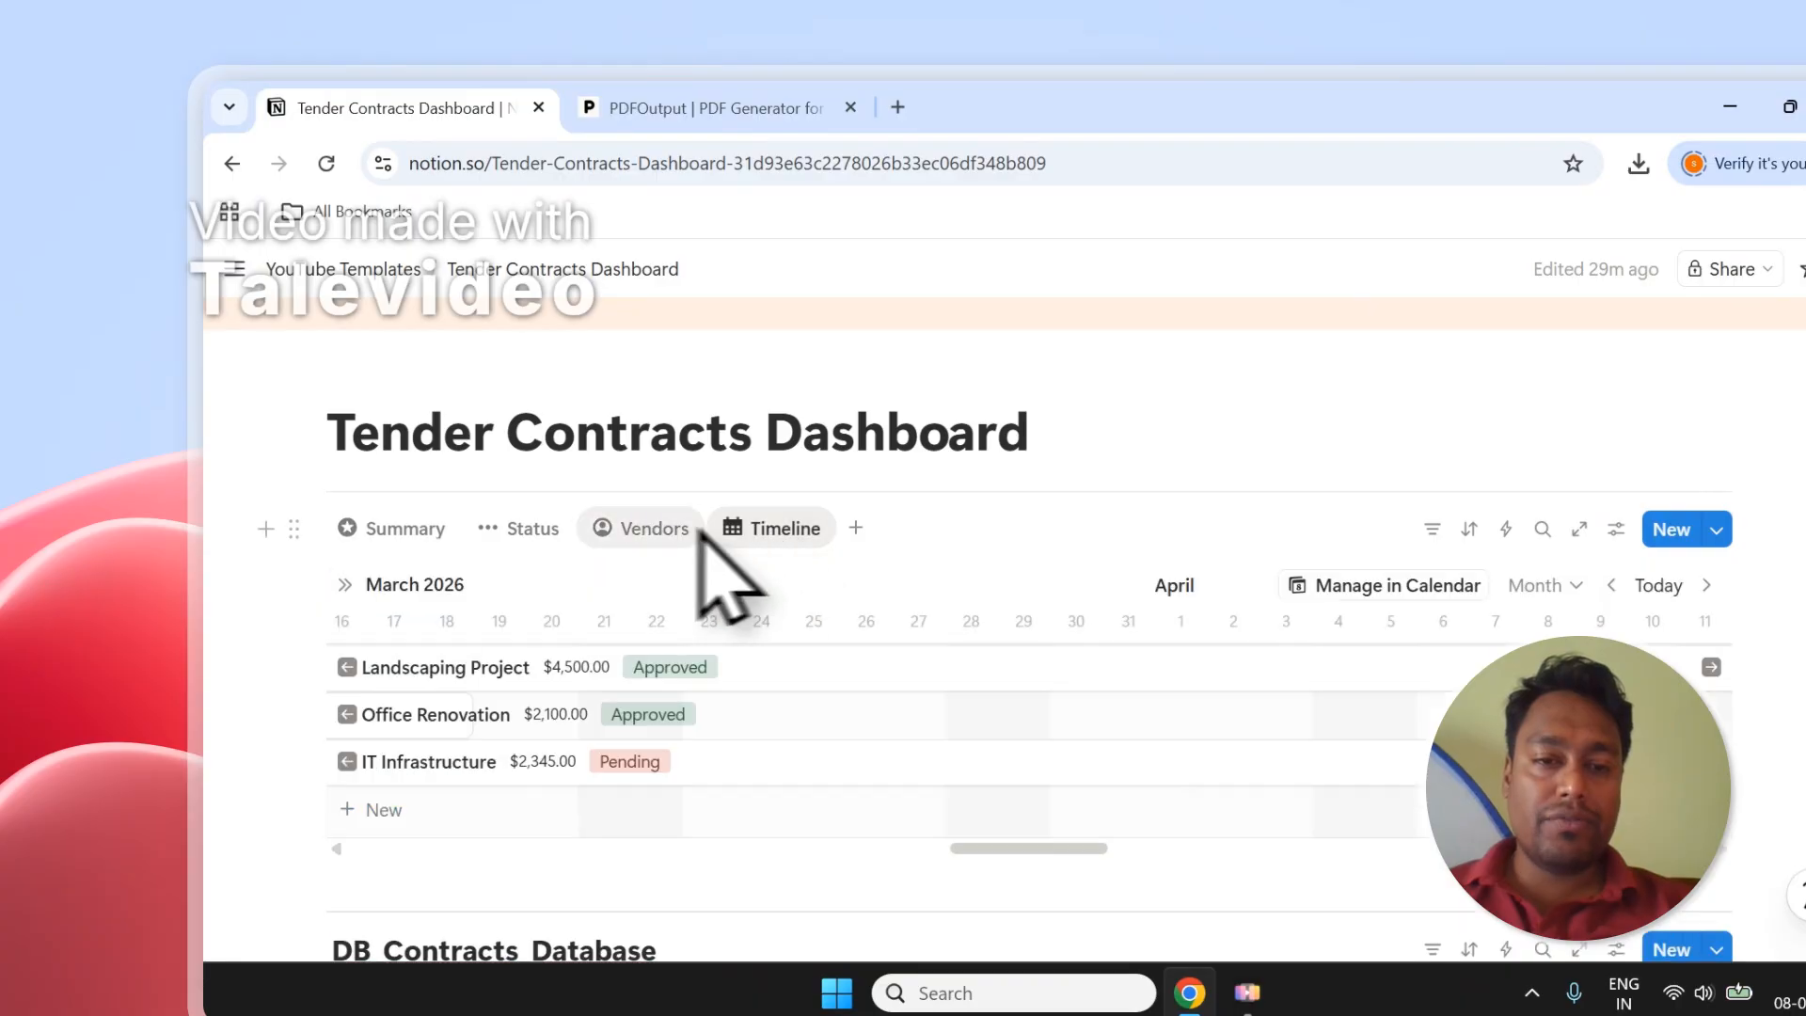
Cycle the top view through Timeline and Status, ending on the Summary cards.
click(616, 527)
click(528, 529)
click(439, 530)
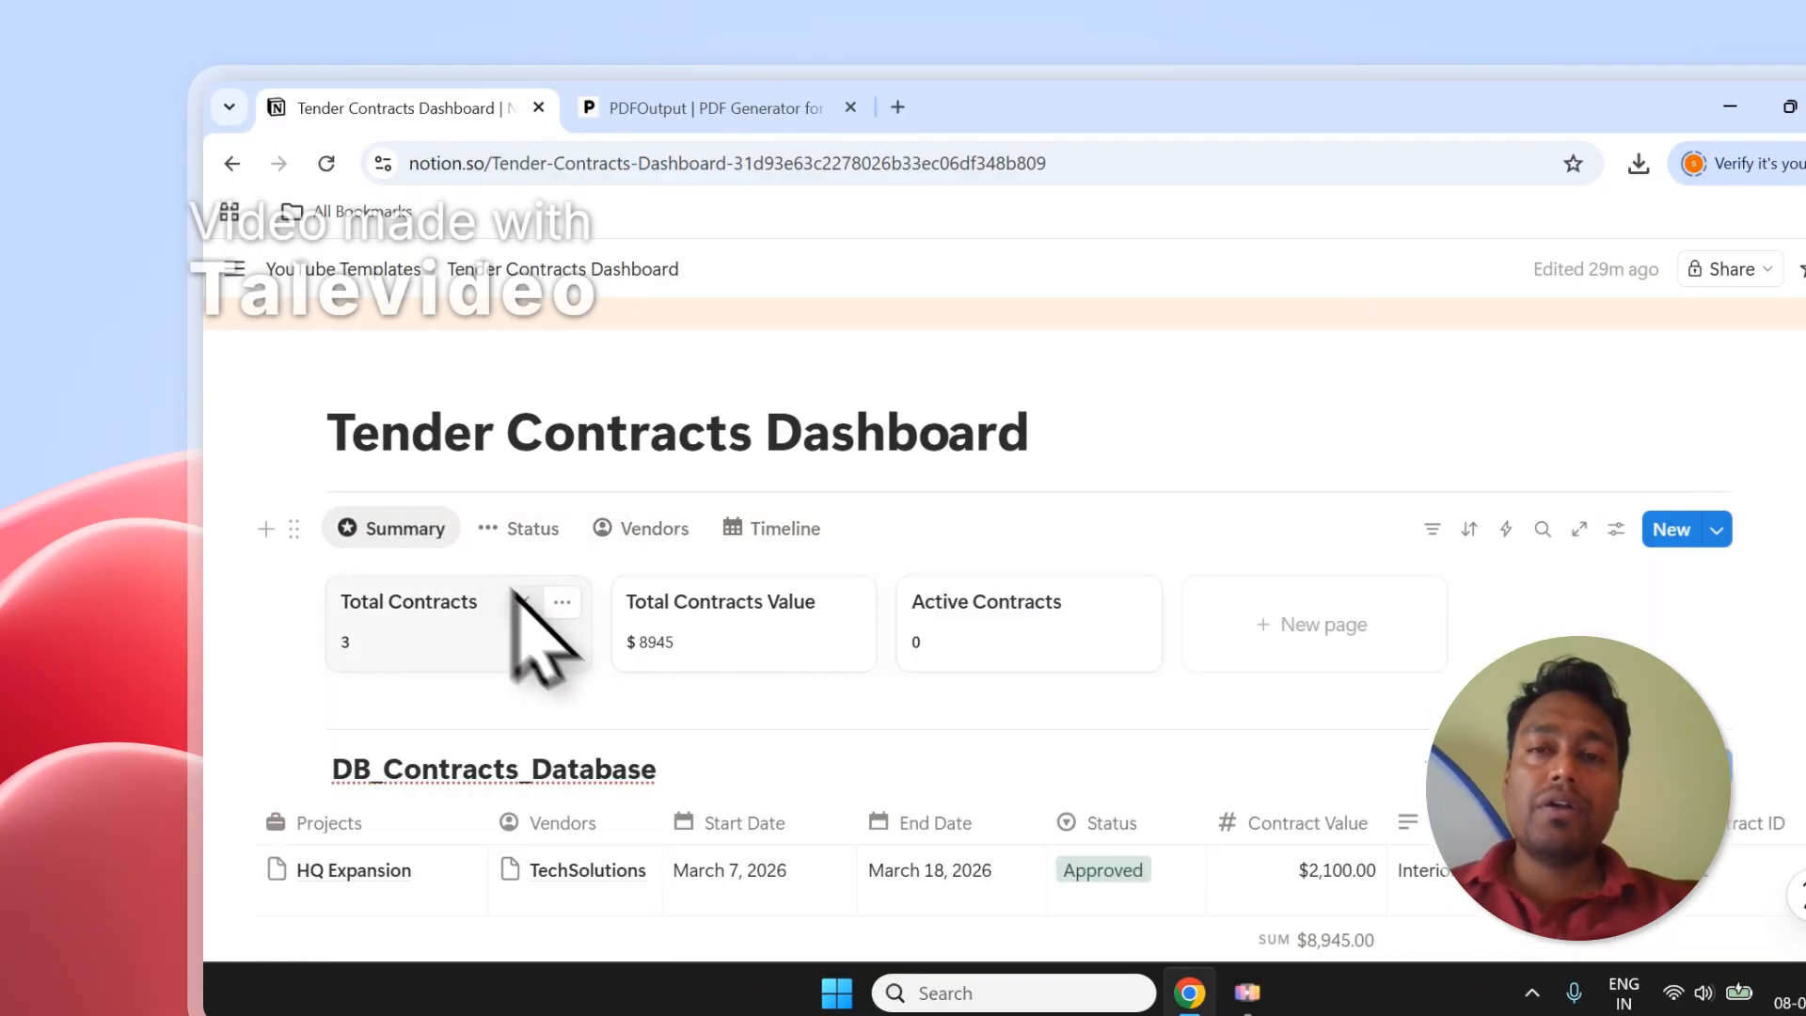
scroll(626, 602, down, 3)
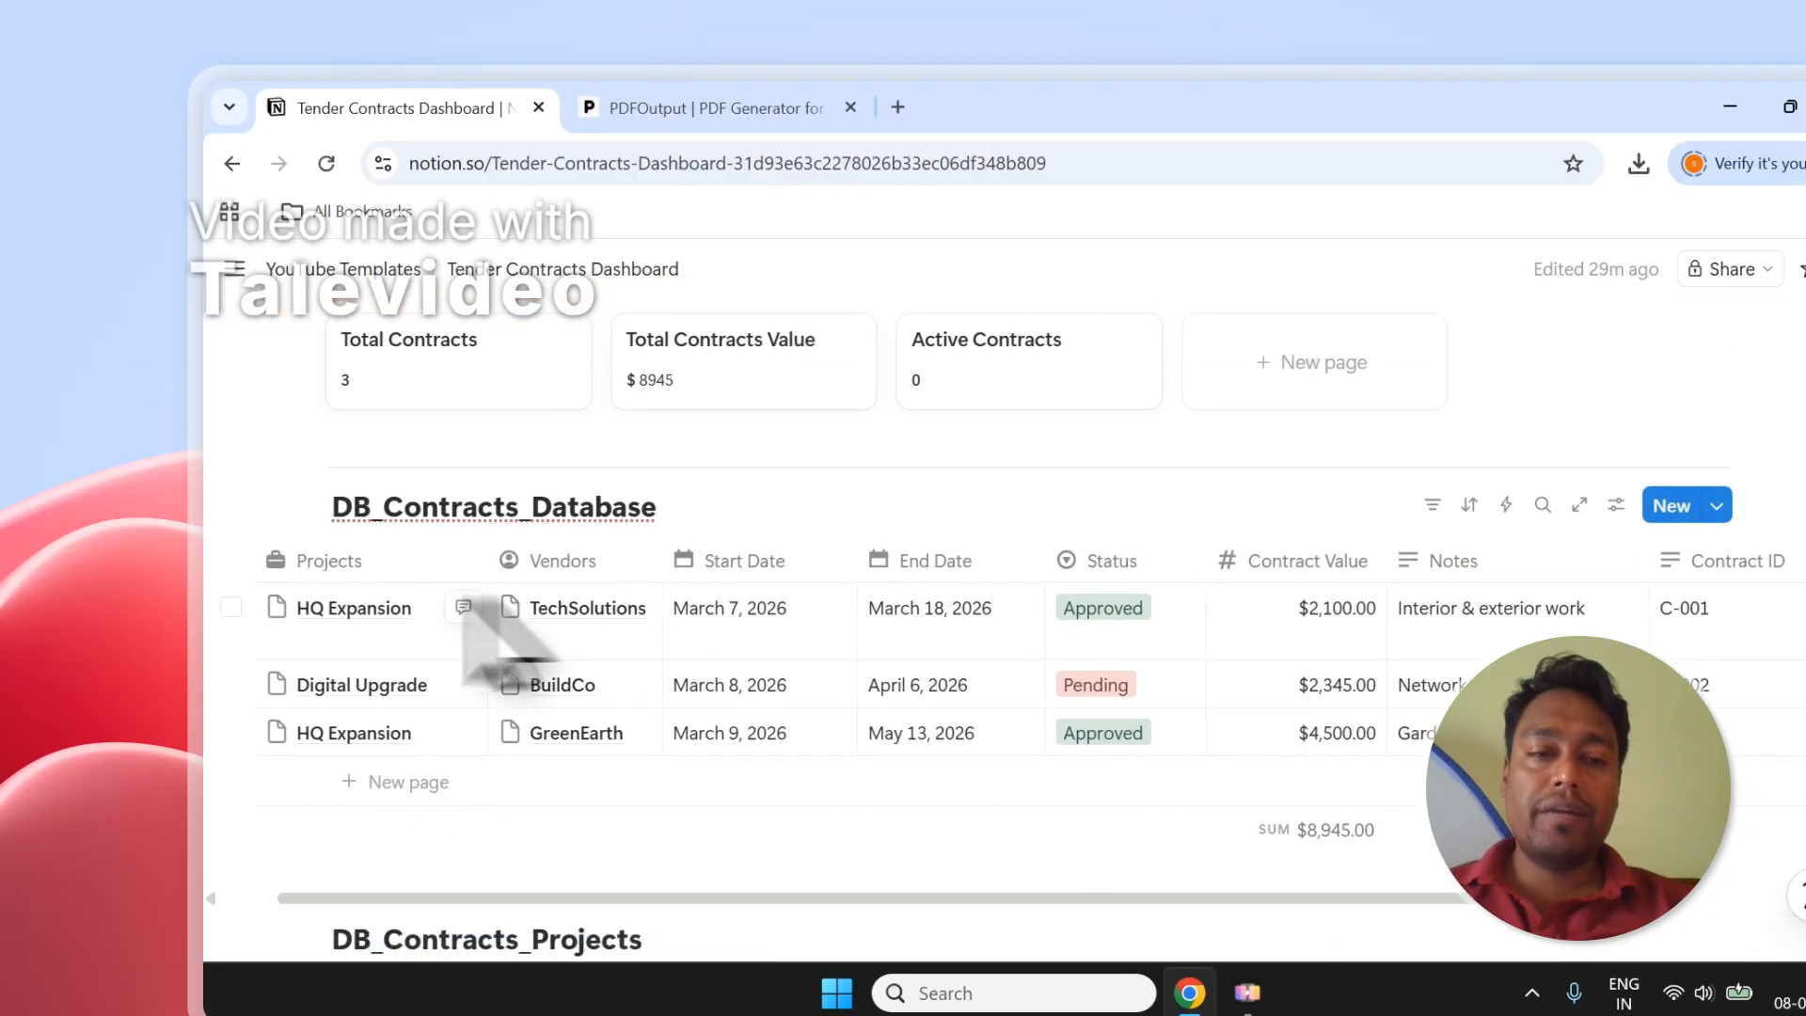
Tick and untick the contract row checkboxes, including HQ Expansion and Digital Upgrade.
click(231, 608)
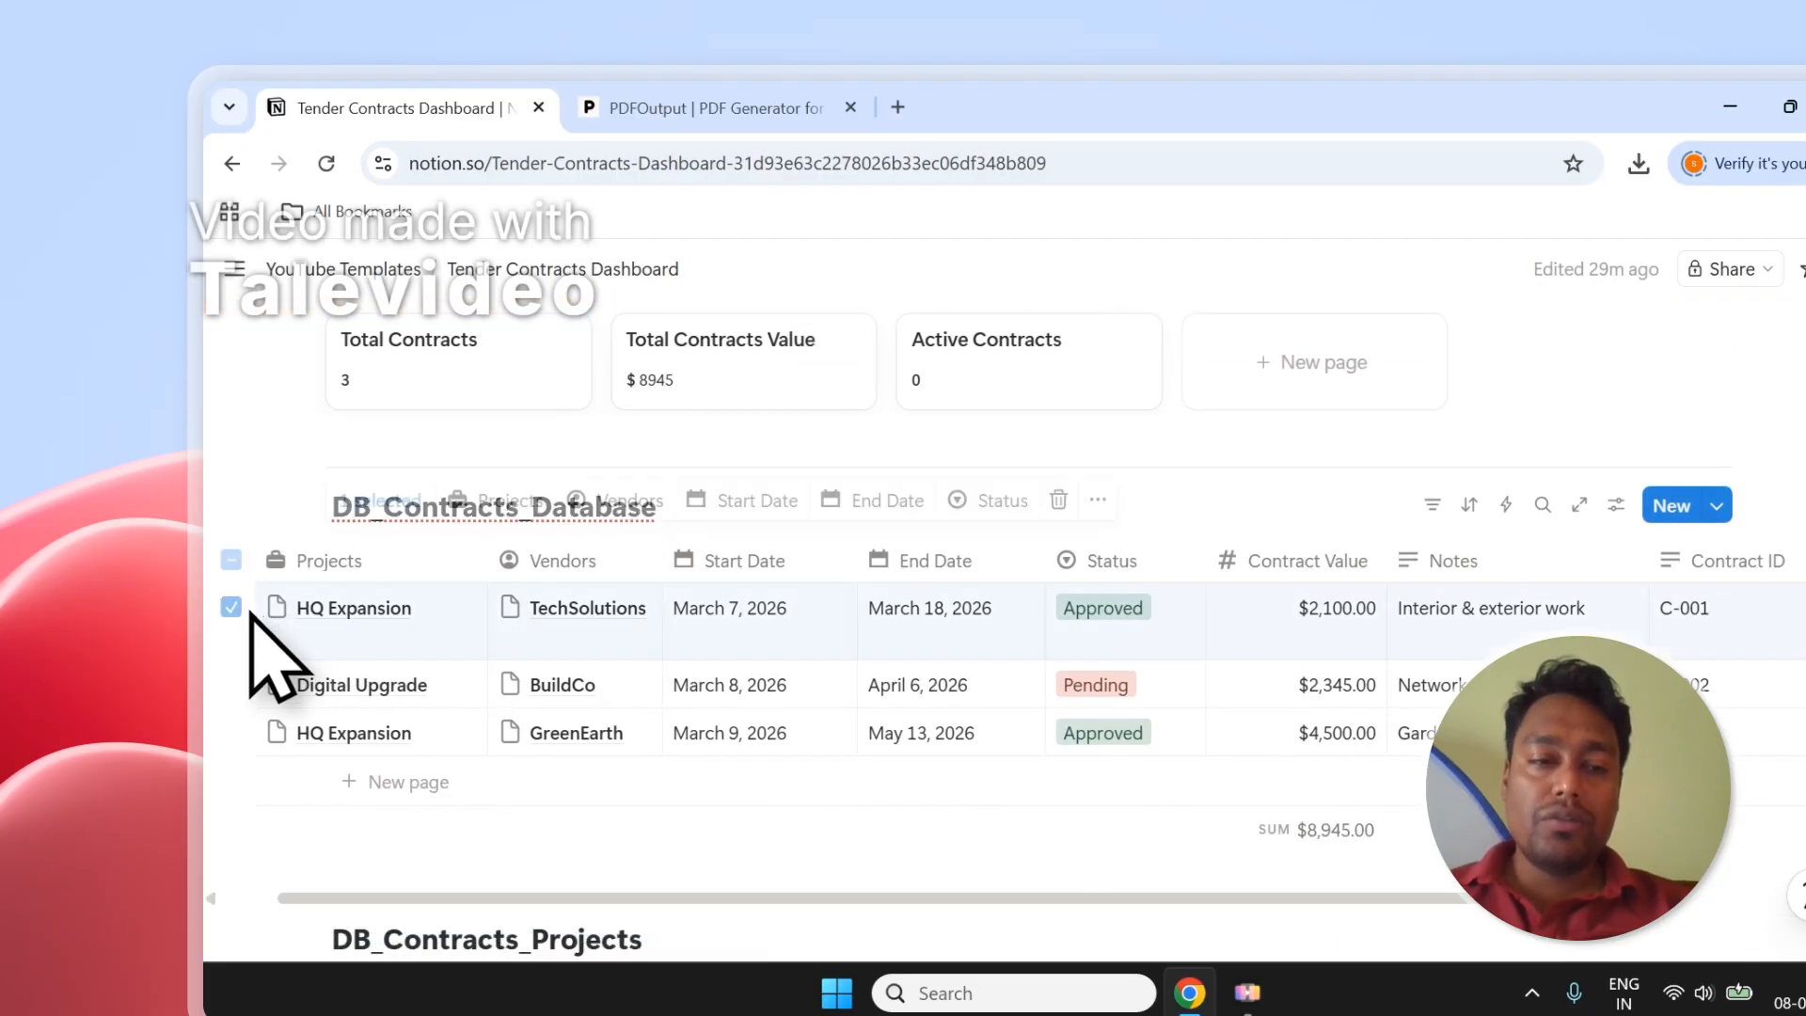
click(231, 685)
click(230, 732)
click(228, 560)
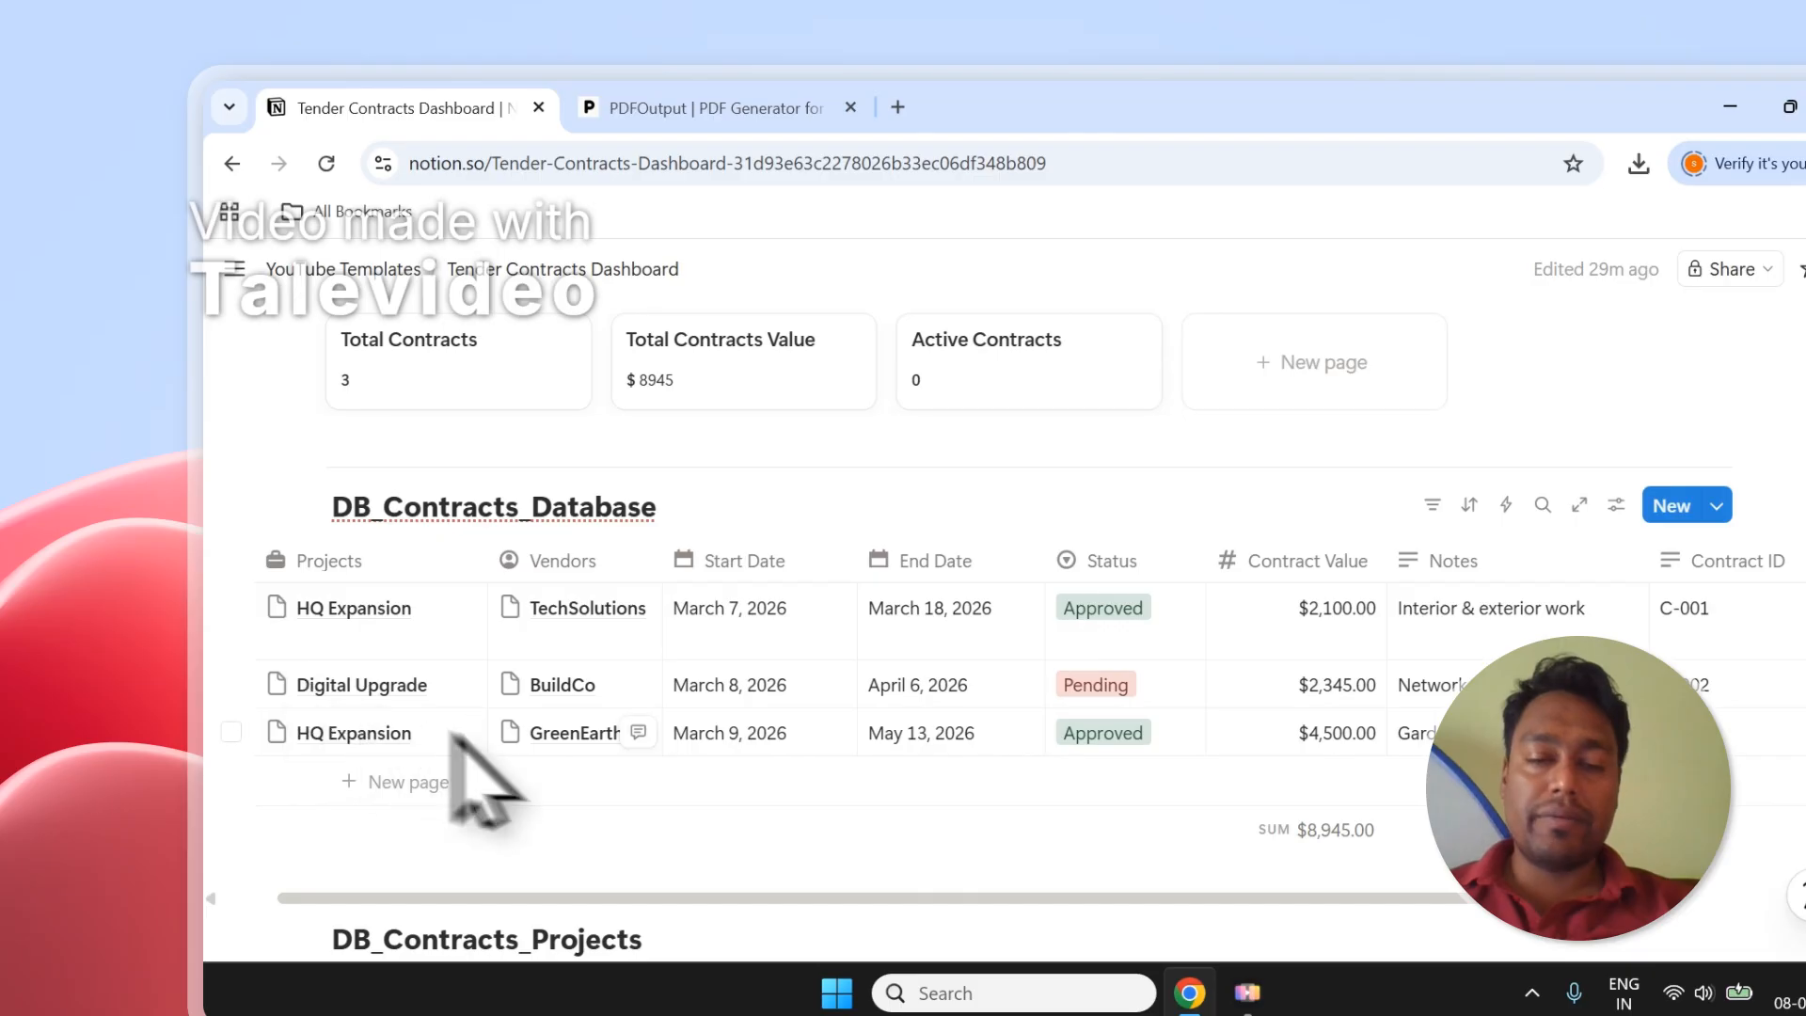
click(231, 607)
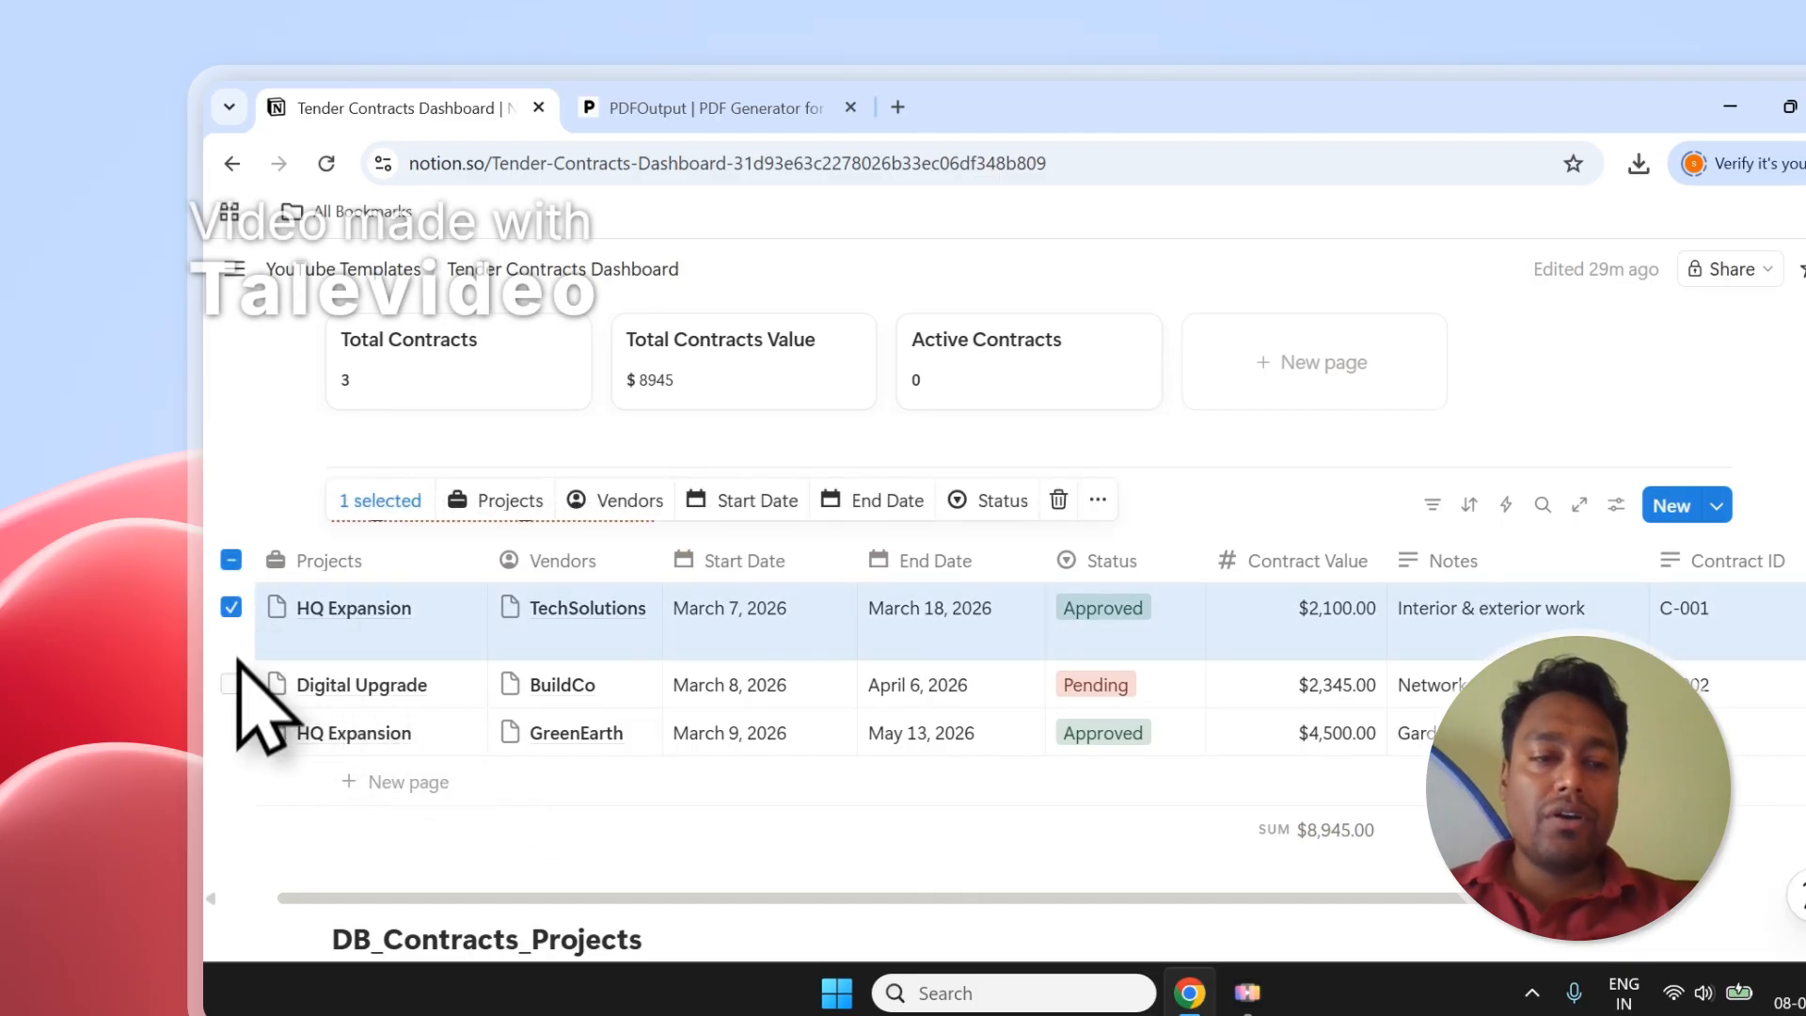
click(231, 685)
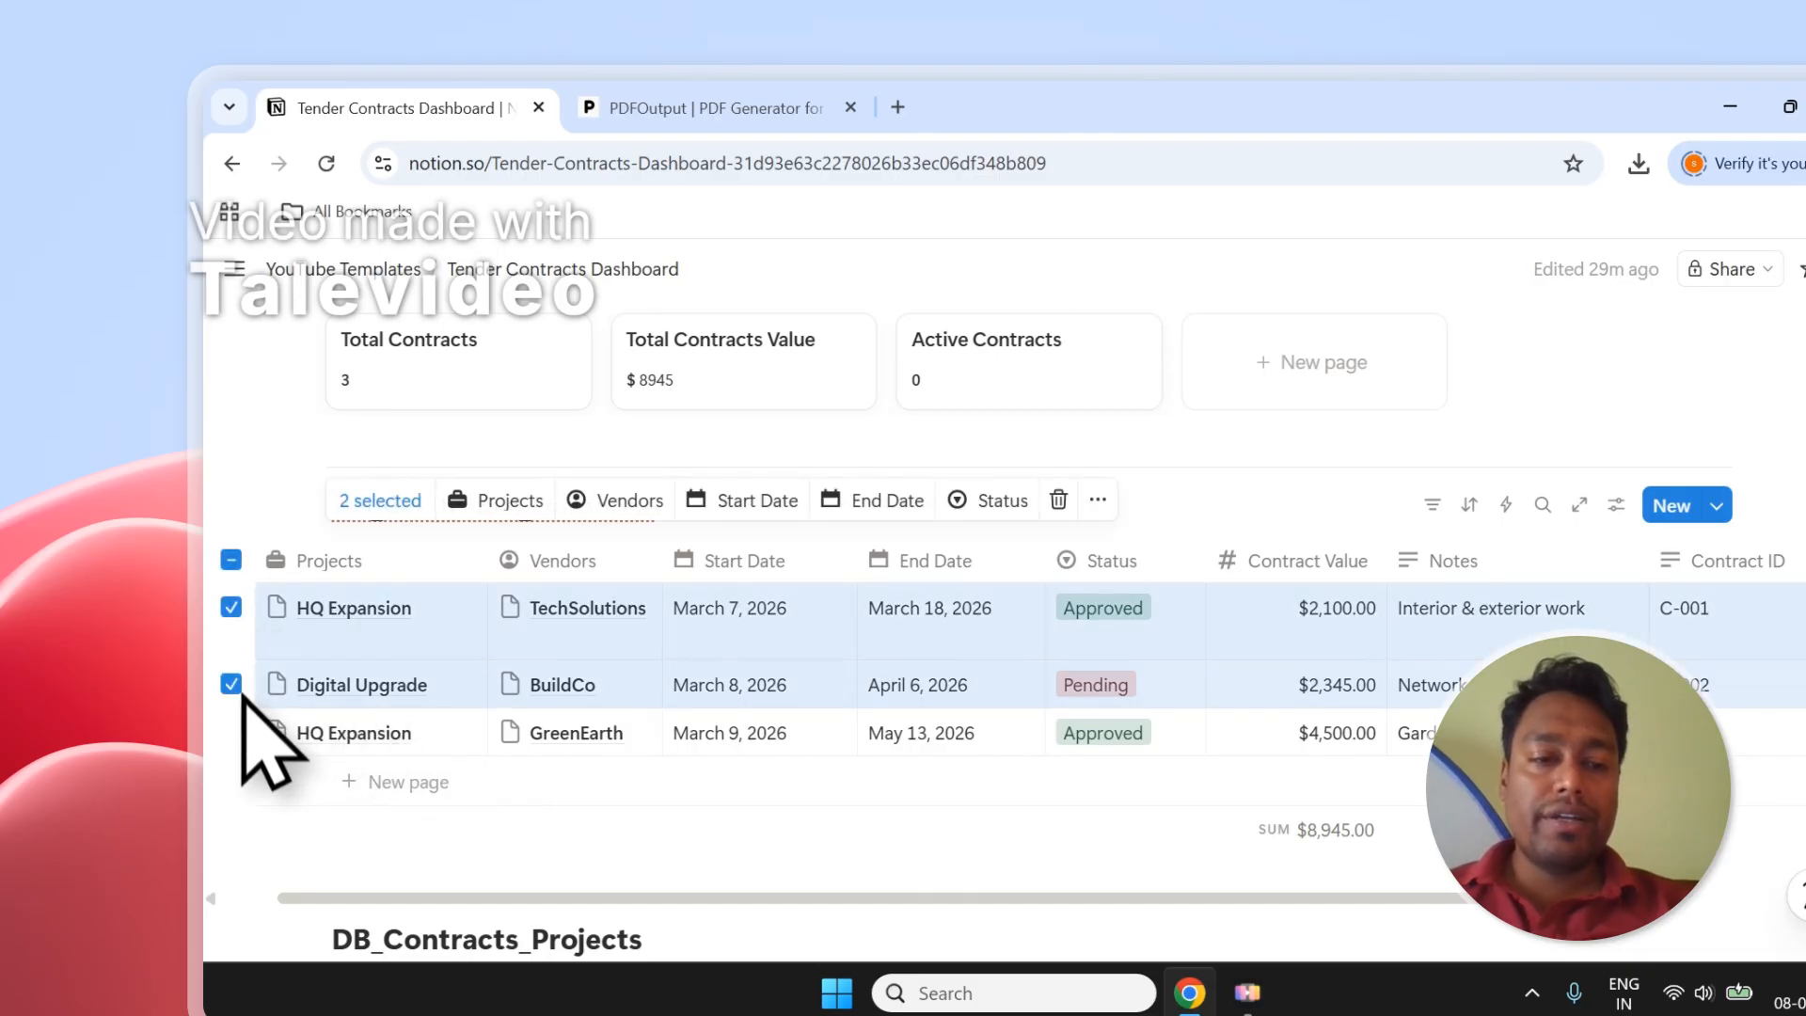
click(232, 561)
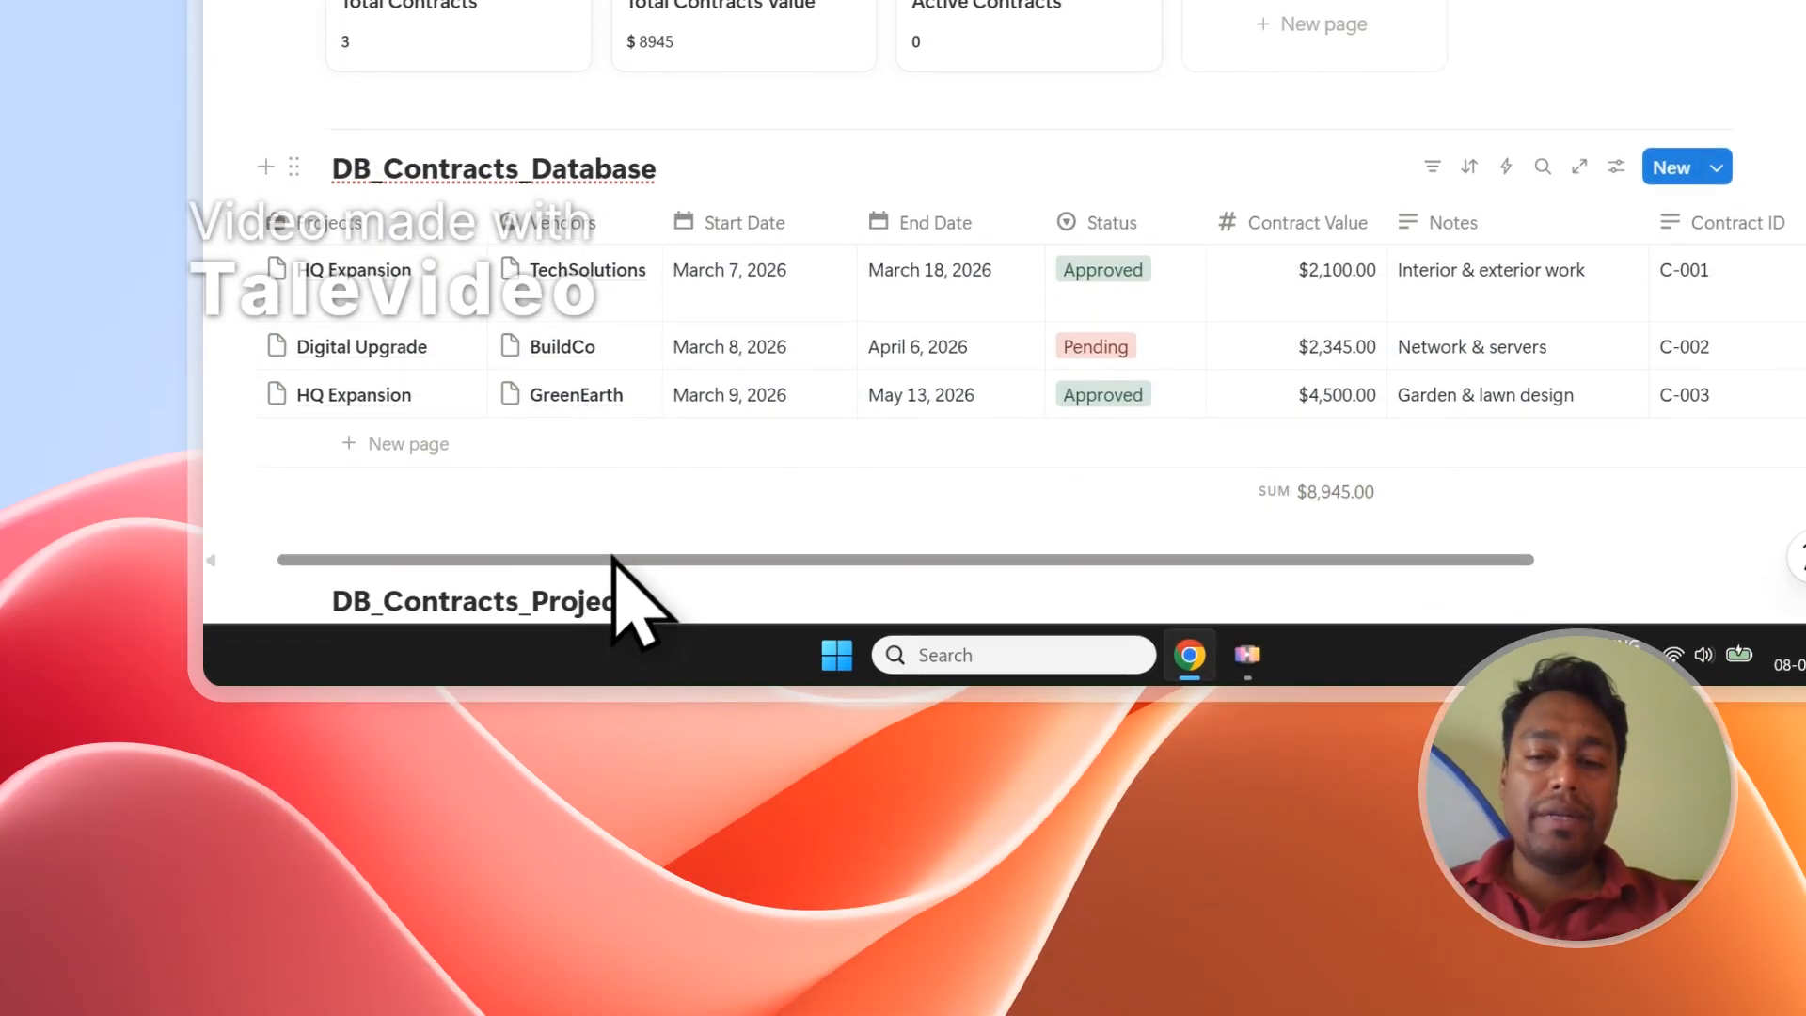
drag(625, 898, 1141, 901)
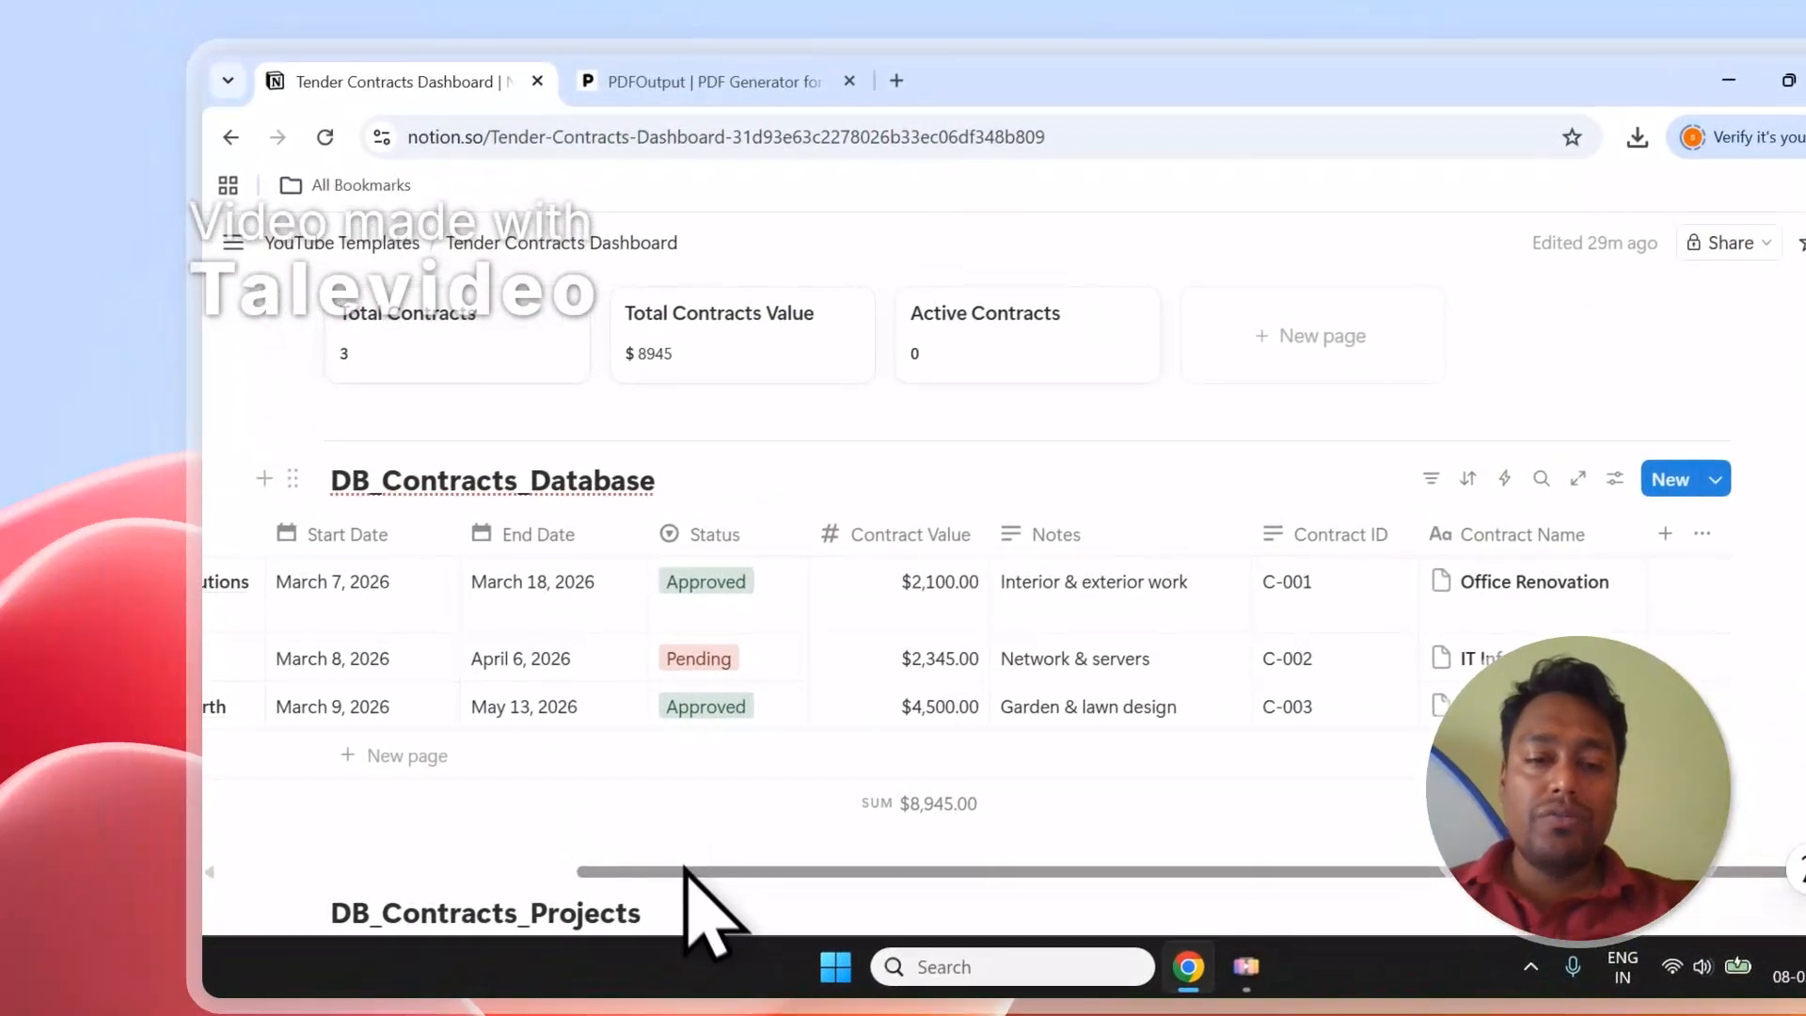
drag(299, 524, 84, 524)
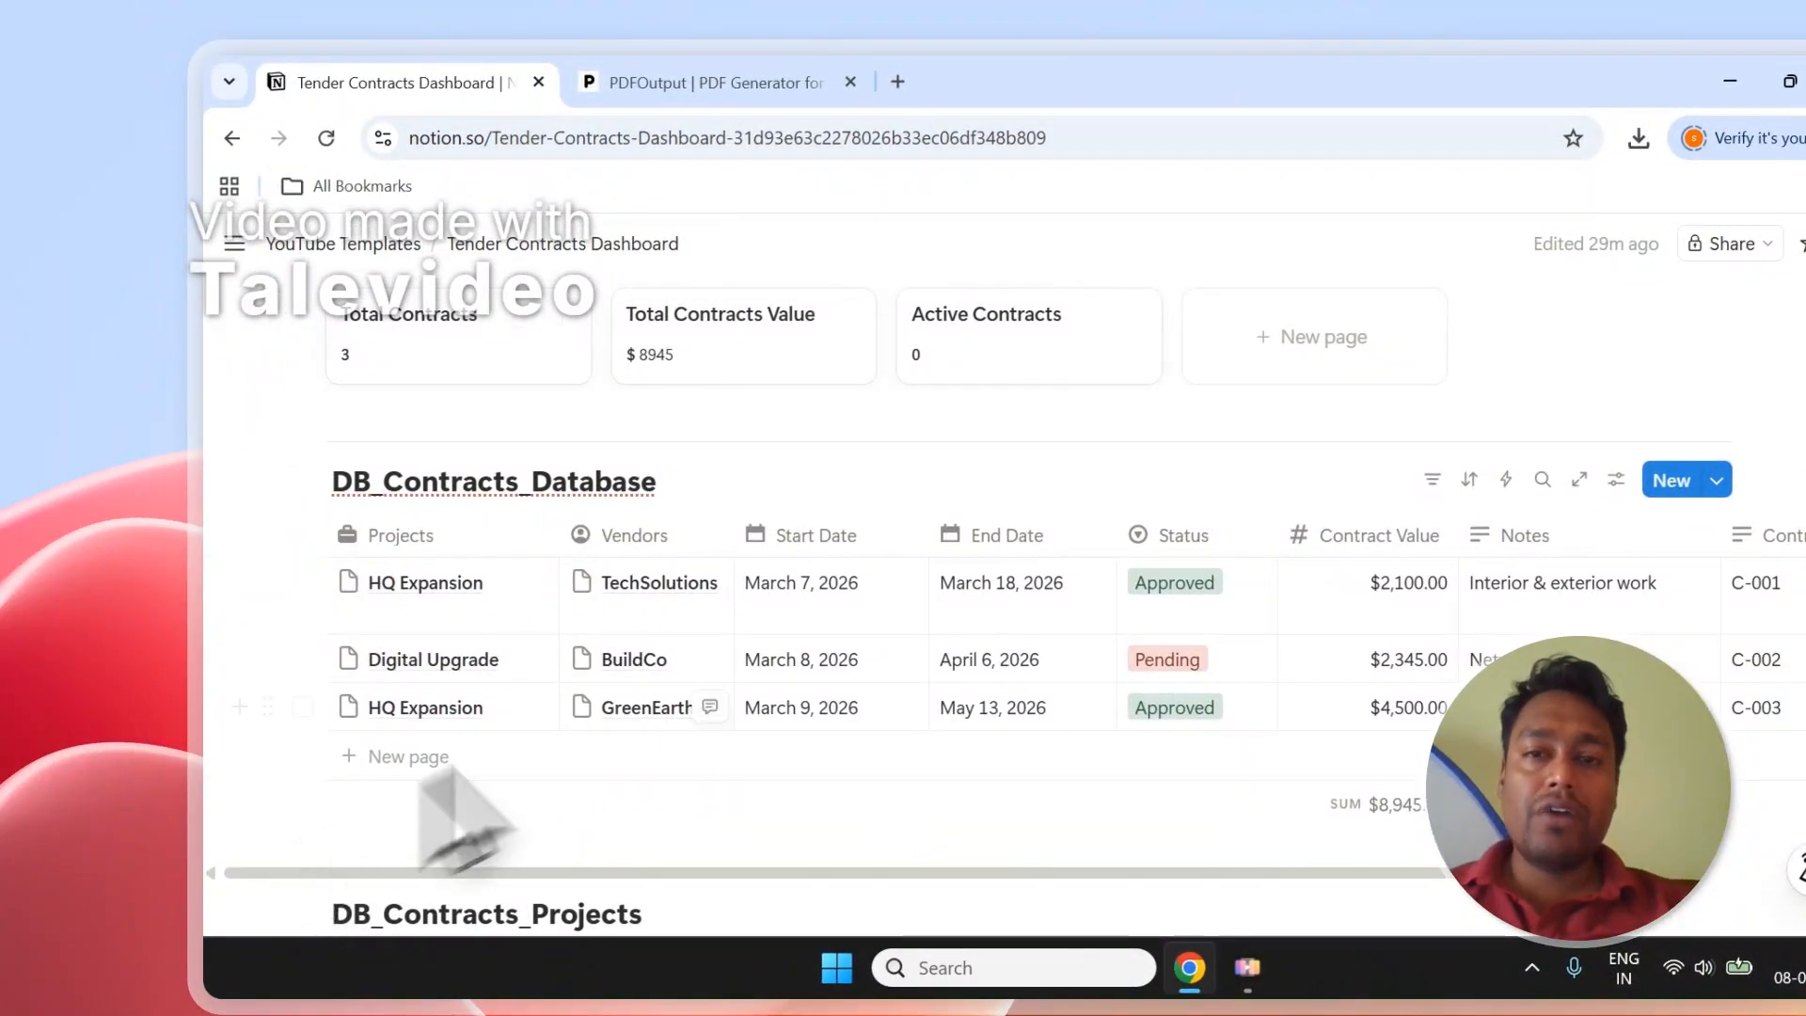
scroll(626, 555, up, 5)
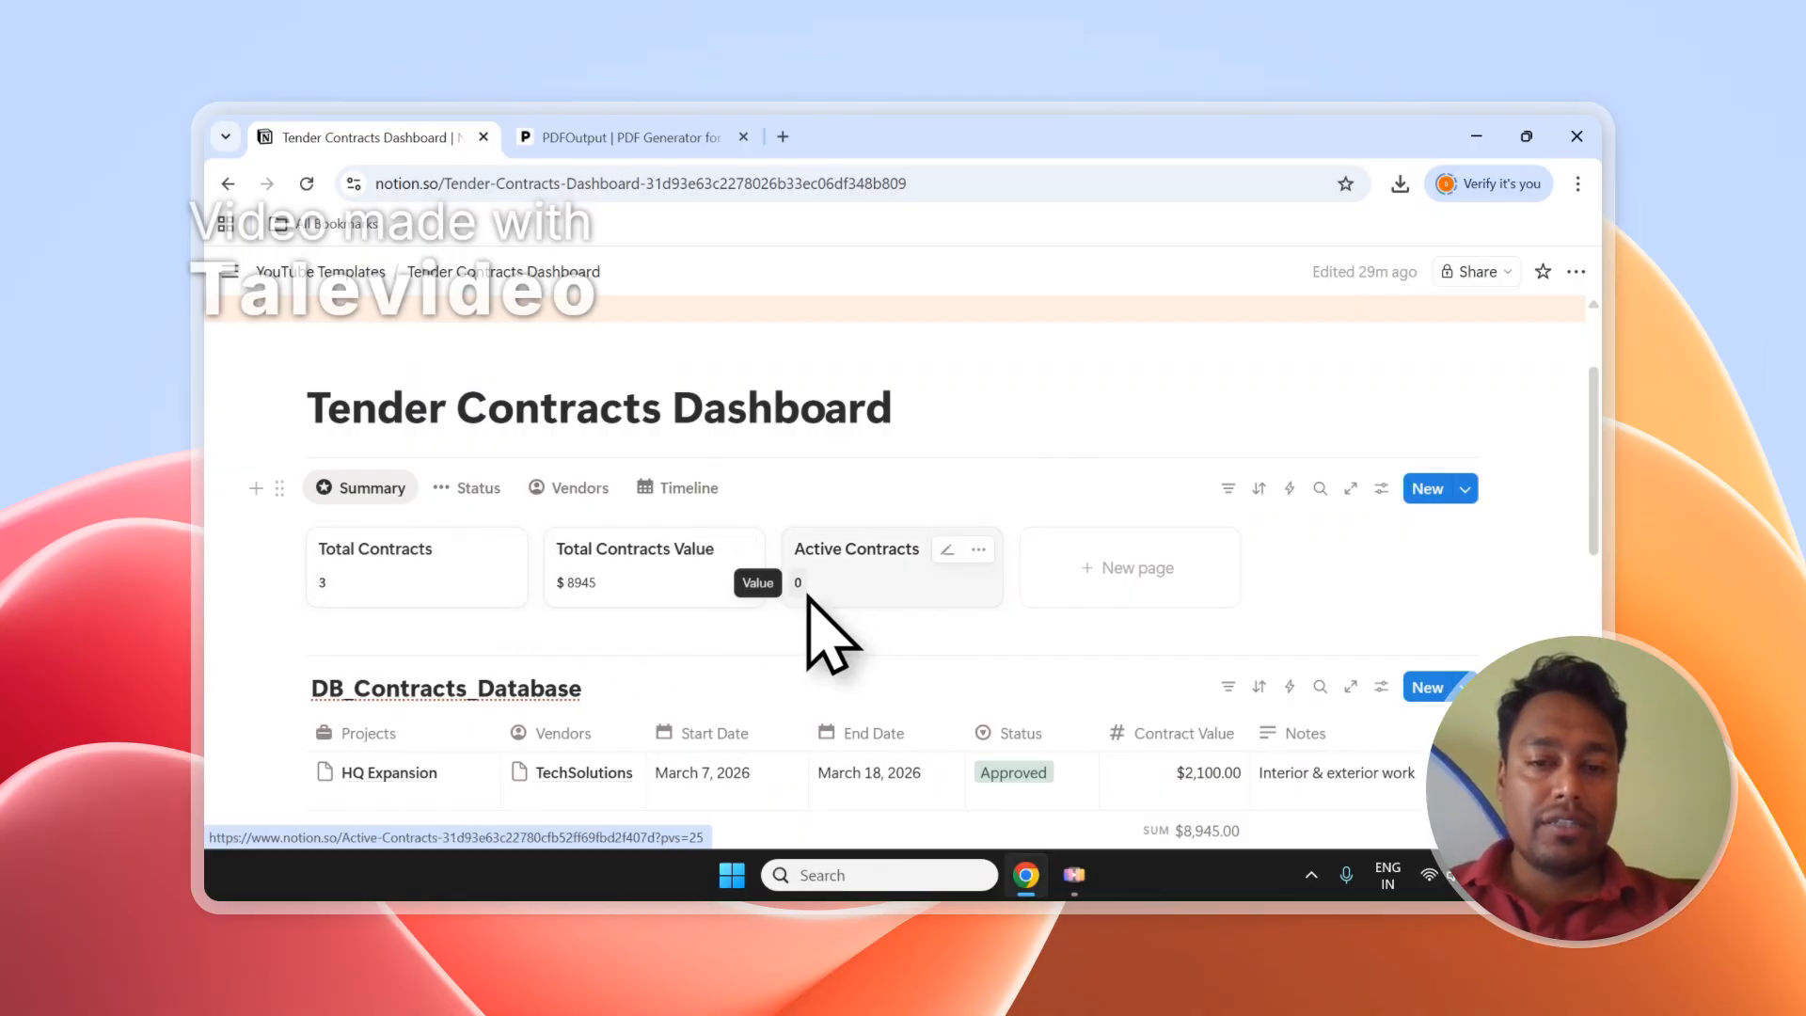
scroll(809, 602, down, 2)
scroll(696, 451, up, 1)
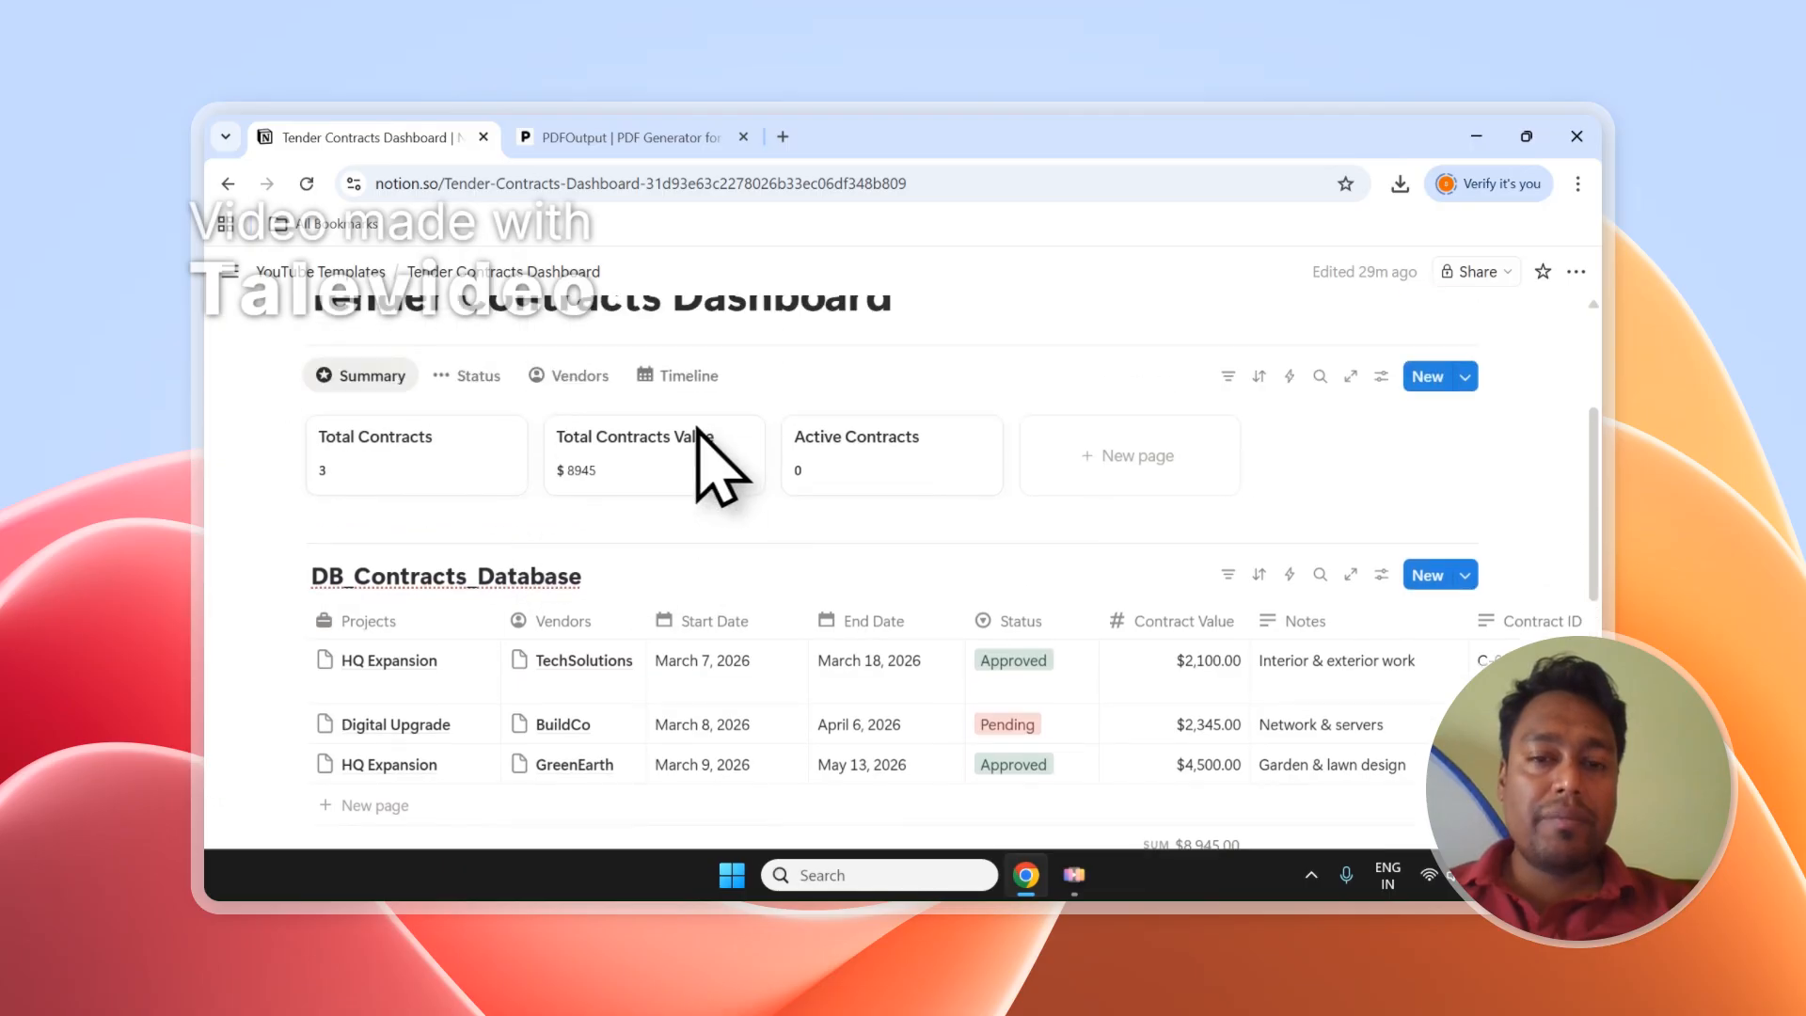
scroll(658, 574, down, 1)
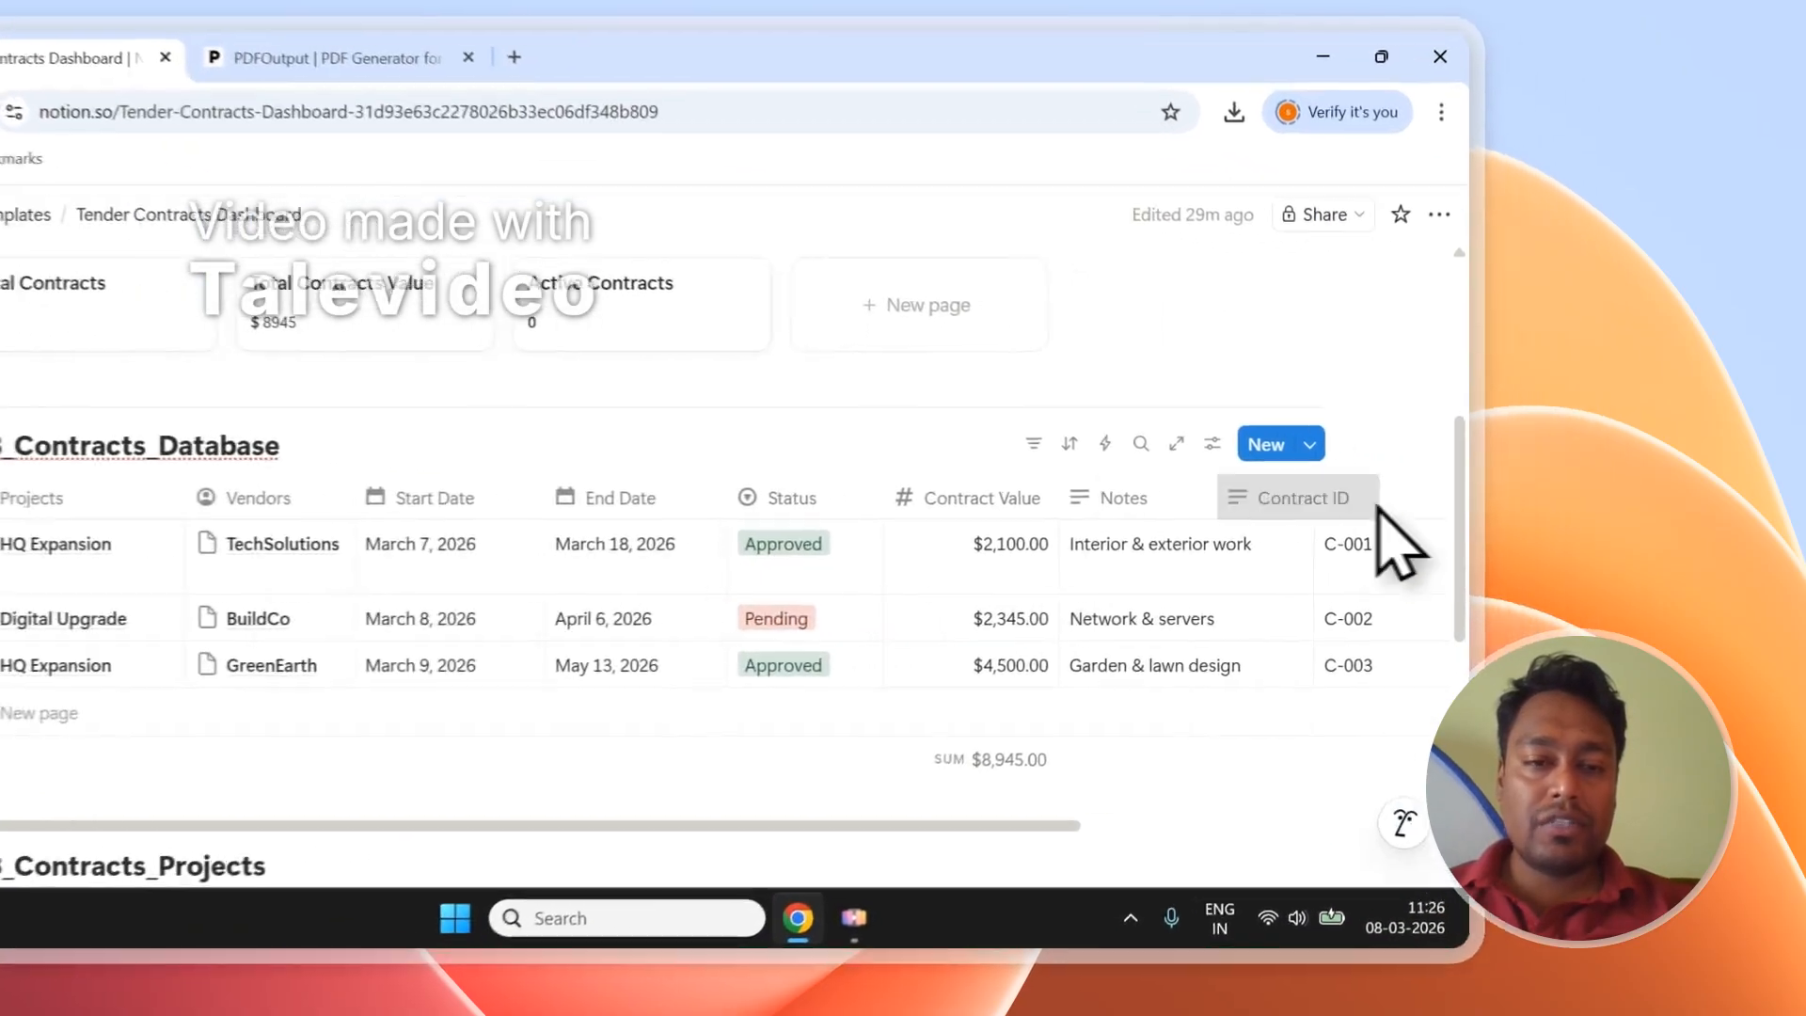
Move Contract ID after Projects and make Contract Name the first column in DB_Contracts_Database.
drag(1542, 519, 575, 523)
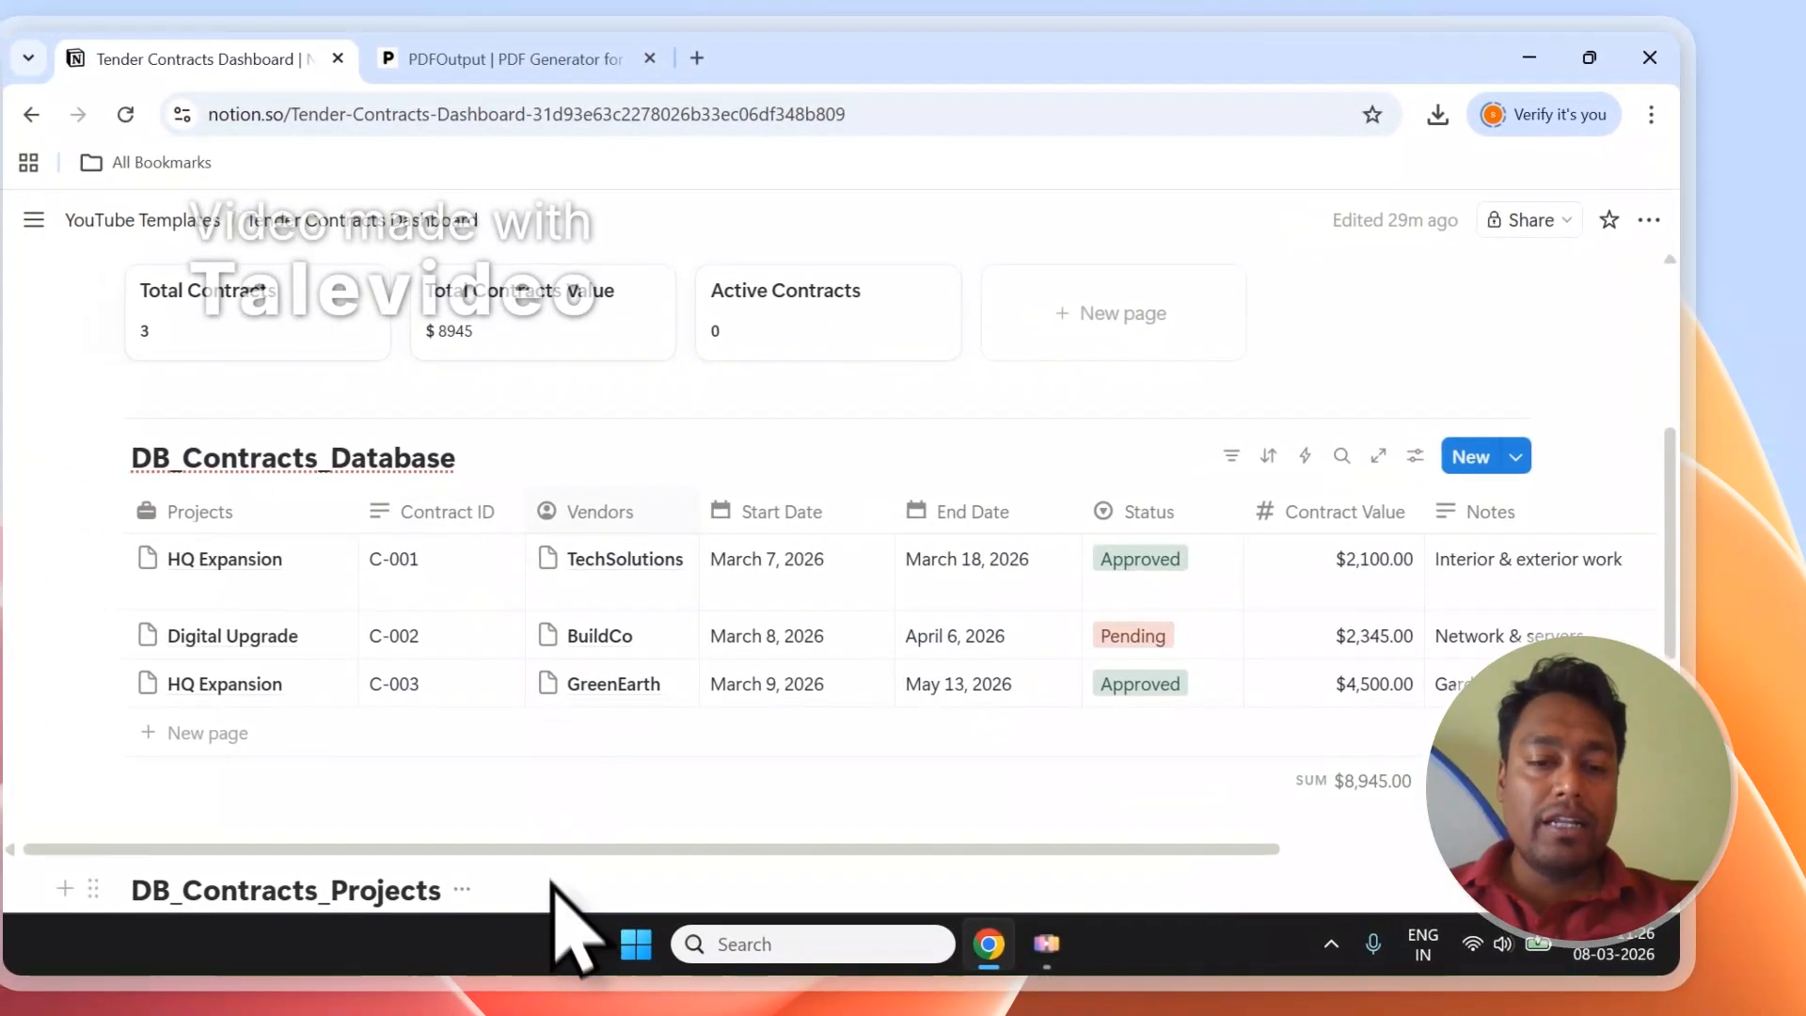
drag(577, 856, 799, 861)
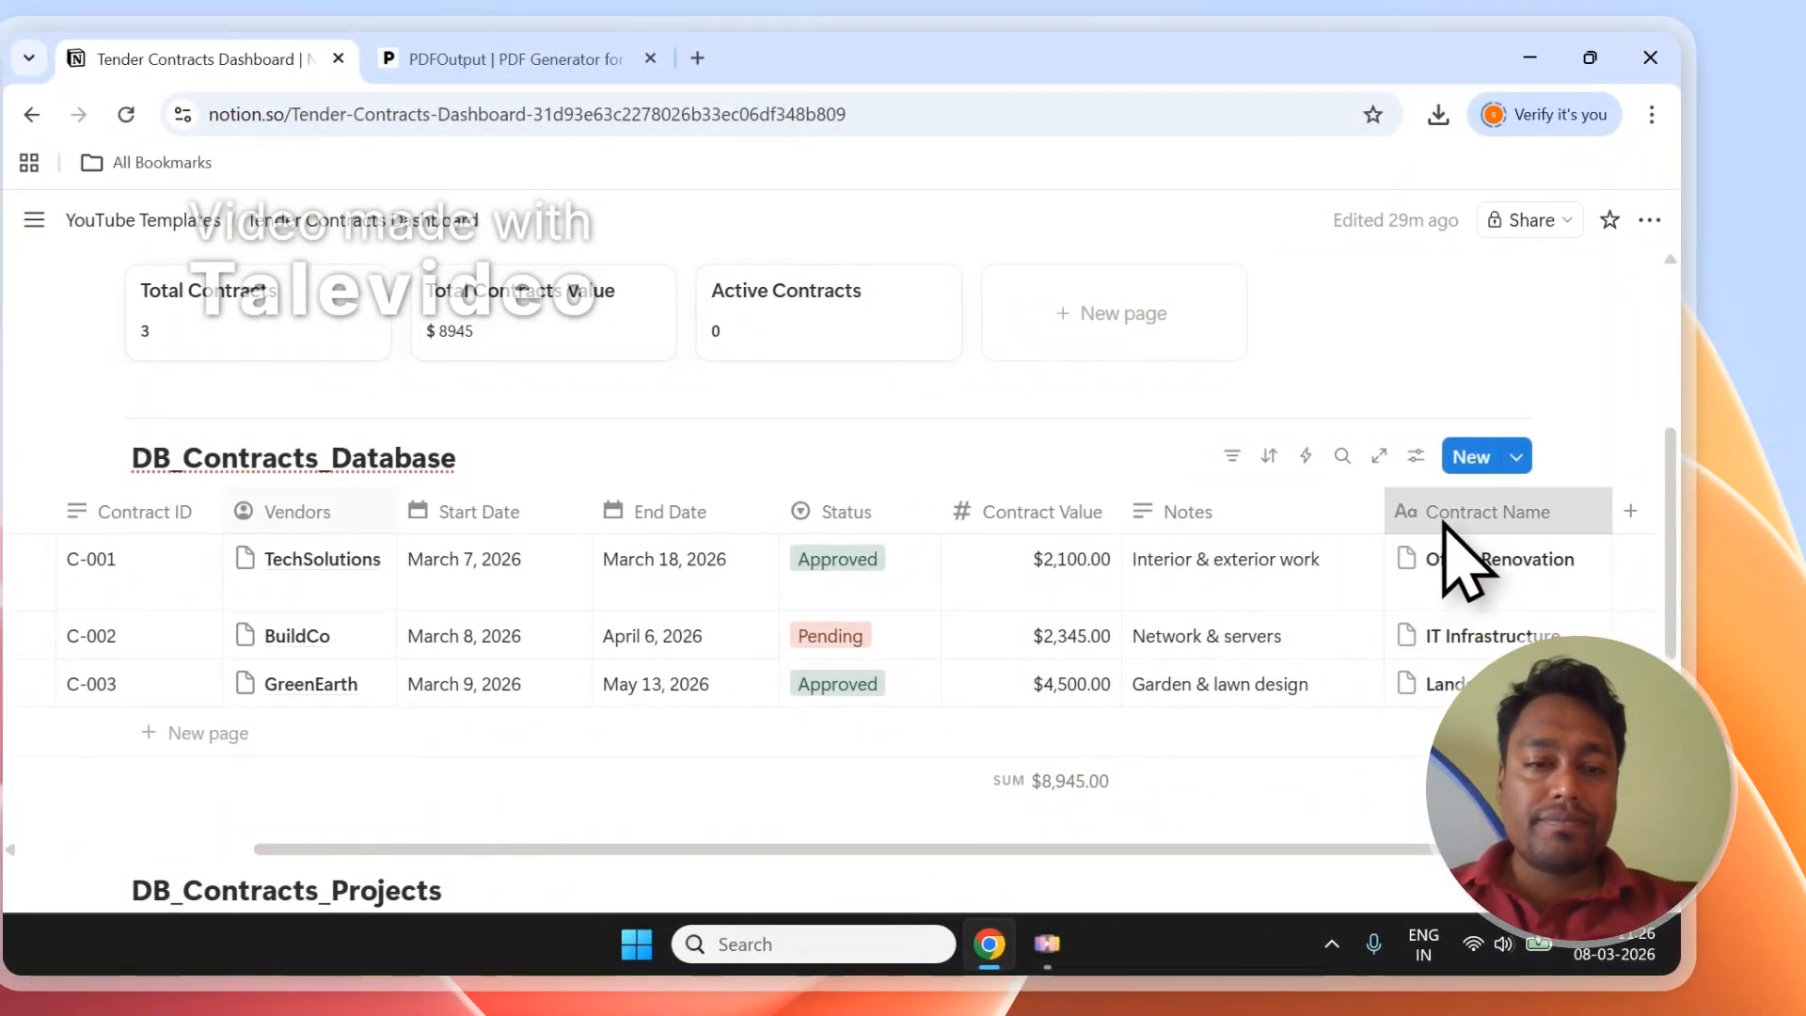
drag(1444, 522, 178, 525)
scroll(600, 655, up, 1)
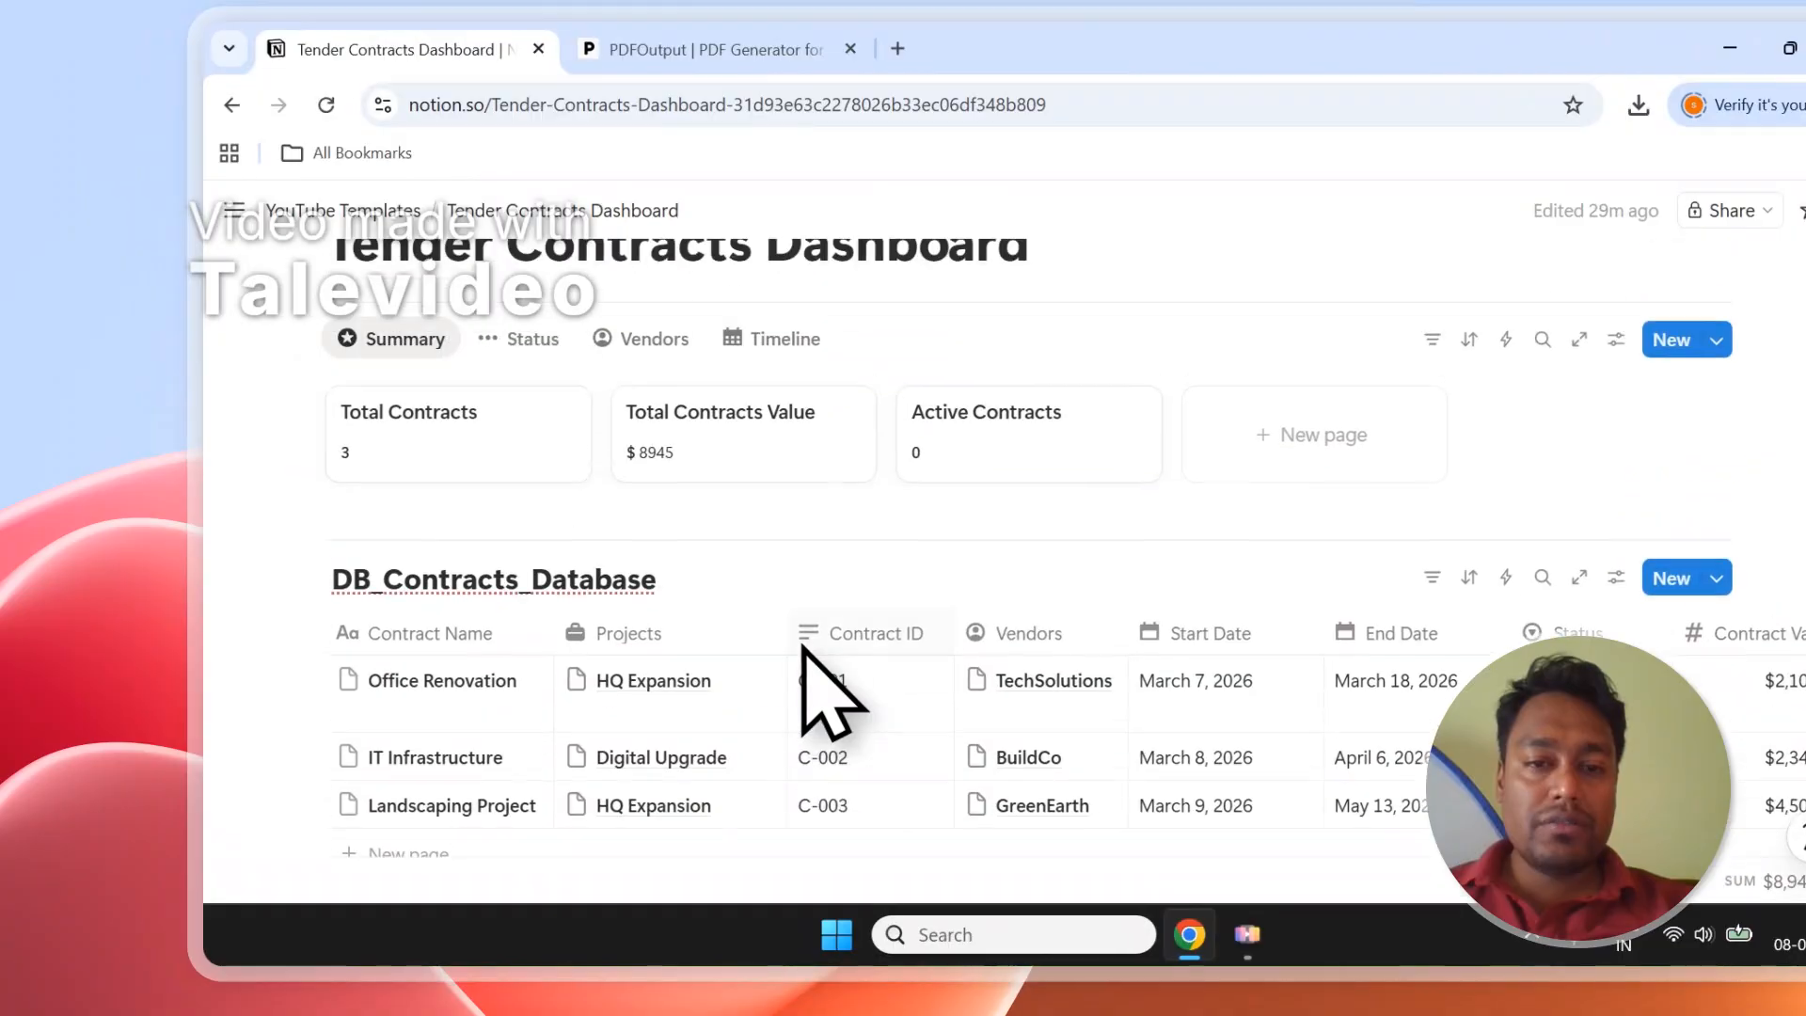
scroll(659, 551, down, 1)
scroll(612, 512, up, 1)
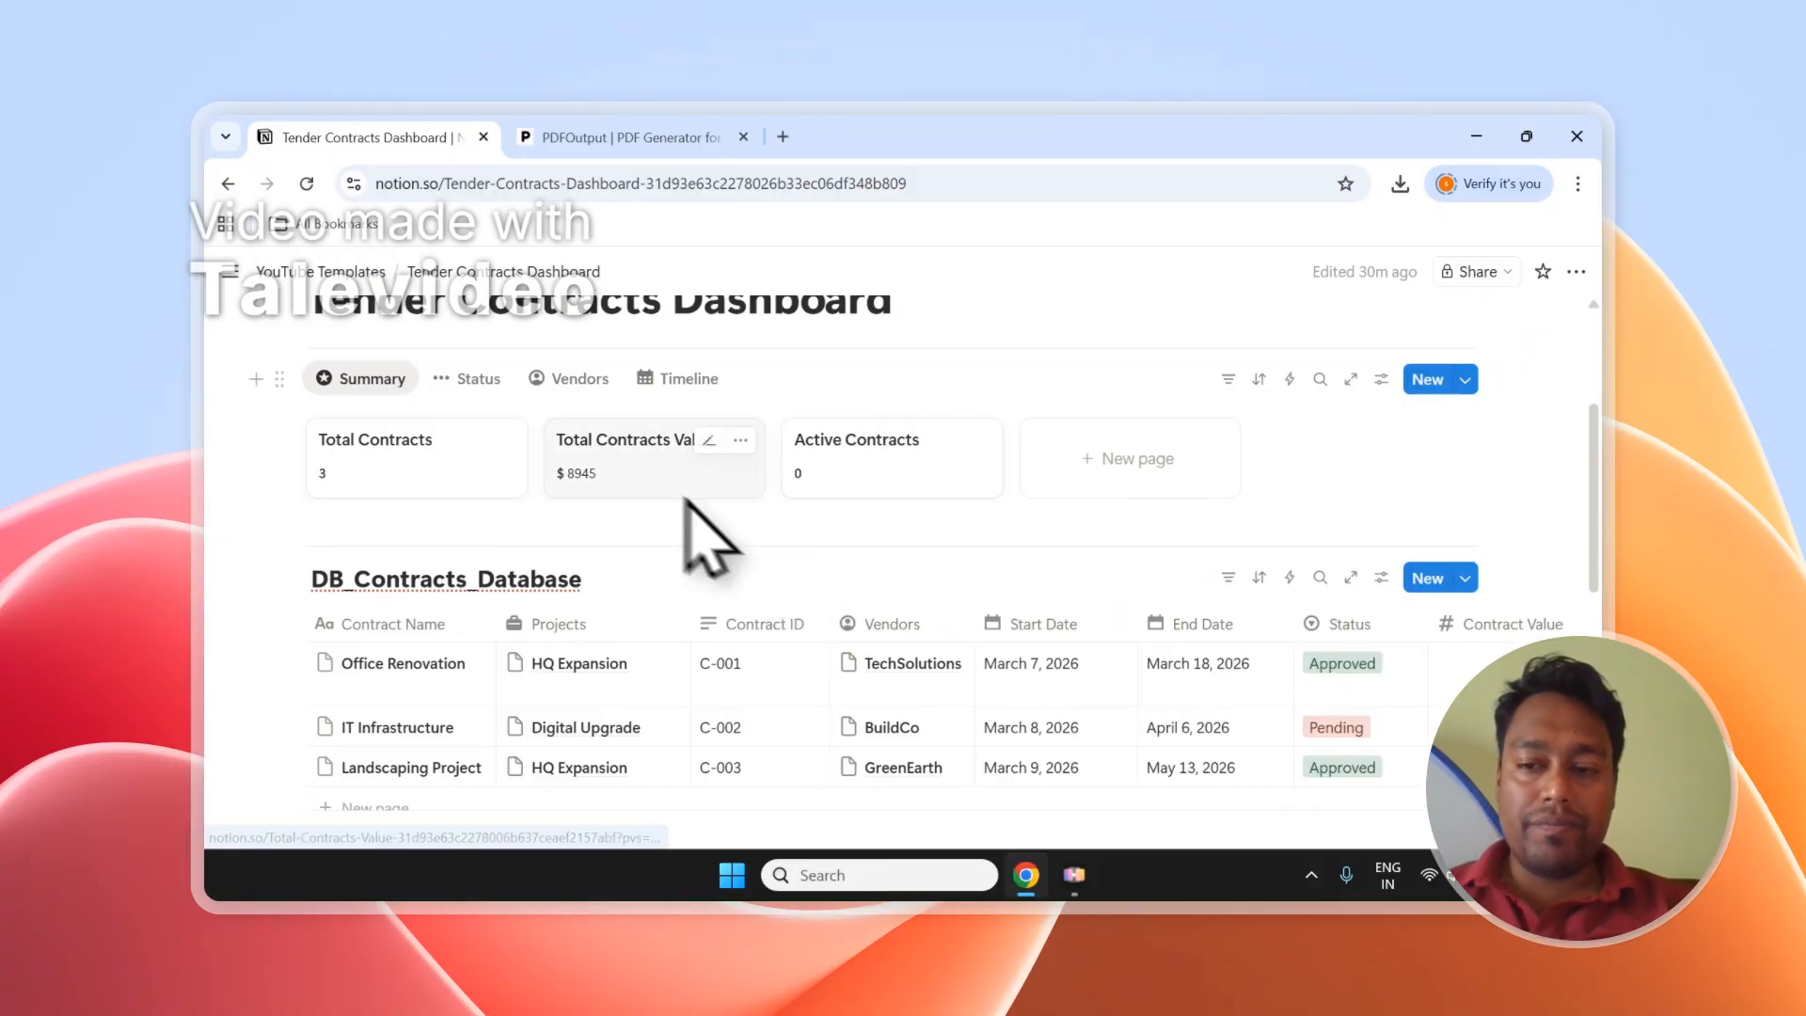
scroll(423, 724, down, 1)
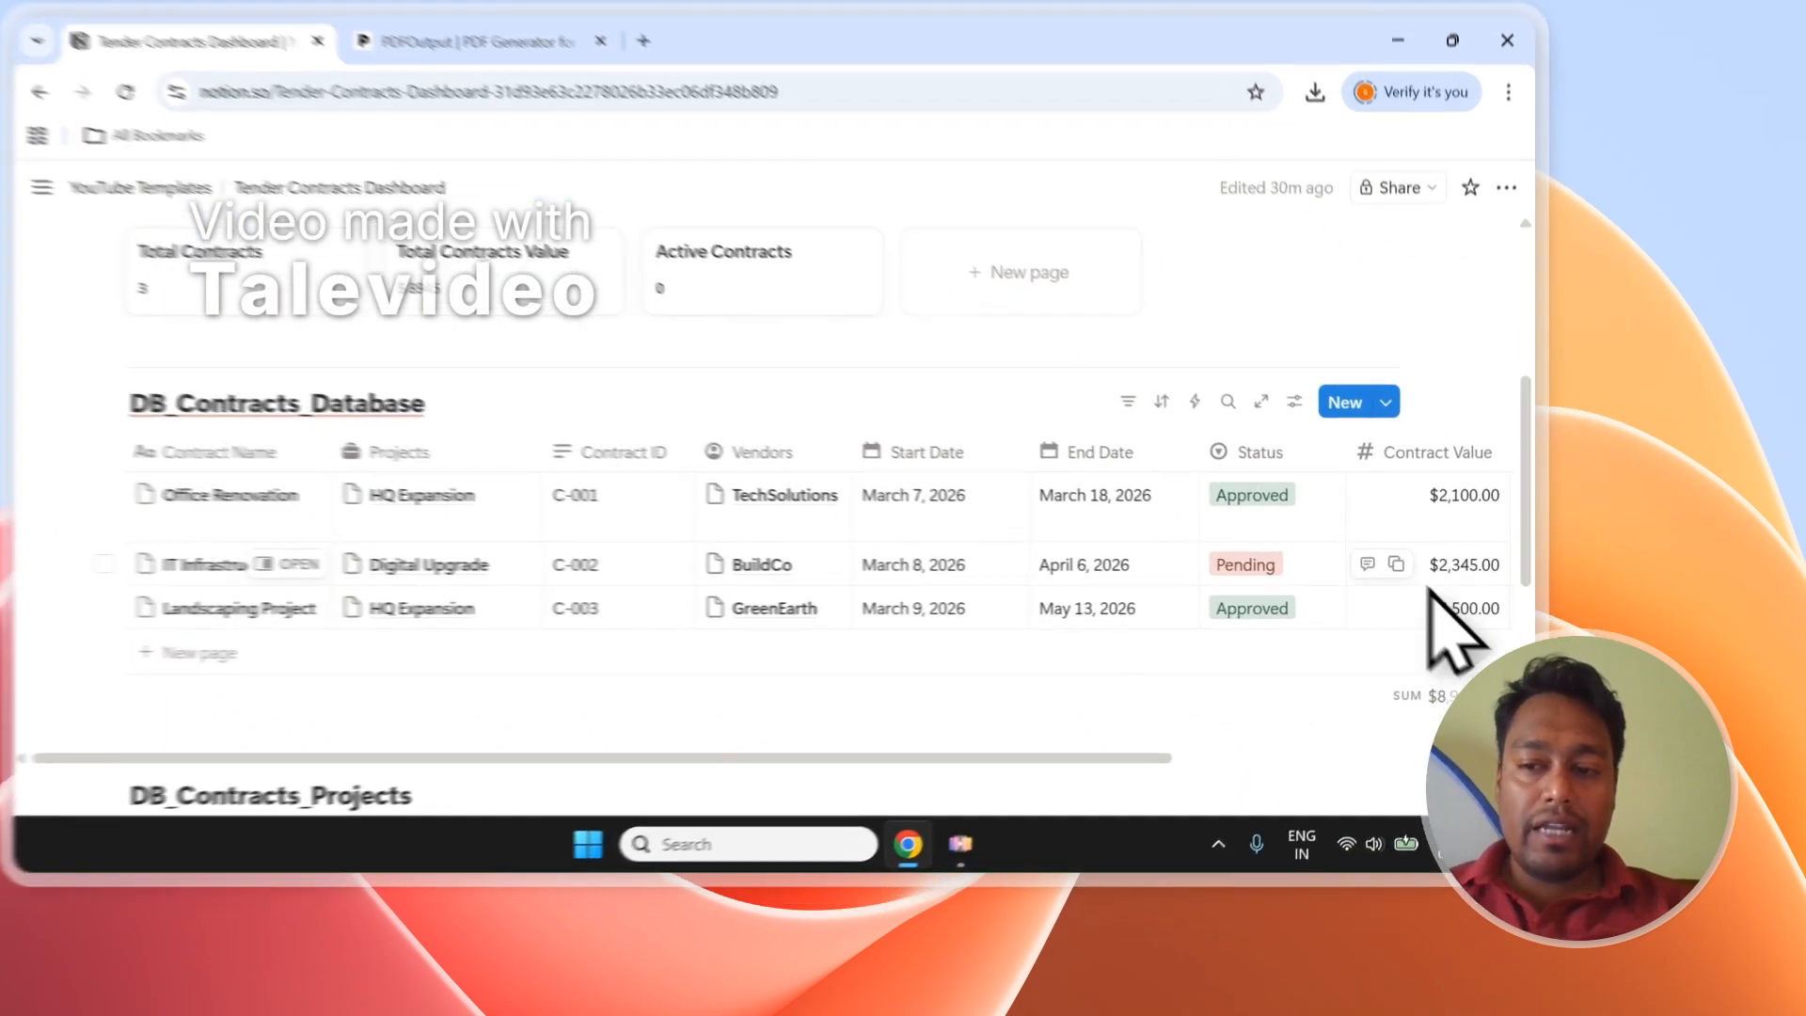
Change IT Infrastructure's Contract Value to 5000.
click(1499, 621)
text(500)
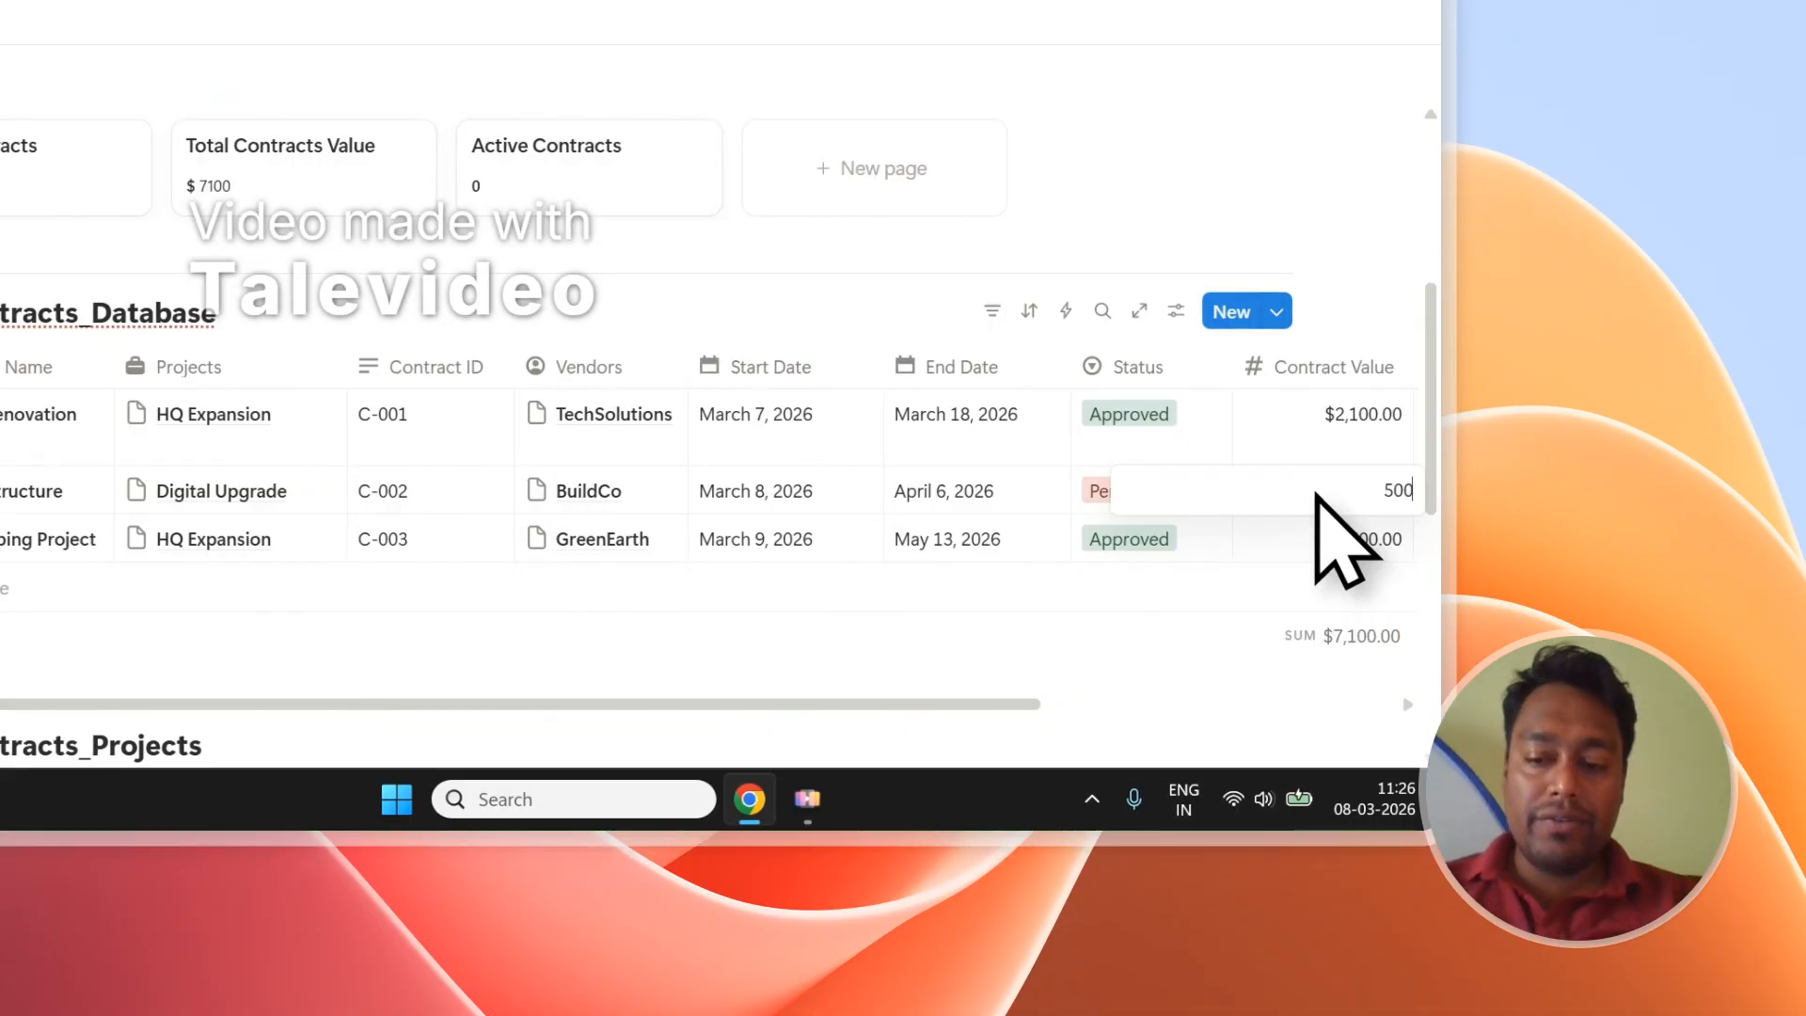
text(0)
key(Return)
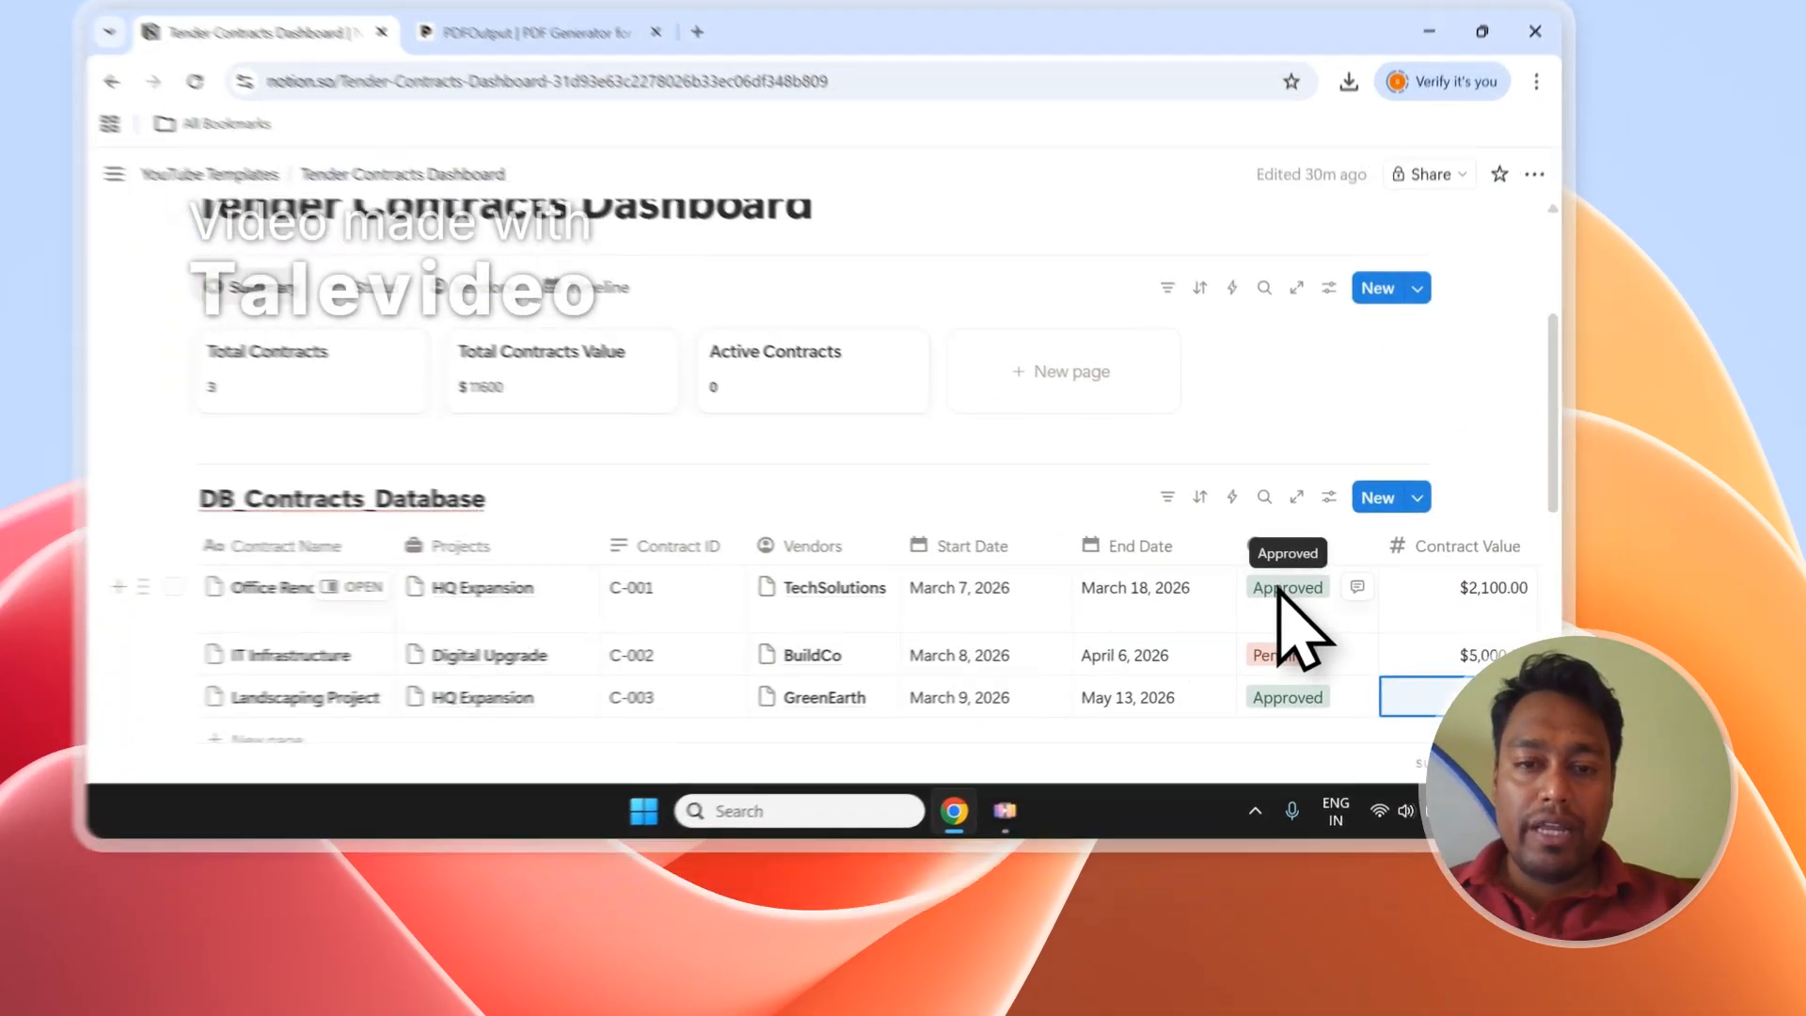
Set Office Renovation and IT Infrastructure to In Progress and view the status board.
click(1336, 668)
click(1152, 476)
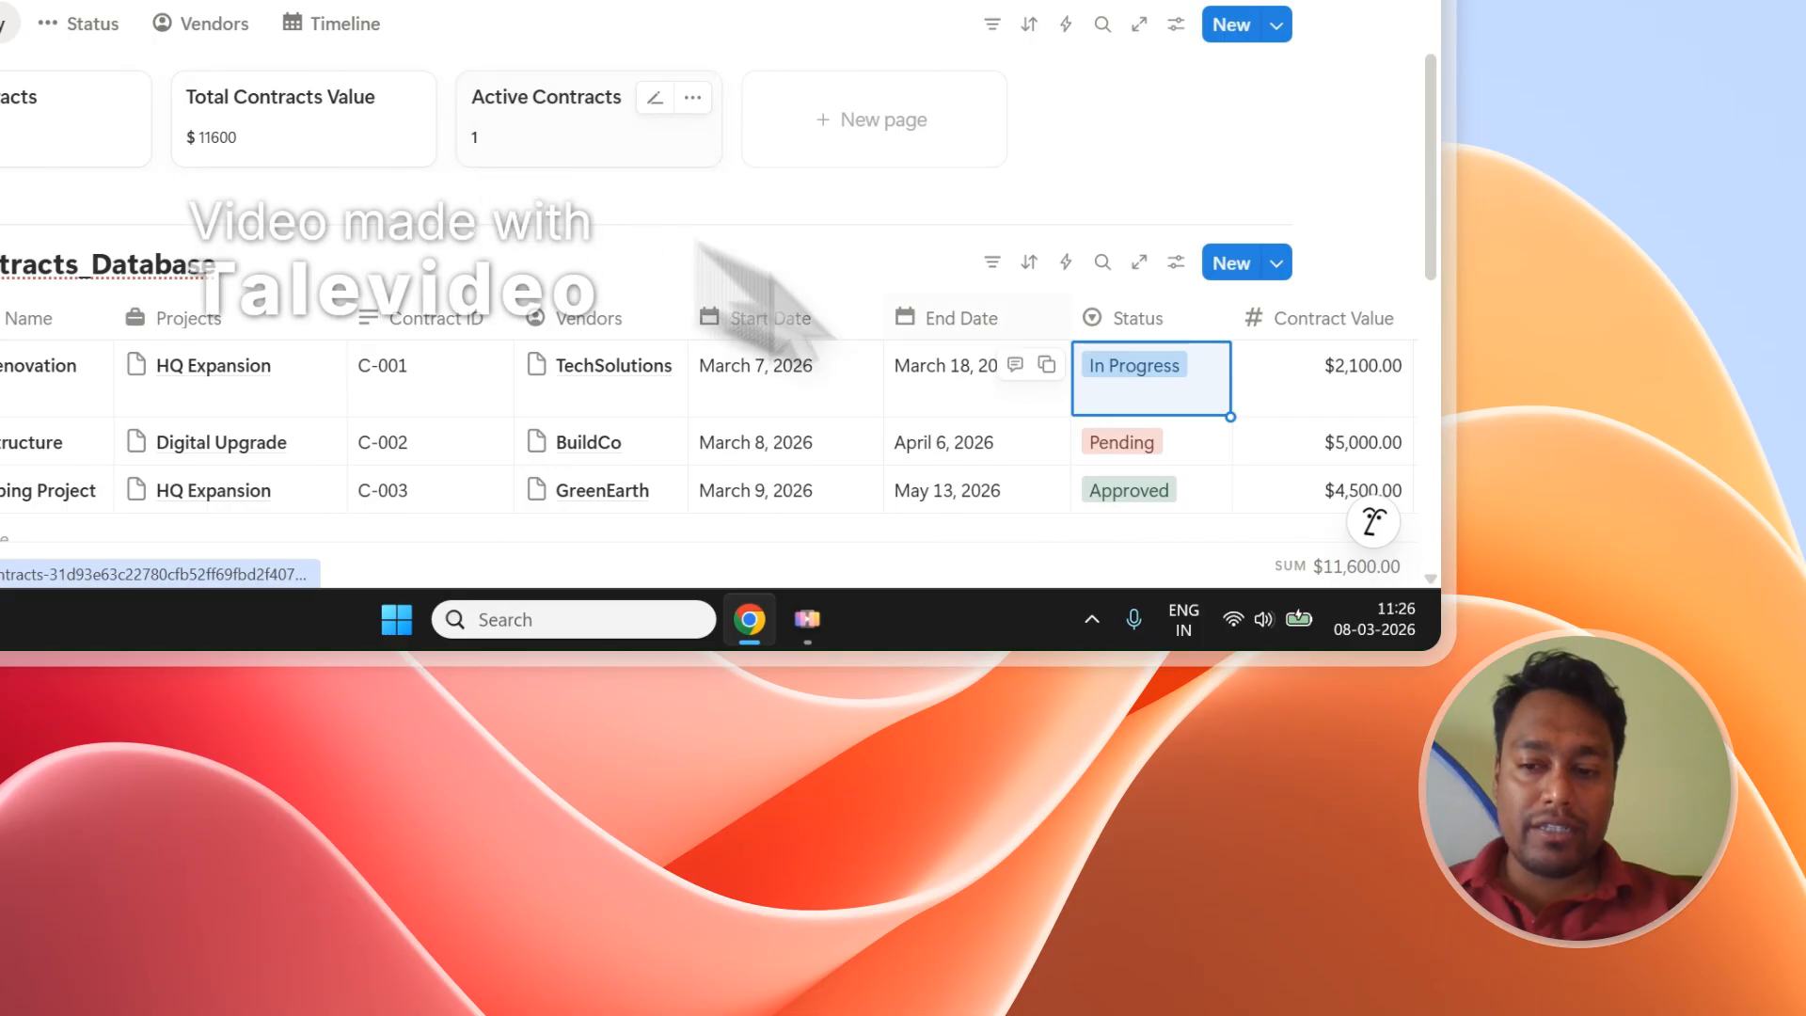
click(1171, 449)
click(1124, 315)
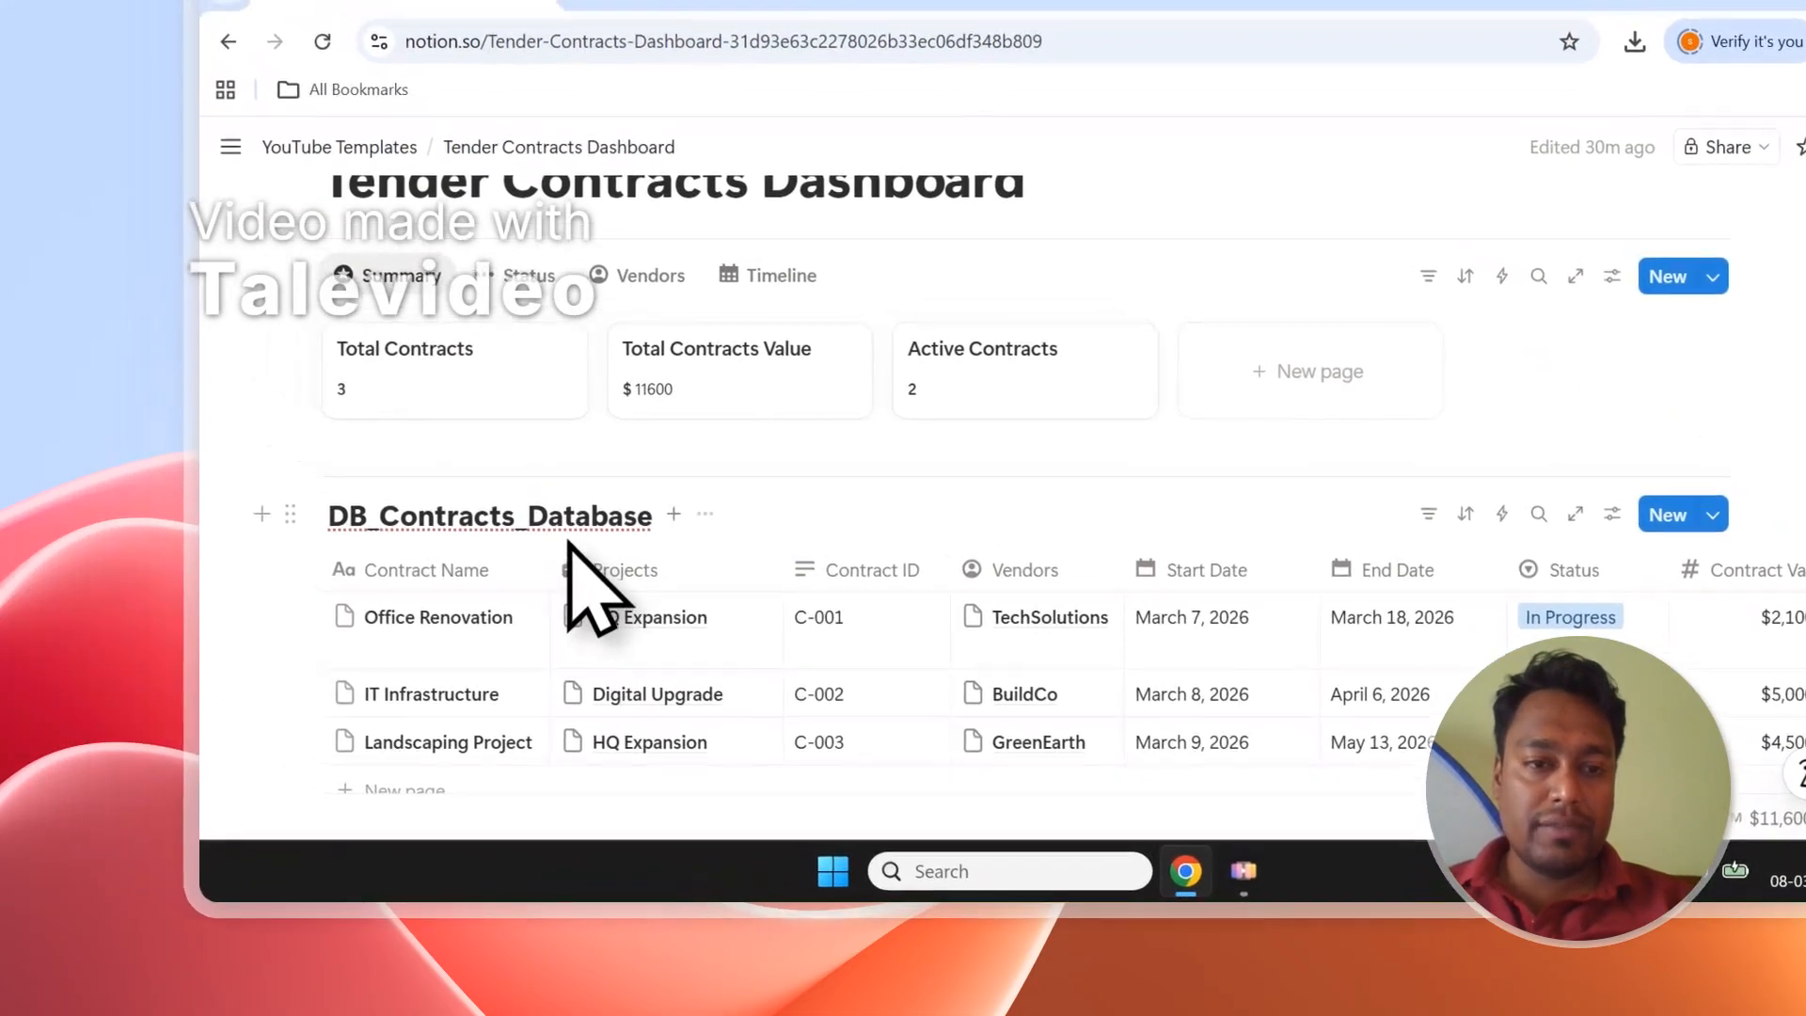
click(520, 277)
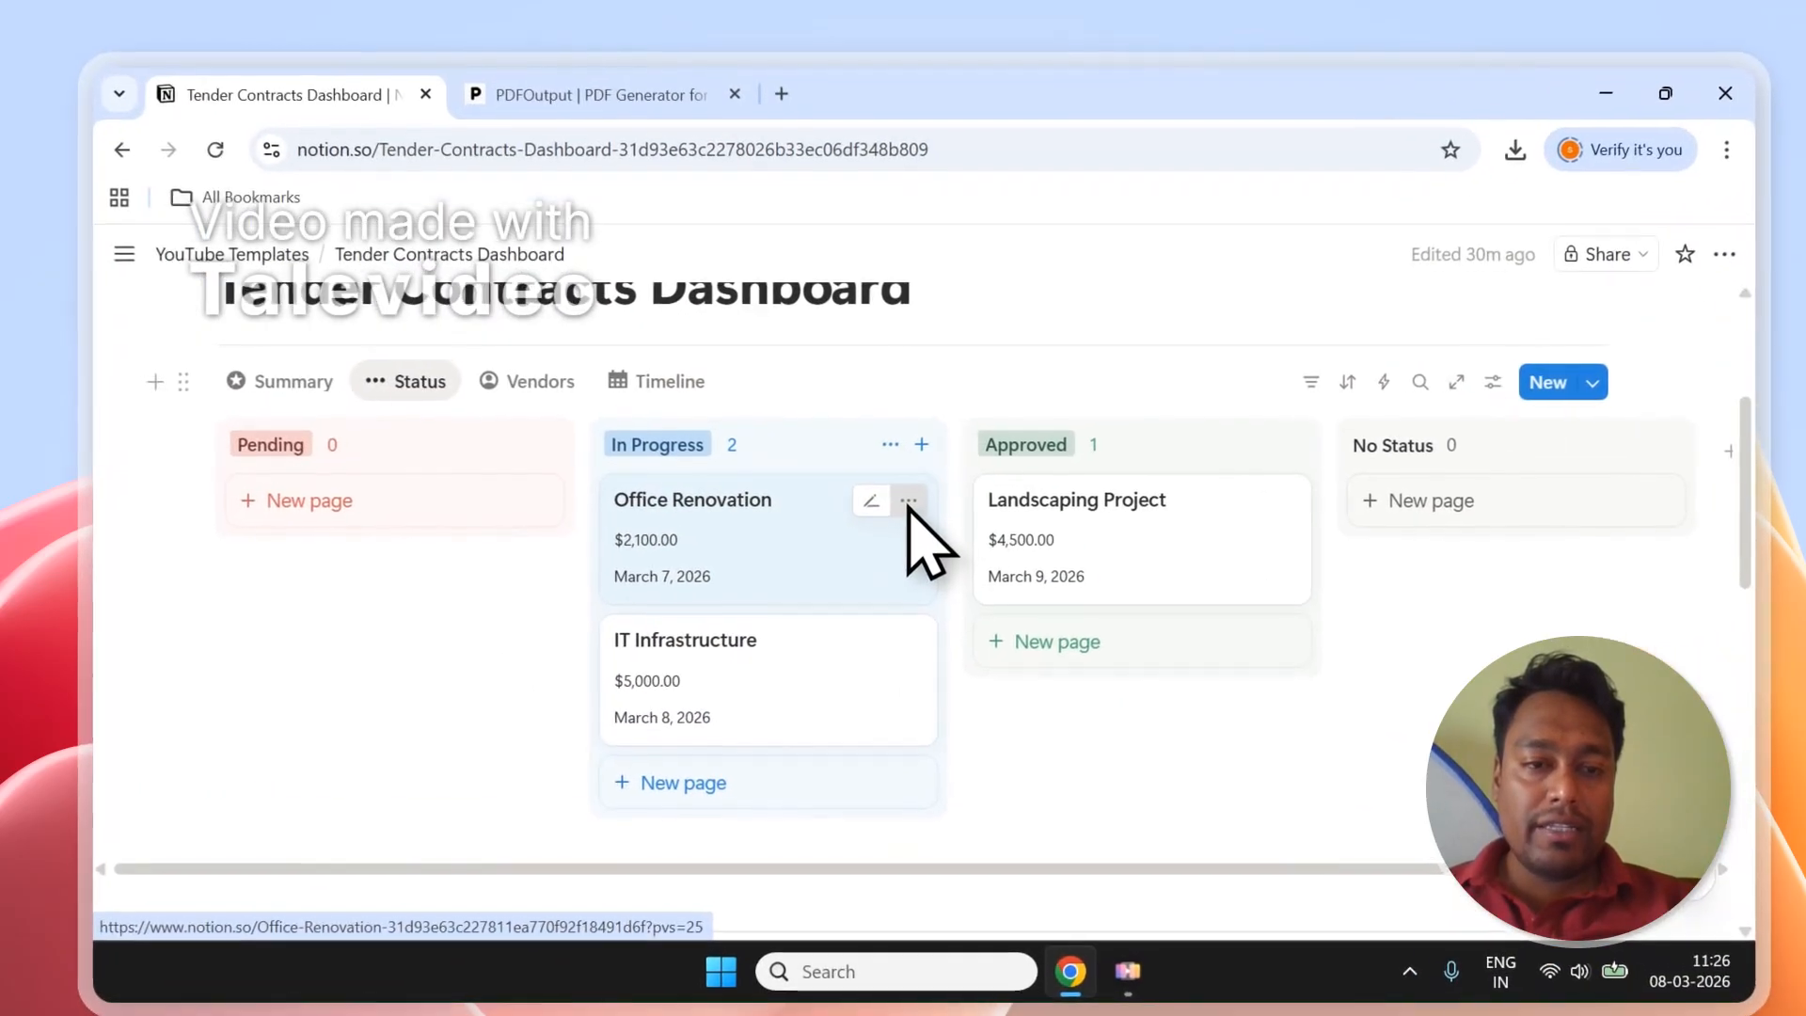
Drag Office Renovation into Pending, then show the Vendors board with Shortlisted and Won groups.
drag(908, 506, 443, 535)
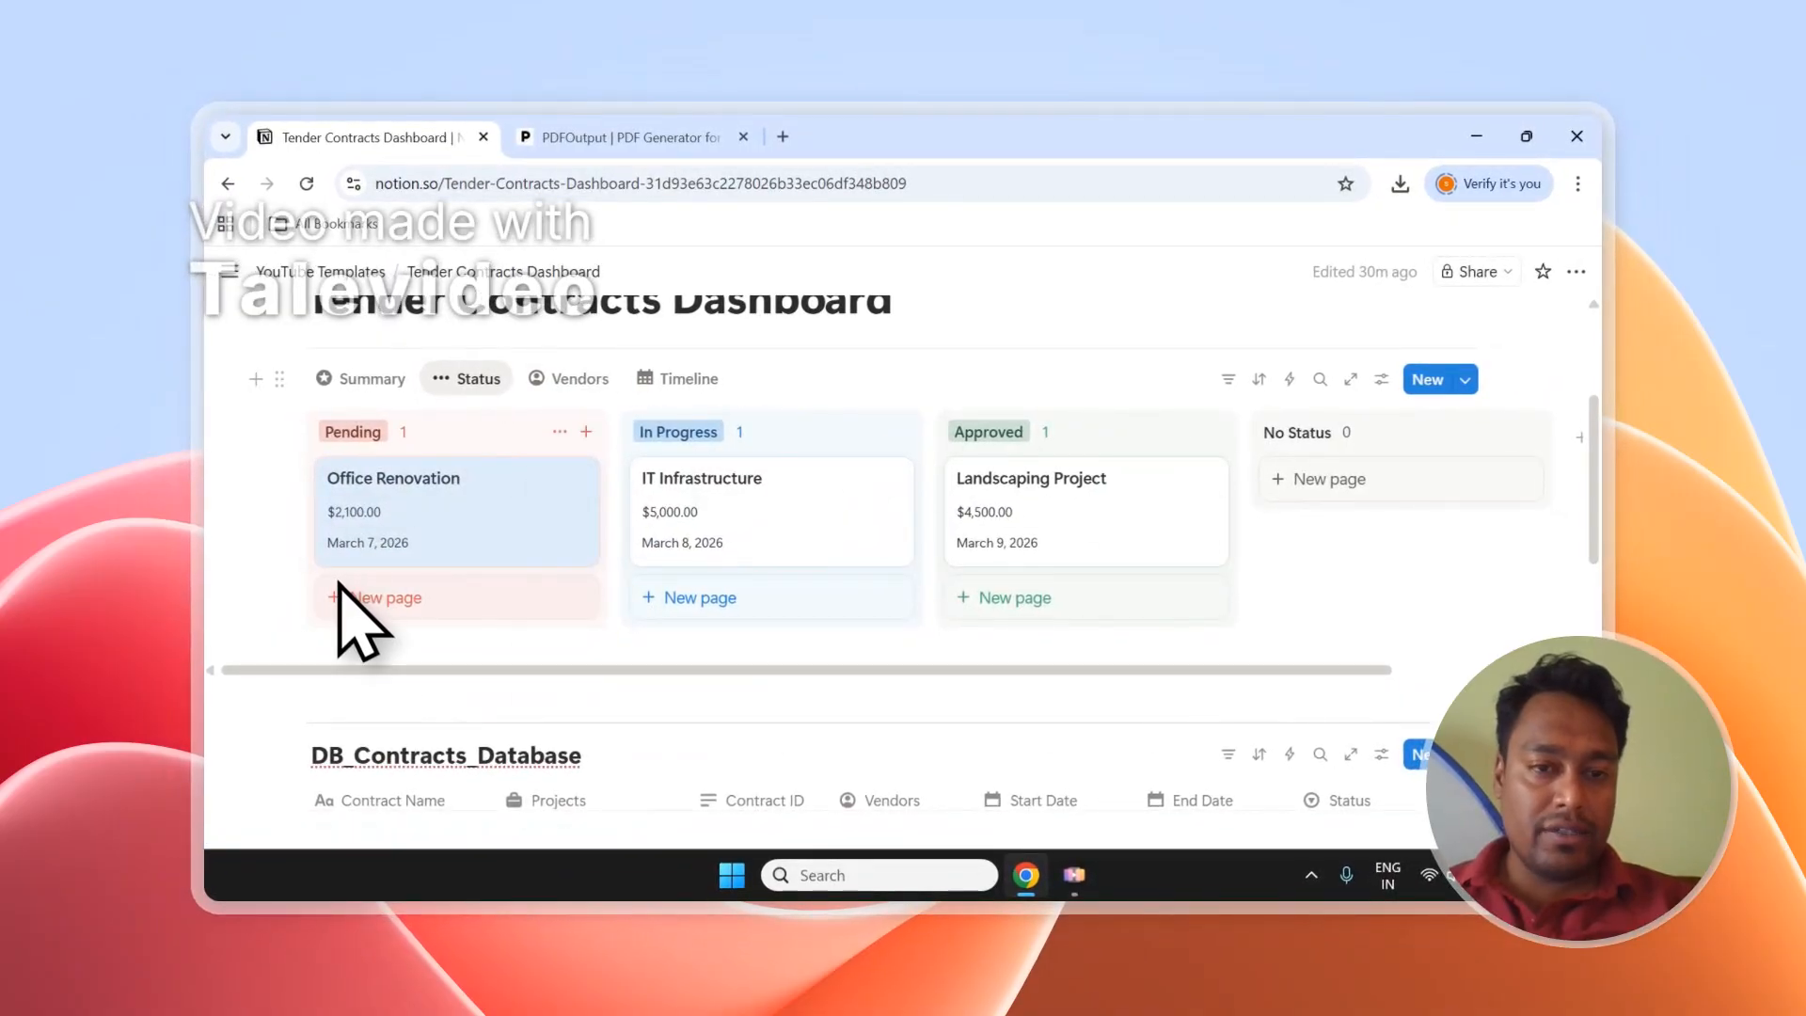
click(572, 378)
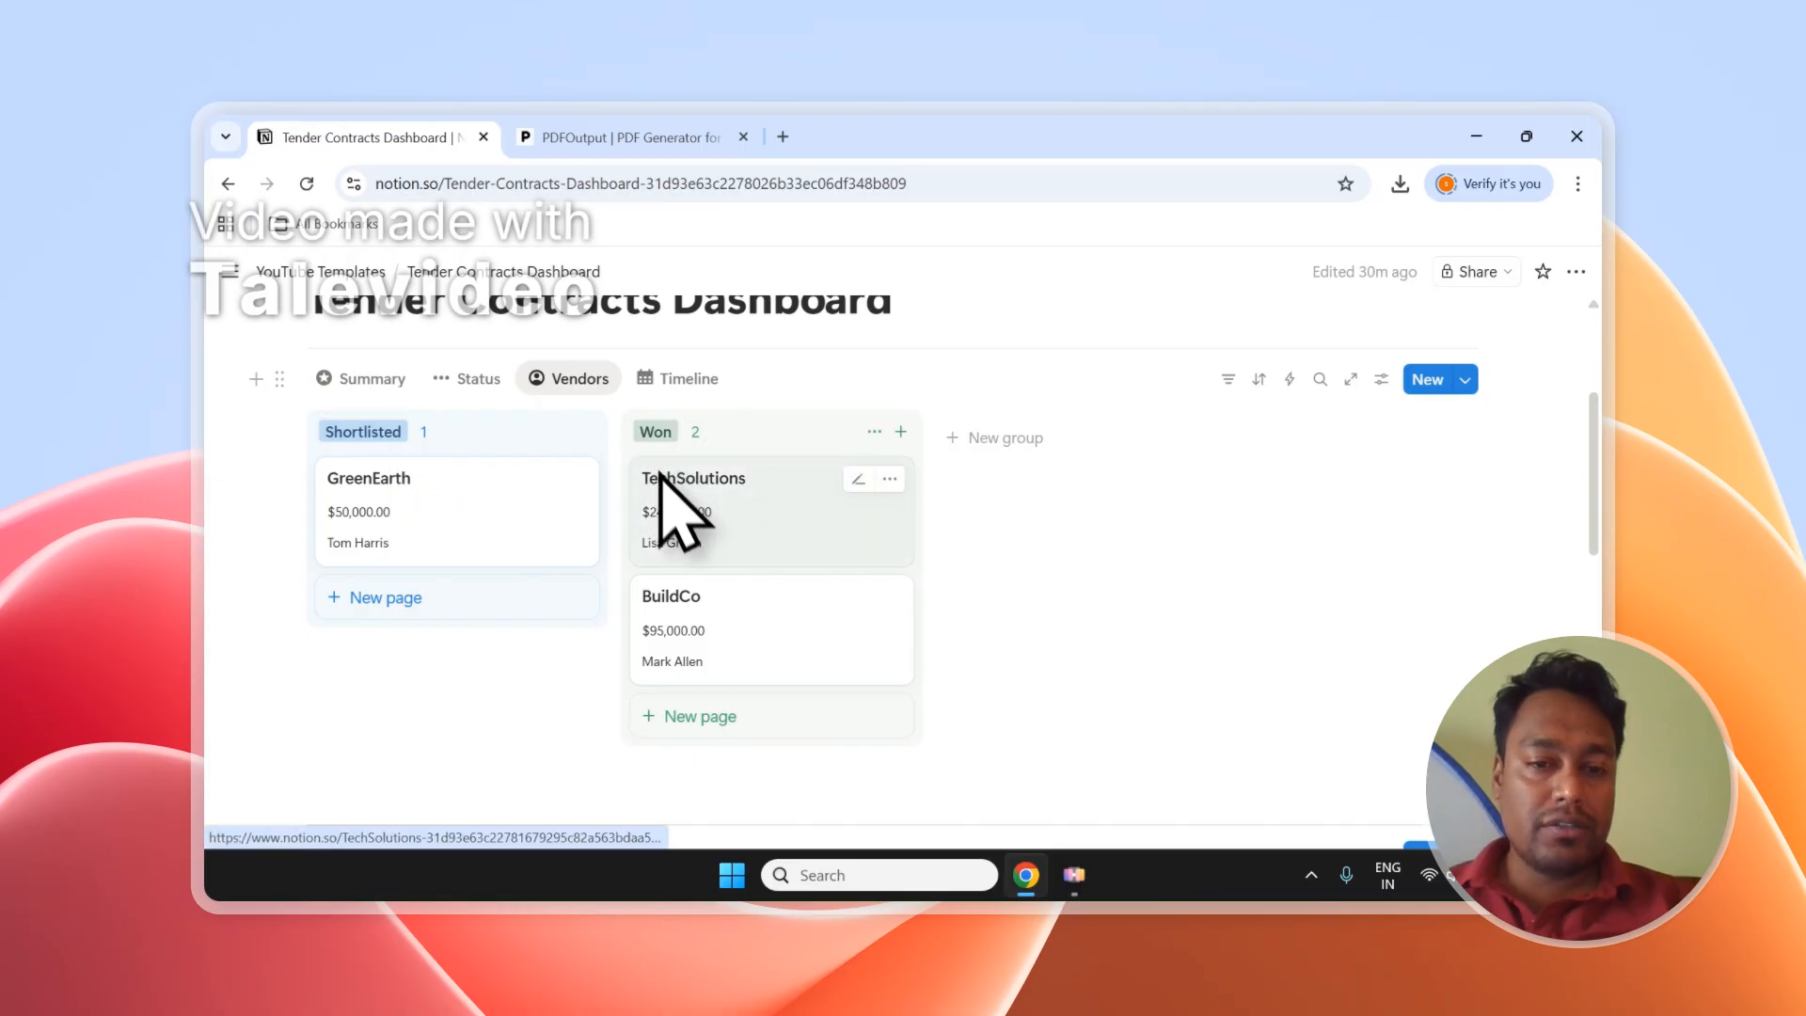
Toggle the lower table between Projects and Vendors, then open the Projects property's relation settings.
scroll(678, 508, down, 6)
scroll(677, 541, up, 3)
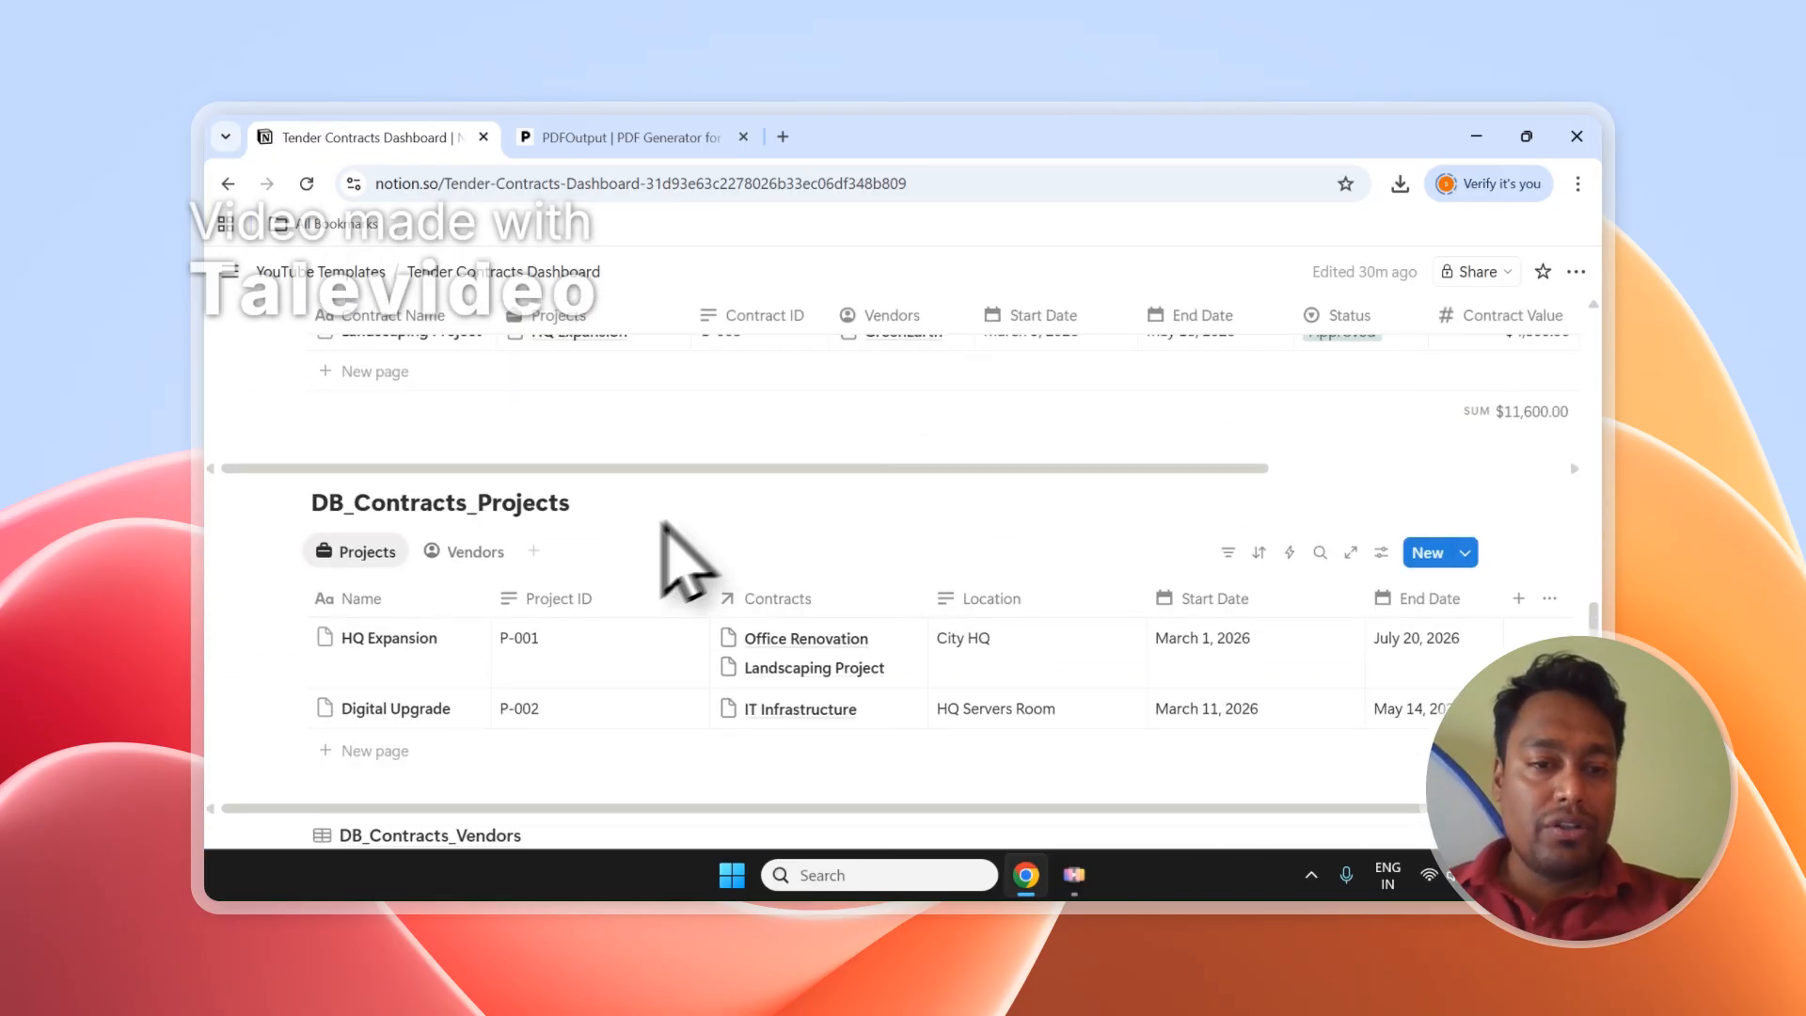
click(478, 548)
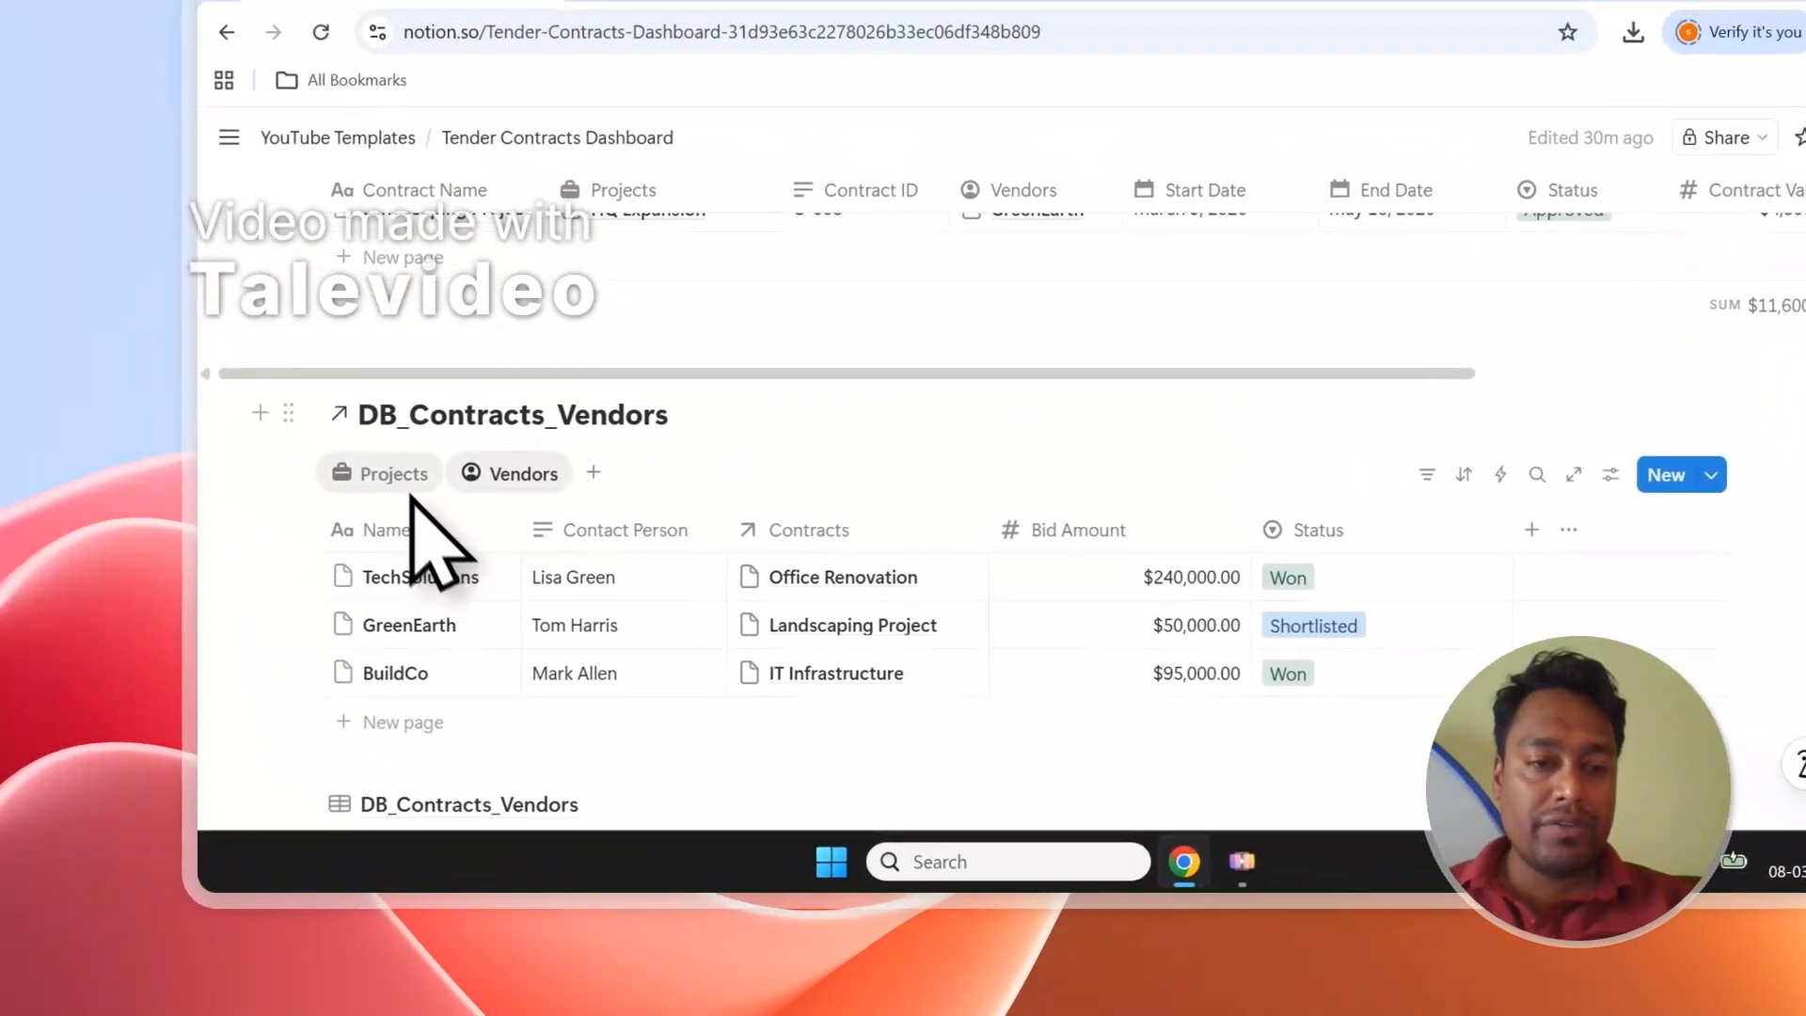
click(395, 495)
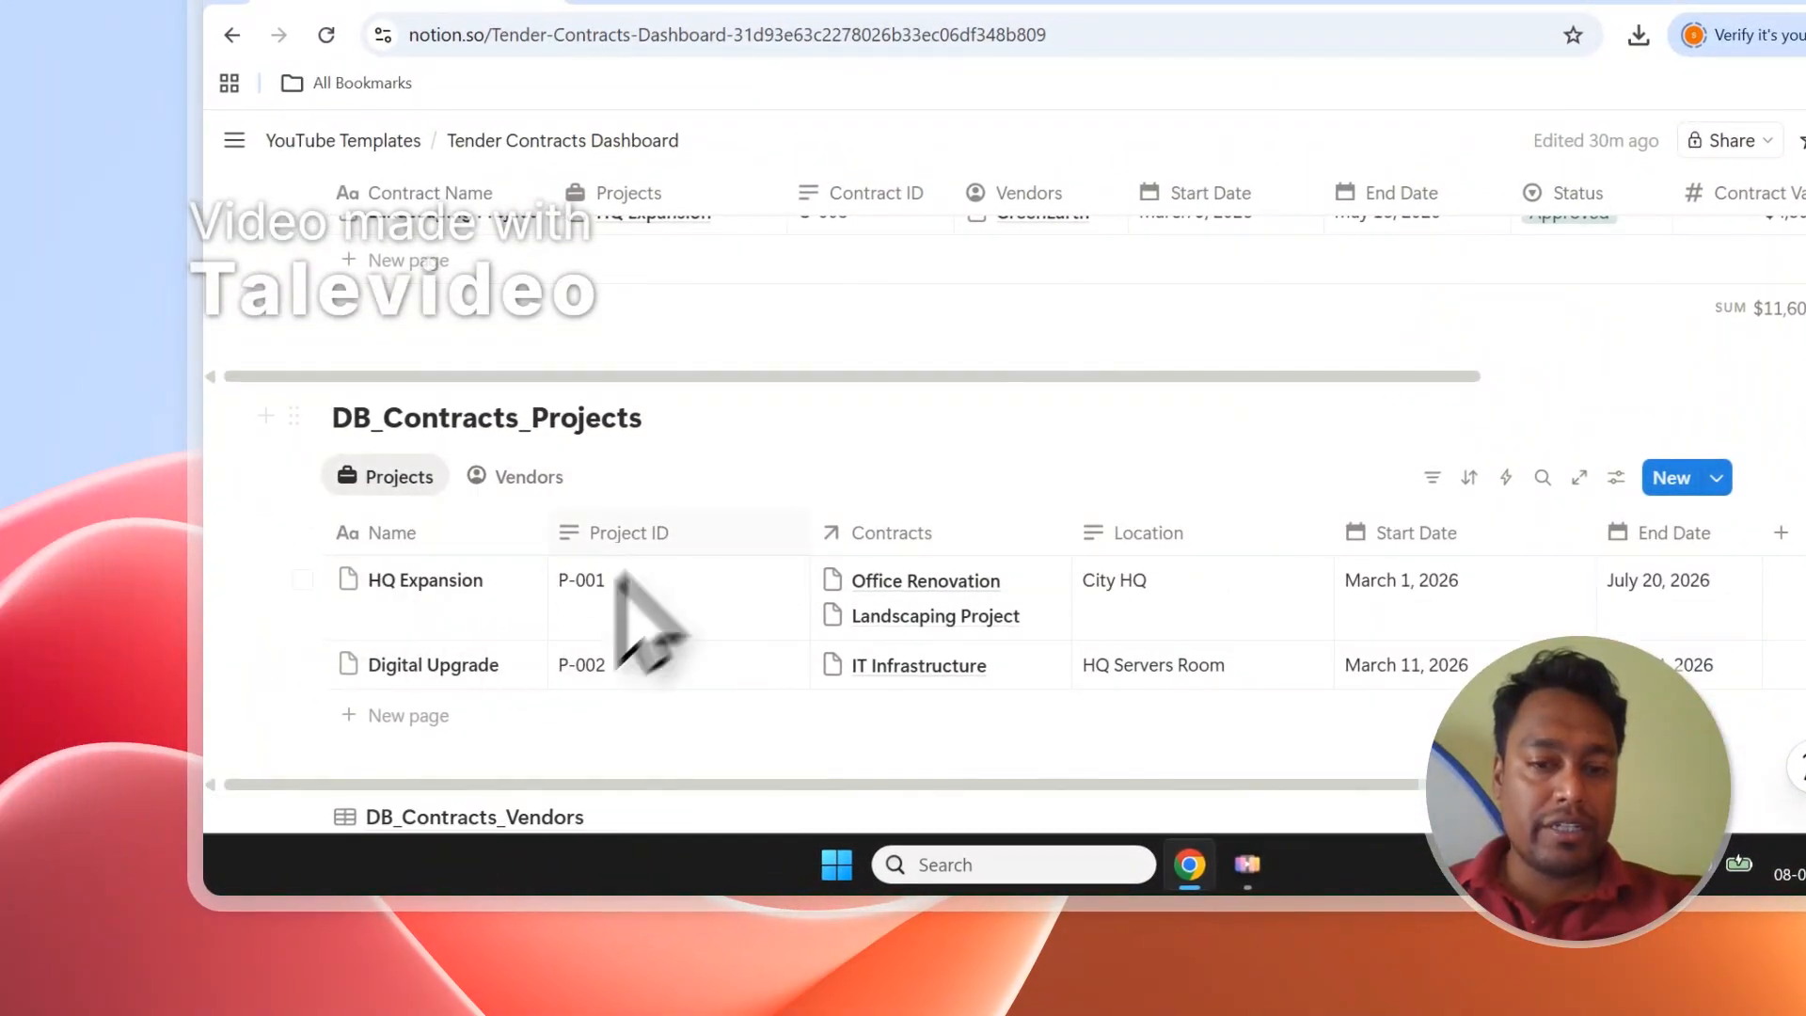
click(527, 477)
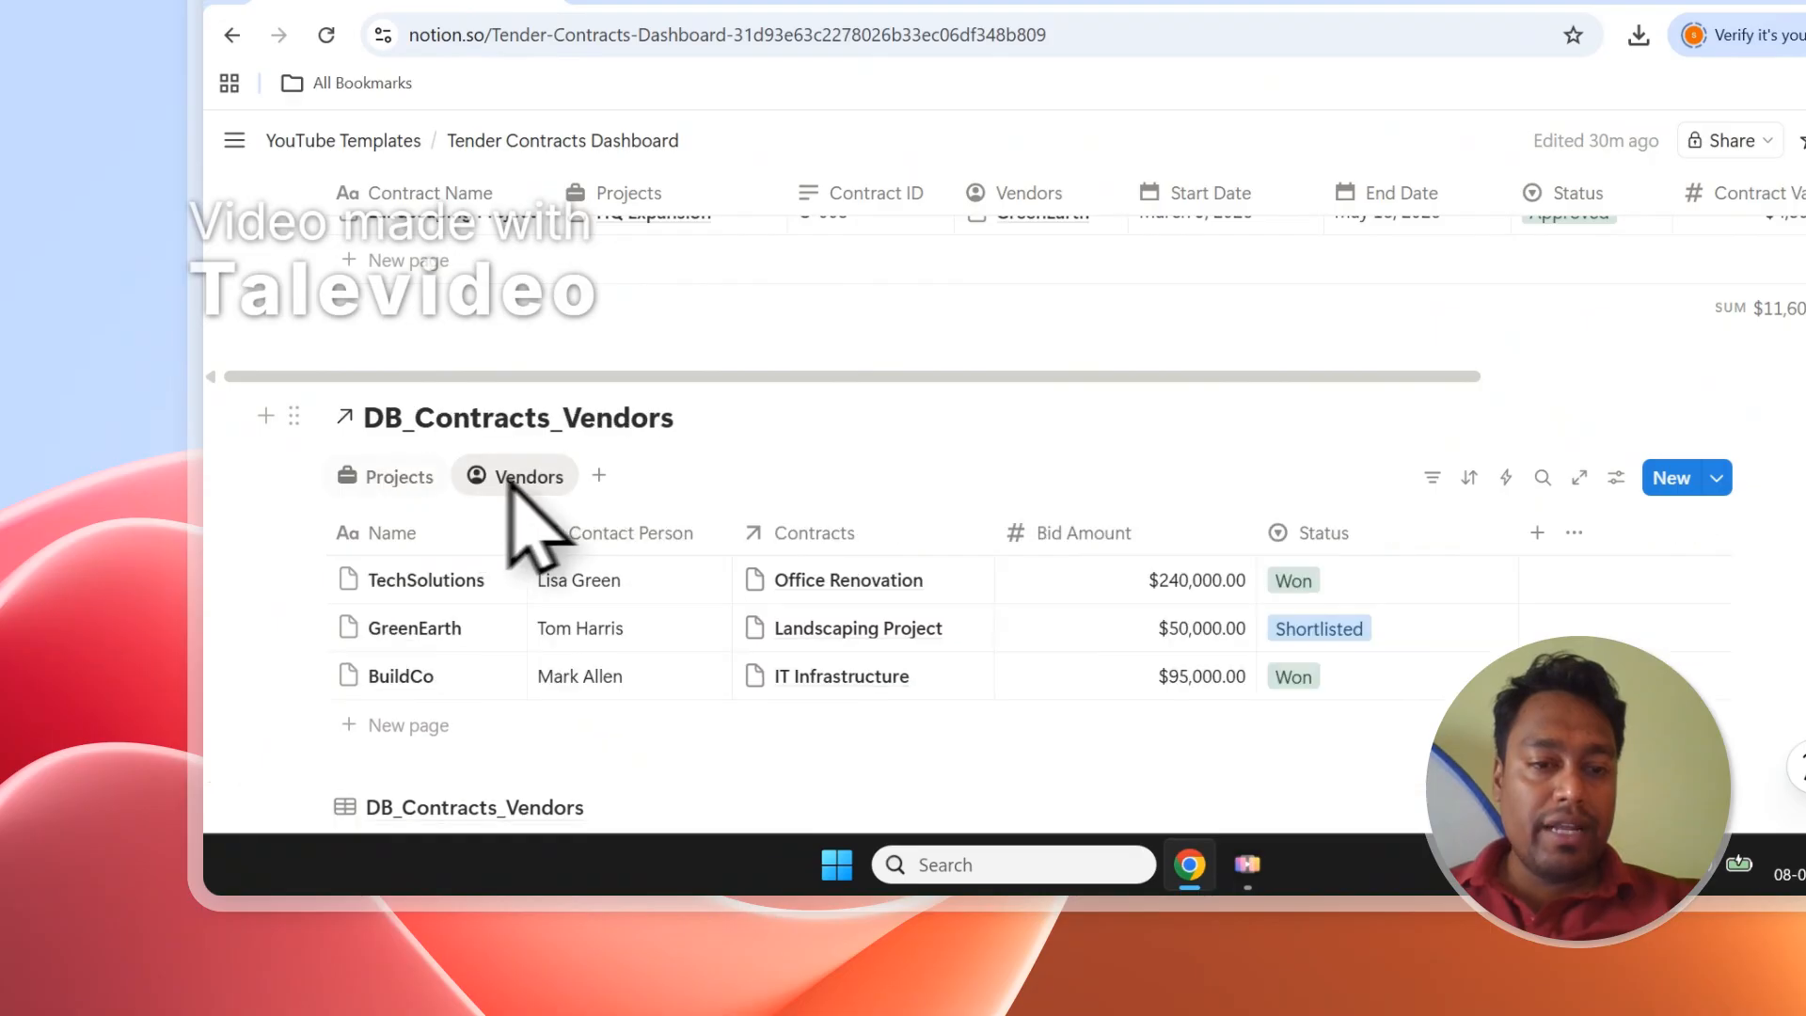
click(414, 477)
scroll(767, 480, up, 3)
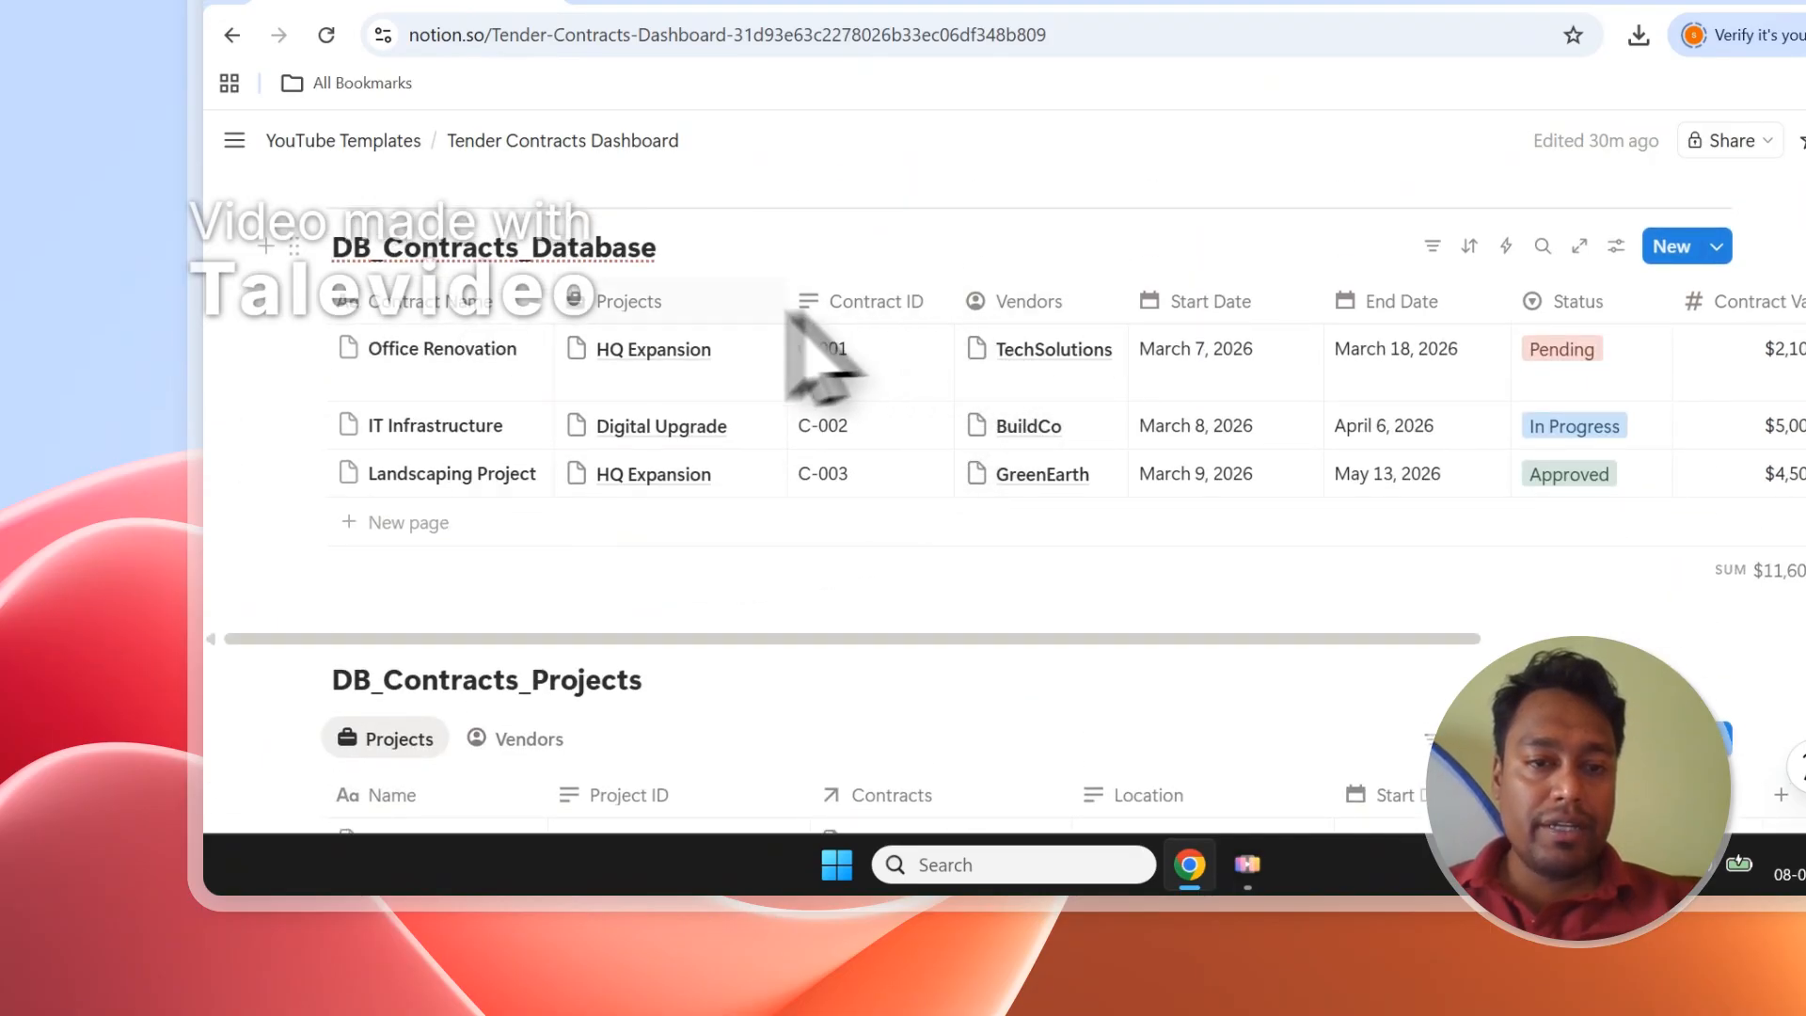
click(619, 297)
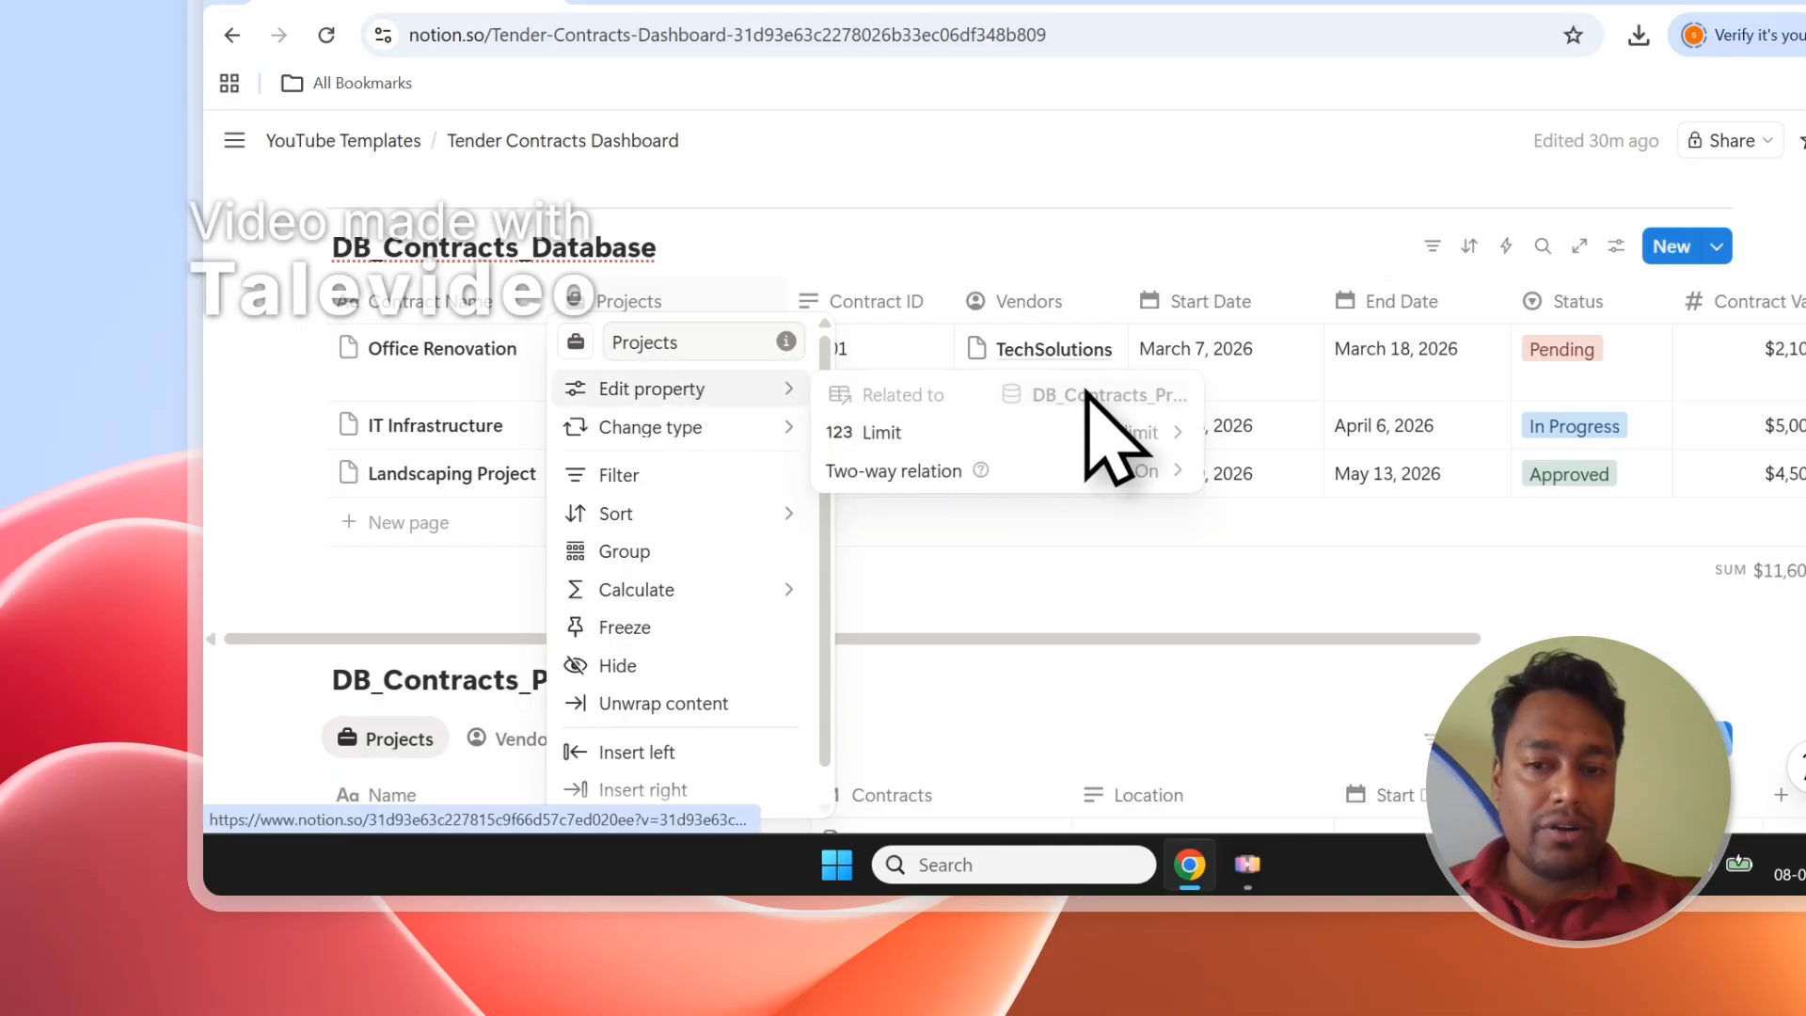
Inspect the Vendors property's relation settings, then close them.
click(1042, 305)
click(1054, 303)
mouse_move(1081, 390)
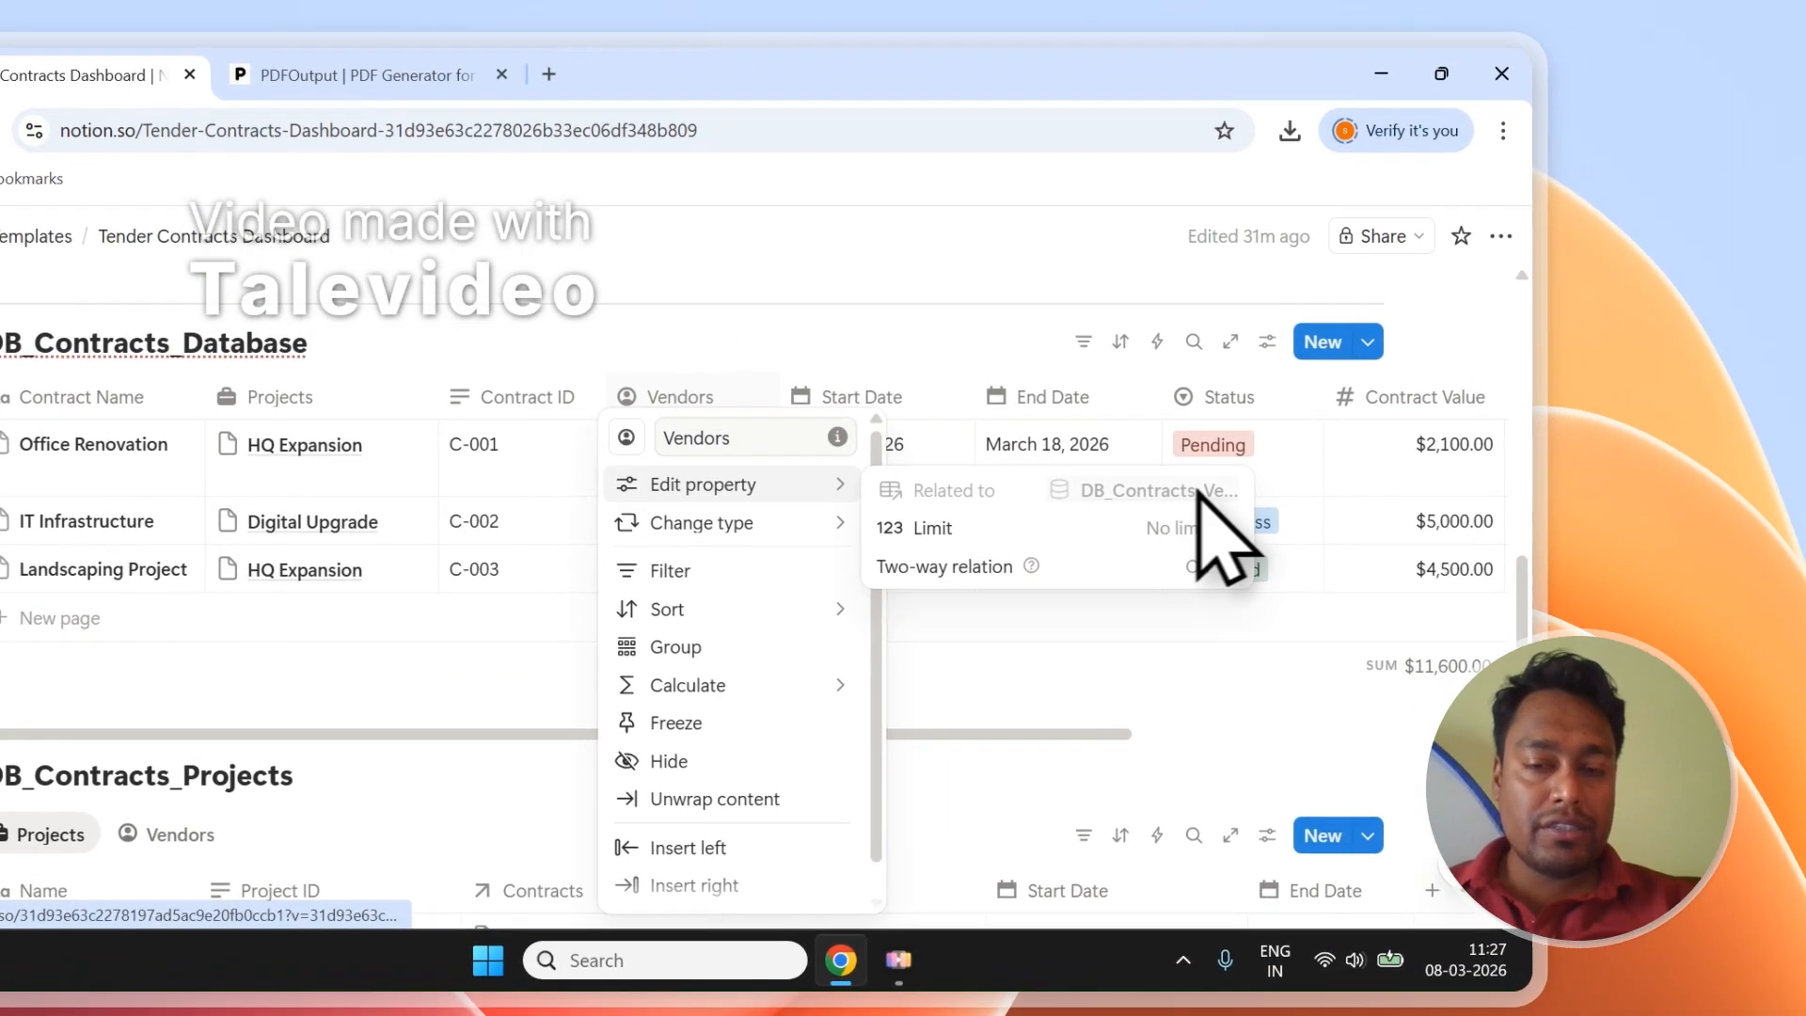
click(809, 325)
Show the vendors table in the linked database and scroll back to the Vendors board.
scroll(245, 489, down, 3)
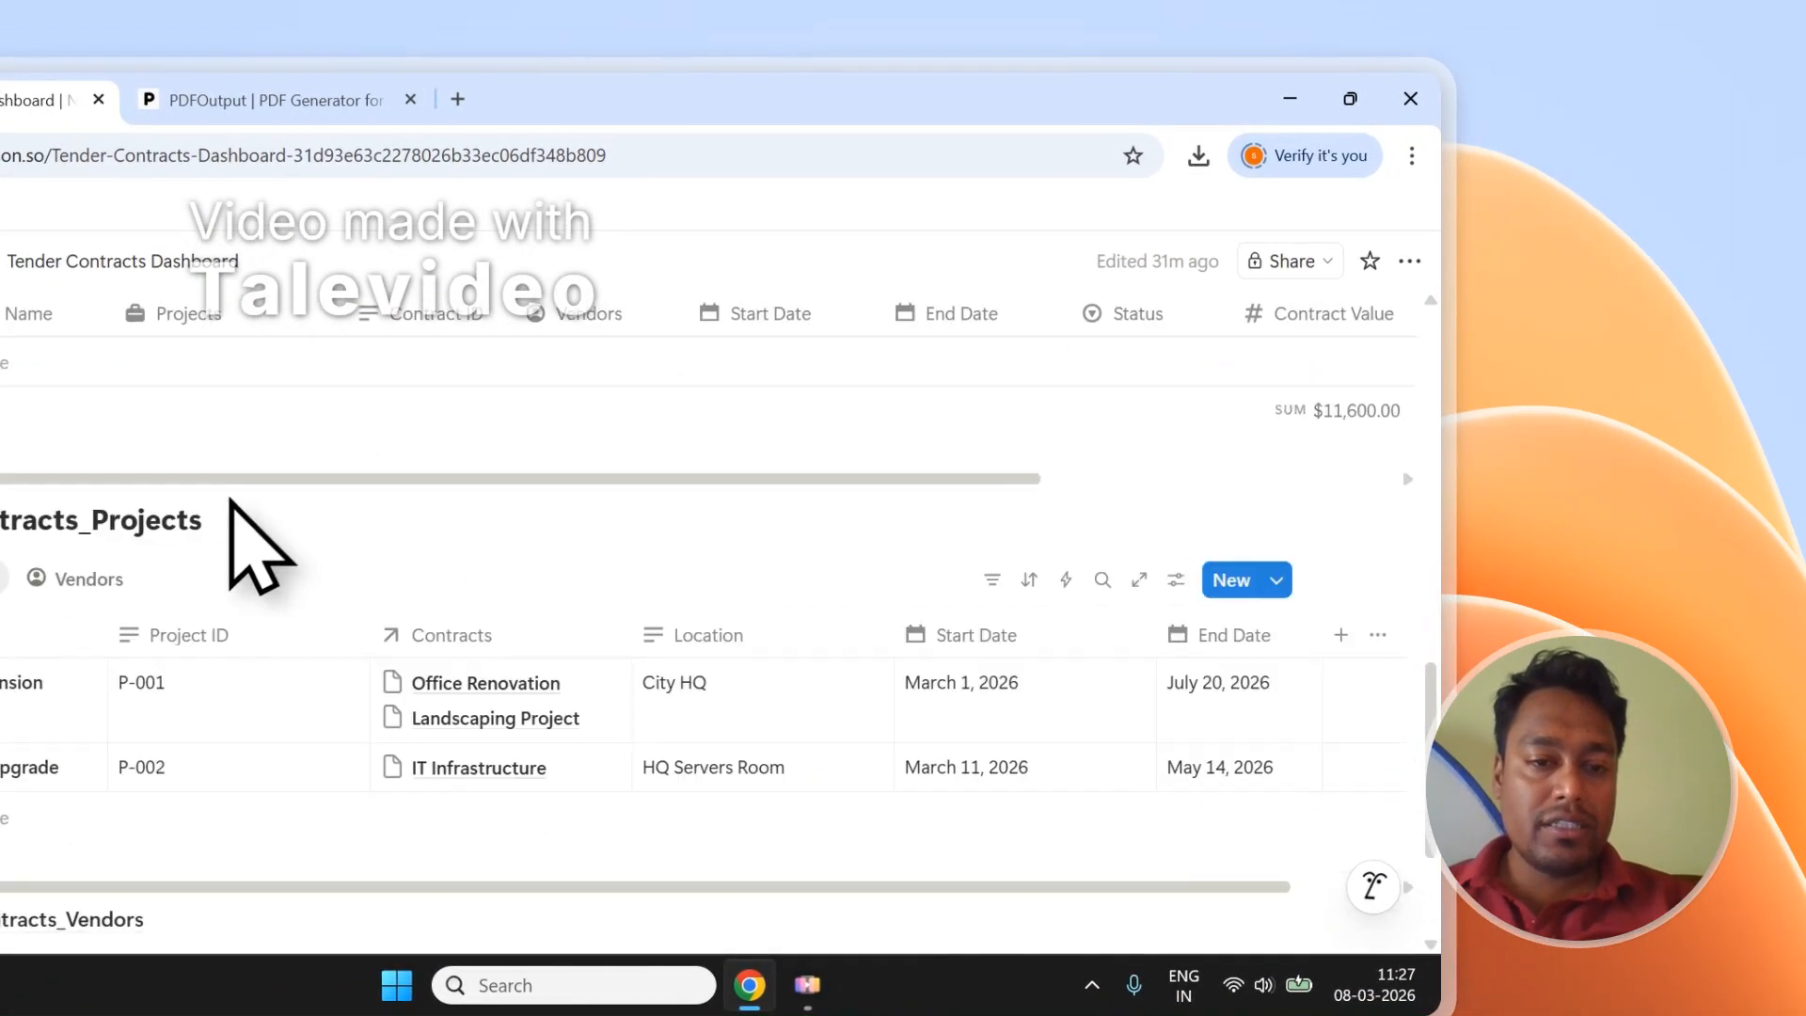
scroll(236, 478, up, 3)
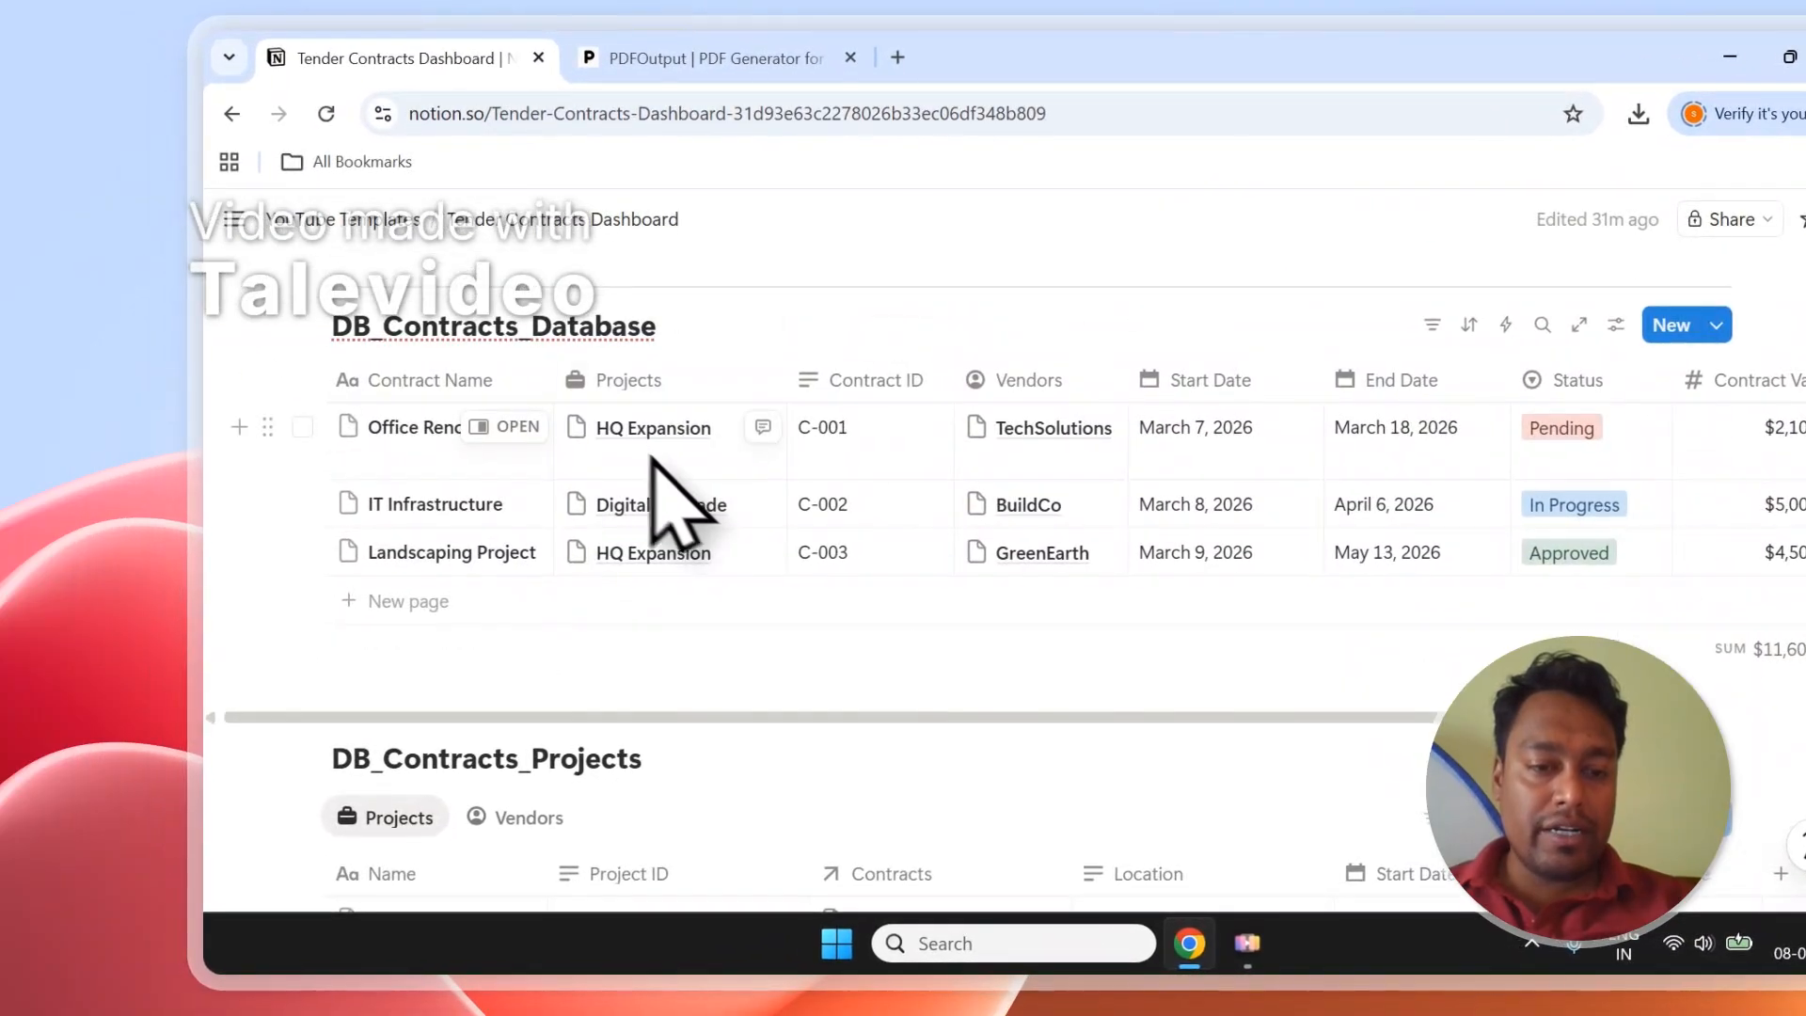
scroll(649, 470, down, 4)
click(524, 431)
scroll(404, 433, up, 1)
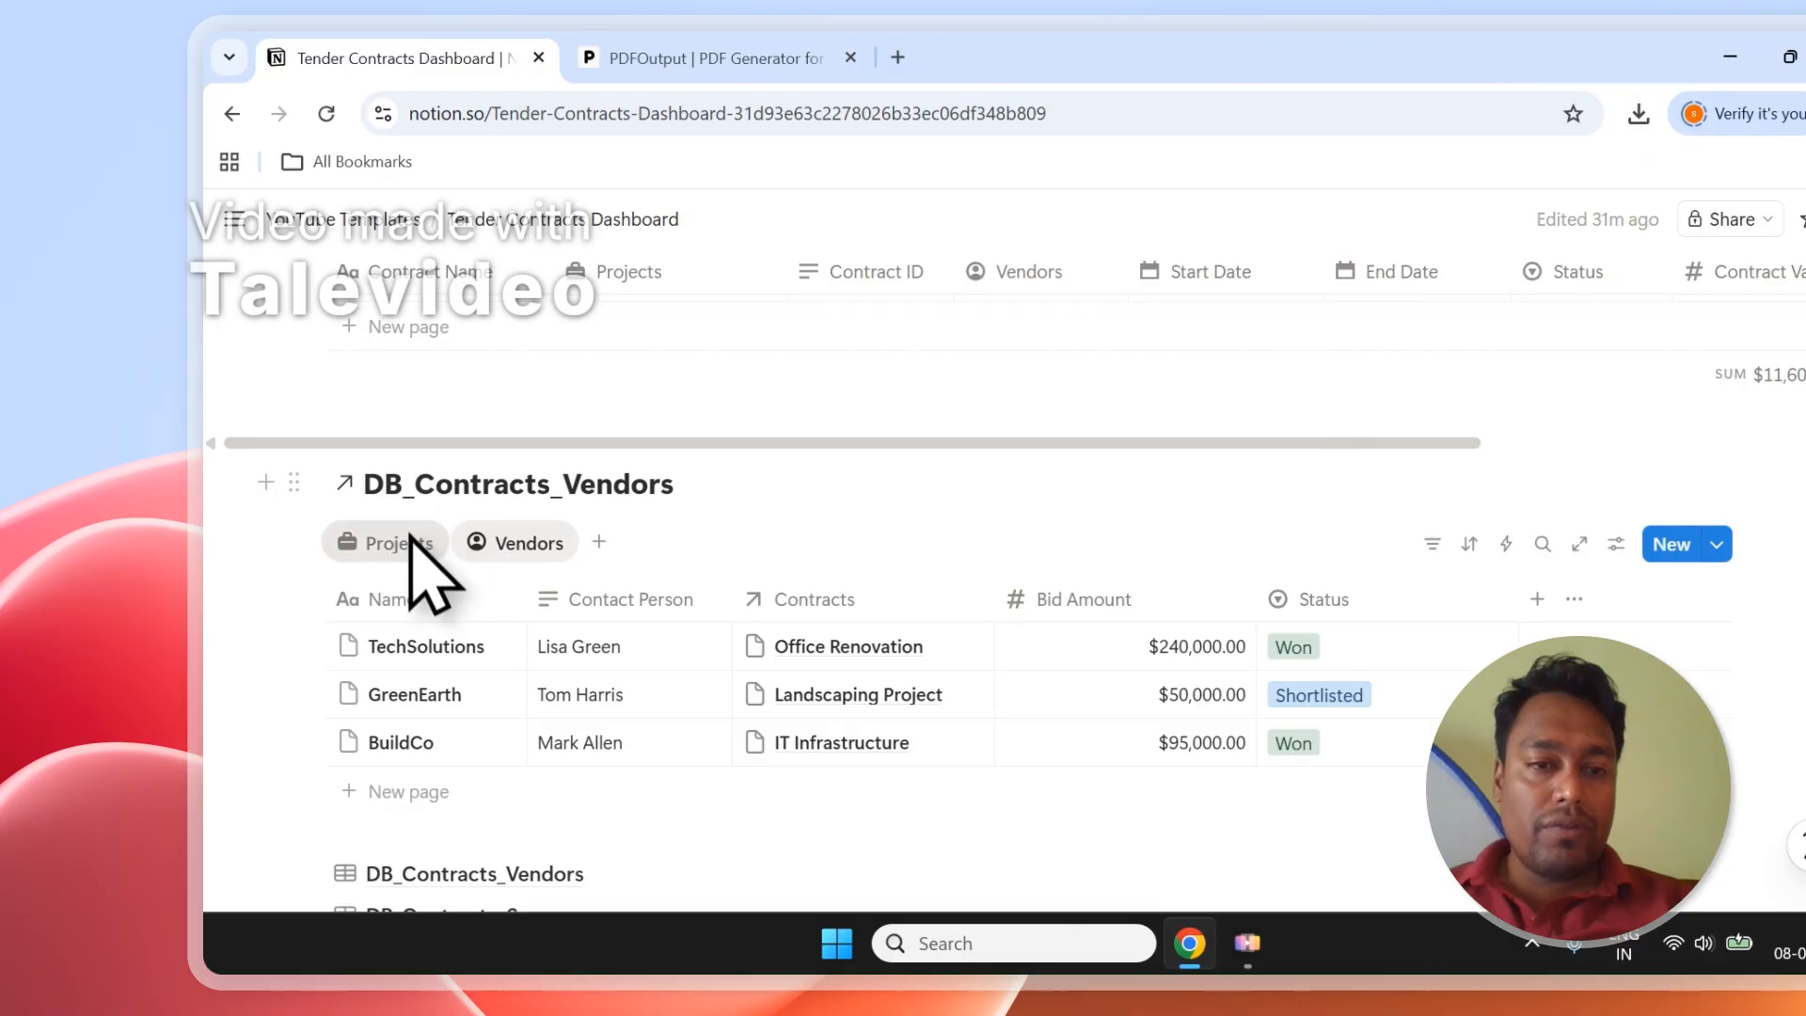
scroll(646, 584, up, 10)
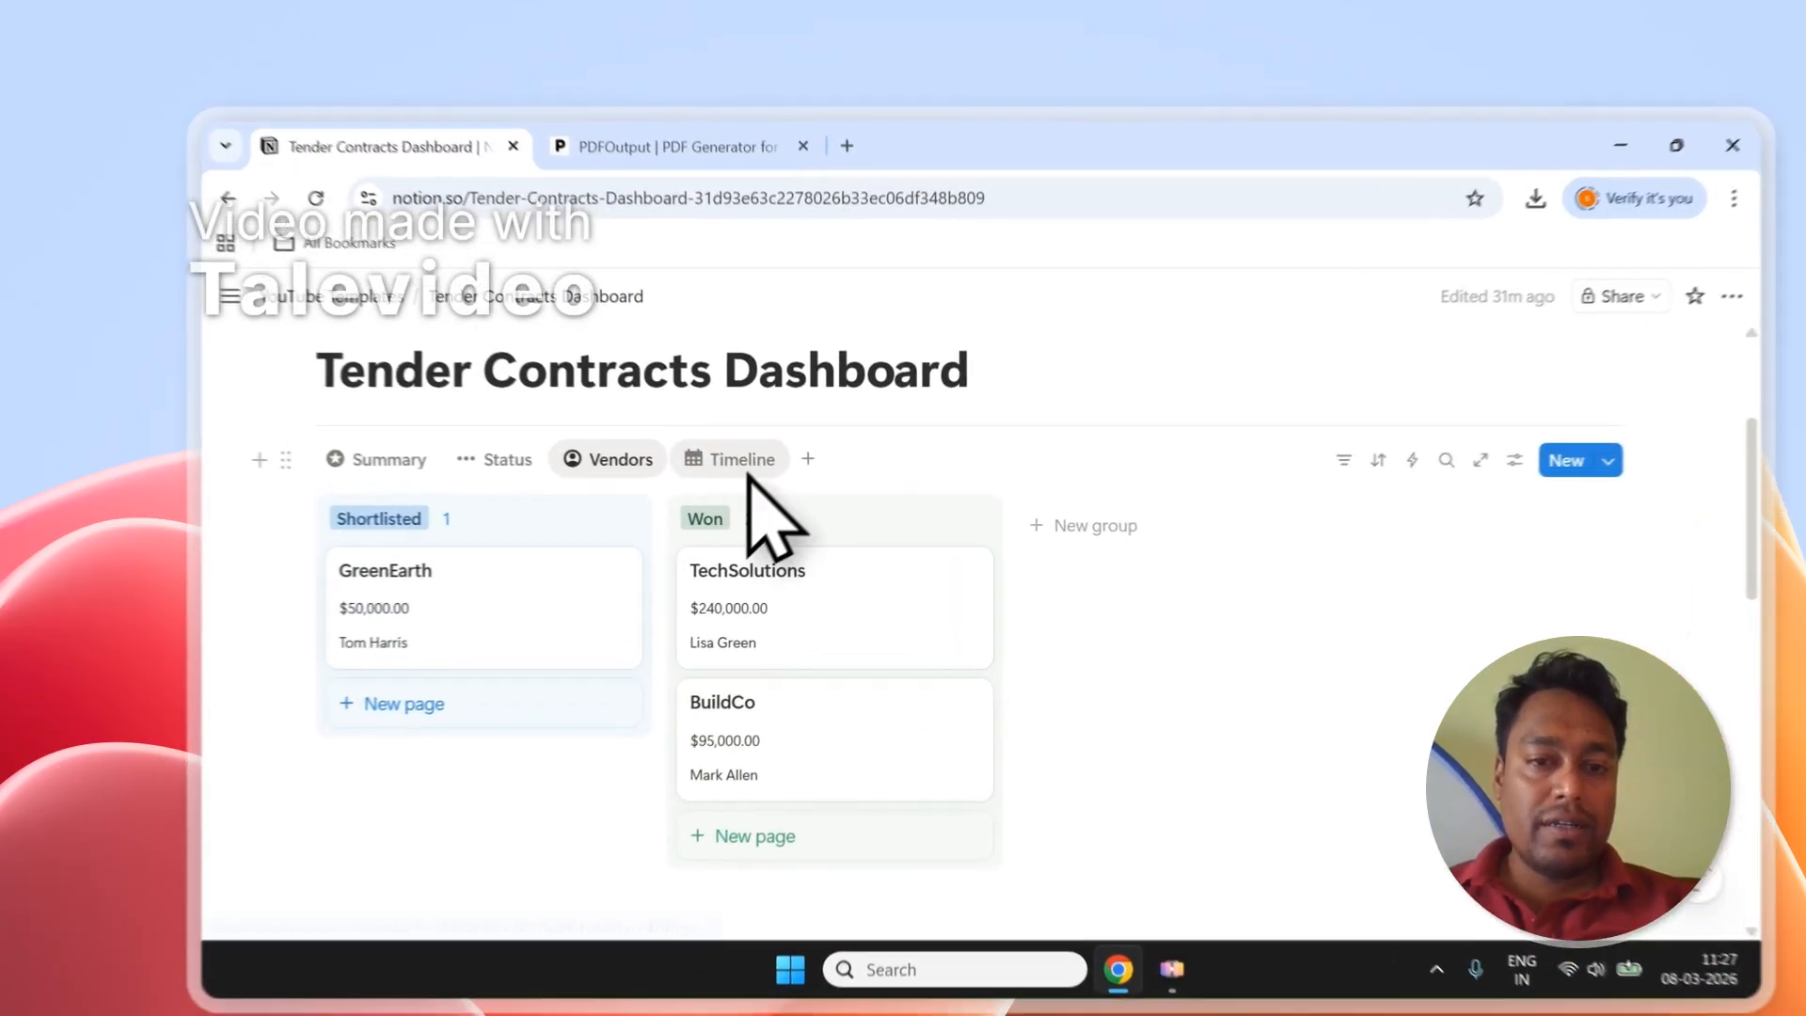
On the Timeline view, open and close the Office Renovation contract page.
click(682, 418)
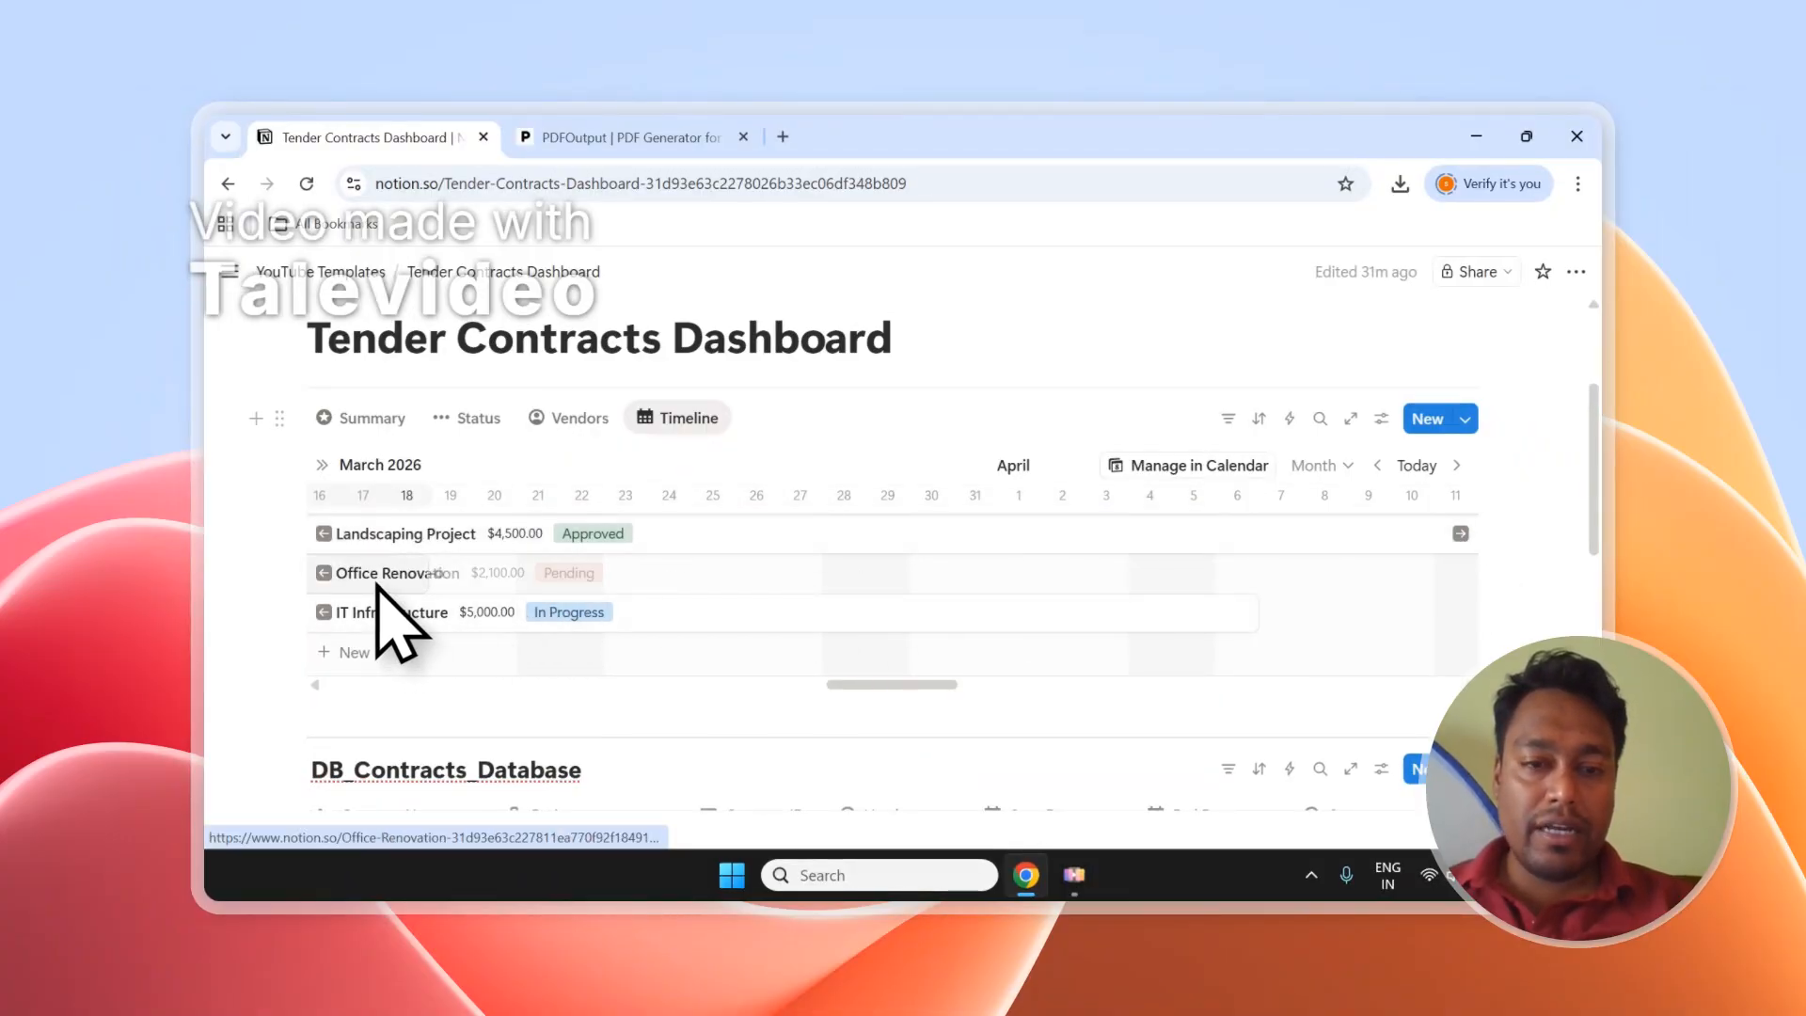
click(381, 576)
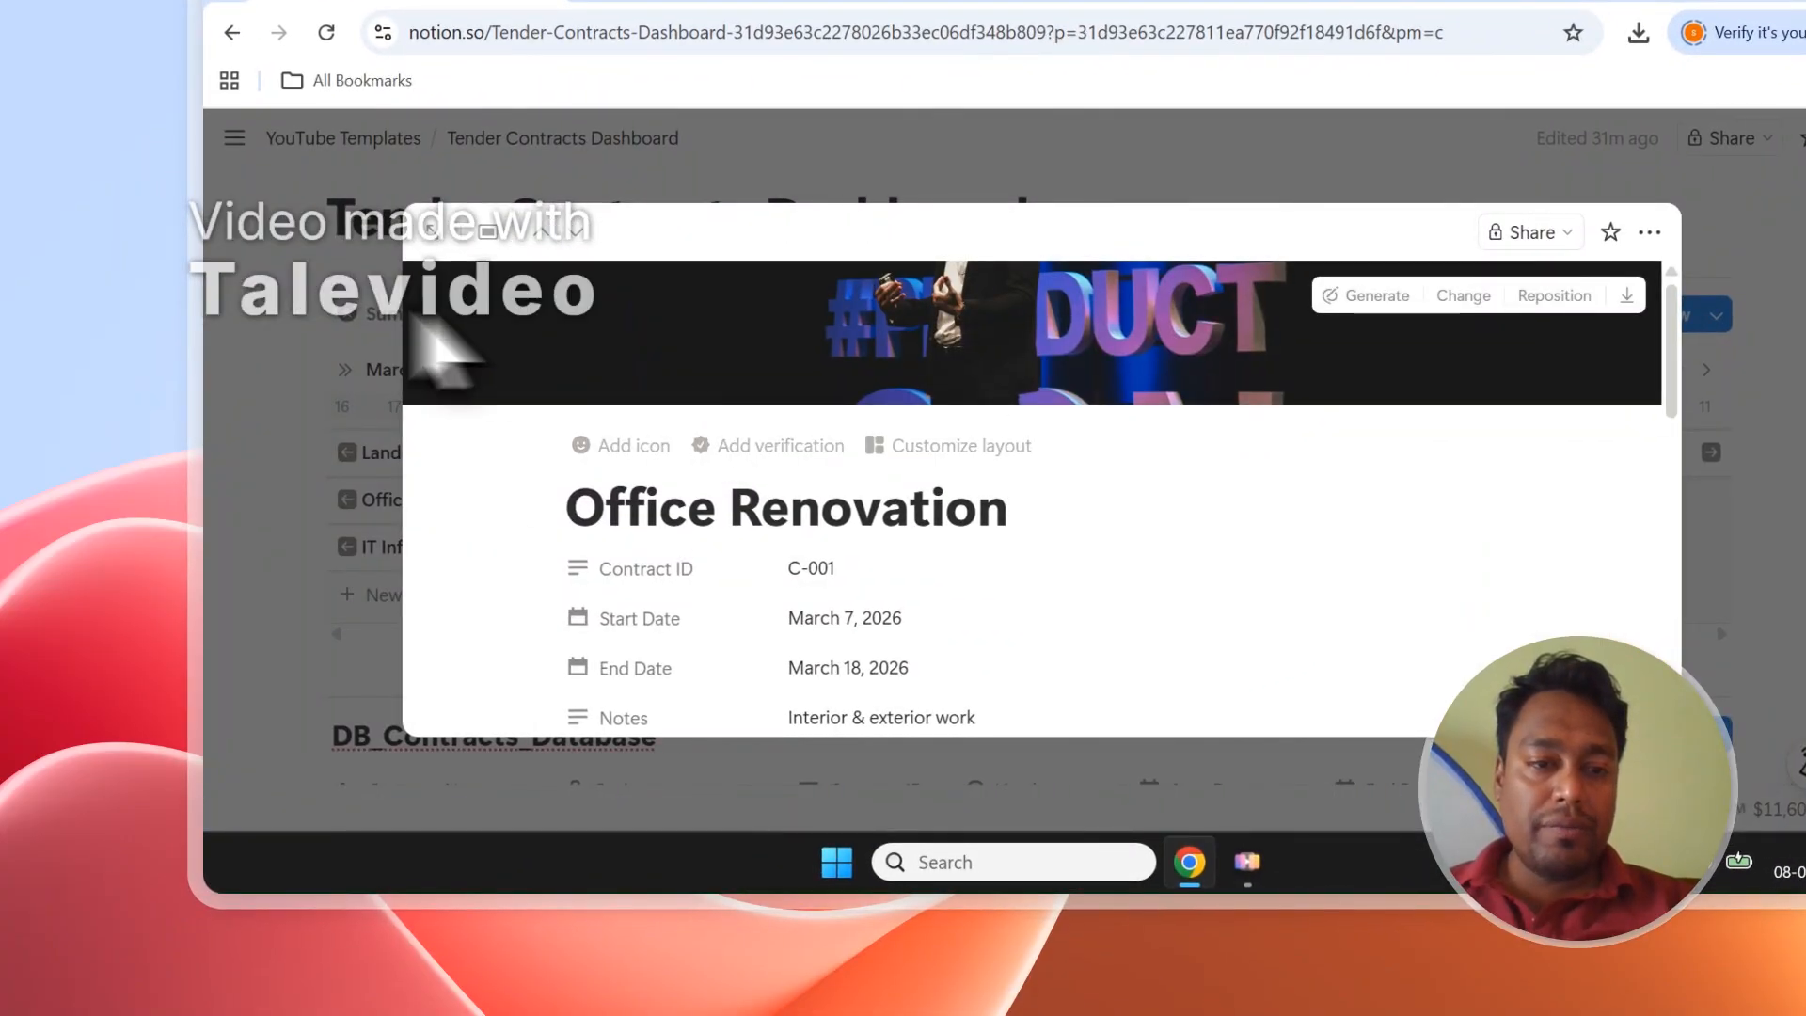
click(266, 439)
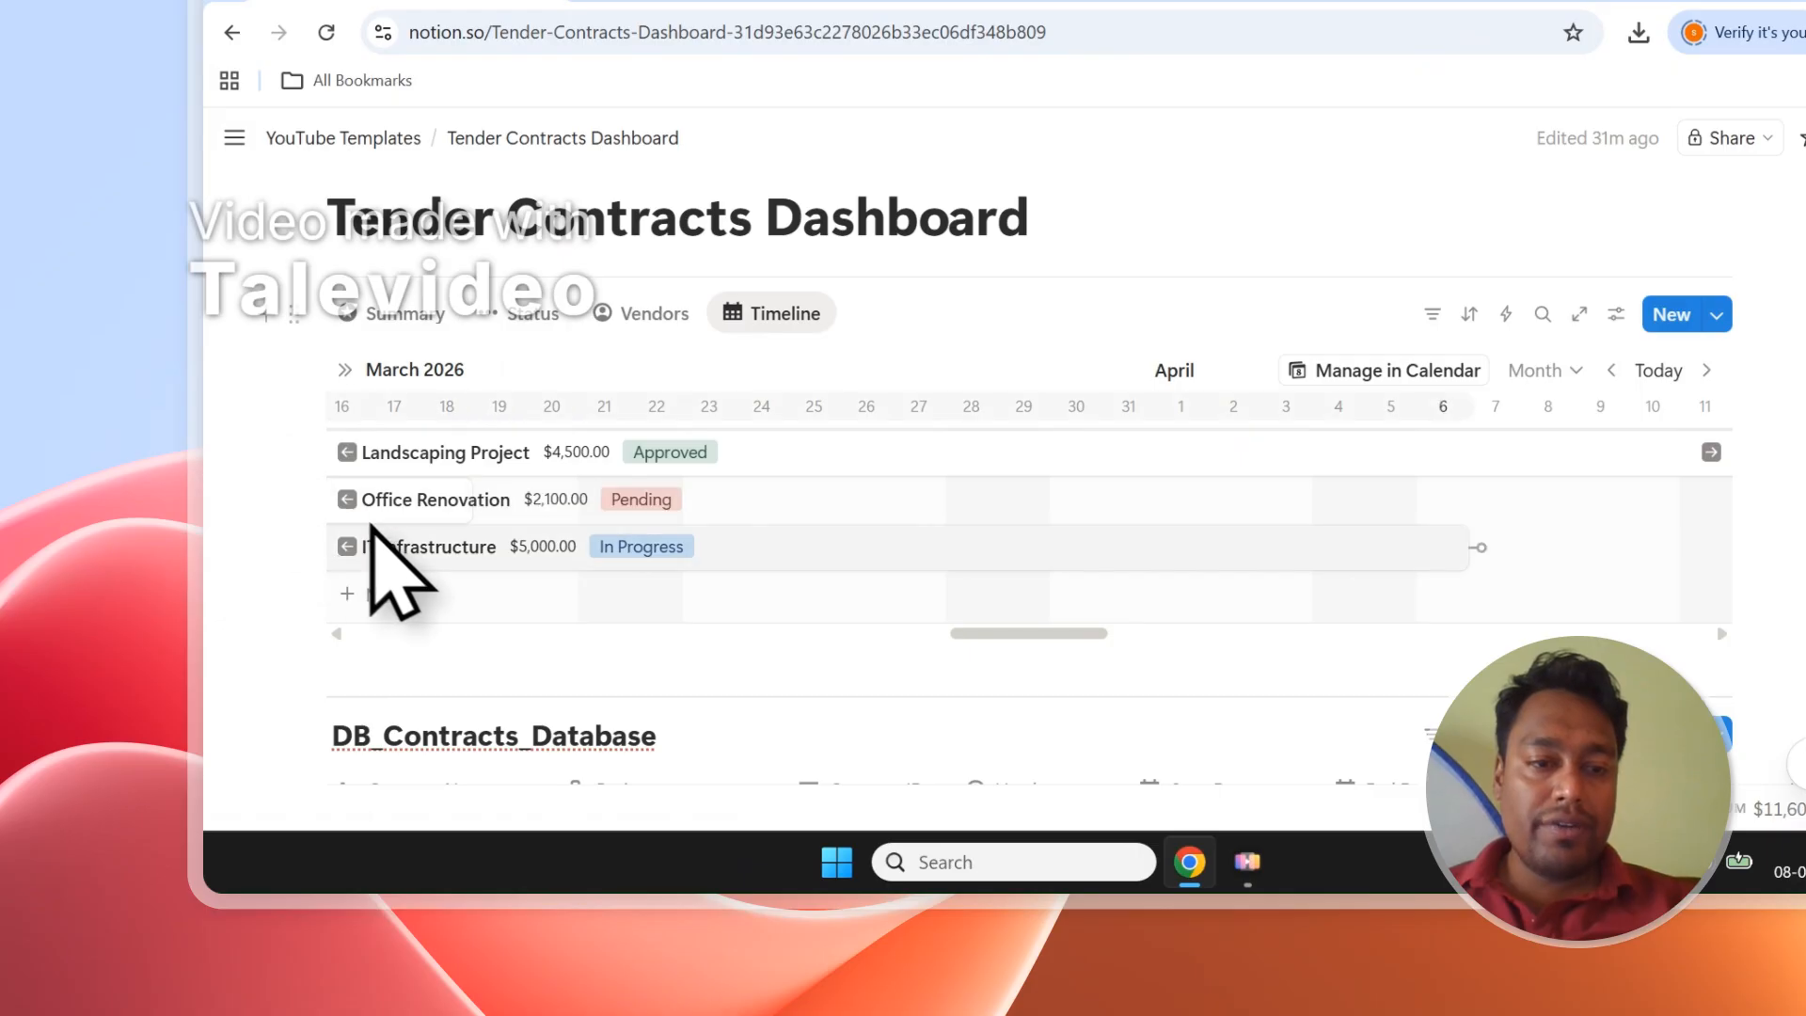
click(350, 502)
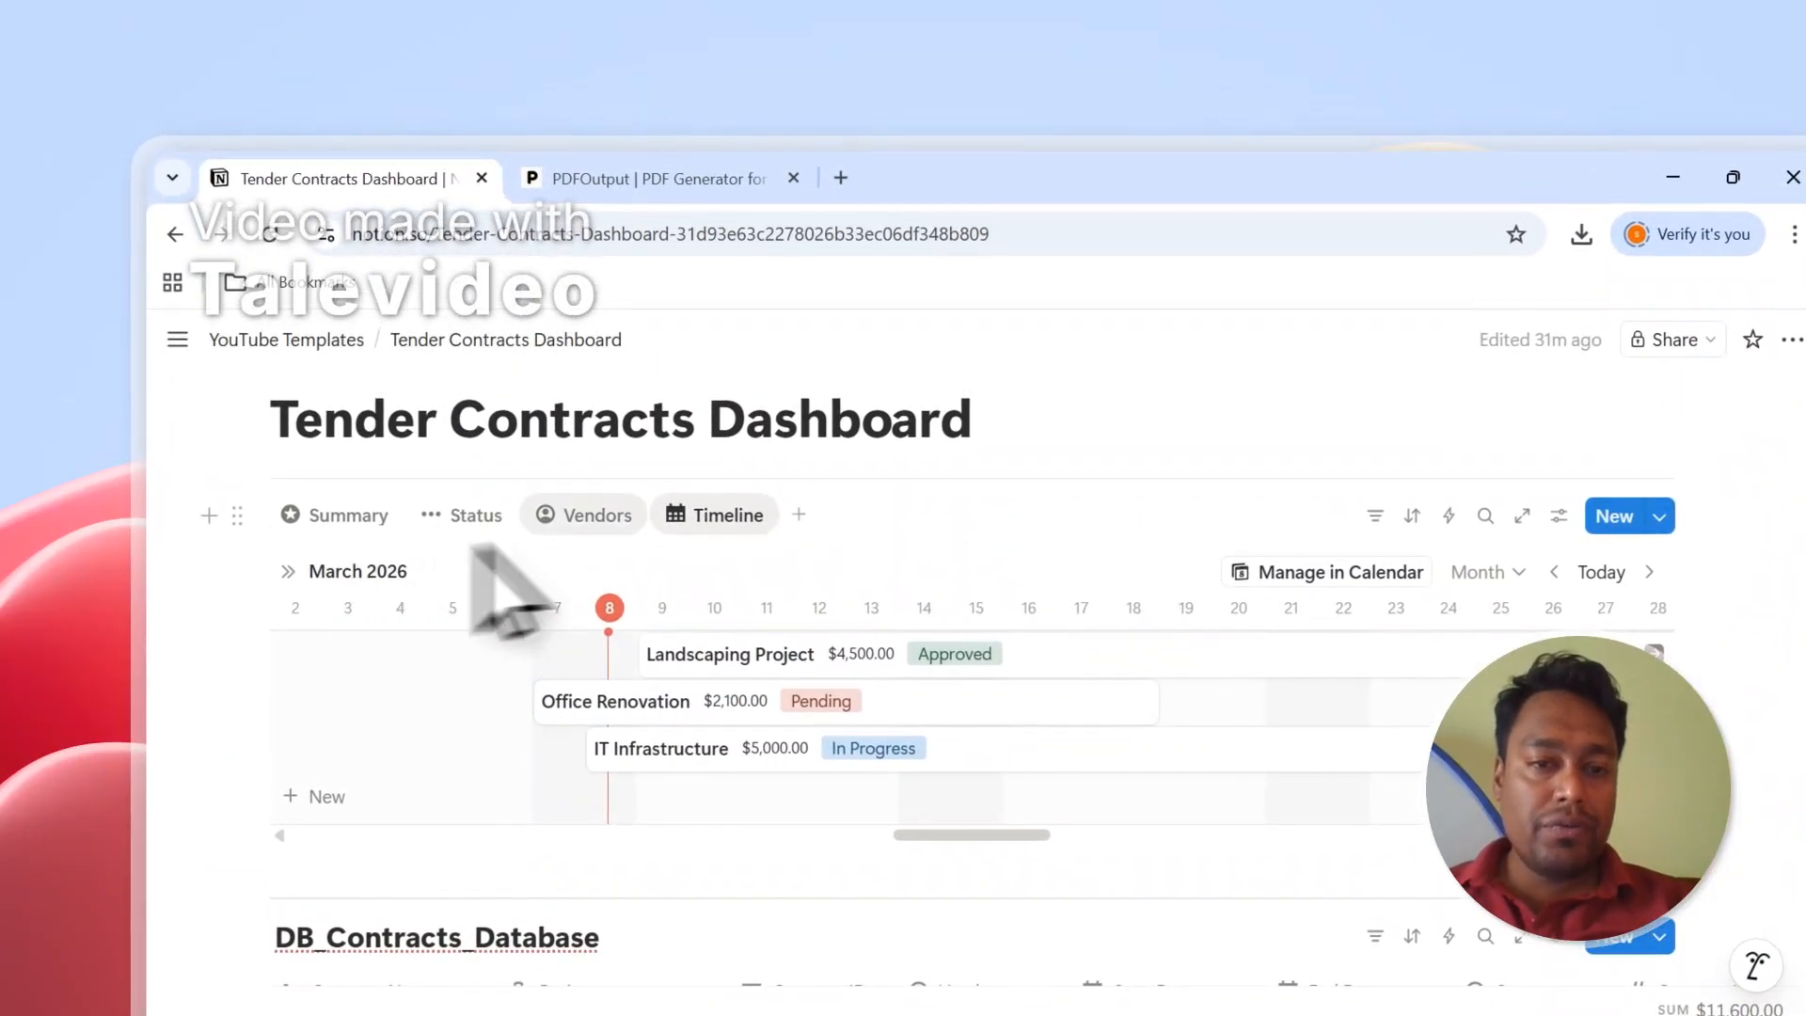
Switch through the Vendors and Status boards to the Summary cards showing $11,600.
click(568, 420)
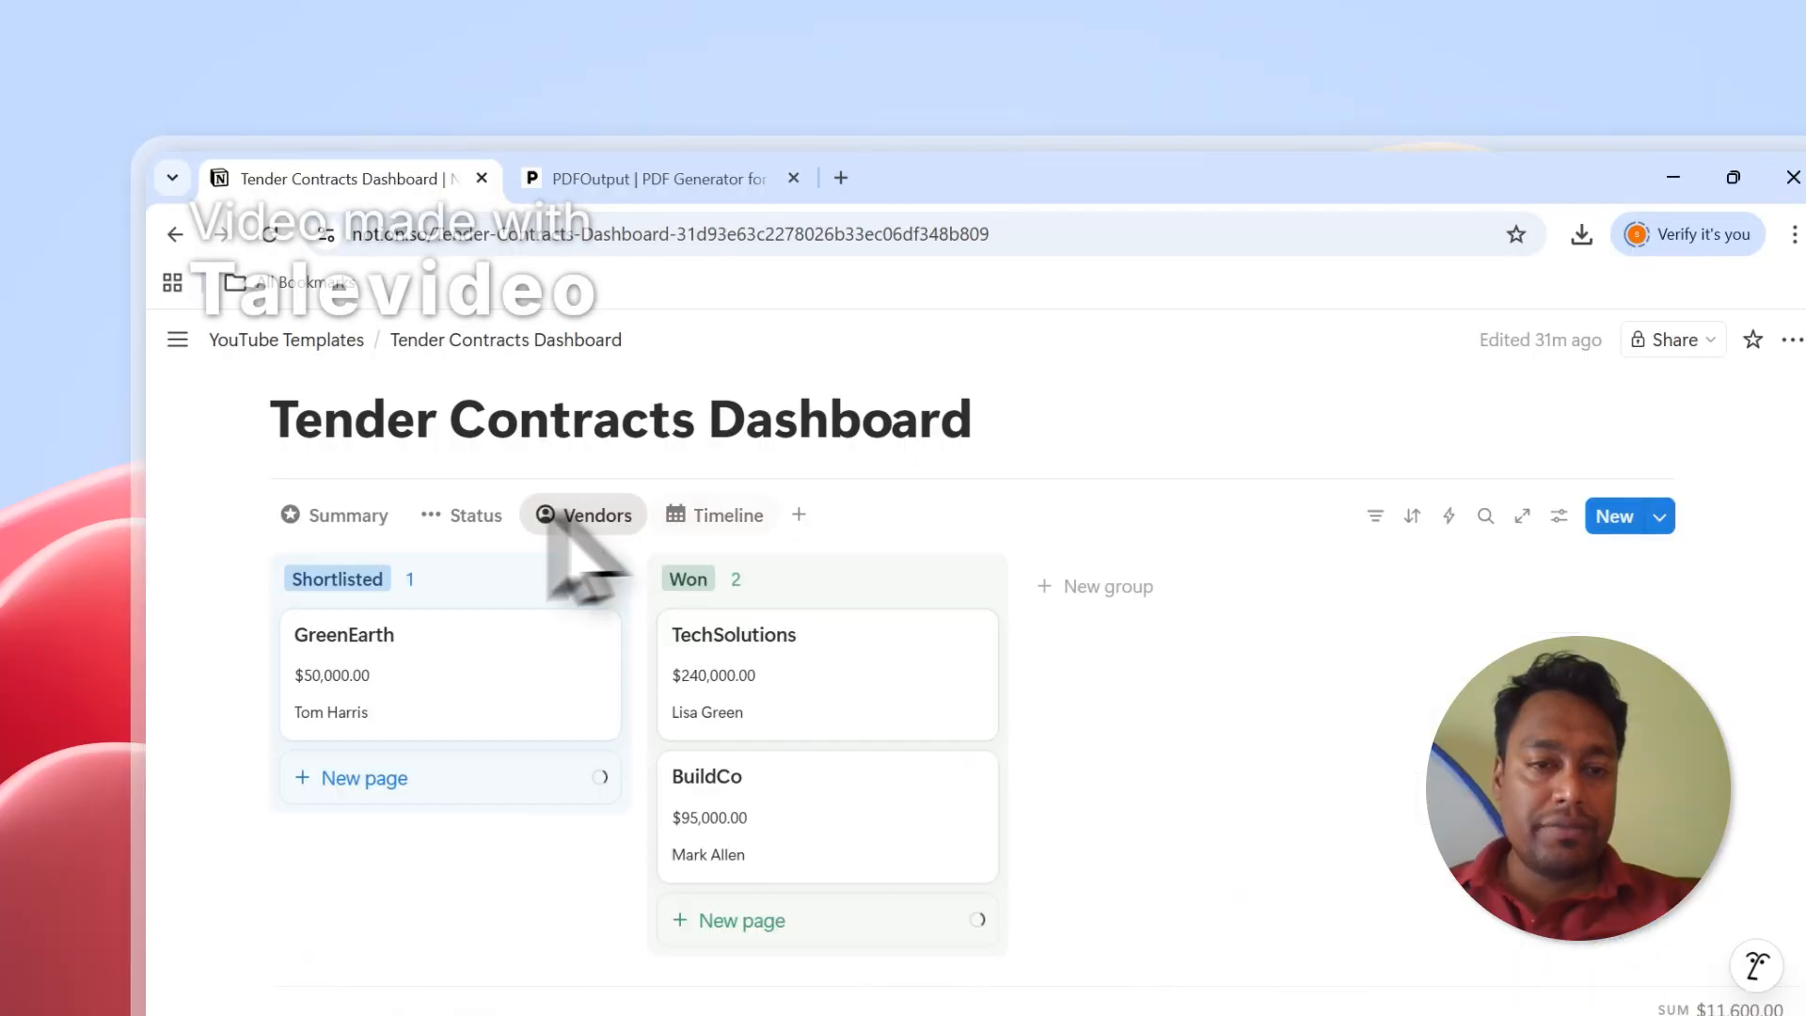
click(465, 515)
click(346, 517)
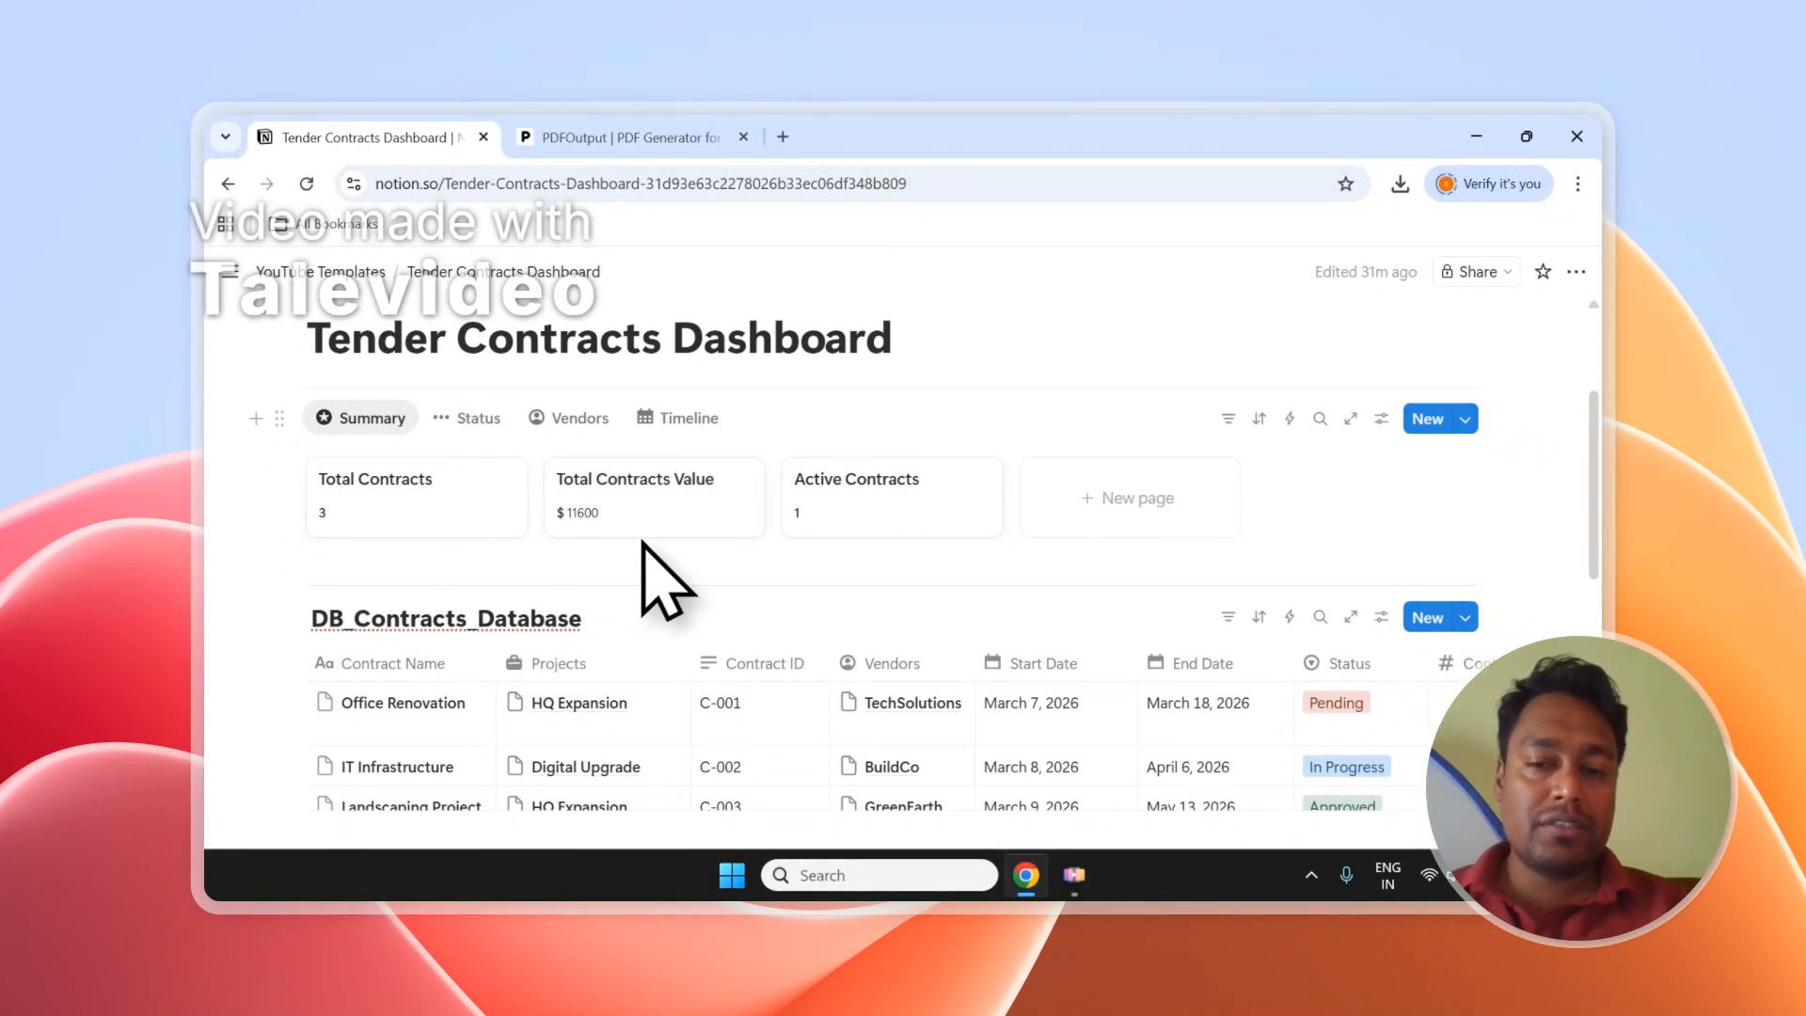
Scroll through the dashboard and select the dashboard title text.
scroll(649, 546, down, 4)
scroll(687, 574, down, 3)
scroll(701, 598, up, 3)
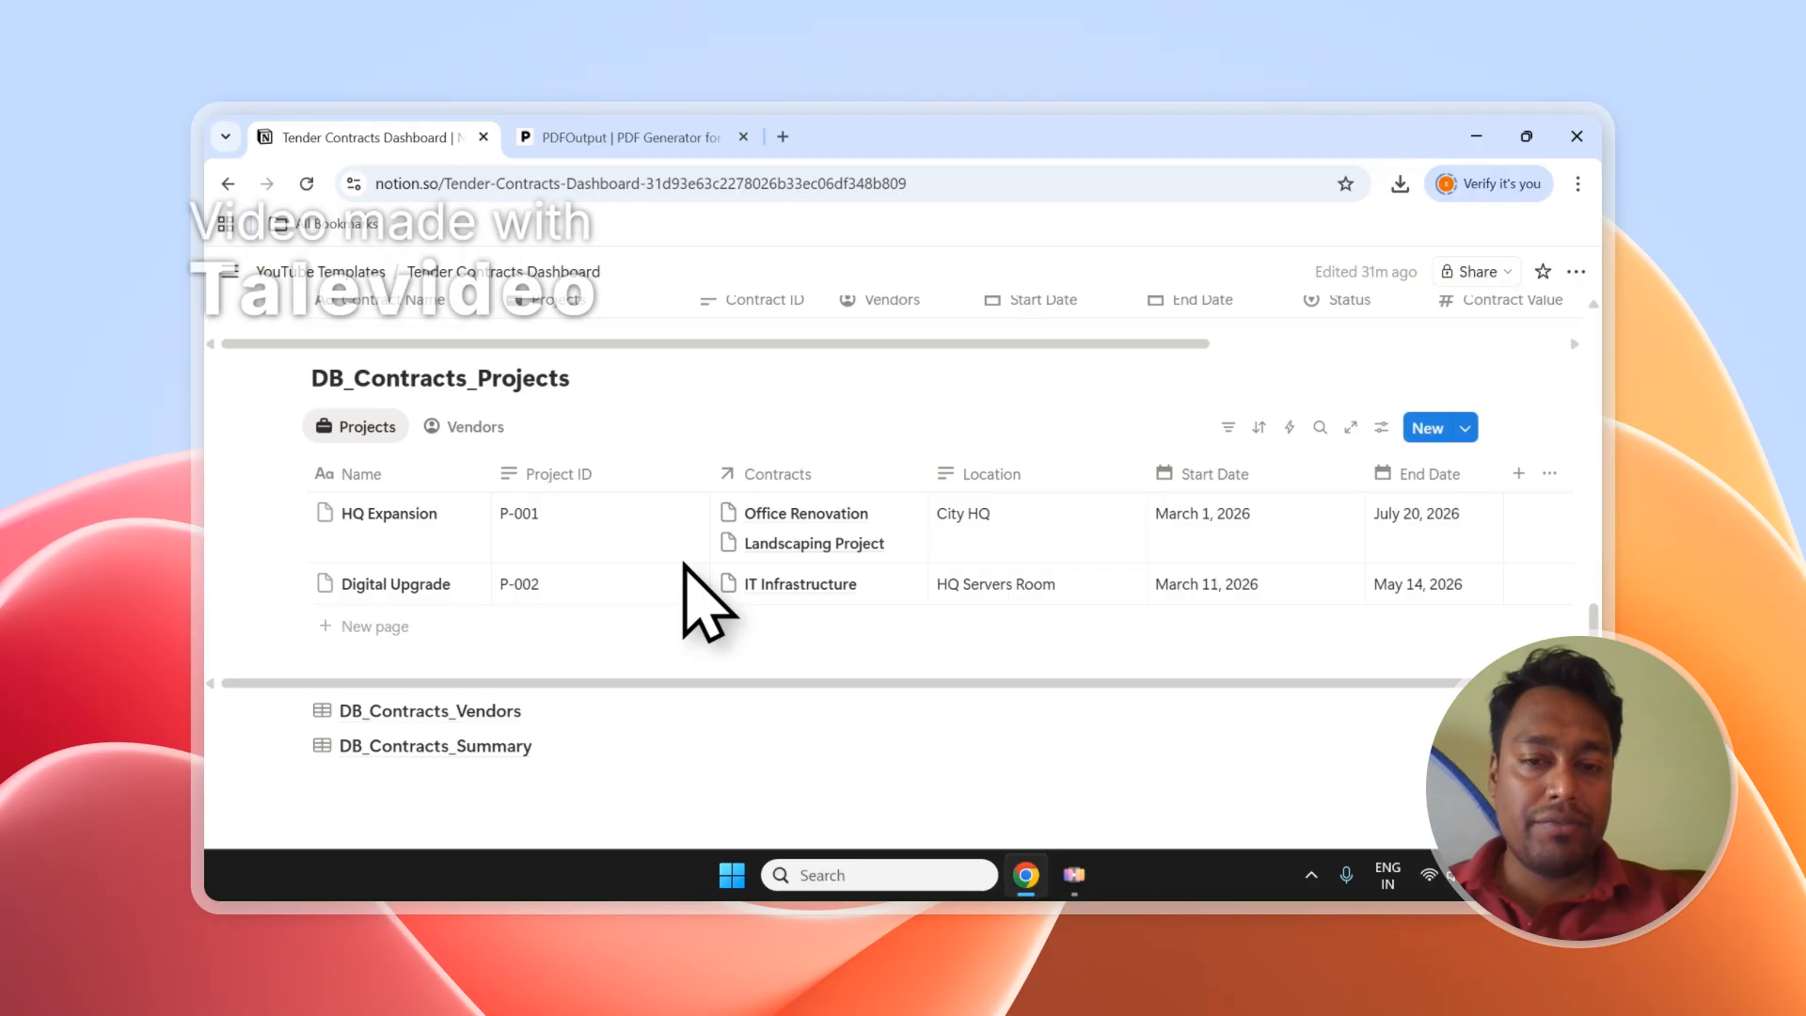
scroll(508, 630, up, 2)
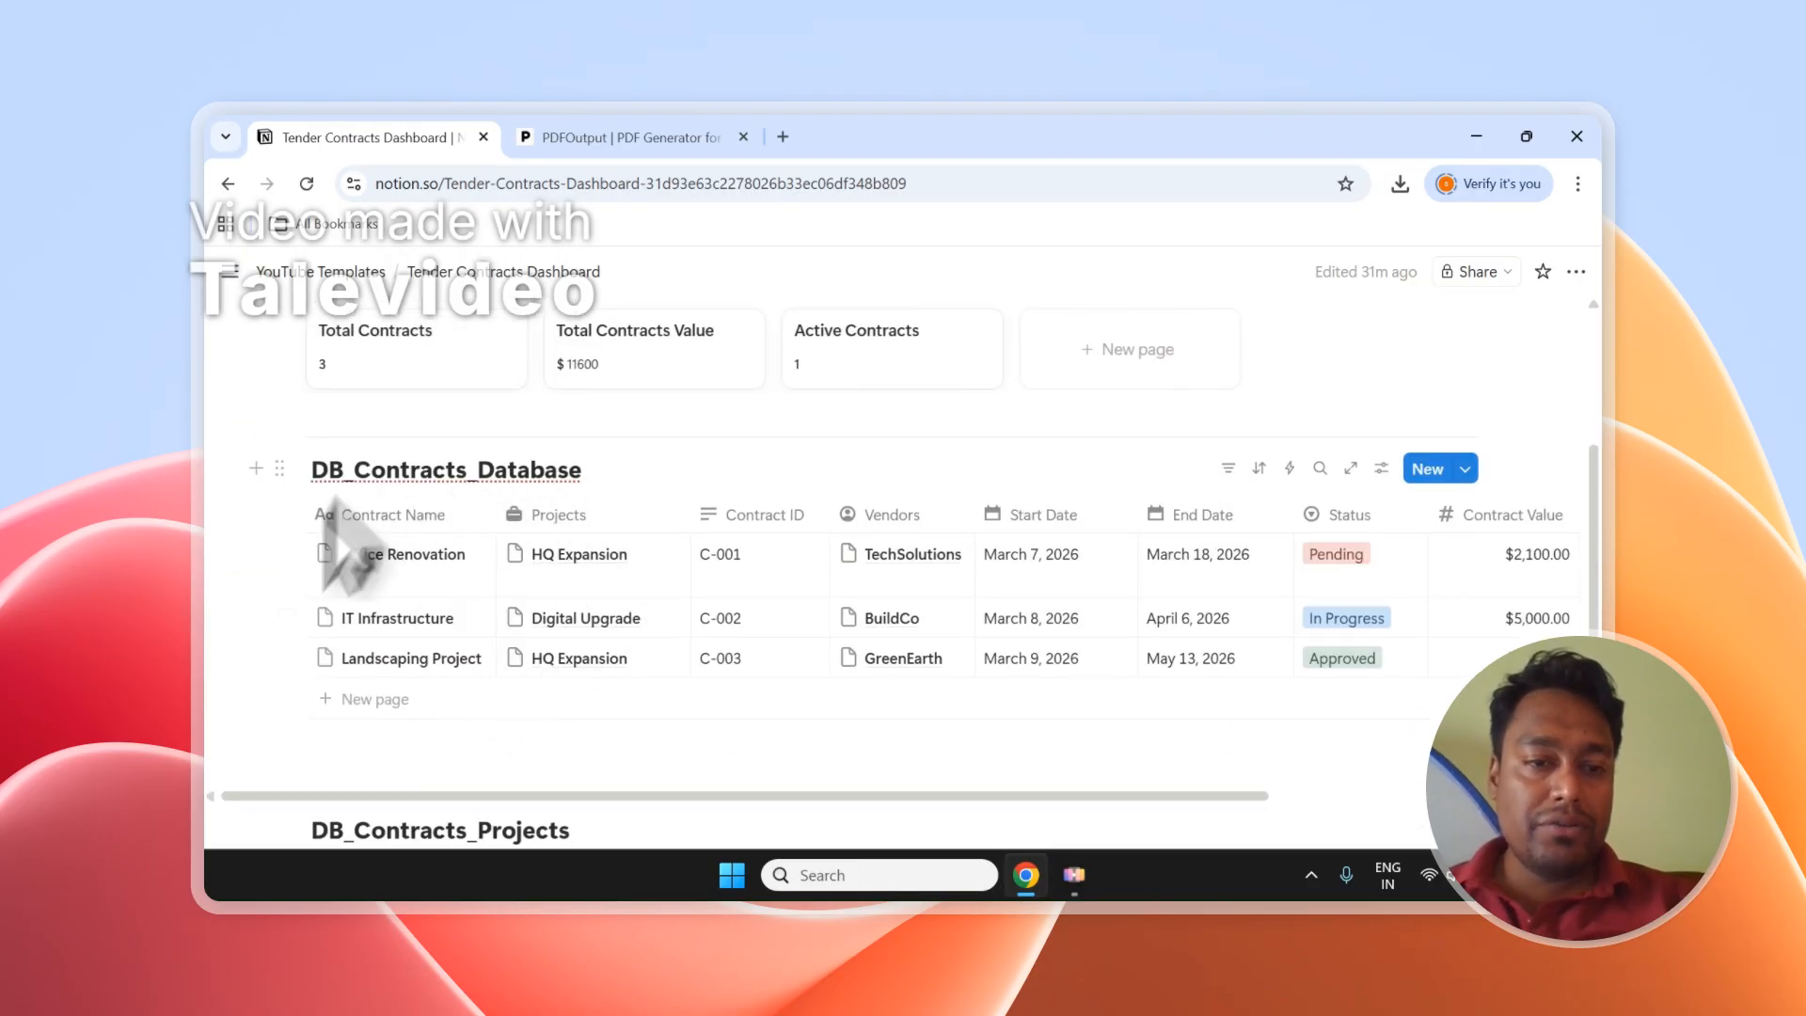
scroll(621, 522, down, 4)
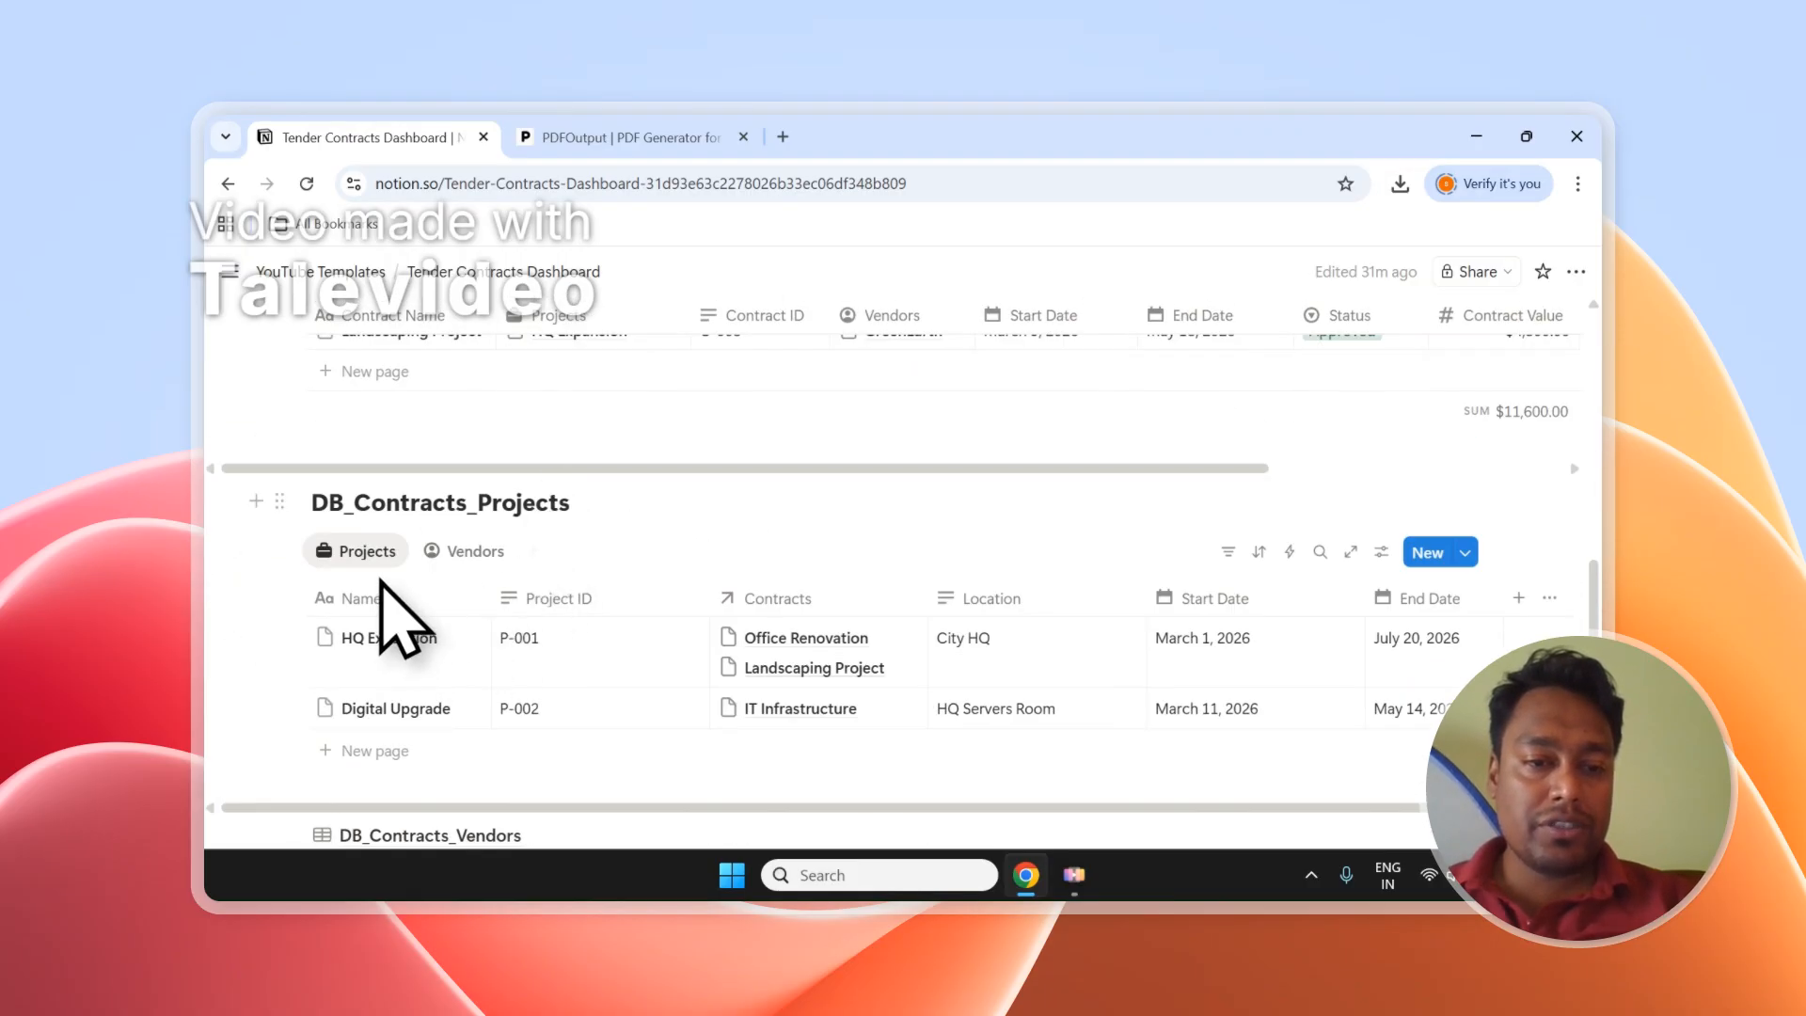
scroll(517, 565, down, 4)
scroll(536, 551, up, 10)
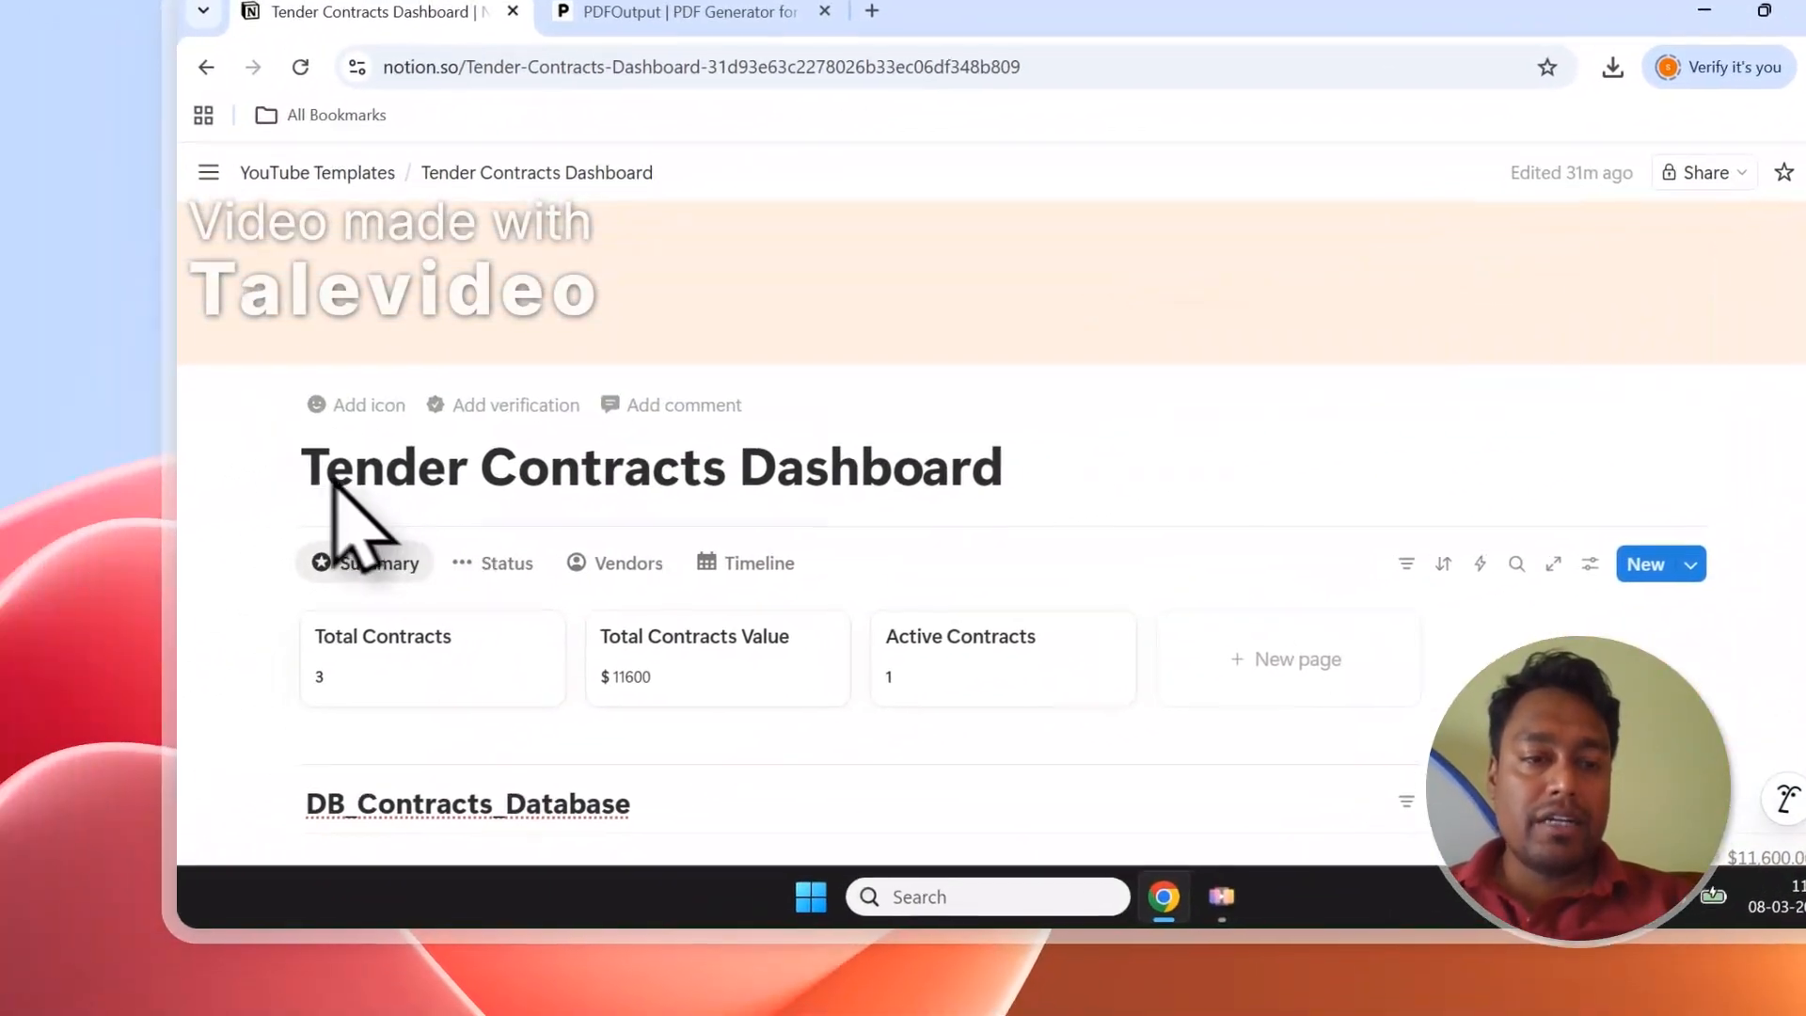
drag(303, 471, 934, 441)
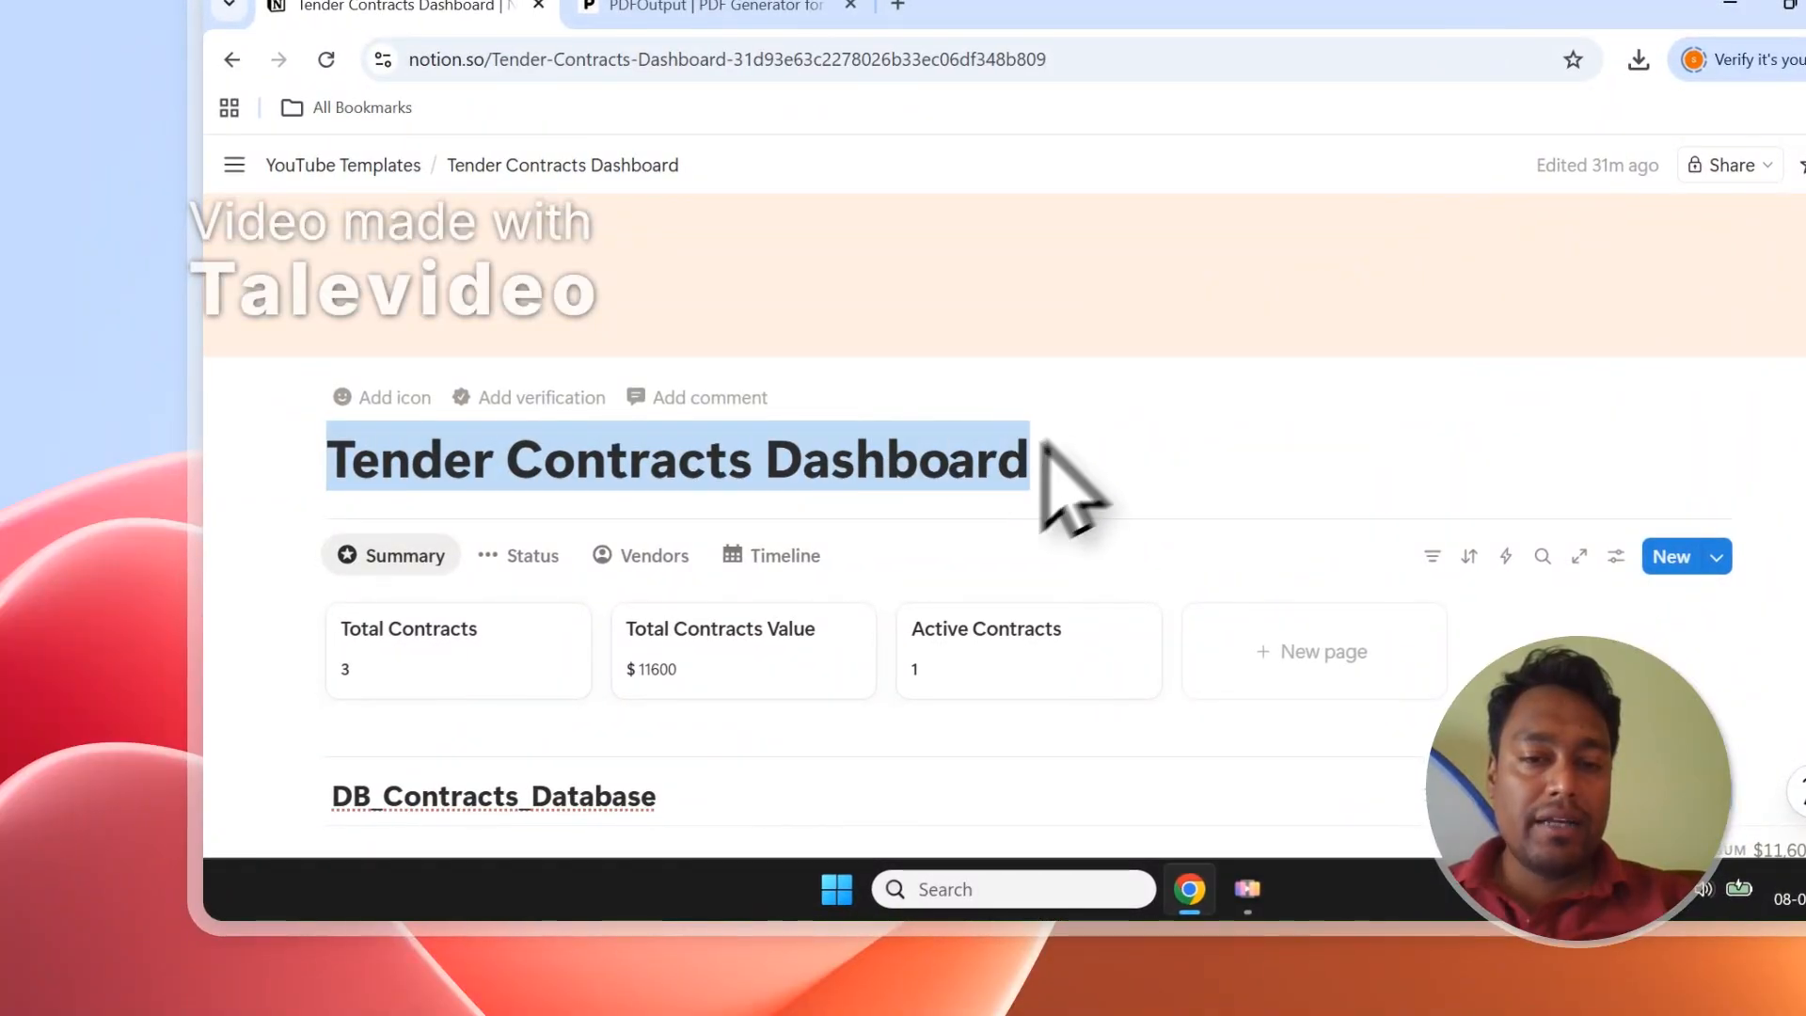
Select the Office Renovation, IT Infrastructure and Landscaping Project rows, toggle all, then go to PDFOutput.
scroll(1044, 489, down, 5)
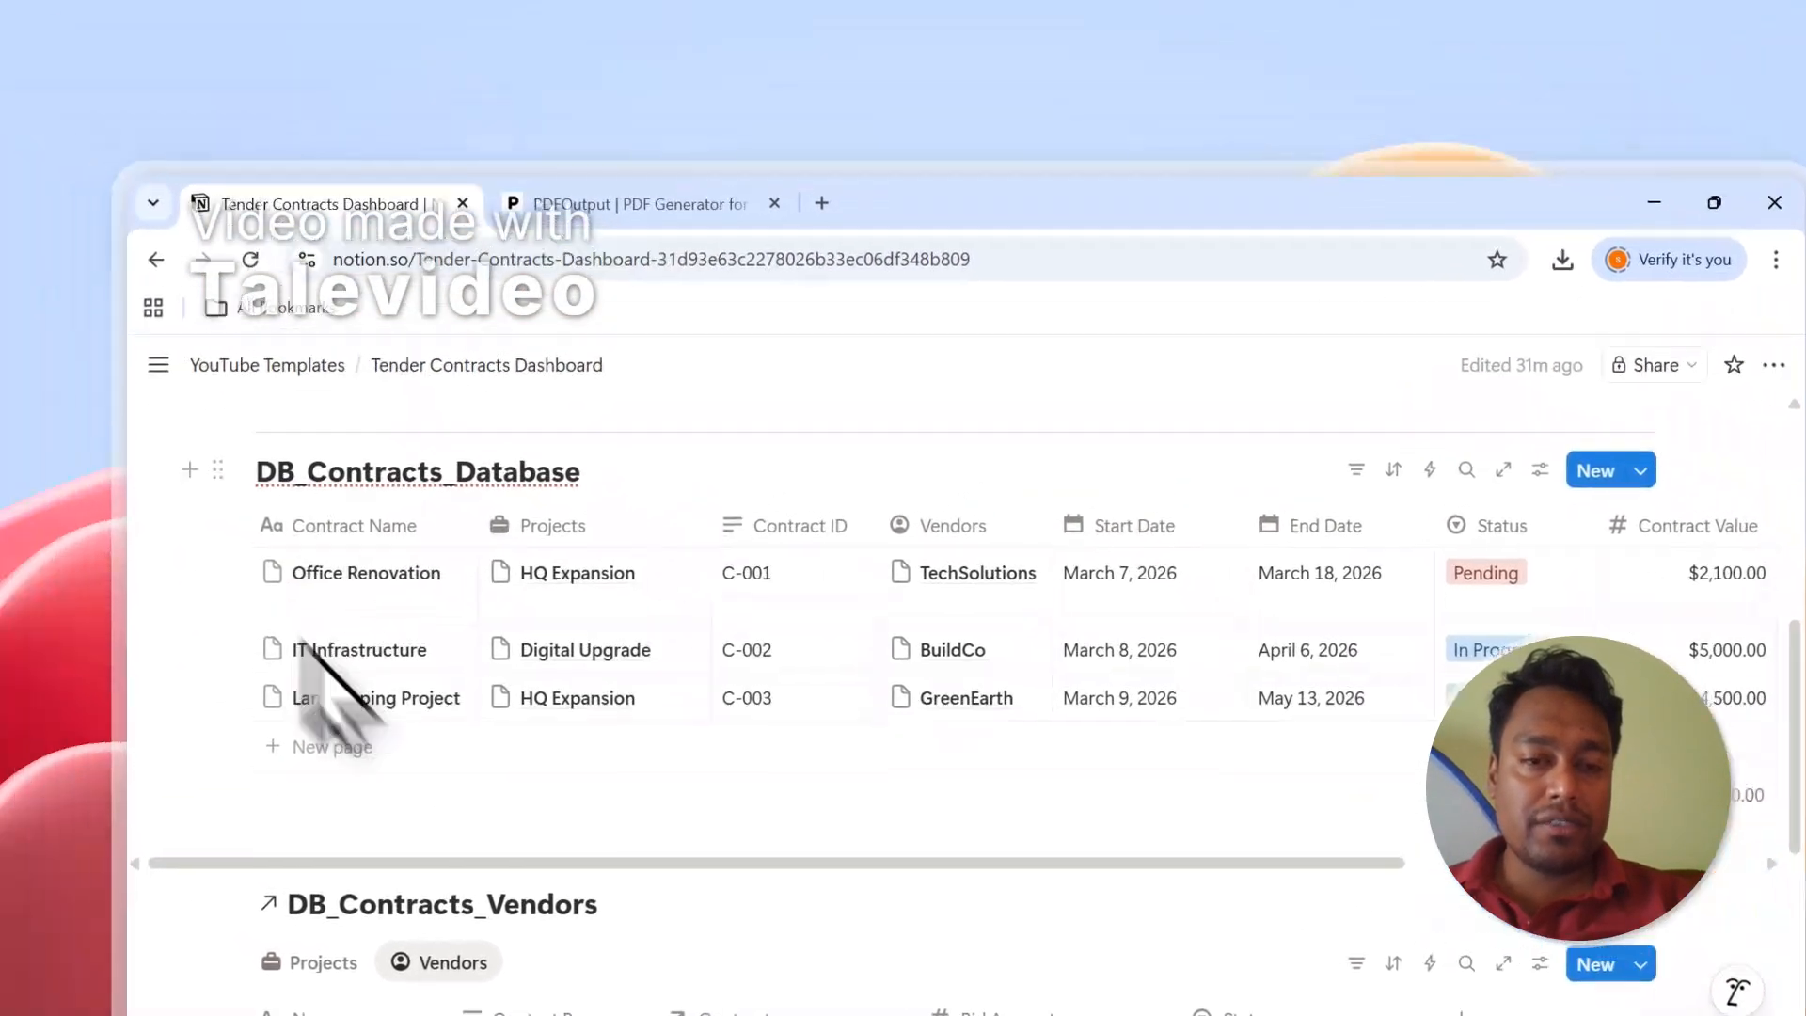
scroll(315, 663, up, 1)
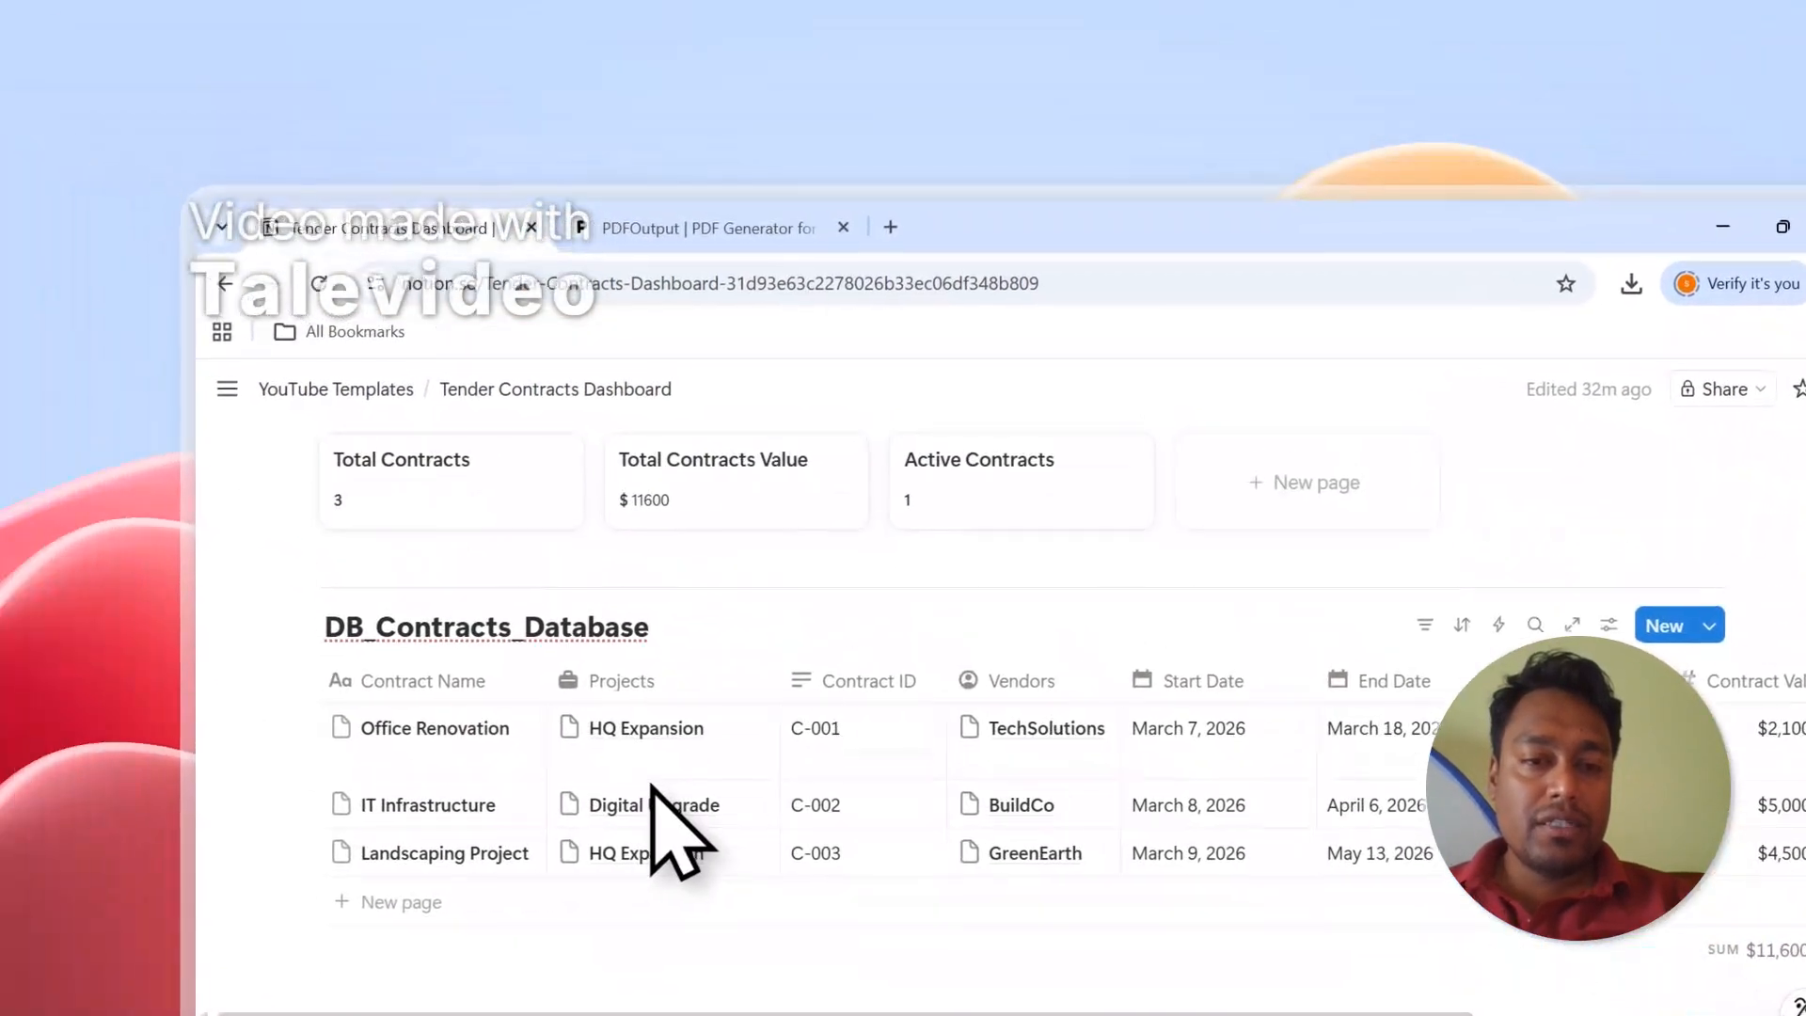
click(226, 704)
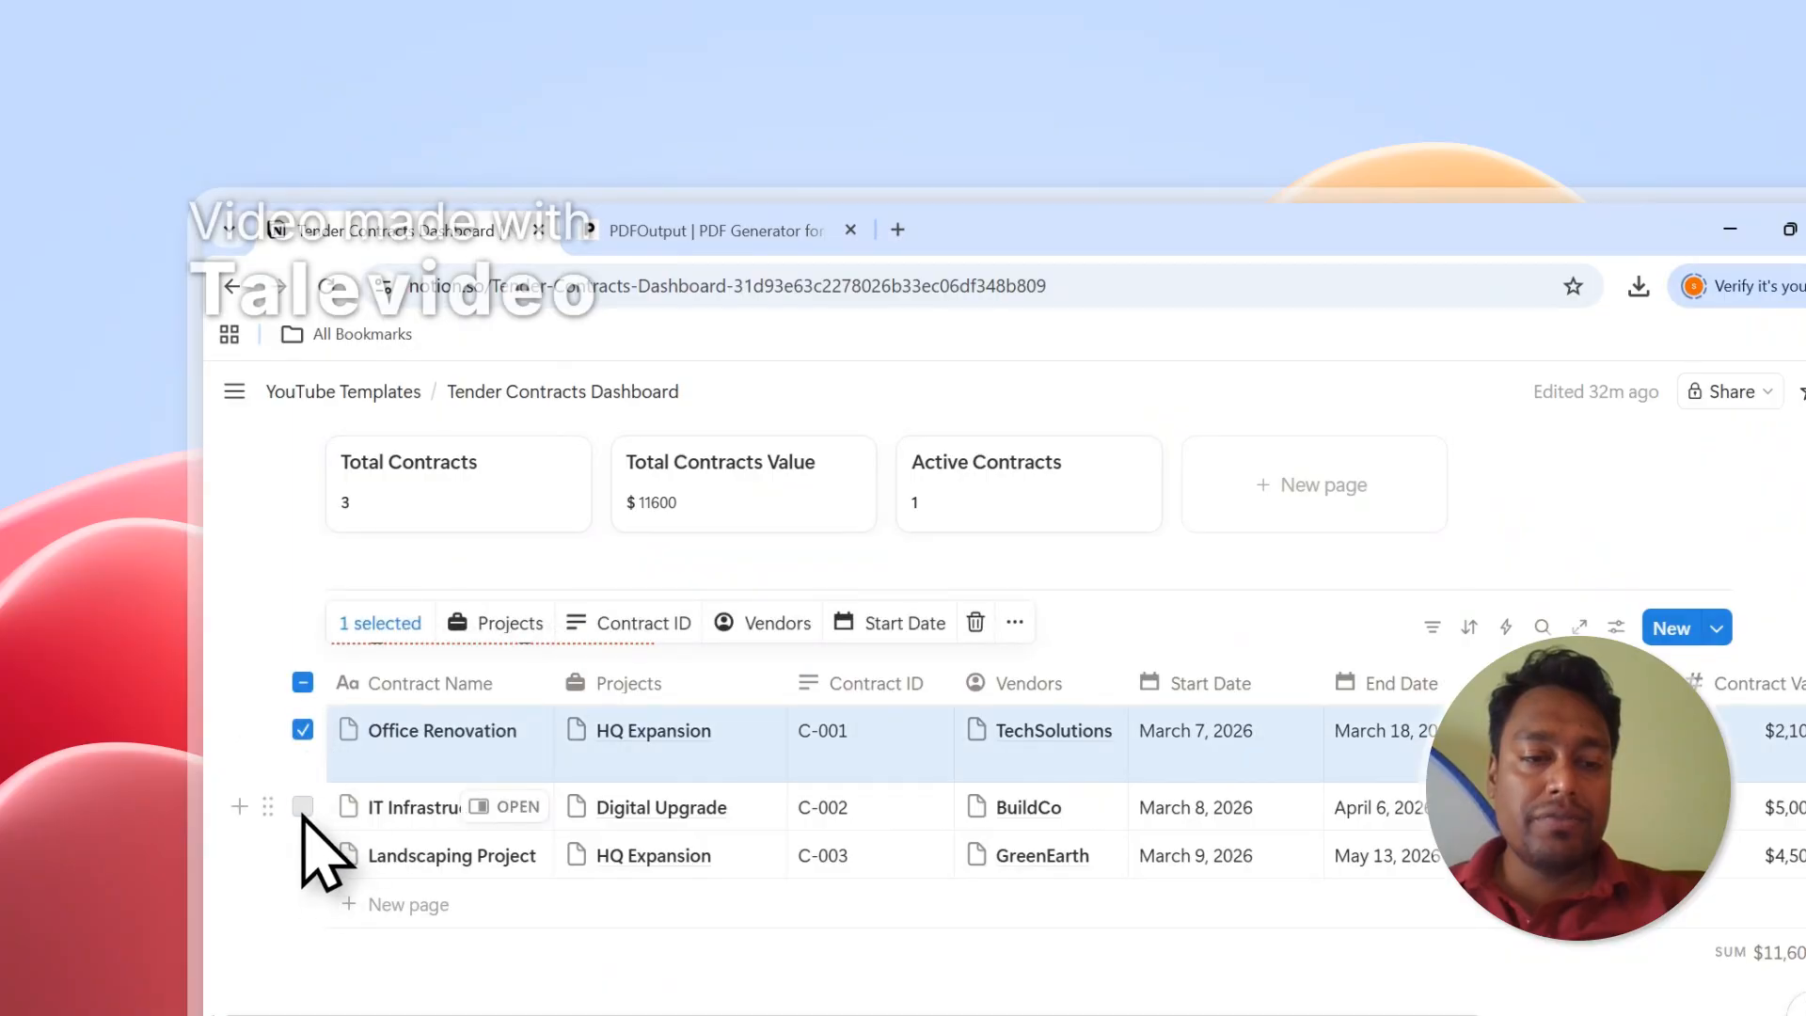
click(303, 810)
click(303, 858)
click(301, 688)
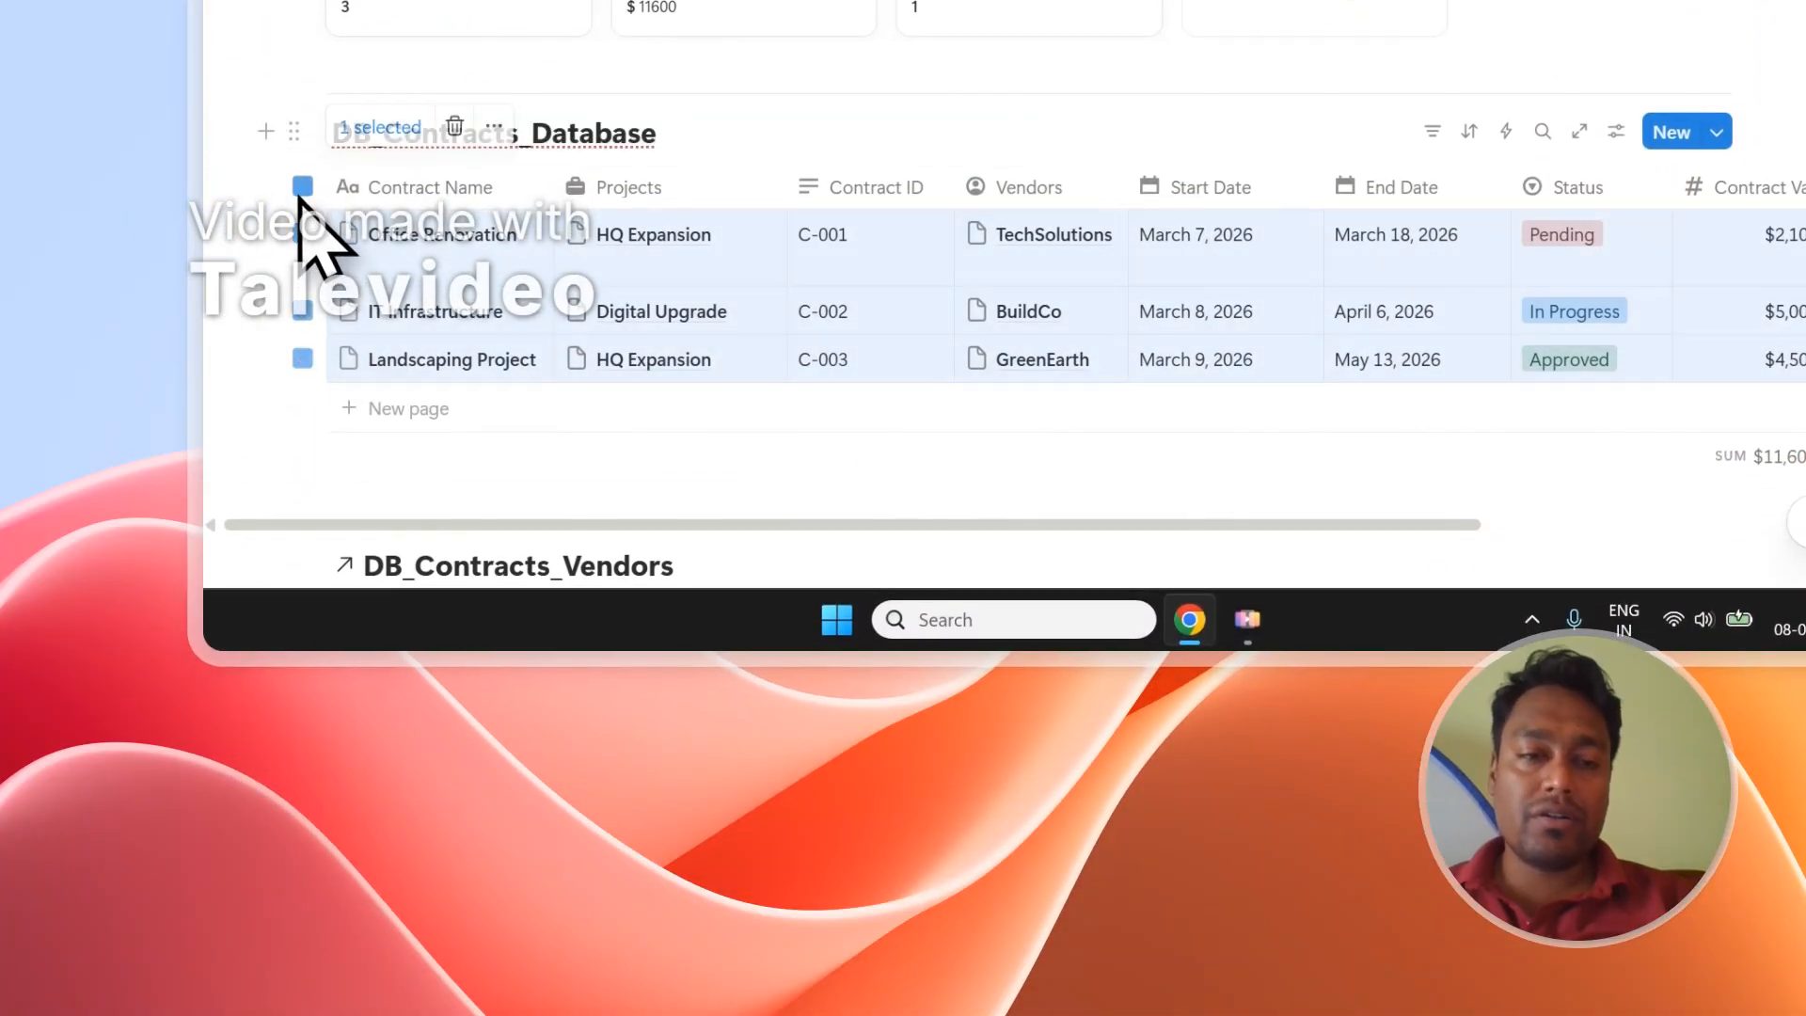
click(621, 76)
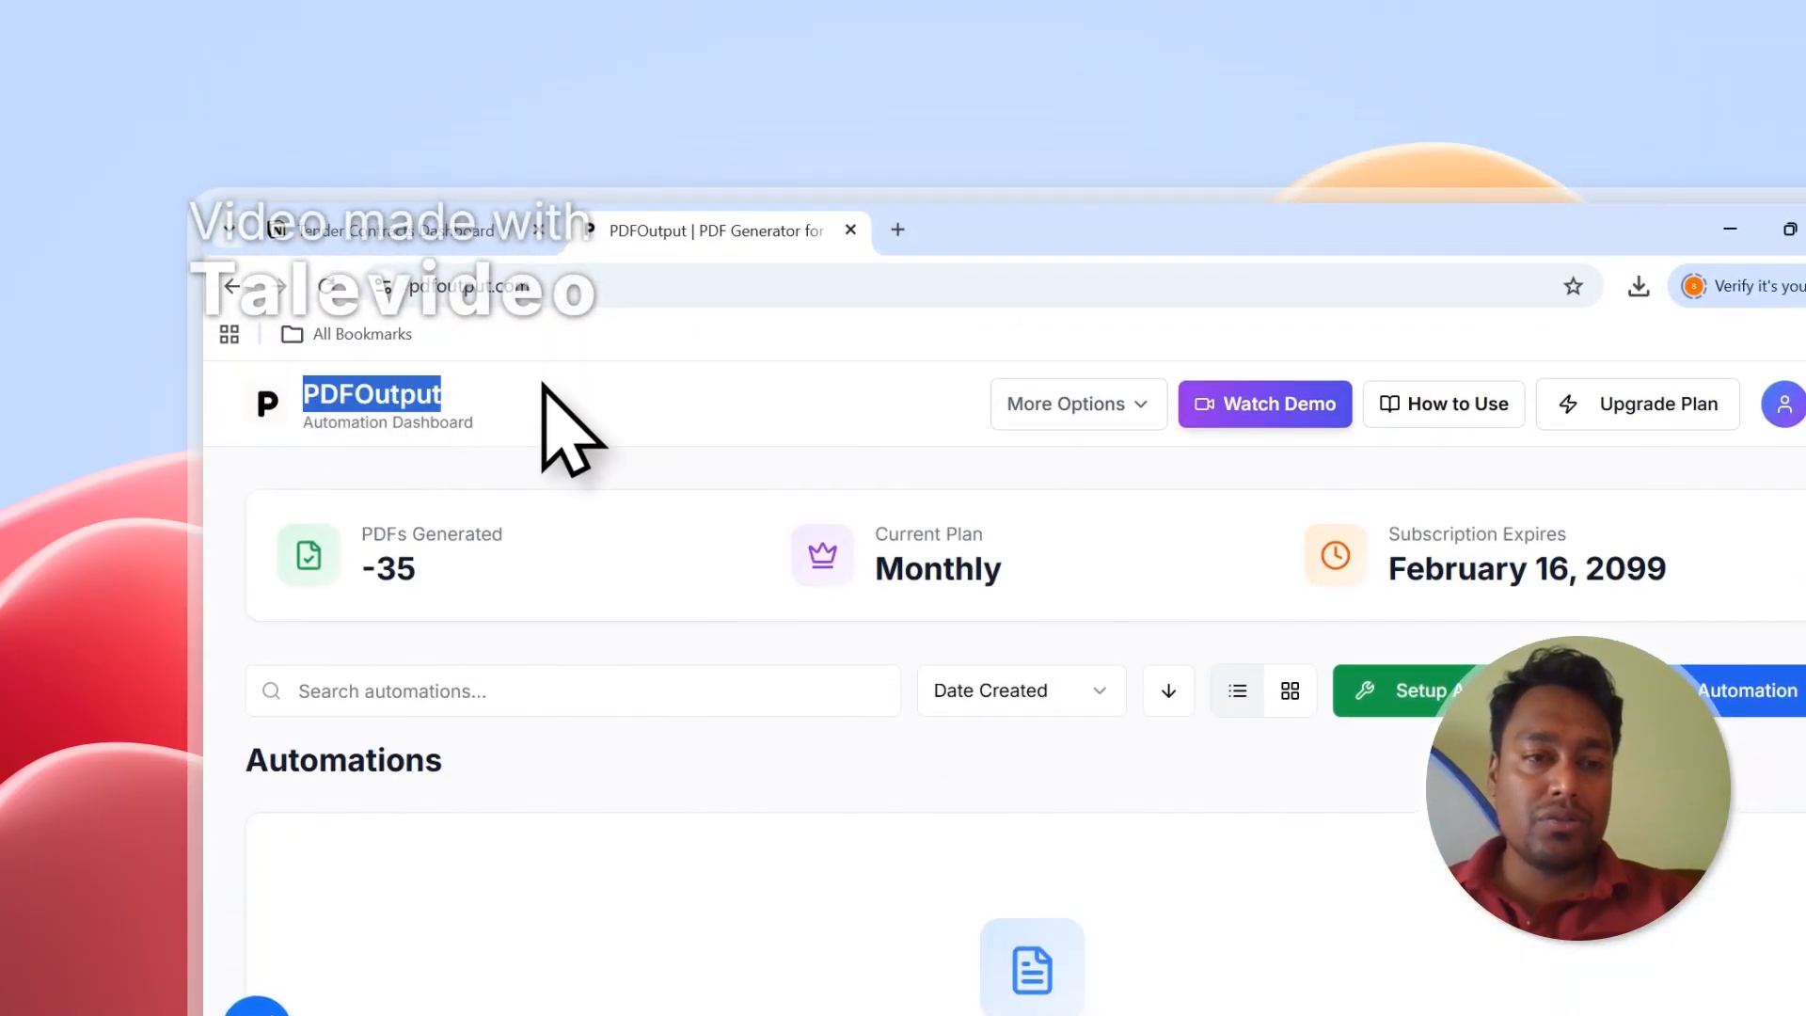
Open PDFOutput's Setup Connections page showing Notion and Google Docs connected.
scroll(827, 686, down, 2)
scroll(894, 705, up, 2)
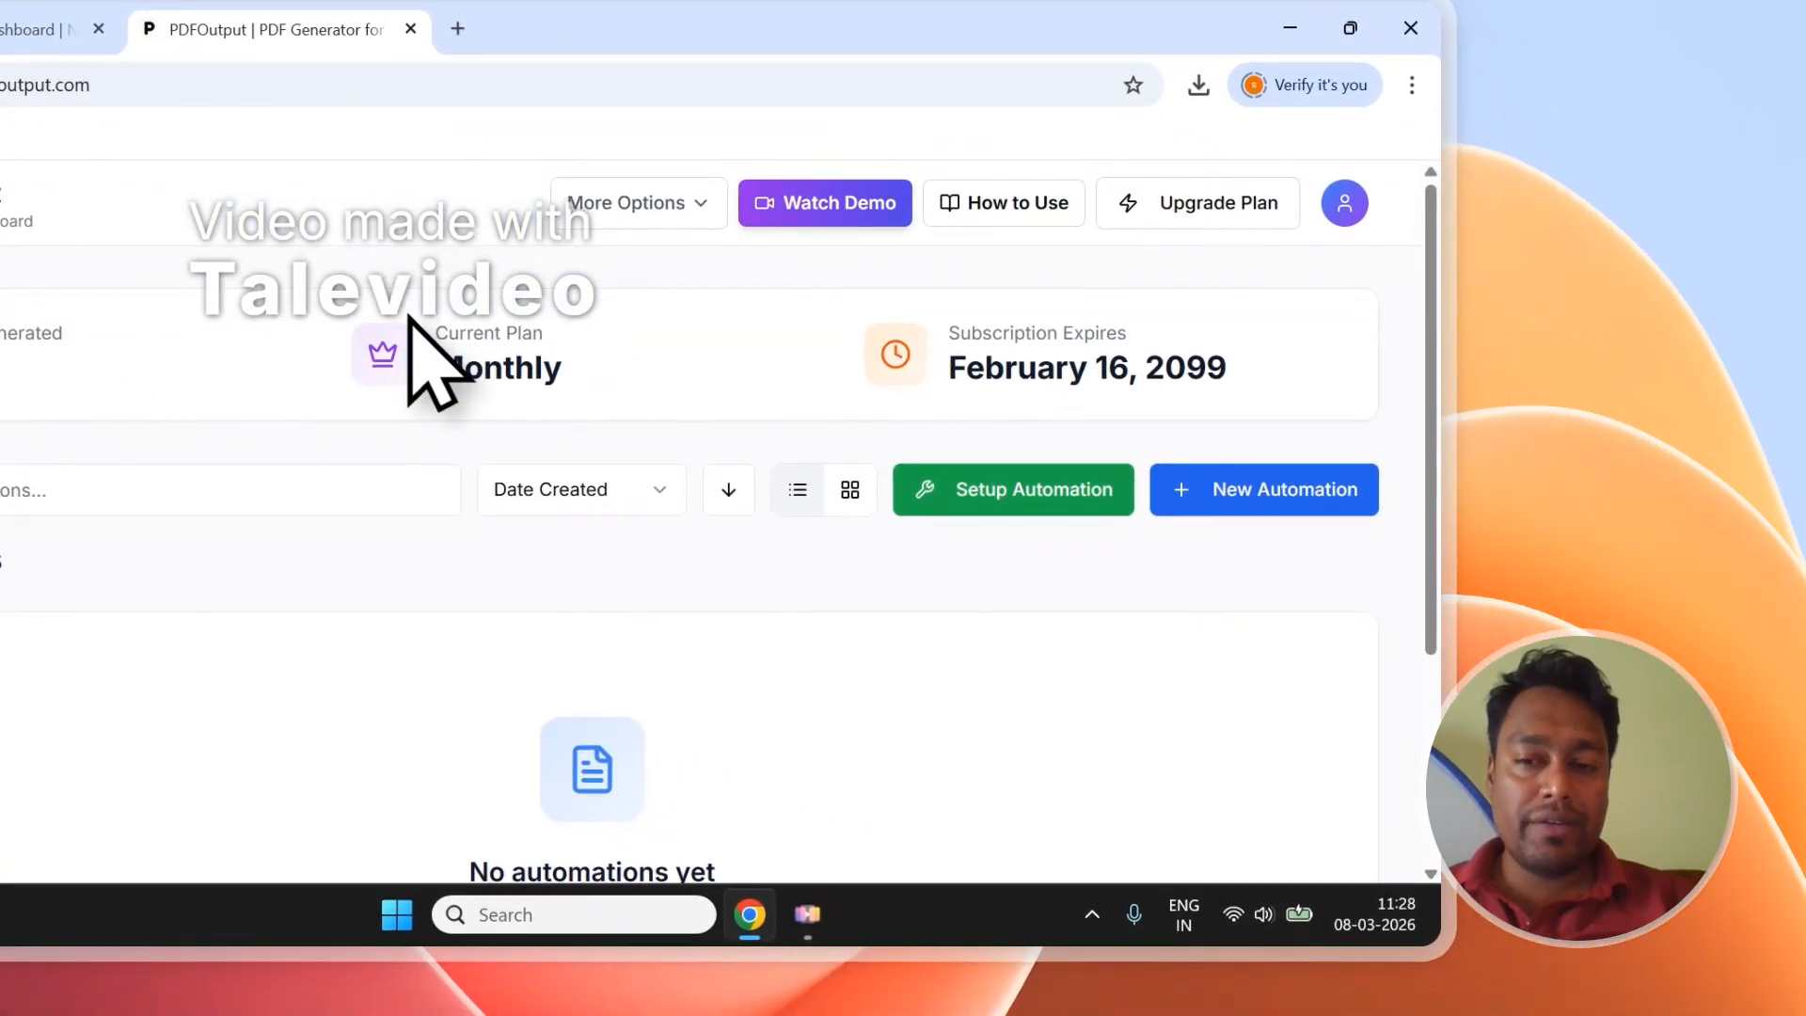
click(978, 492)
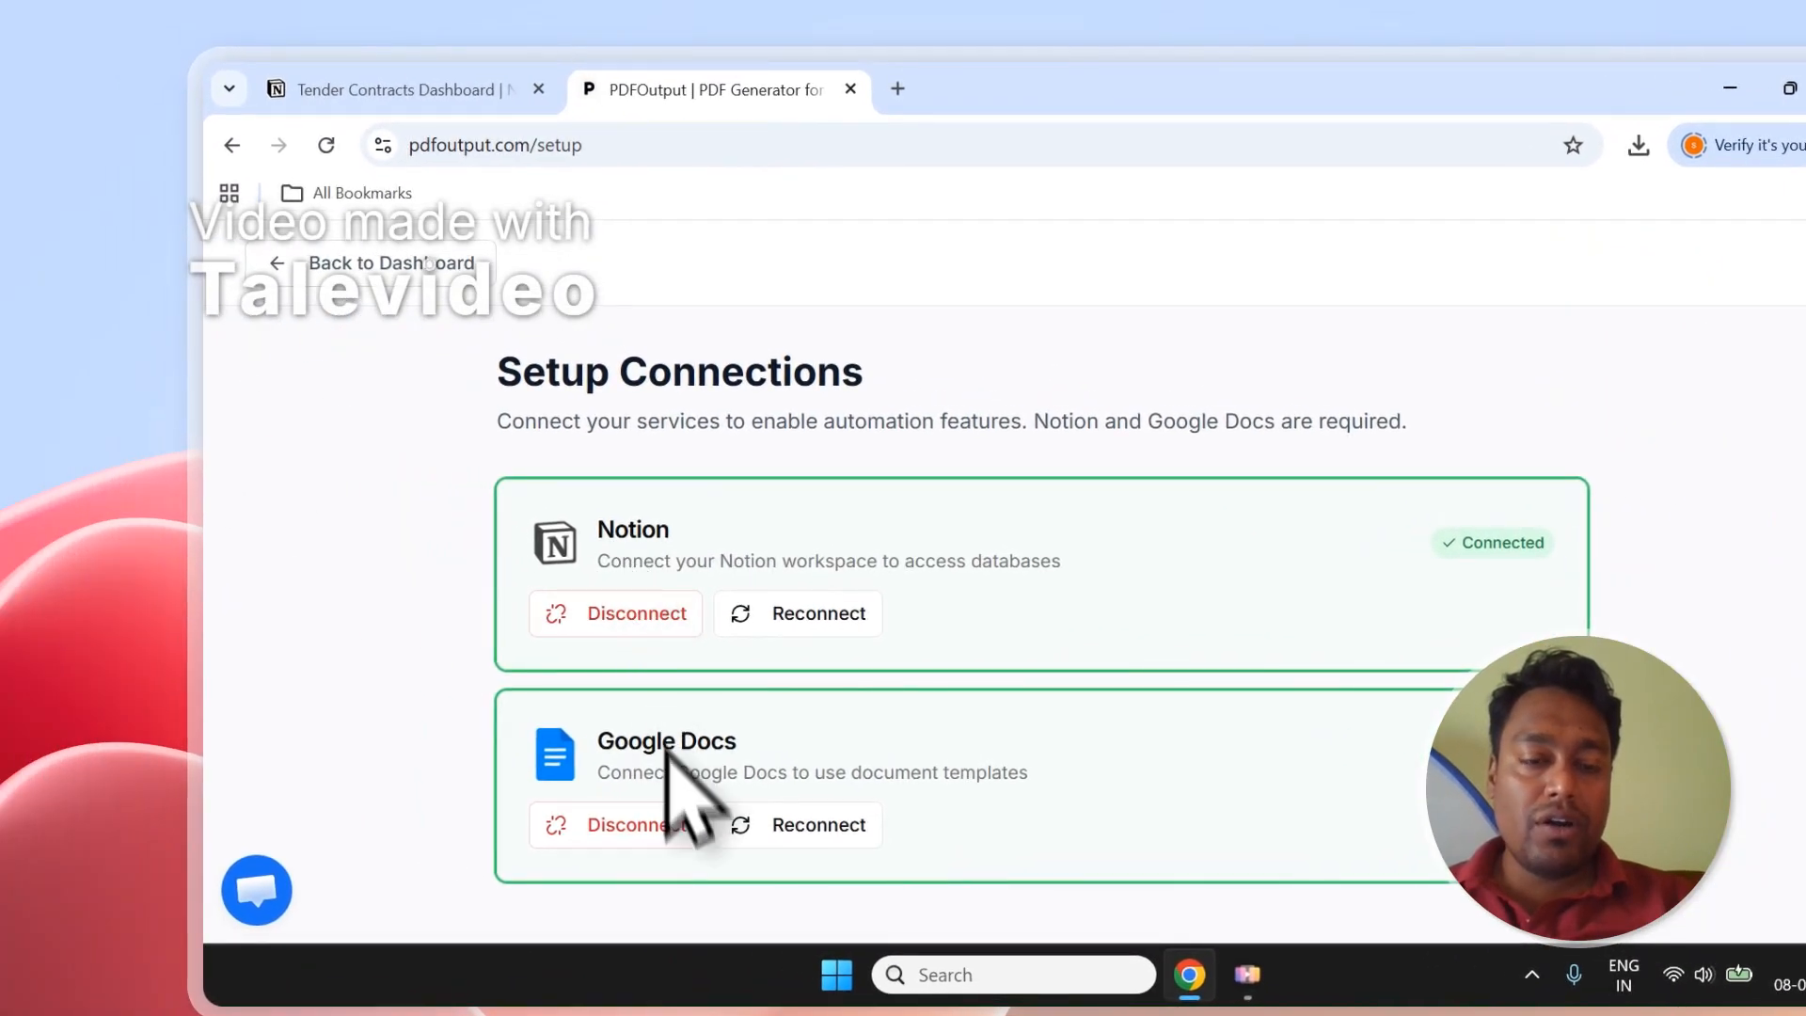
Move between Notion and the connection setup, dismiss the app launcher, and return to Notion.
click(434, 90)
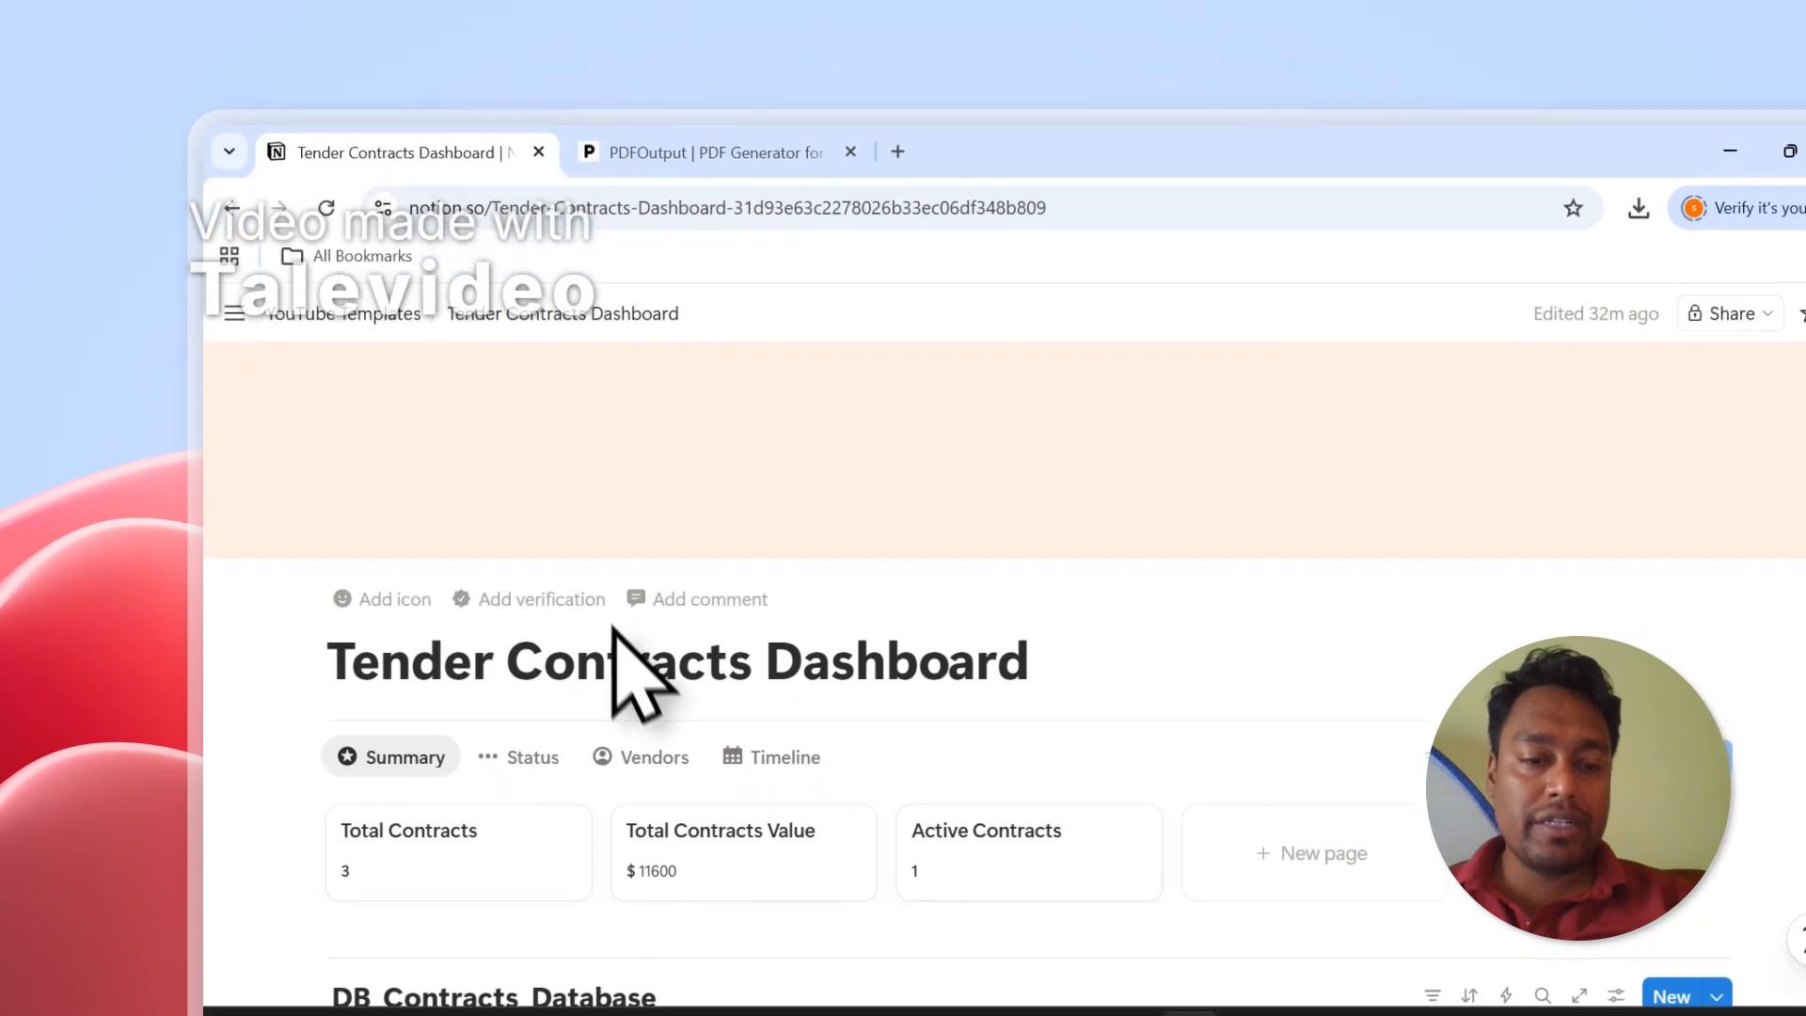
scroll(625, 607, down, 5)
click(715, 124)
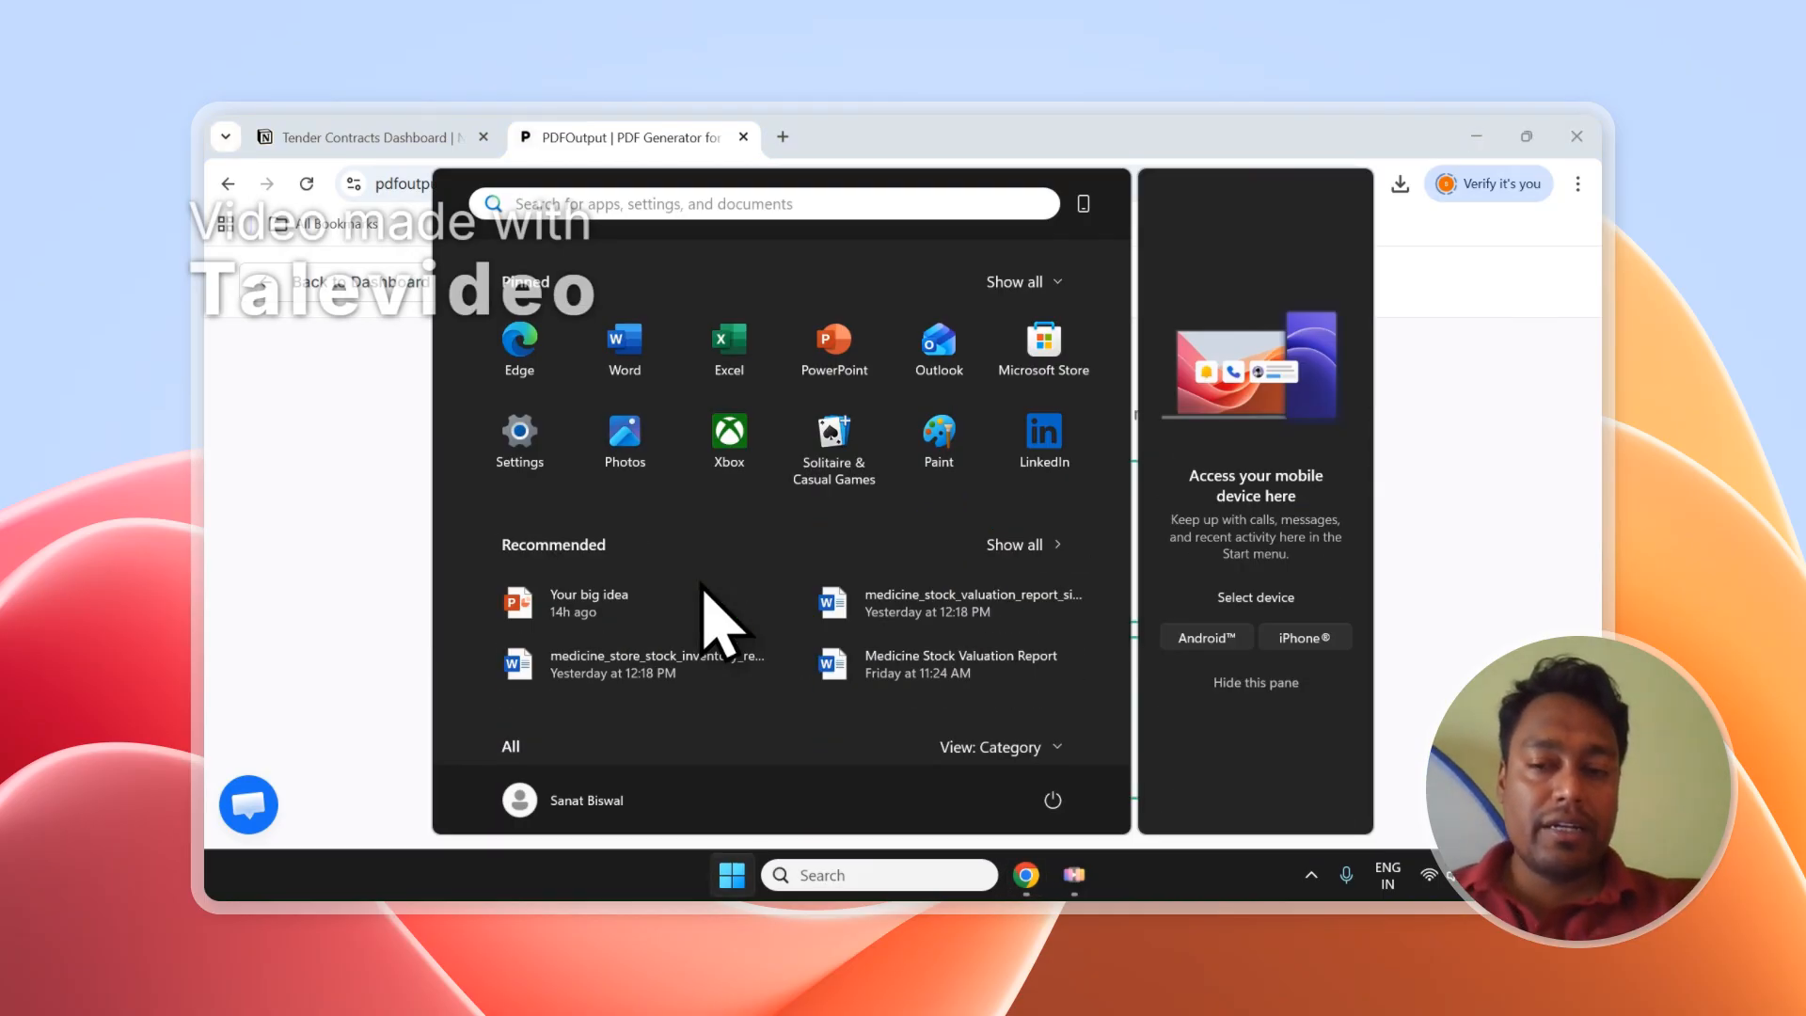
click(1471, 461)
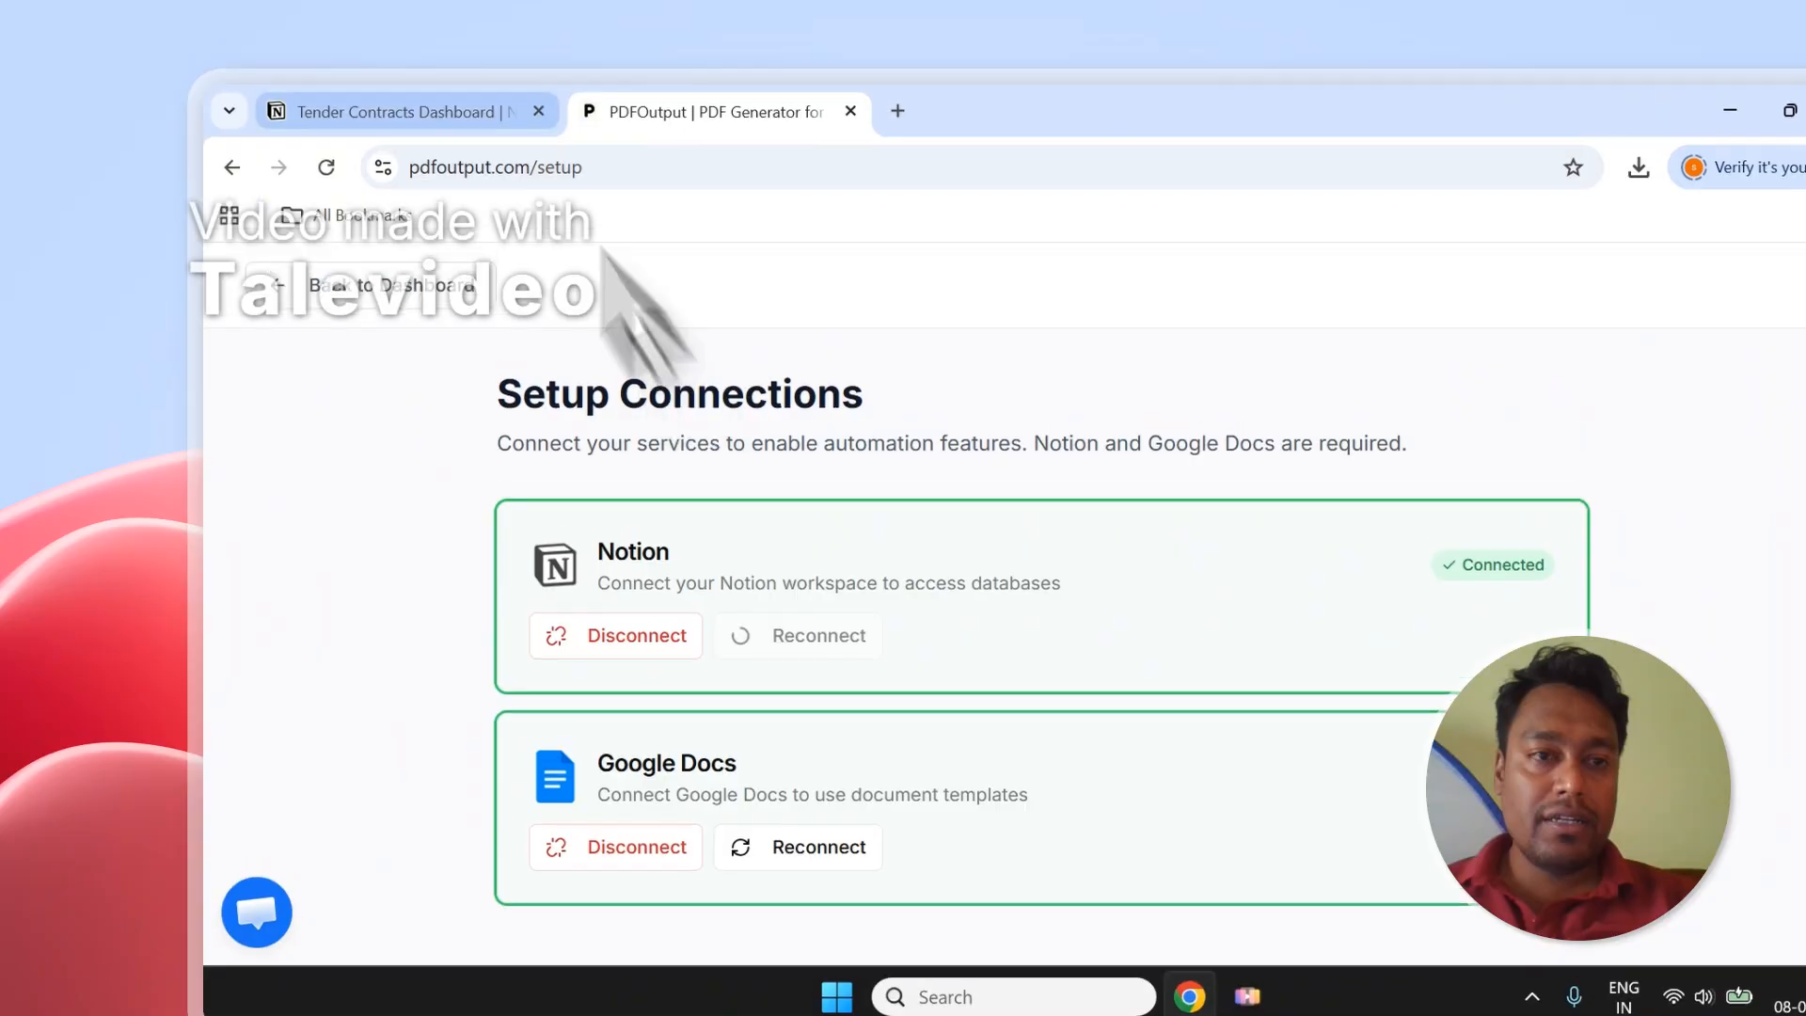
click(427, 83)
scroll(742, 672, up, 3)
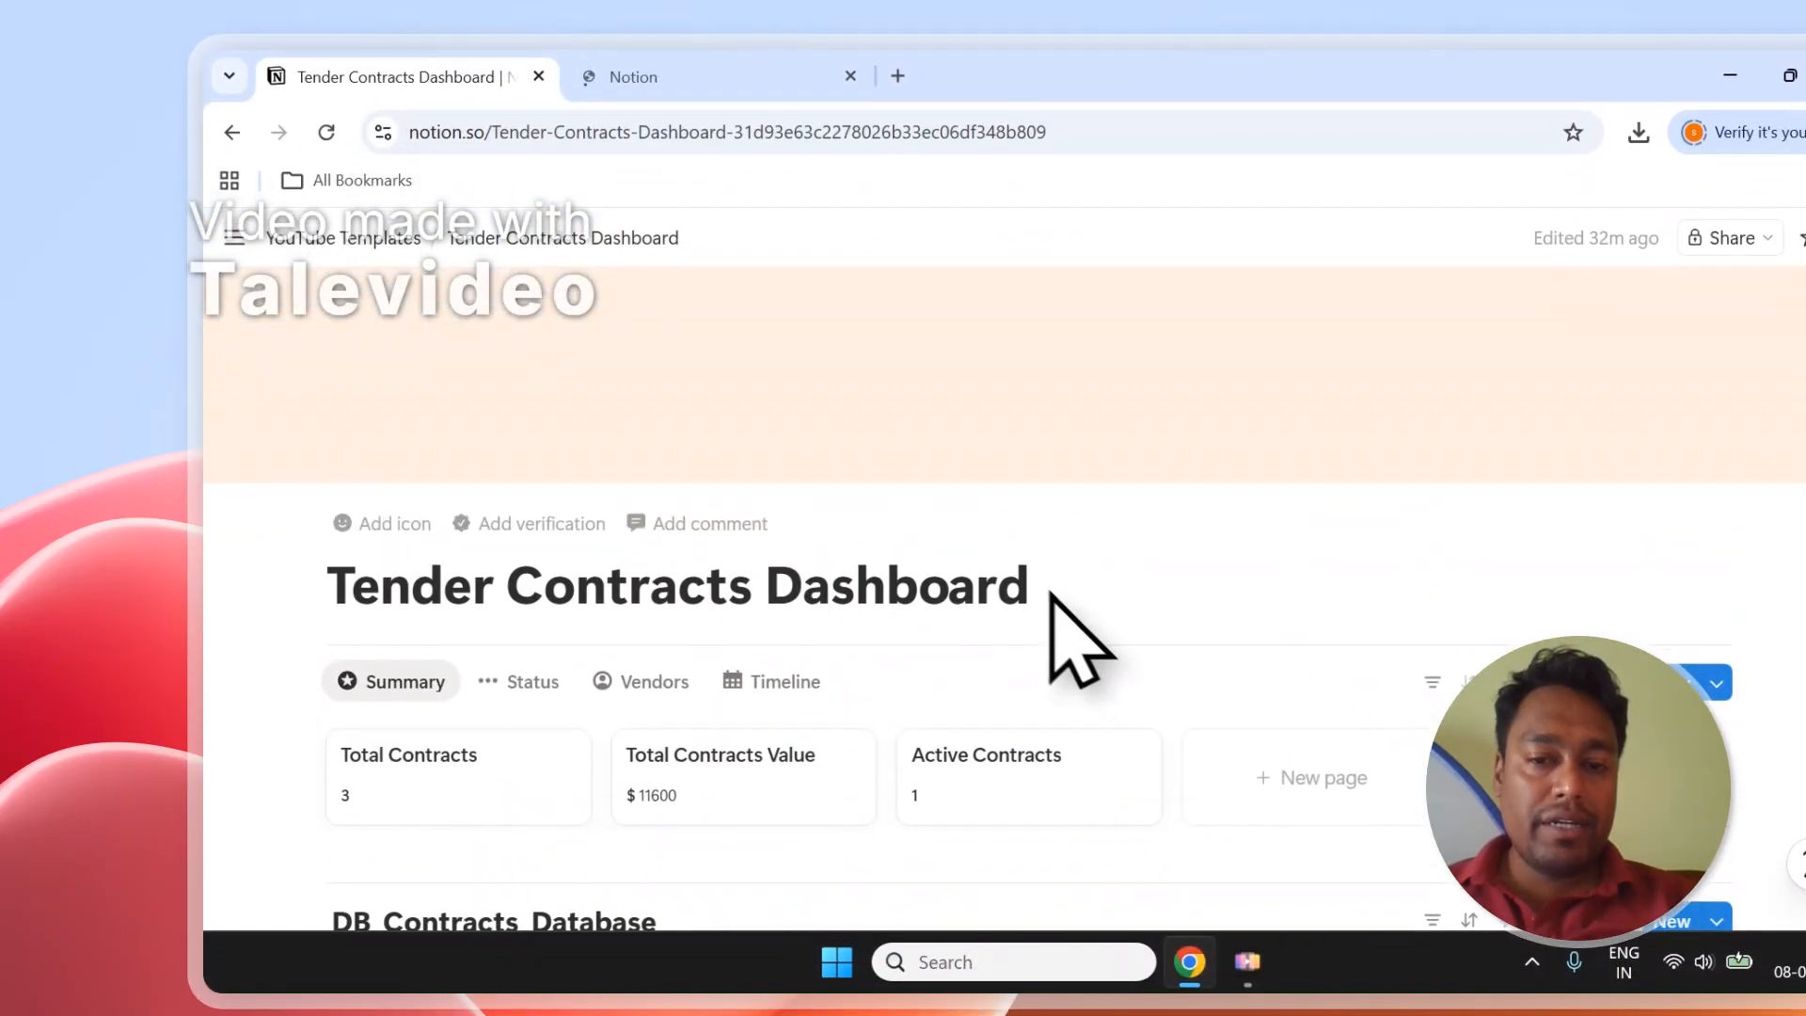
Copy the dashboard title and toggle the linked database between Projects and Vendors views.
right_click(435, 593)
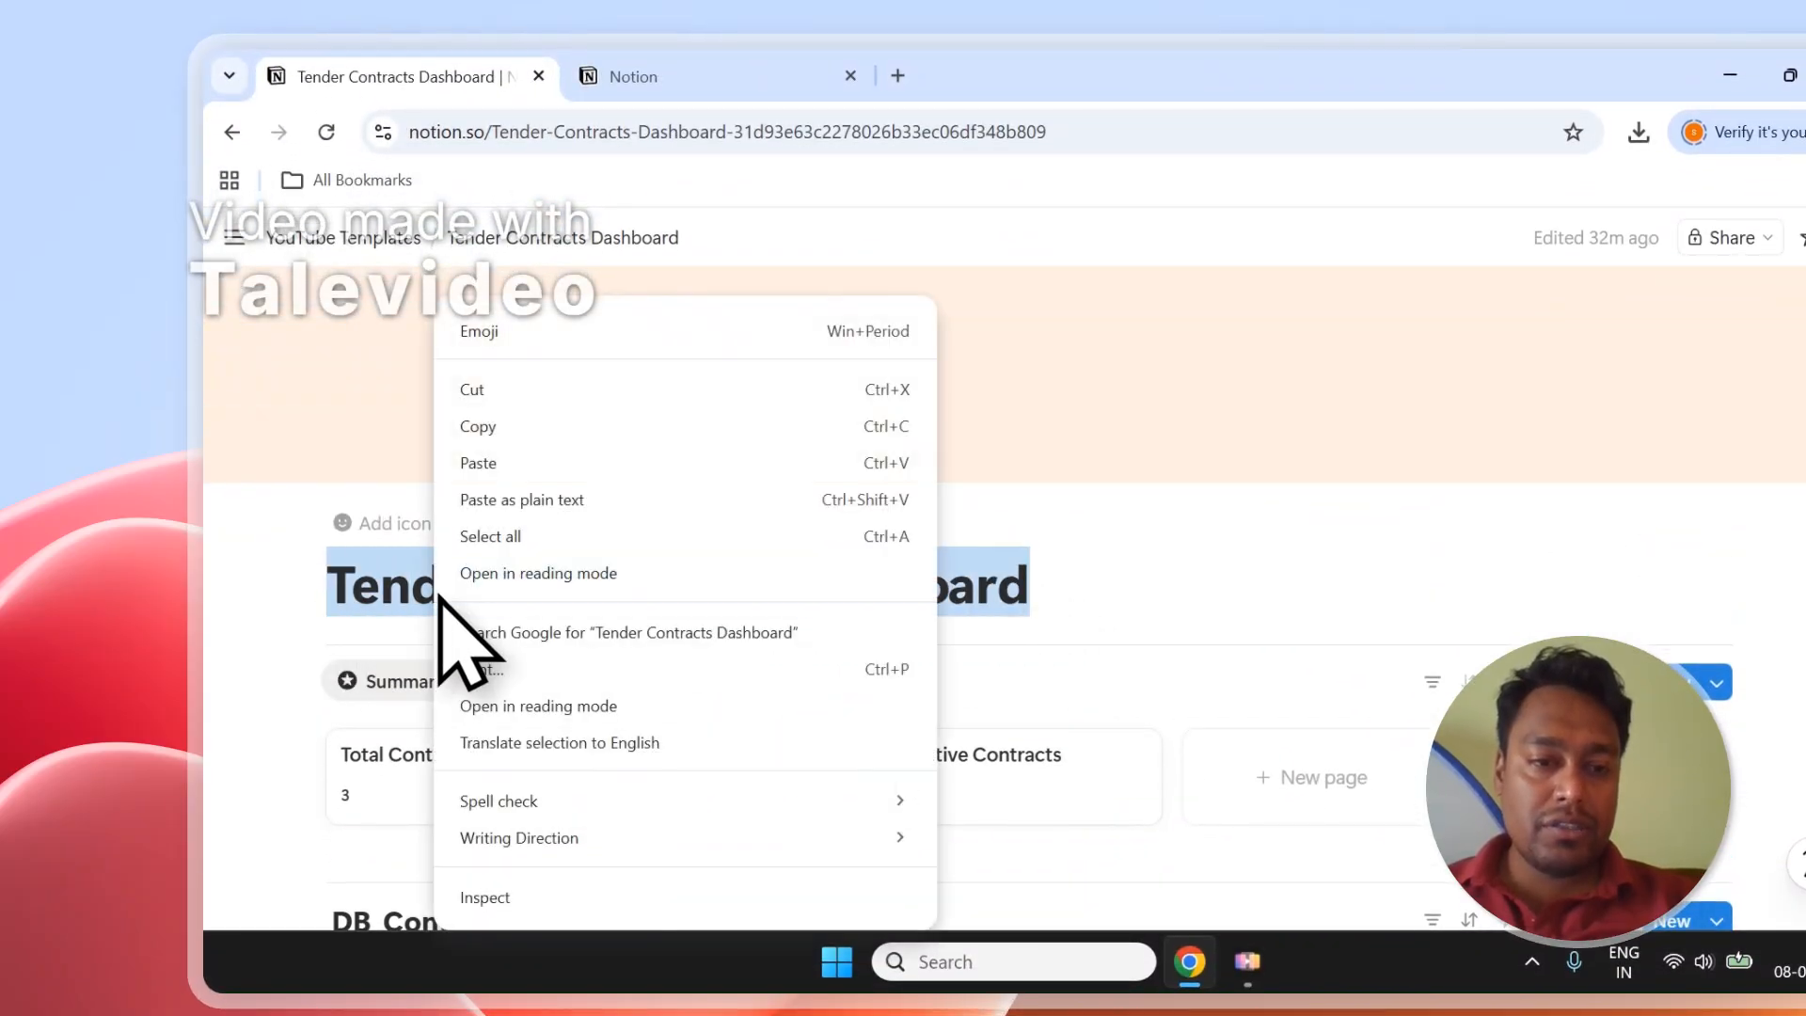
click(546, 438)
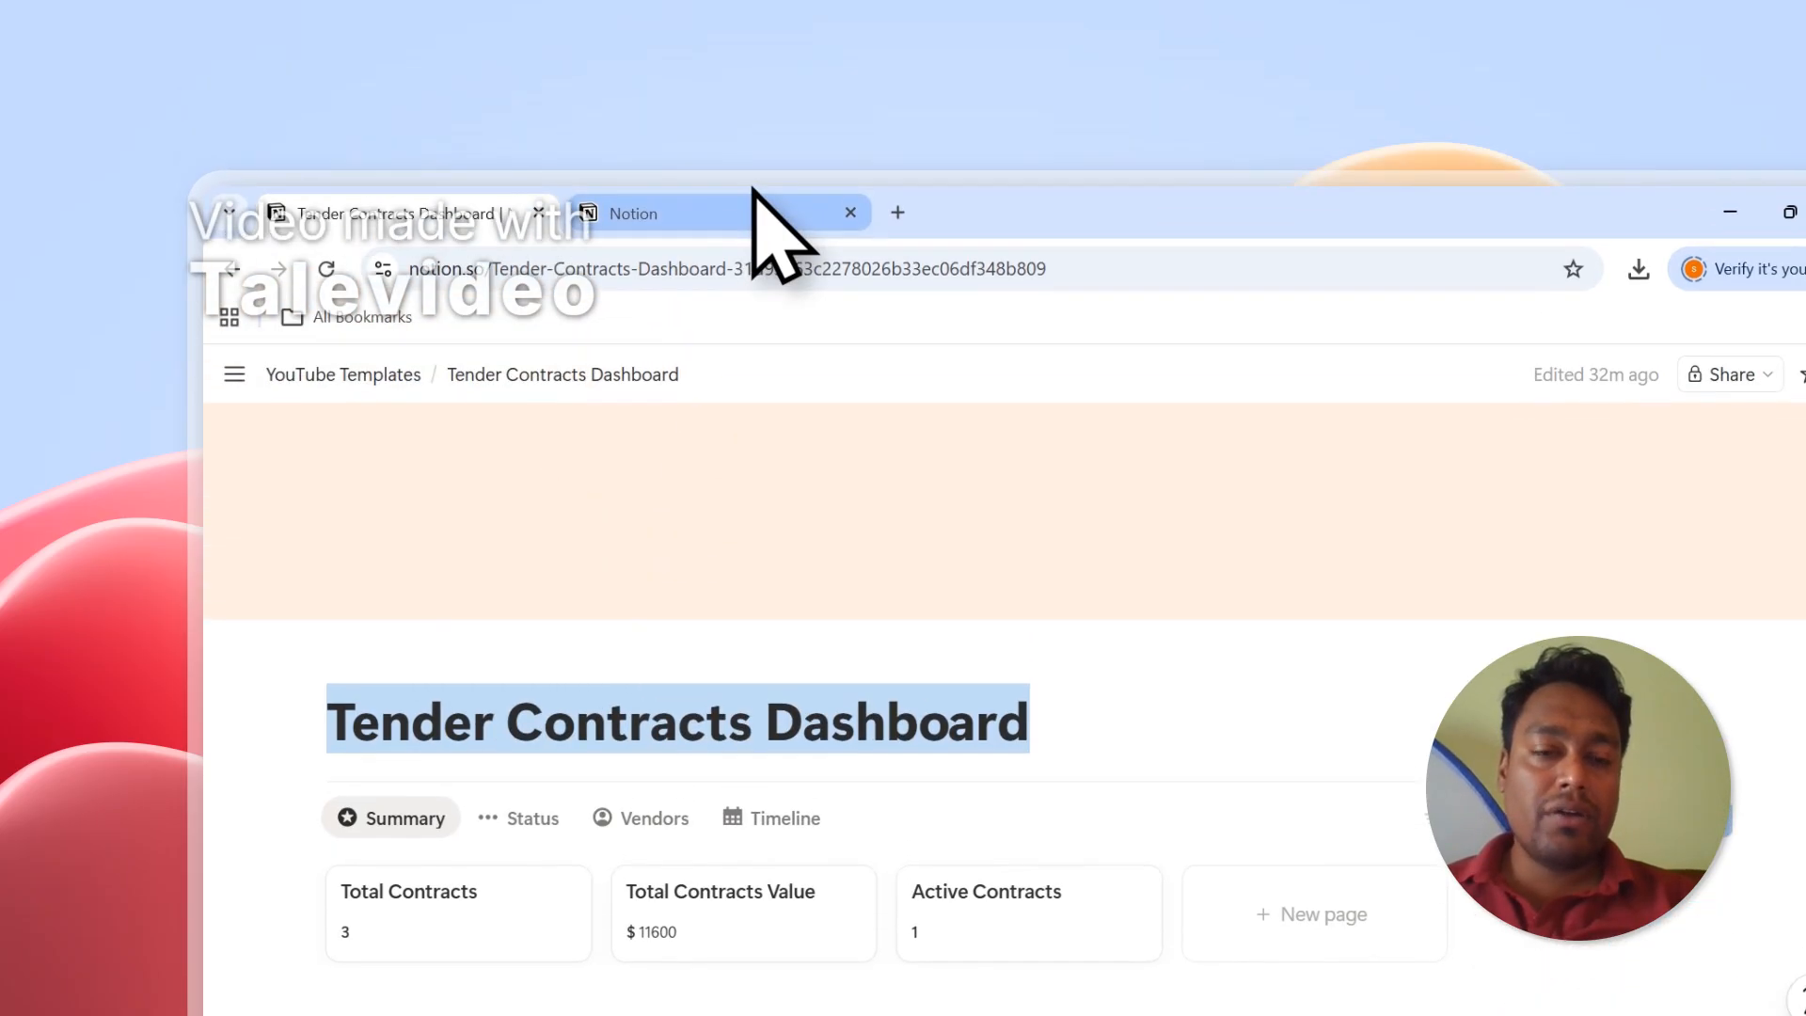
scroll(658, 602, down, 5)
scroll(451, 564, down, 5)
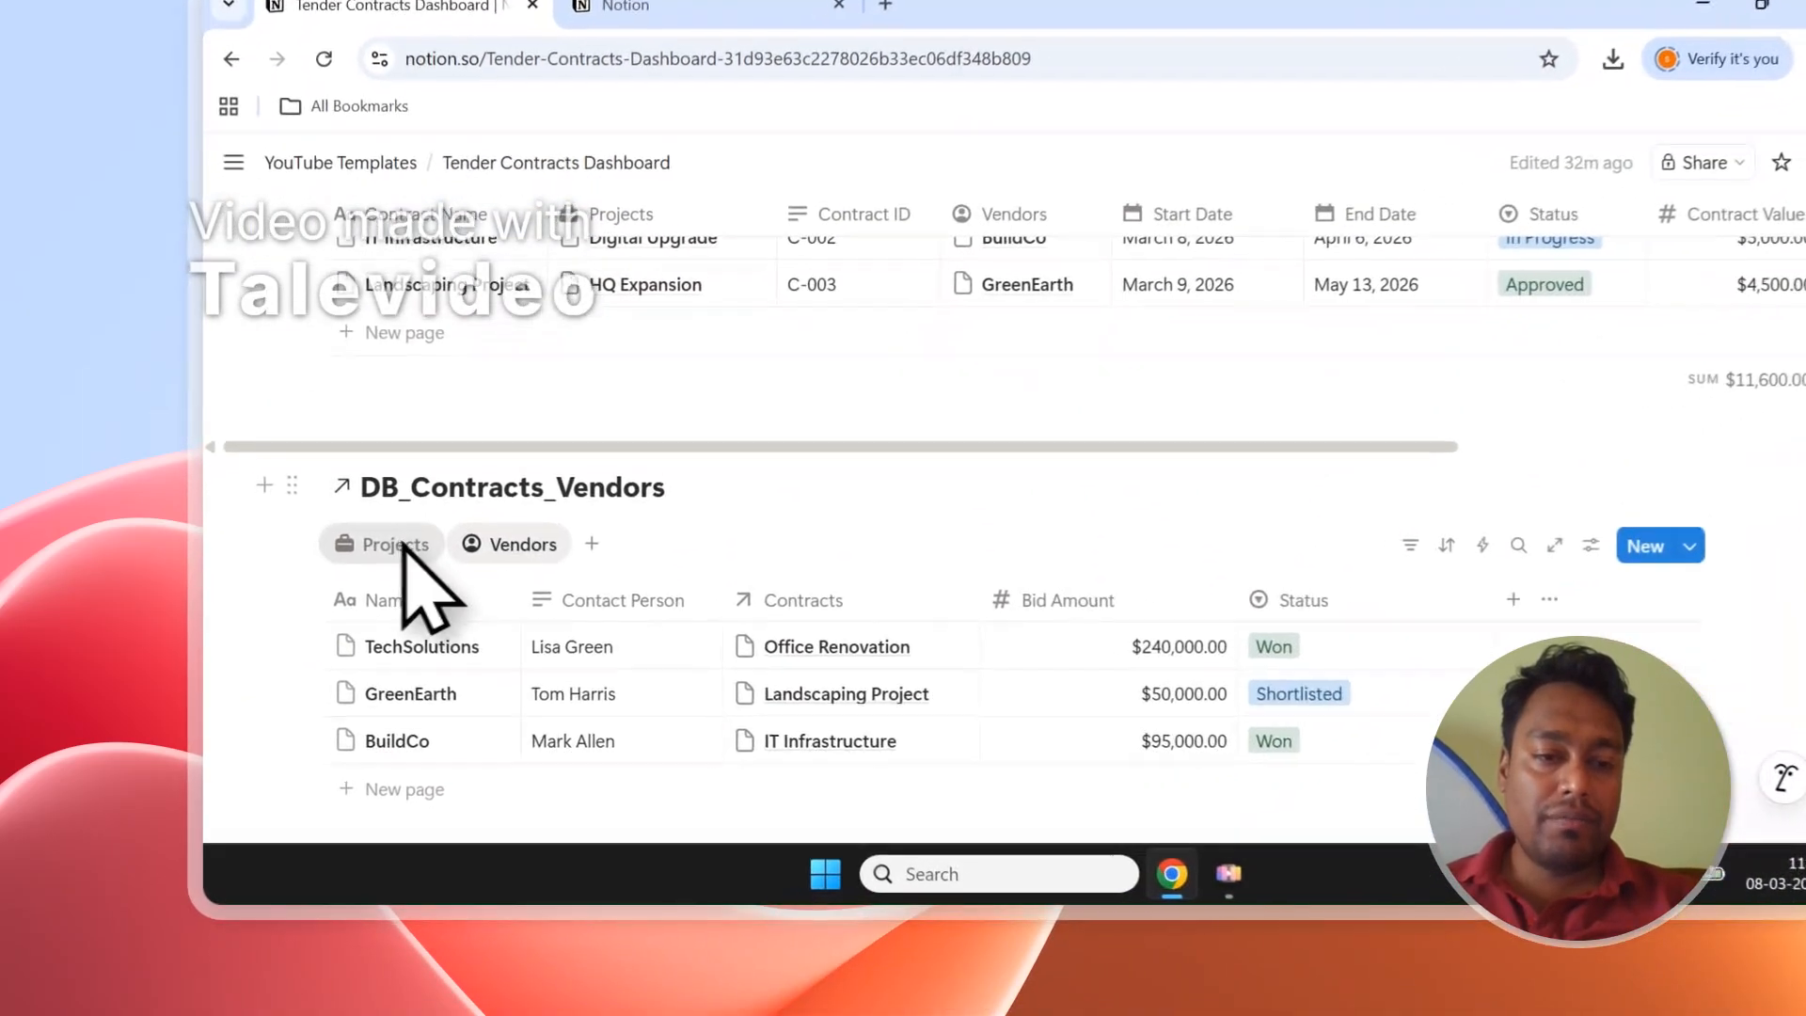
click(404, 545)
click(517, 545)
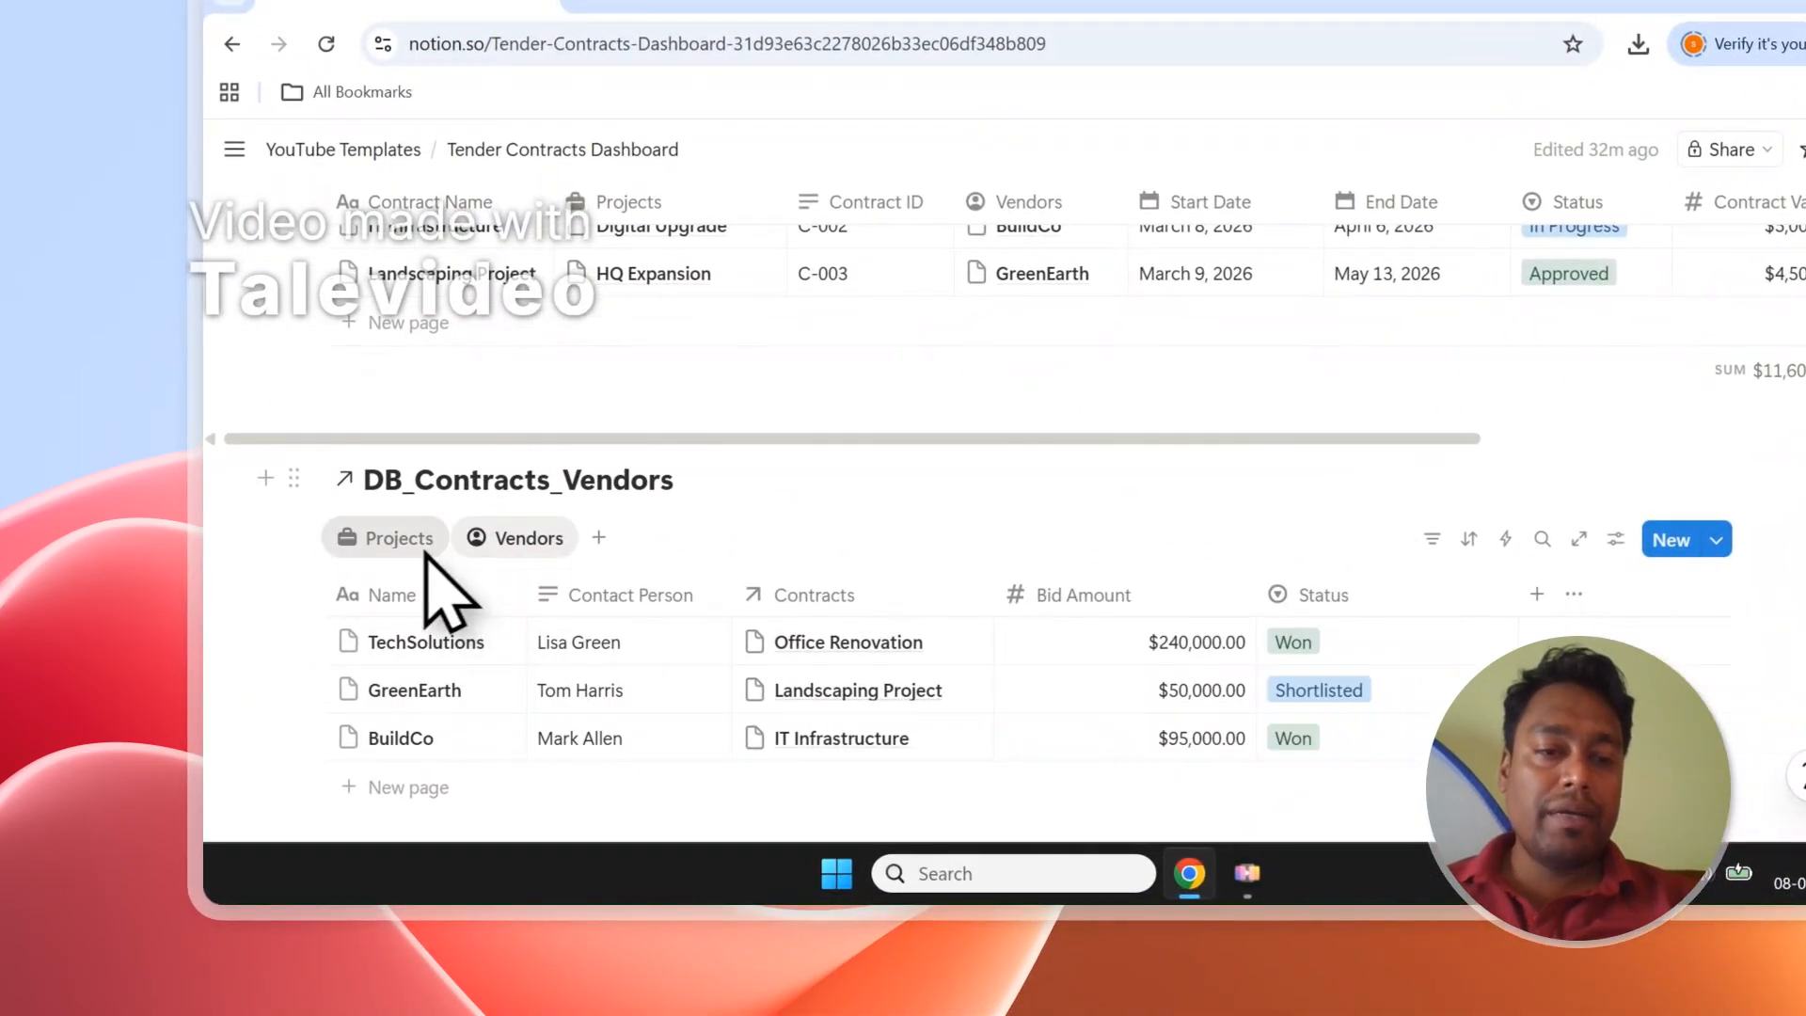
click(395, 546)
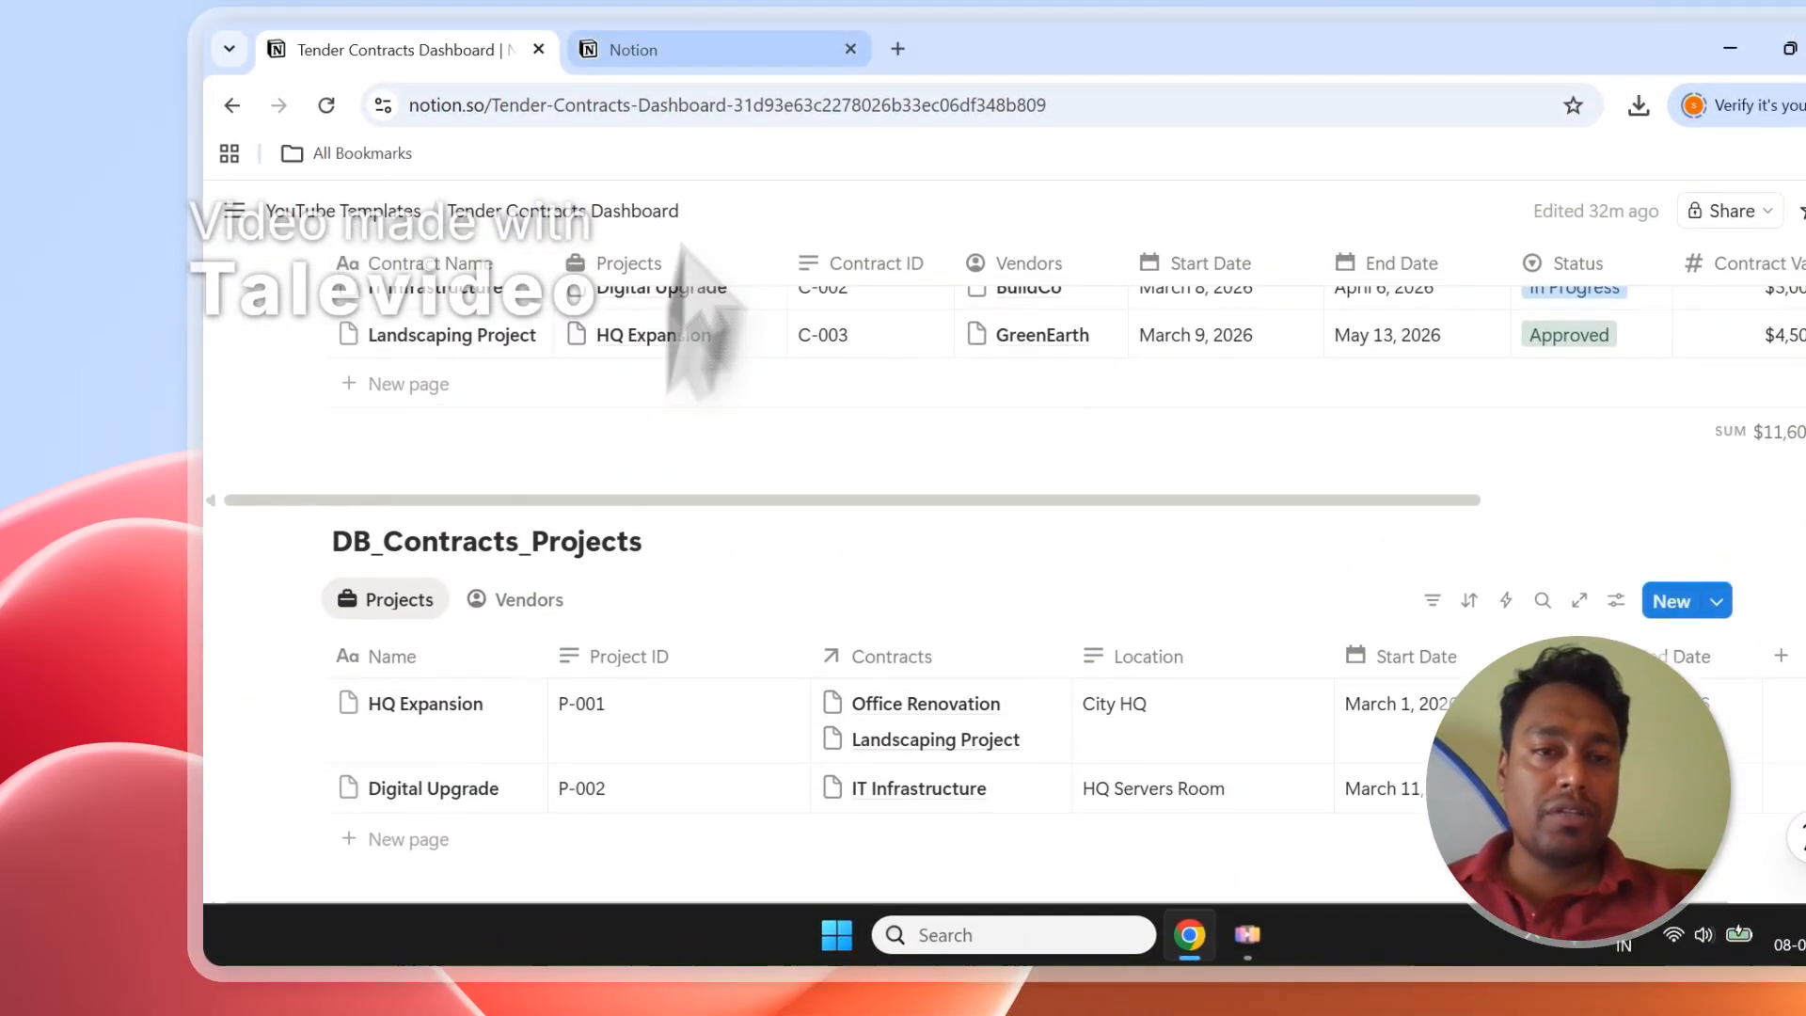
On Connect with PDFOutput, switch the workspace to PDFOutput's Space.
click(649, 48)
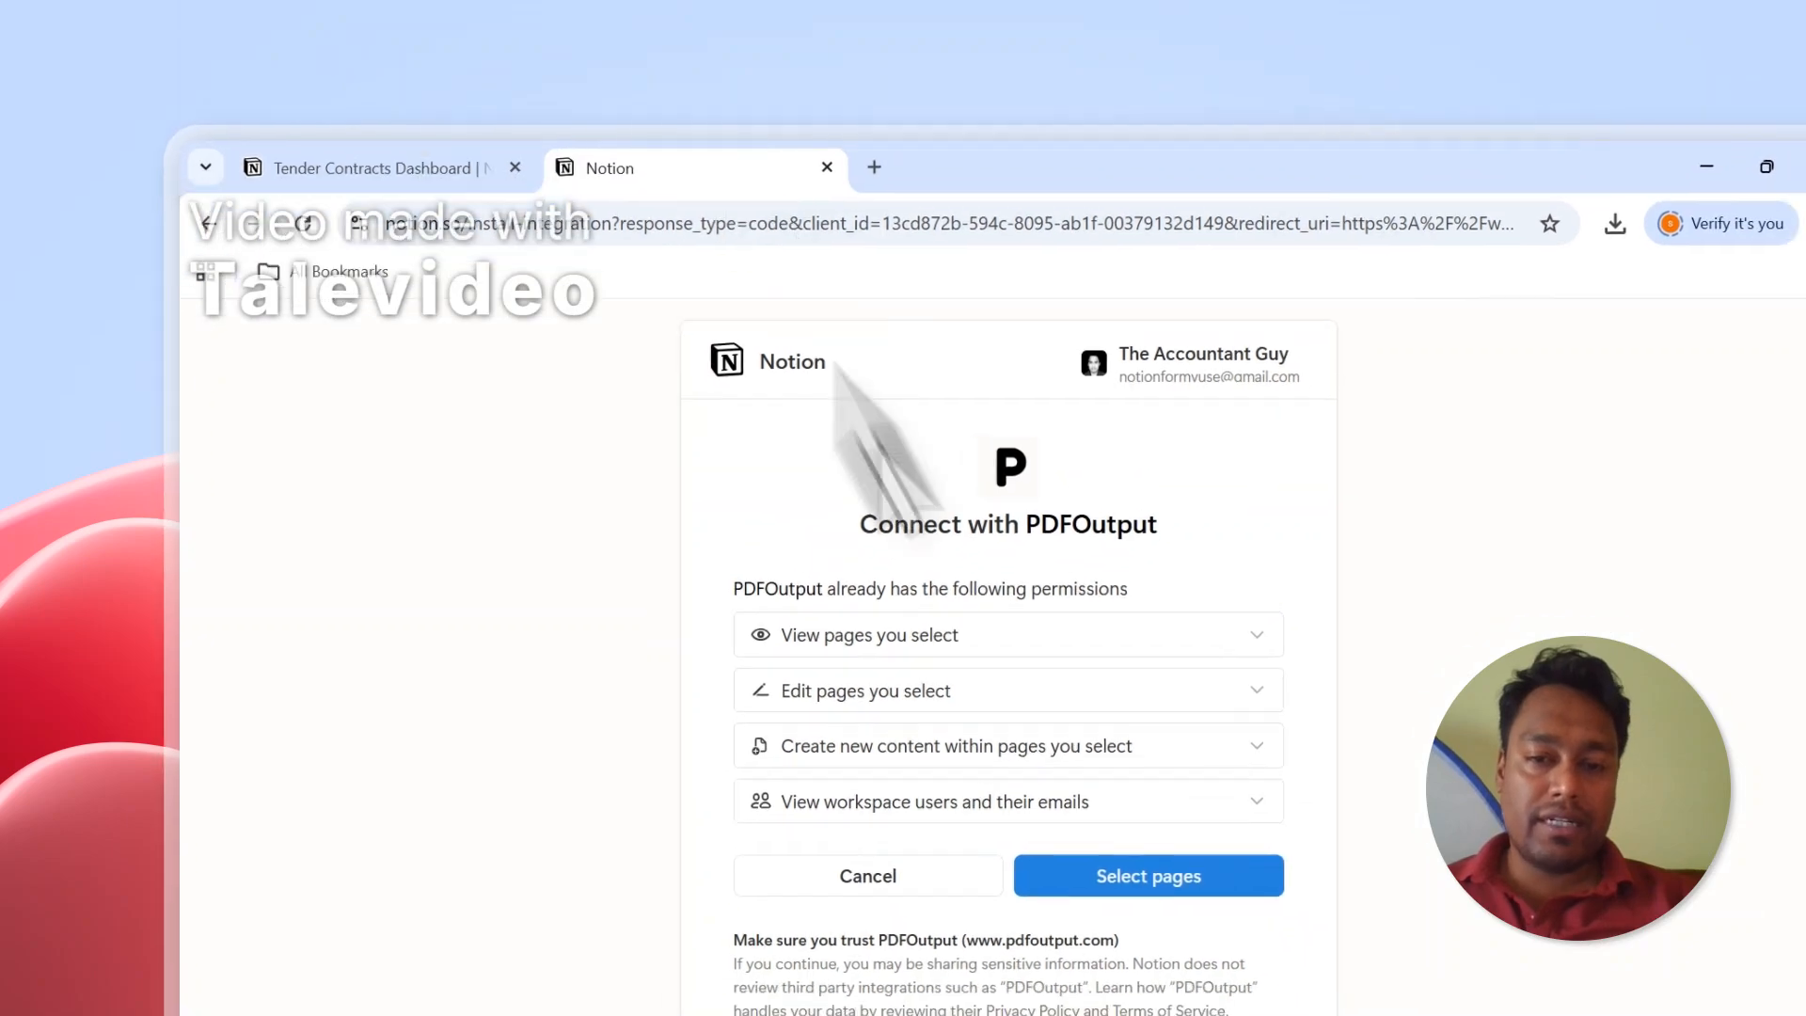
click(1129, 161)
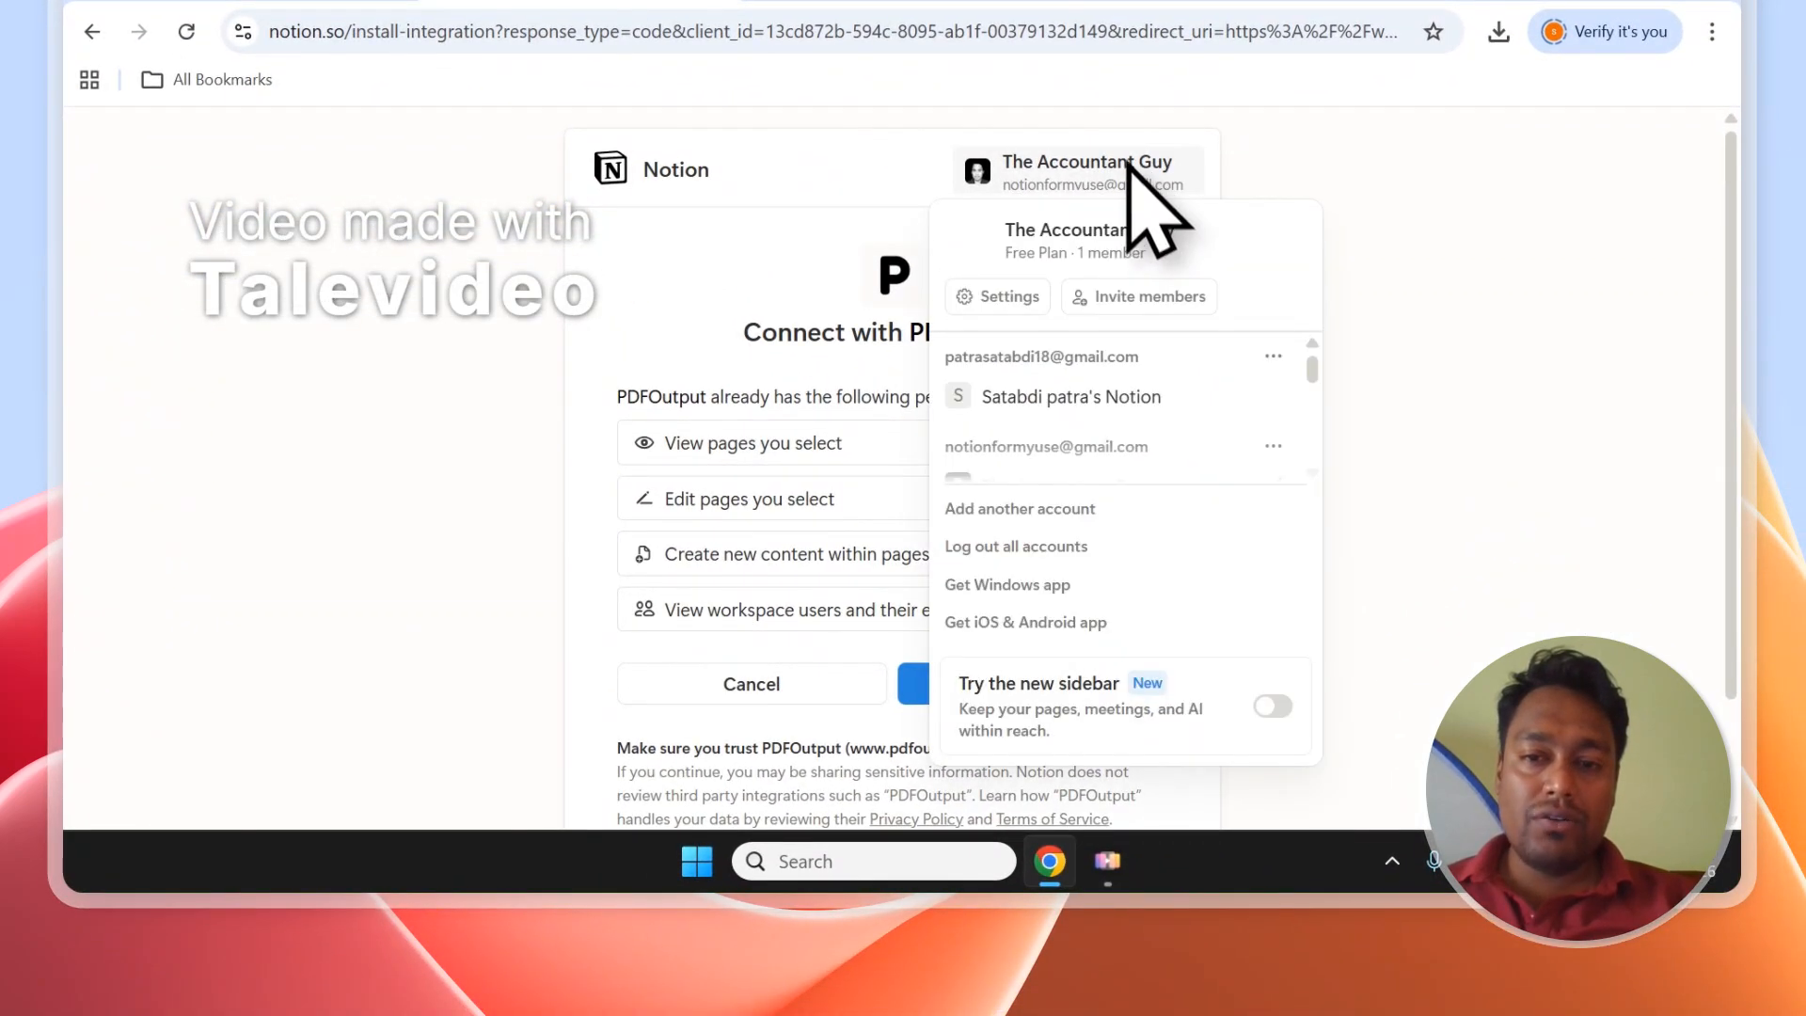
scroll(1129, 395, down, 3)
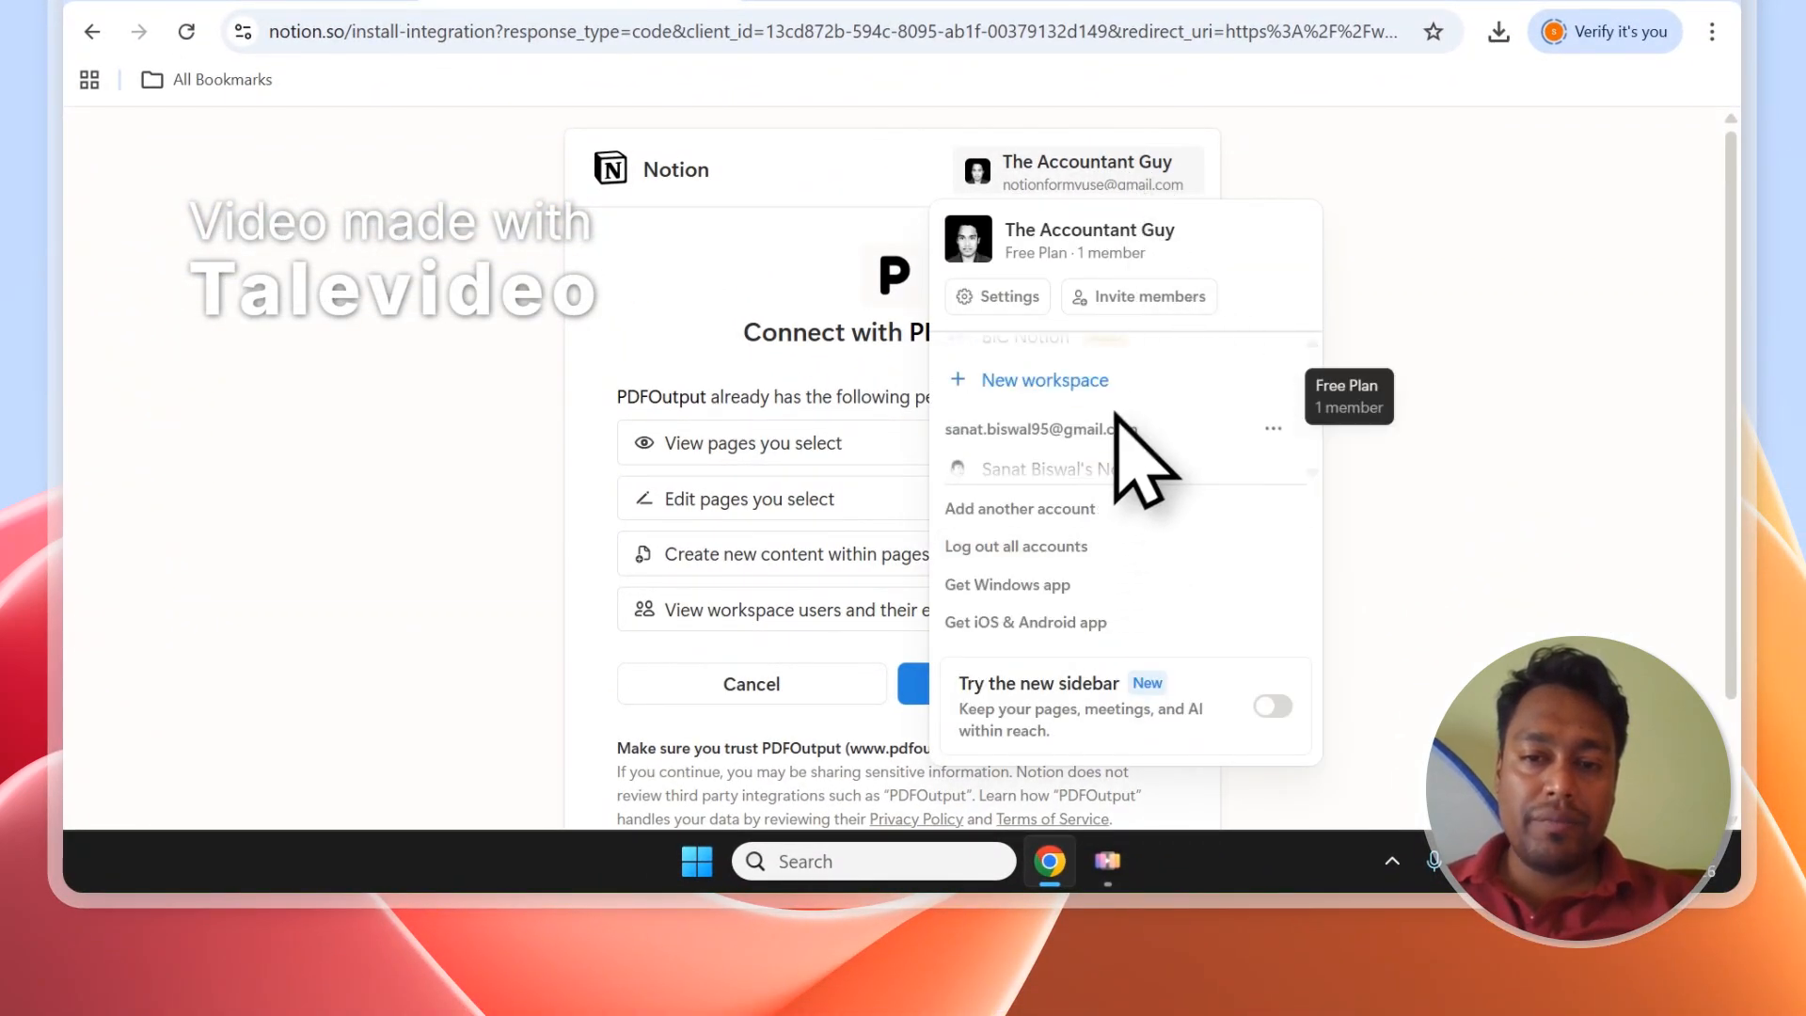
click(1115, 392)
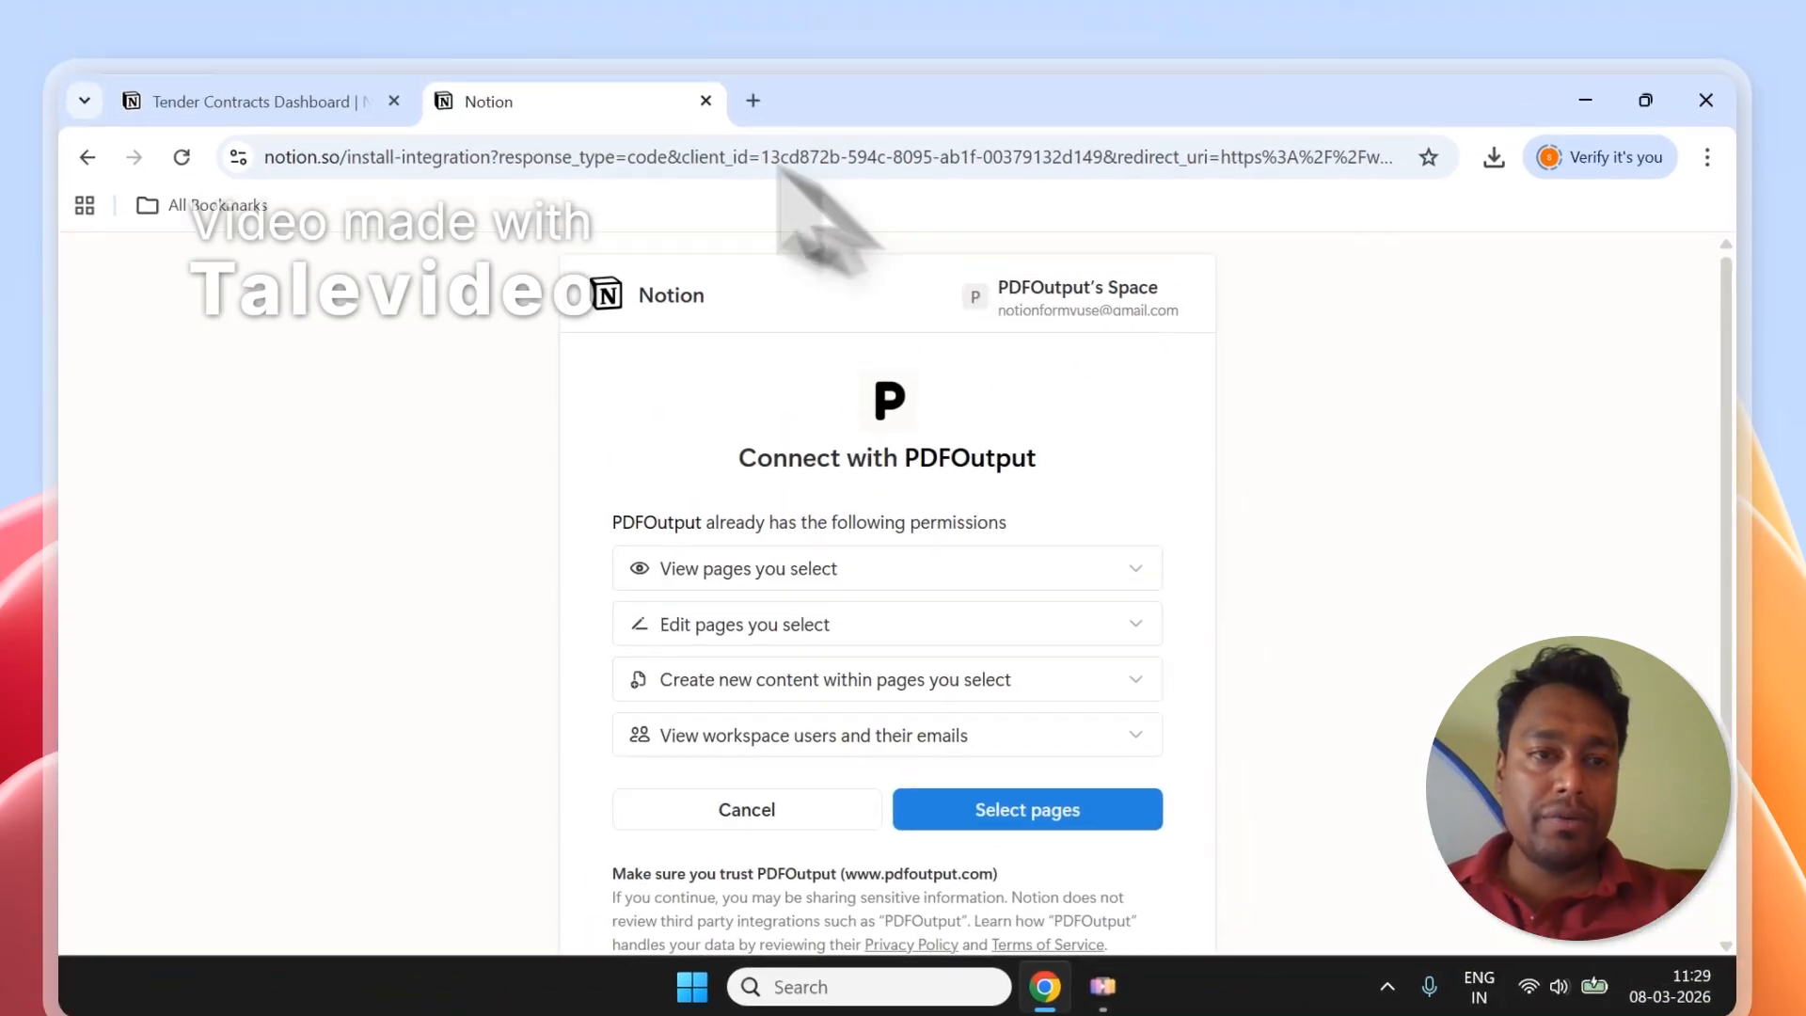
click(262, 109)
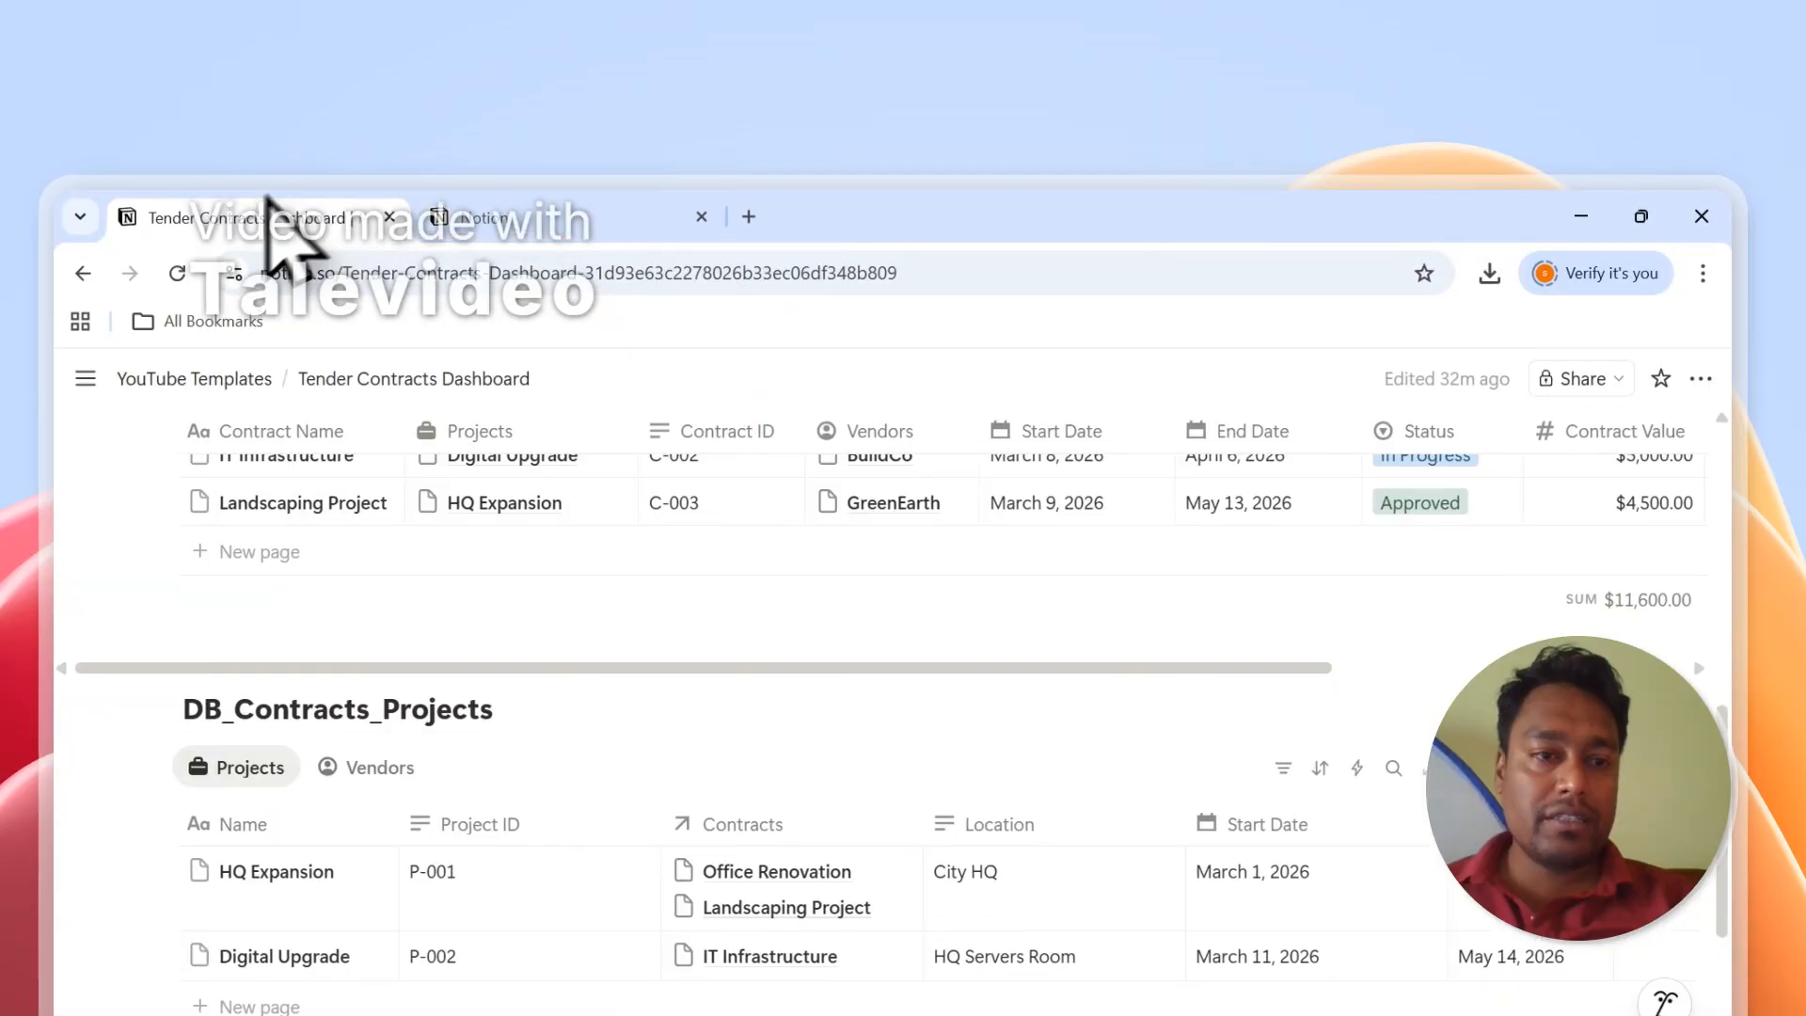
mouse_move(211, 405)
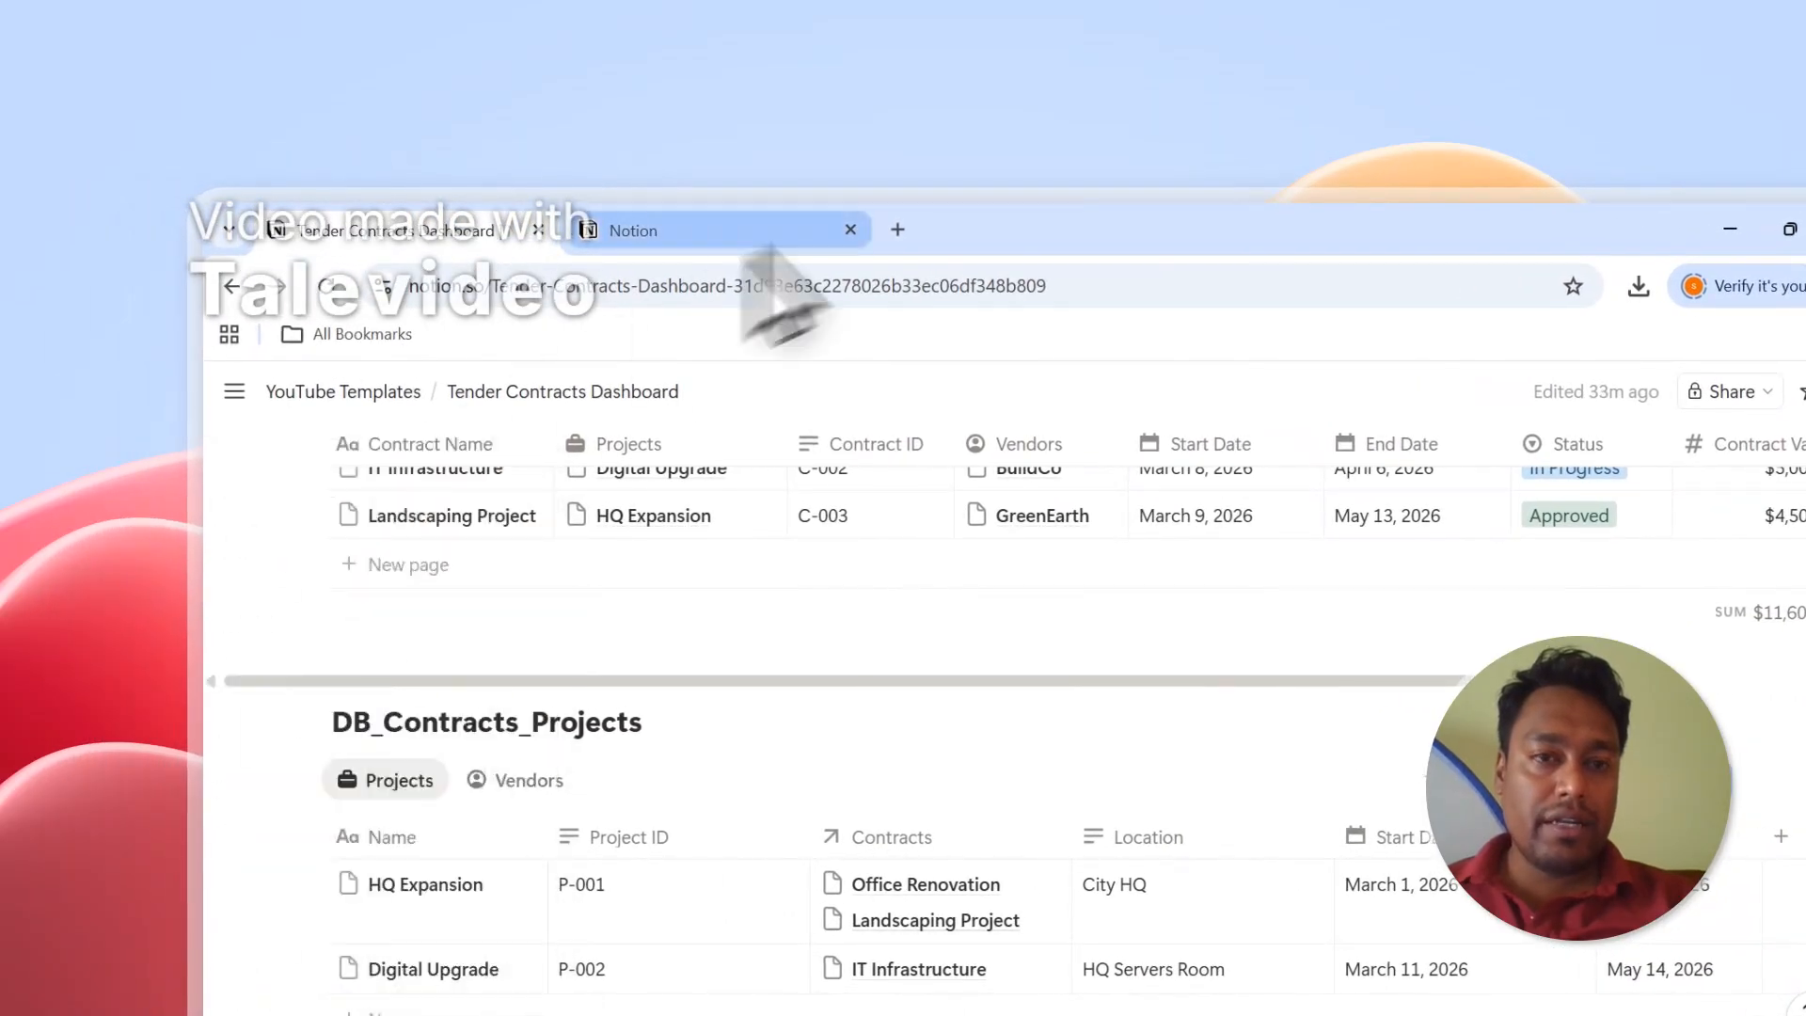
click(715, 230)
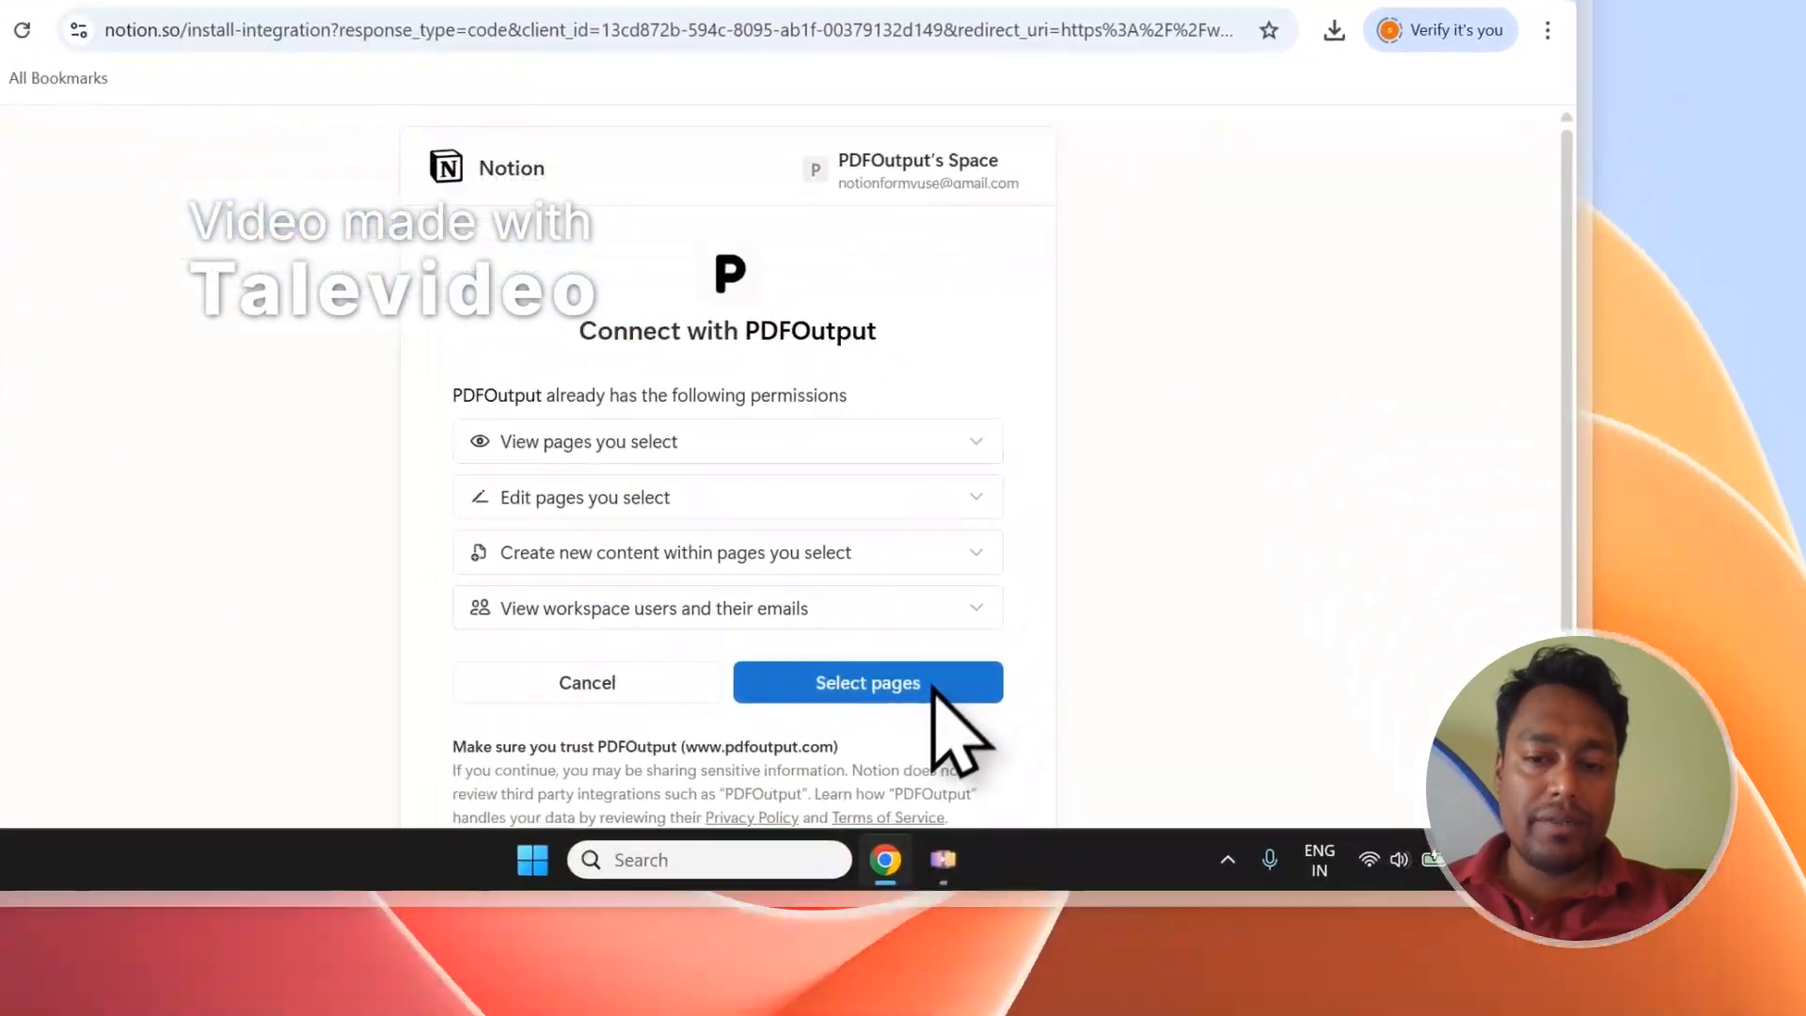
Under Select pages, paste 'Tender Contracts Dashboard' into search and add that page.
click(1091, 917)
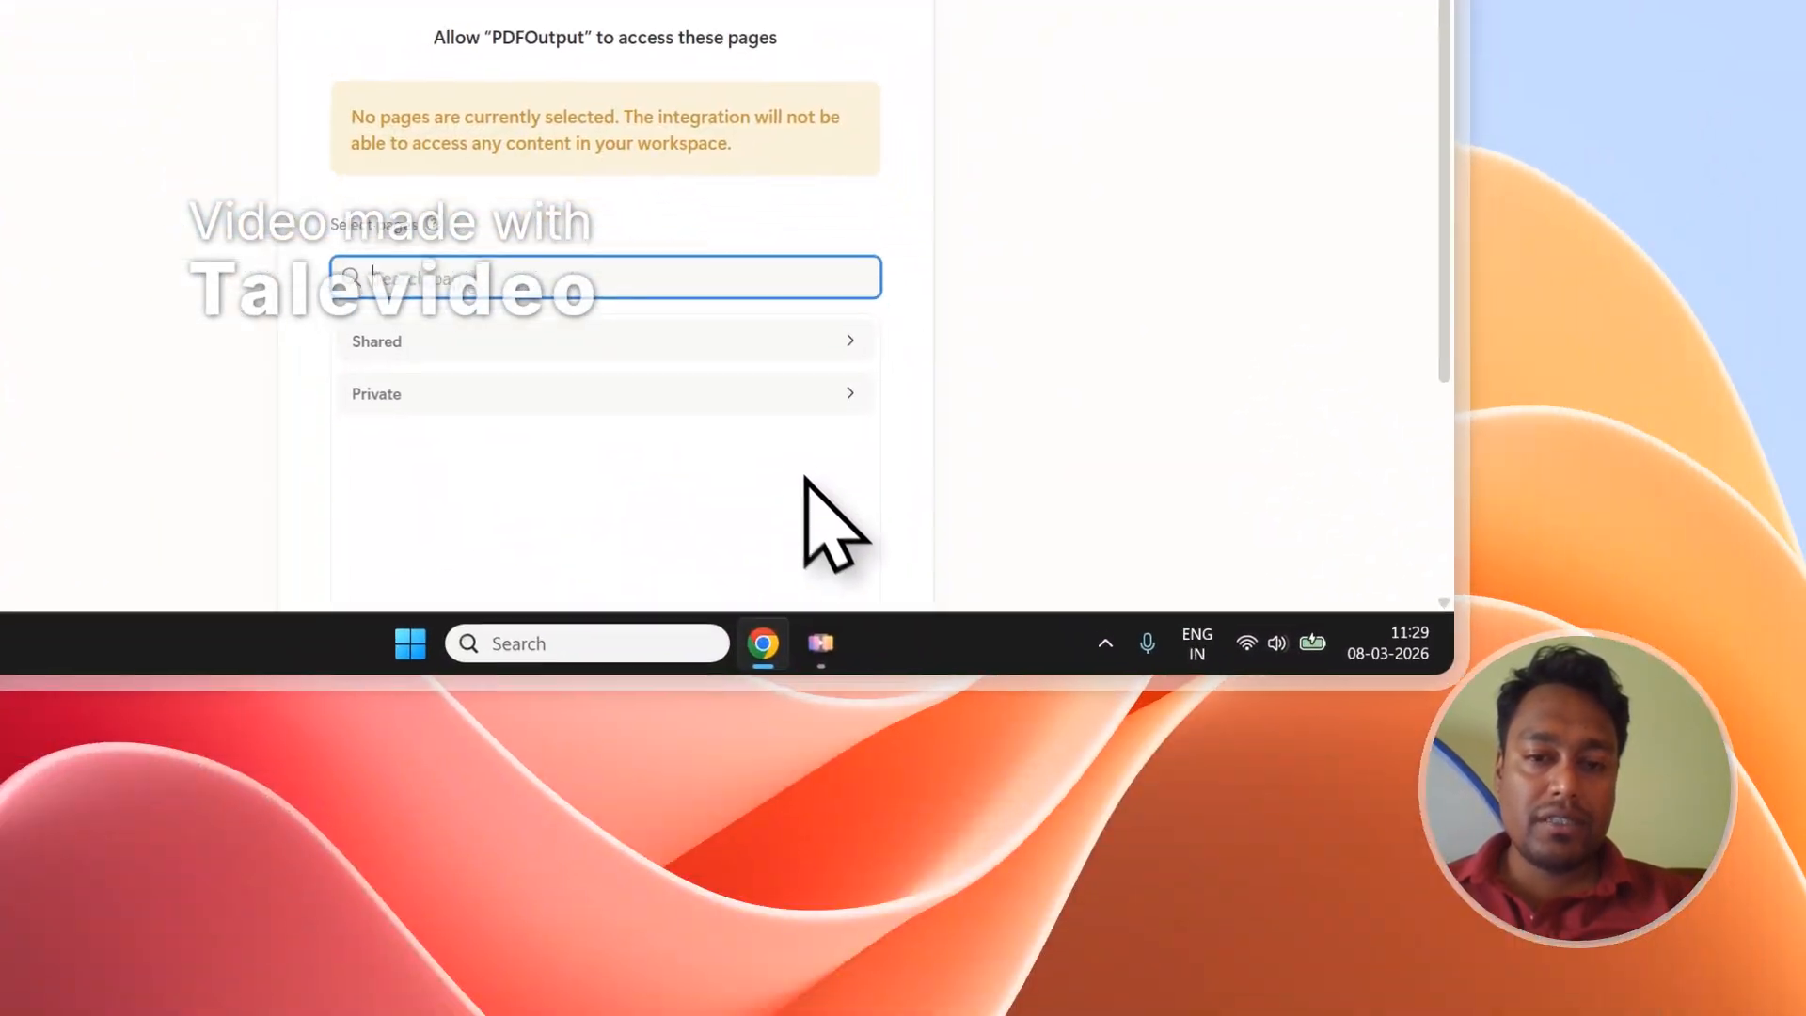
right_click(454, 265)
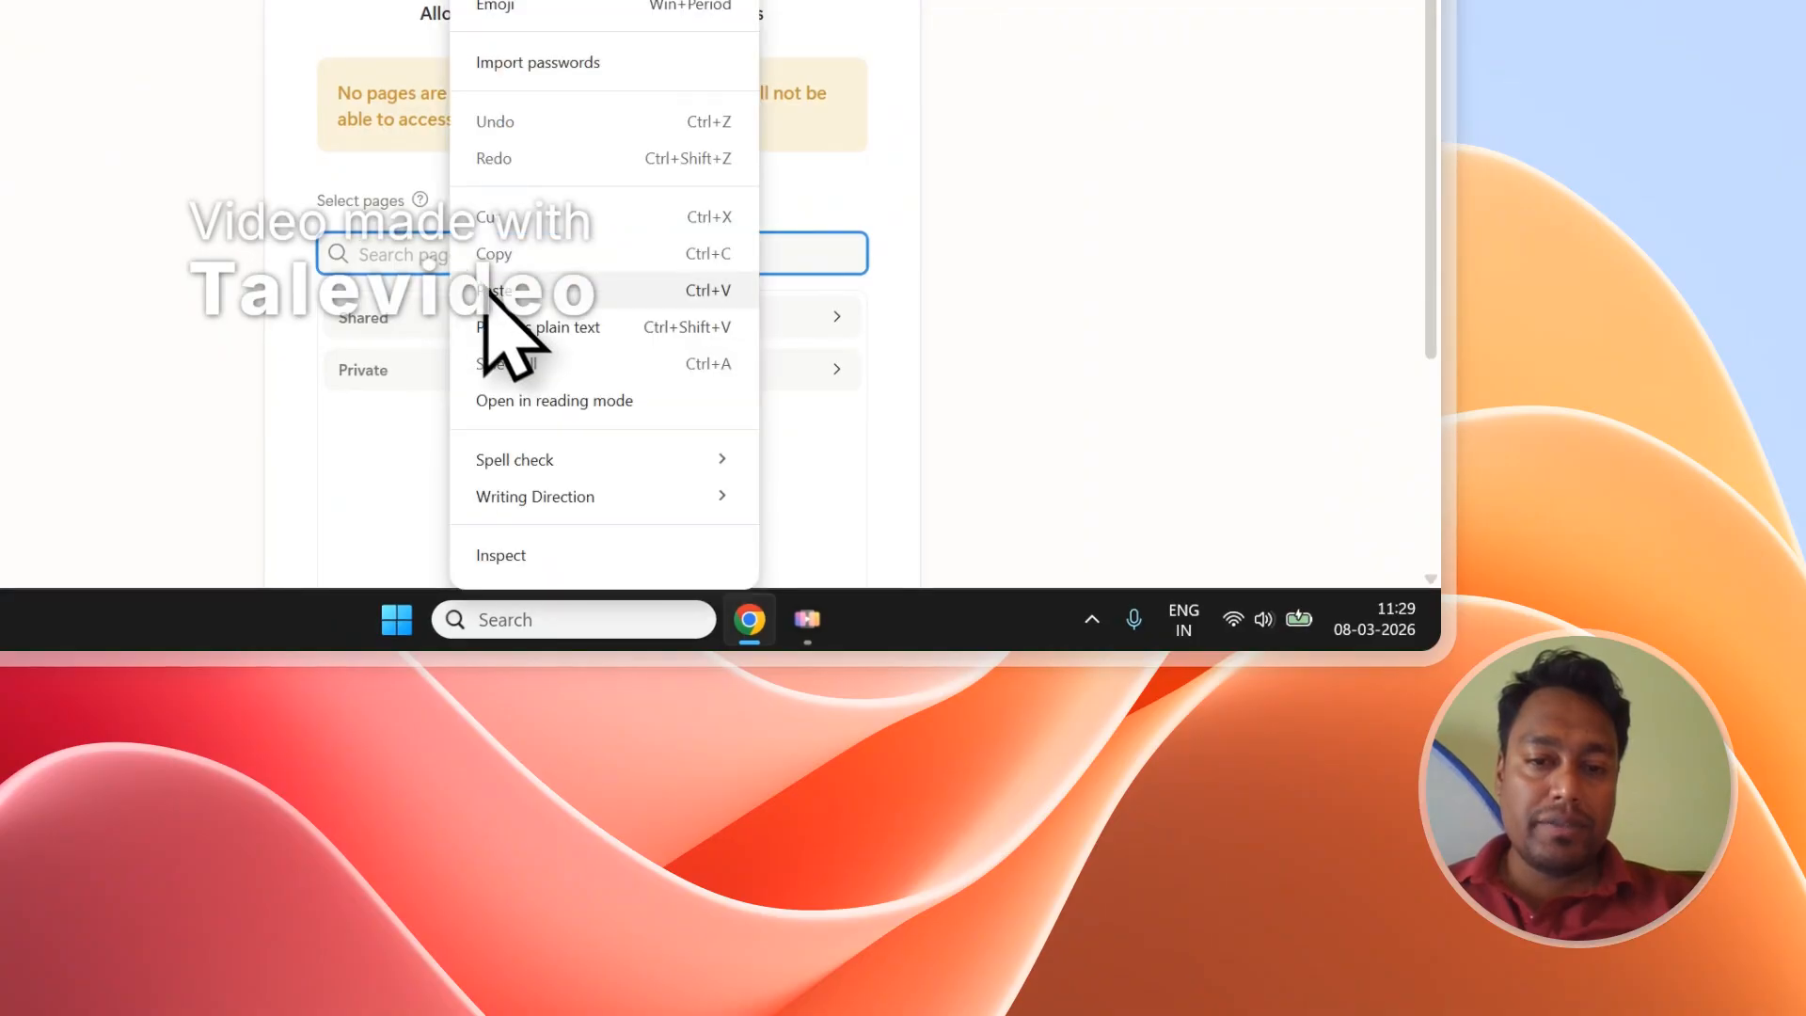
click(493, 291)
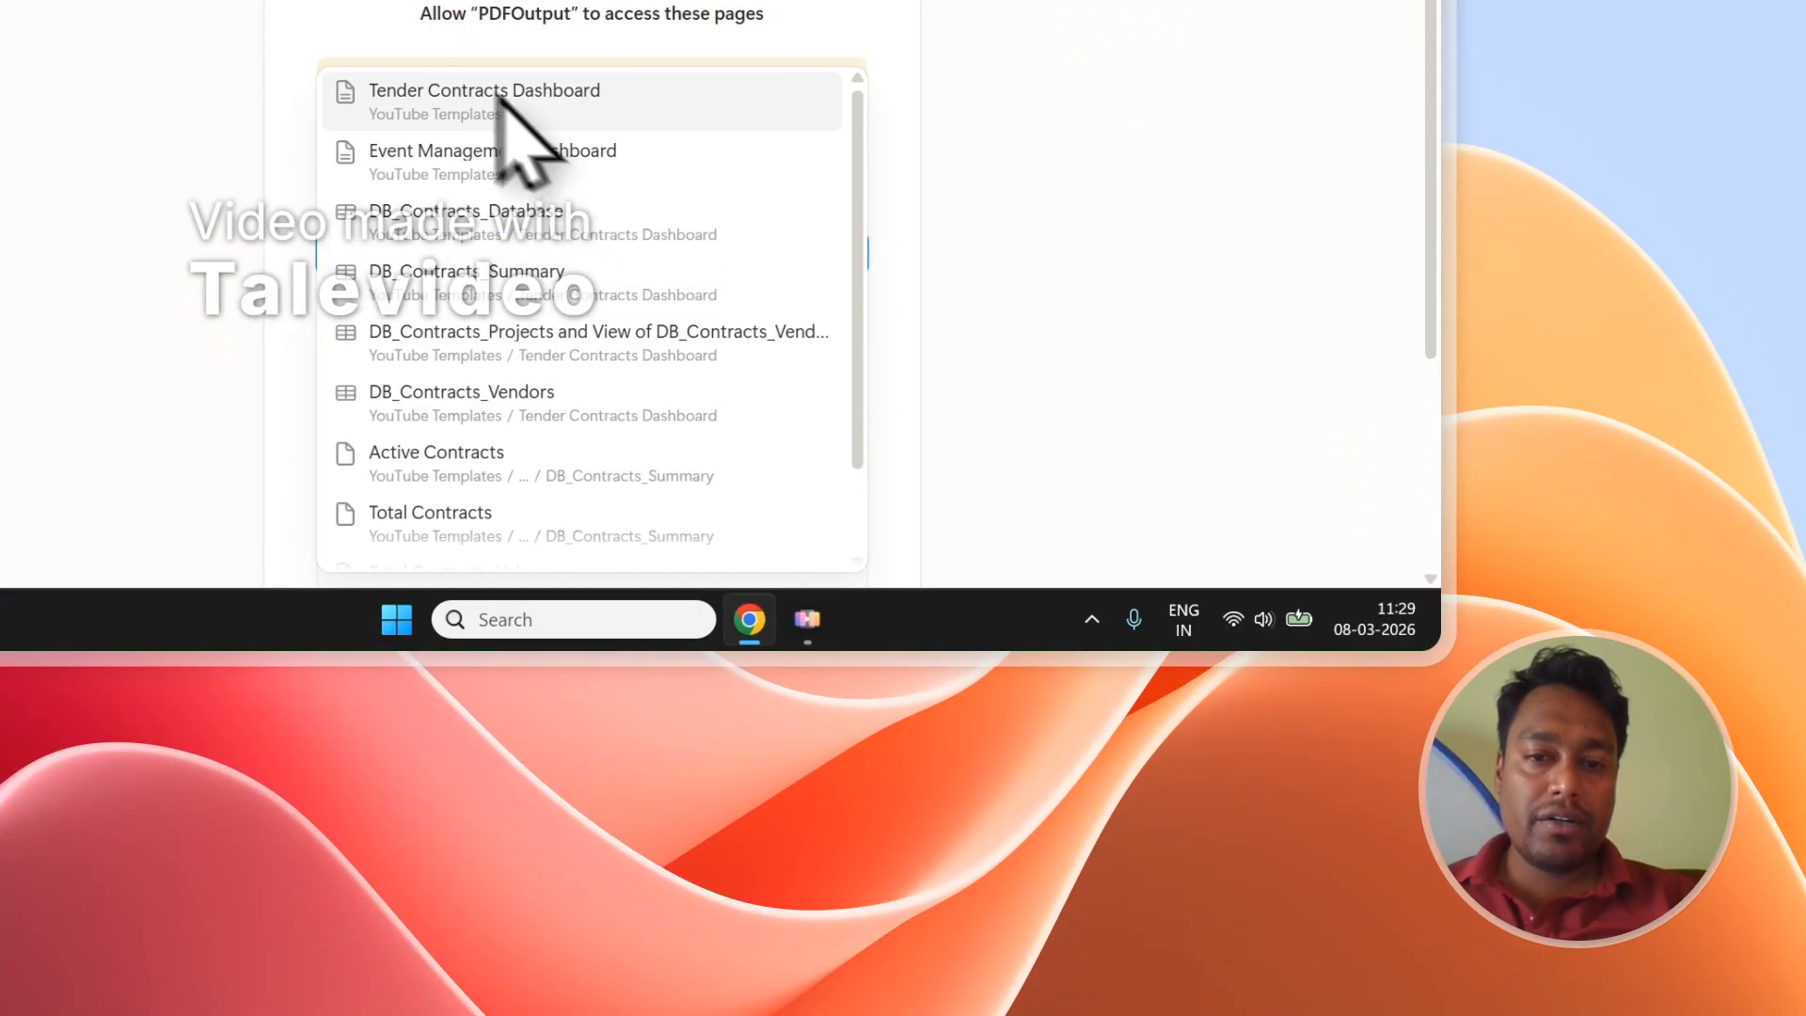
click(553, 94)
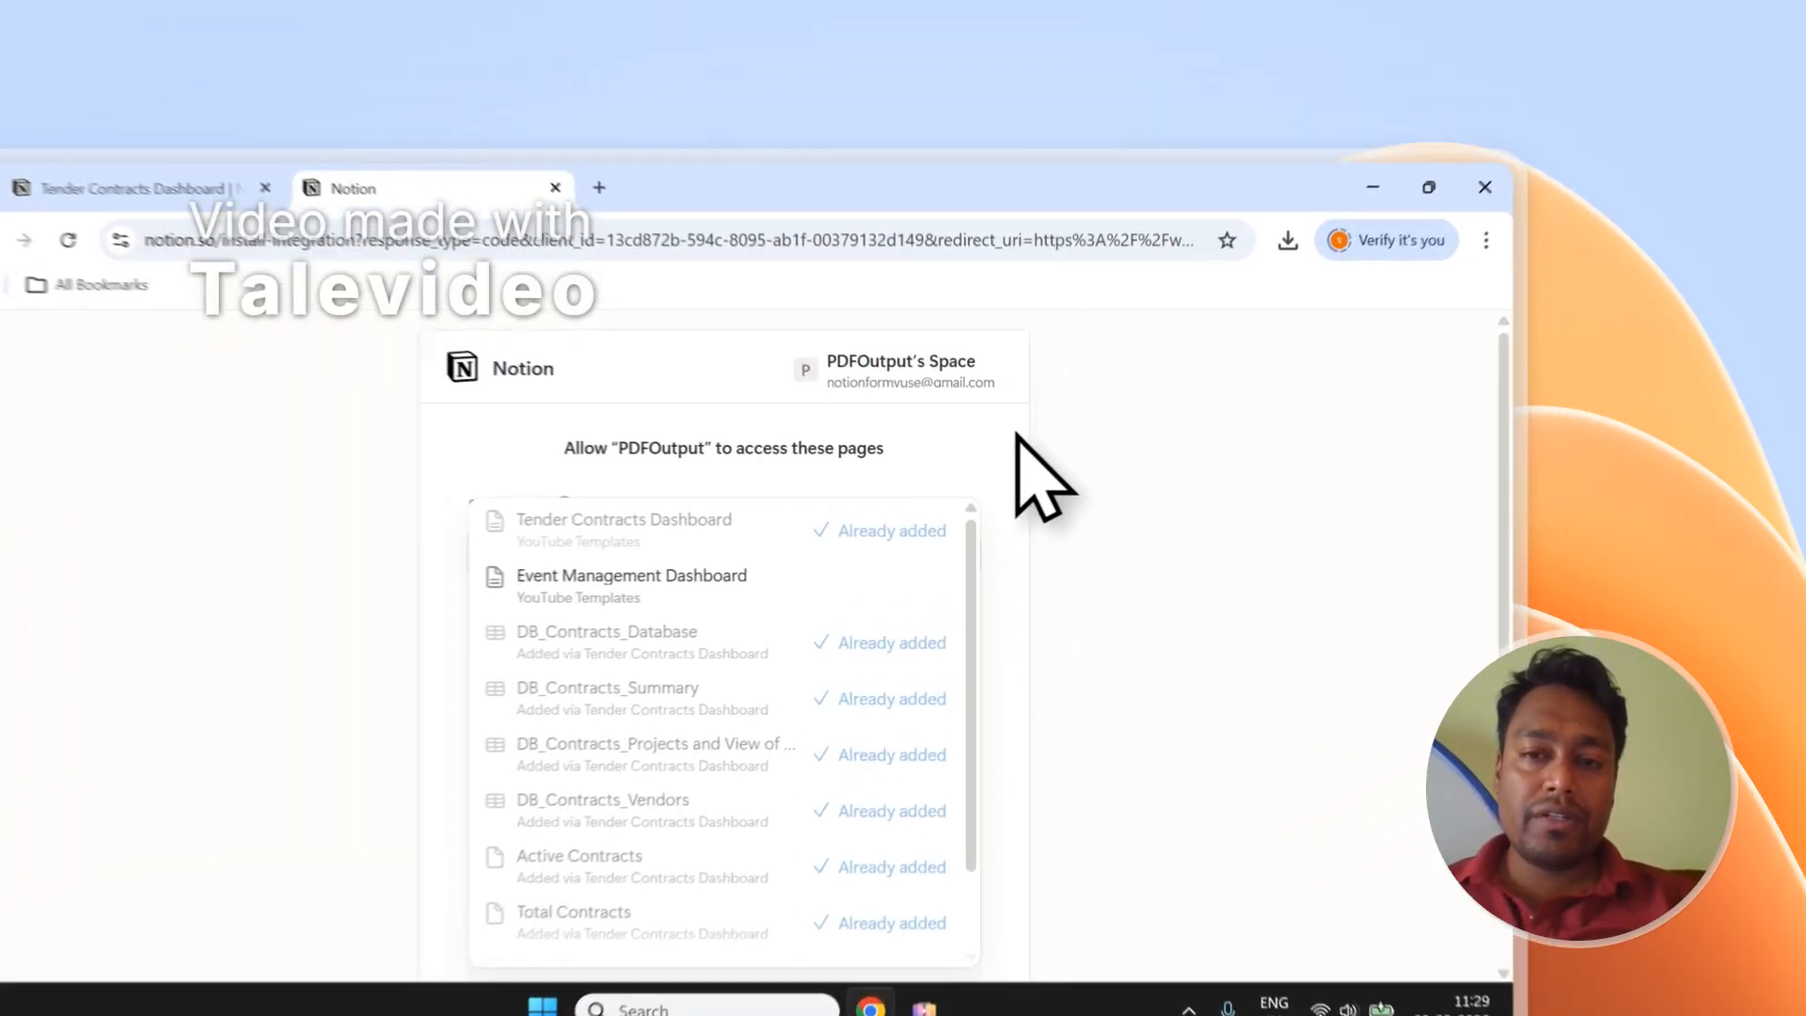
click(1157, 359)
scroll(1162, 368, down, 3)
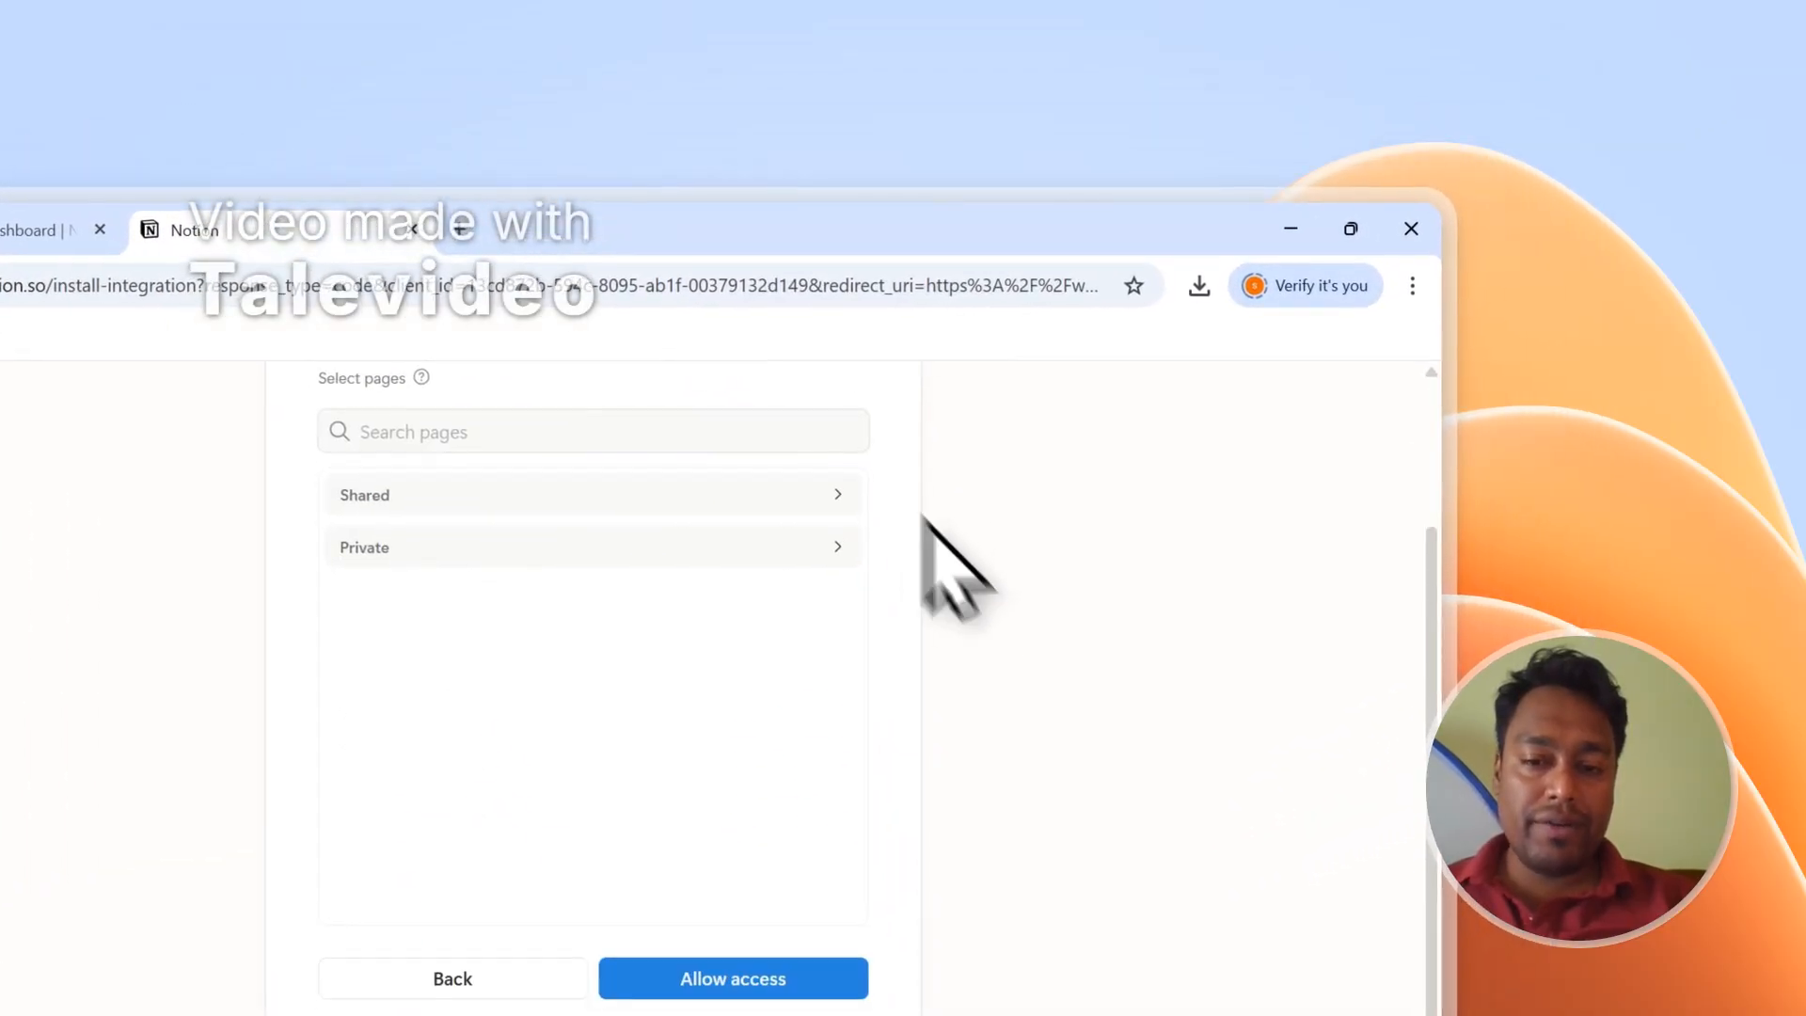
Grant PDFOutput access to Notion and create the automation 'Tender Contracts - 1'.
click(800, 598)
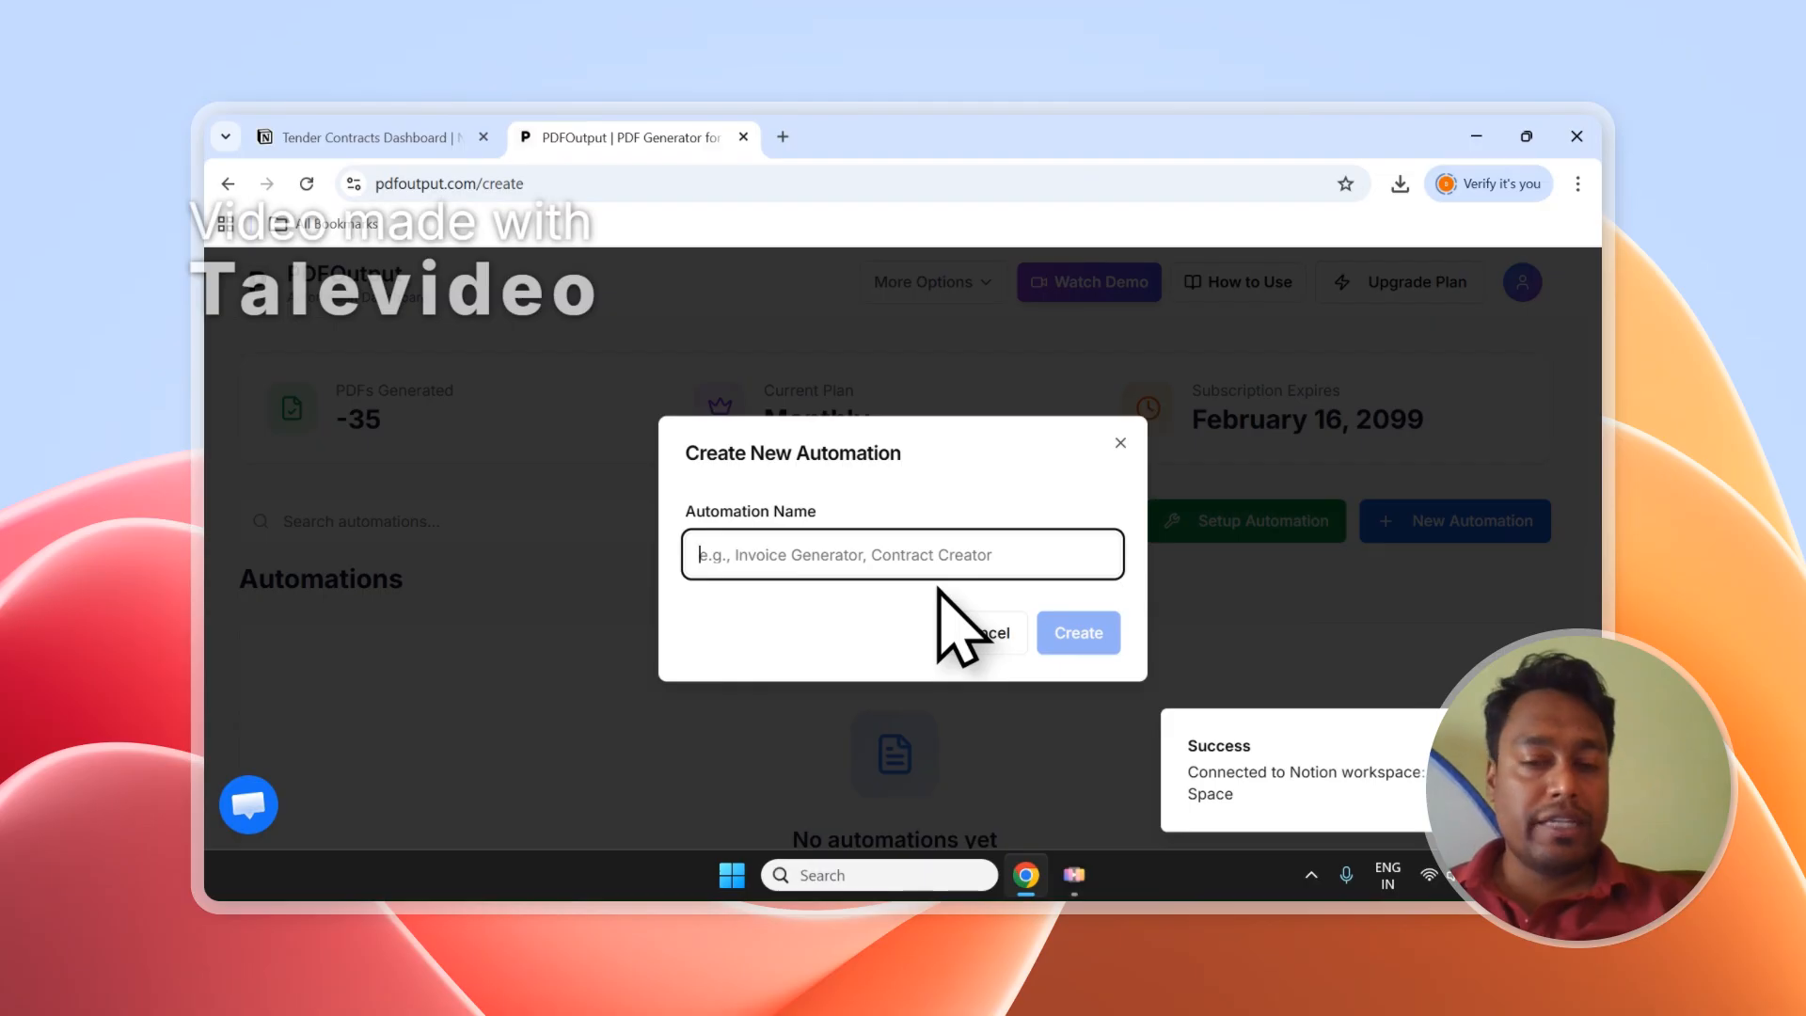
text(Tender Contracts - 1)
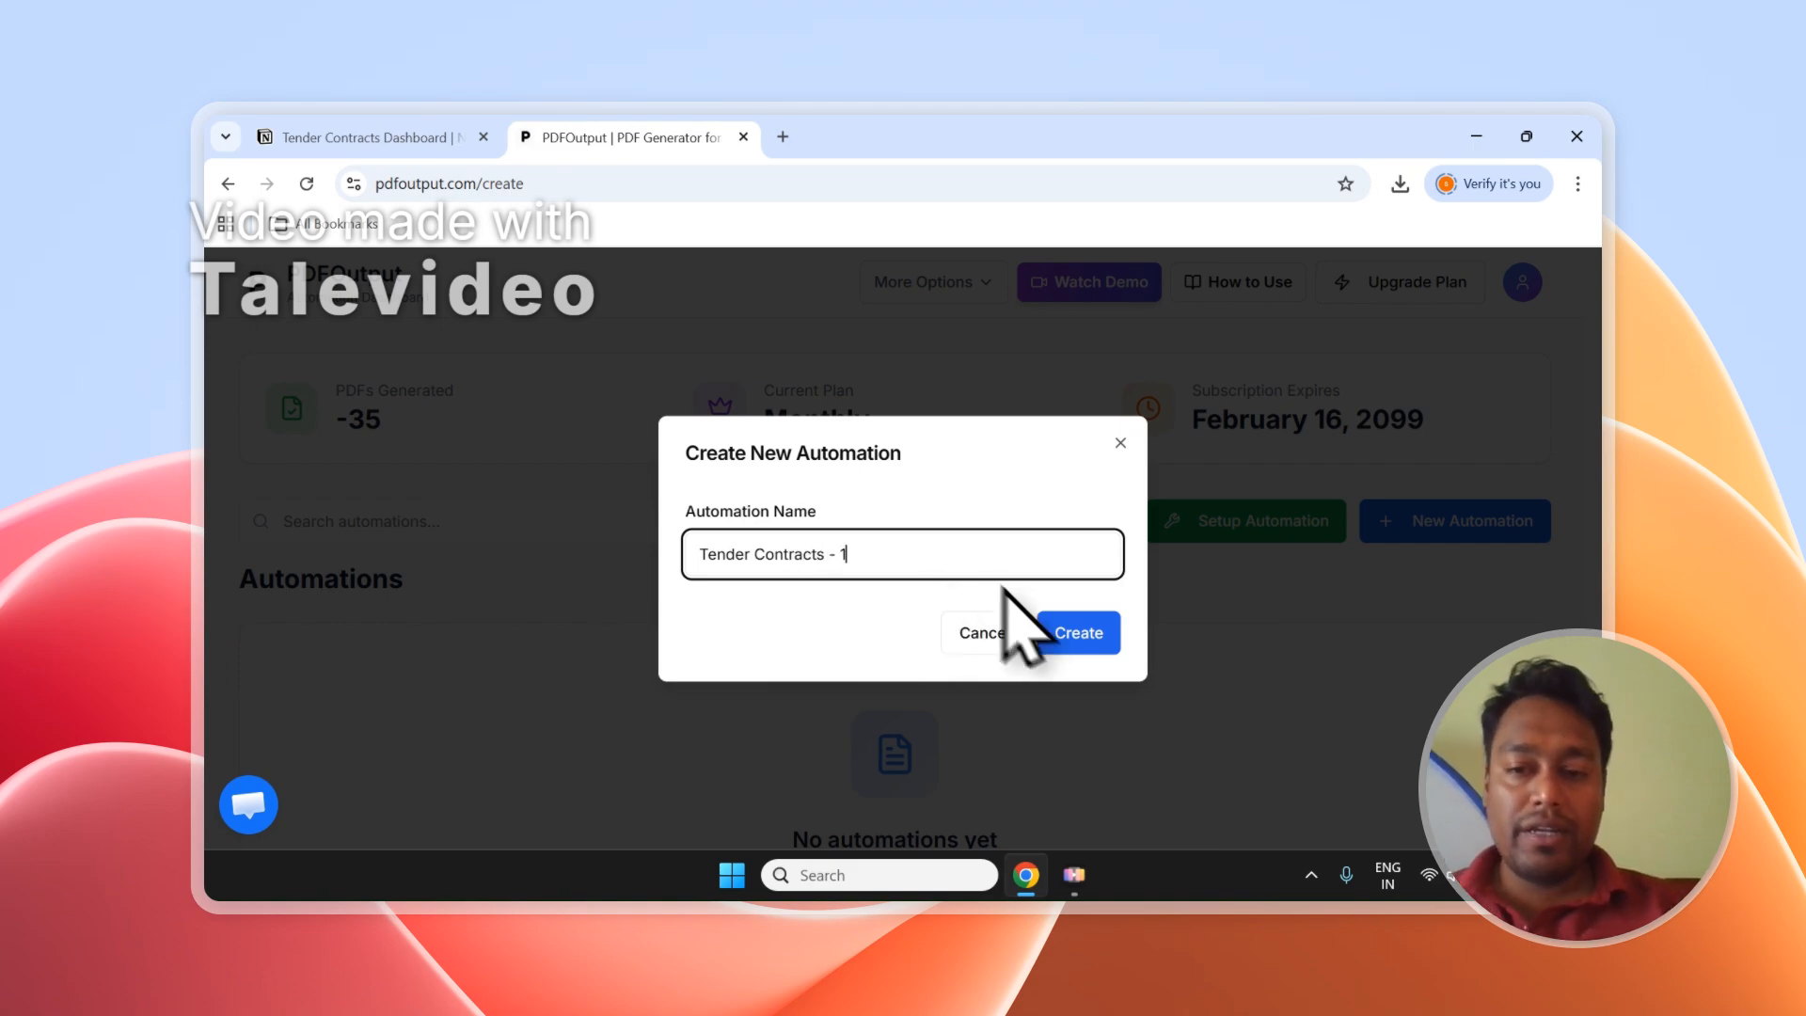
click(1078, 632)
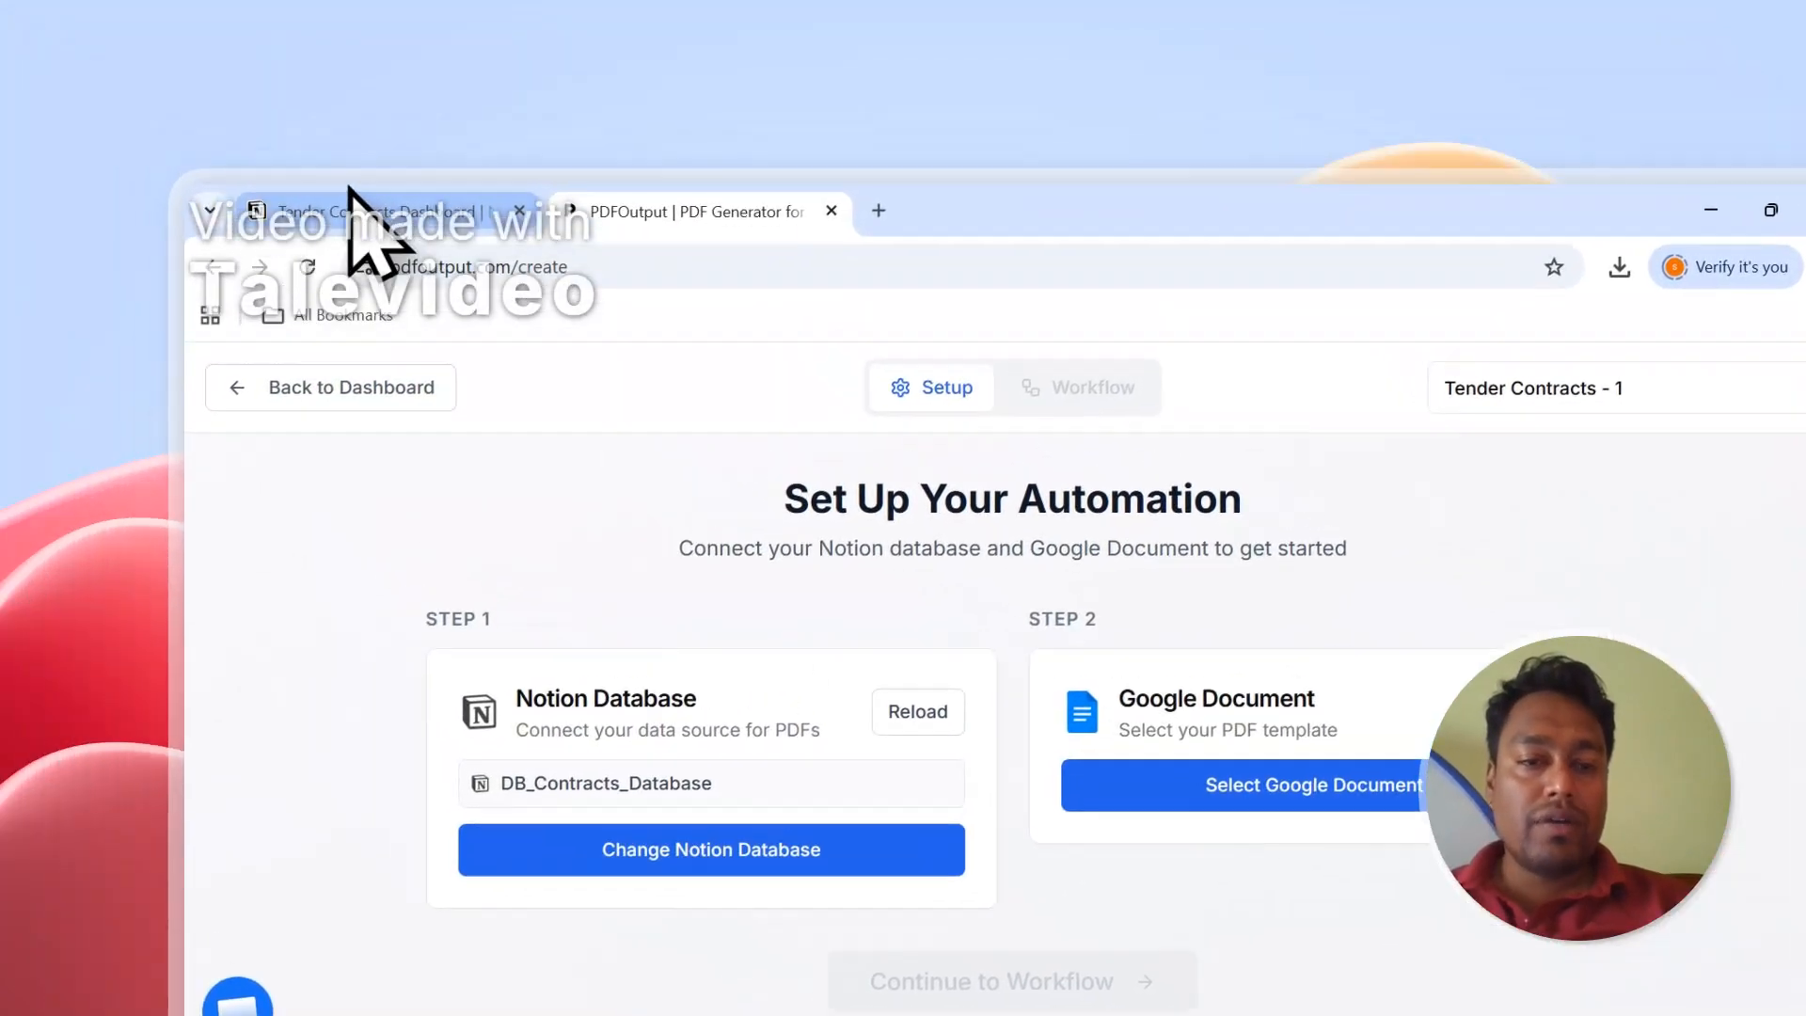
Go to the Tender Contracts Dashboard and scroll across the DB_Contracts_Database table.
click(407, 213)
scroll(767, 687, up, 3)
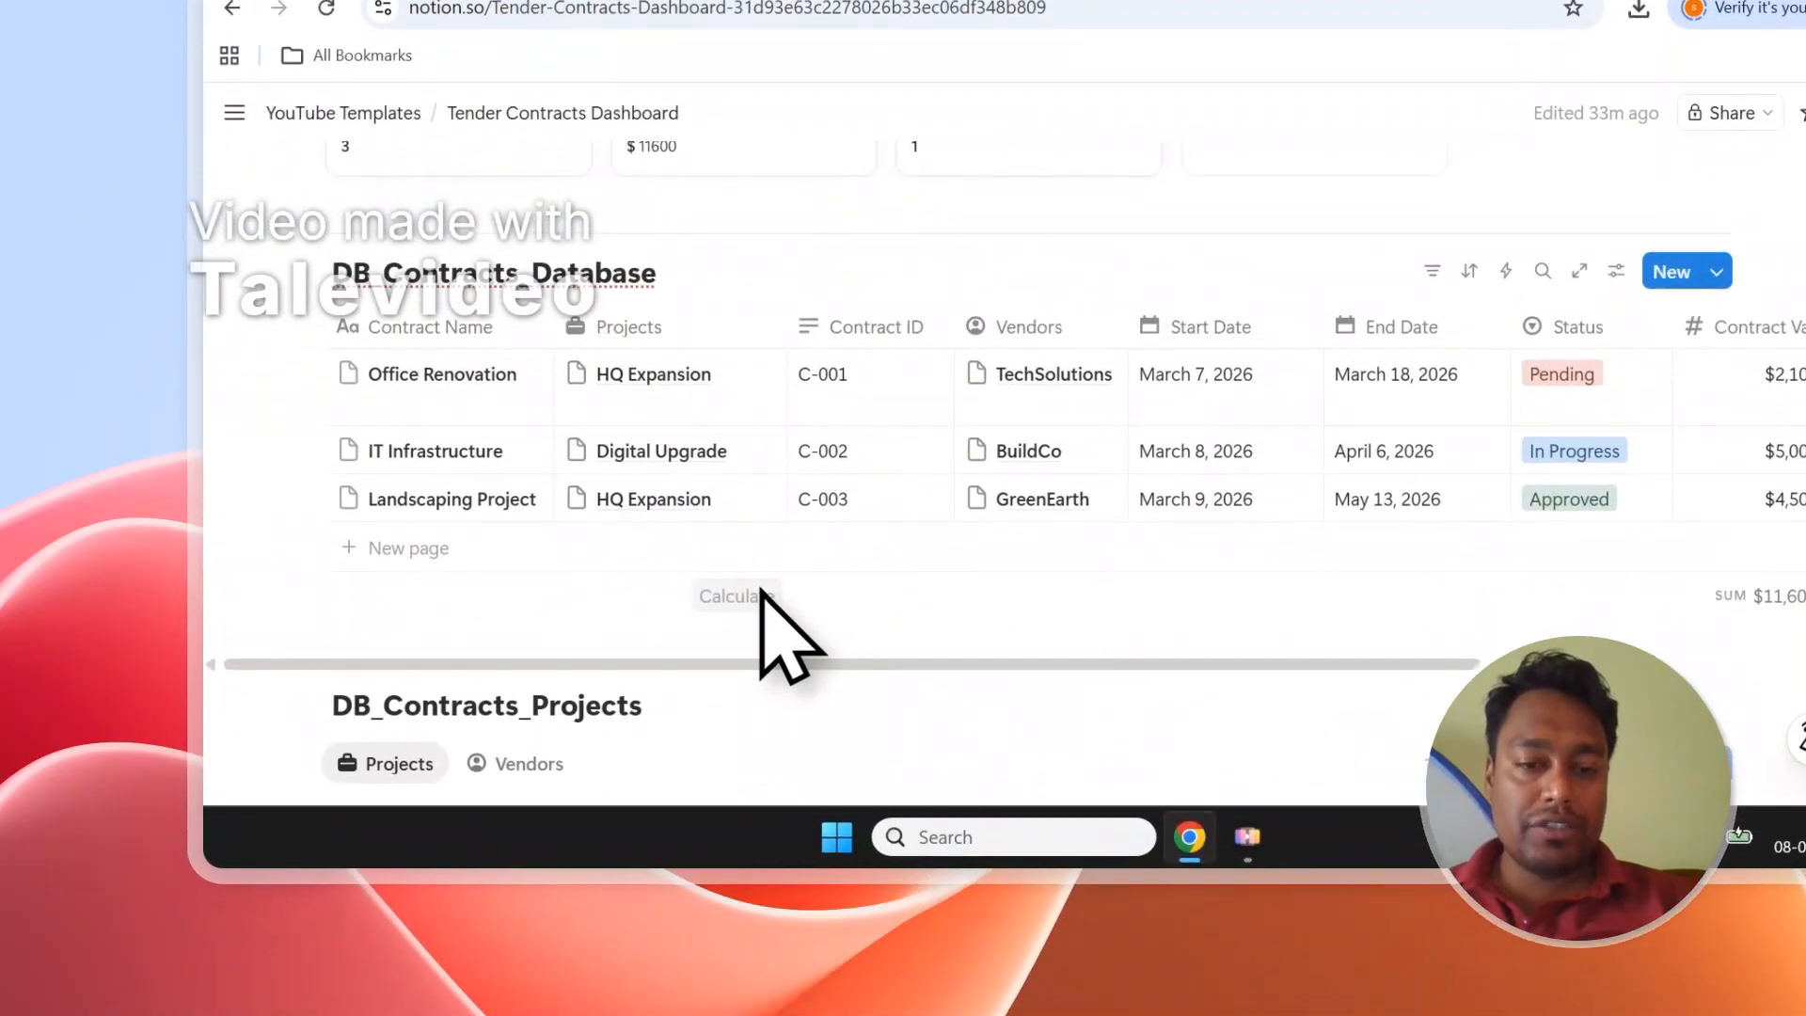
drag(696, 659, 1238, 660)
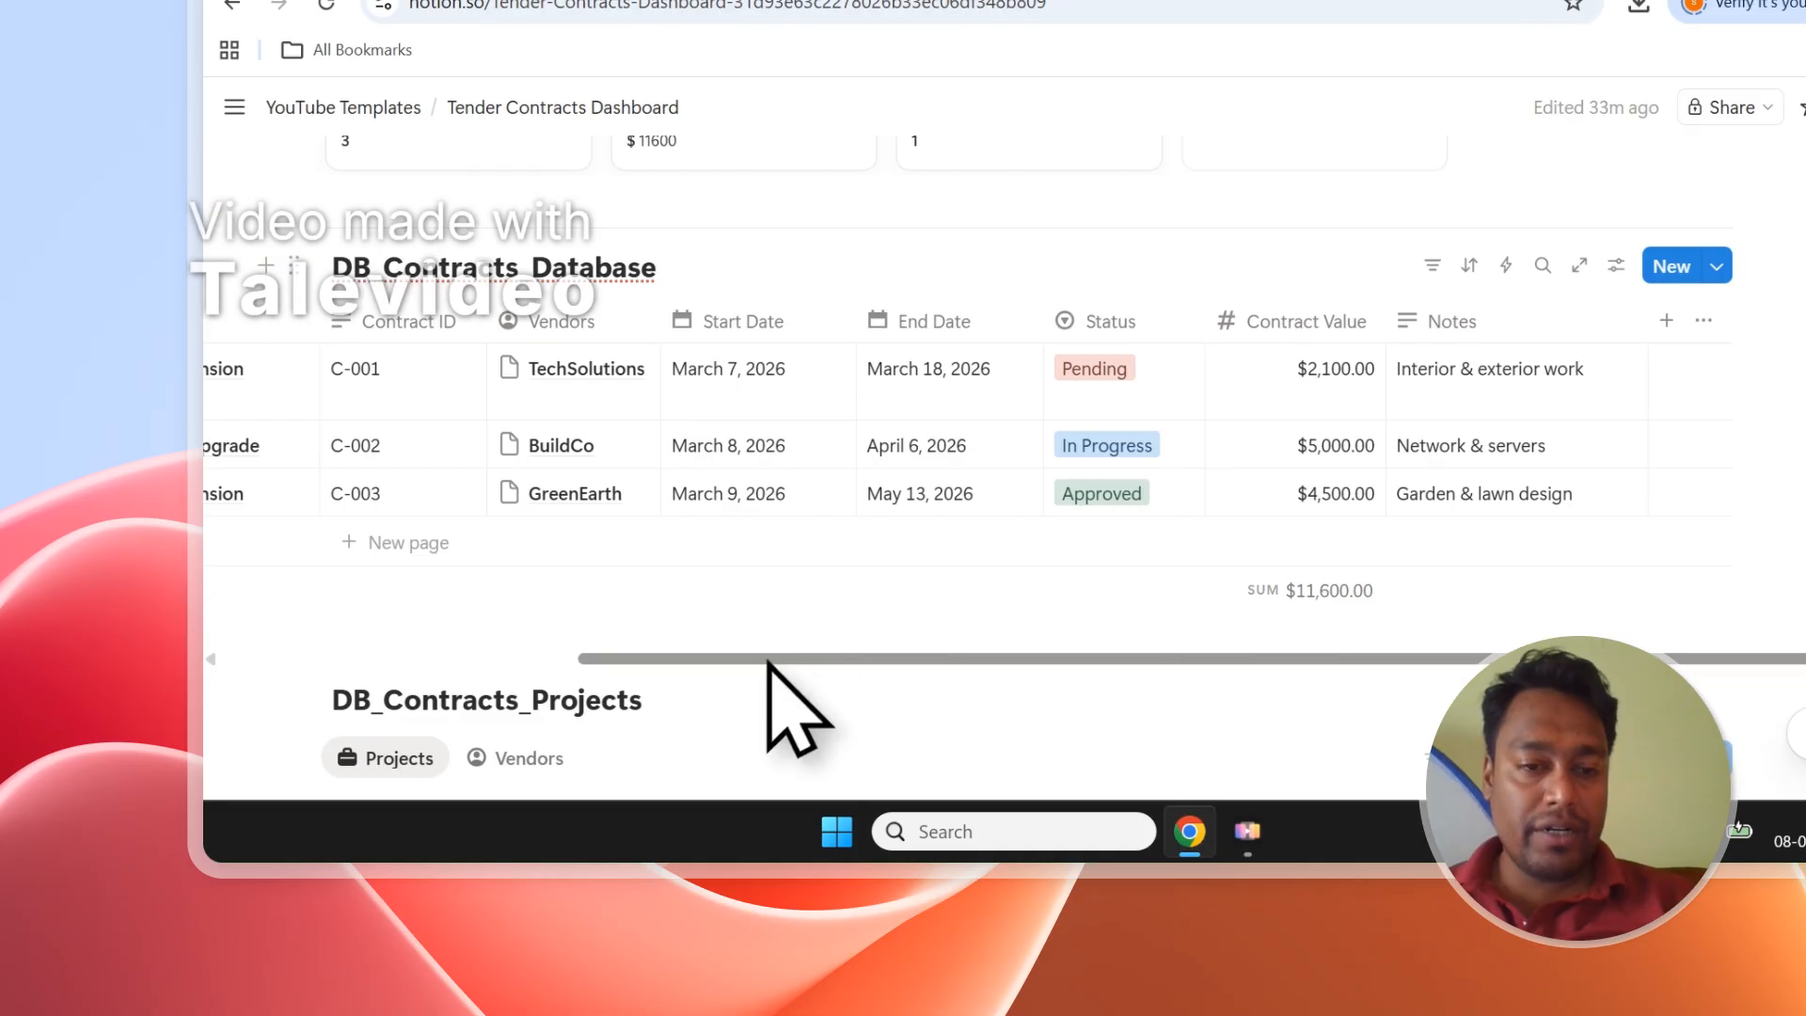
drag(765, 663, 569, 649)
drag(958, 644, 358, 627)
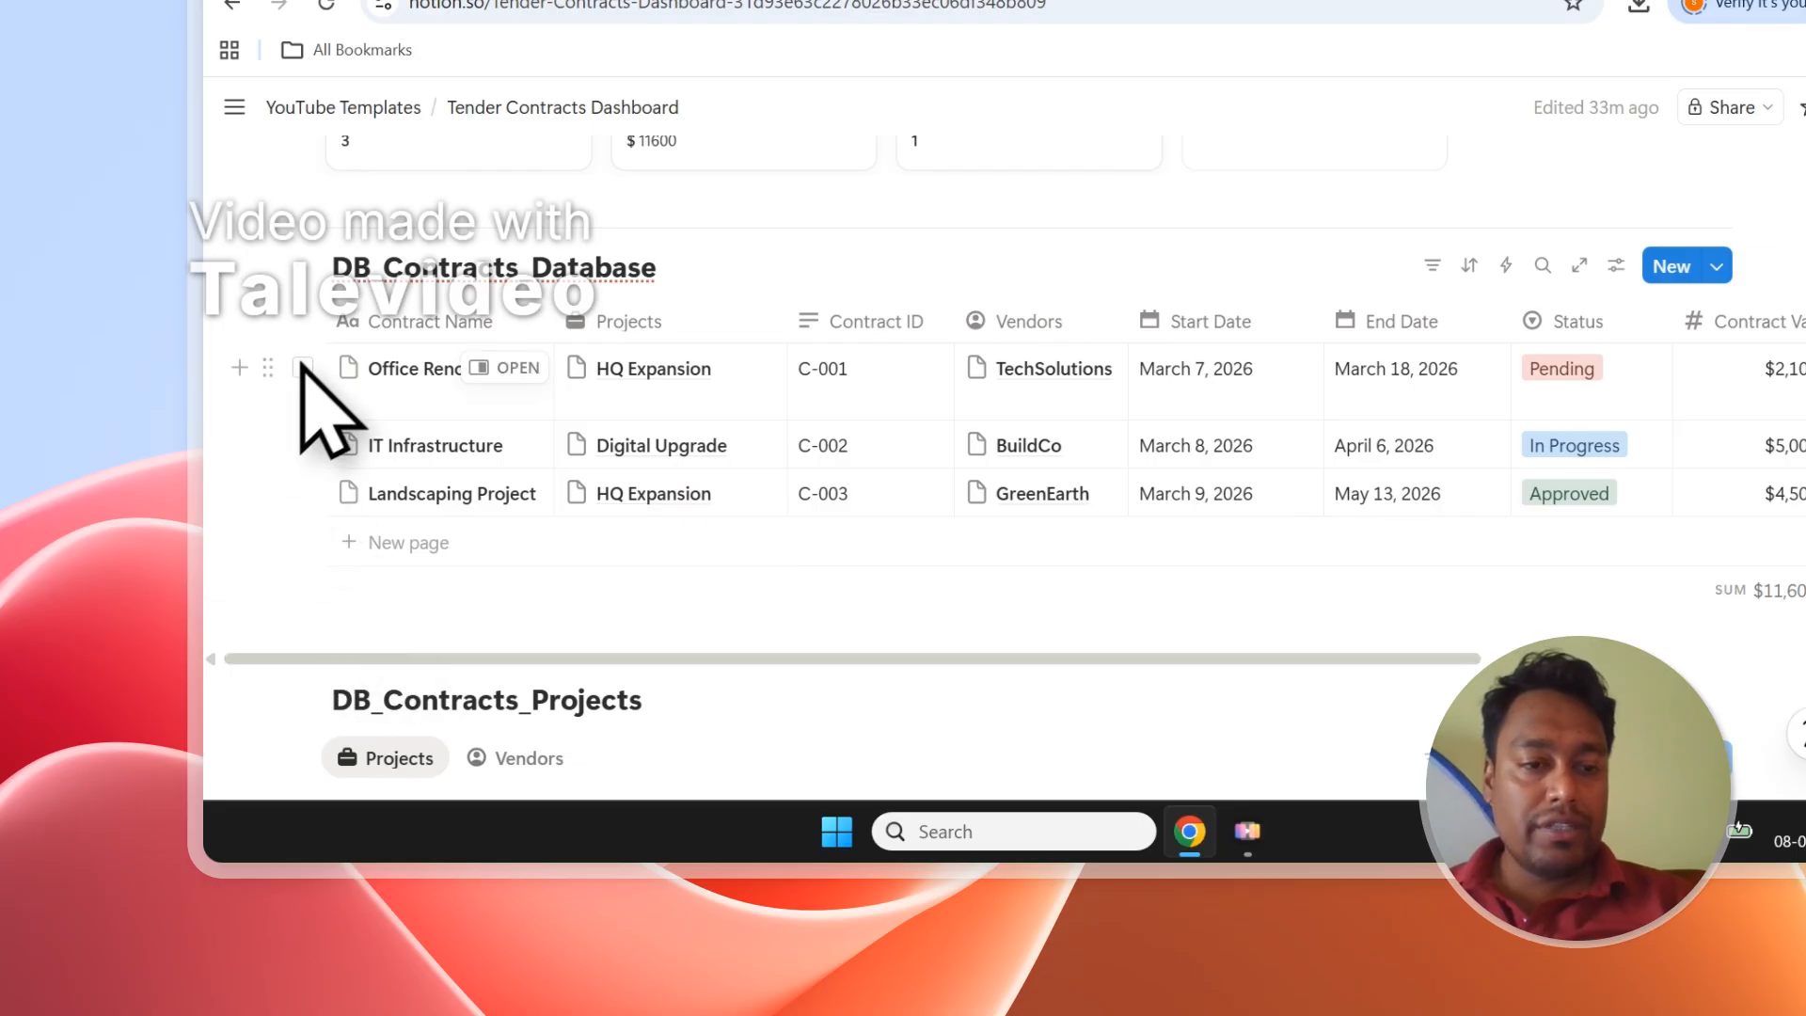
Tick and untick the contract row checkboxes, then check PDFOutput and return to the dashboard.
click(302, 368)
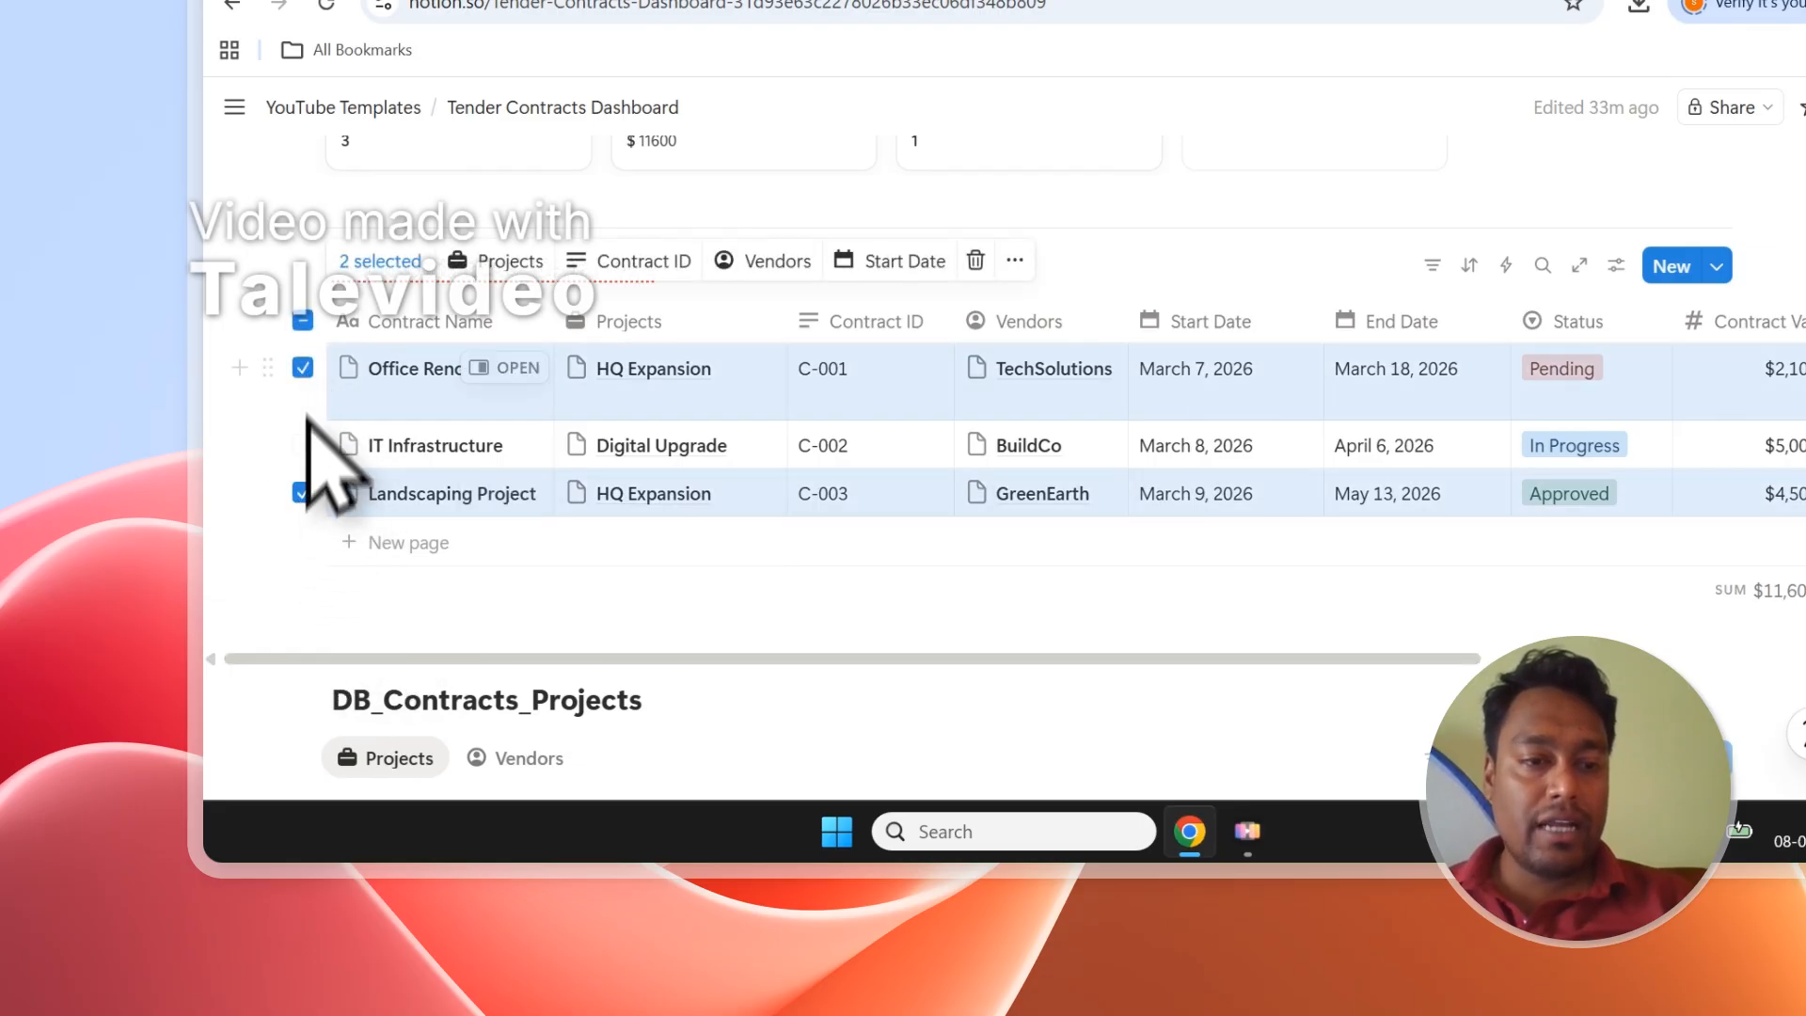
click(302, 445)
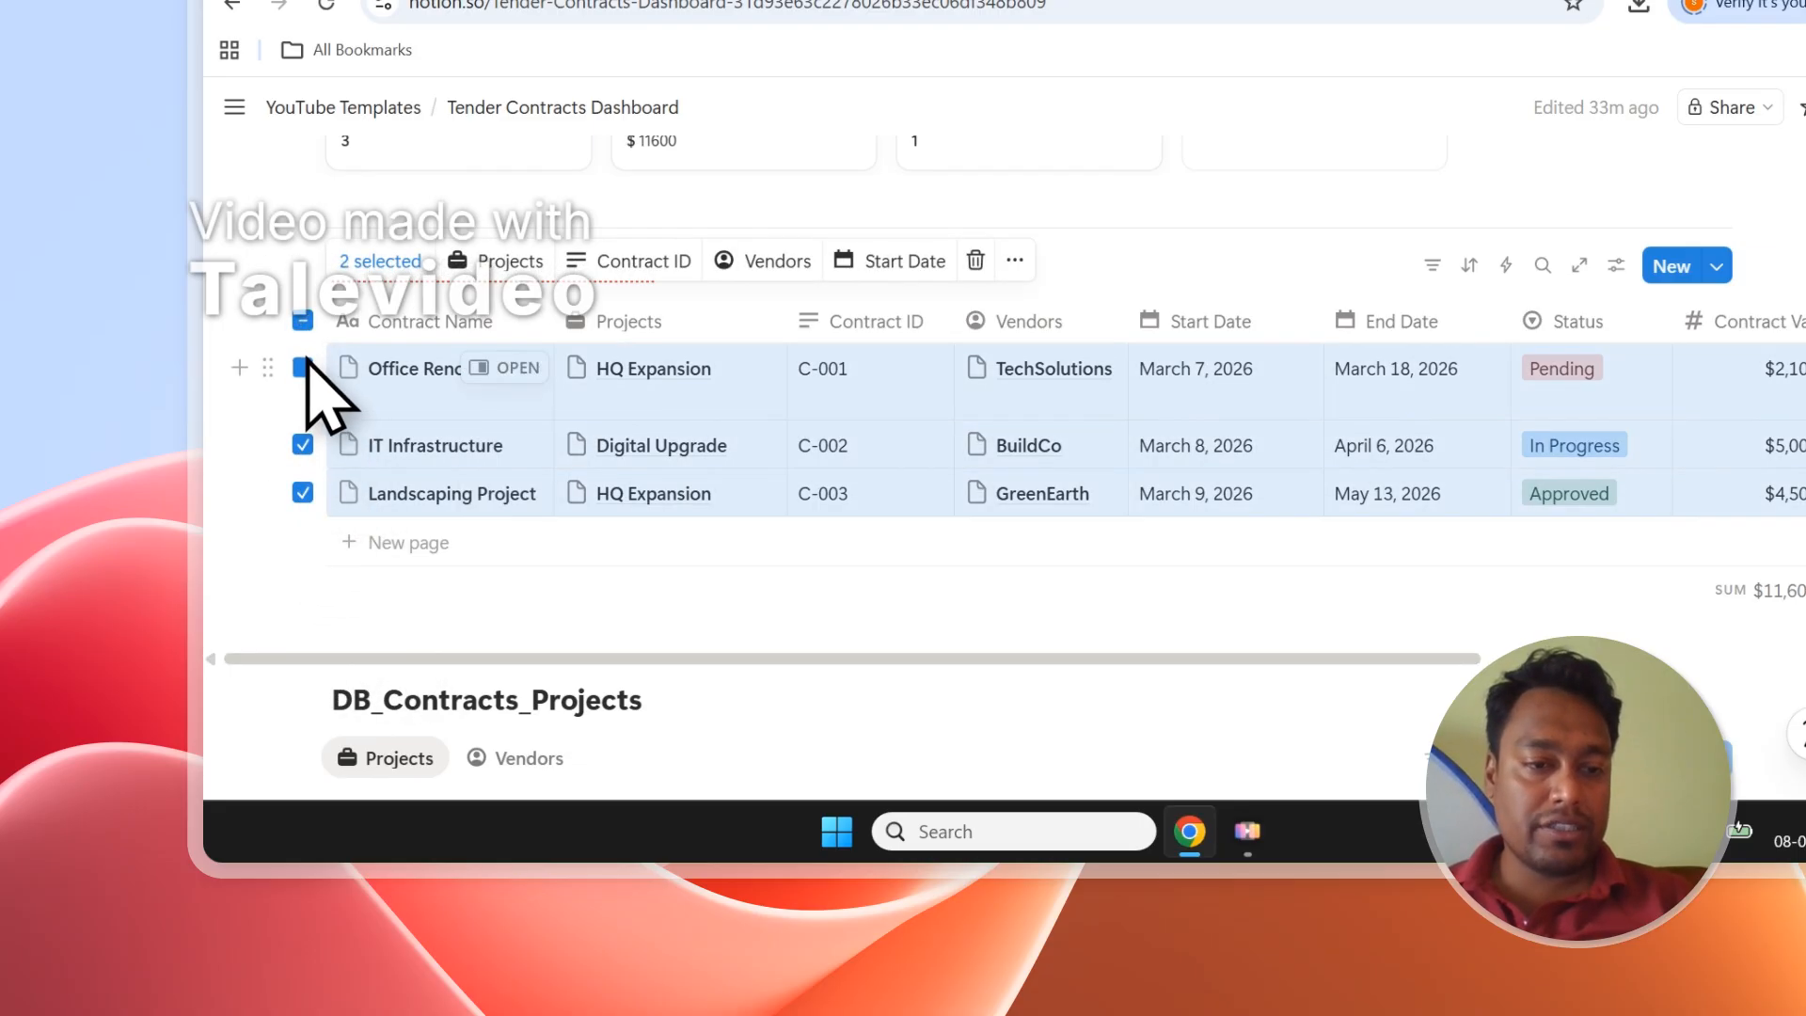
click(302, 491)
click(301, 323)
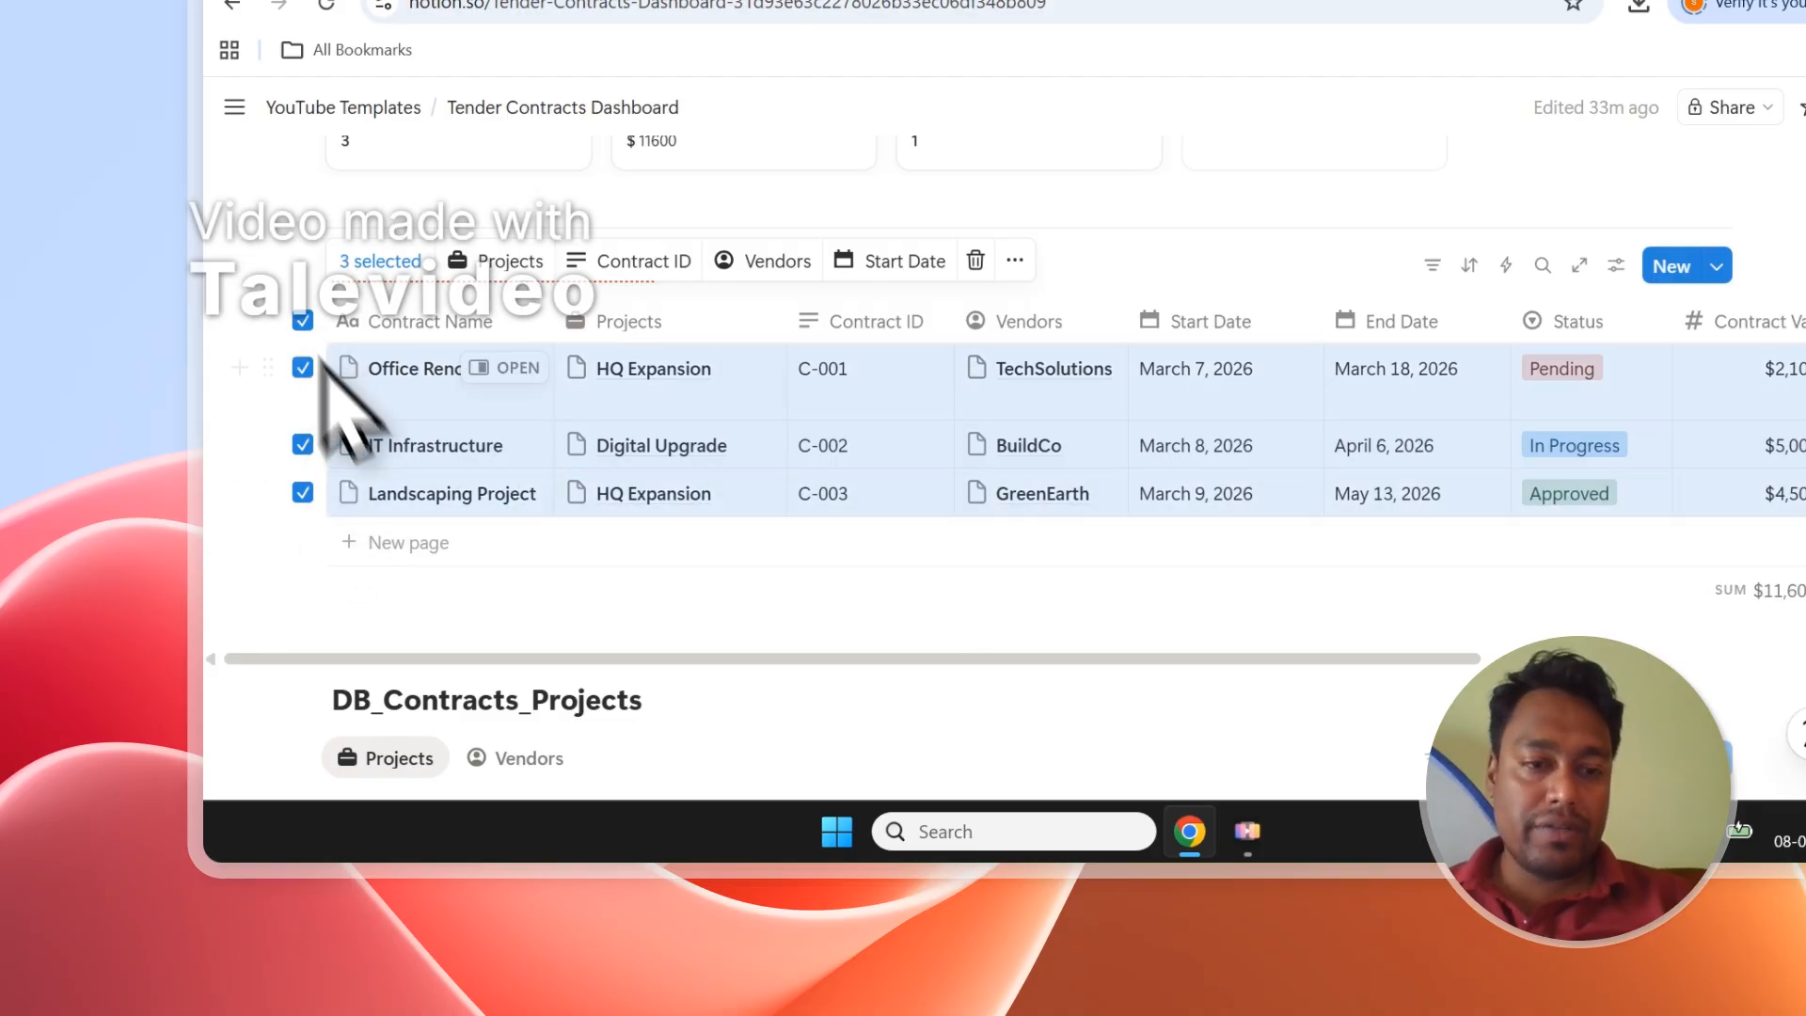
click(305, 322)
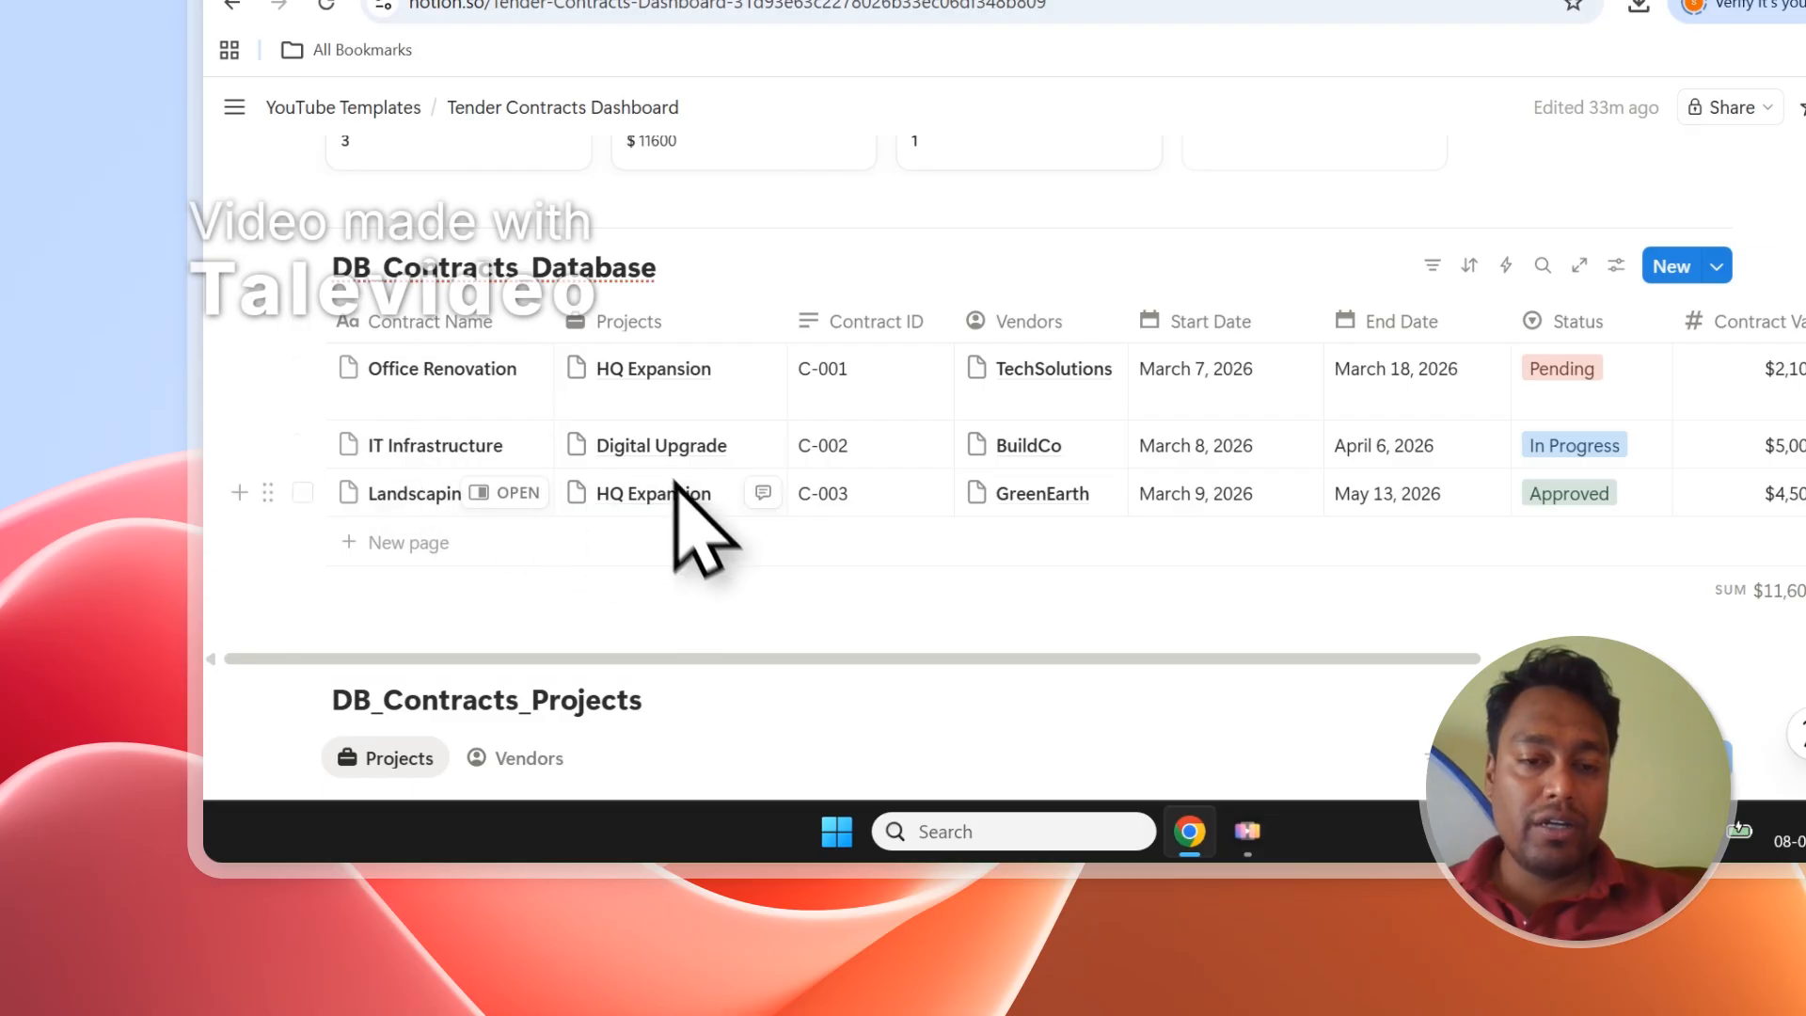
drag(658, 663, 1320, 656)
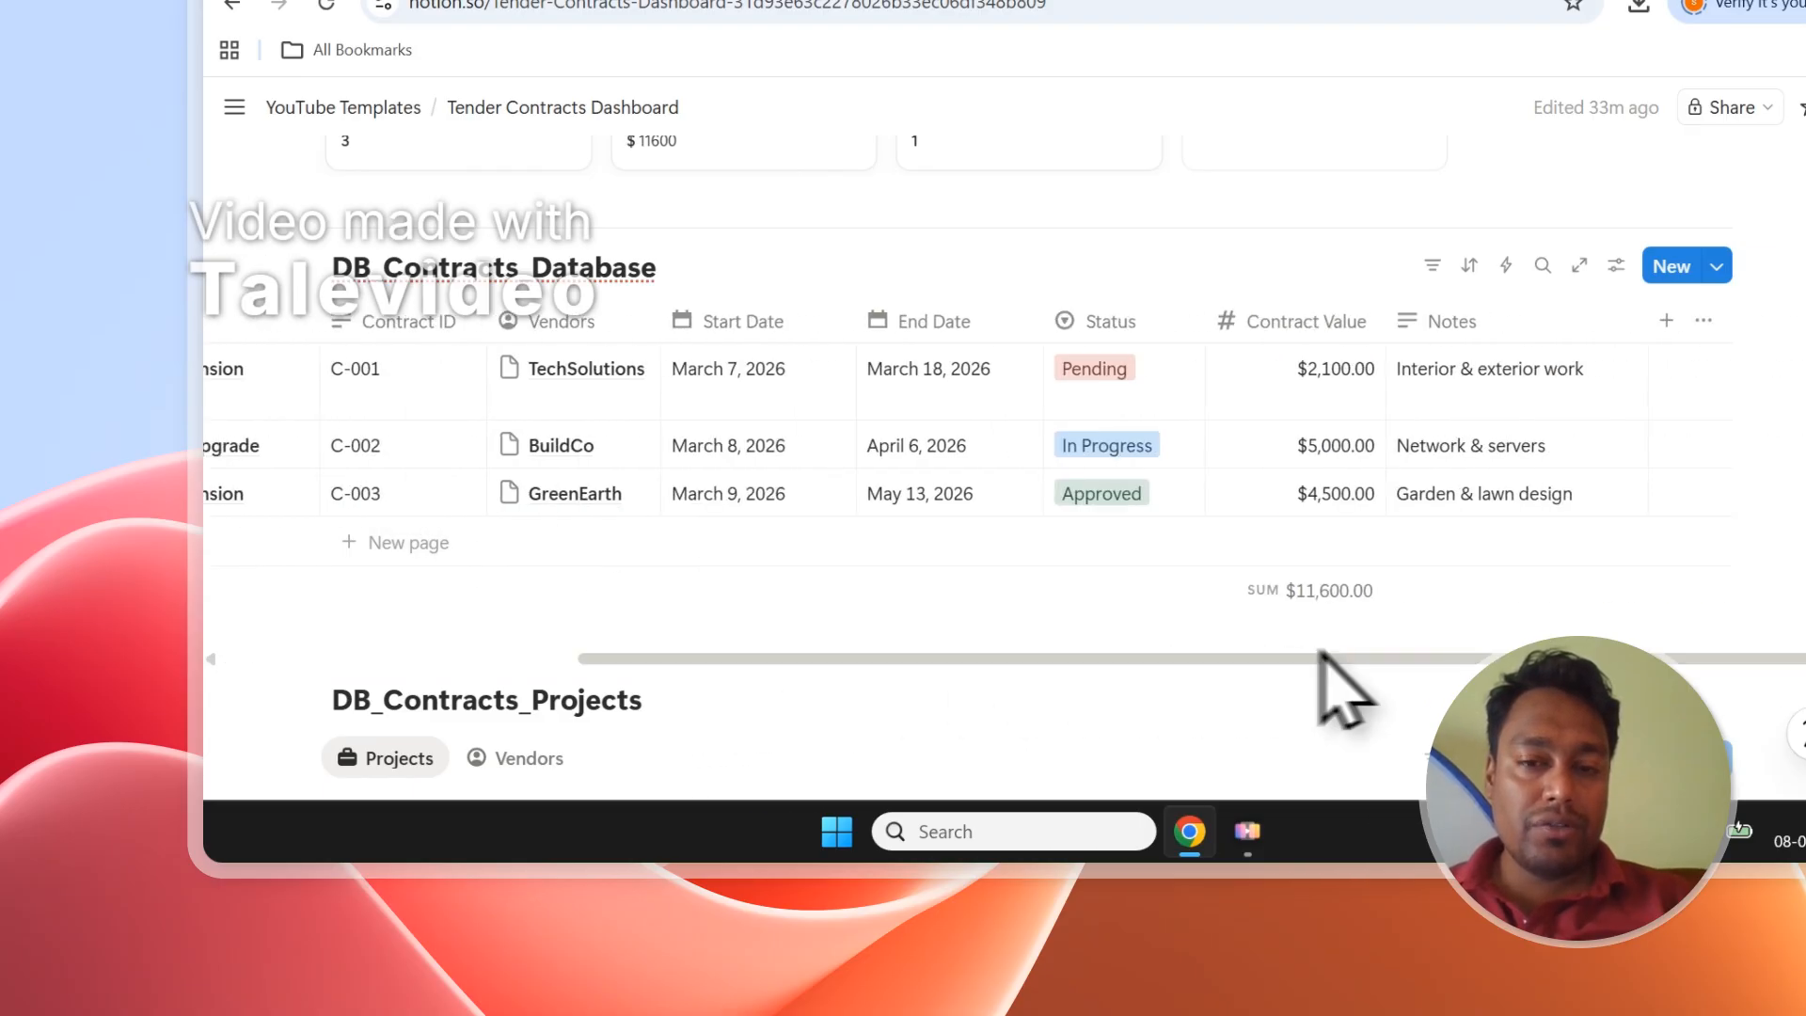
click(654, 193)
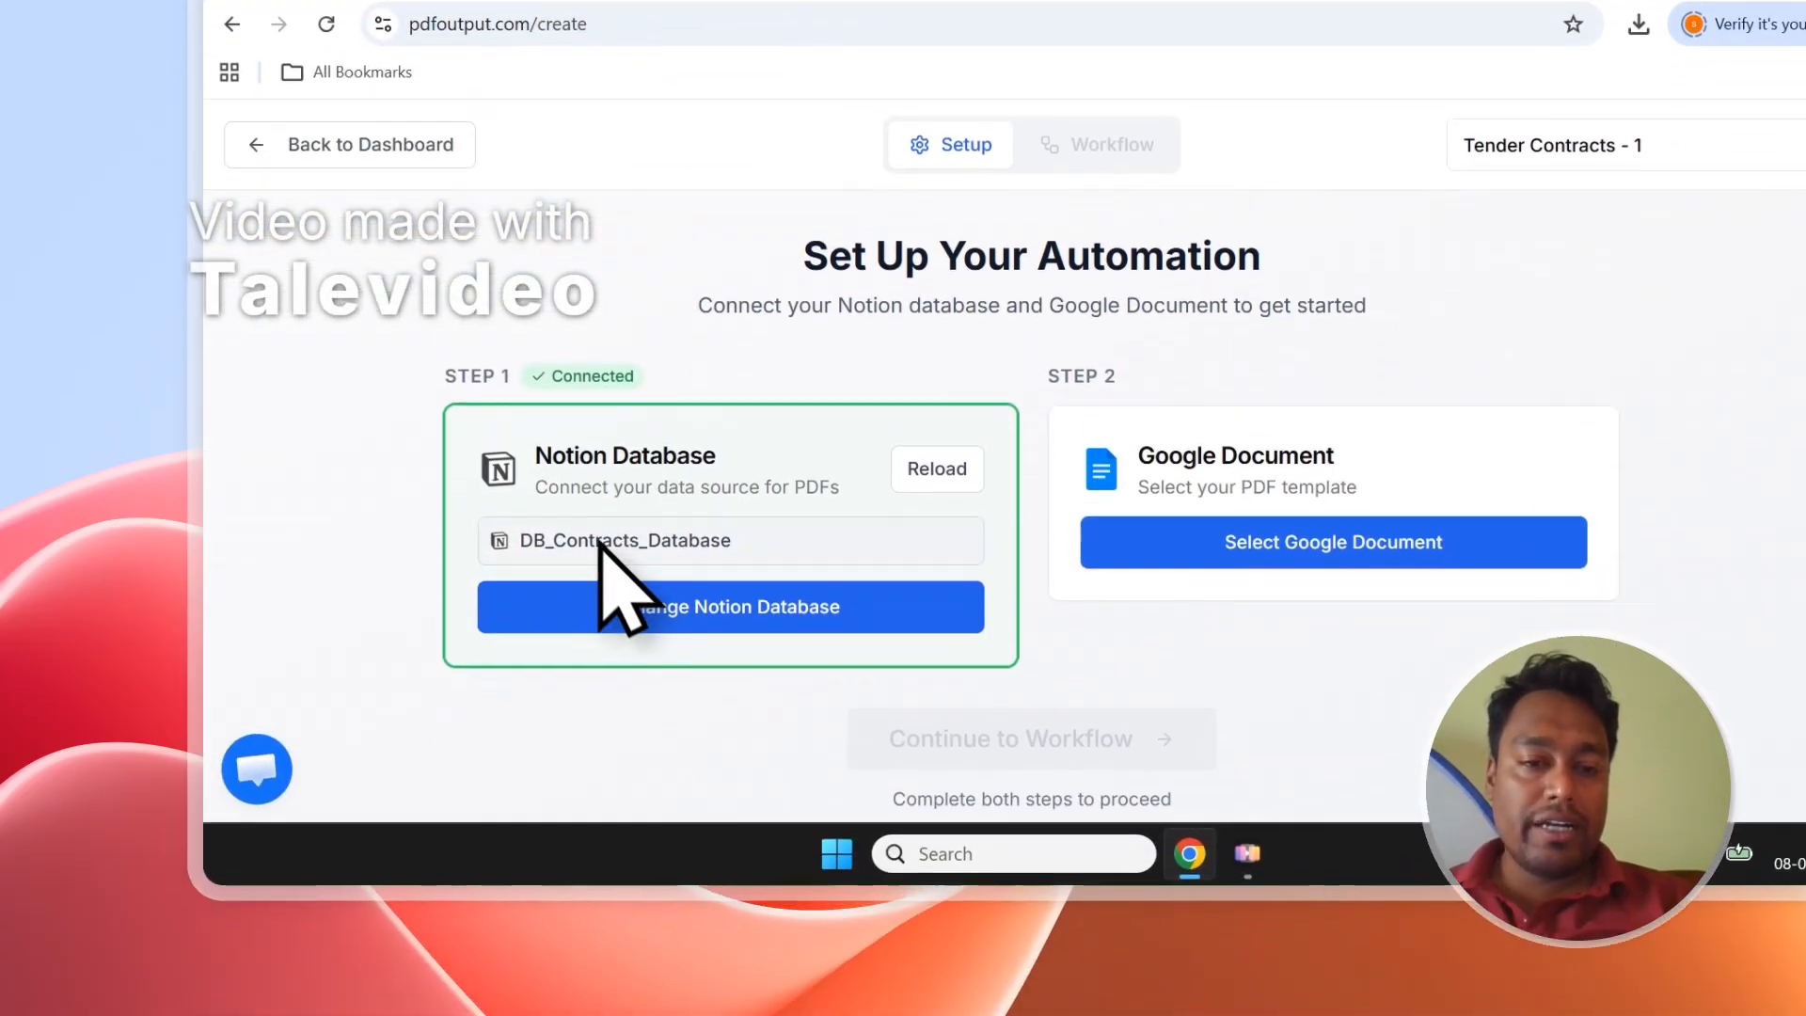
click(475, 228)
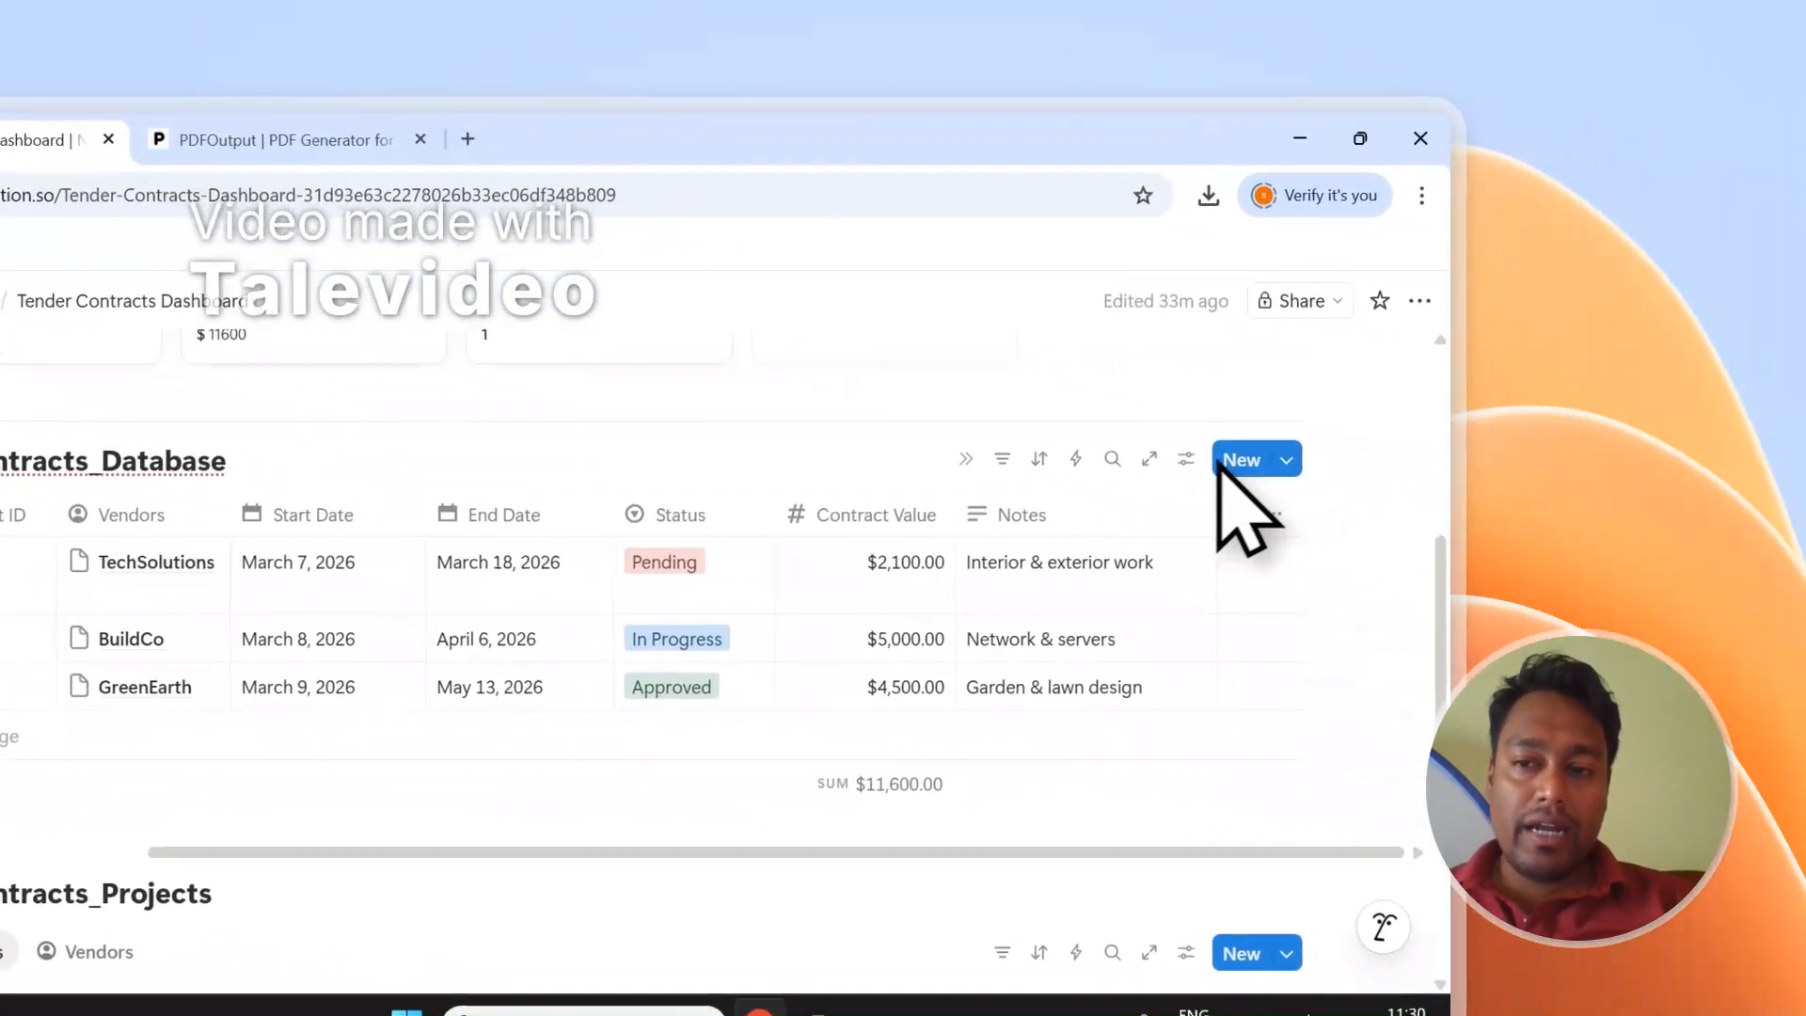
click(1187, 459)
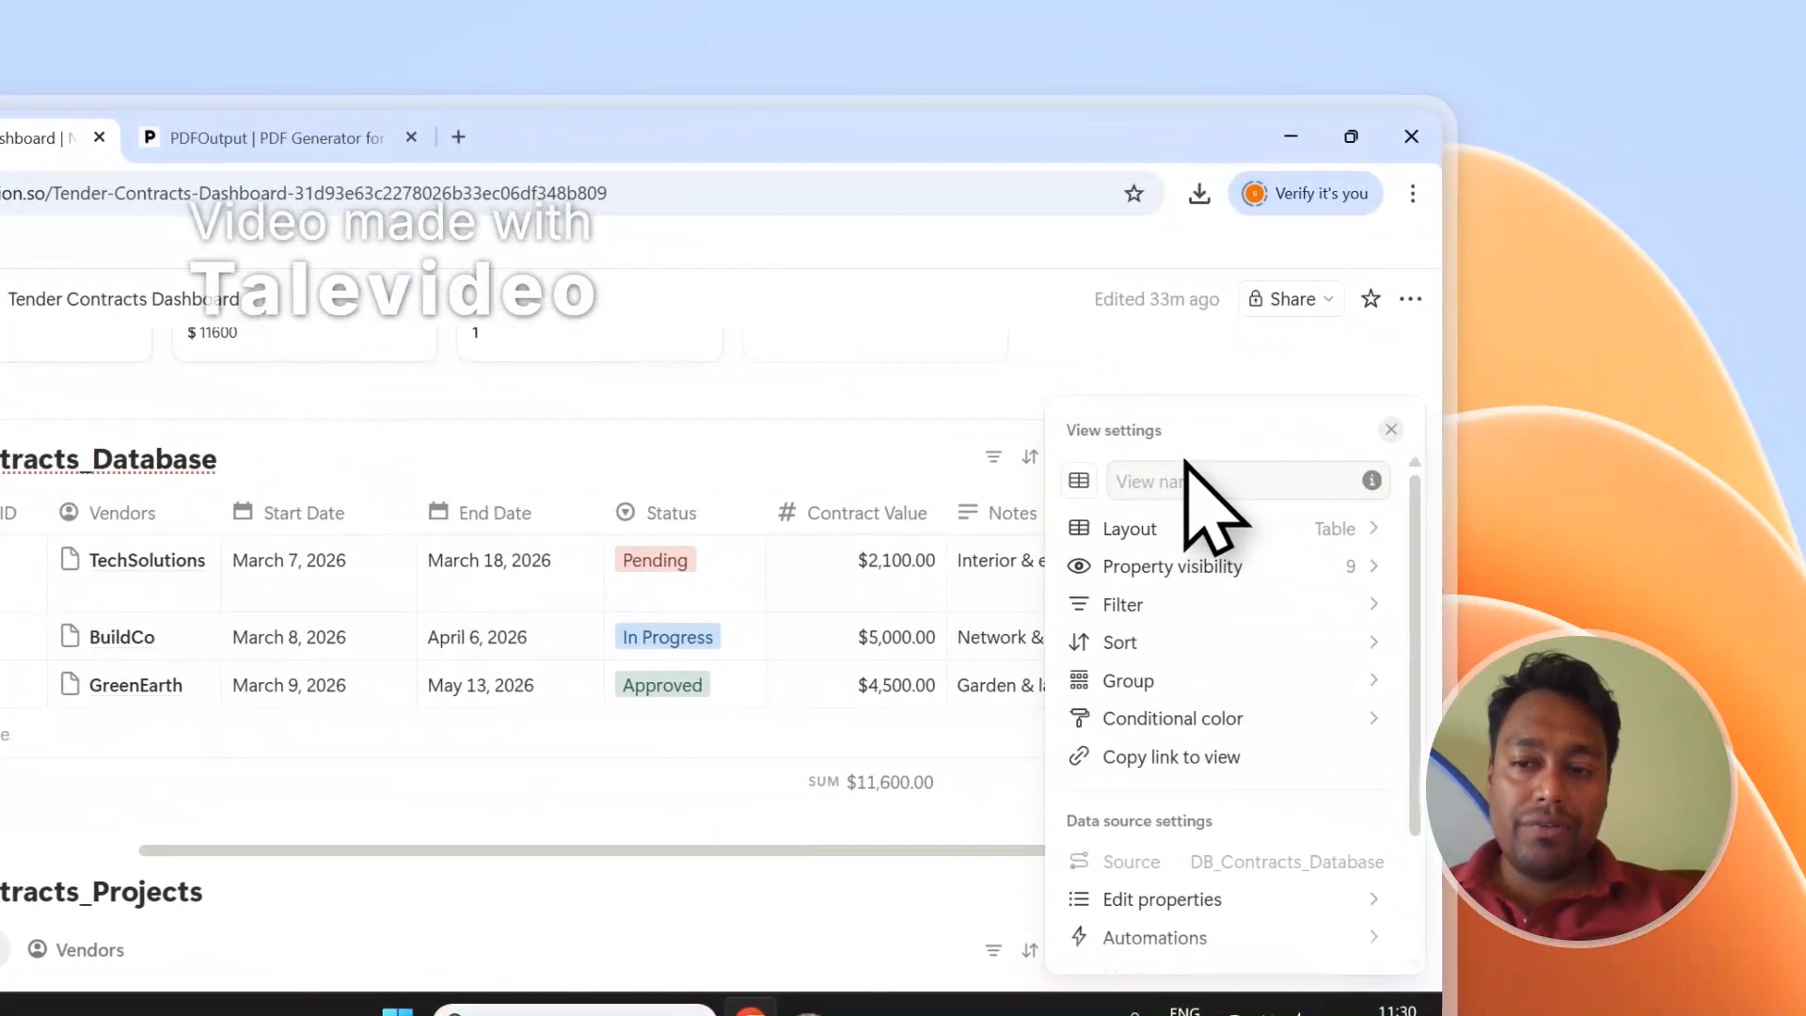
click(1187, 567)
scroll(1256, 725, down, 1)
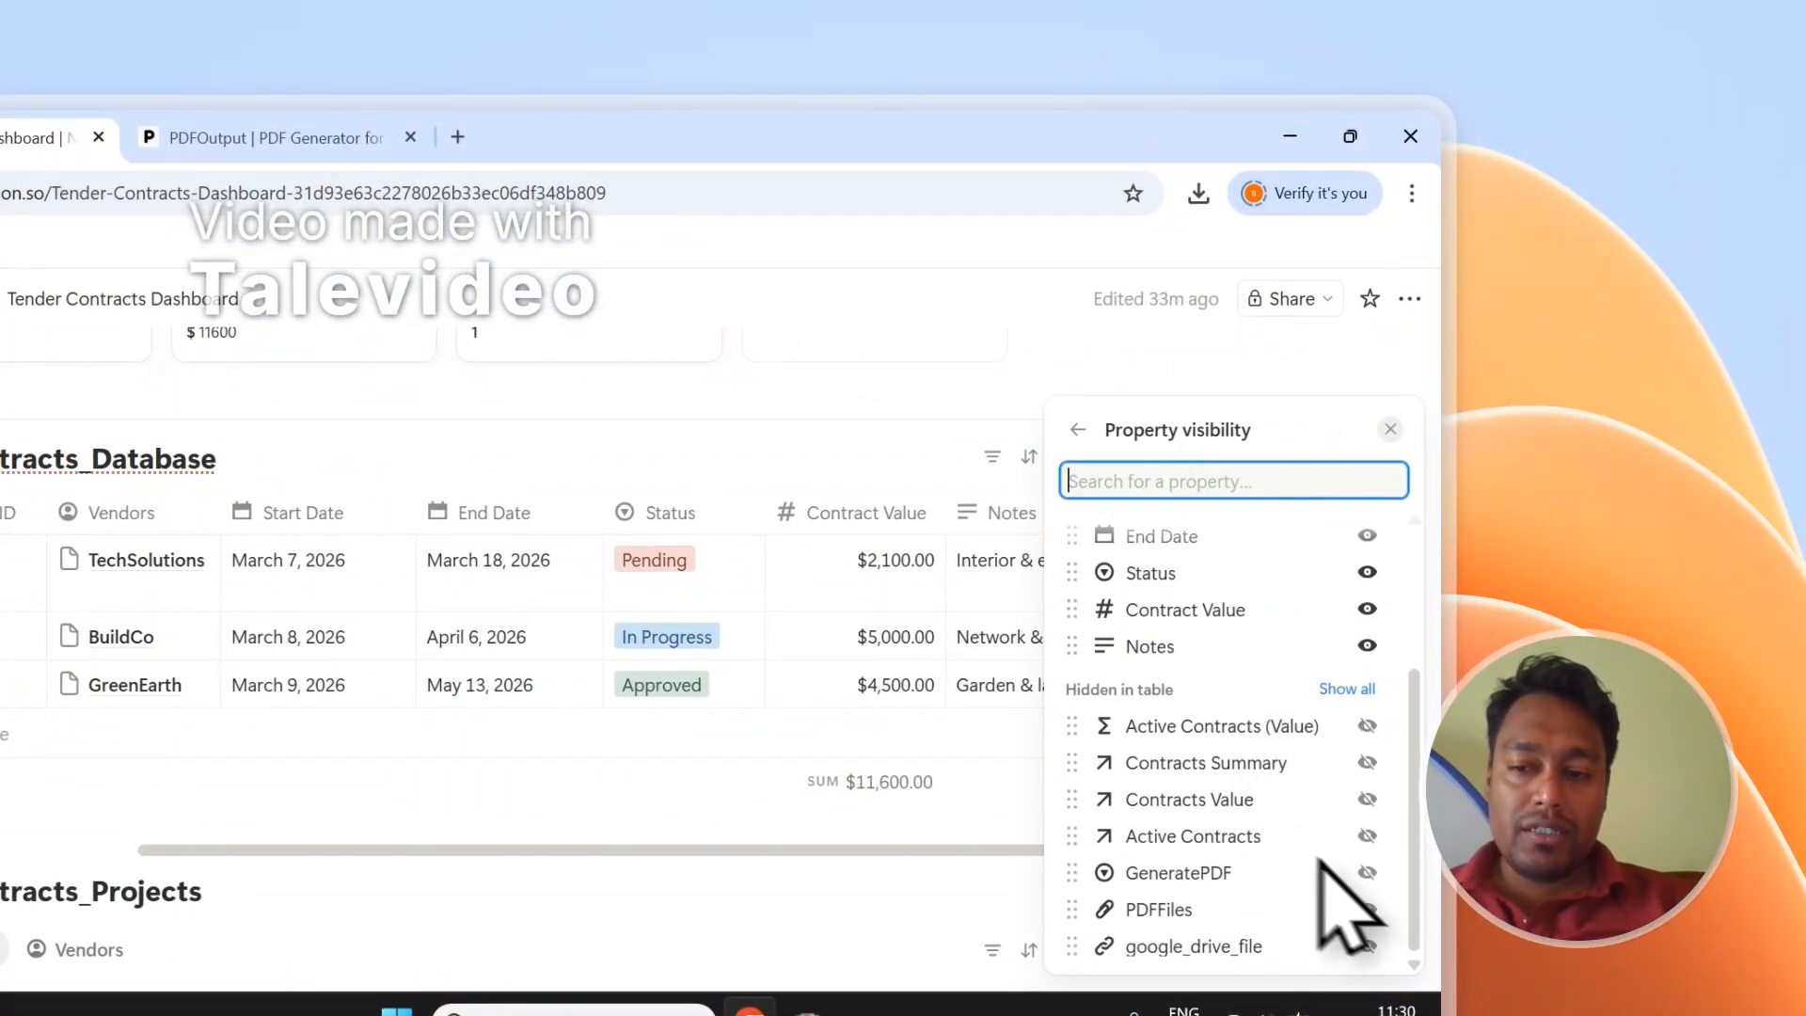
click(1366, 872)
click(1367, 908)
click(1367, 945)
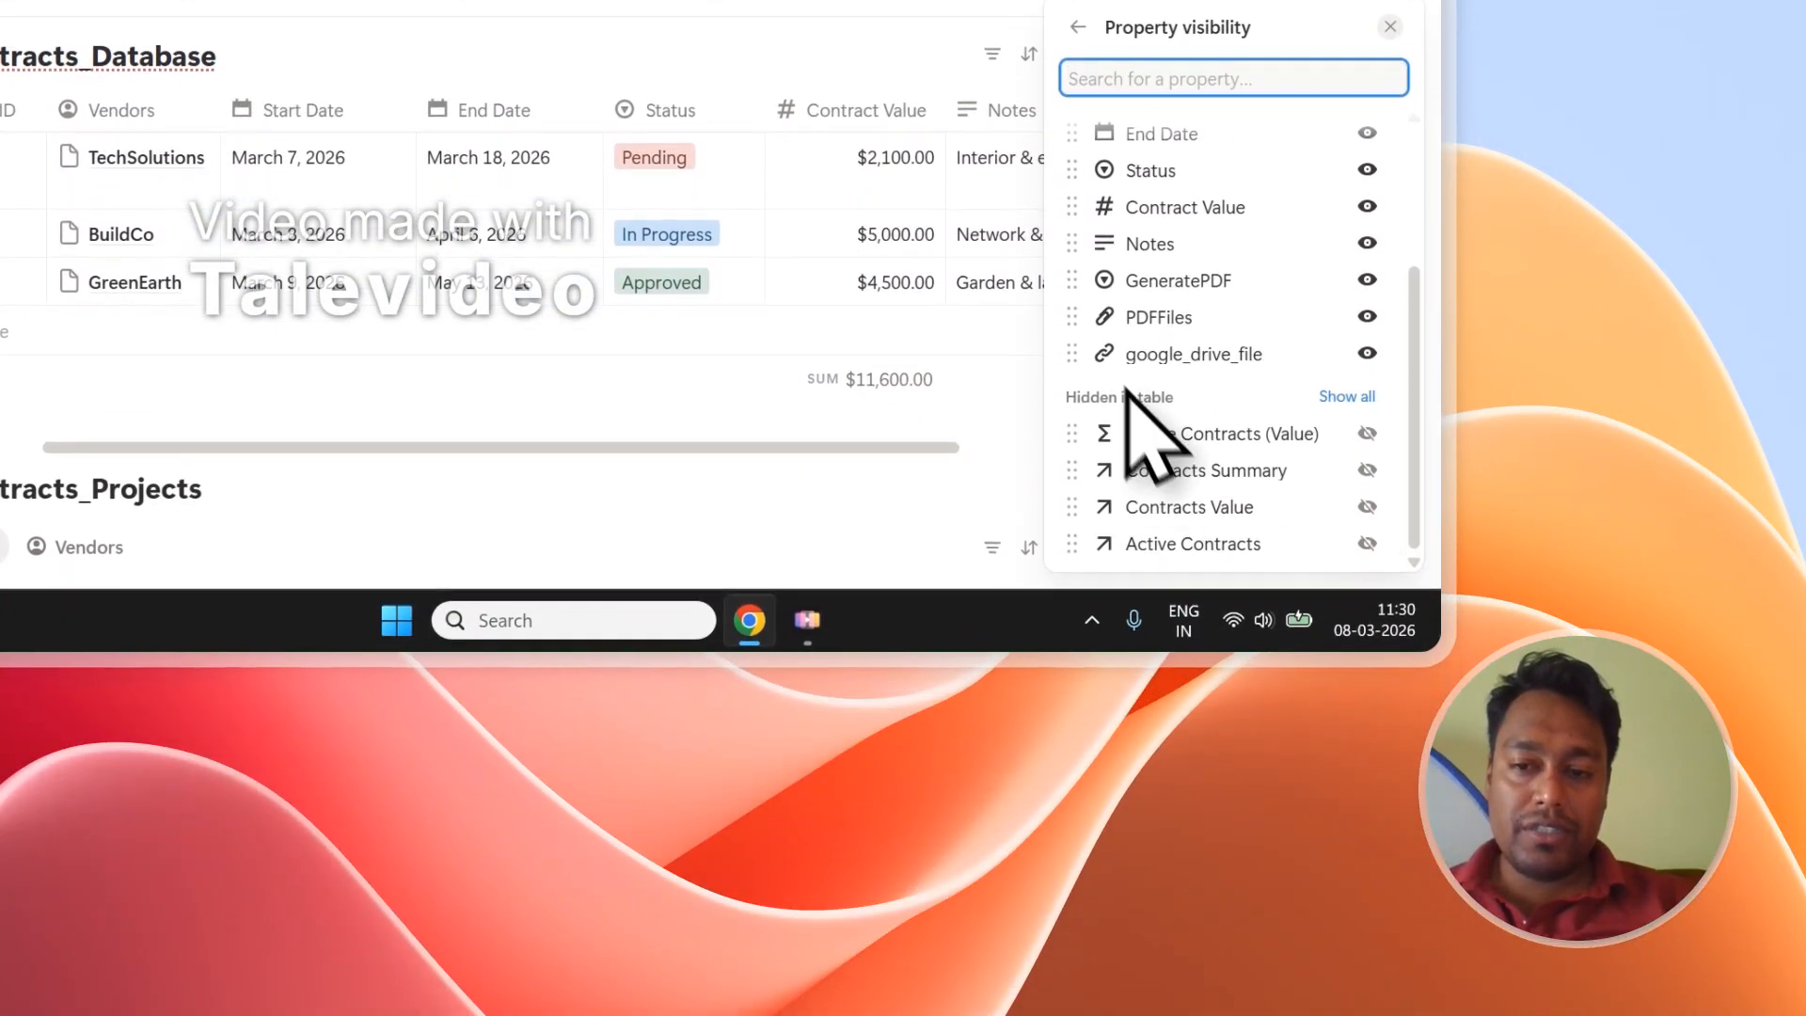
click(997, 314)
drag(947, 447, 1341, 446)
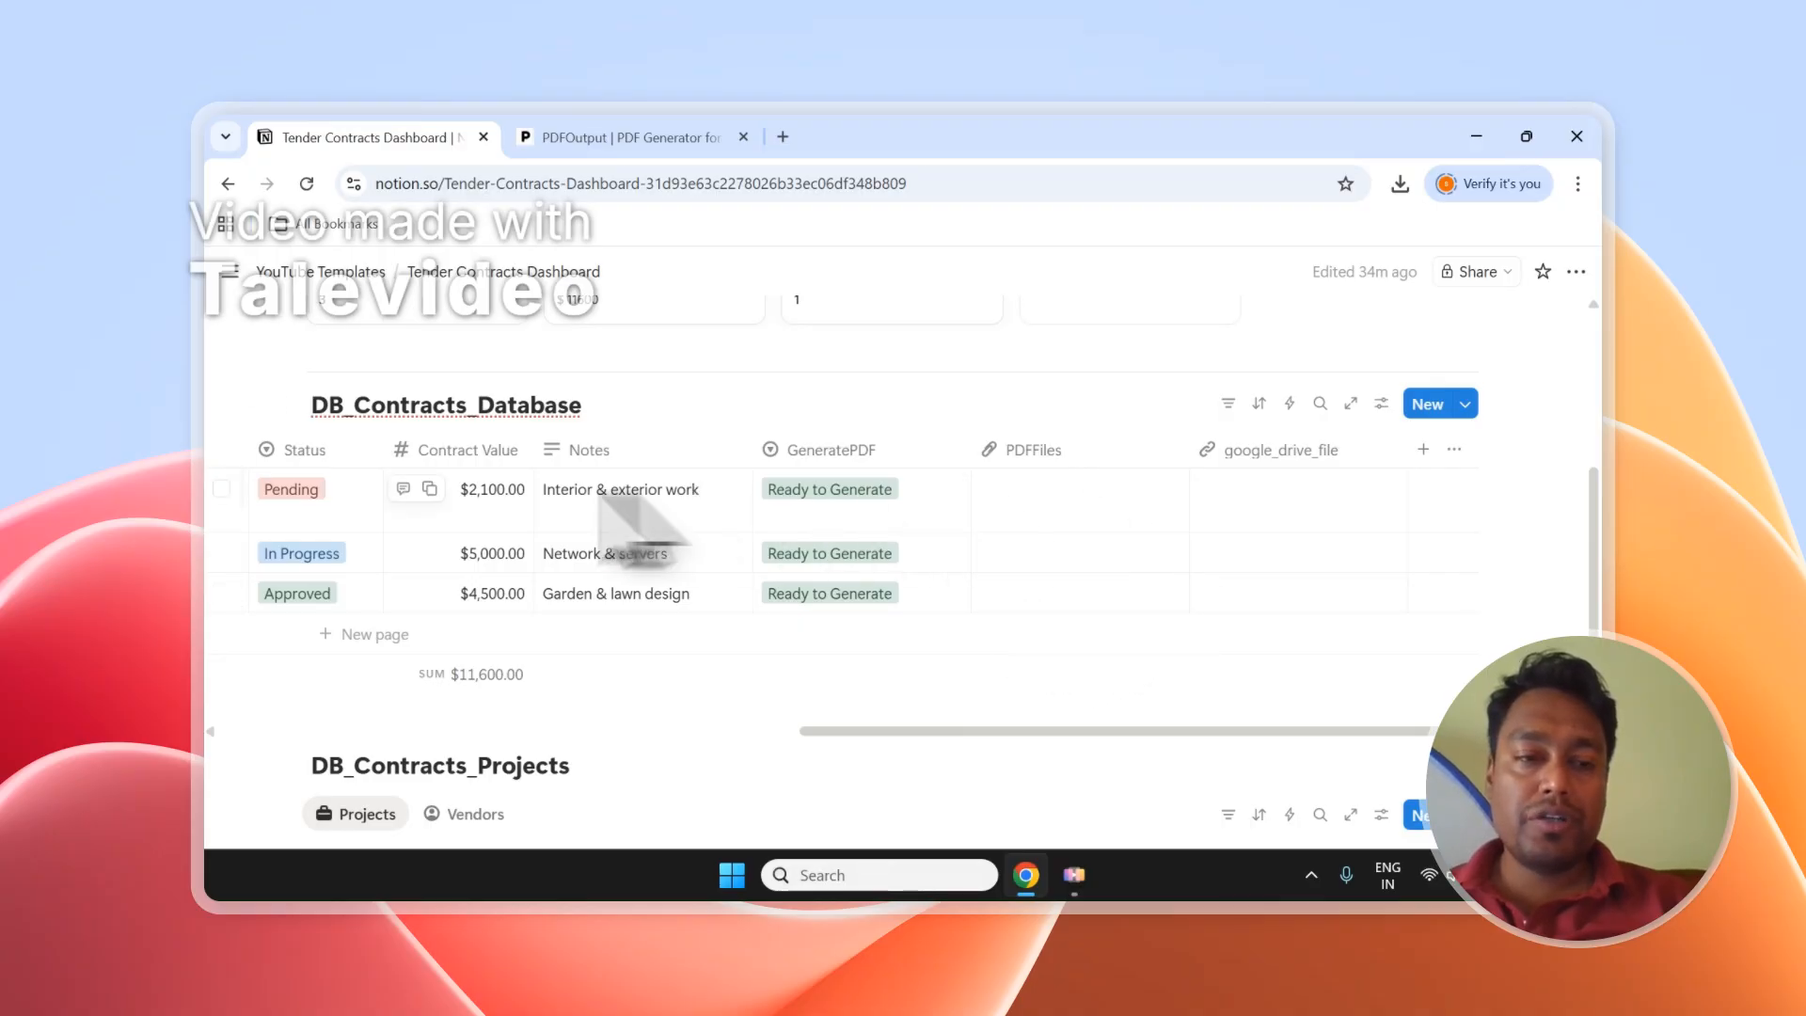
click(222, 489)
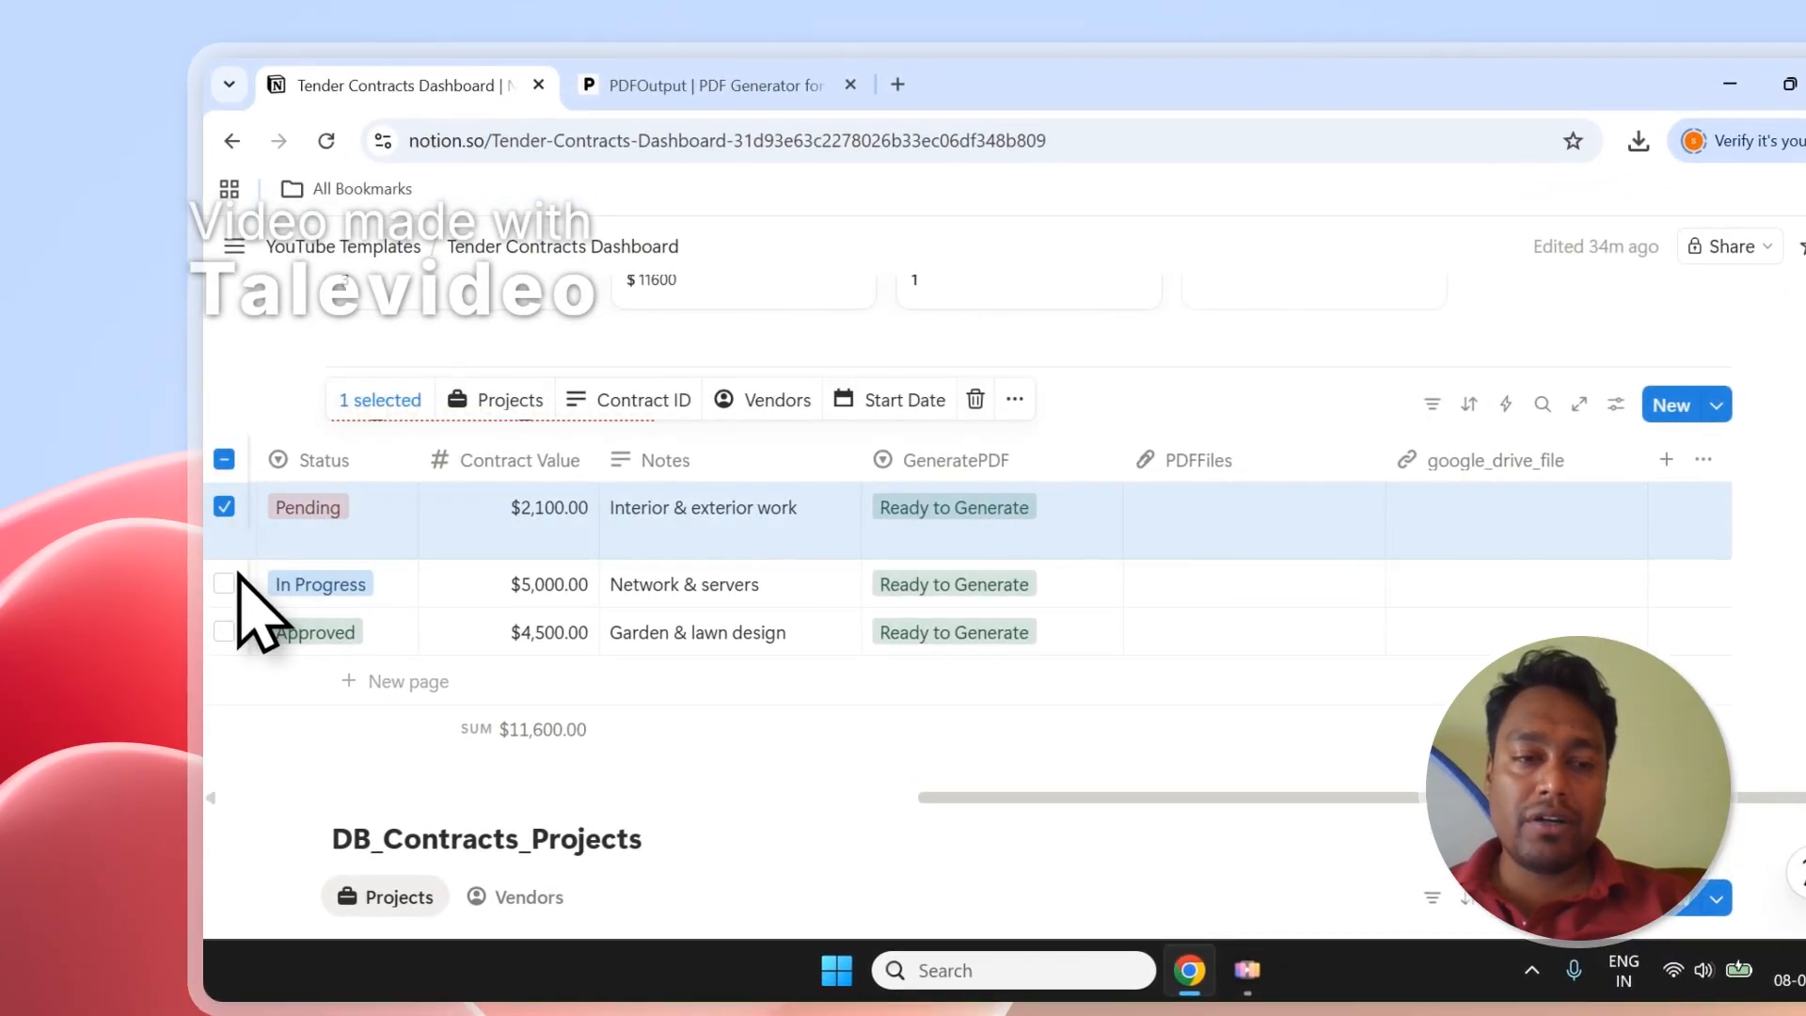
click(224, 584)
click(224, 630)
click(224, 459)
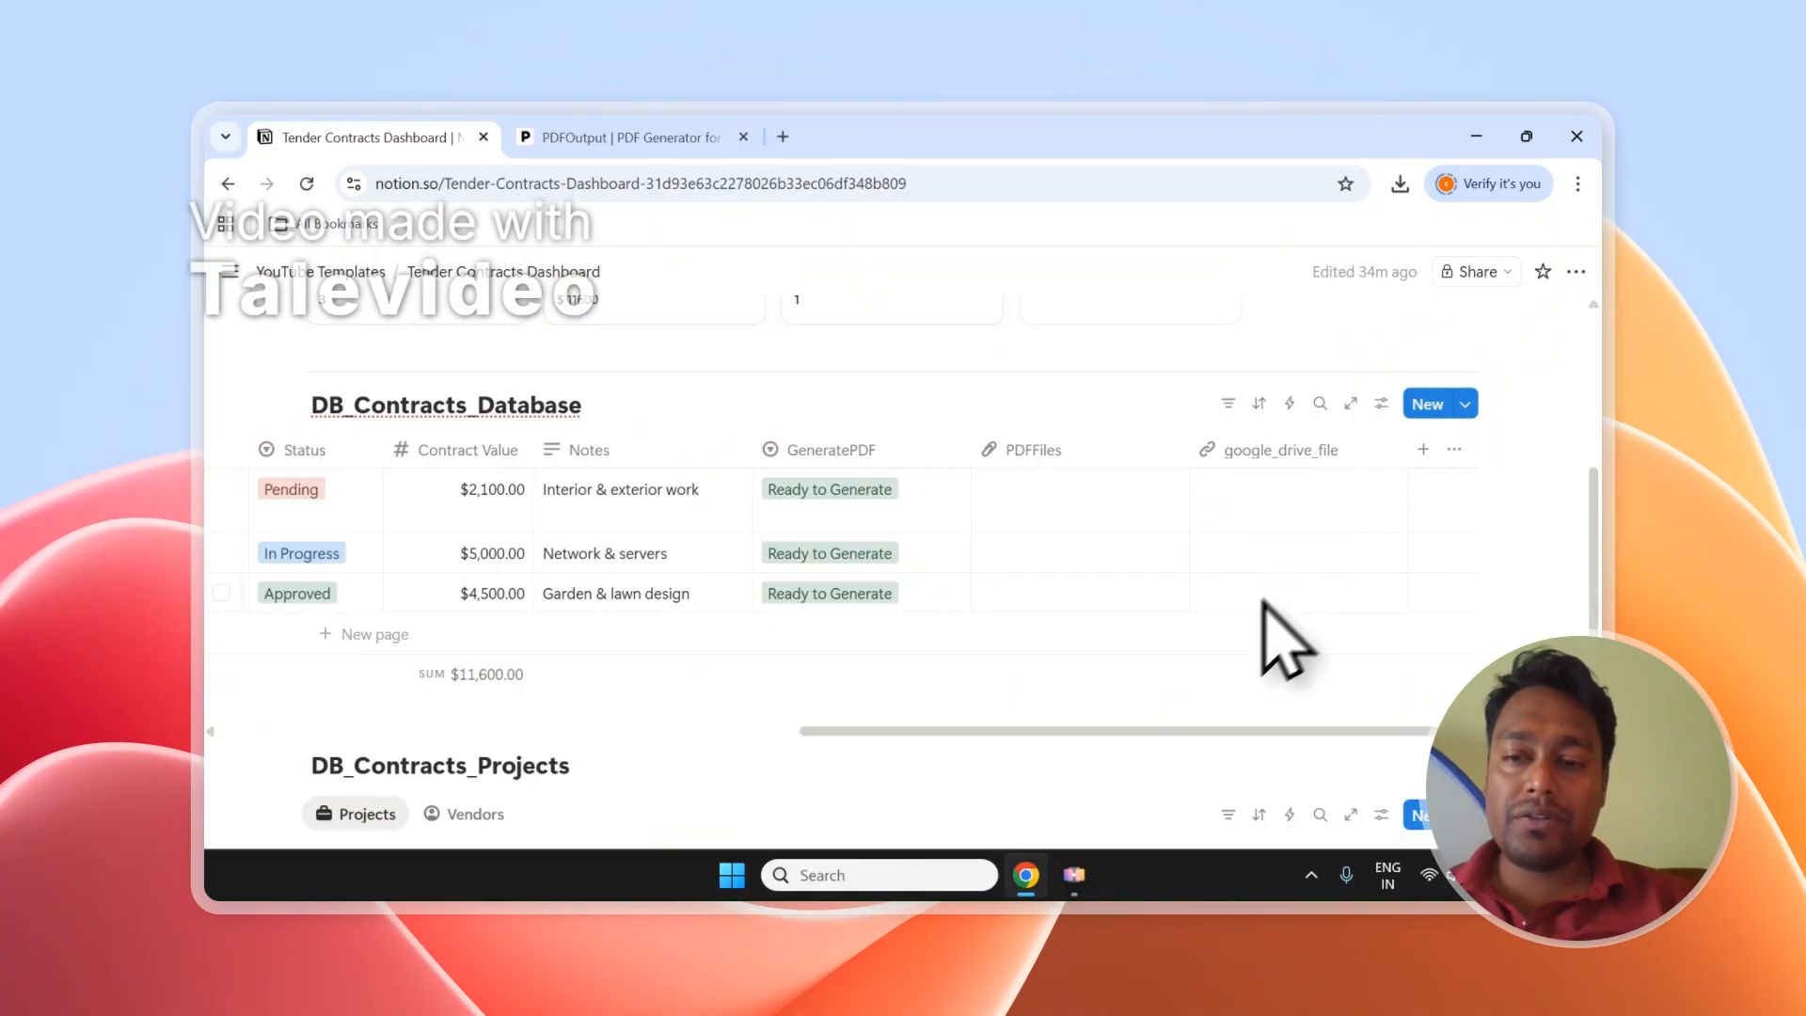
Browse Google Drive for a template, trying Contracts Template - 1 and Contracts Template - 2.
click(621, 138)
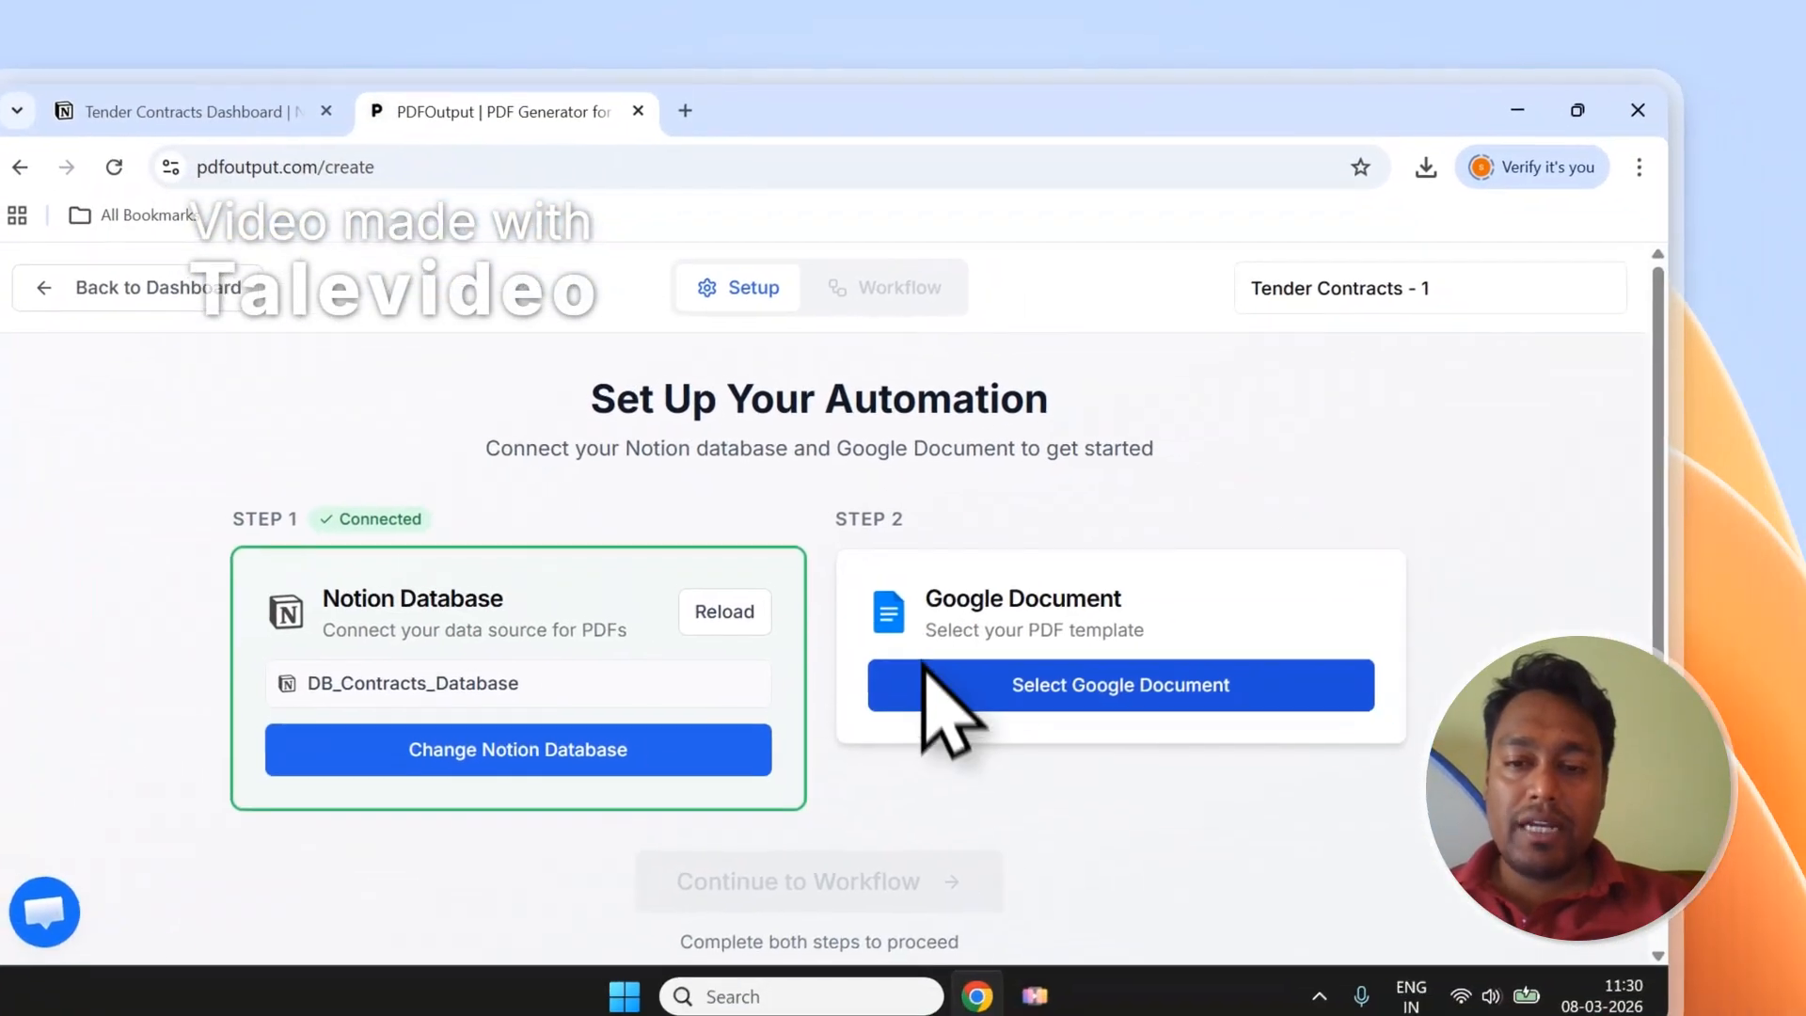
click(987, 619)
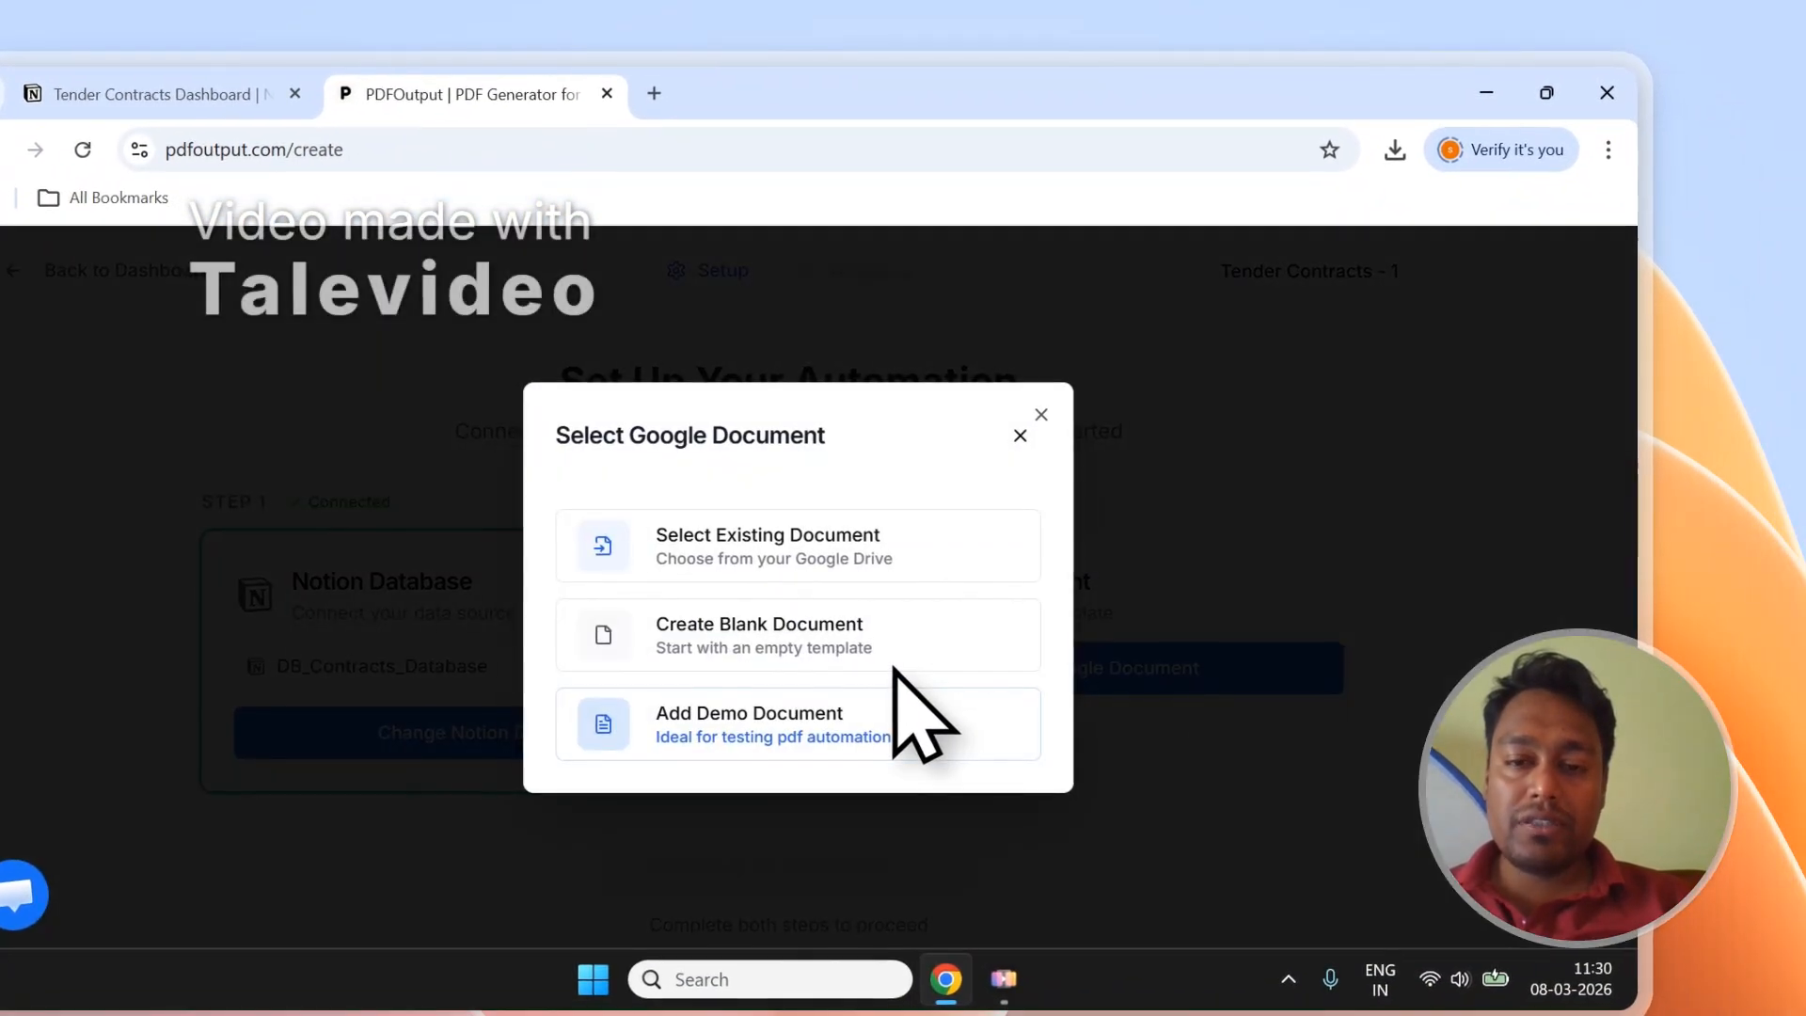
click(774, 555)
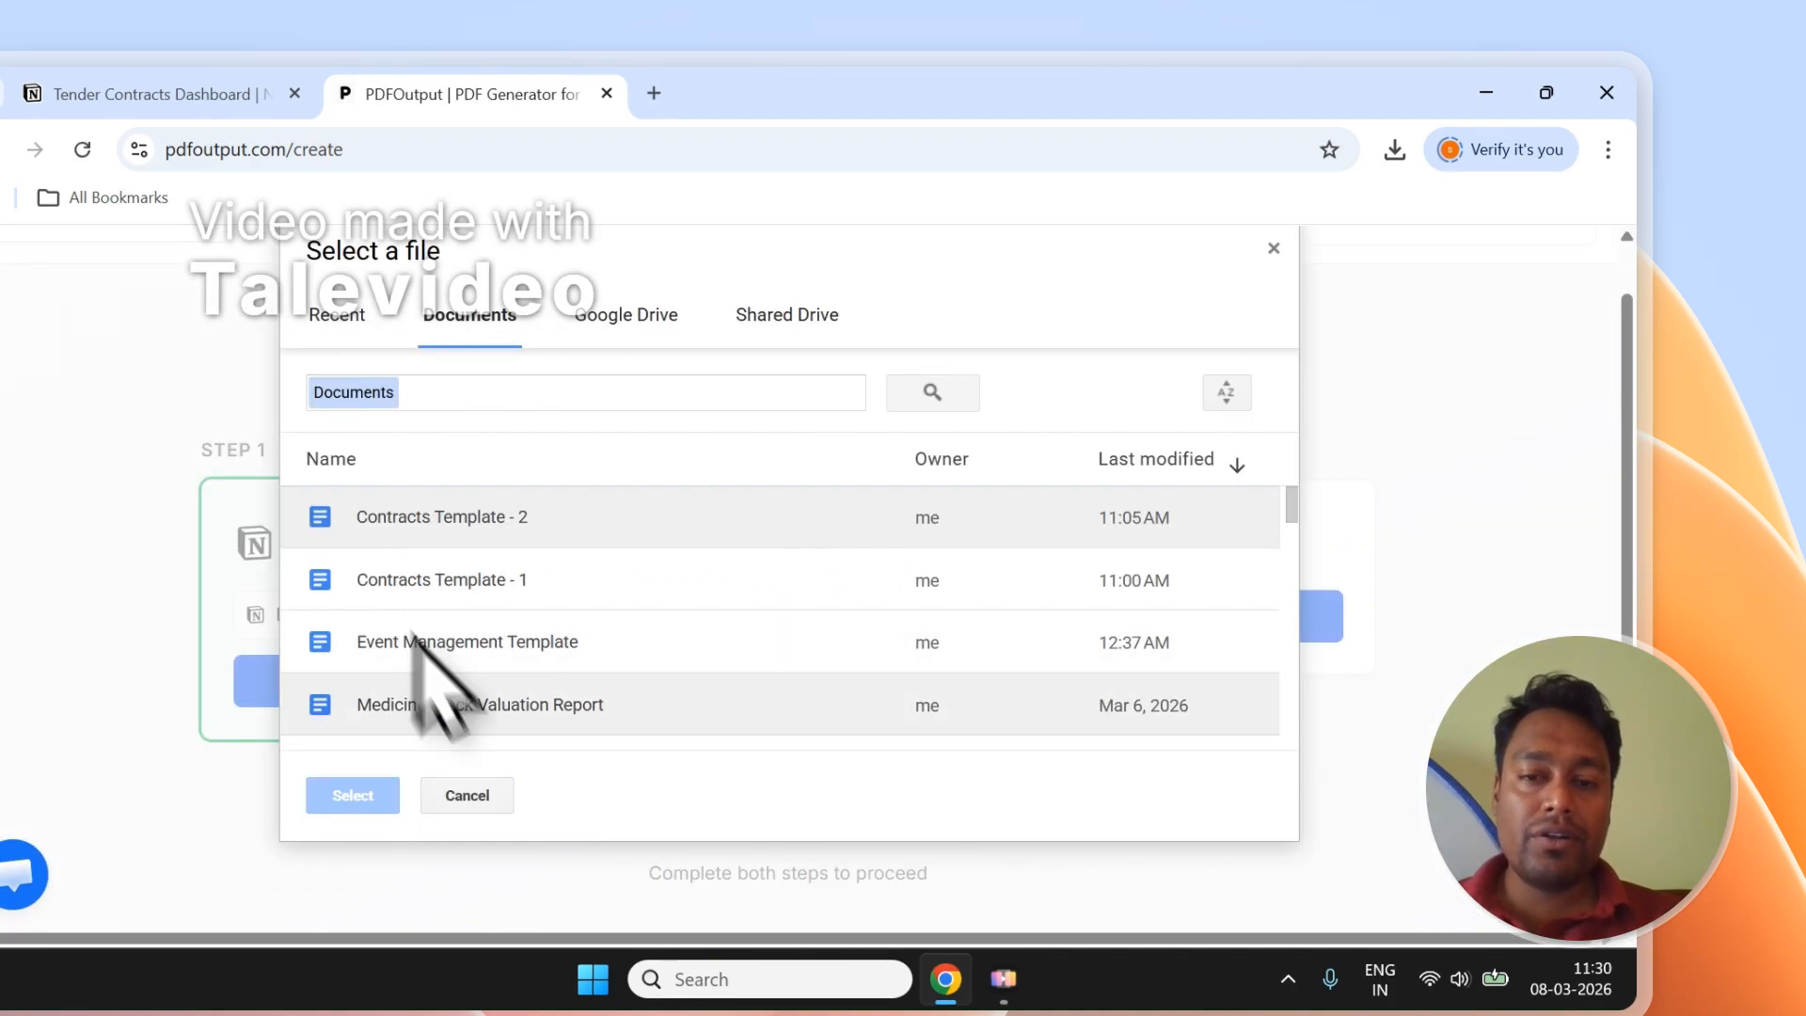
click(948, 517)
click(933, 576)
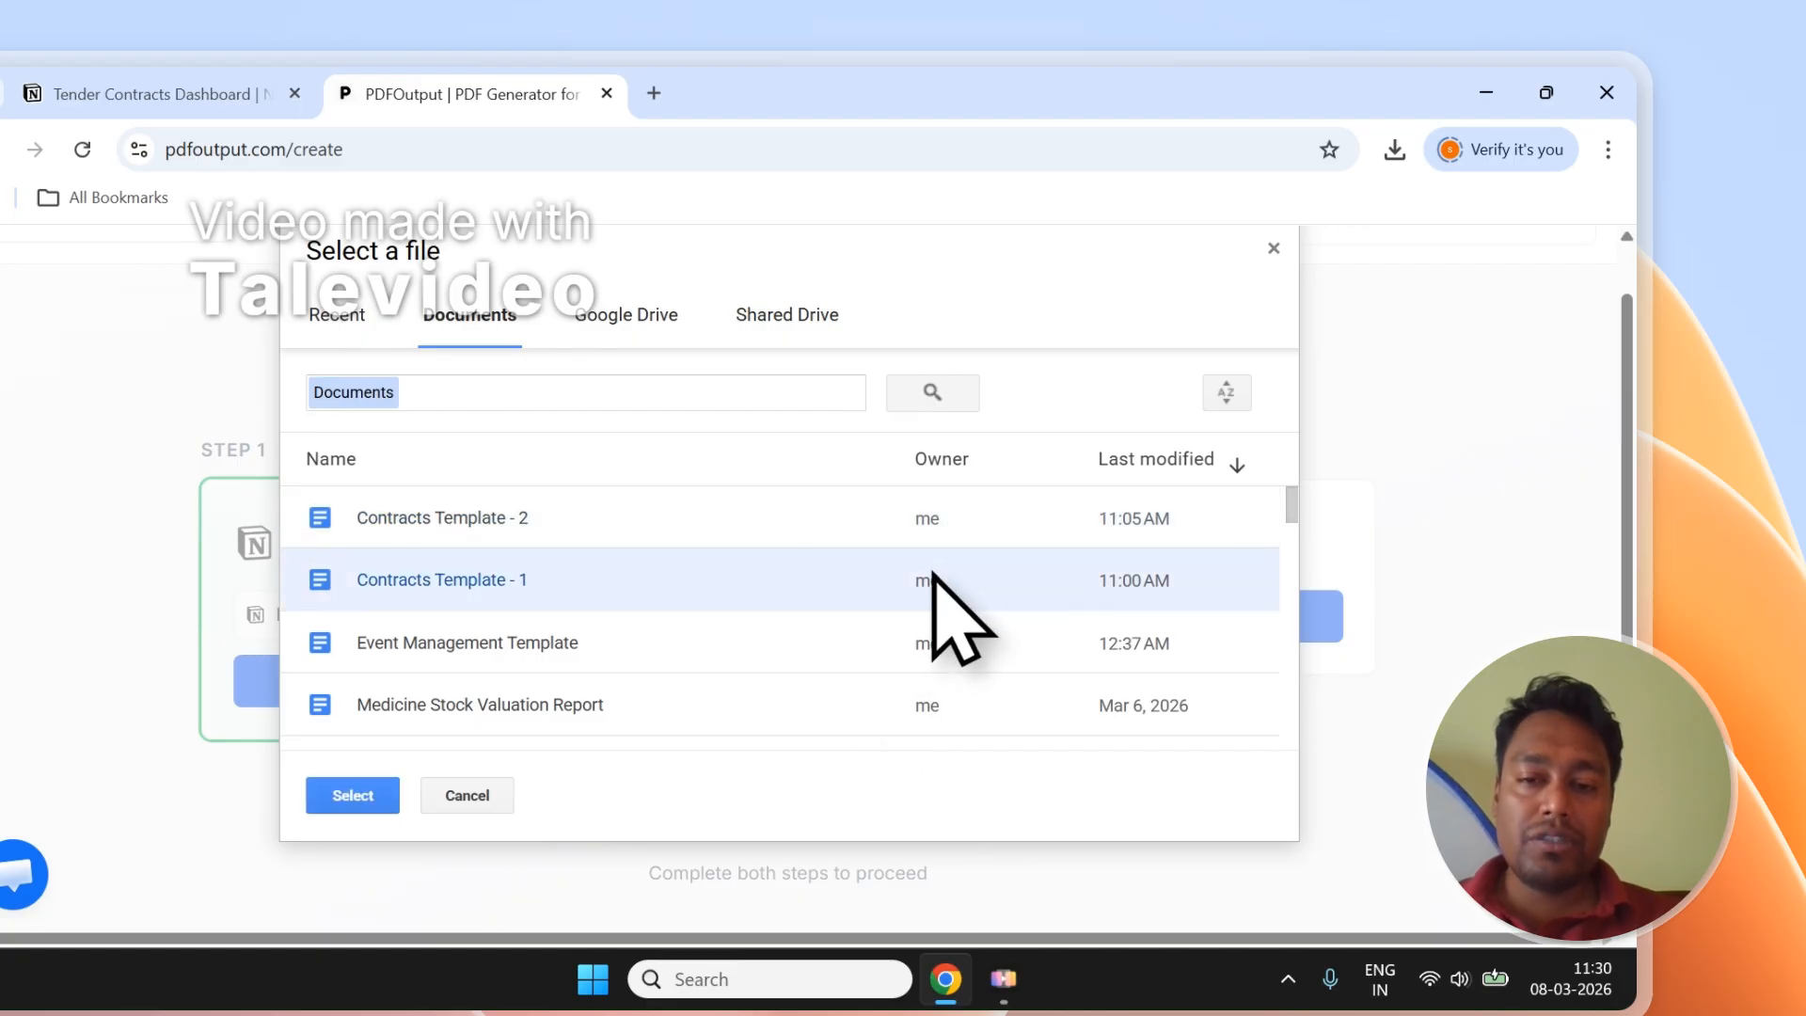
click(945, 534)
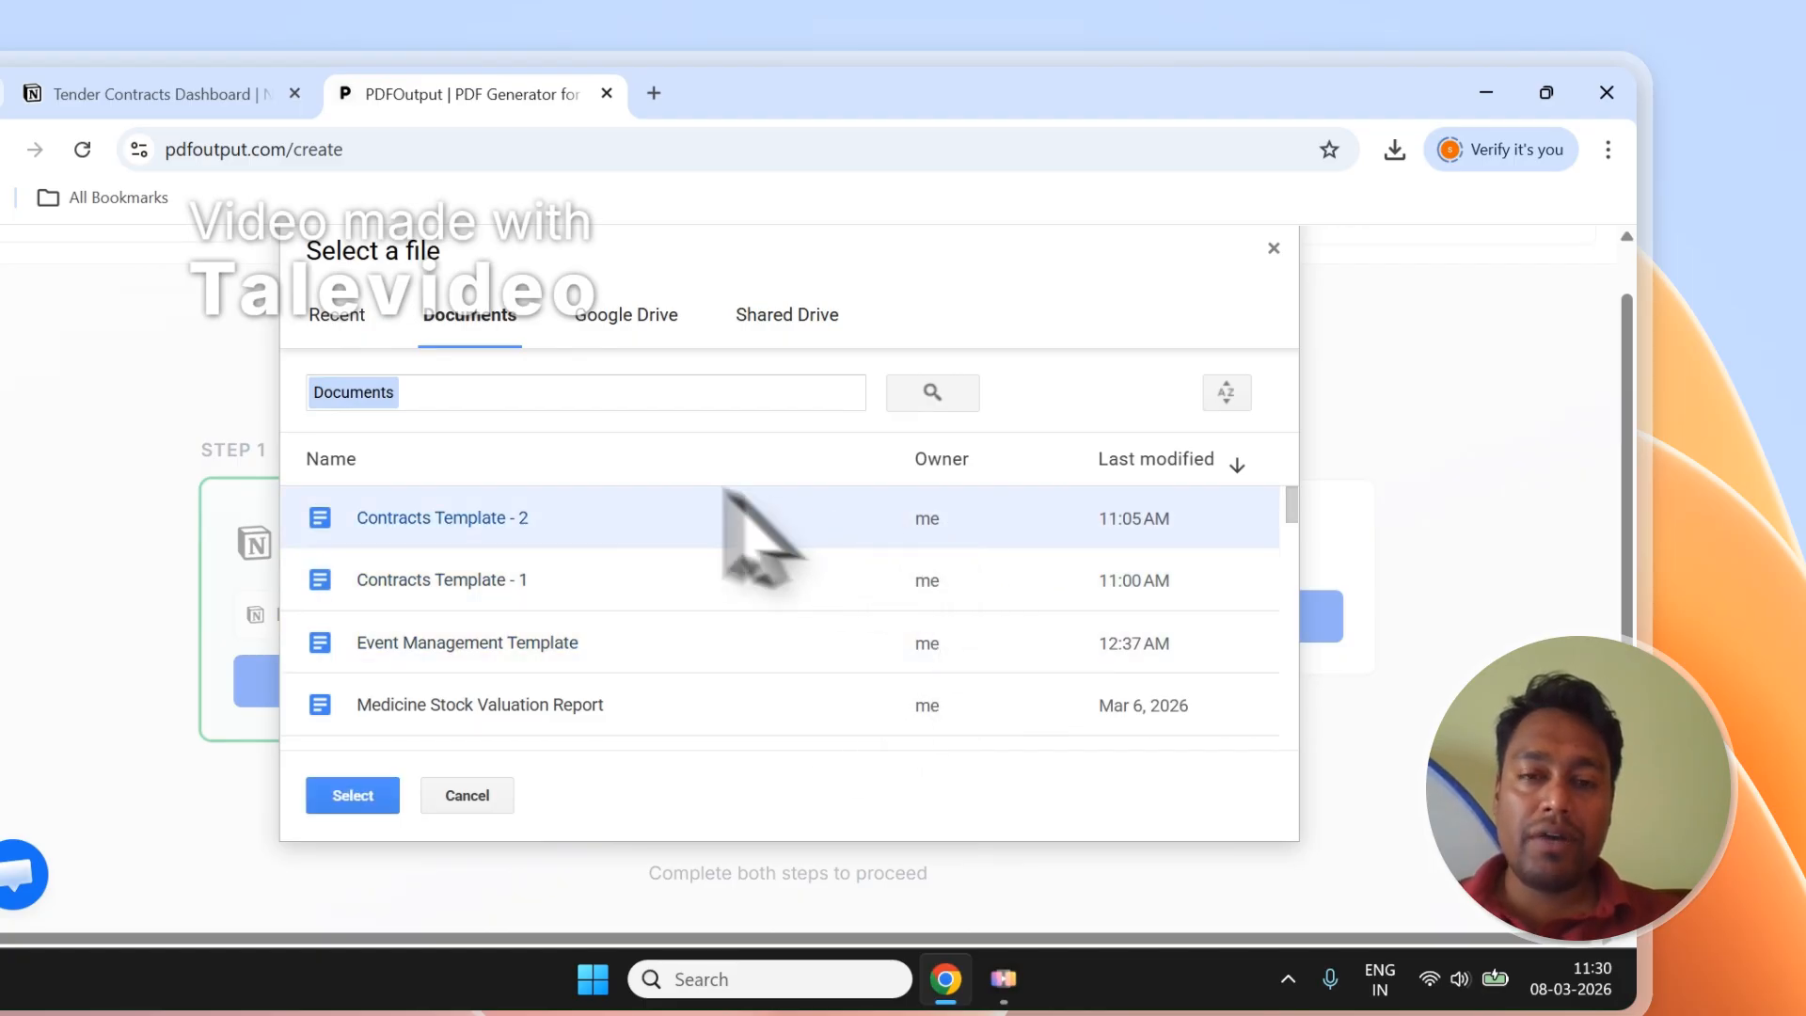
click(621, 453)
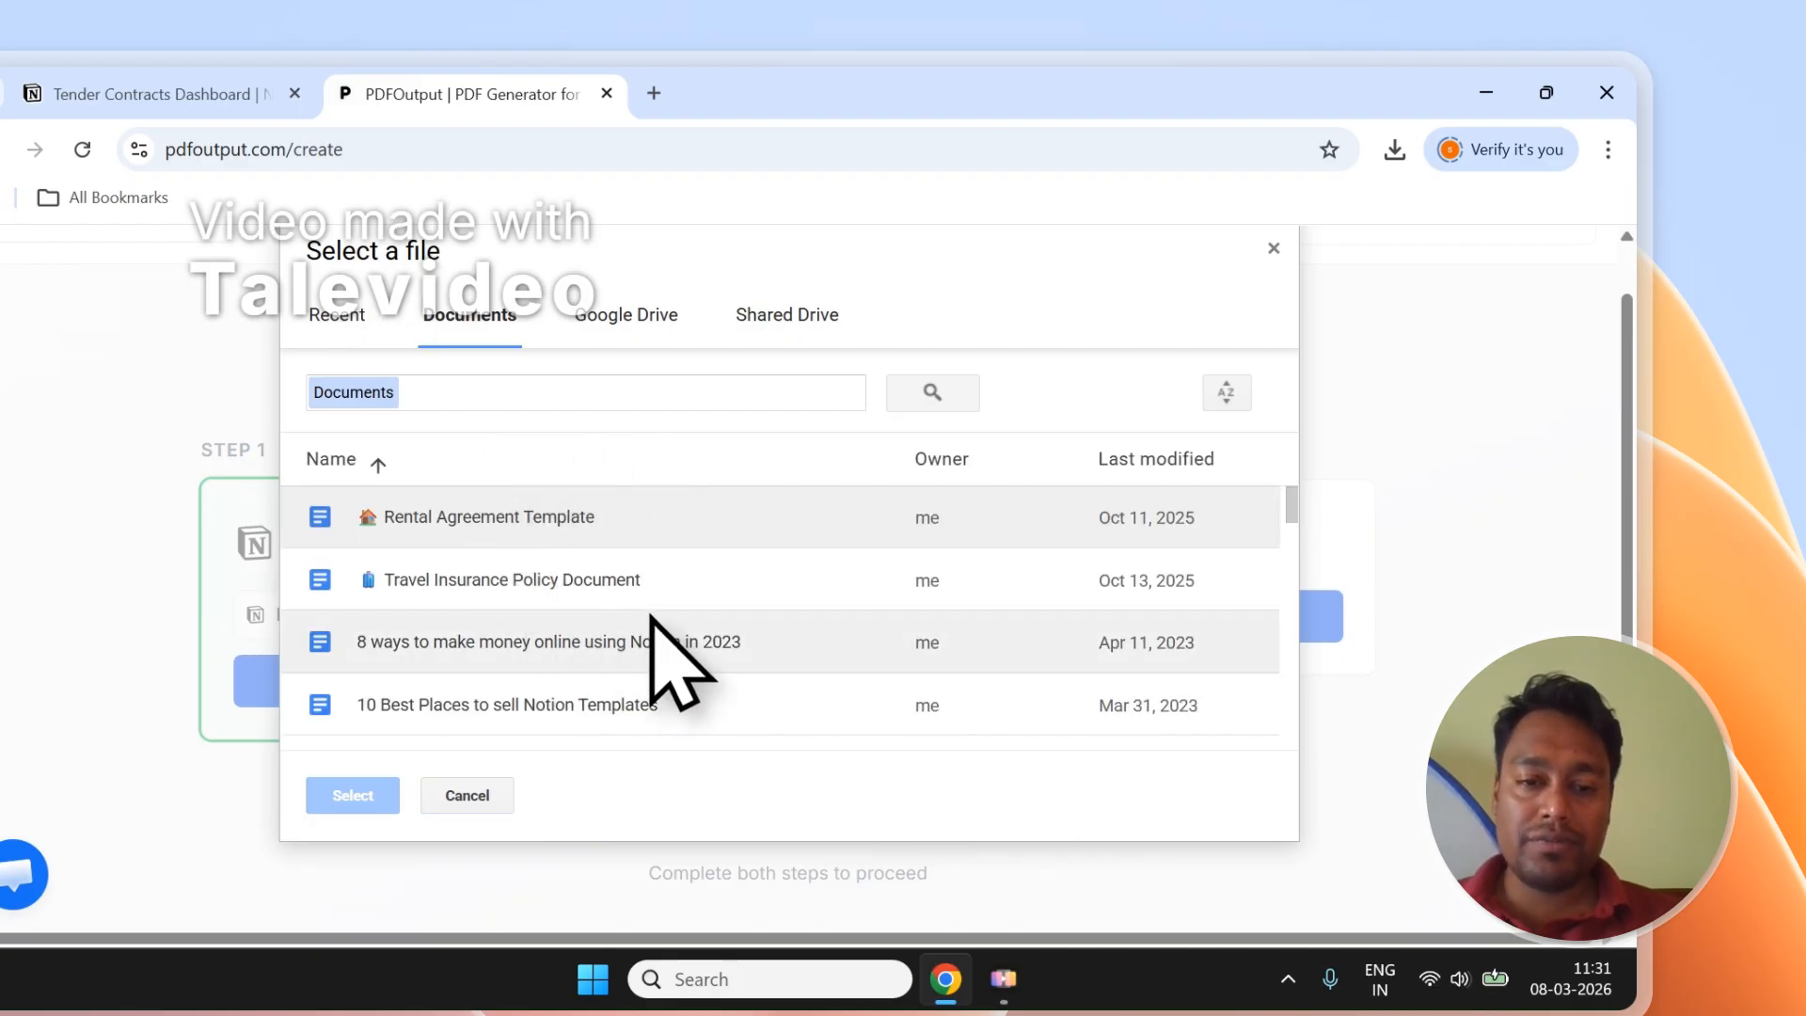
Cancel the Drive picker and create a blank Google Document as the template instead.
click(508, 807)
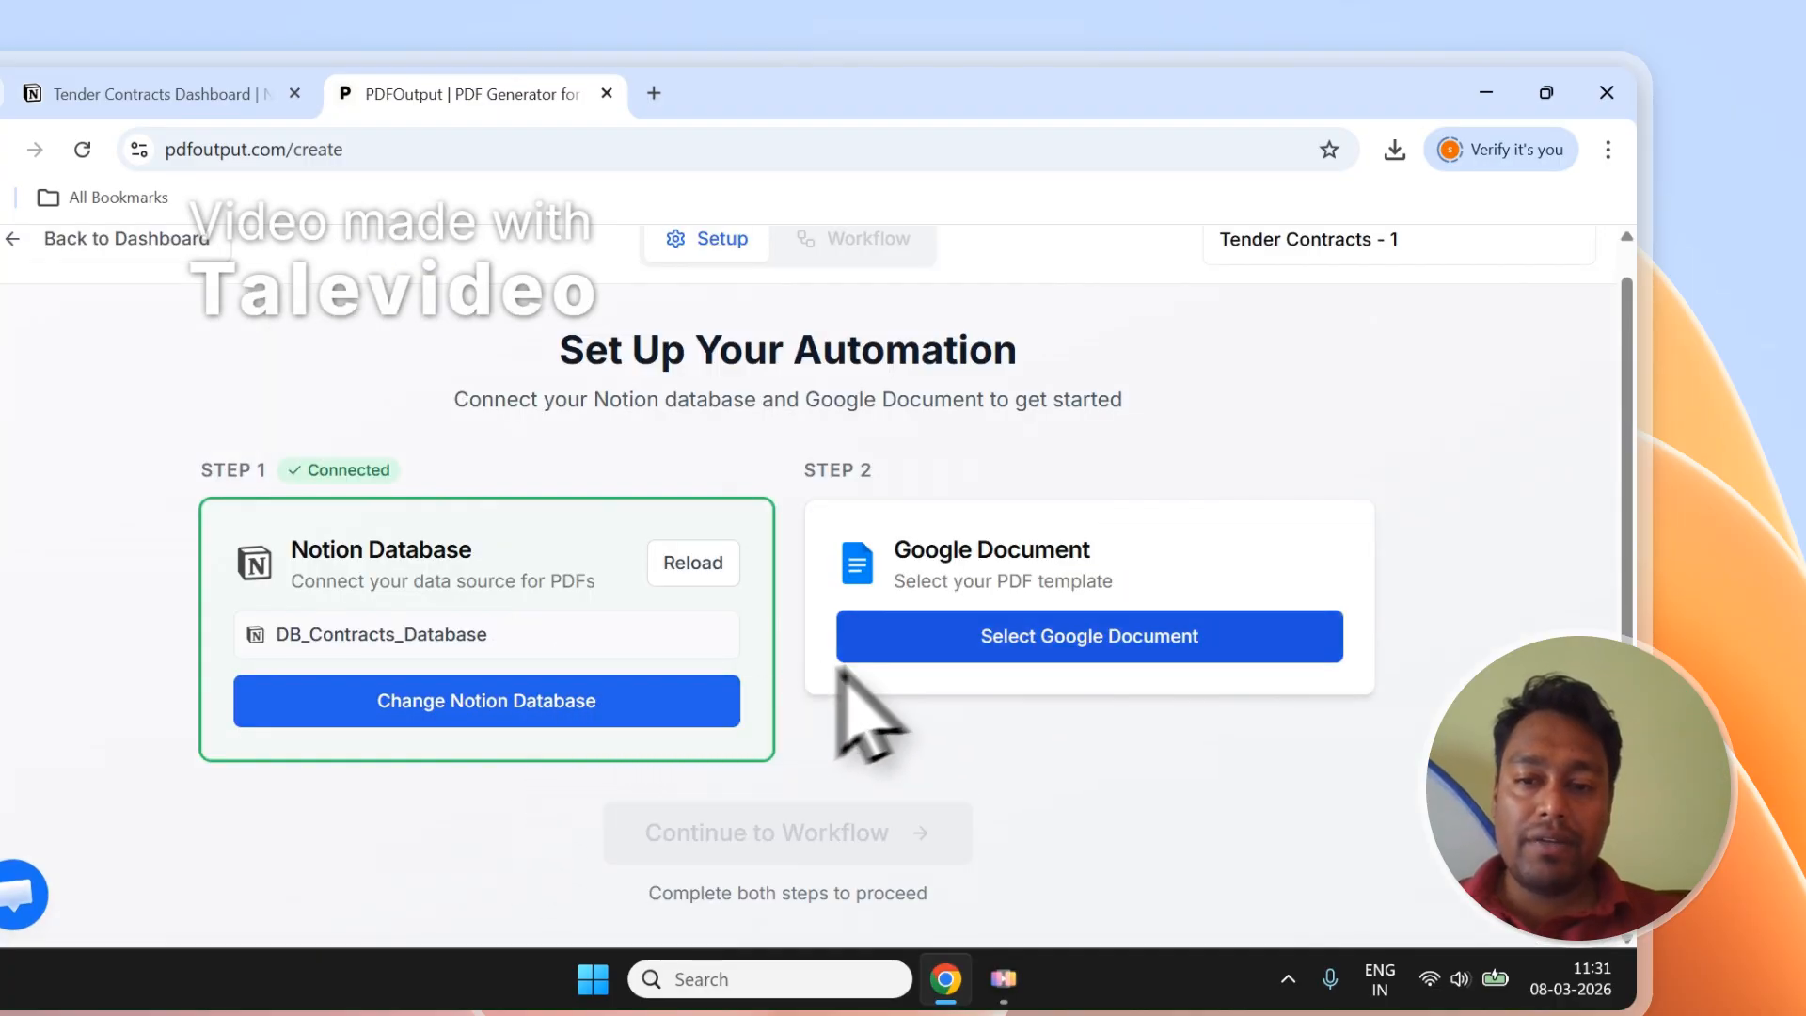
click(884, 654)
click(903, 640)
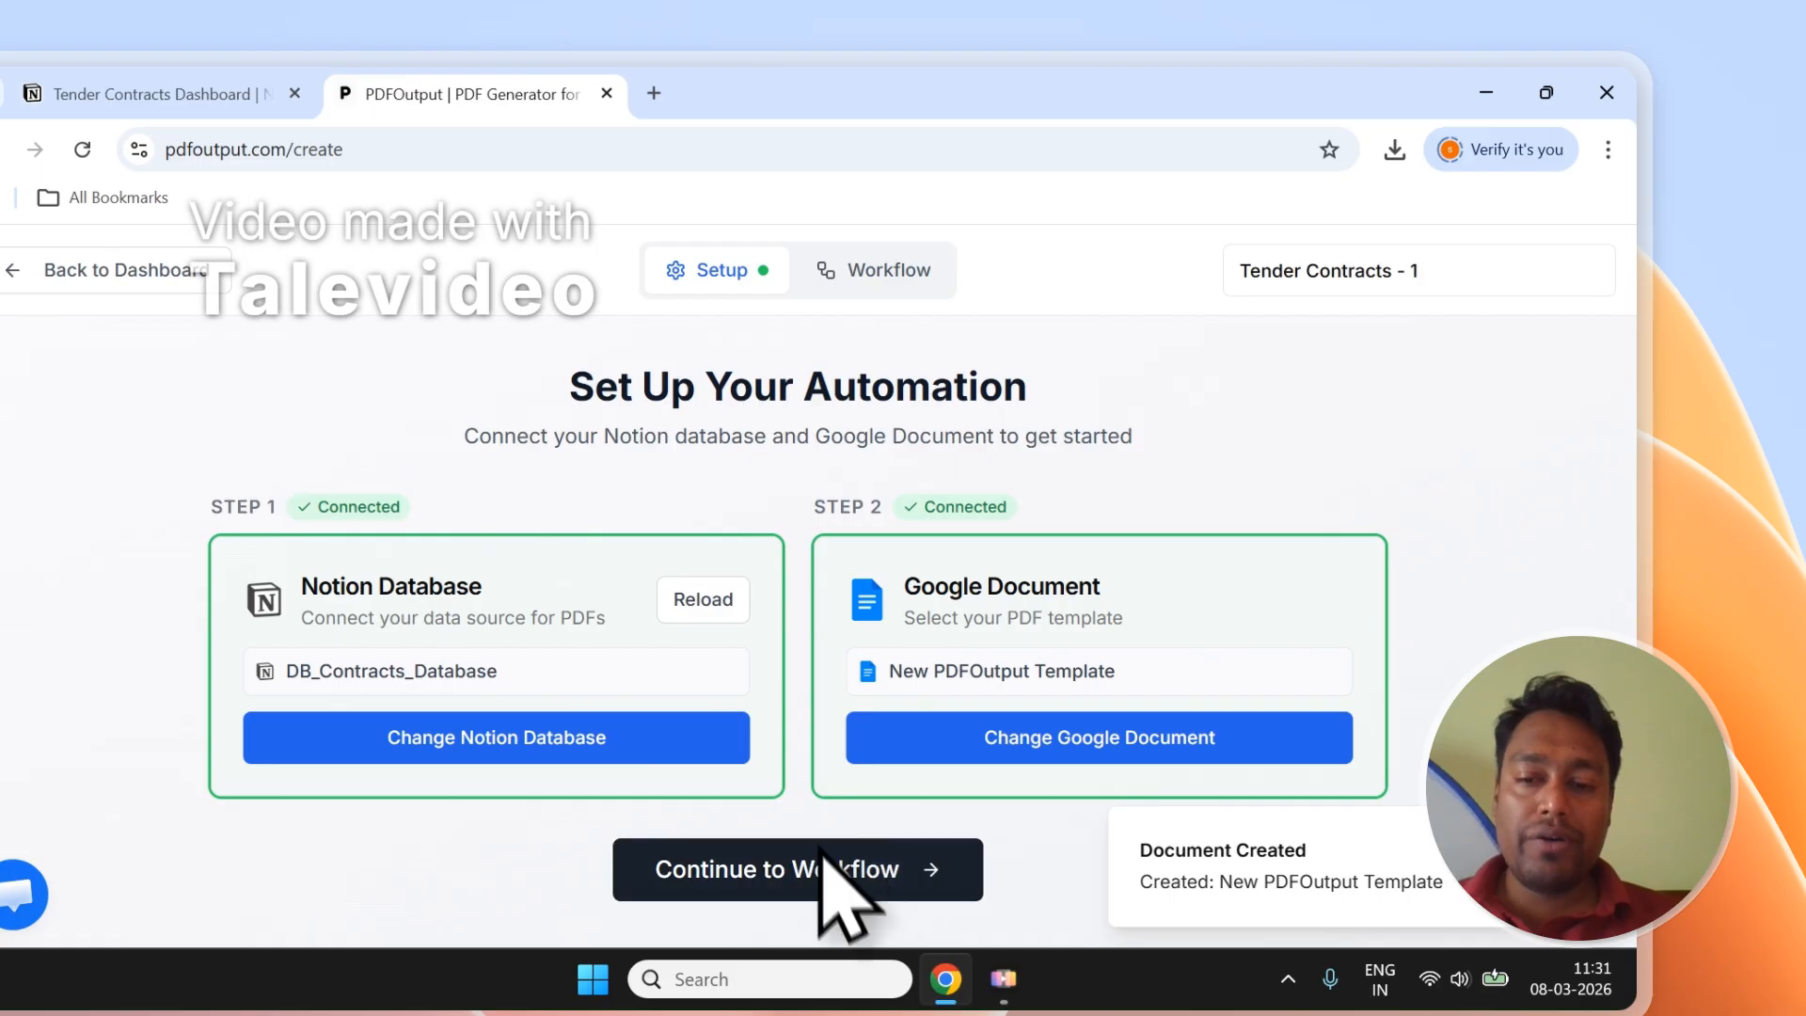
Continue to the workflow step and rename the template document to 'Tender Document - 1'.
click(807, 889)
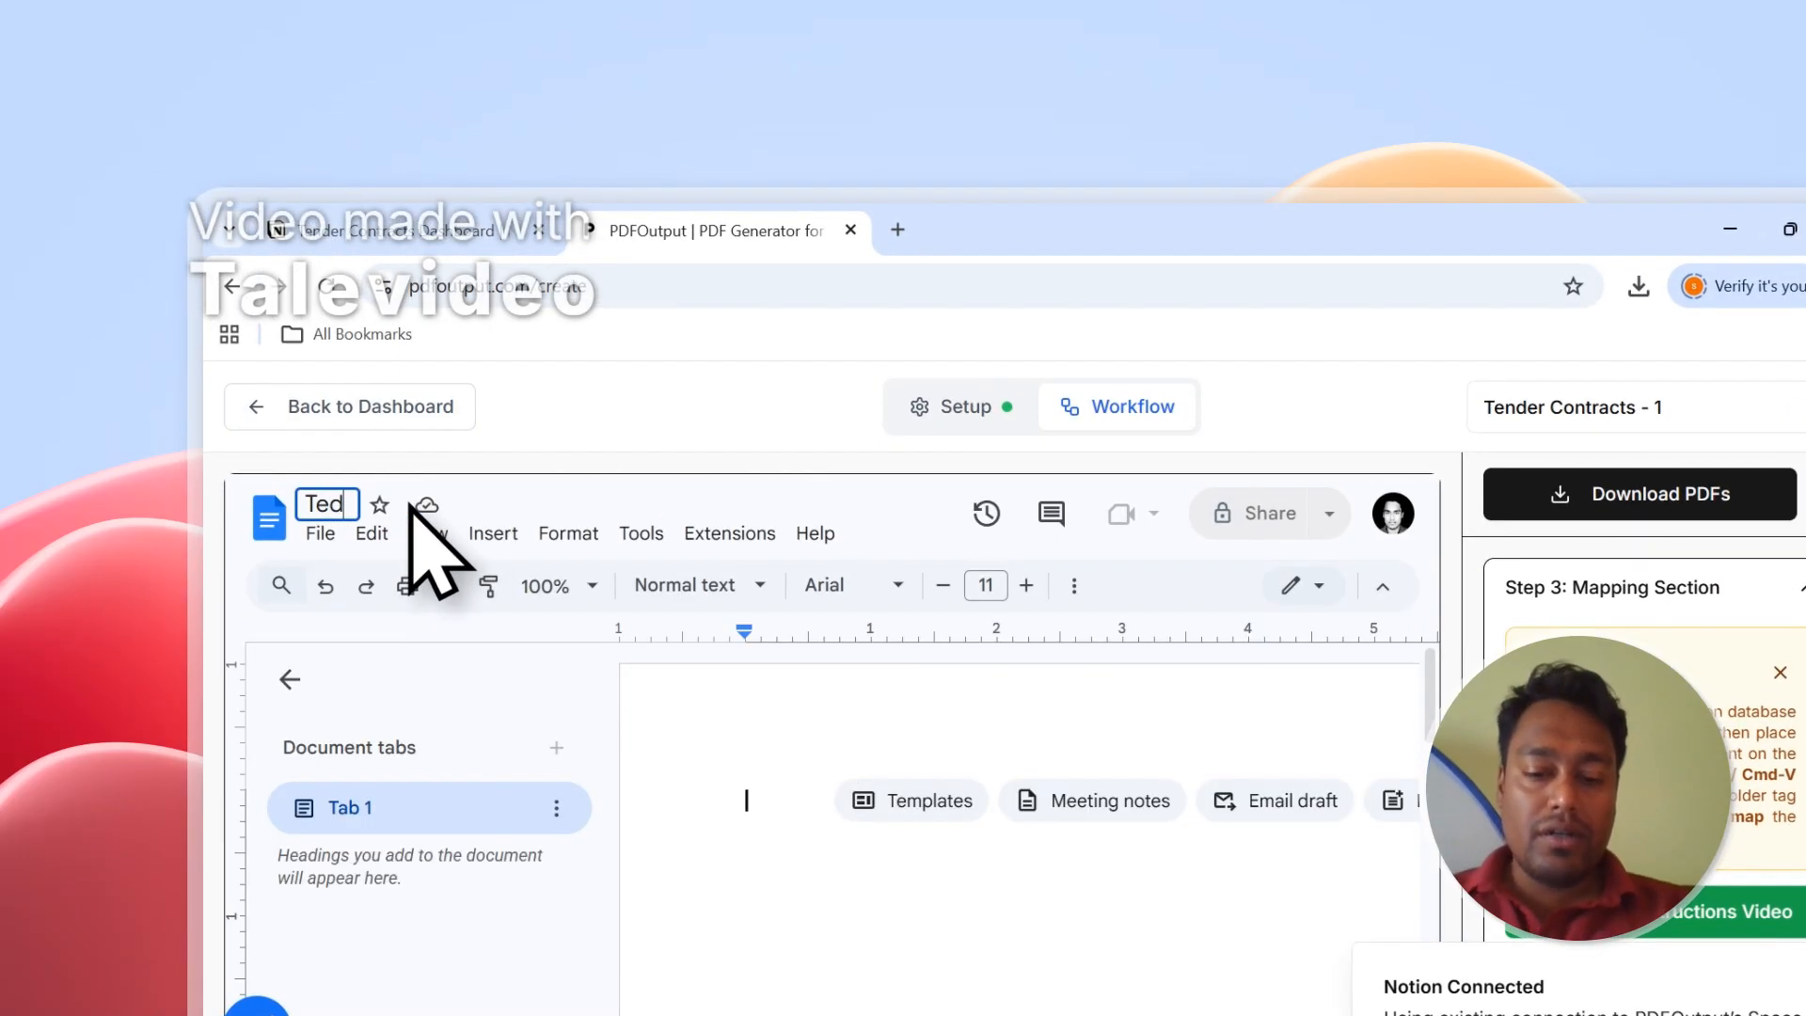
text(Tender Document - 1)
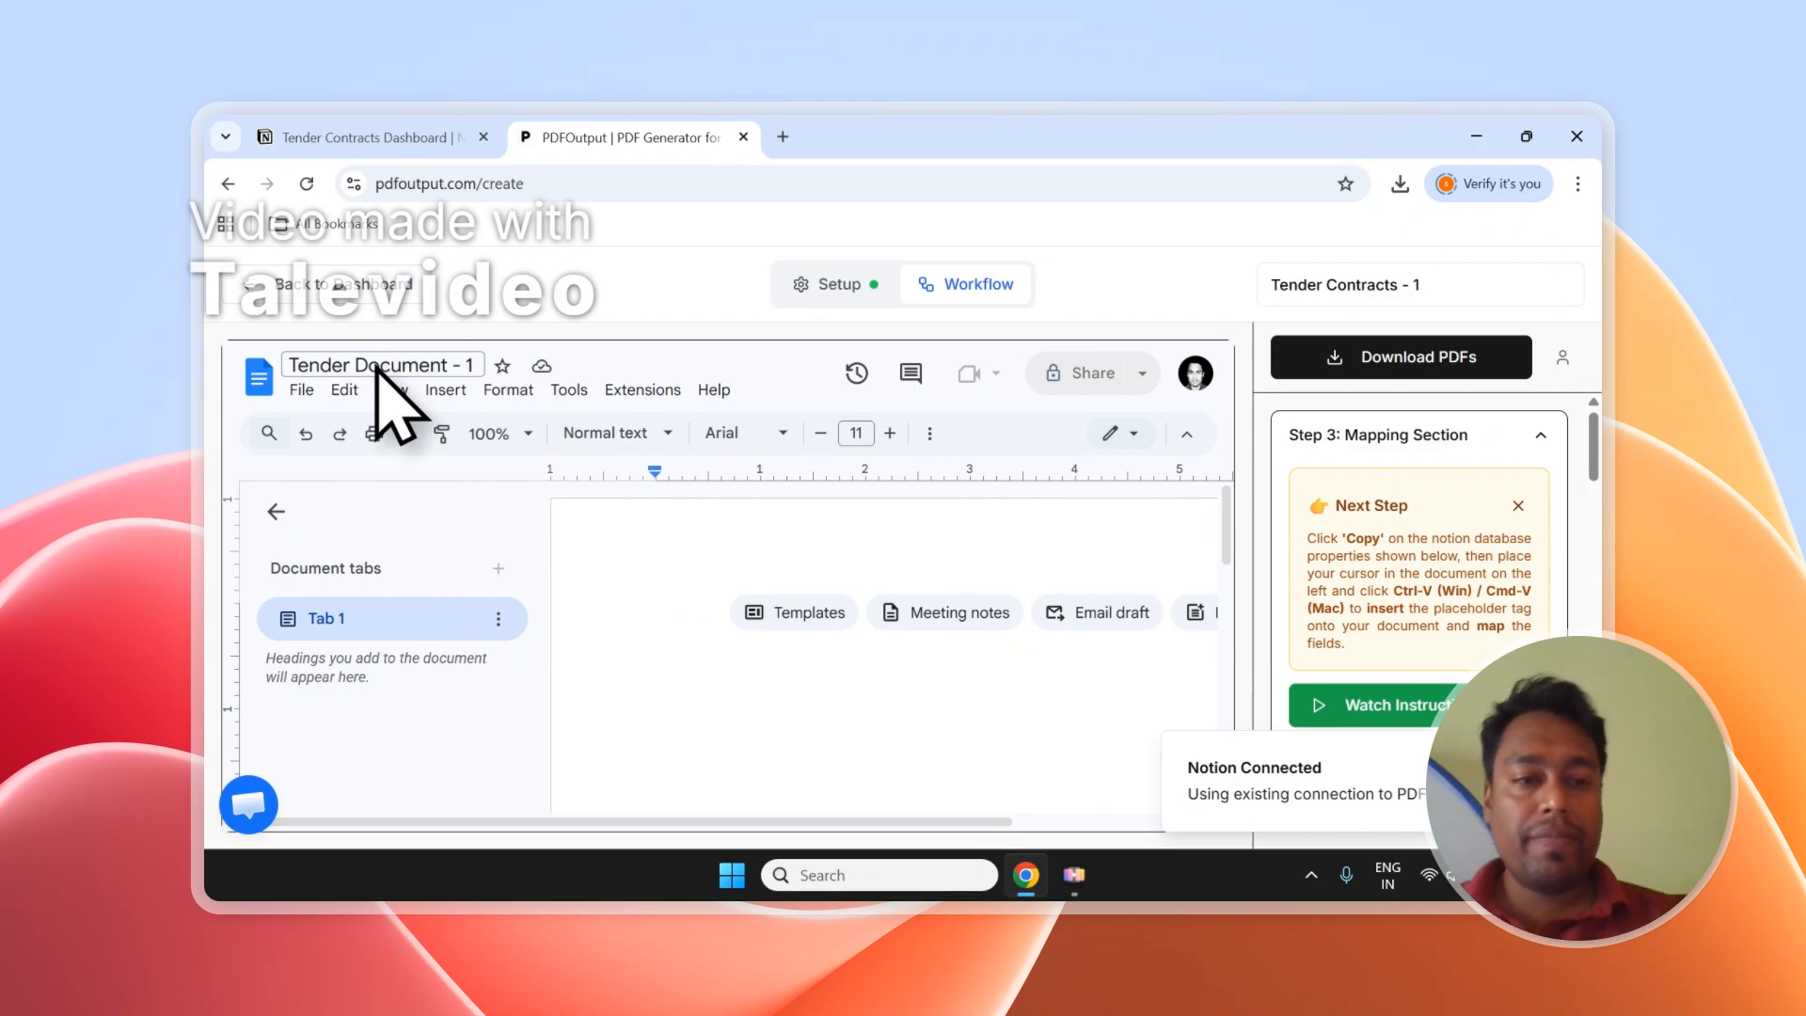
click(276, 511)
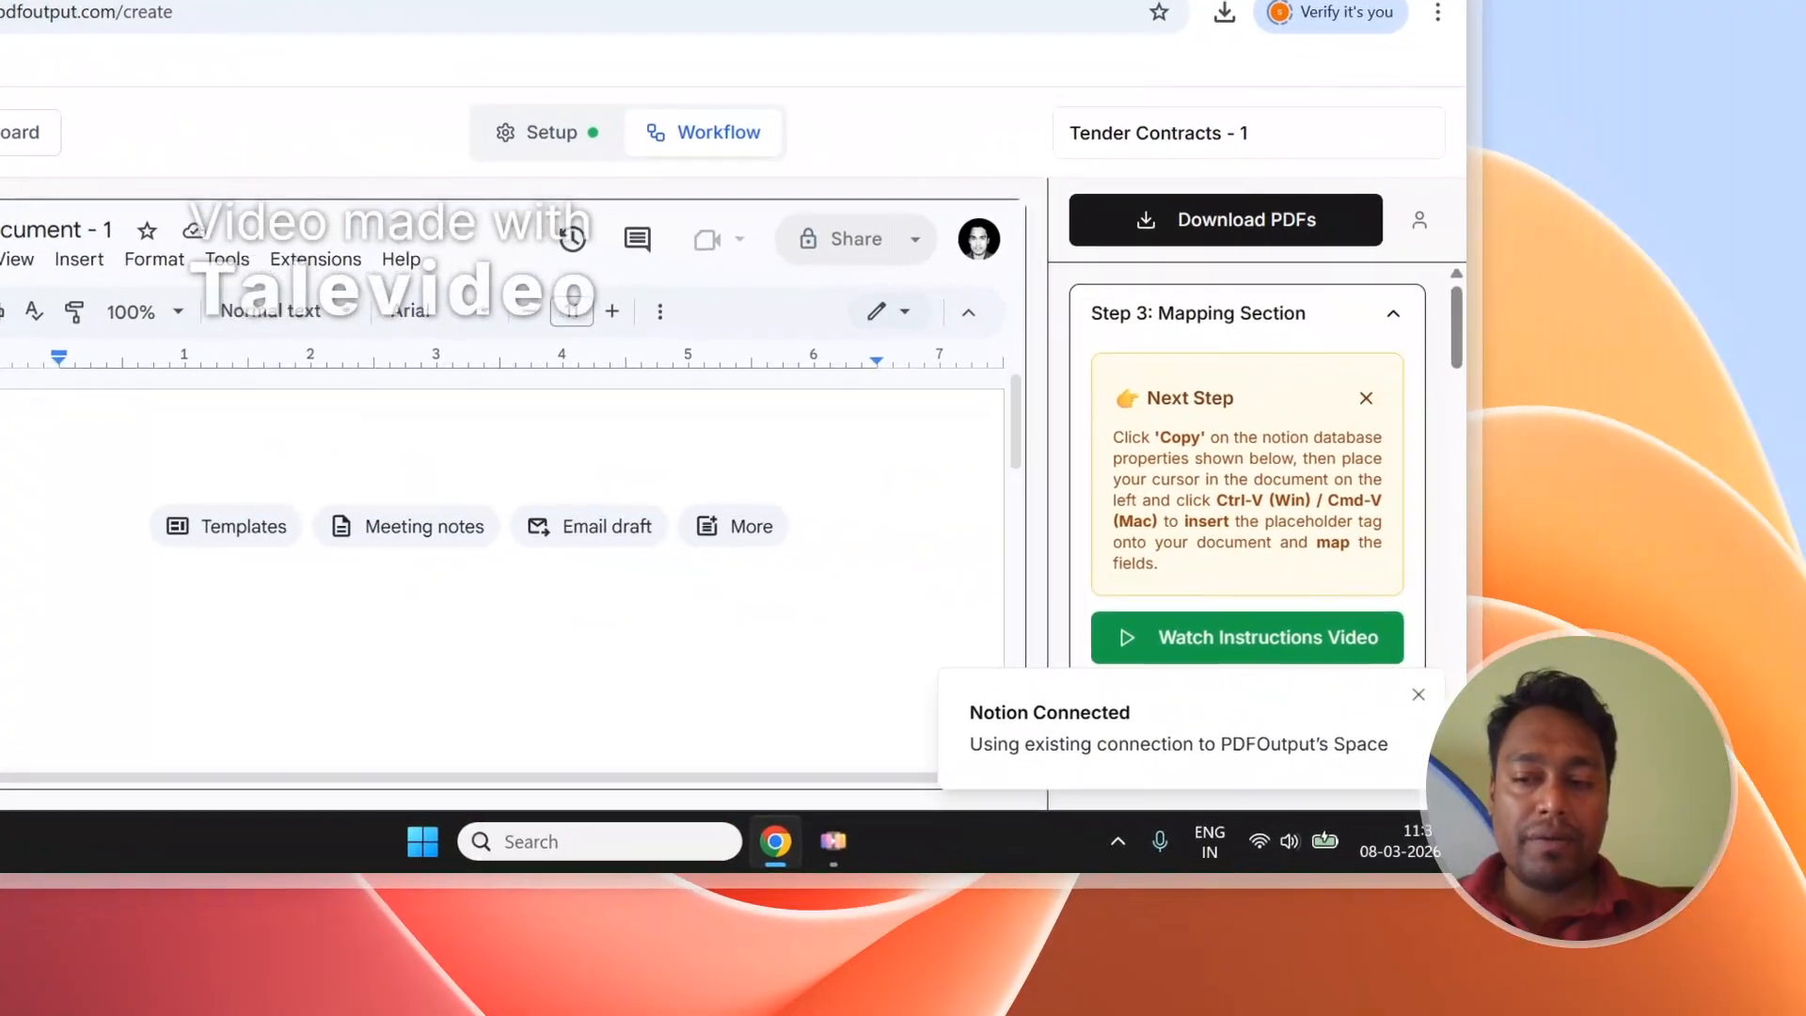
click(1419, 695)
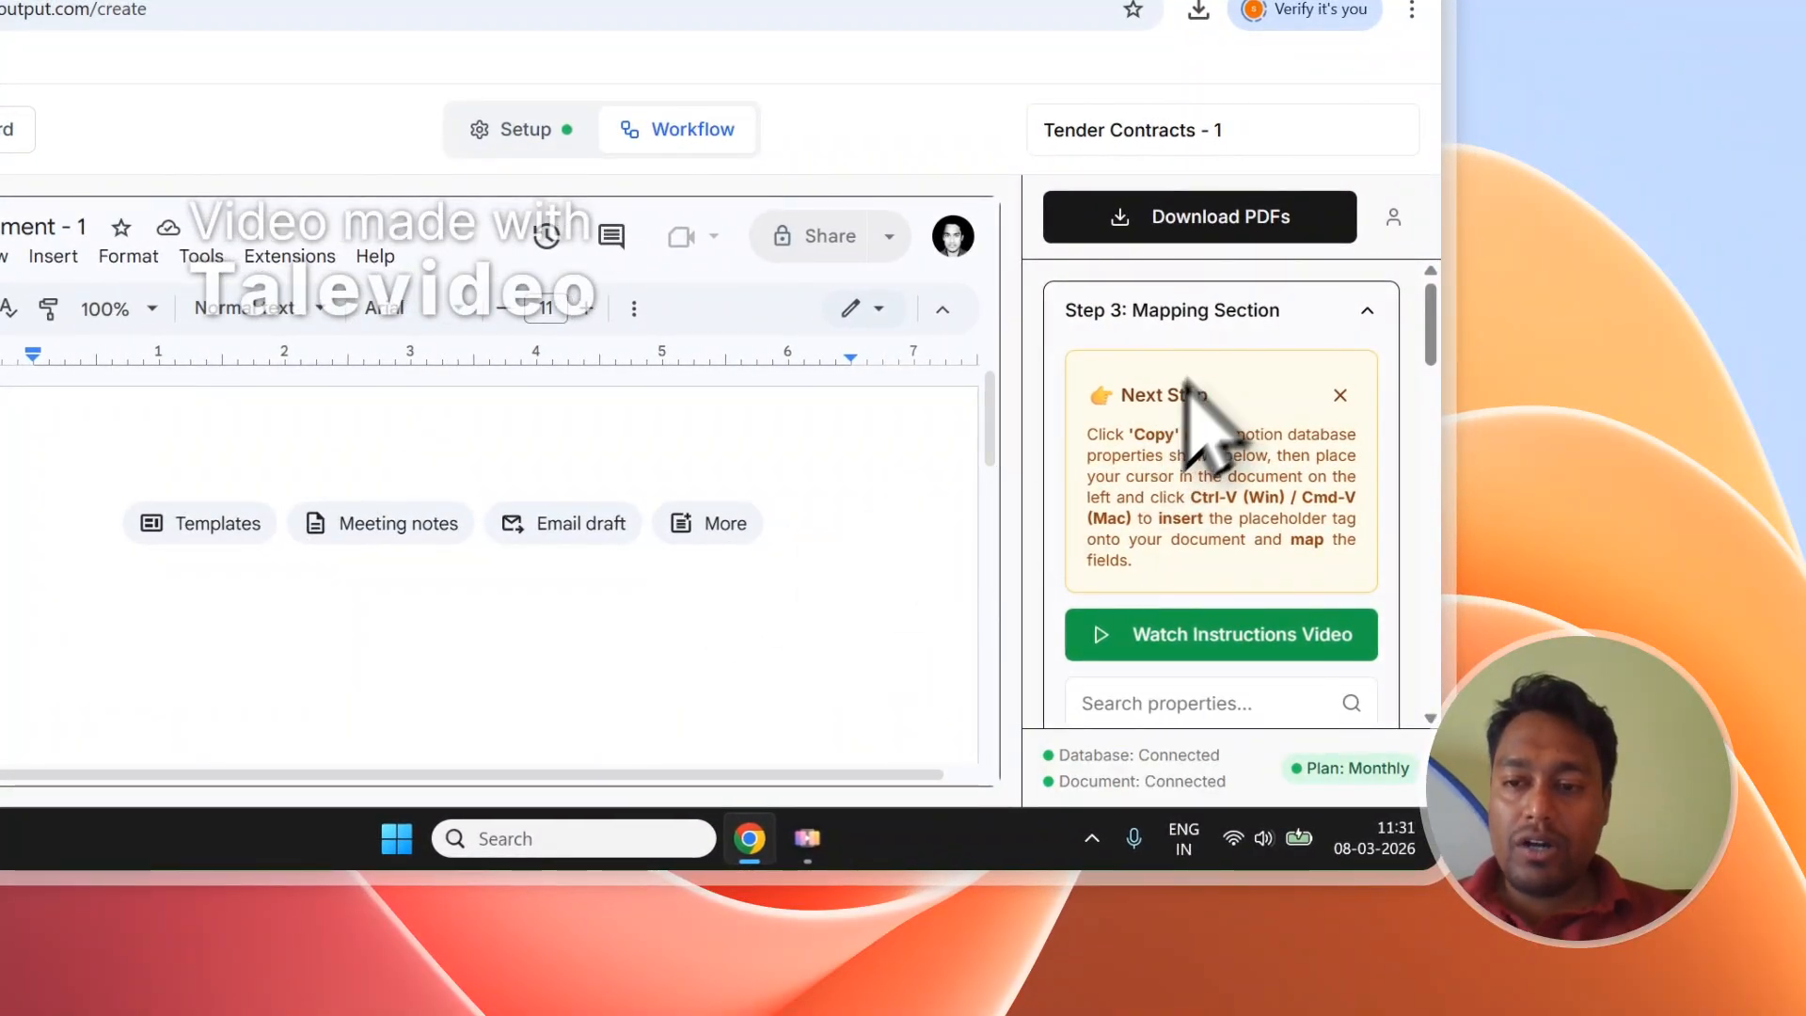
scroll(1195, 424, down, 4)
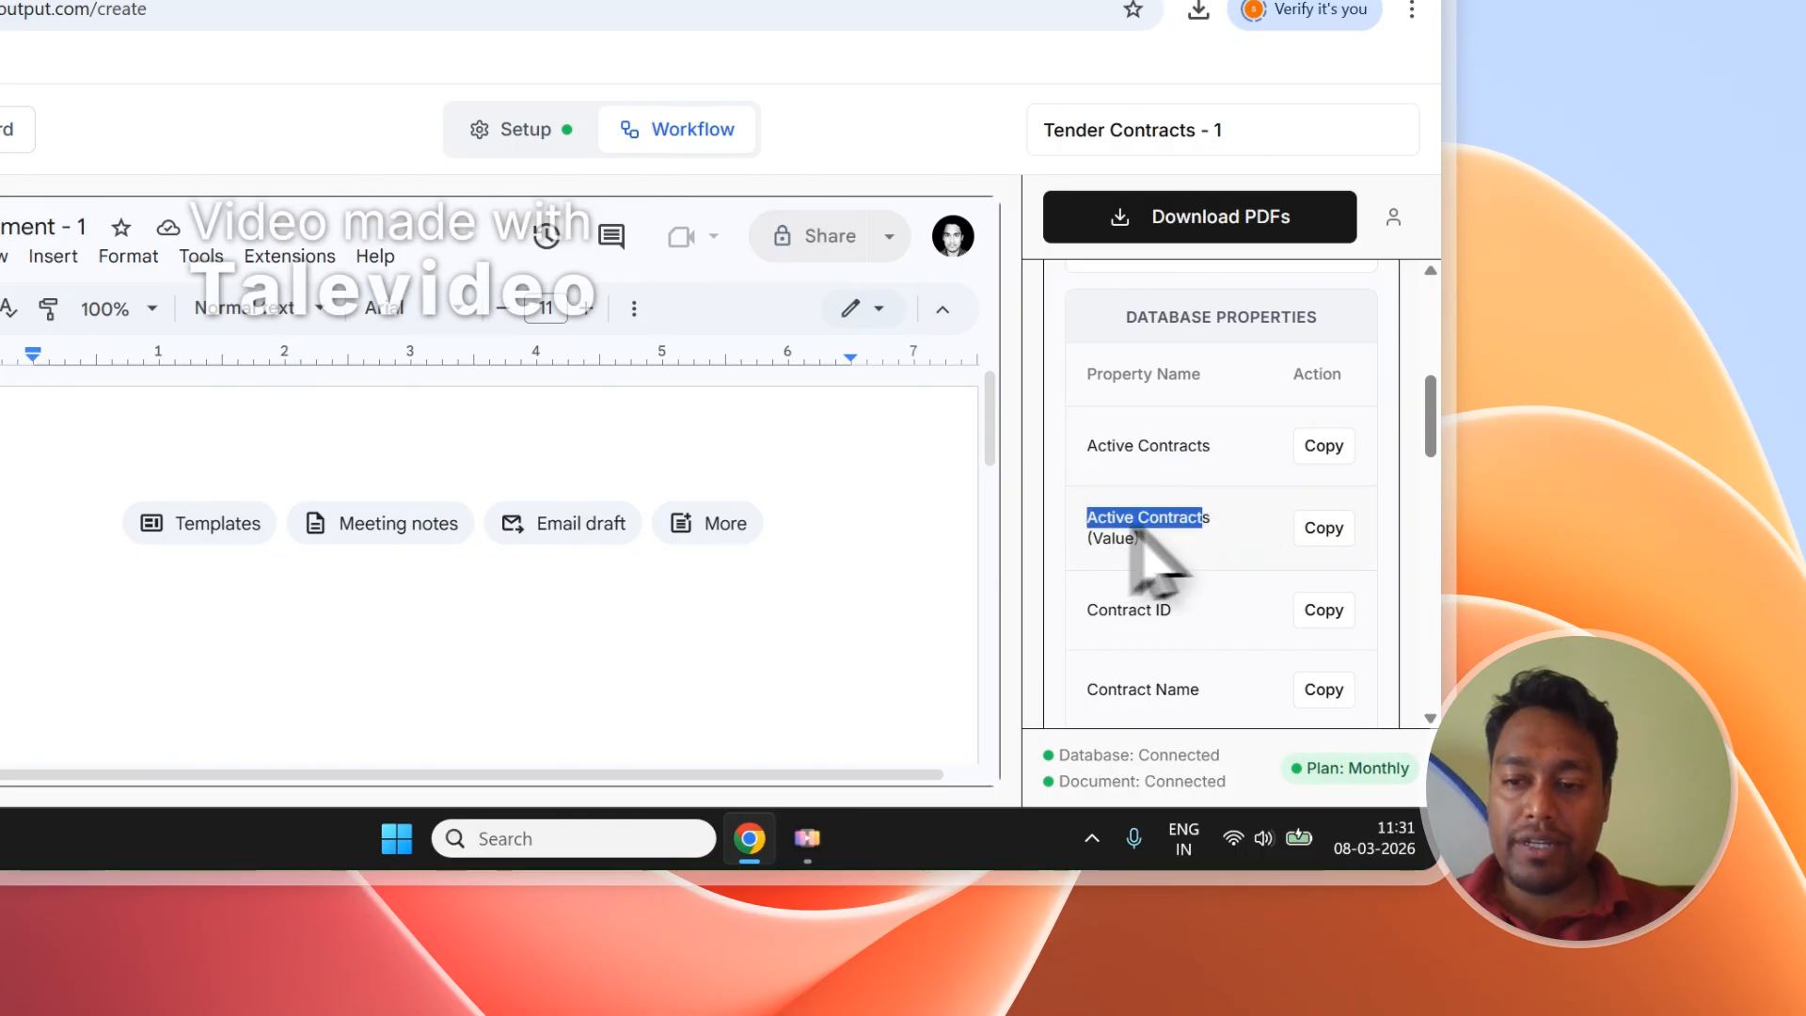
Check the Notion dashboard, return to the workflow and place the cursor in the blank document.
click(313, 179)
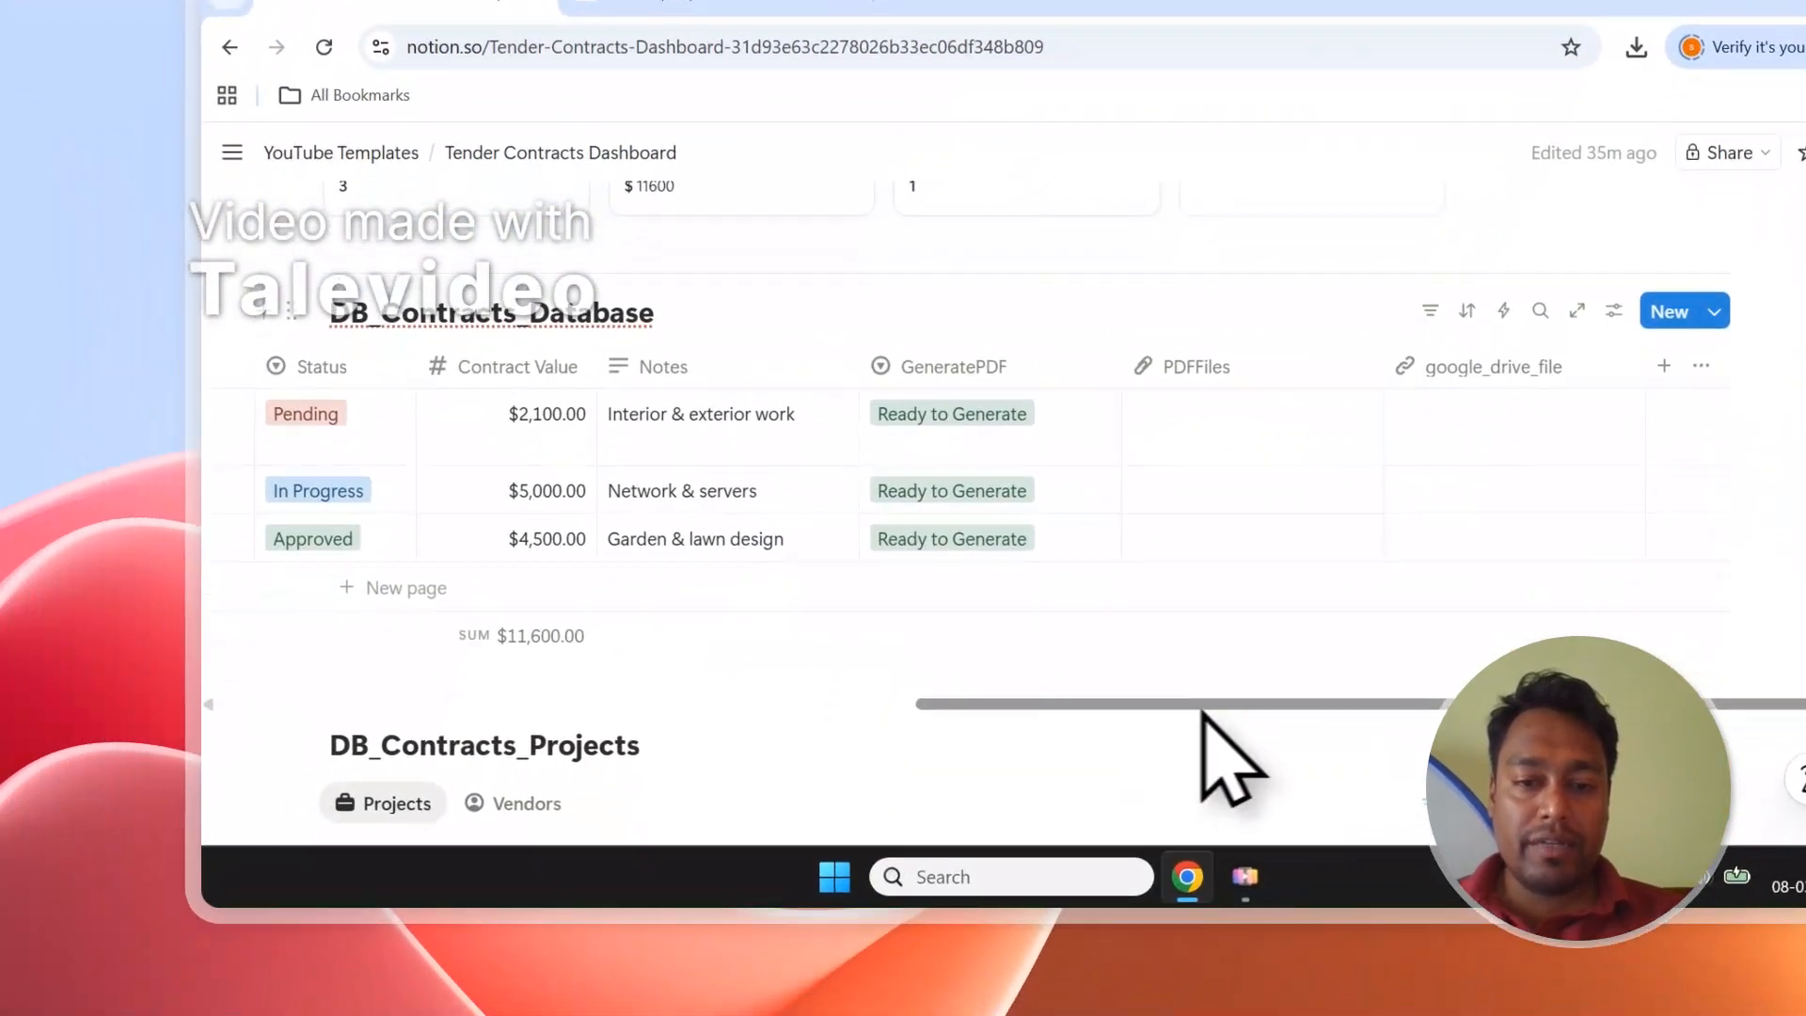
drag(1204, 715, 287, 588)
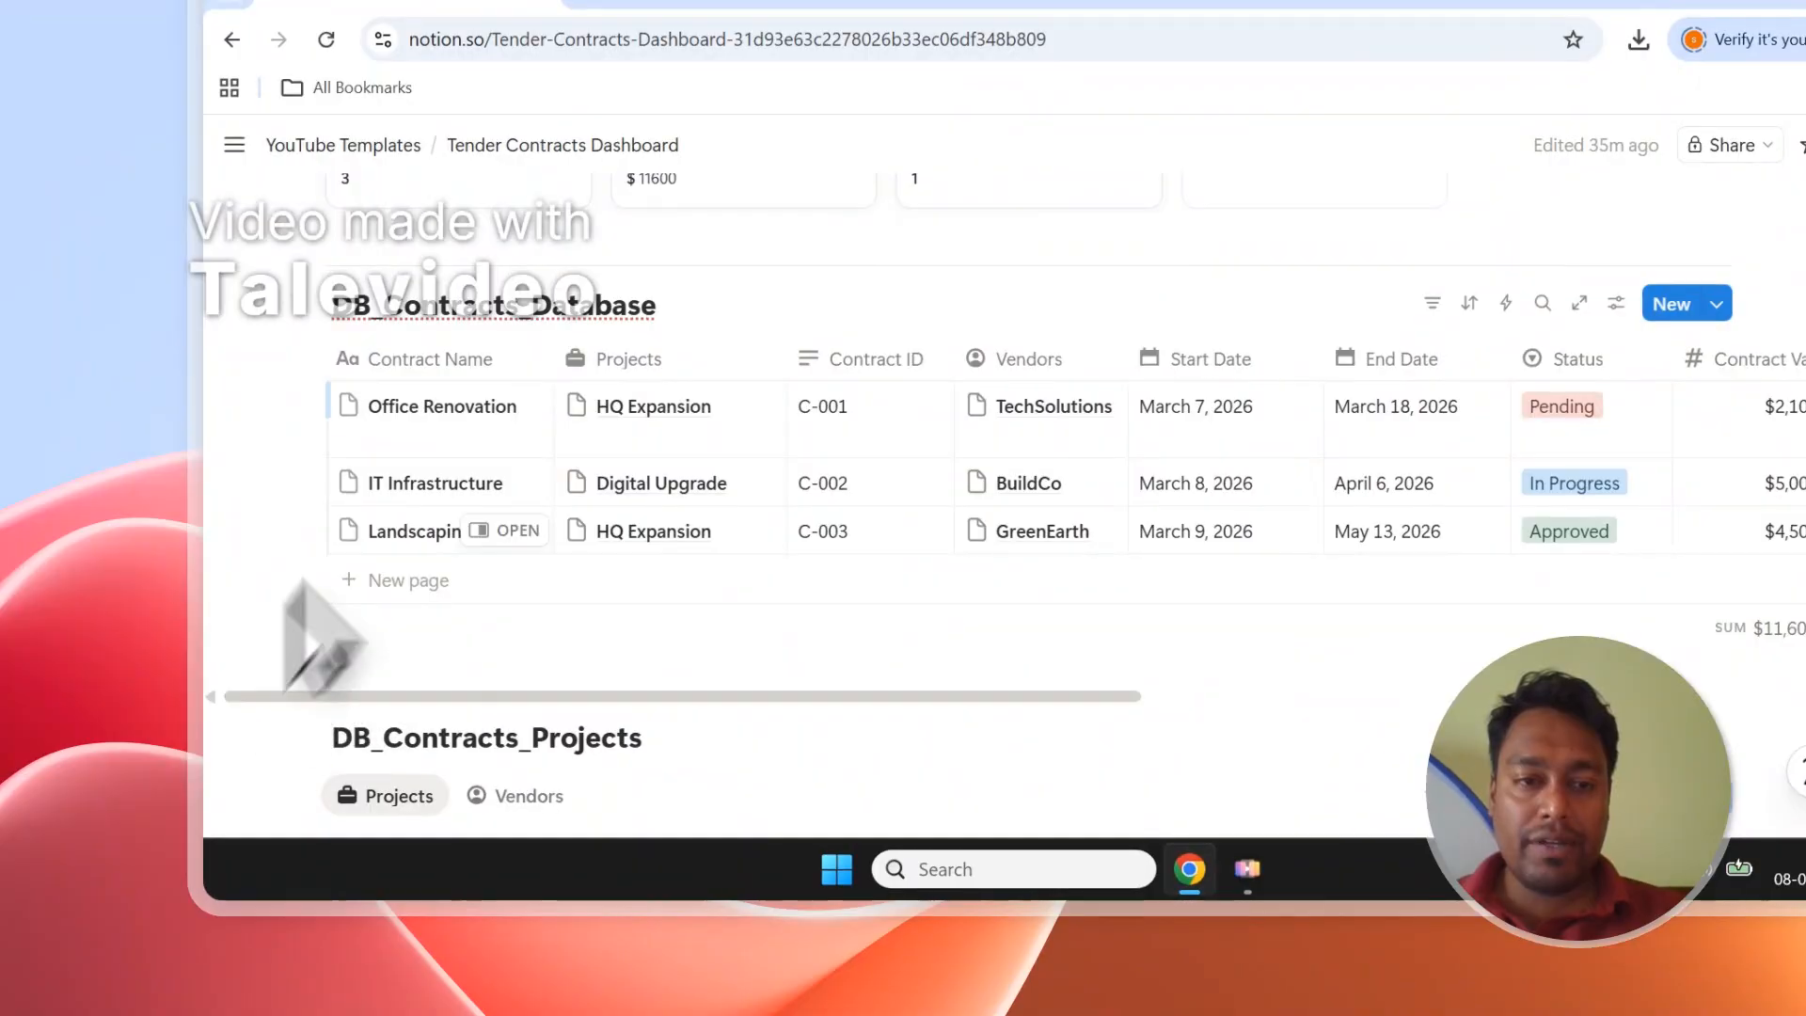
click(544, 193)
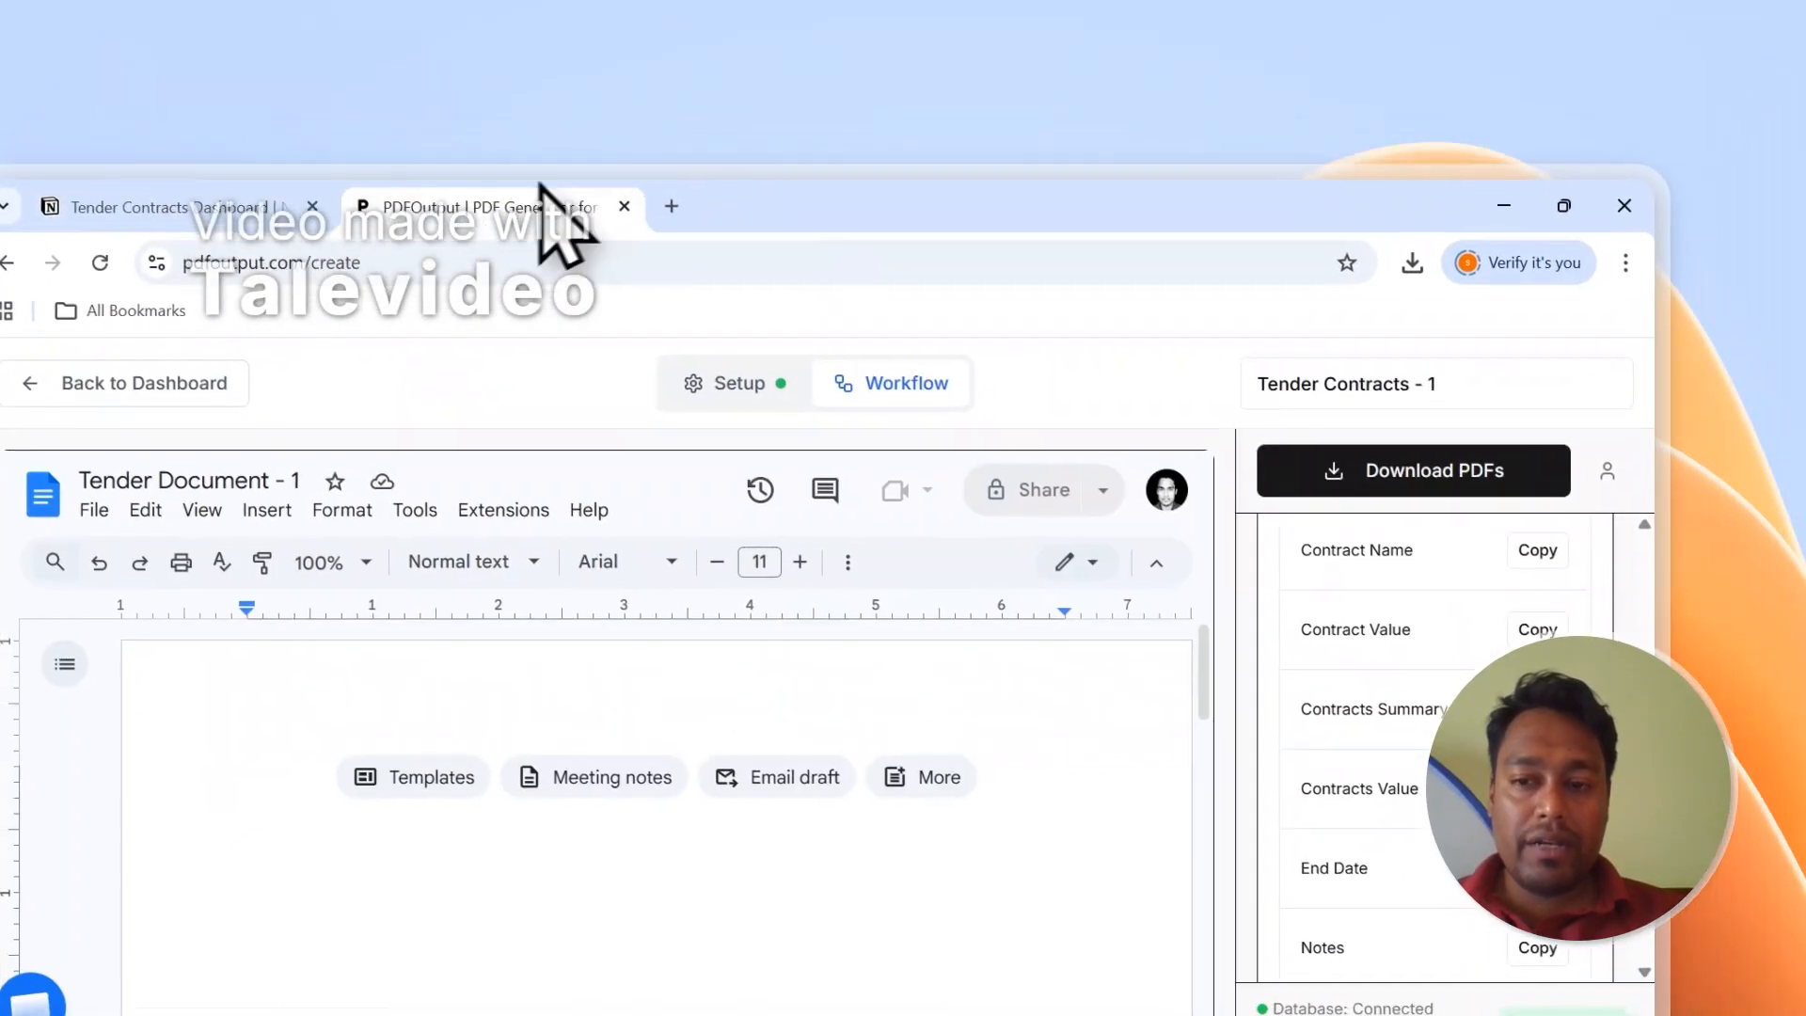
scroll(1354, 705, up, 2)
scroll(1383, 734, up, 2)
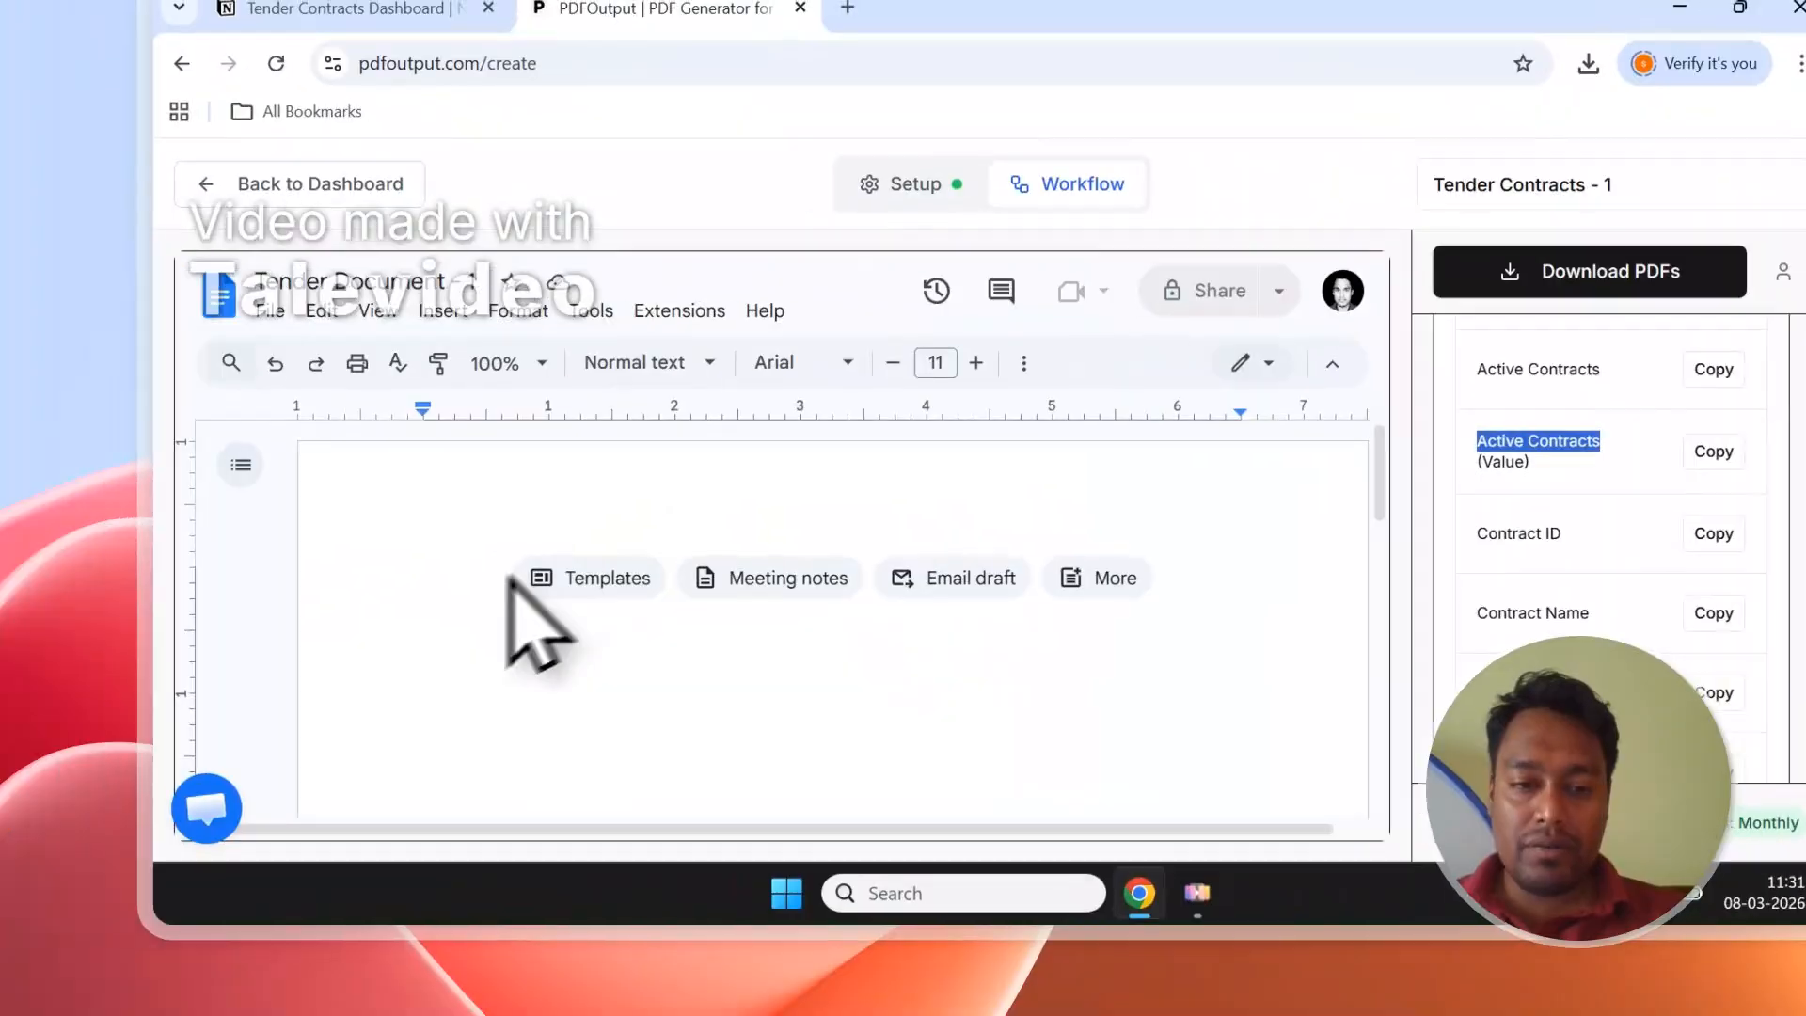
click(509, 583)
Write 'Contract Name - {{Contract Name}}' in the template using the copied property tag.
text(C)
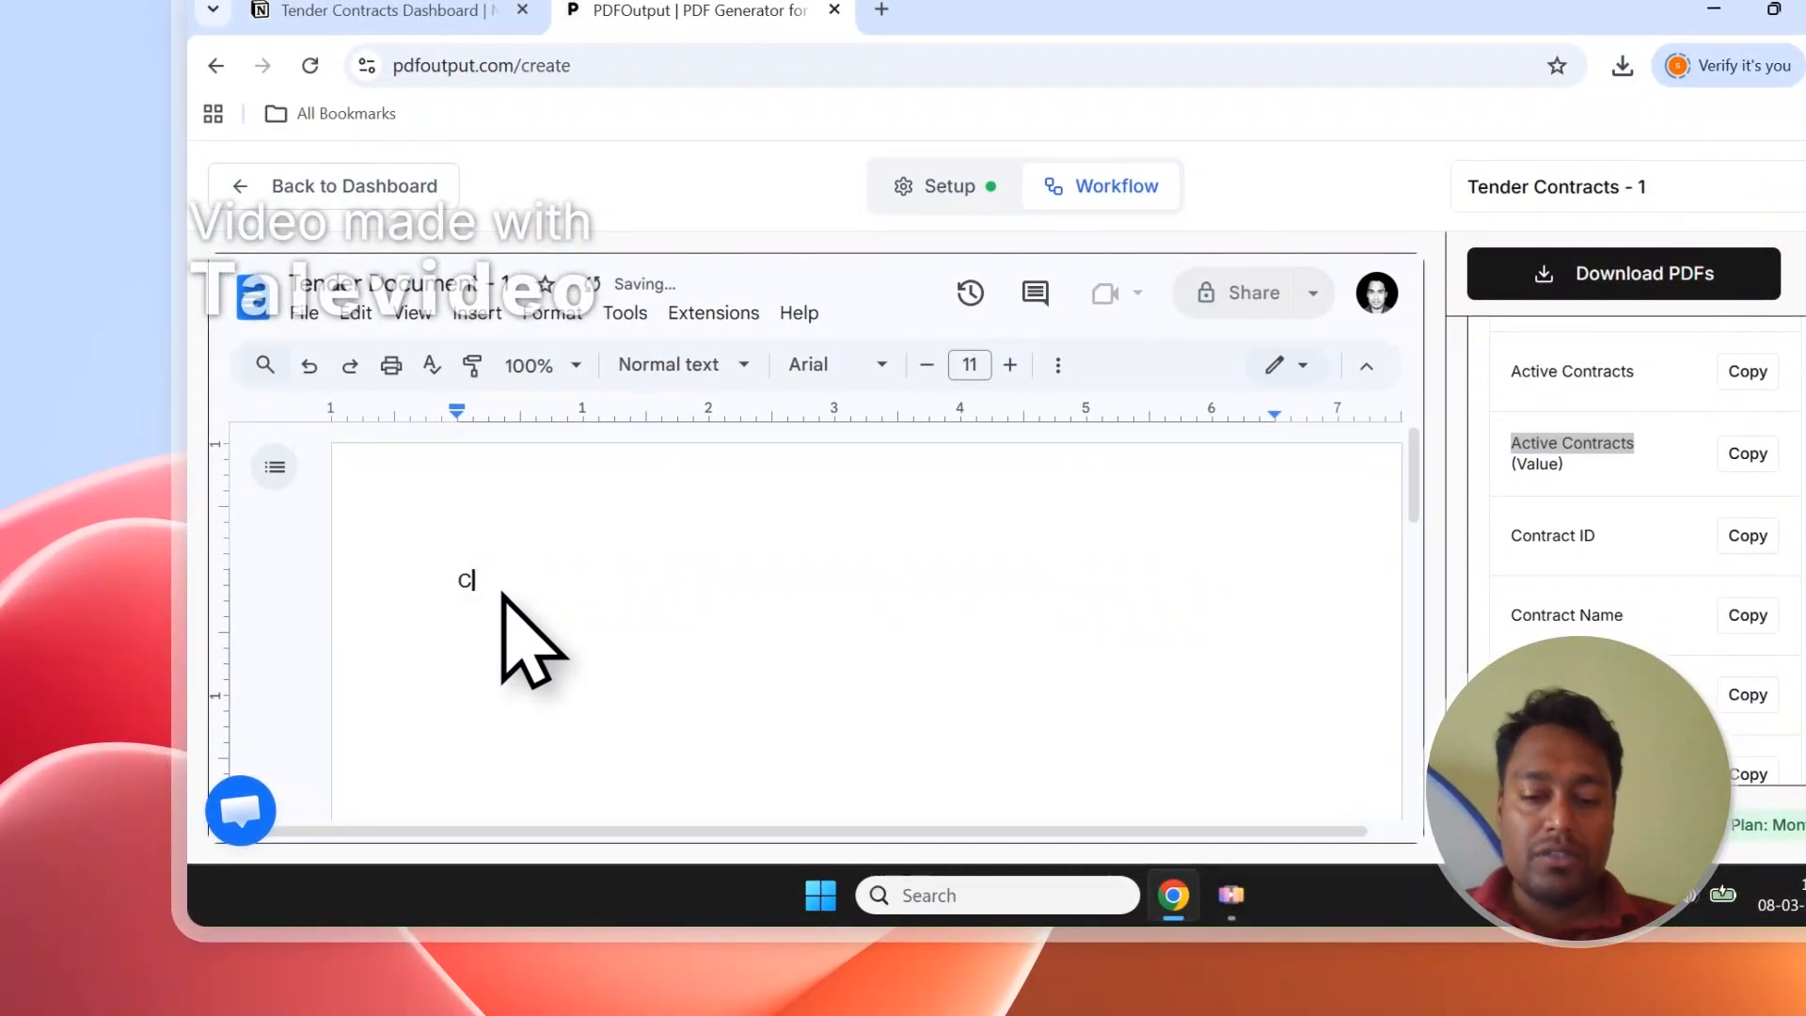
text(ontract Name -)
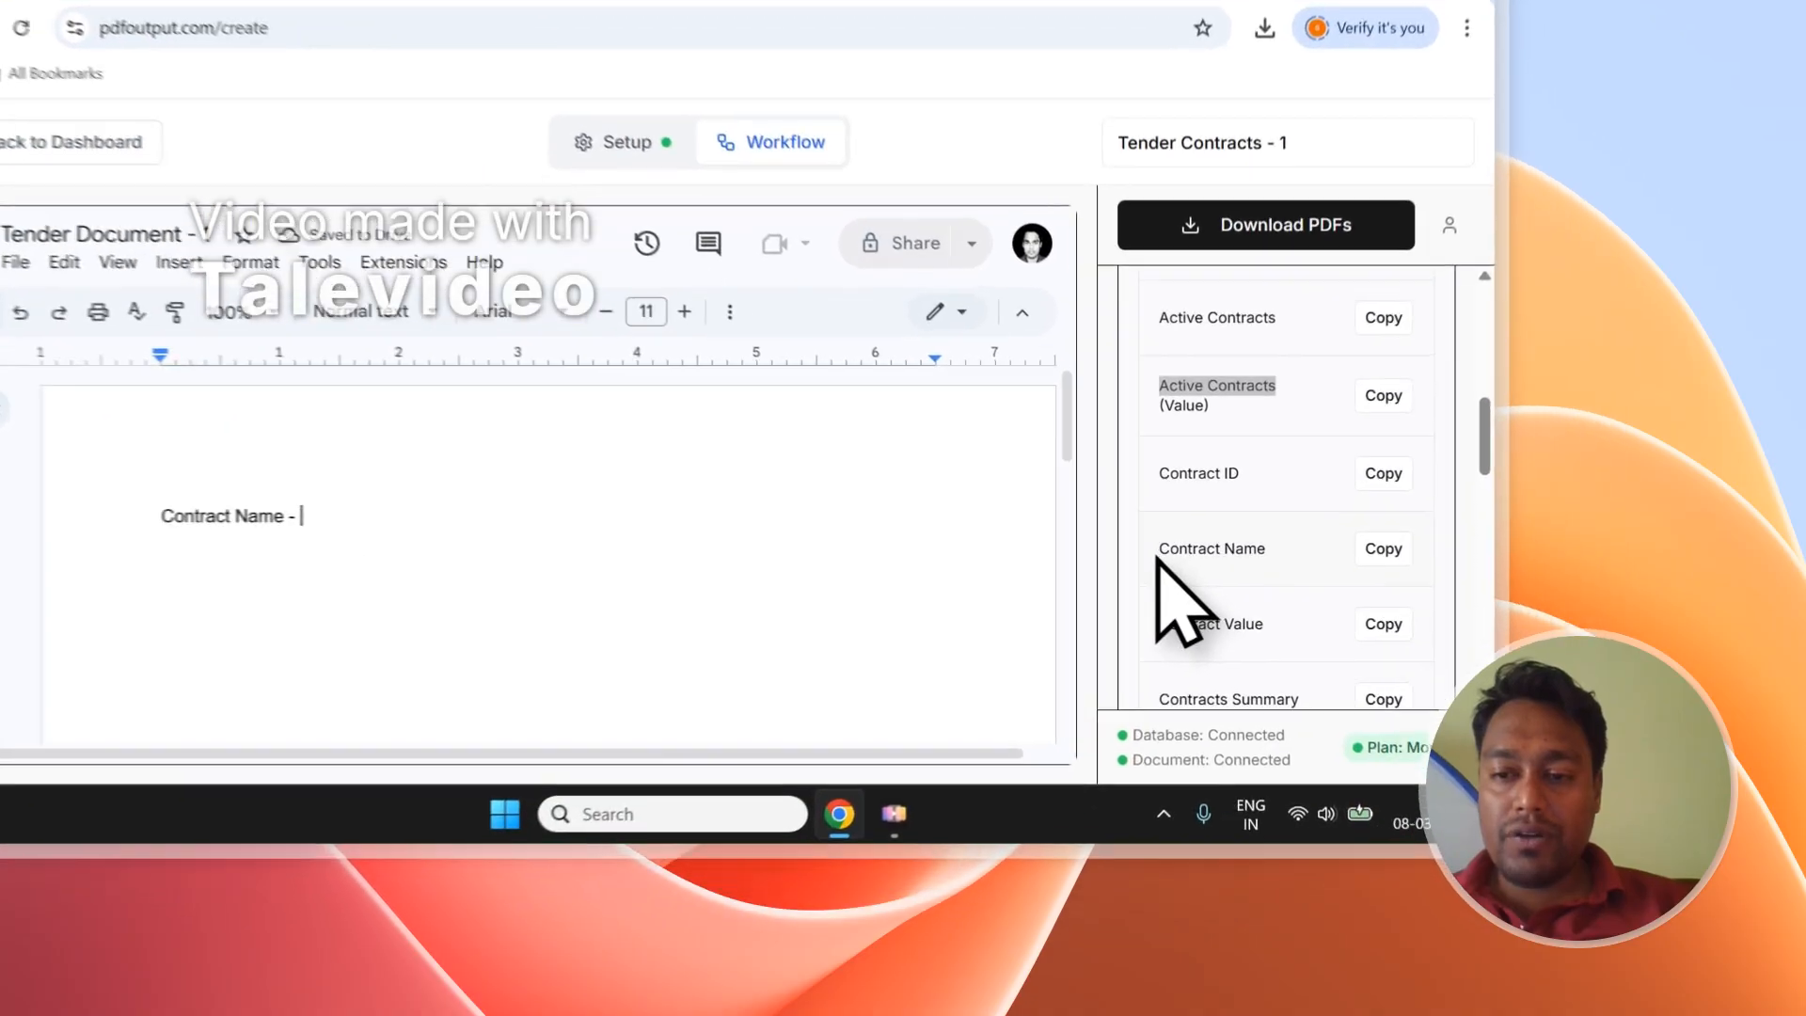
drag(1310, 657, 1415, 649)
scroll(1401, 621, up, 5)
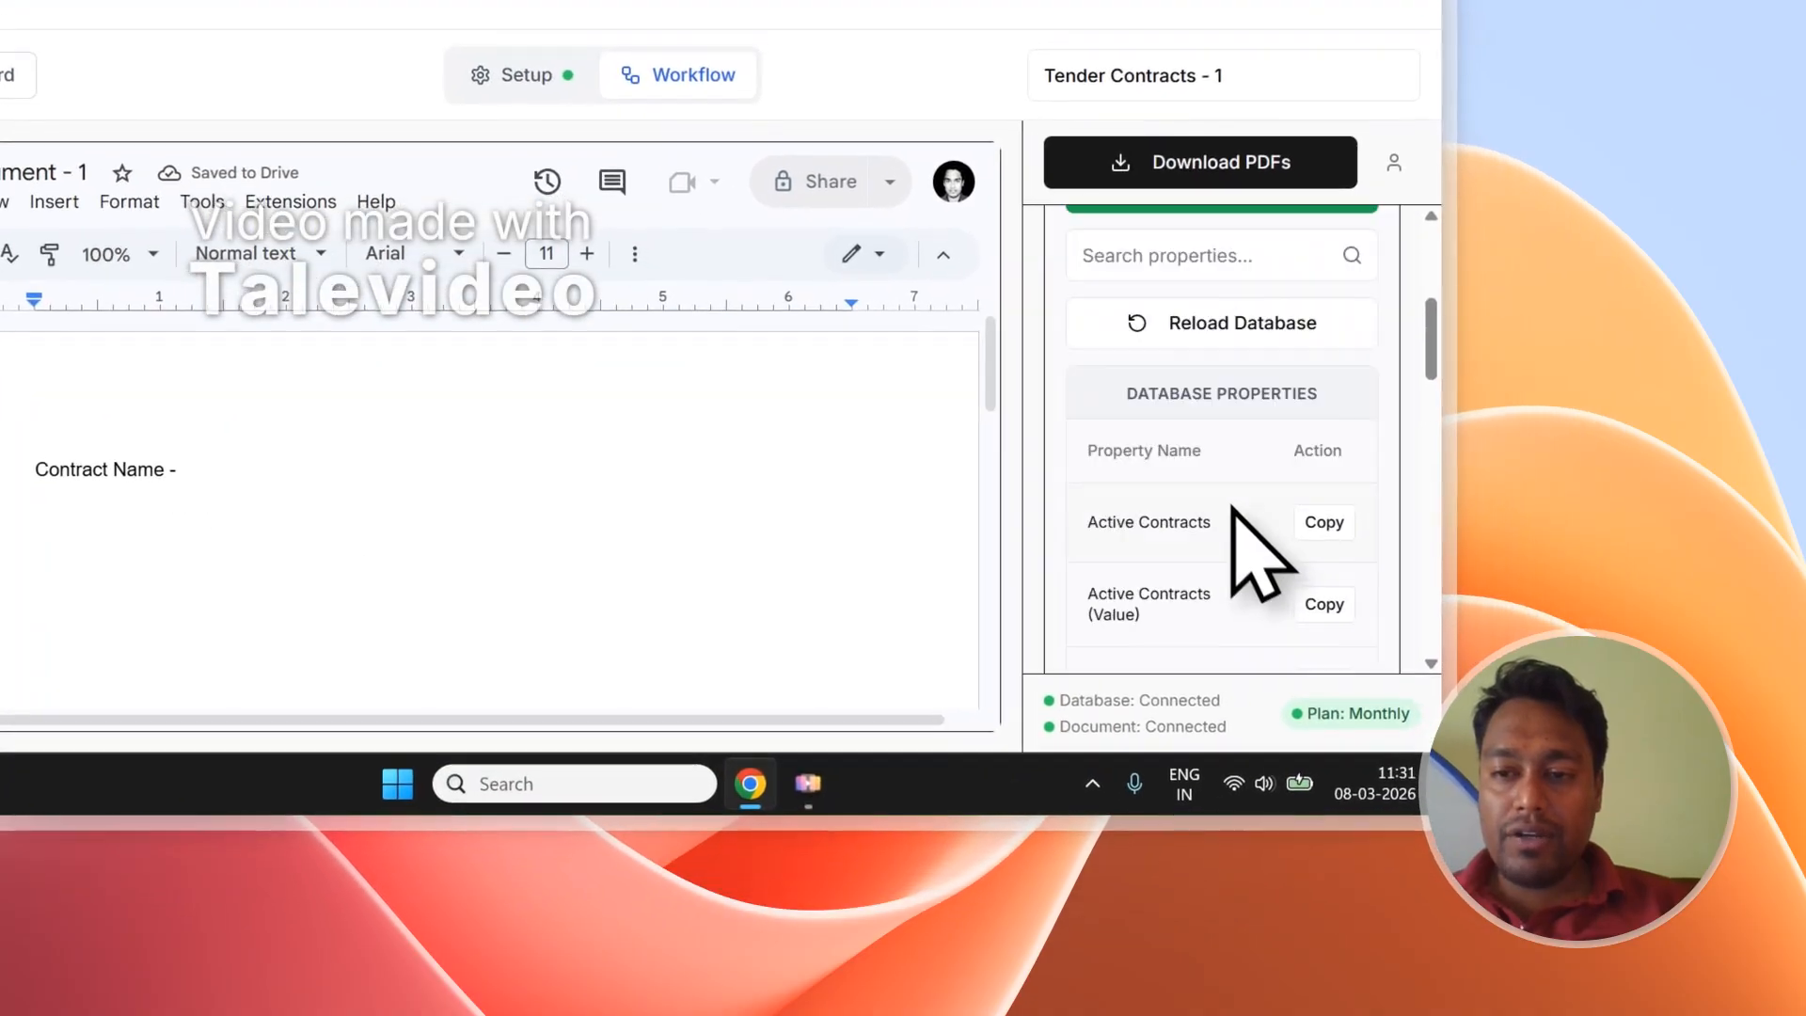
click(1199, 399)
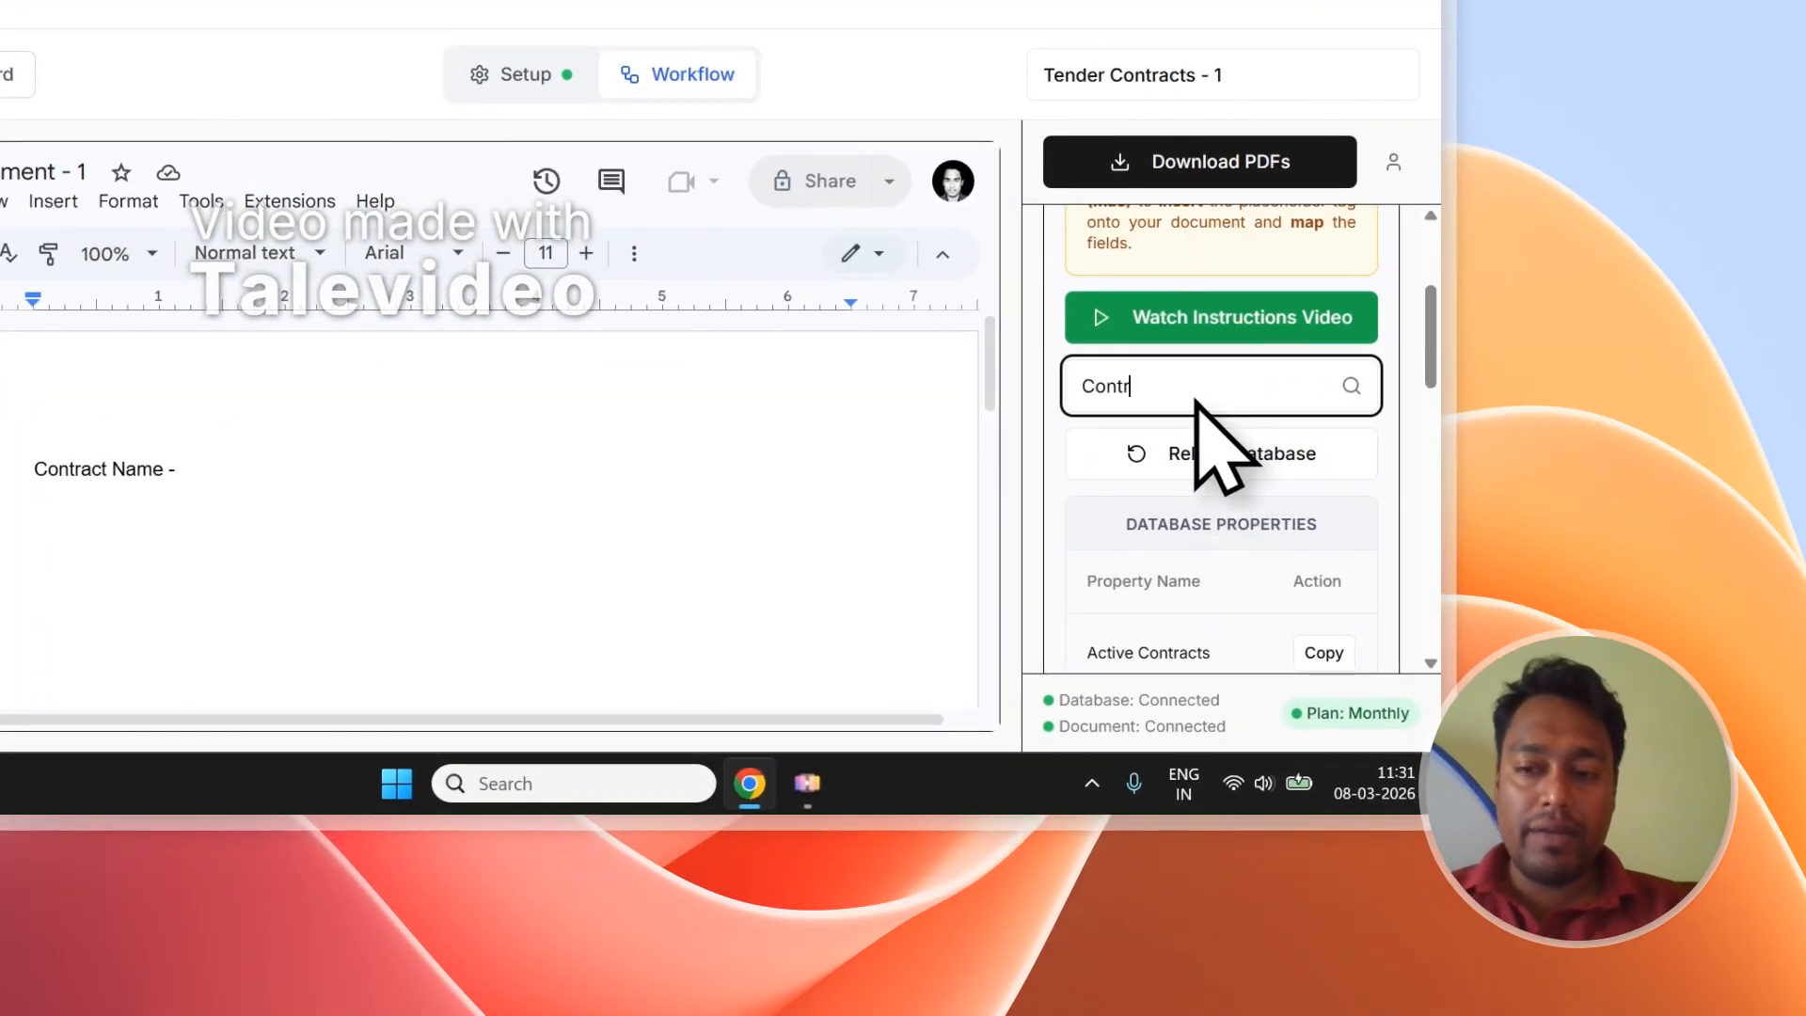
scroll(1223, 451, down, 3)
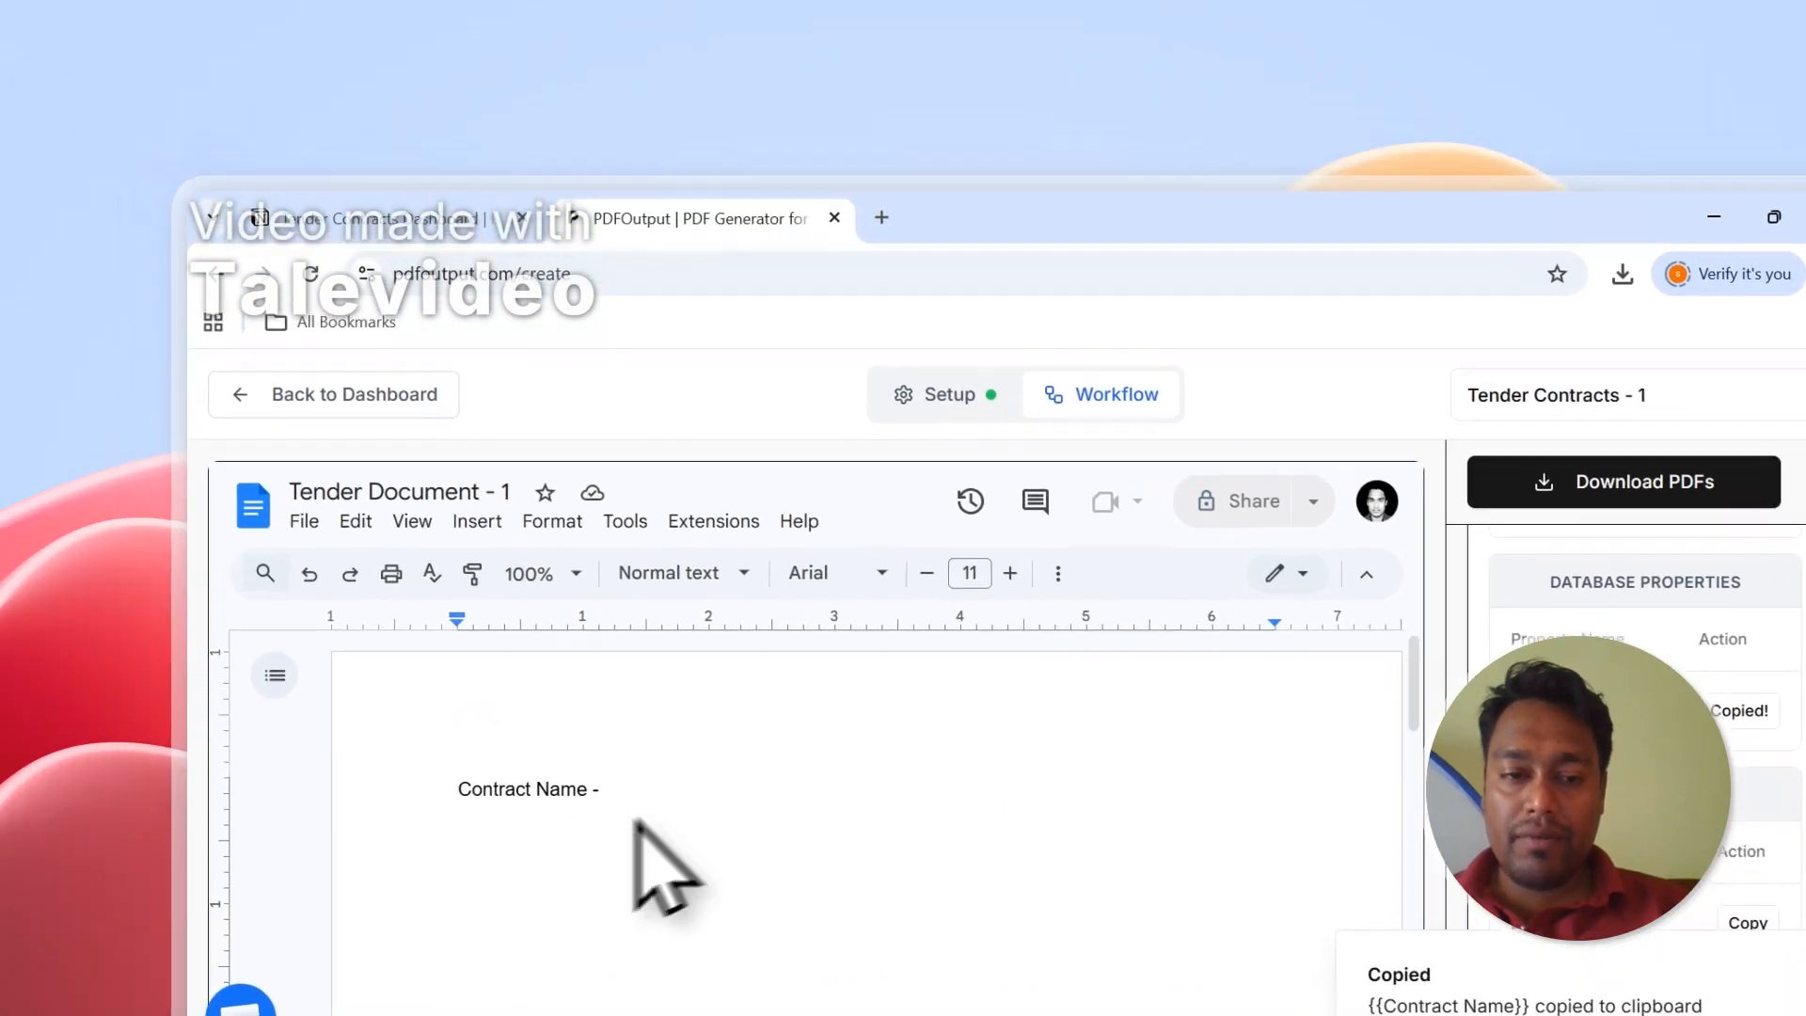
click(247, 480)
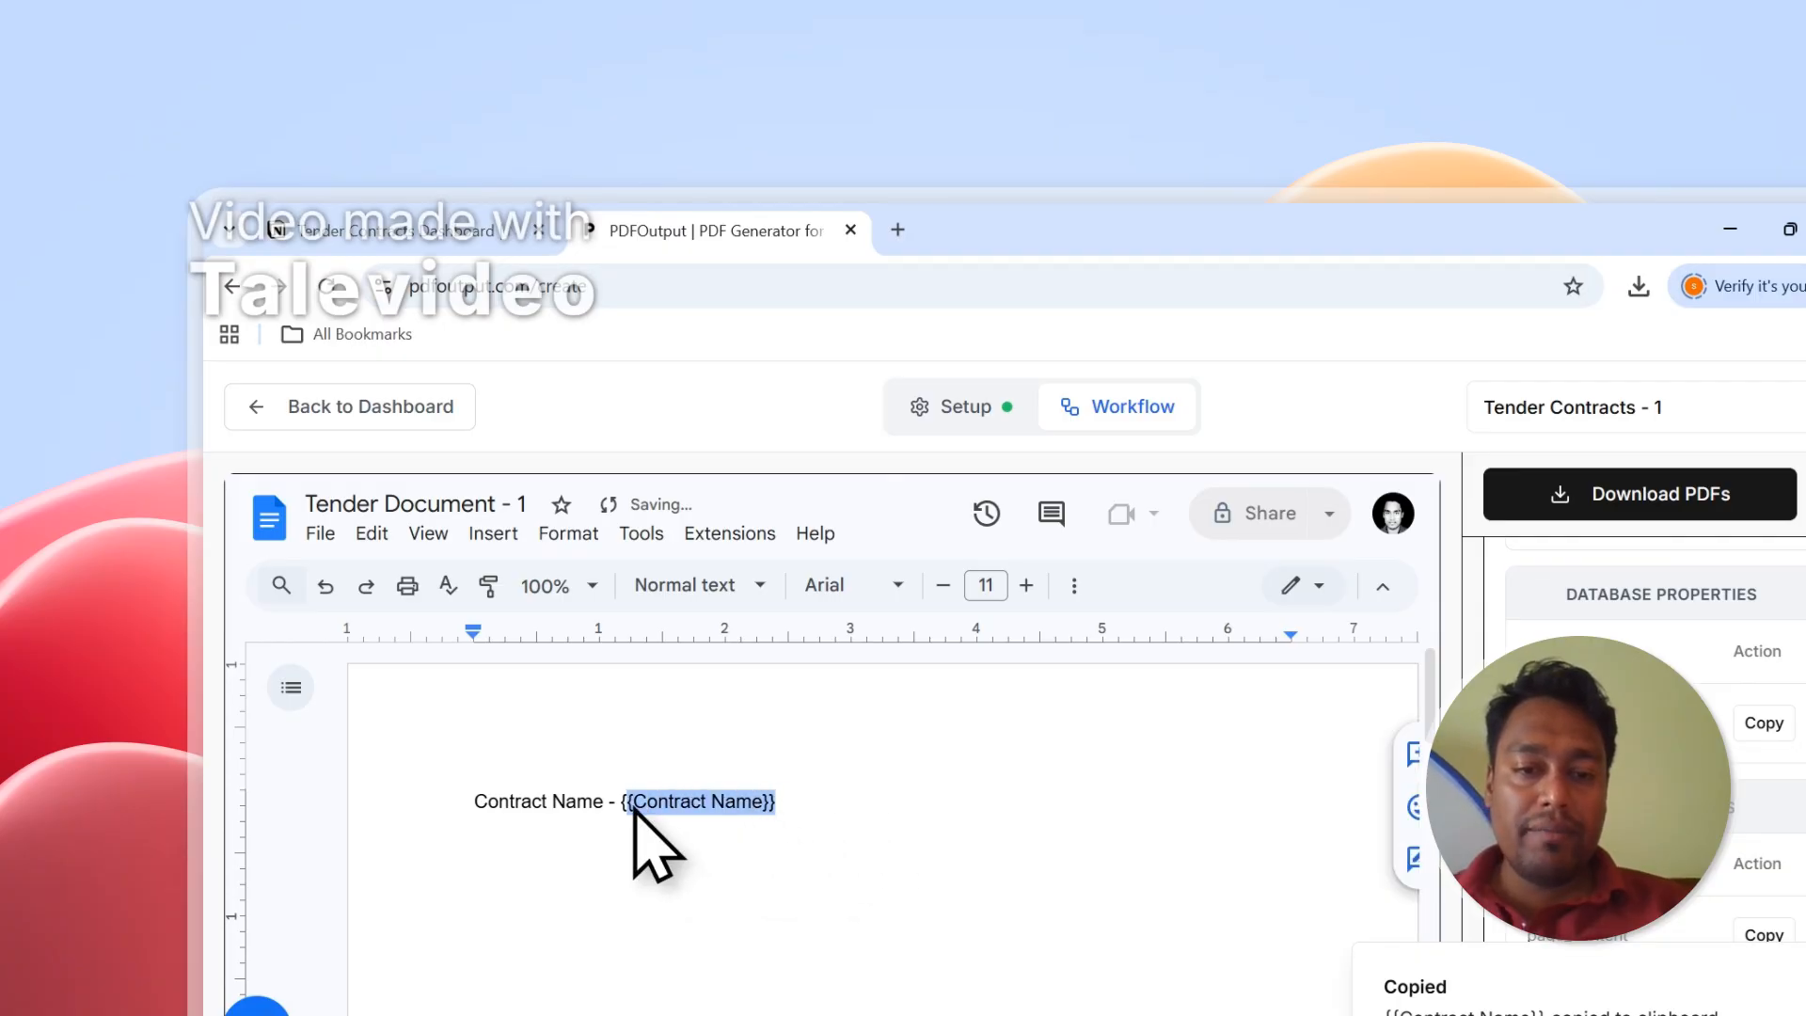
scroll(1605, 785, up, 6)
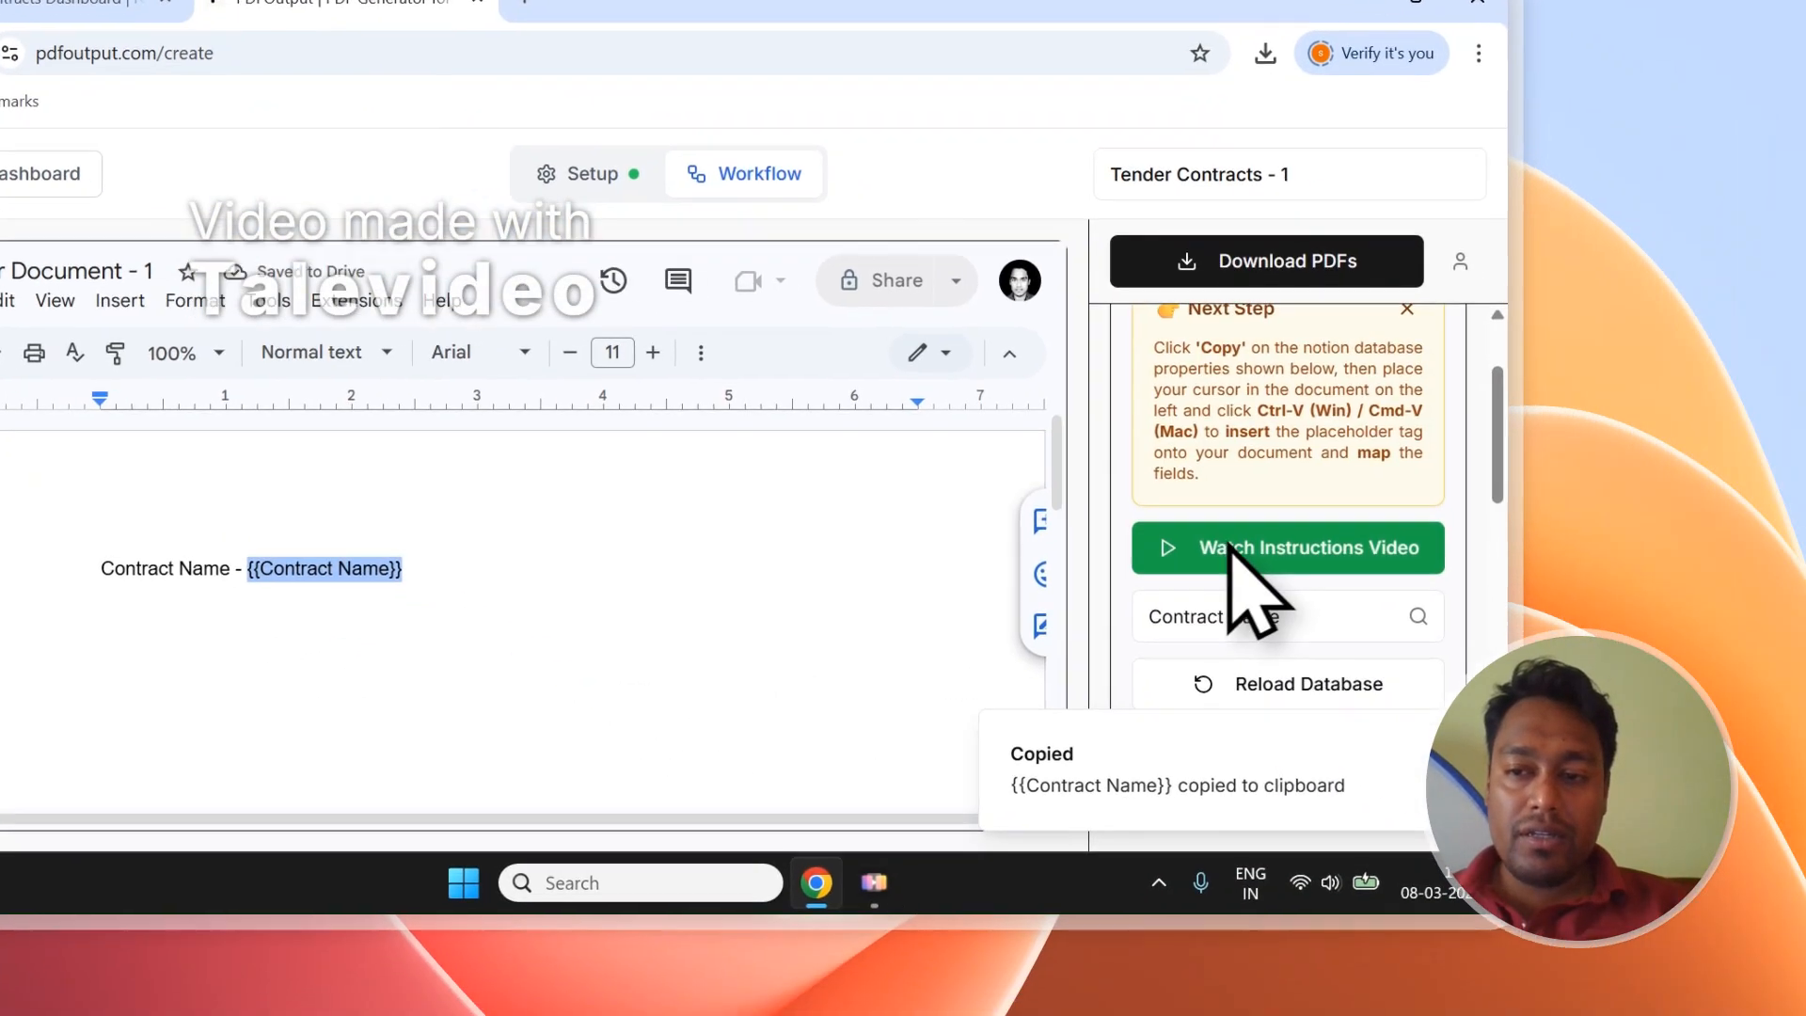
drag(1192, 502, 1346, 502)
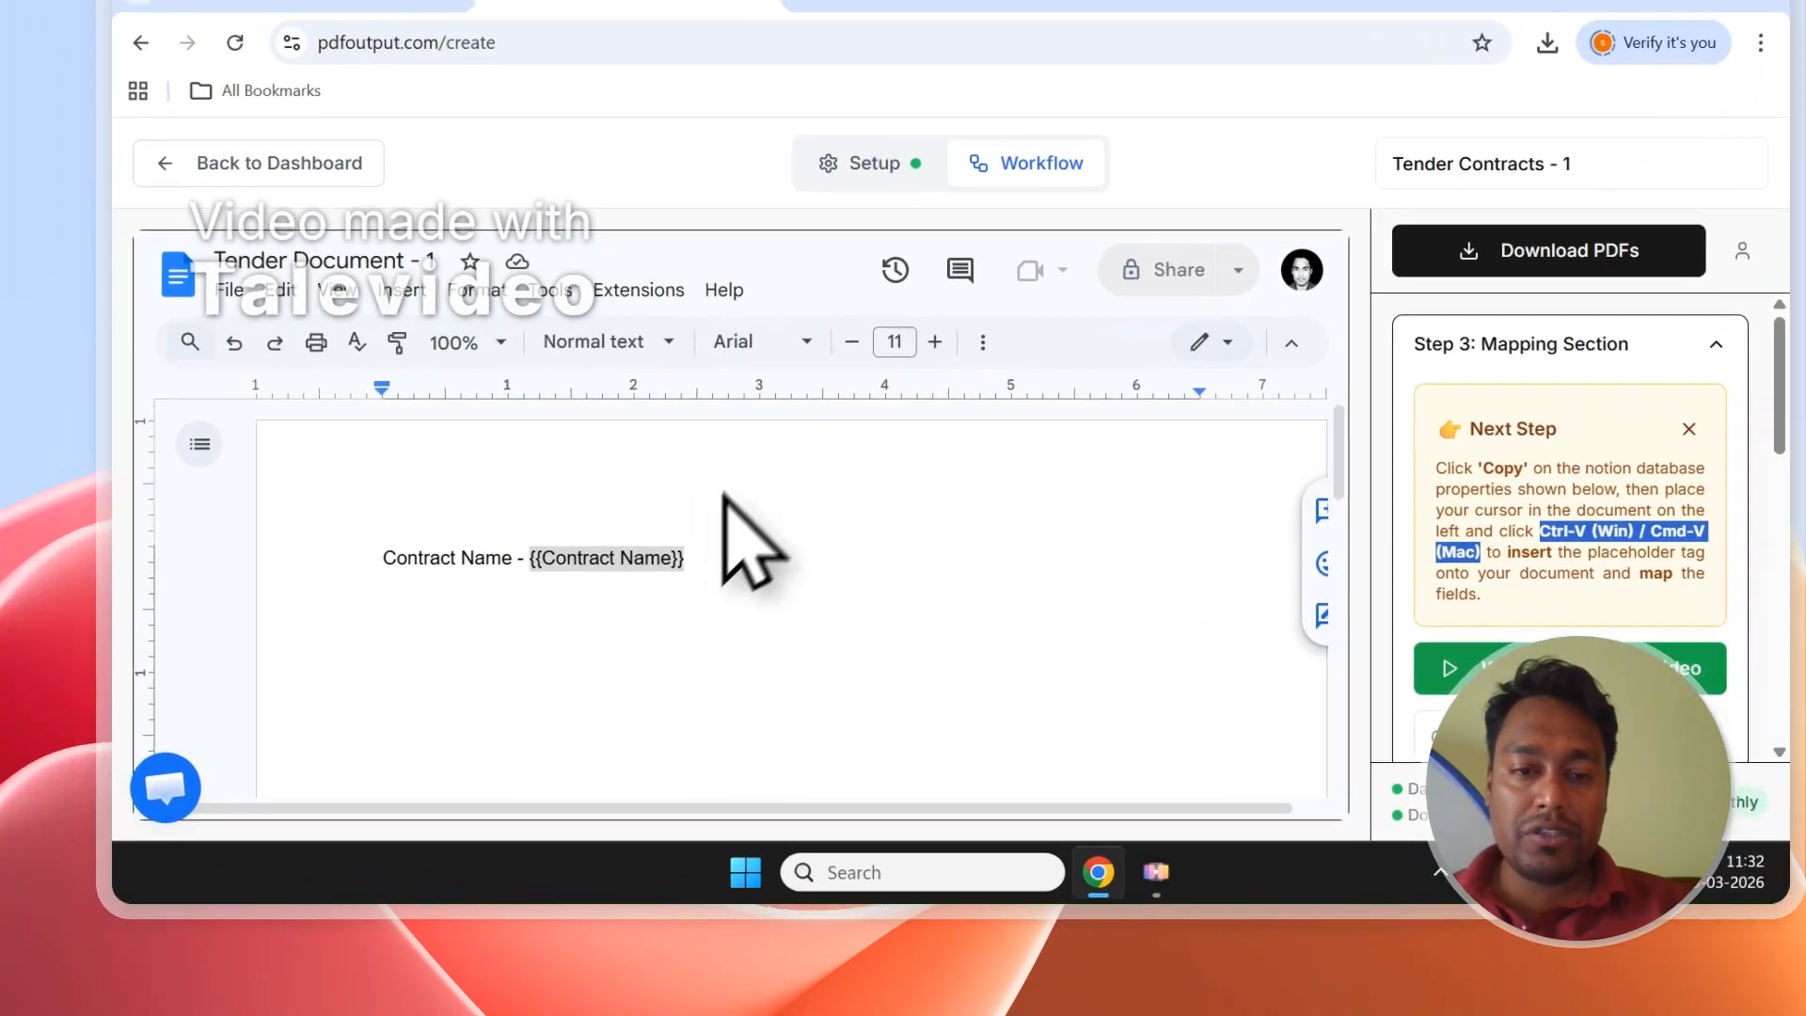
click(348, 528)
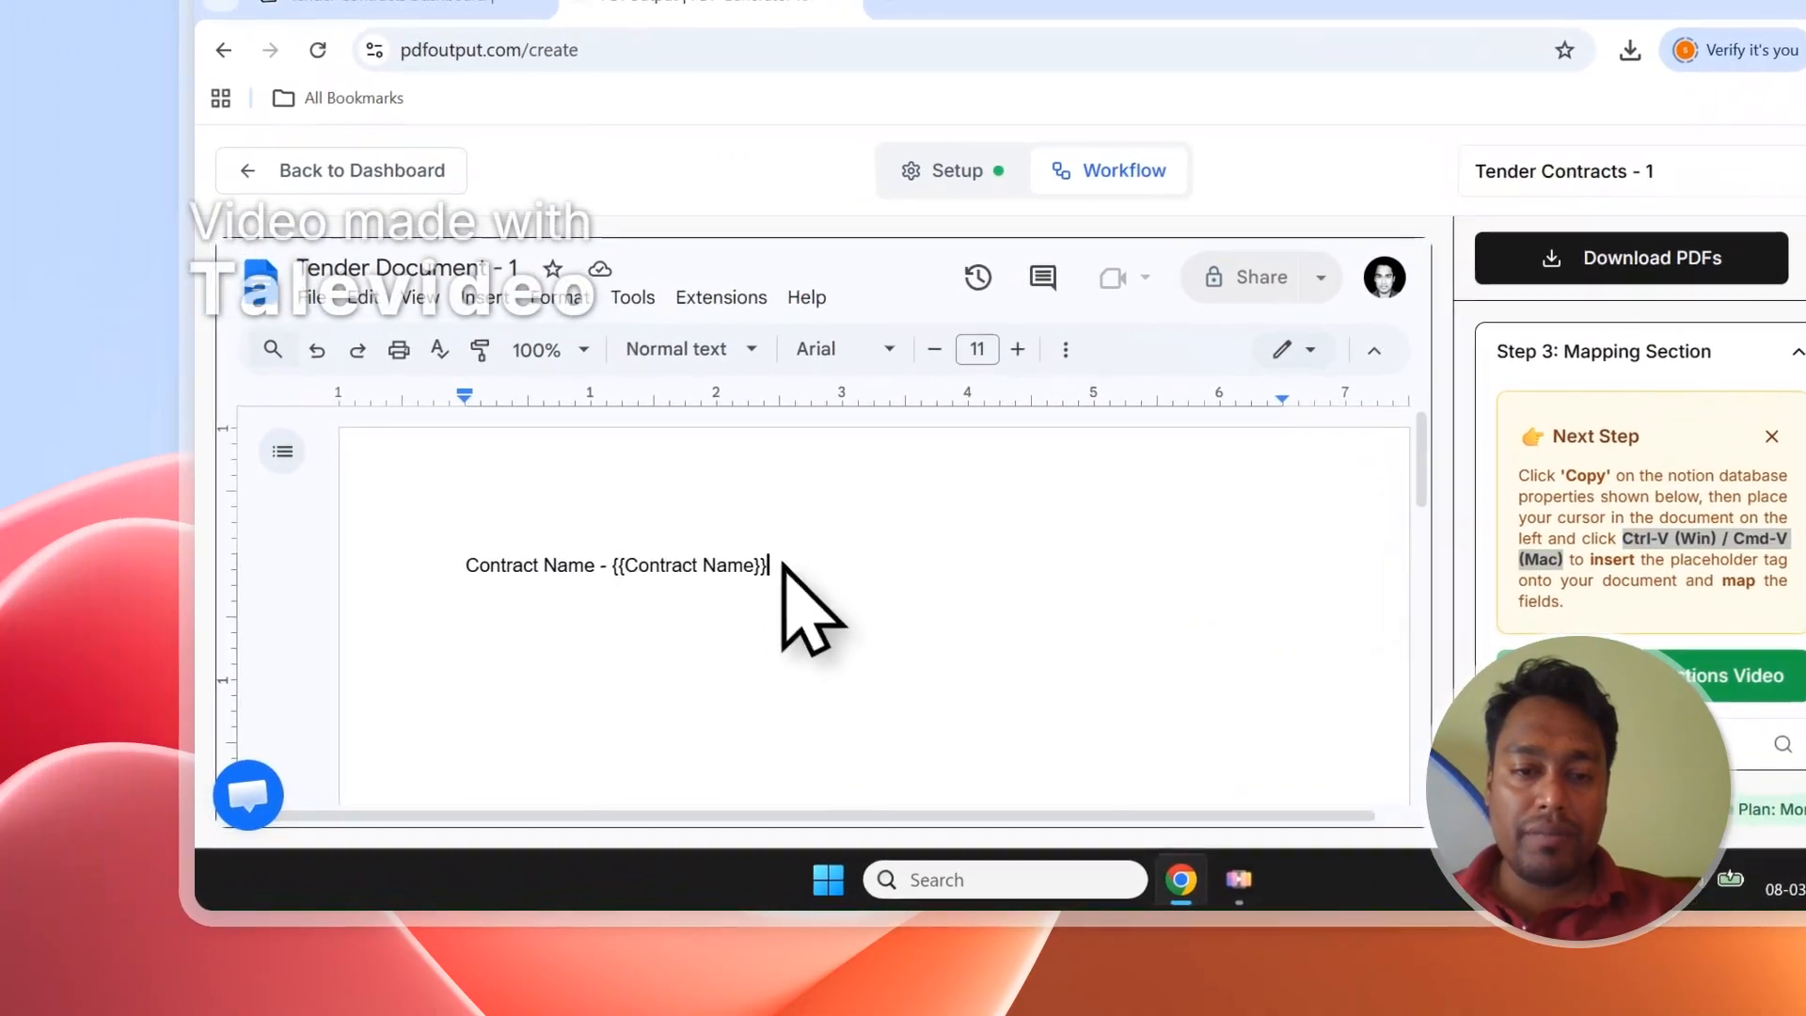
Add a new line 'Id - {{Contract ID}}' using the copied Contract ID tag.
scroll(1642, 640, down, 4)
scroll(1679, 565, up, 1)
click(1670, 496)
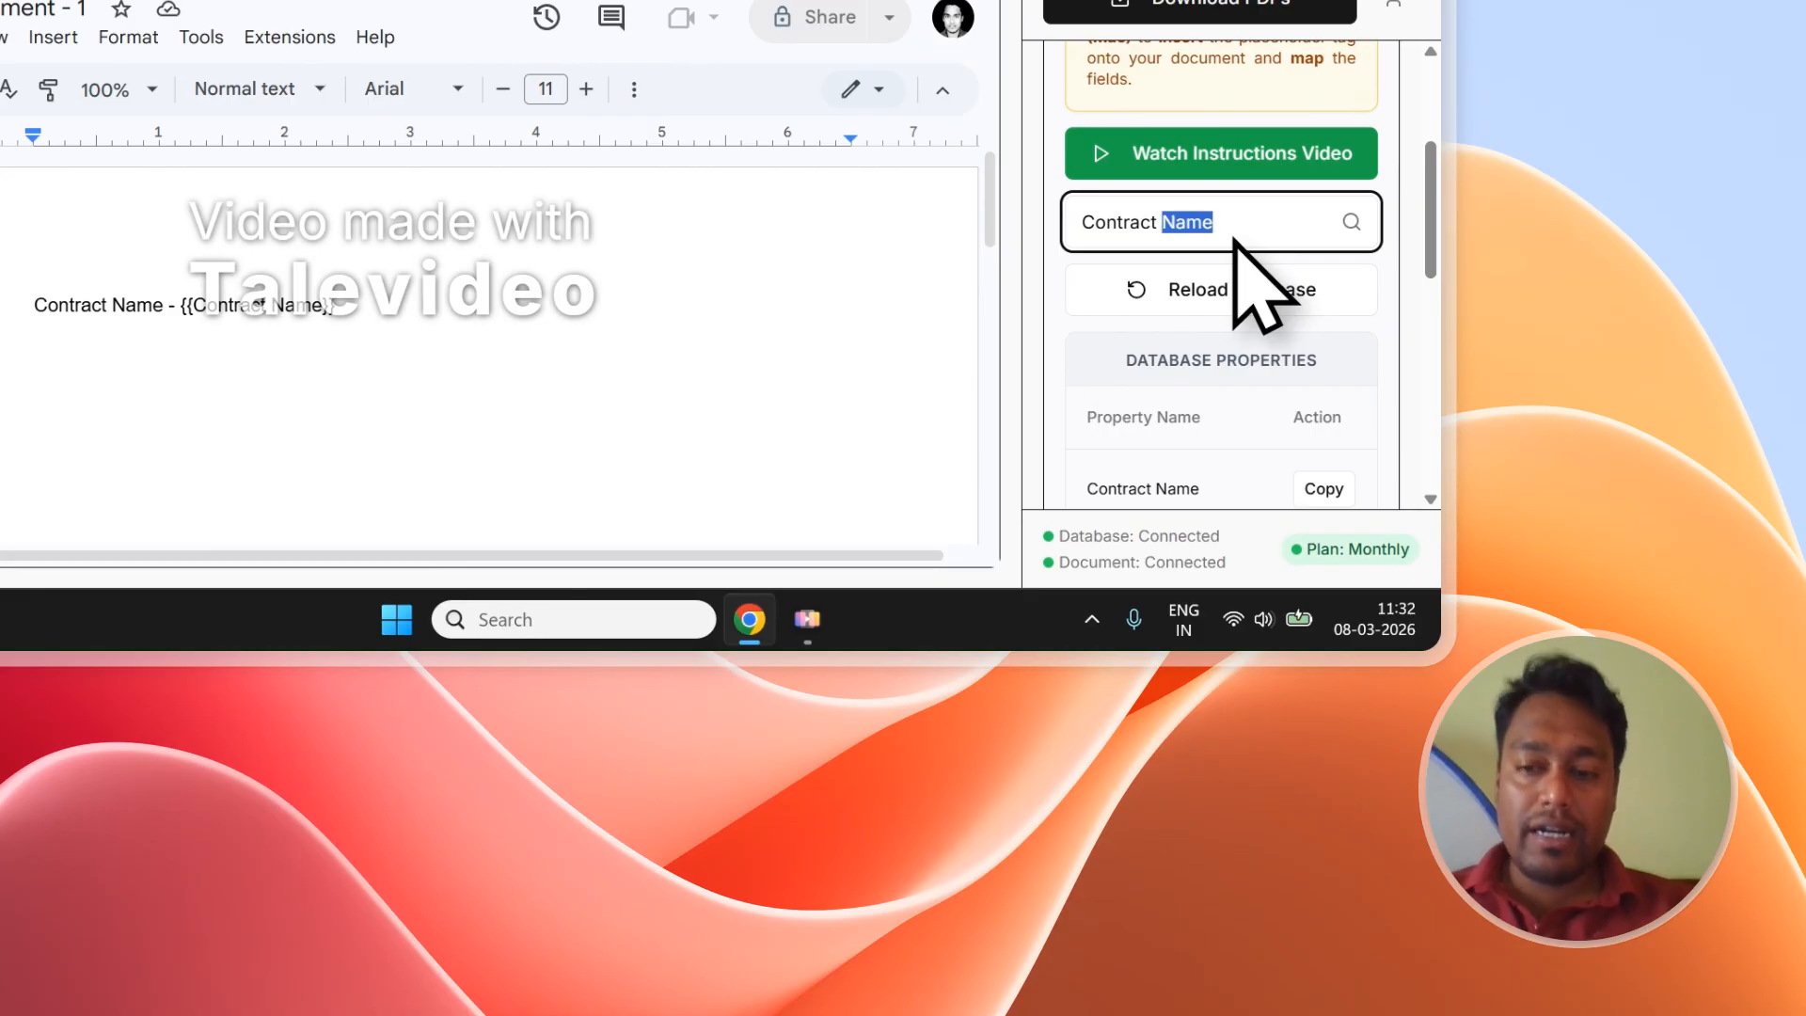
click(1344, 503)
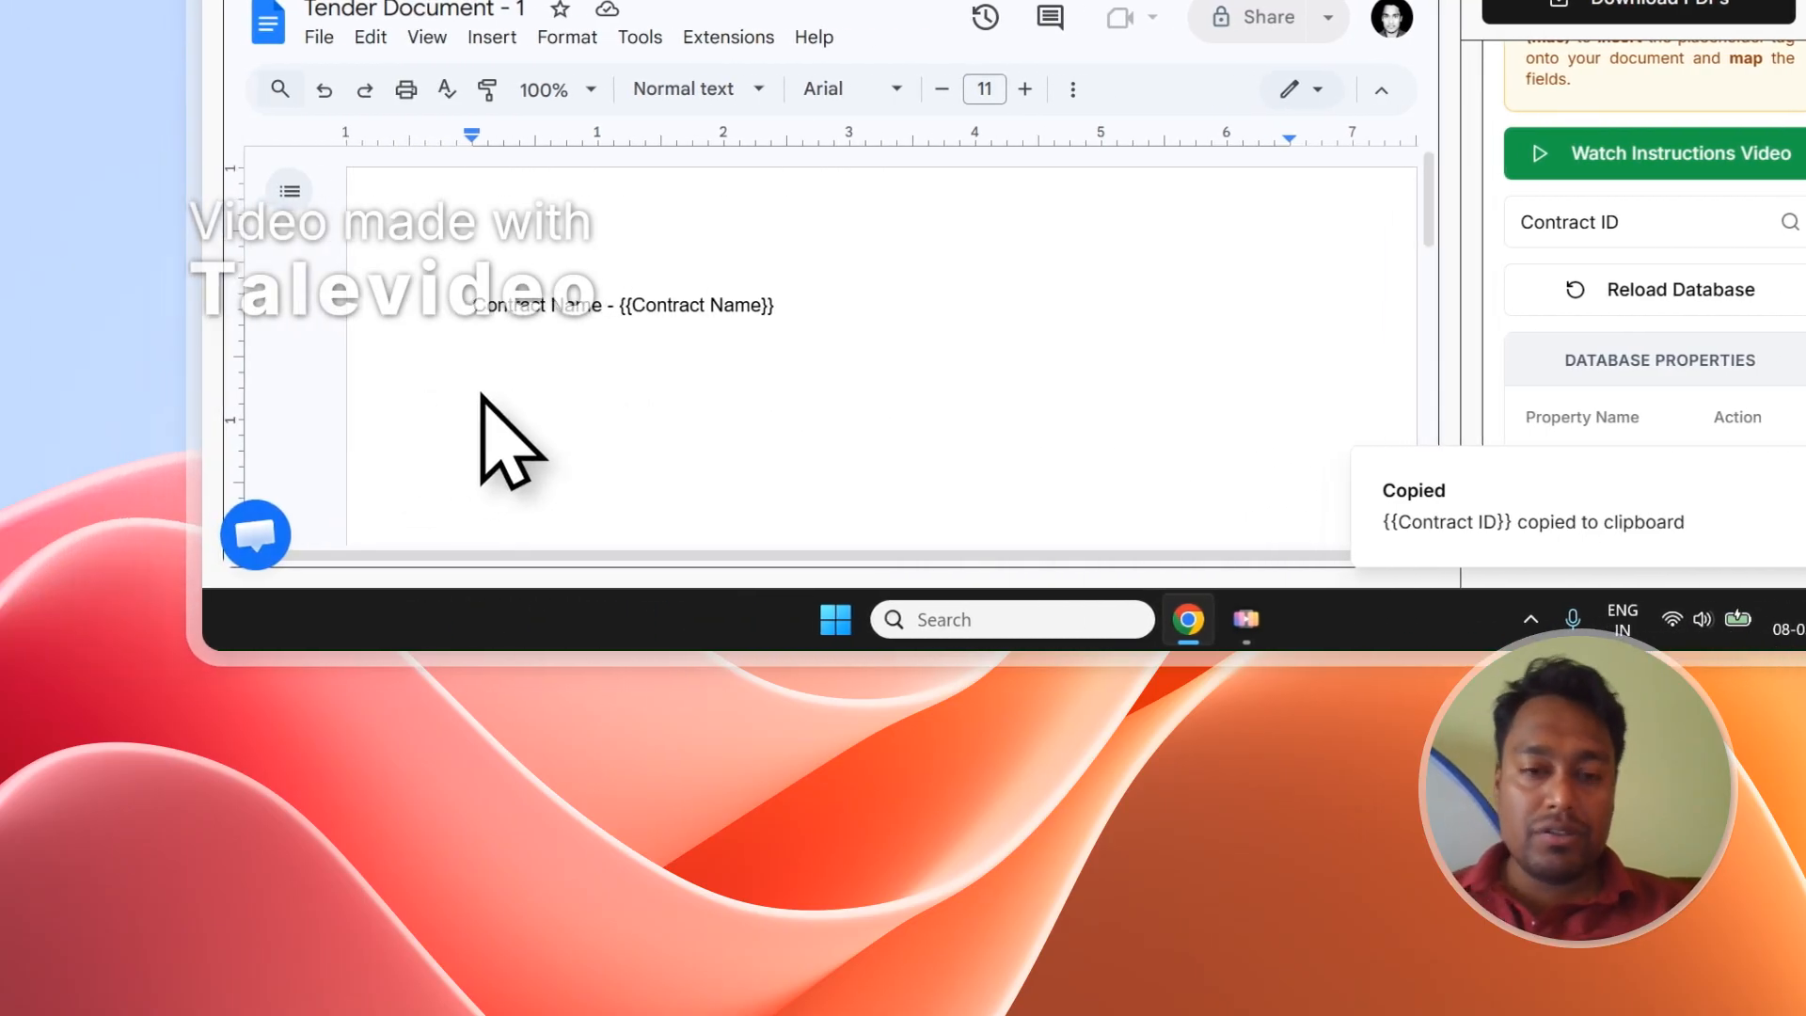
key(Return)
text(Id -)
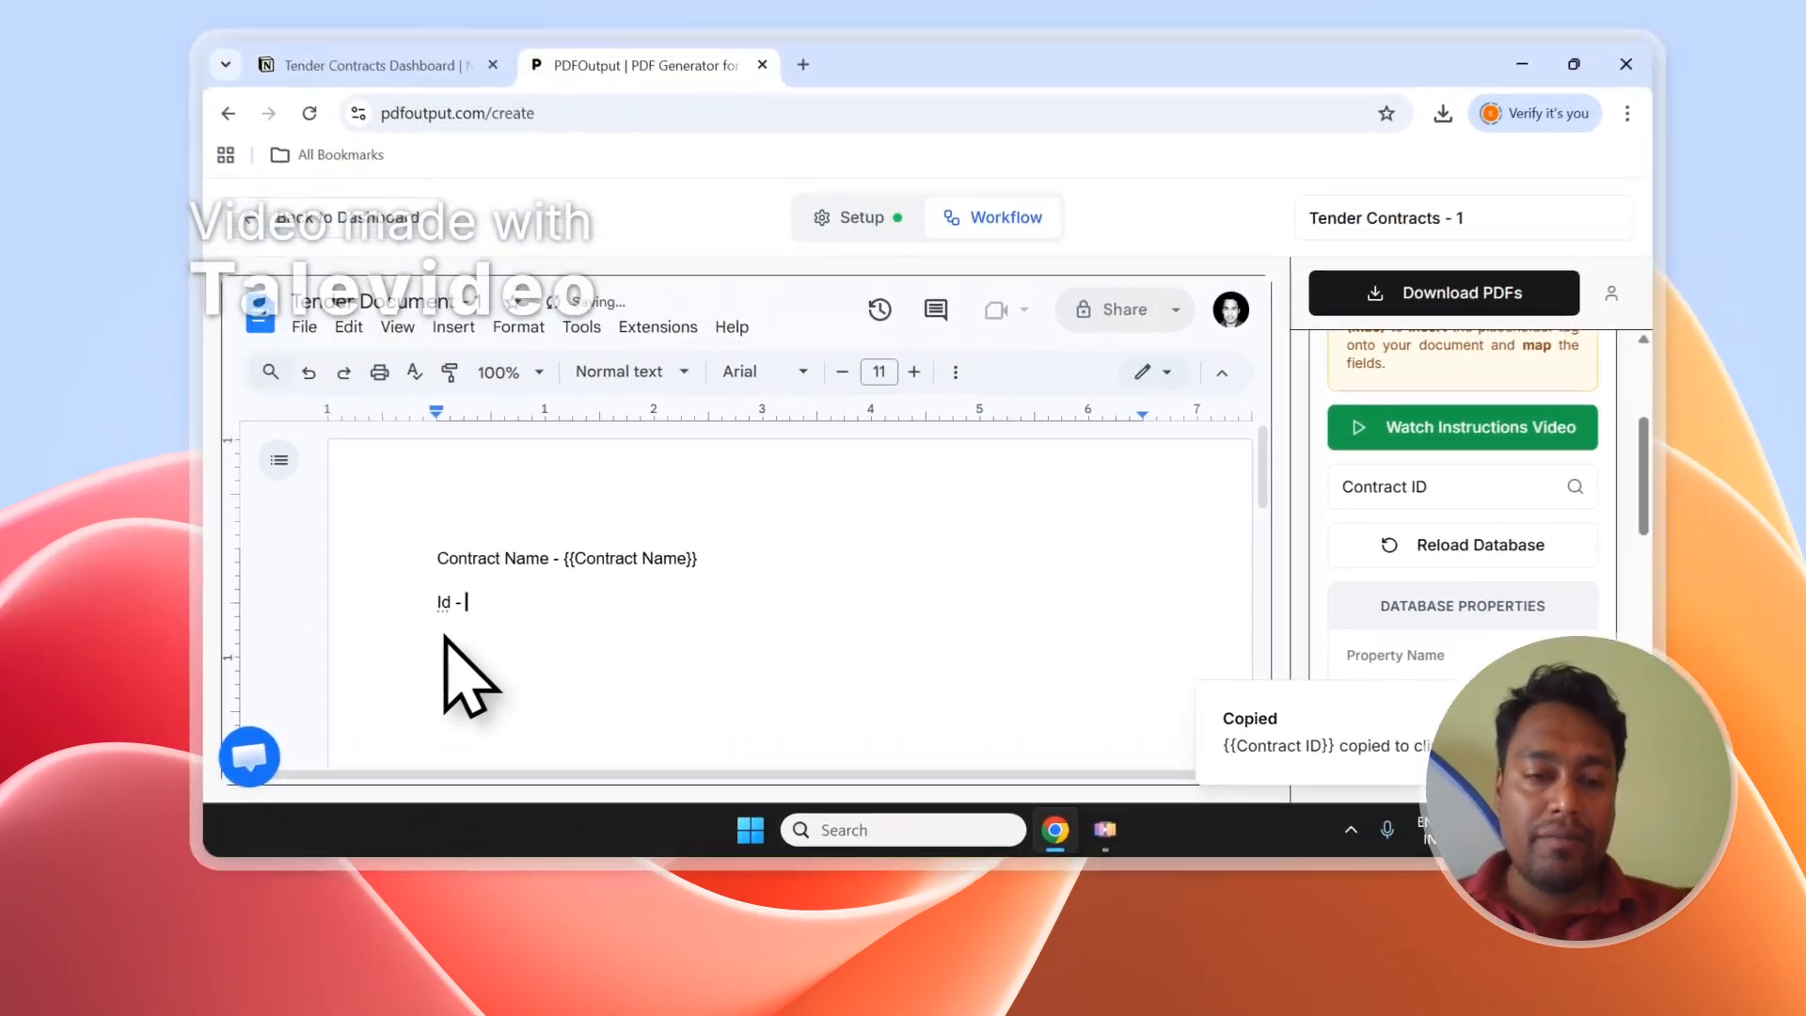
key(ctrl+v)
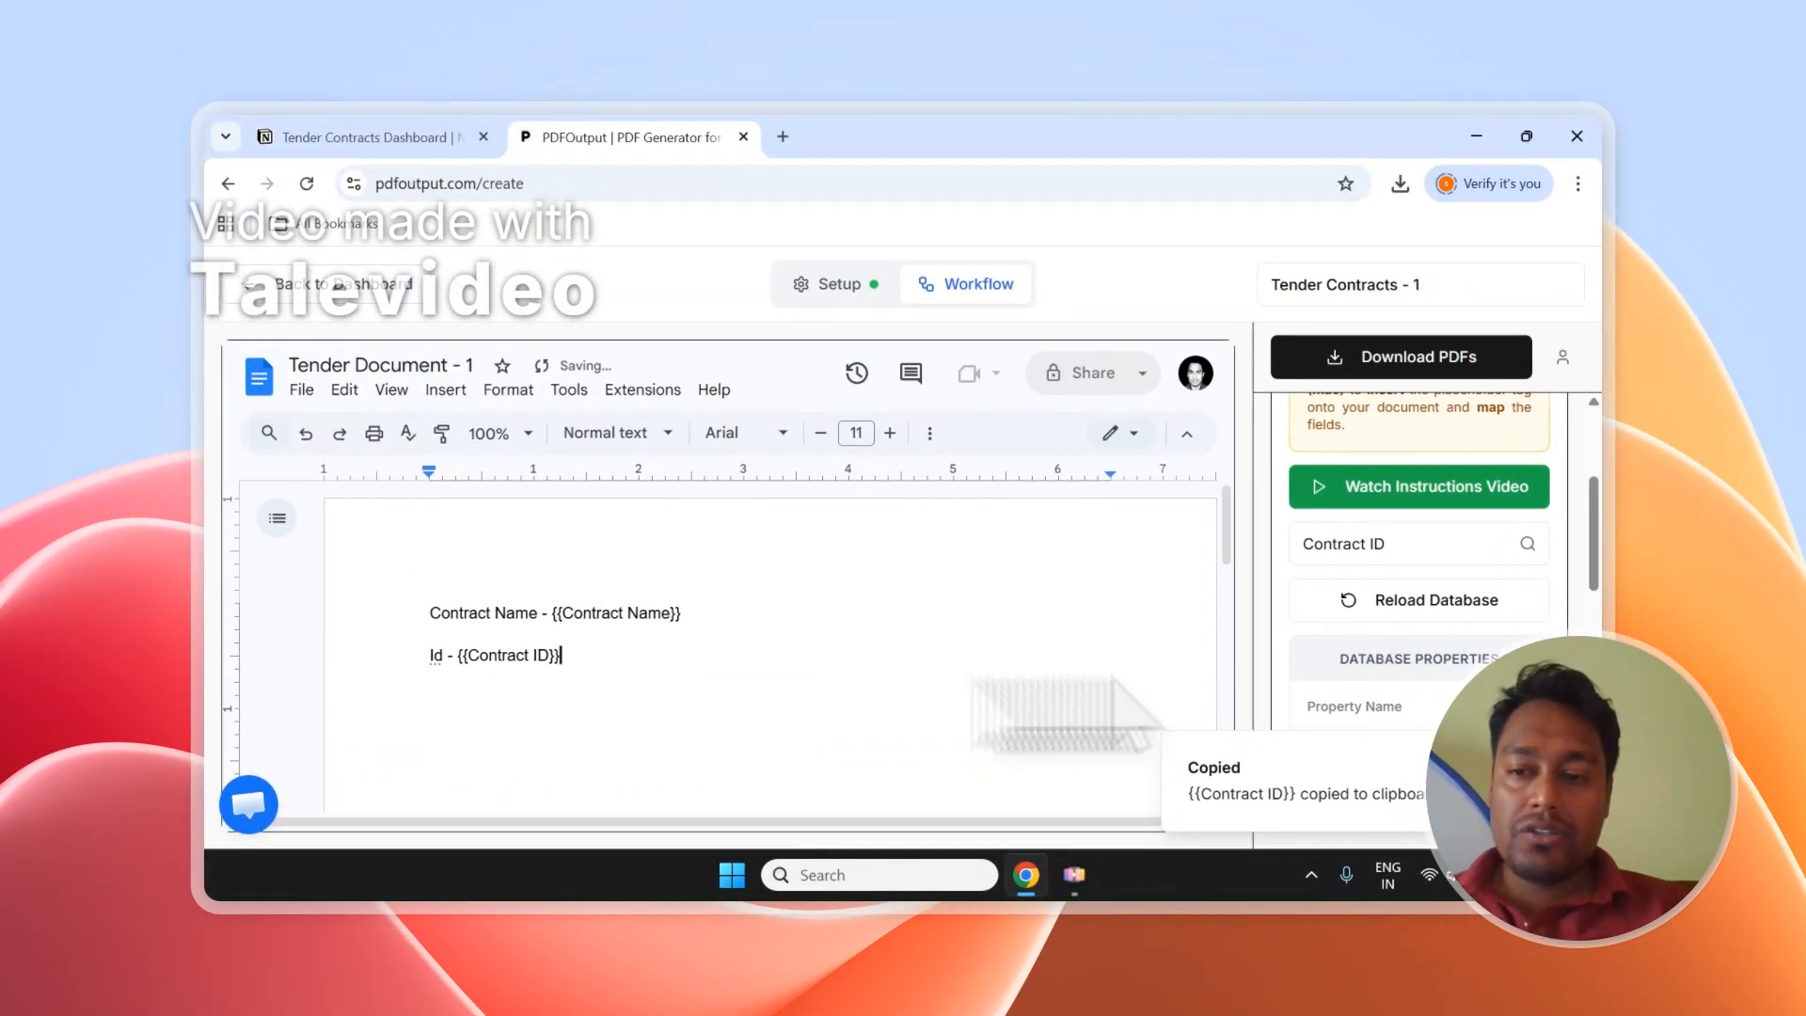
Clear the property search so all database properties are listed again.
scroll(1532, 564, down, 5)
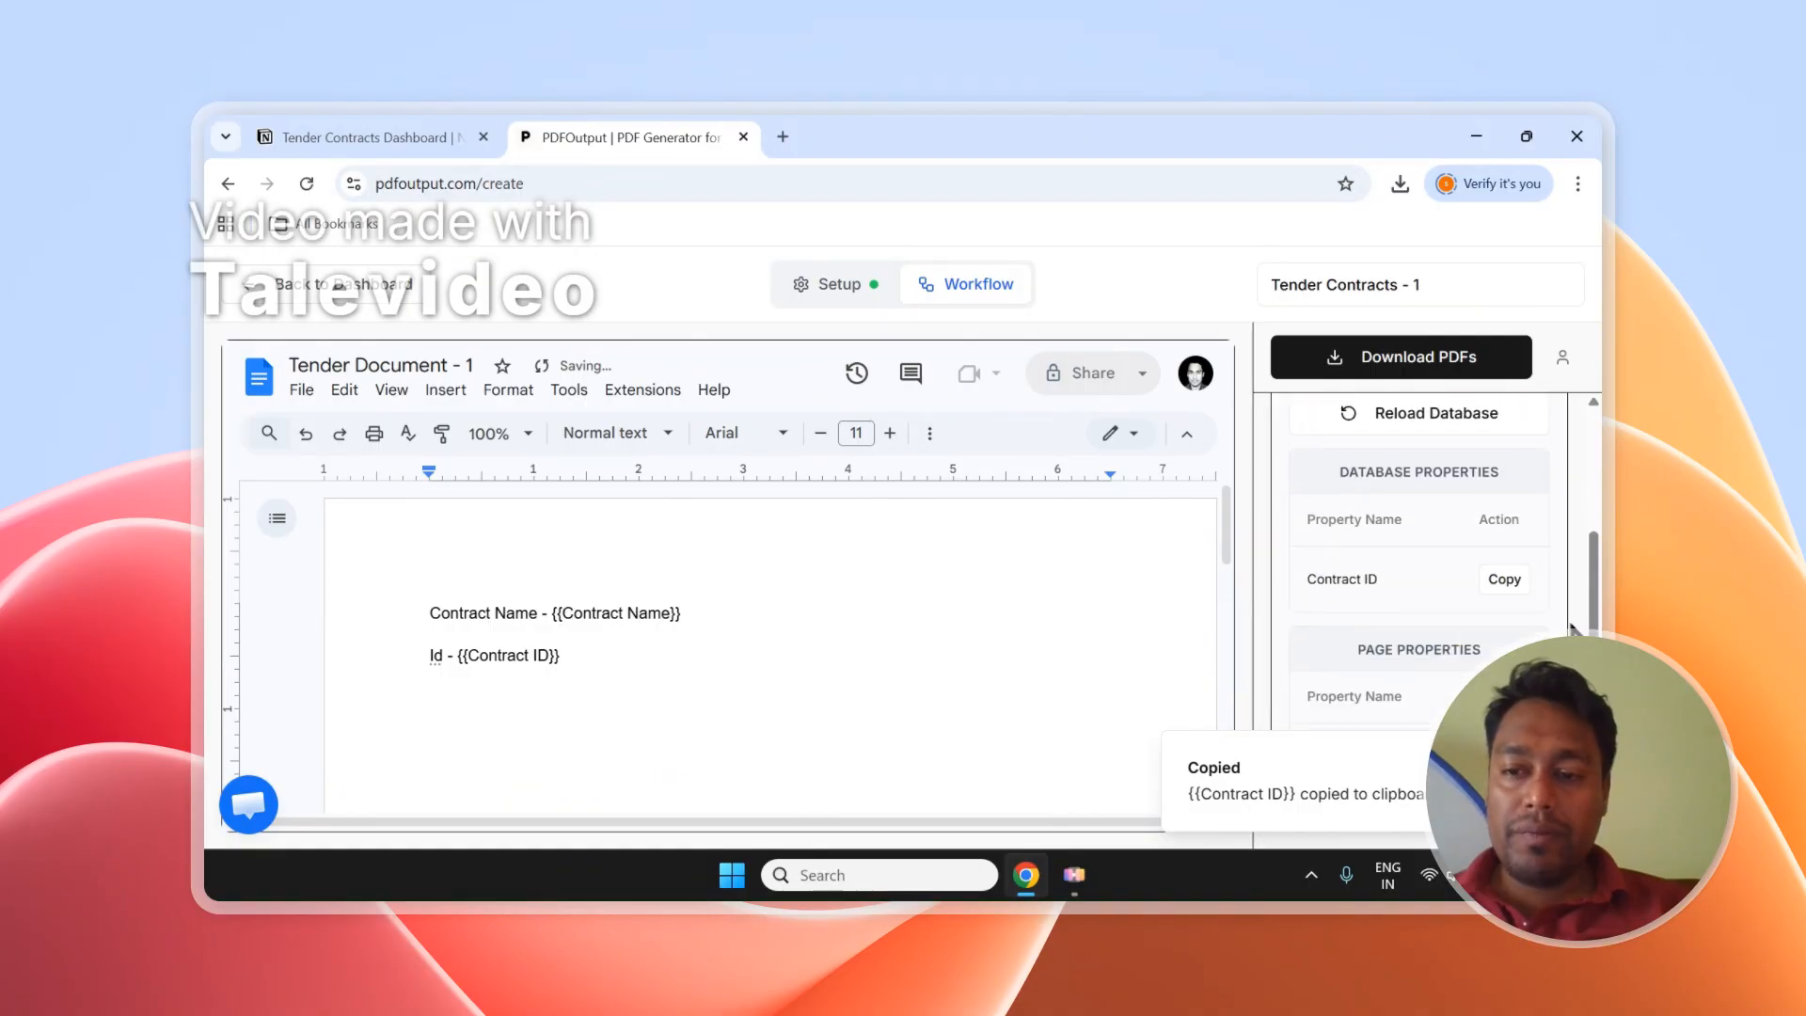
scroll(1512, 584, up, 2)
triple_click(1317, 440)
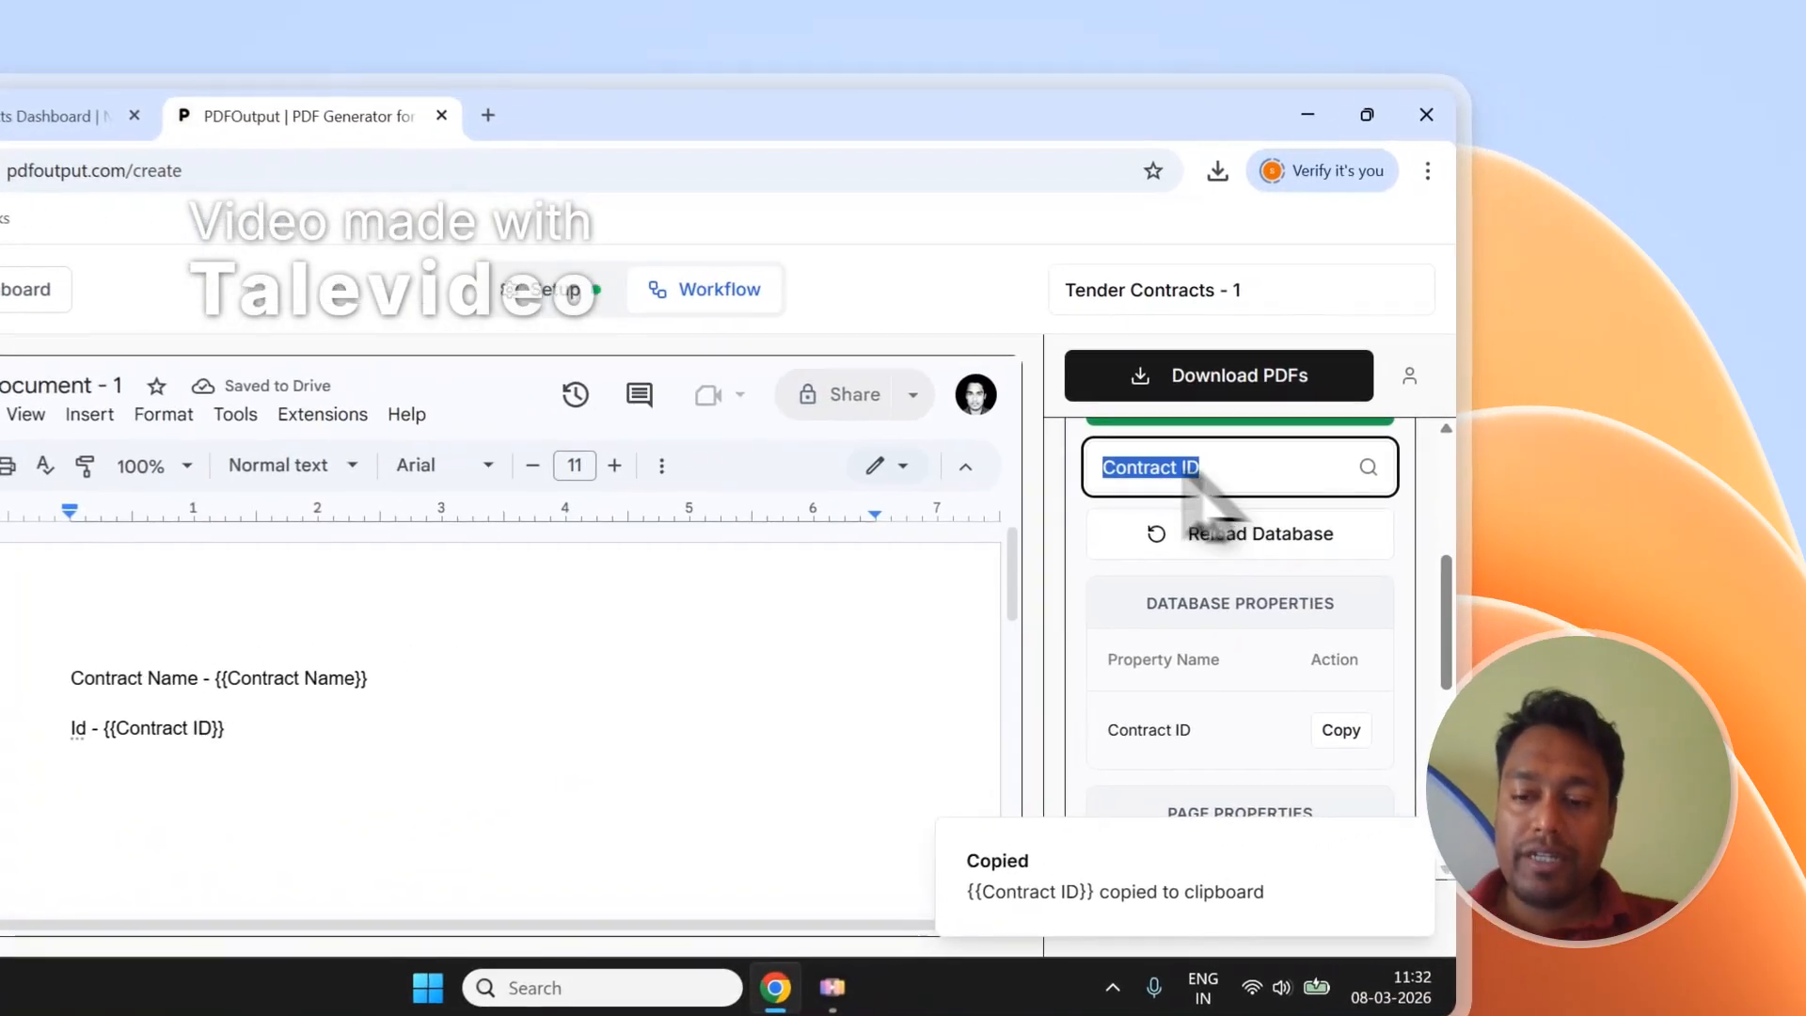
key(BackSpace)
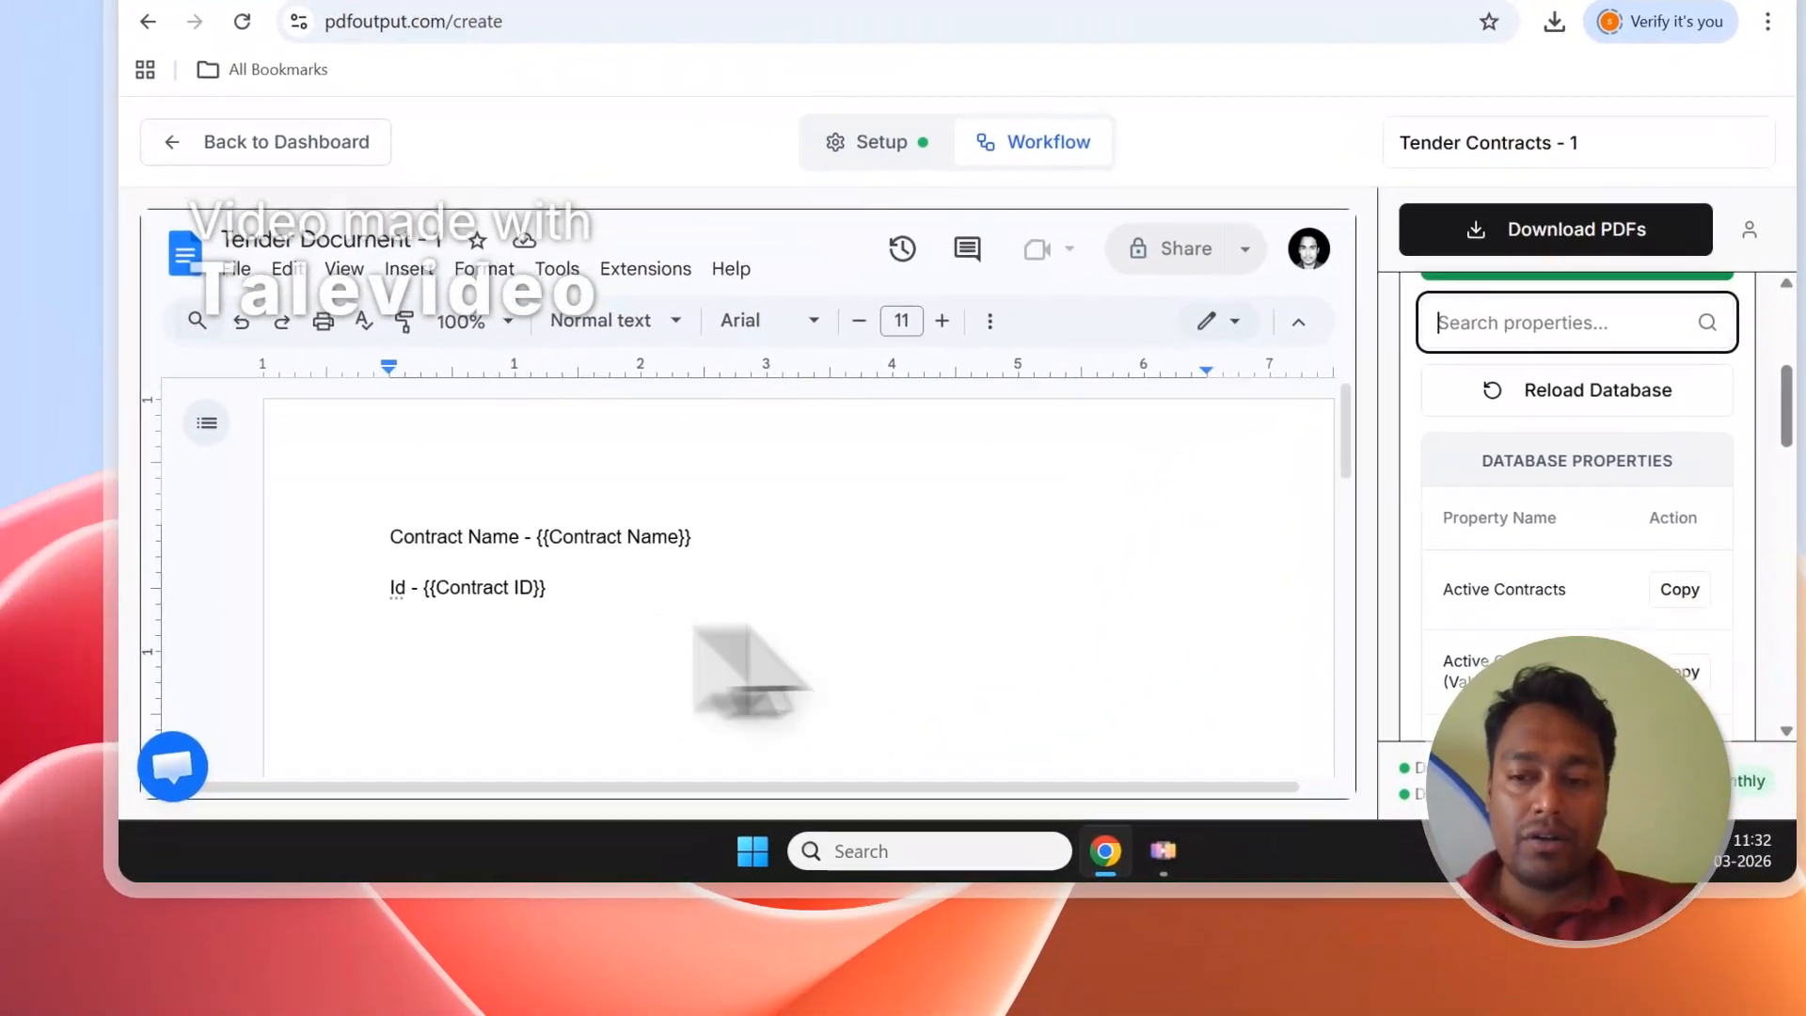
scroll(1351, 643, down, 1)
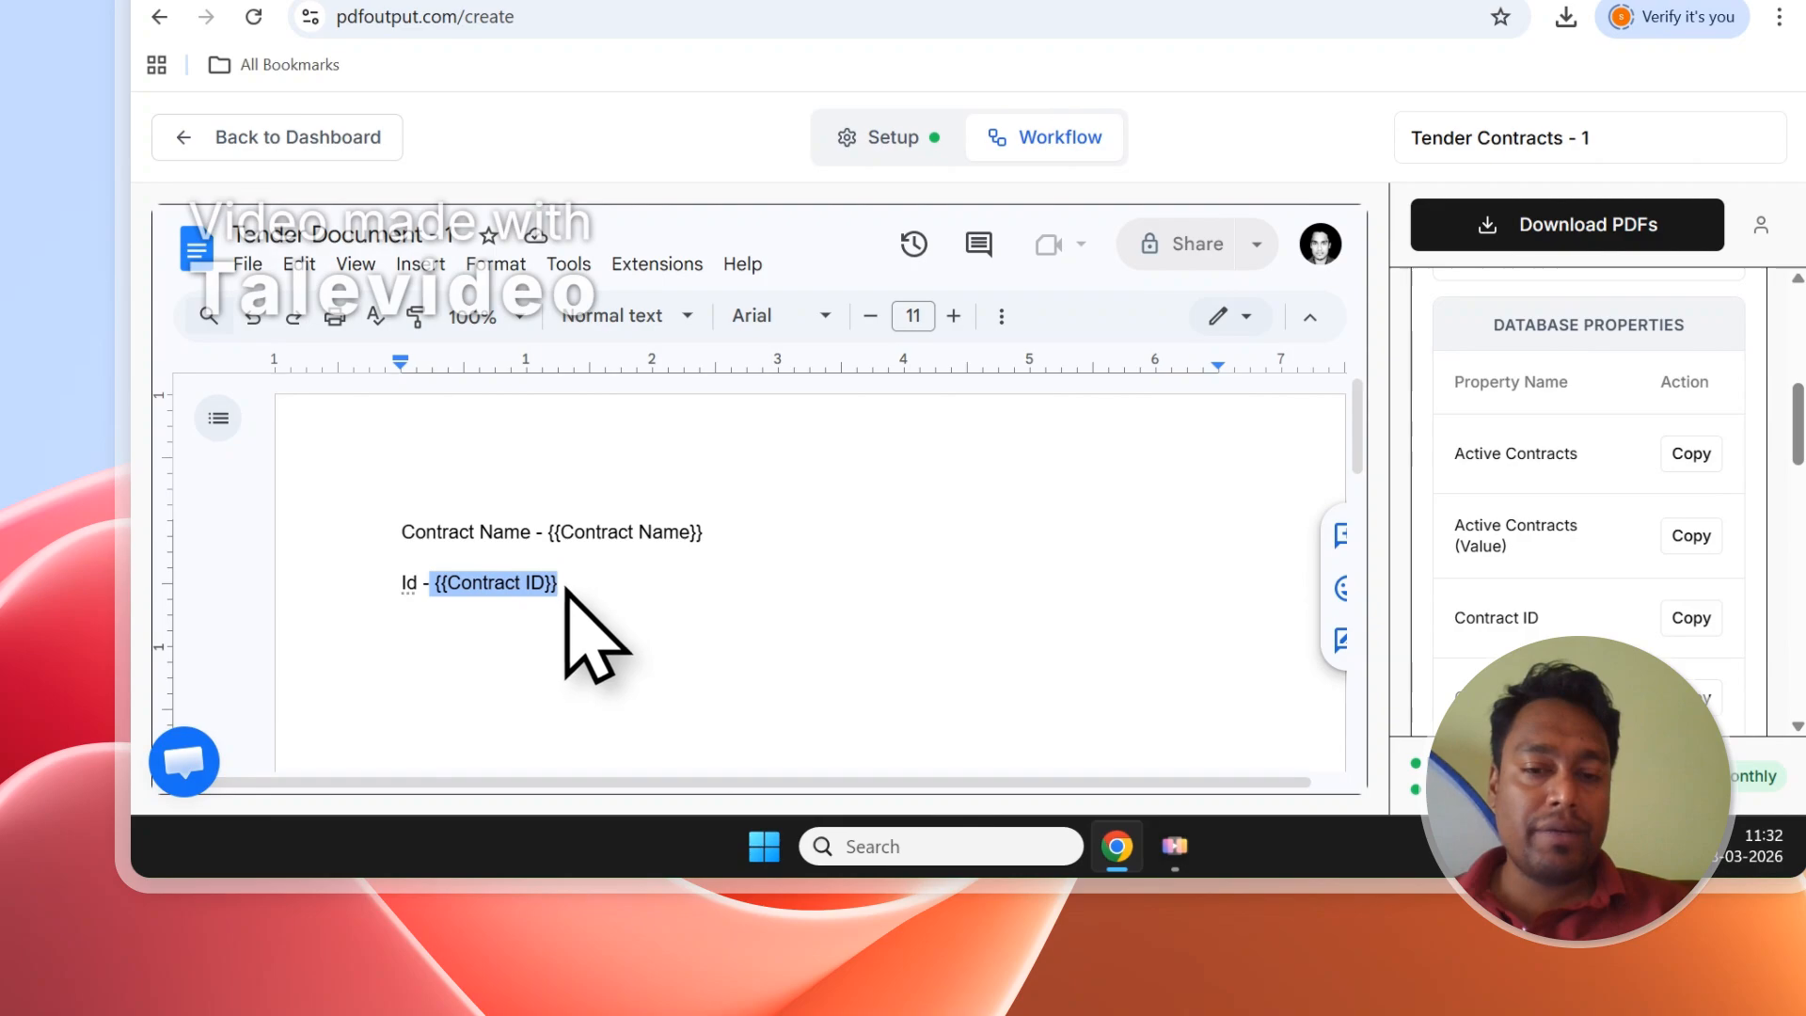
scroll(1759, 640, down, 10)
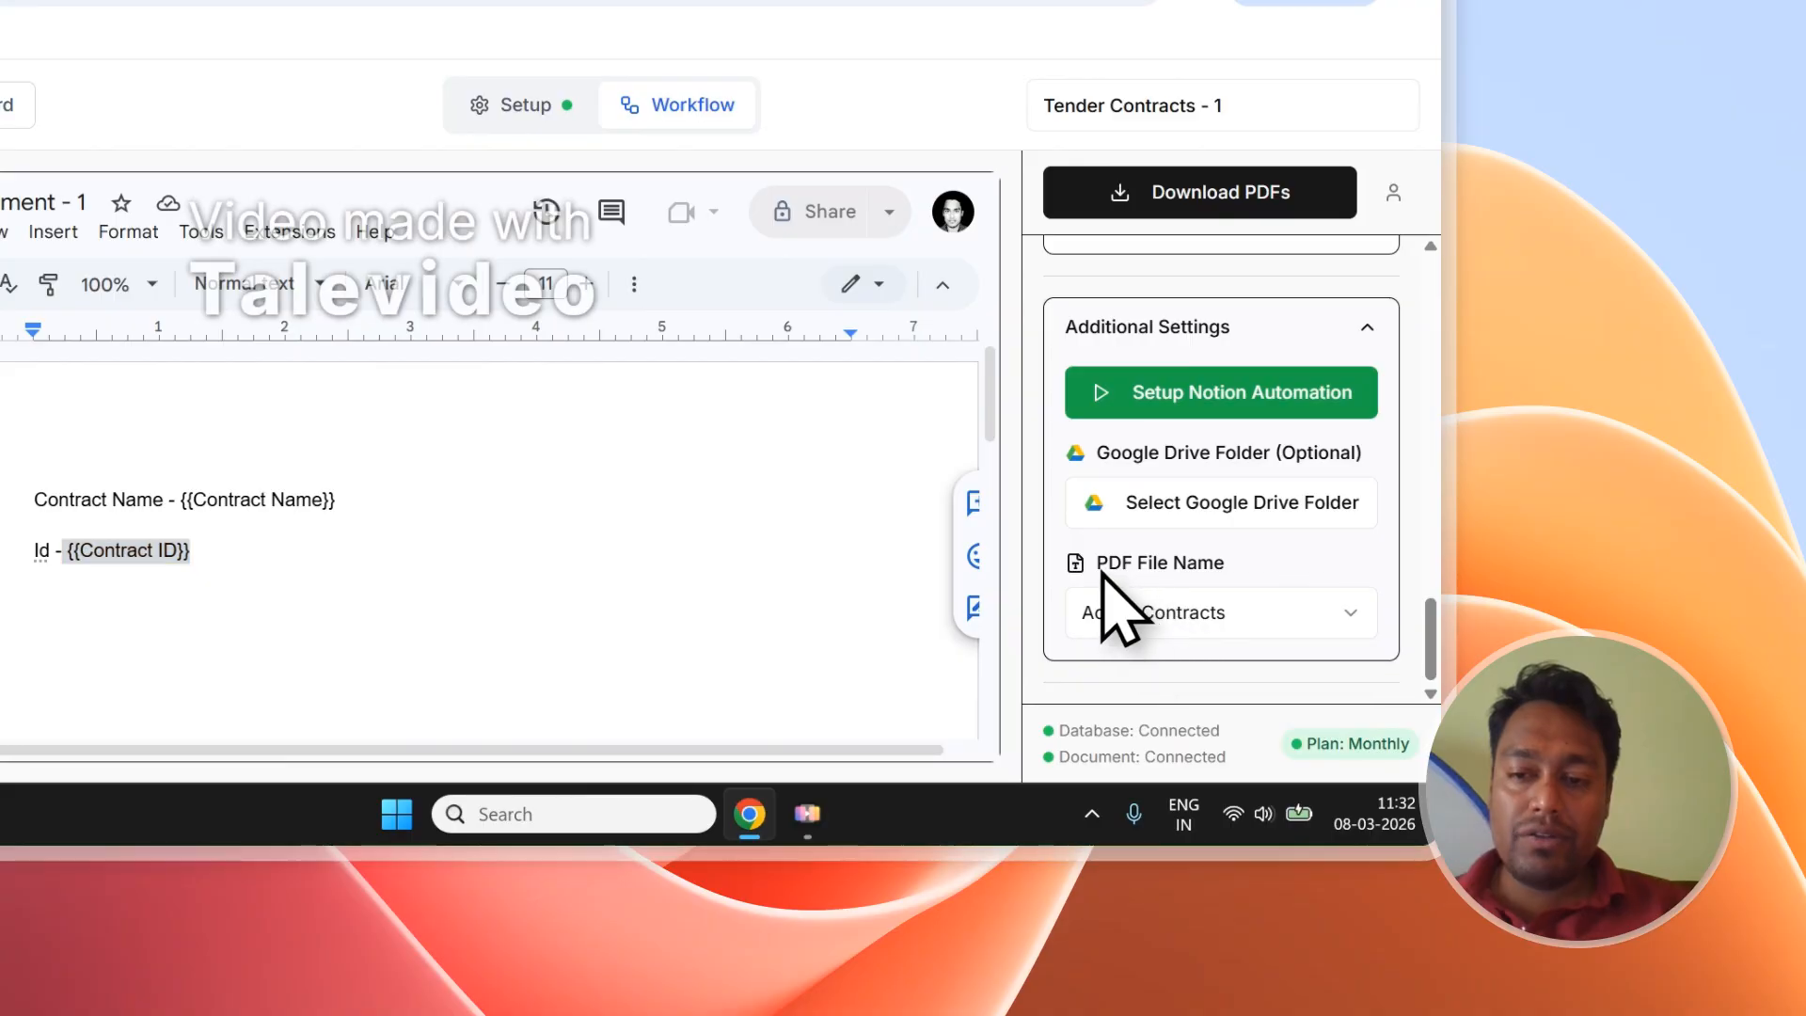
Set the PDF file name to Contract ID in Additional Settings.
click(1223, 612)
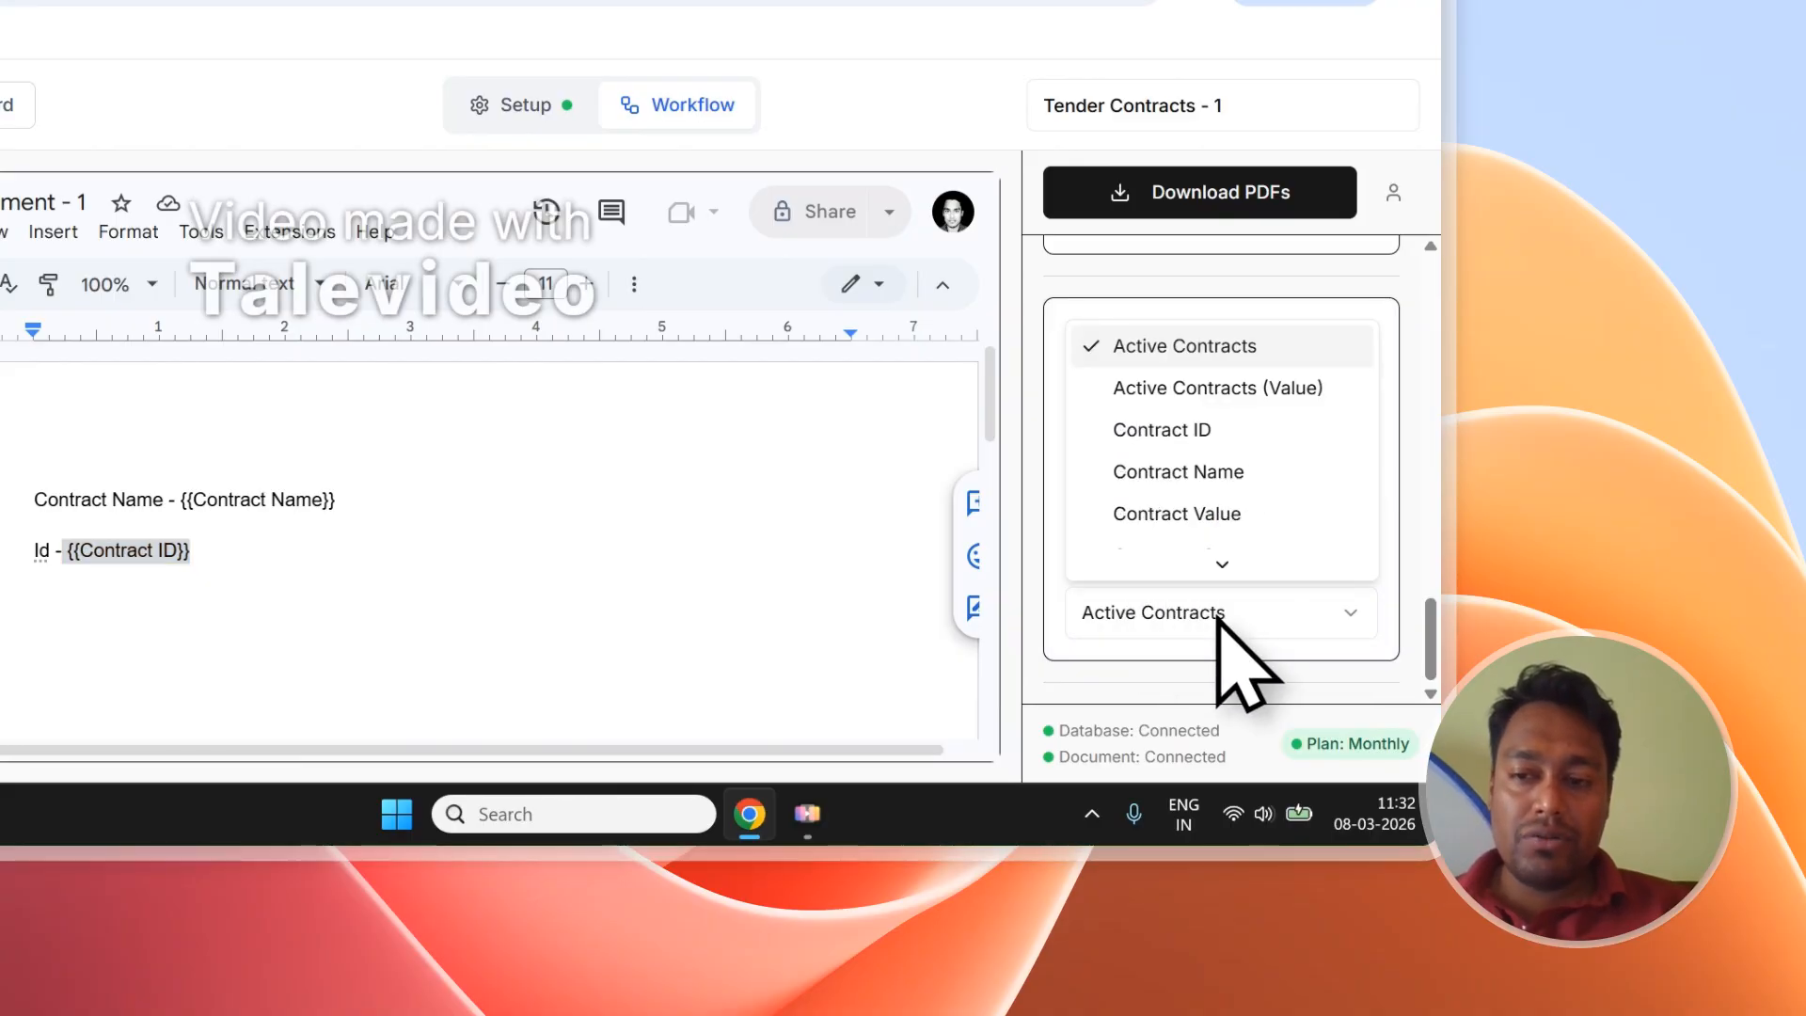
click(1176, 429)
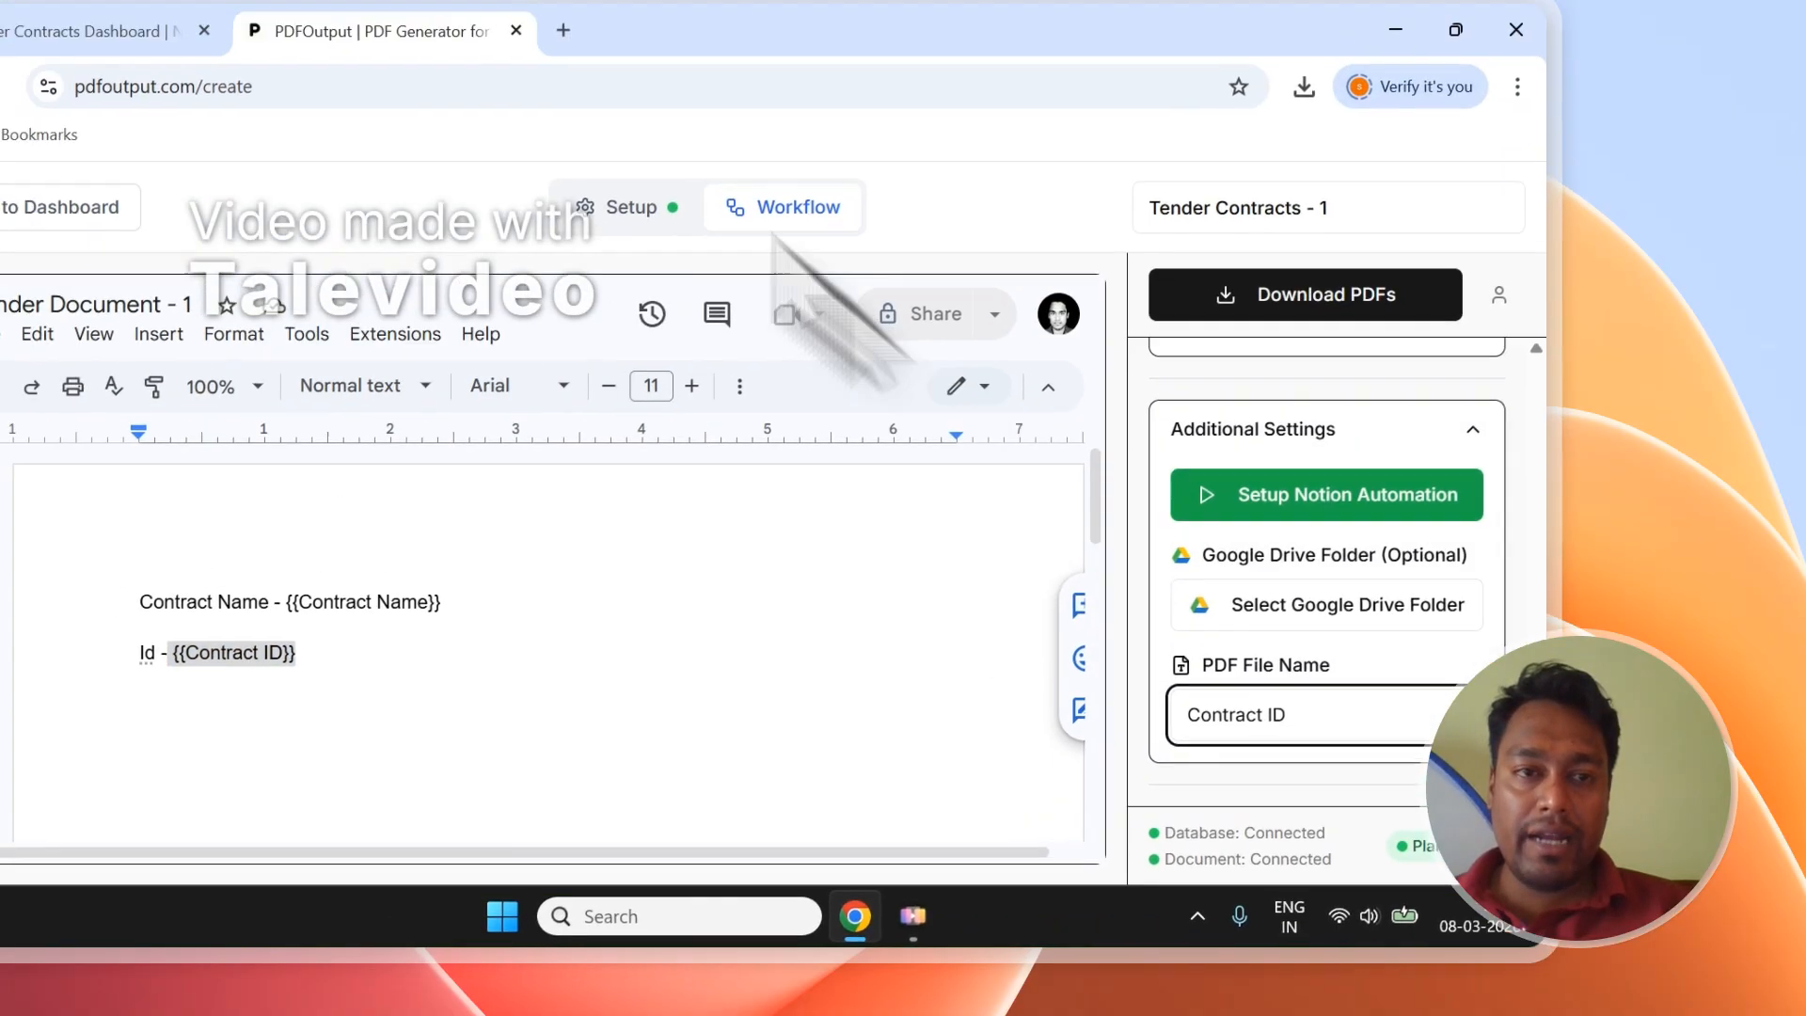
click(113, 0)
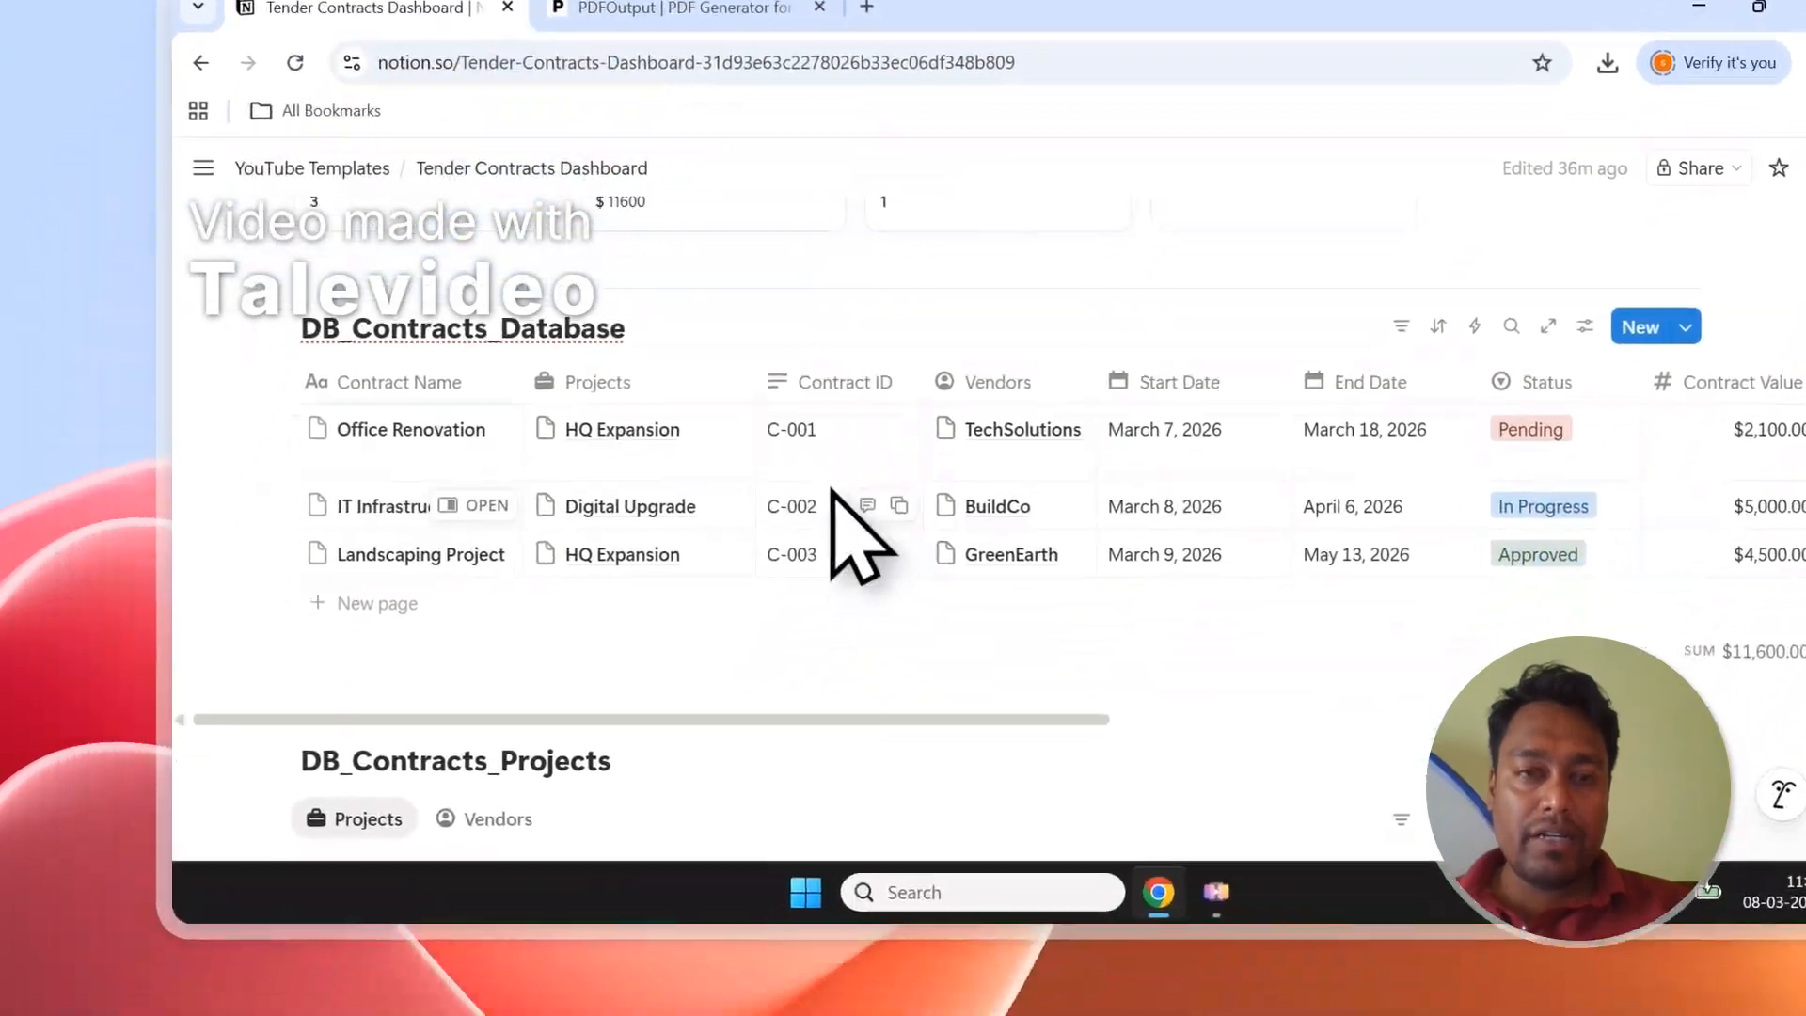
click(553, 211)
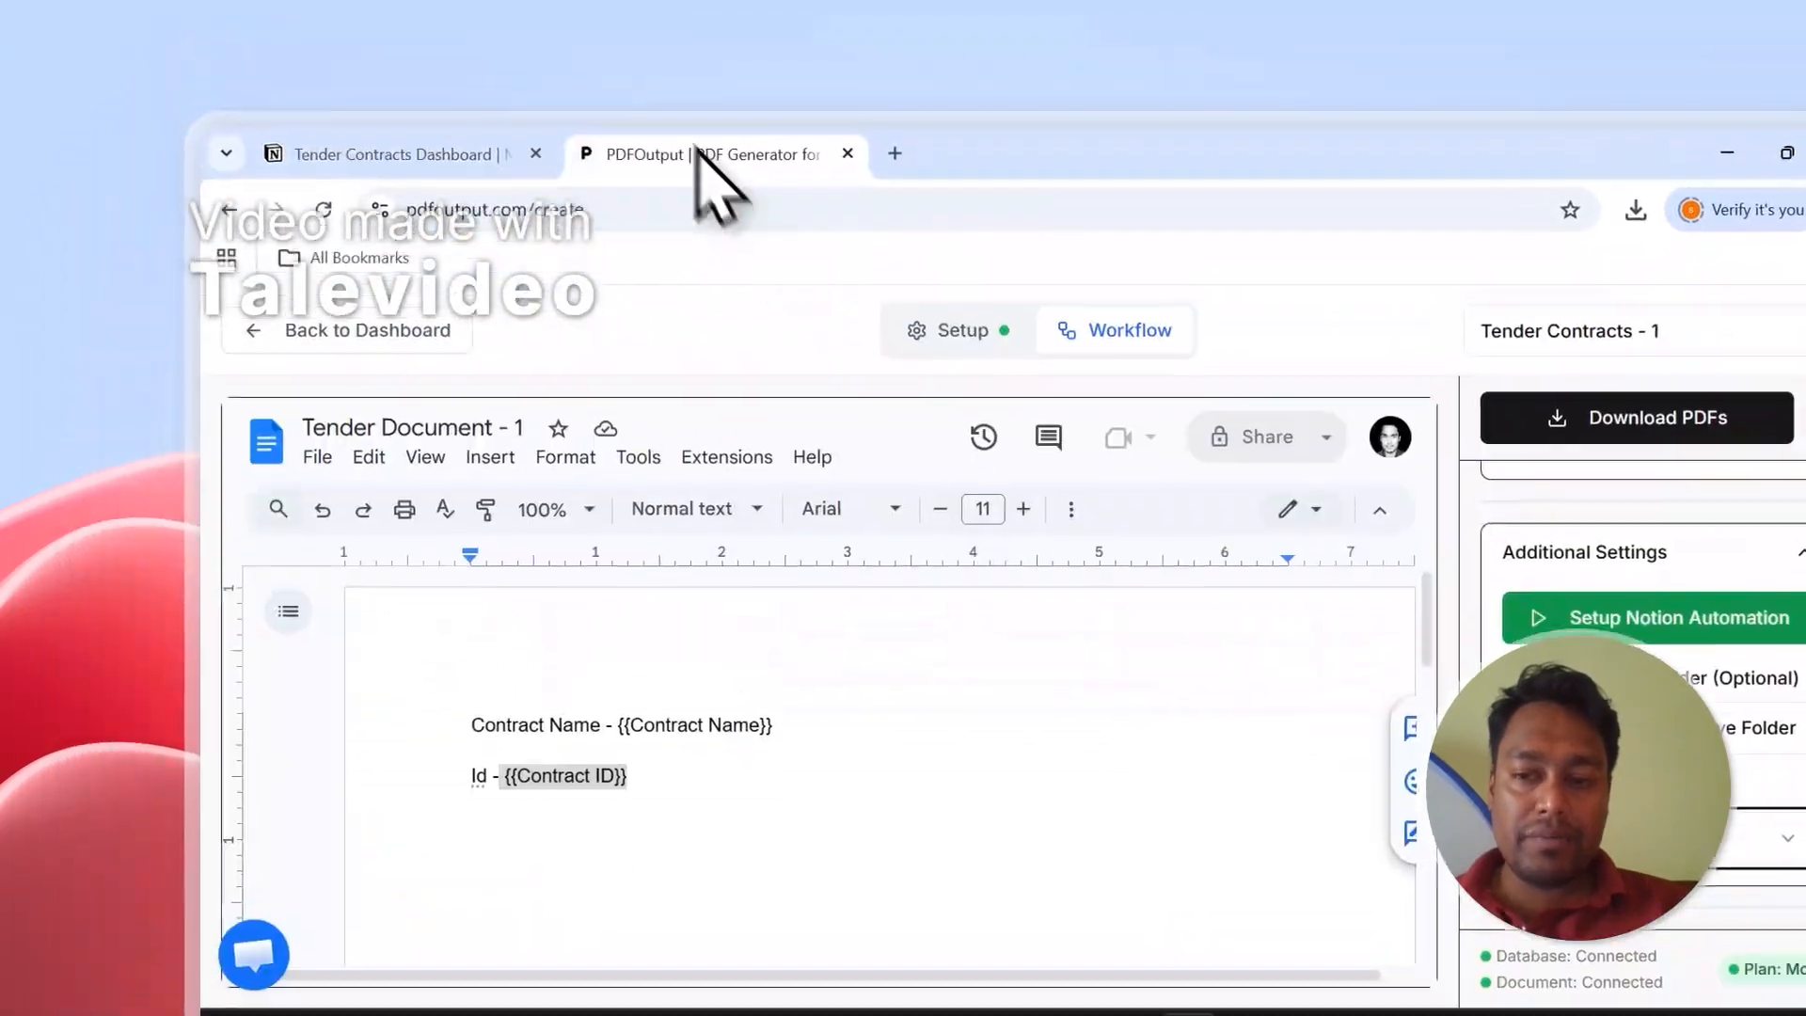
scroll(1738, 643, up, 5)
Start generating the contract PDFs with Download PDFs and check the Notion dashboard.
click(1679, 429)
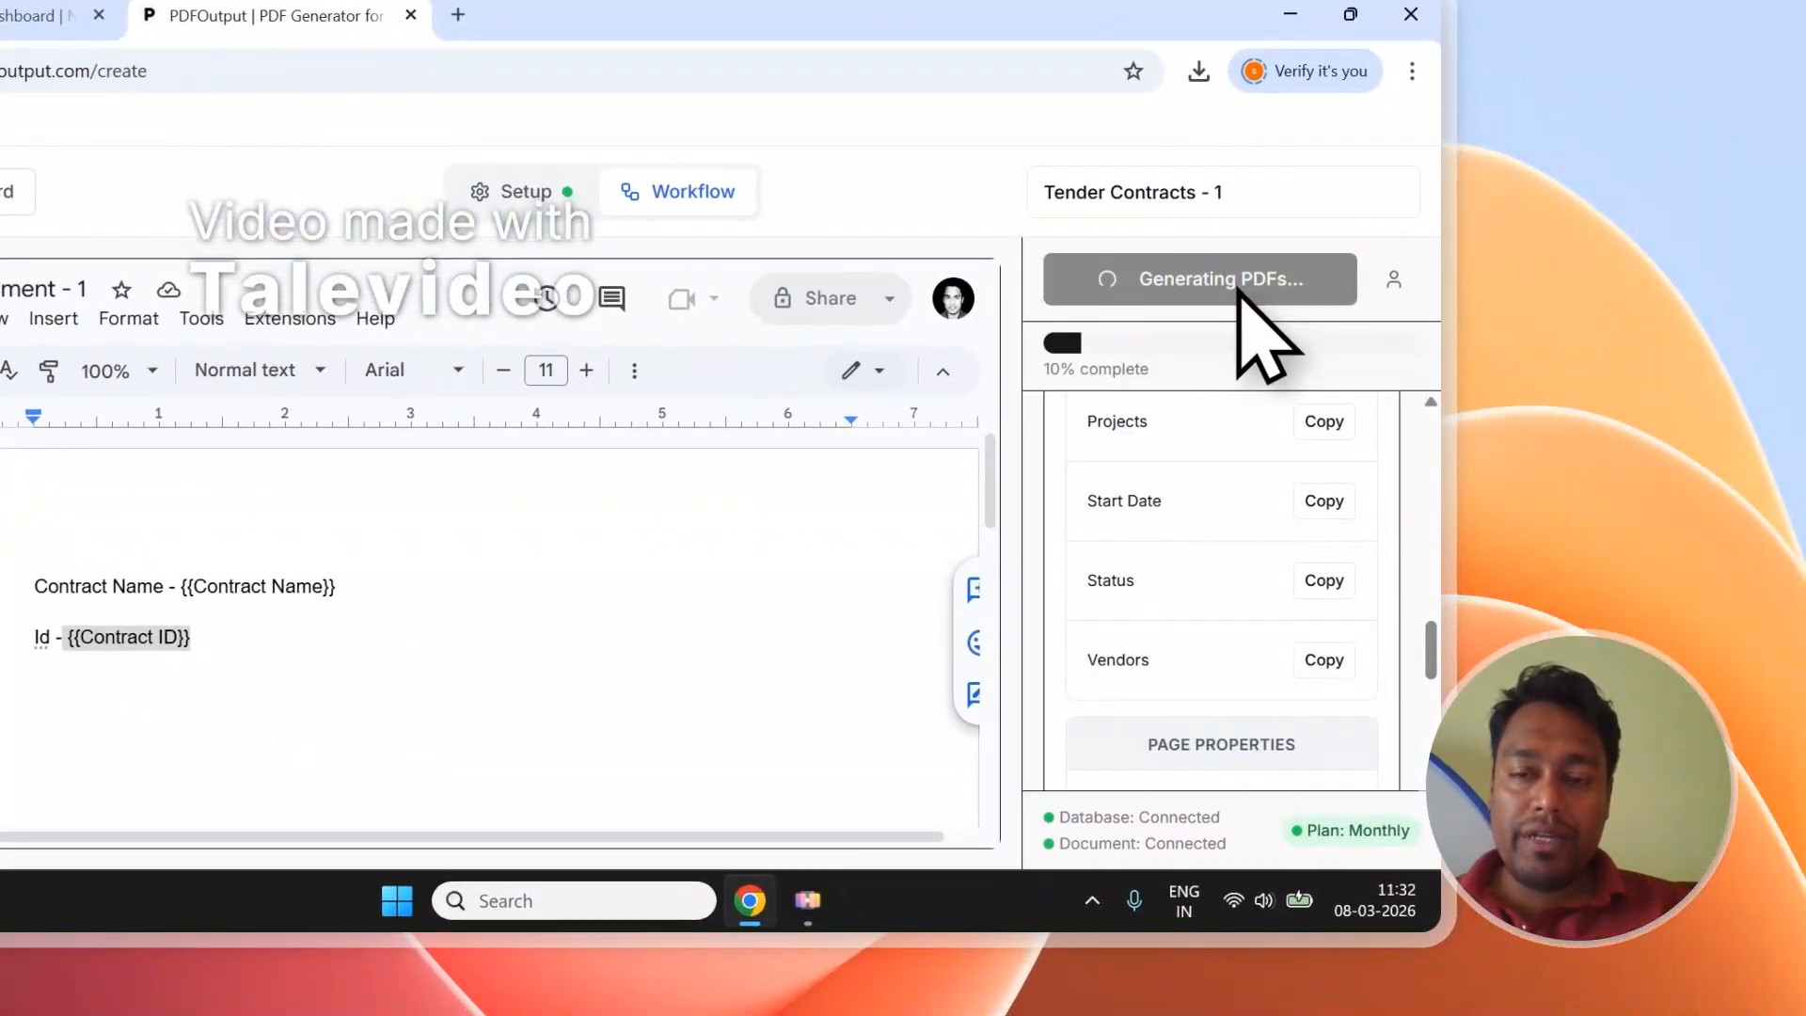
click(37, 15)
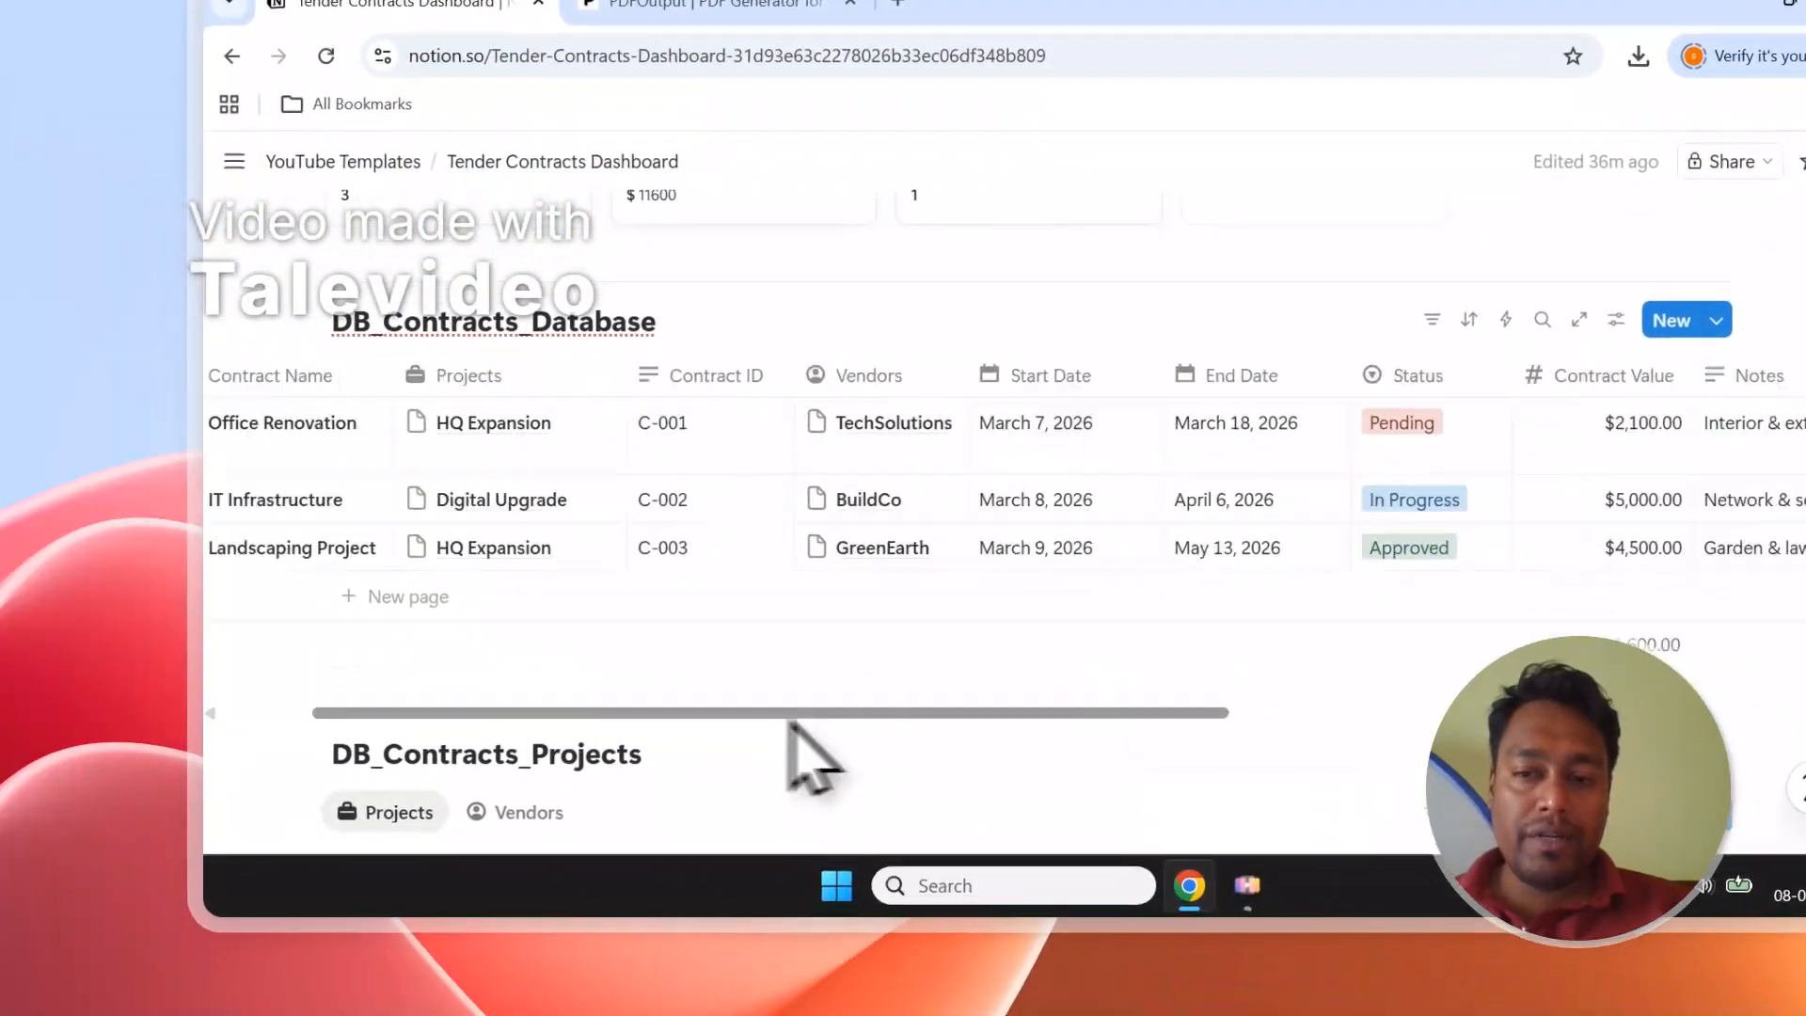
drag(789, 717, 1391, 743)
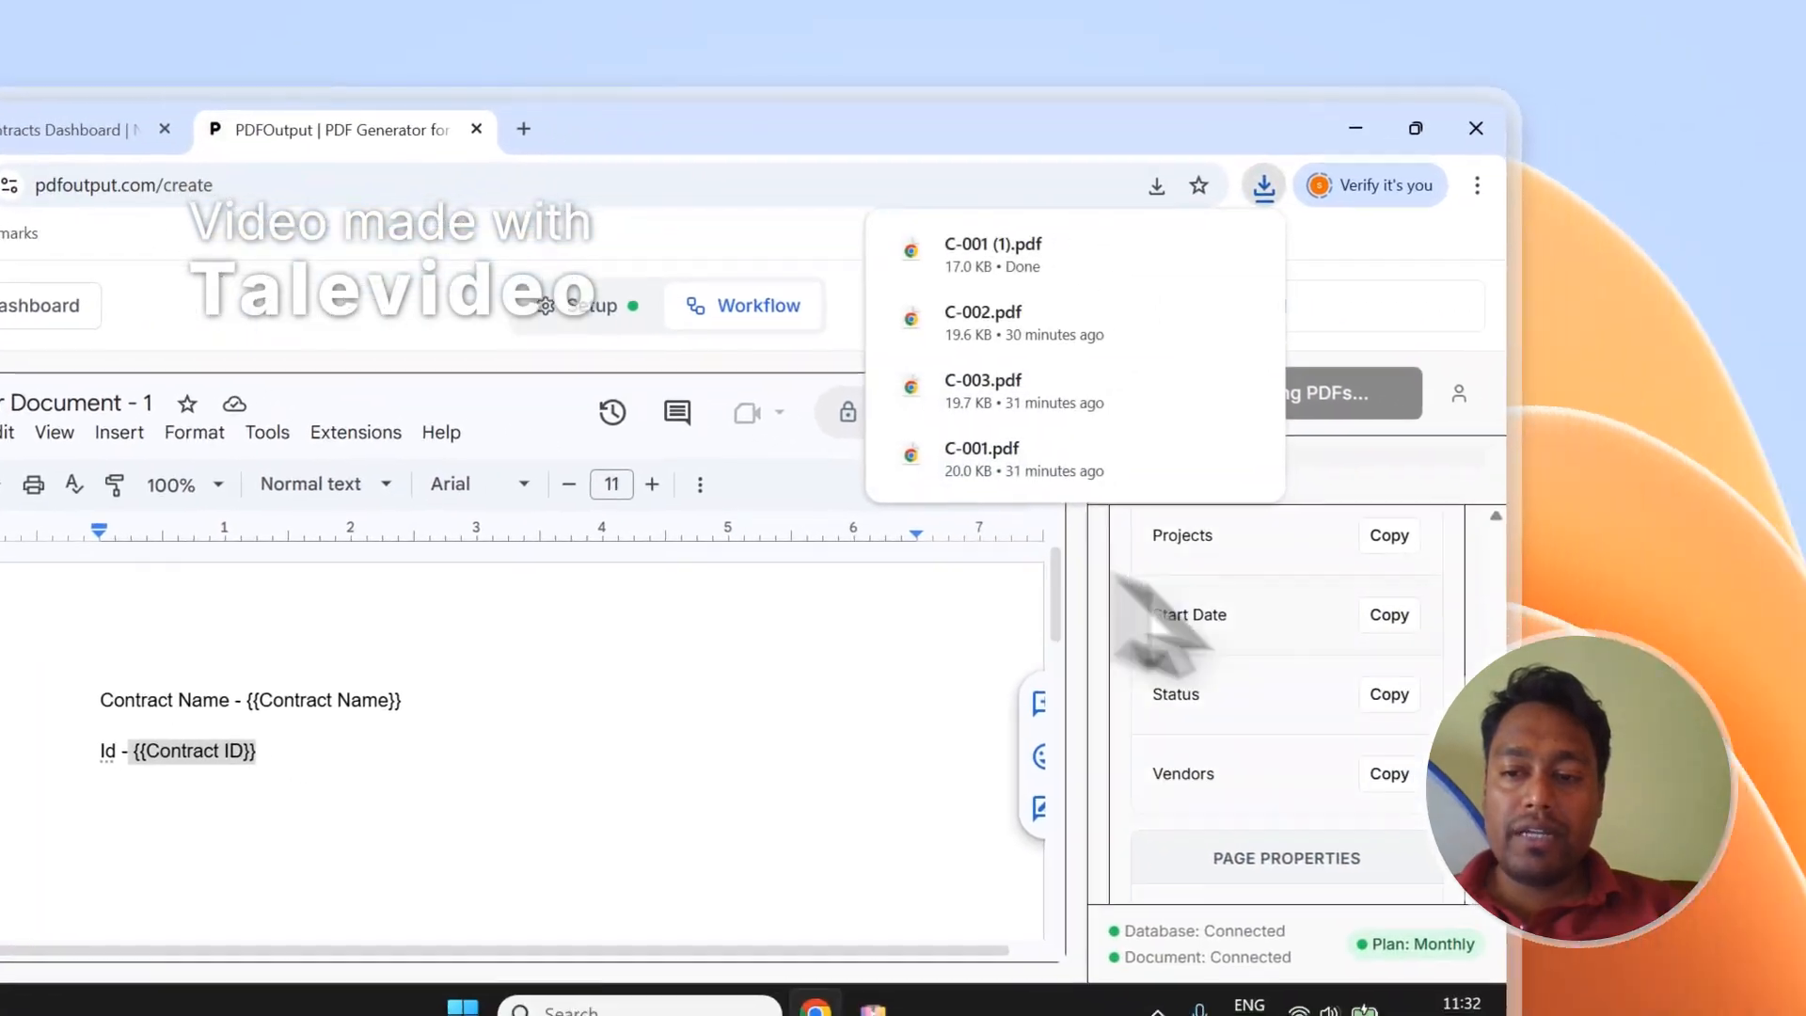
scroll(1768, 781, down, 4)
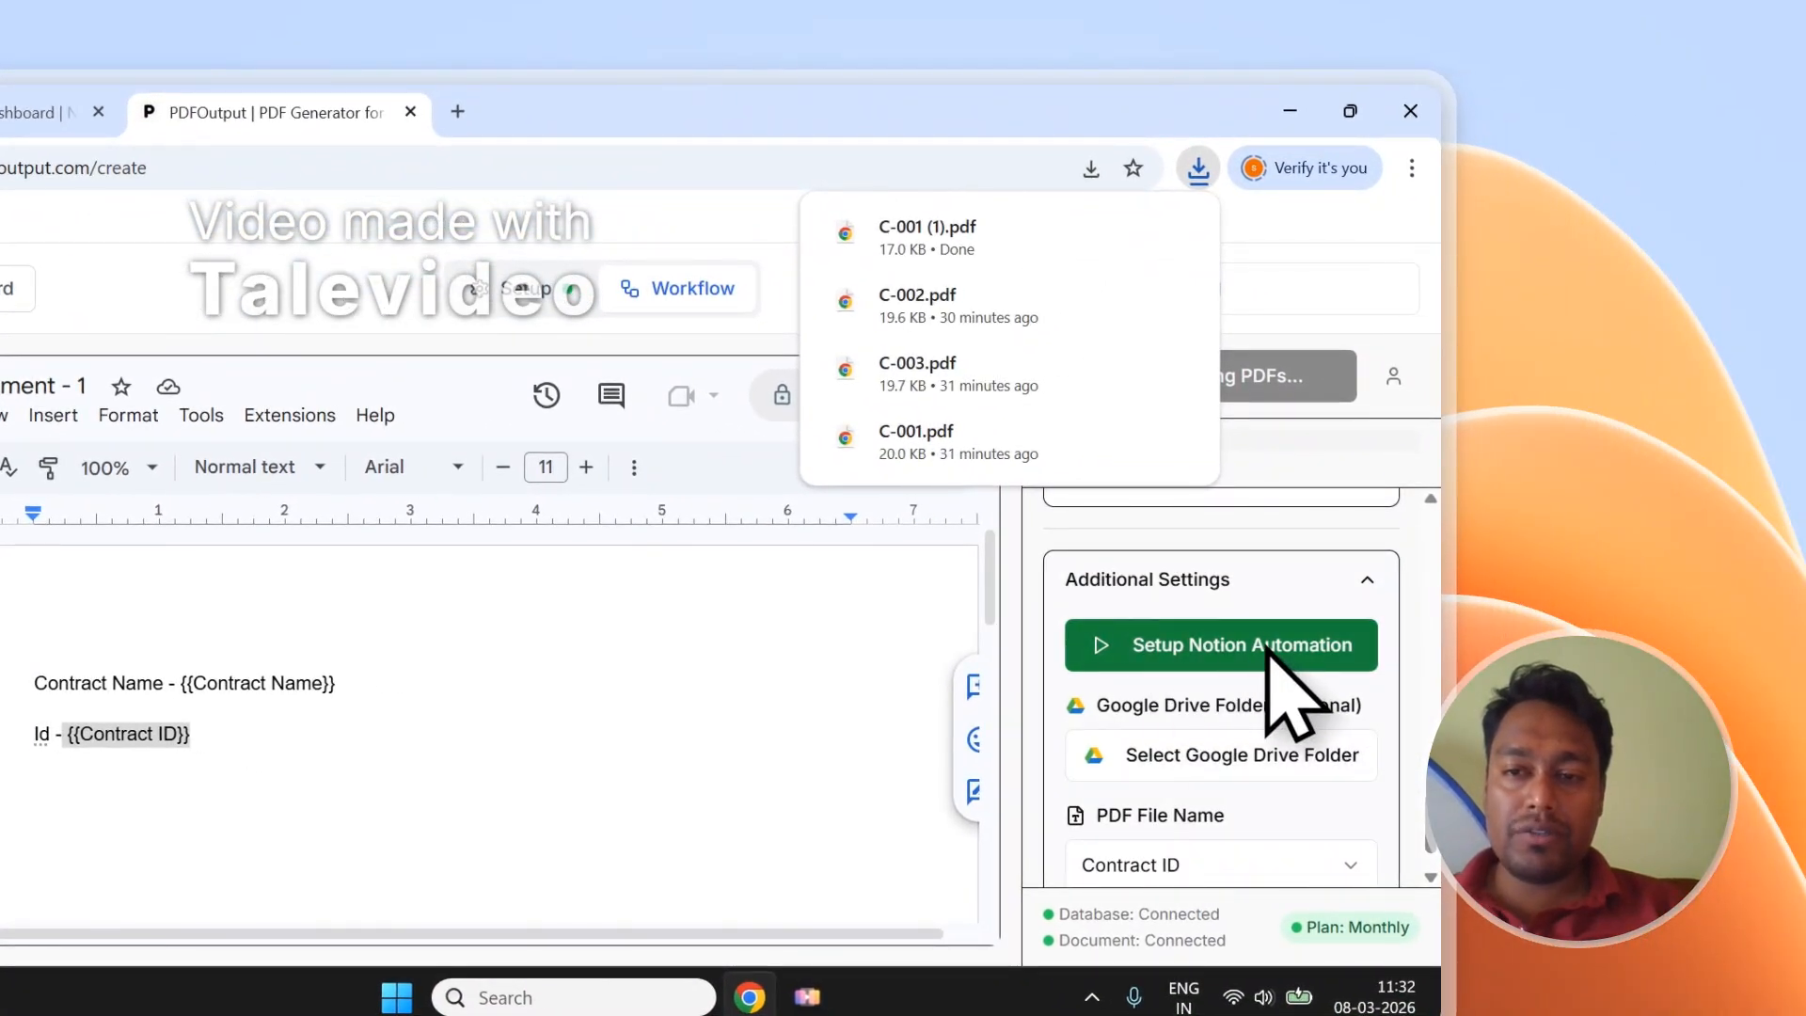
Open the attached C-001.pdf from the Notion dashboard and review its text.
click(42, 112)
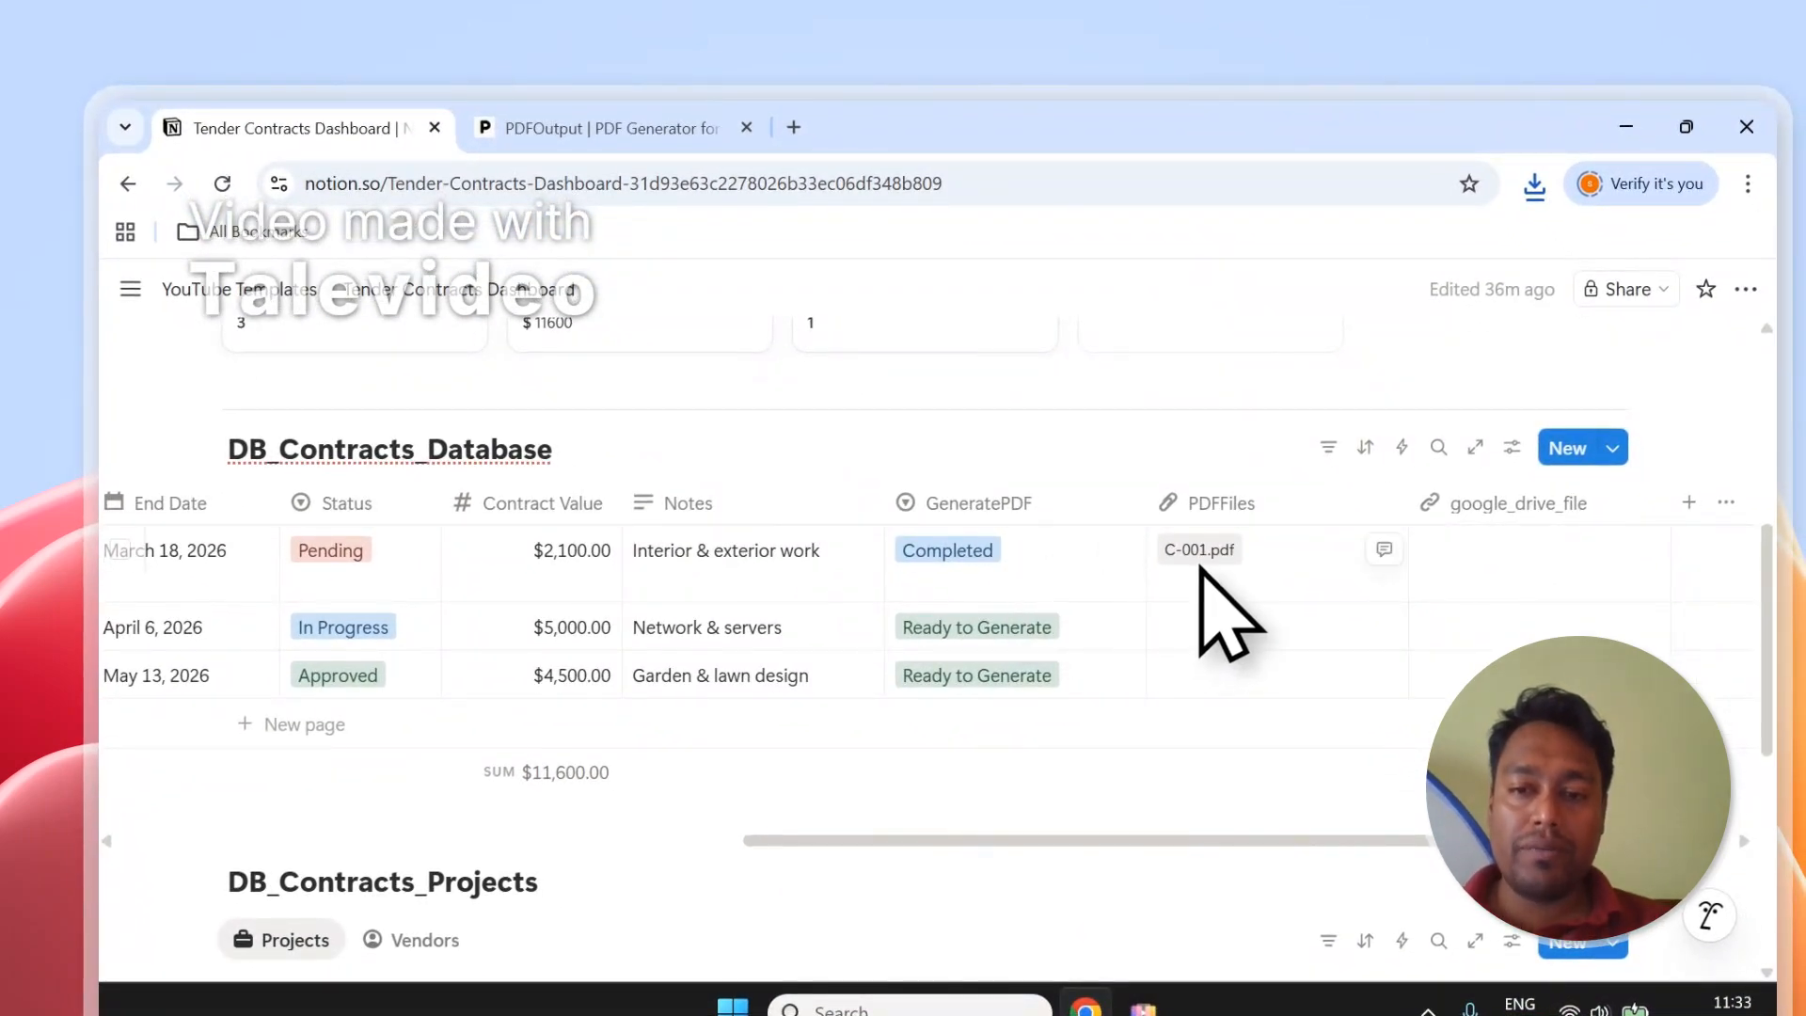
click(1200, 550)
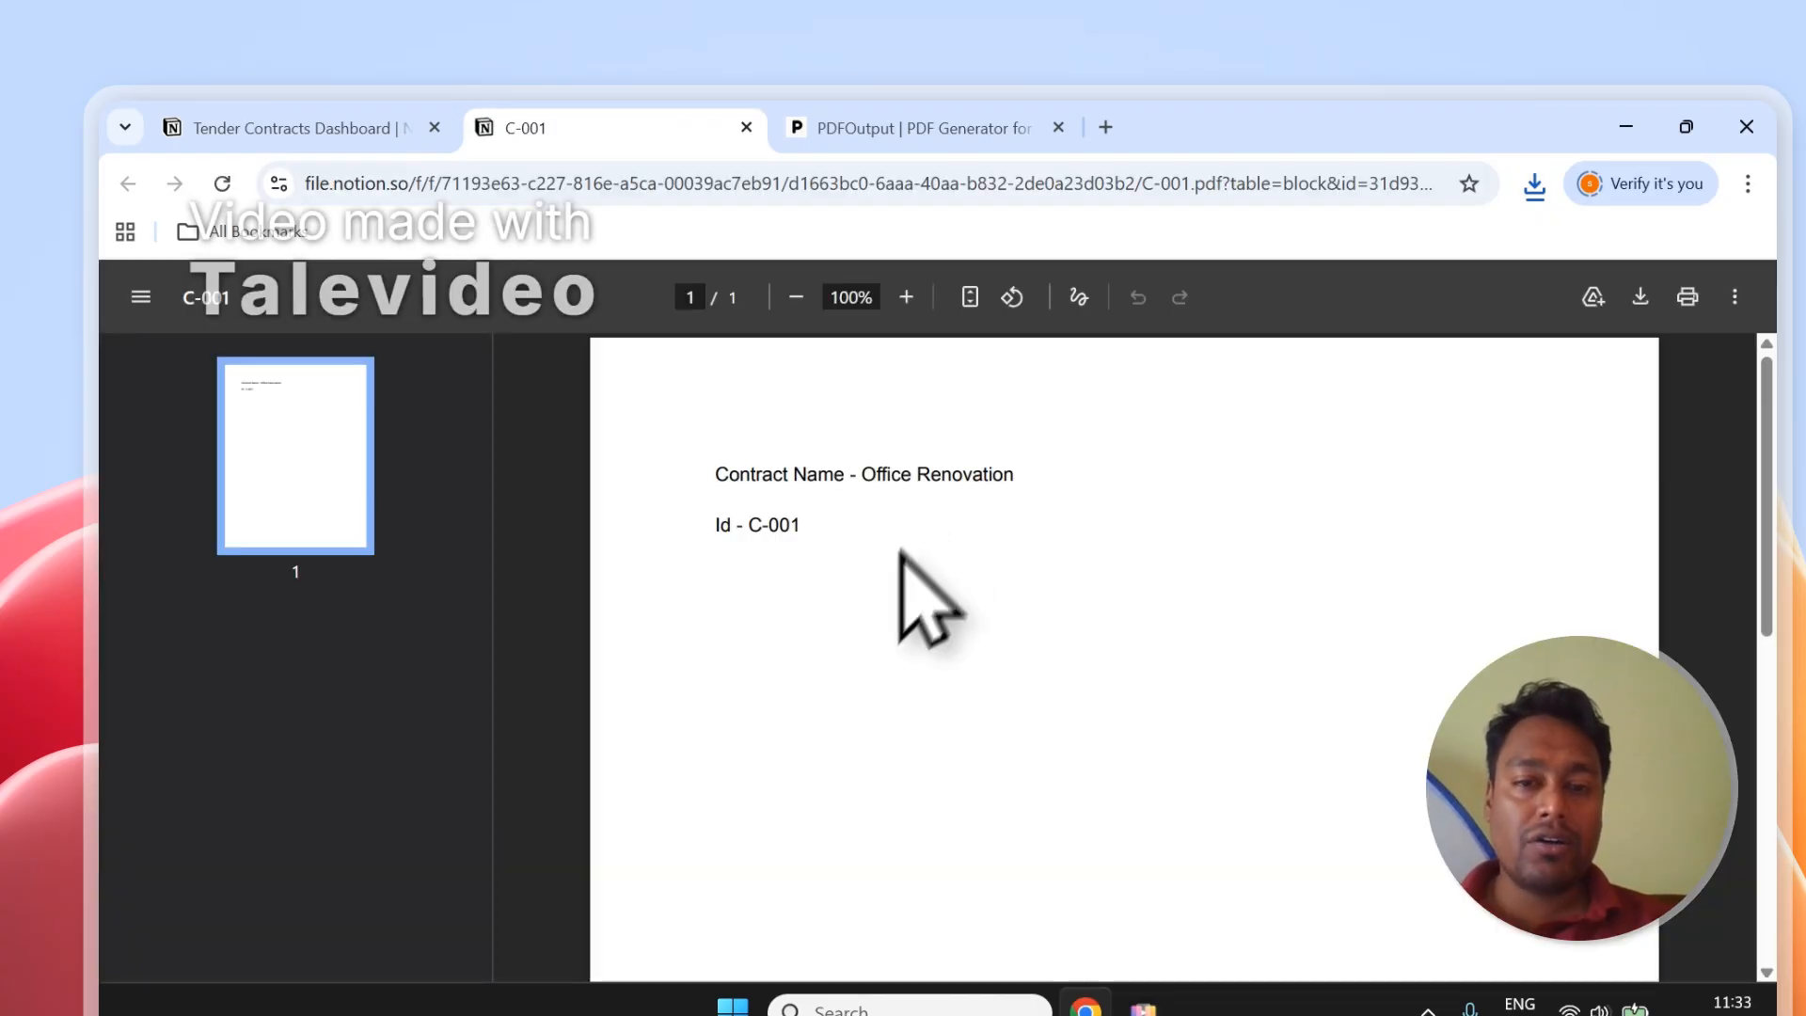
drag(813, 546, 741, 482)
click(786, 495)
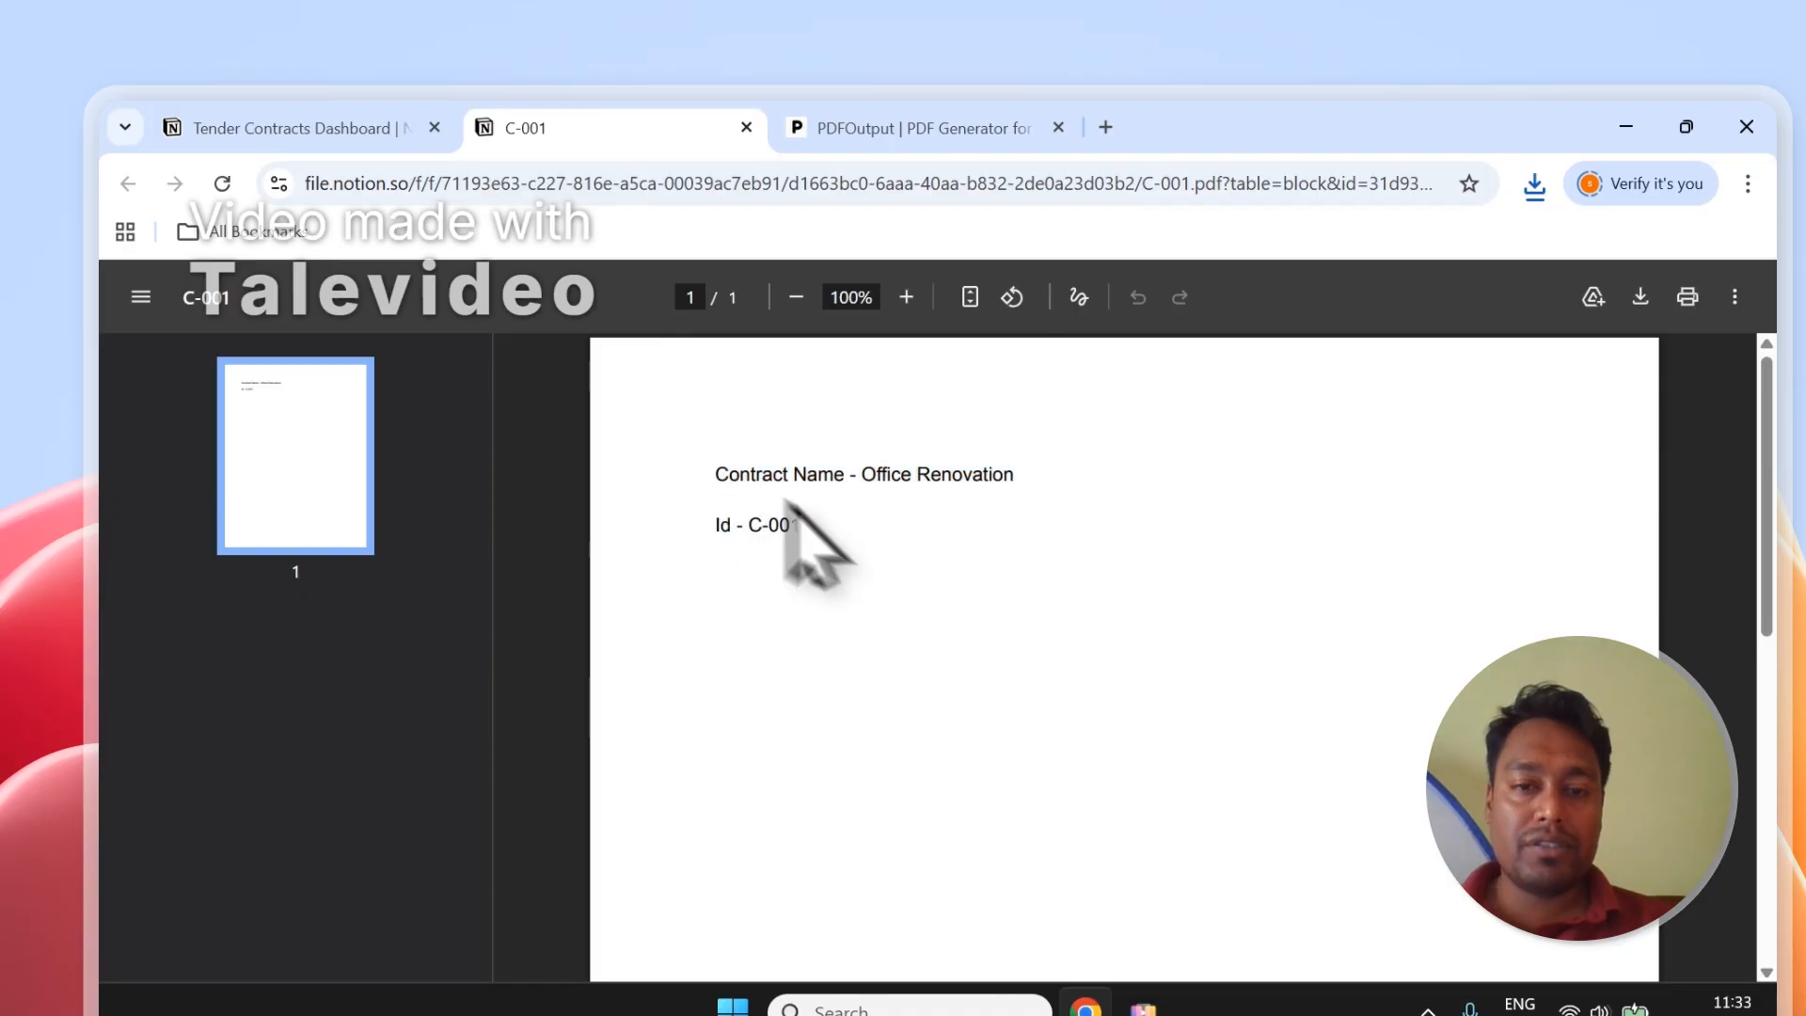
click(374, 130)
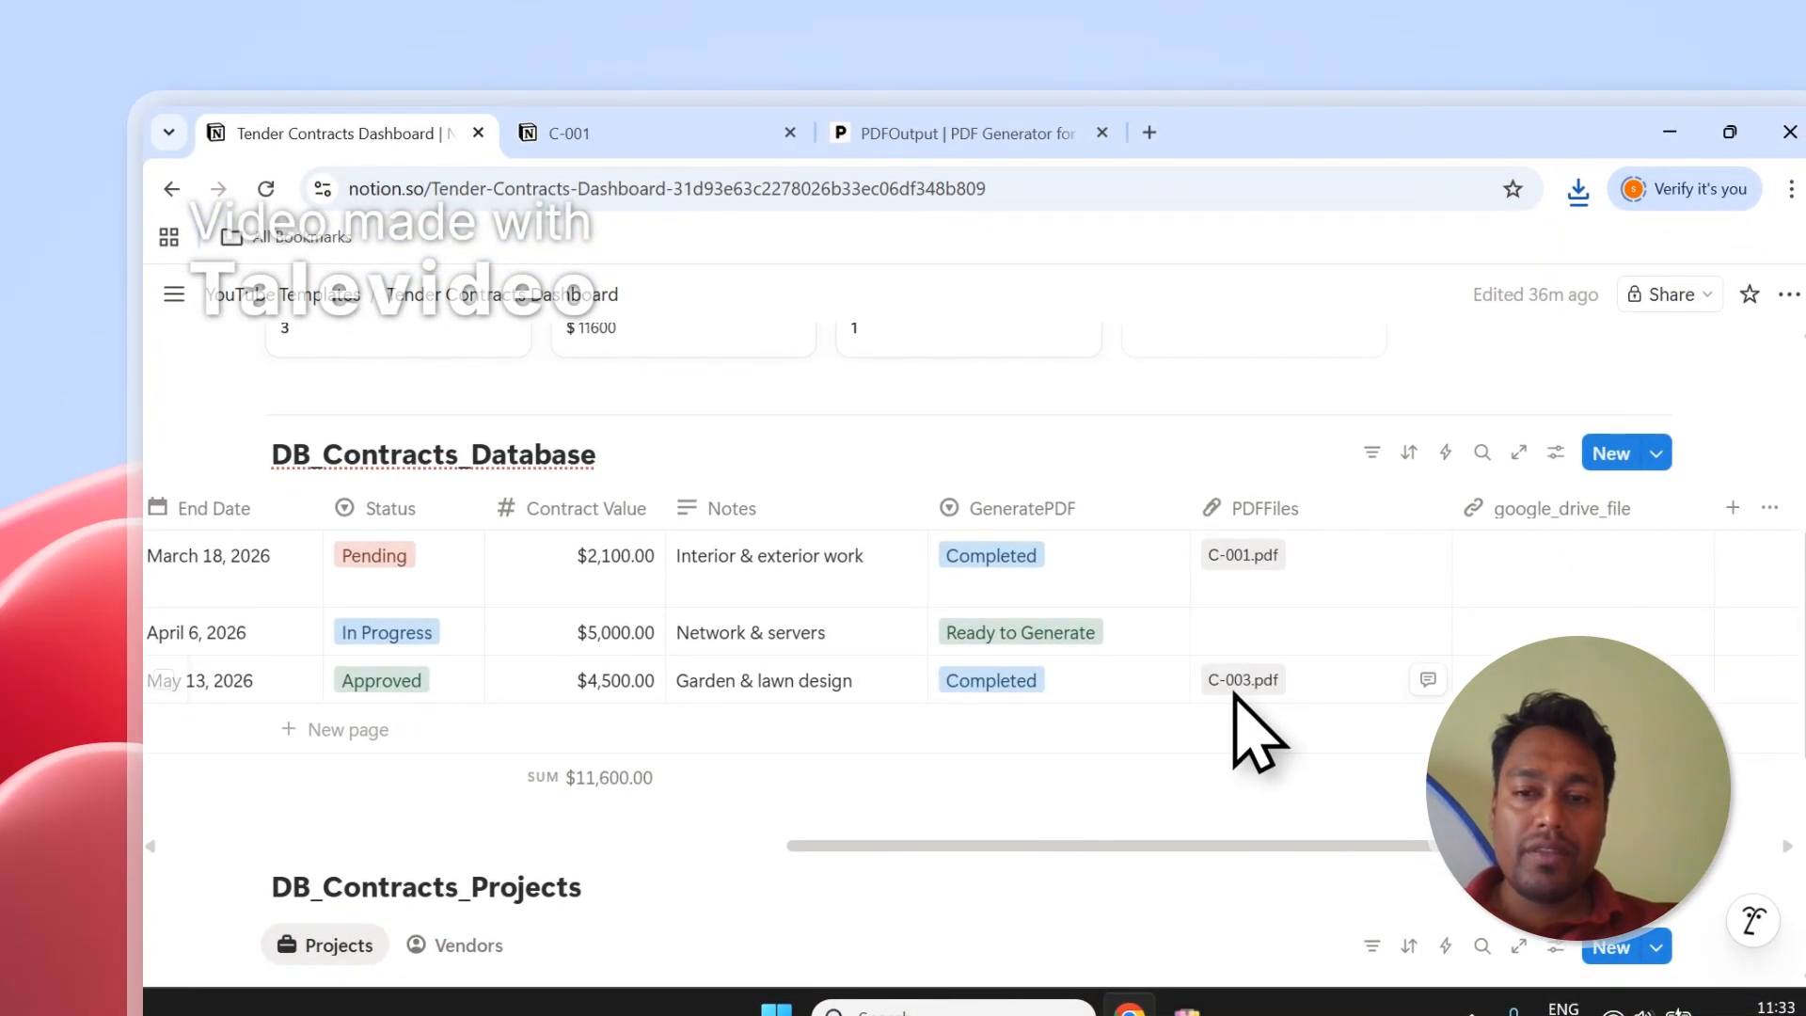
Open C-003.pdf, compare it with C-001, then close both PDFs.
click(1238, 685)
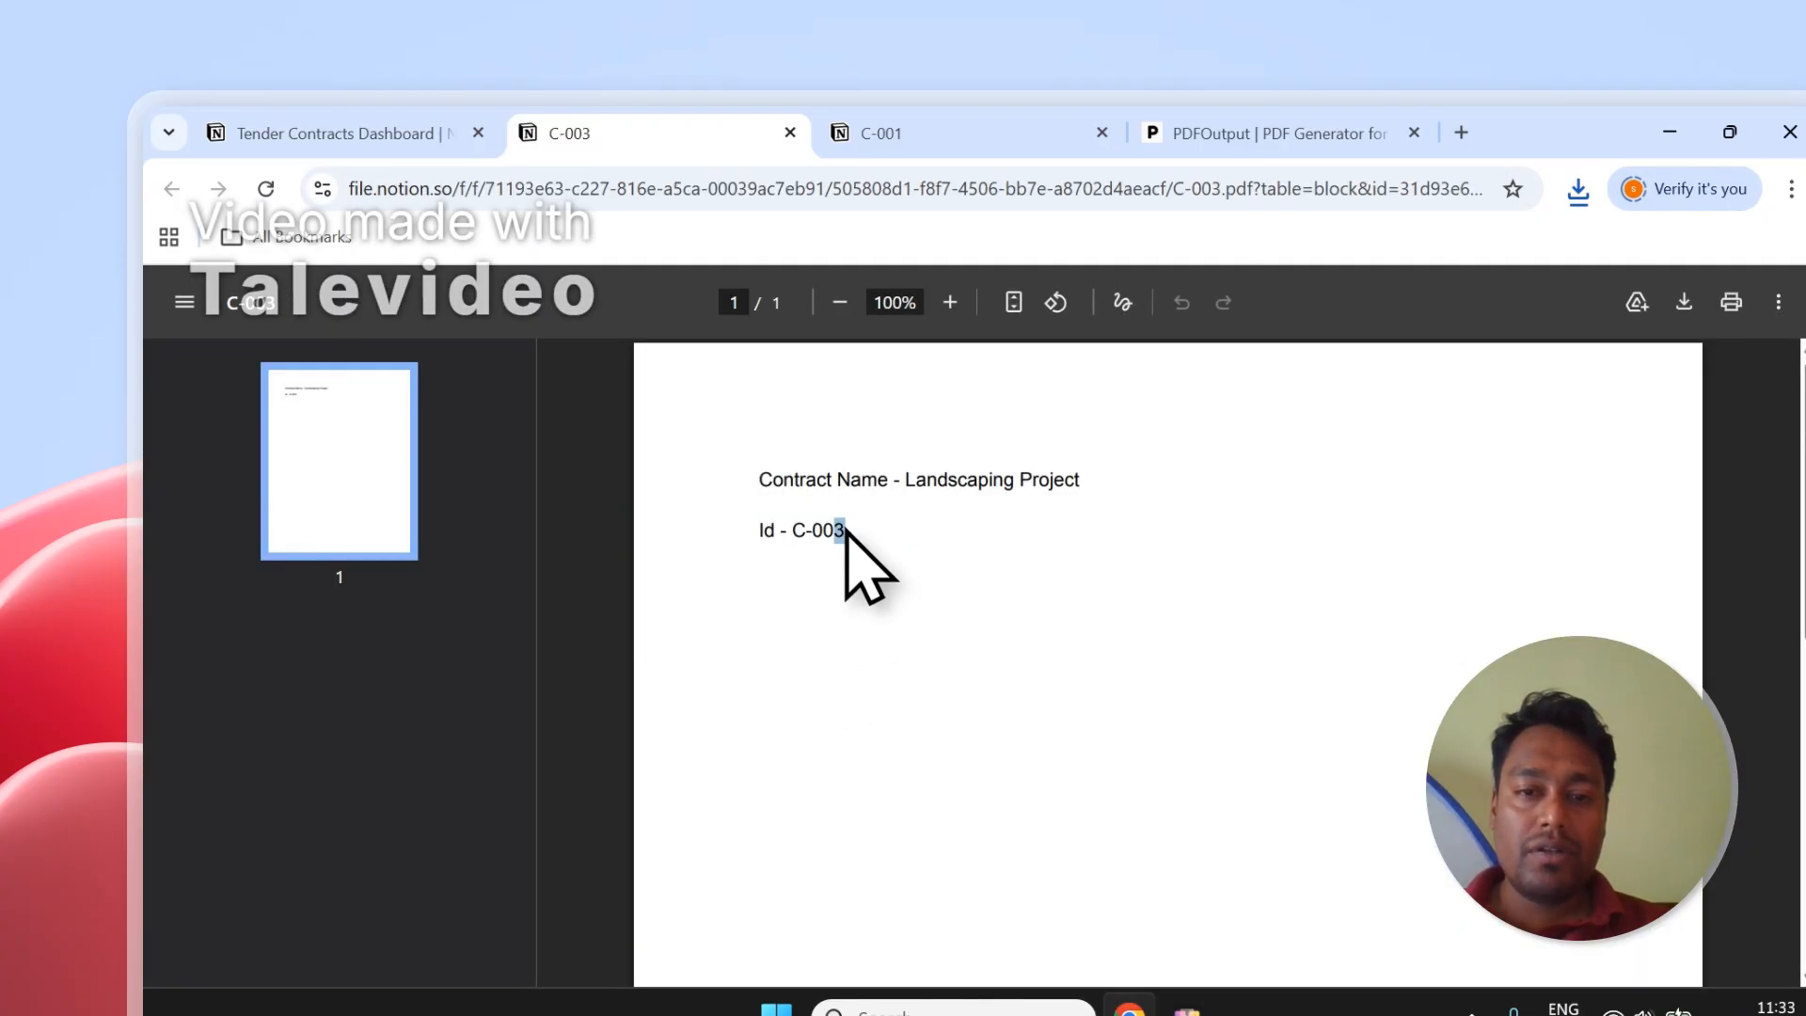
drag(845, 531, 757, 478)
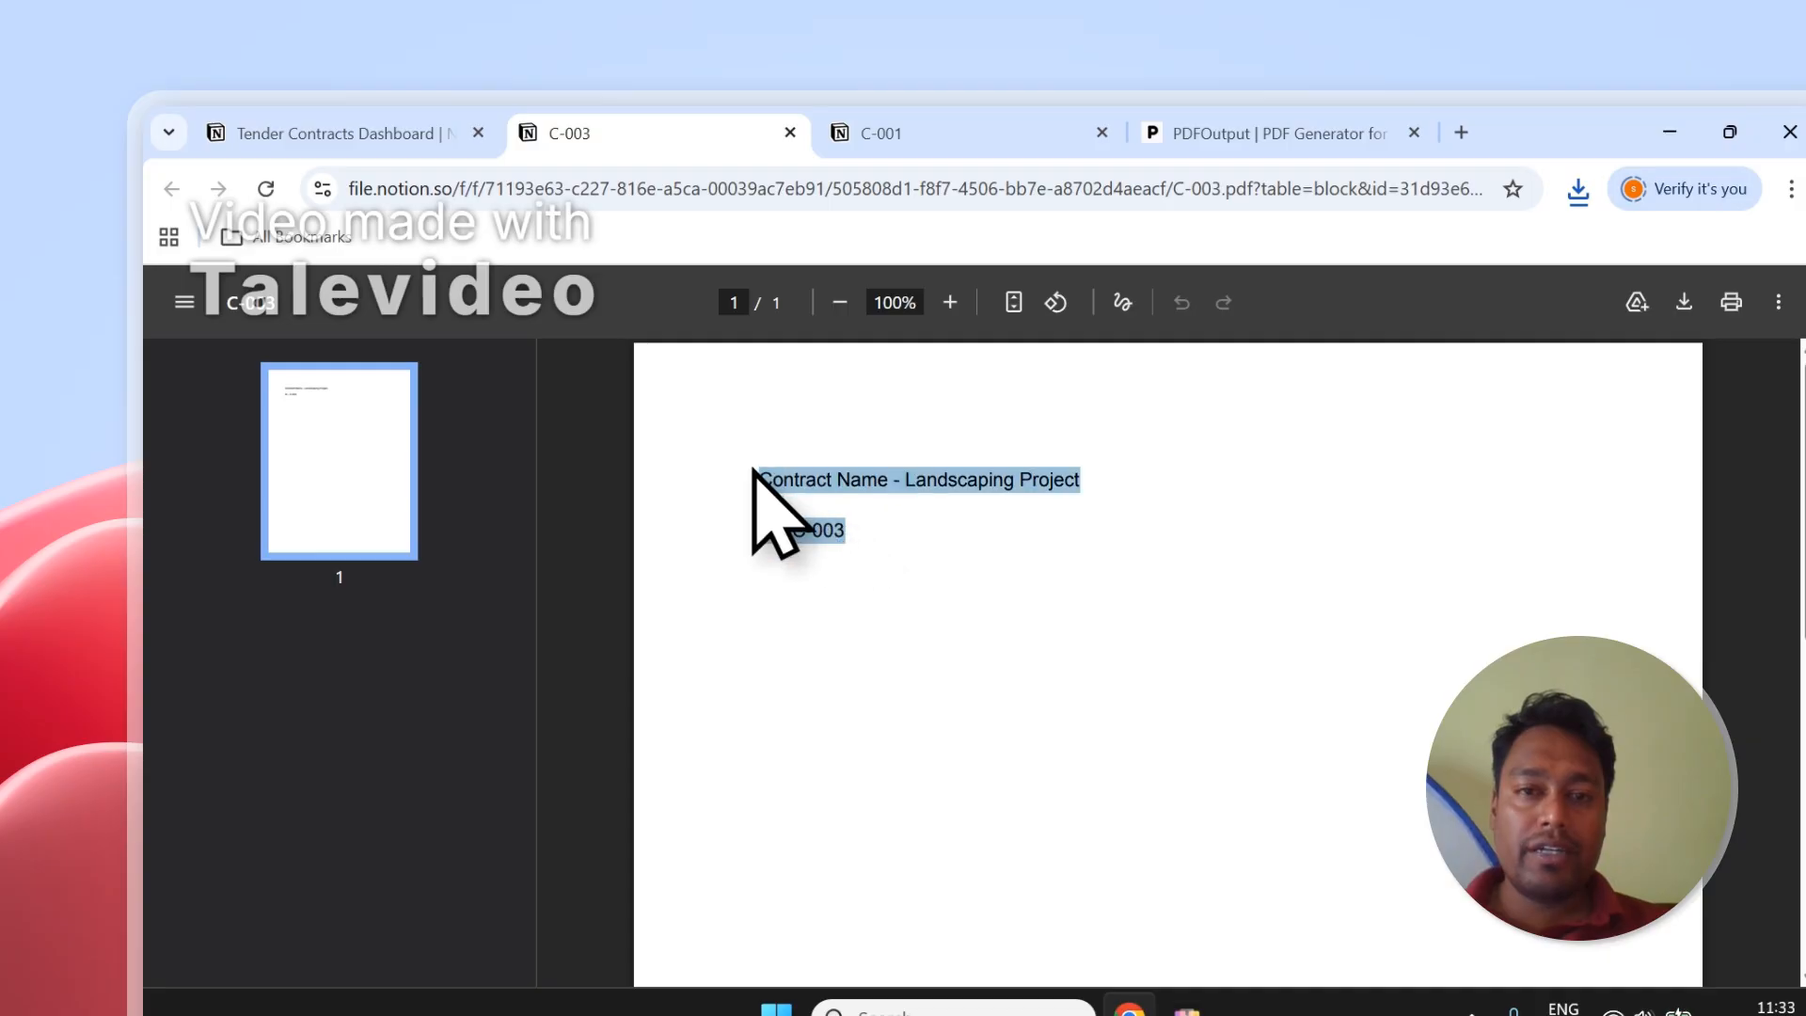
click(889, 132)
click(743, 199)
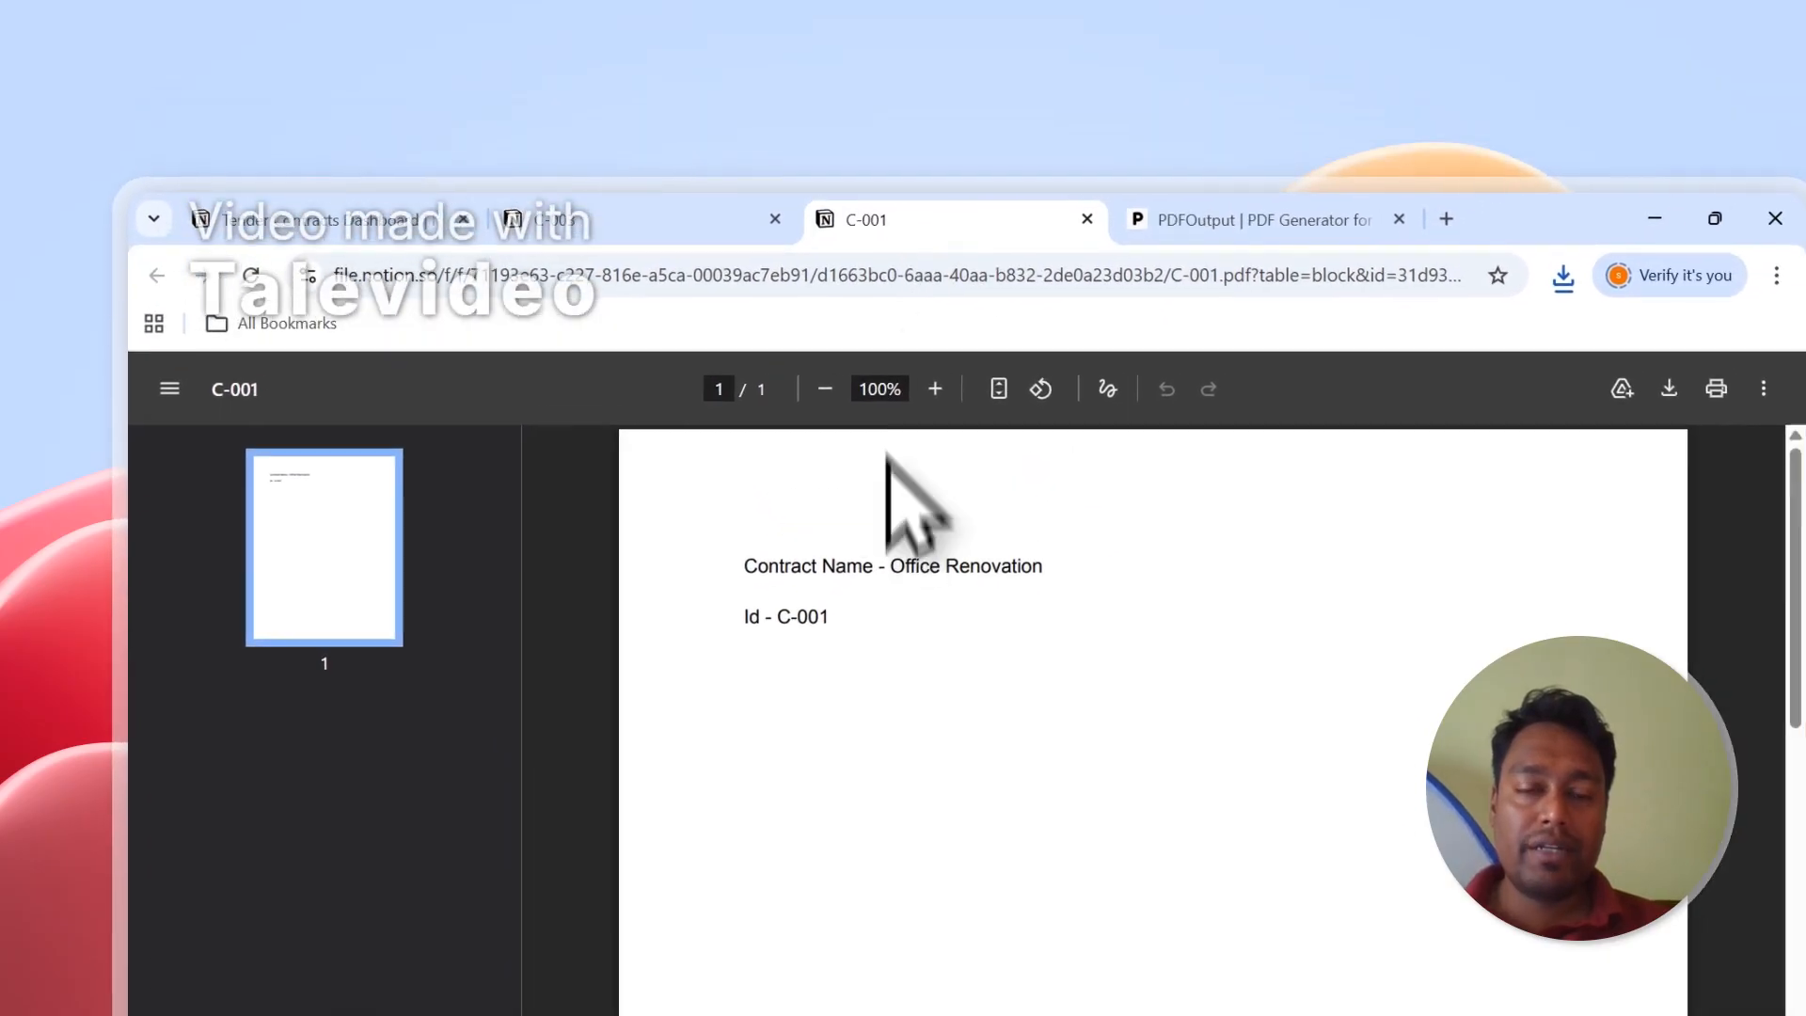
click(748, 209)
click(882, 200)
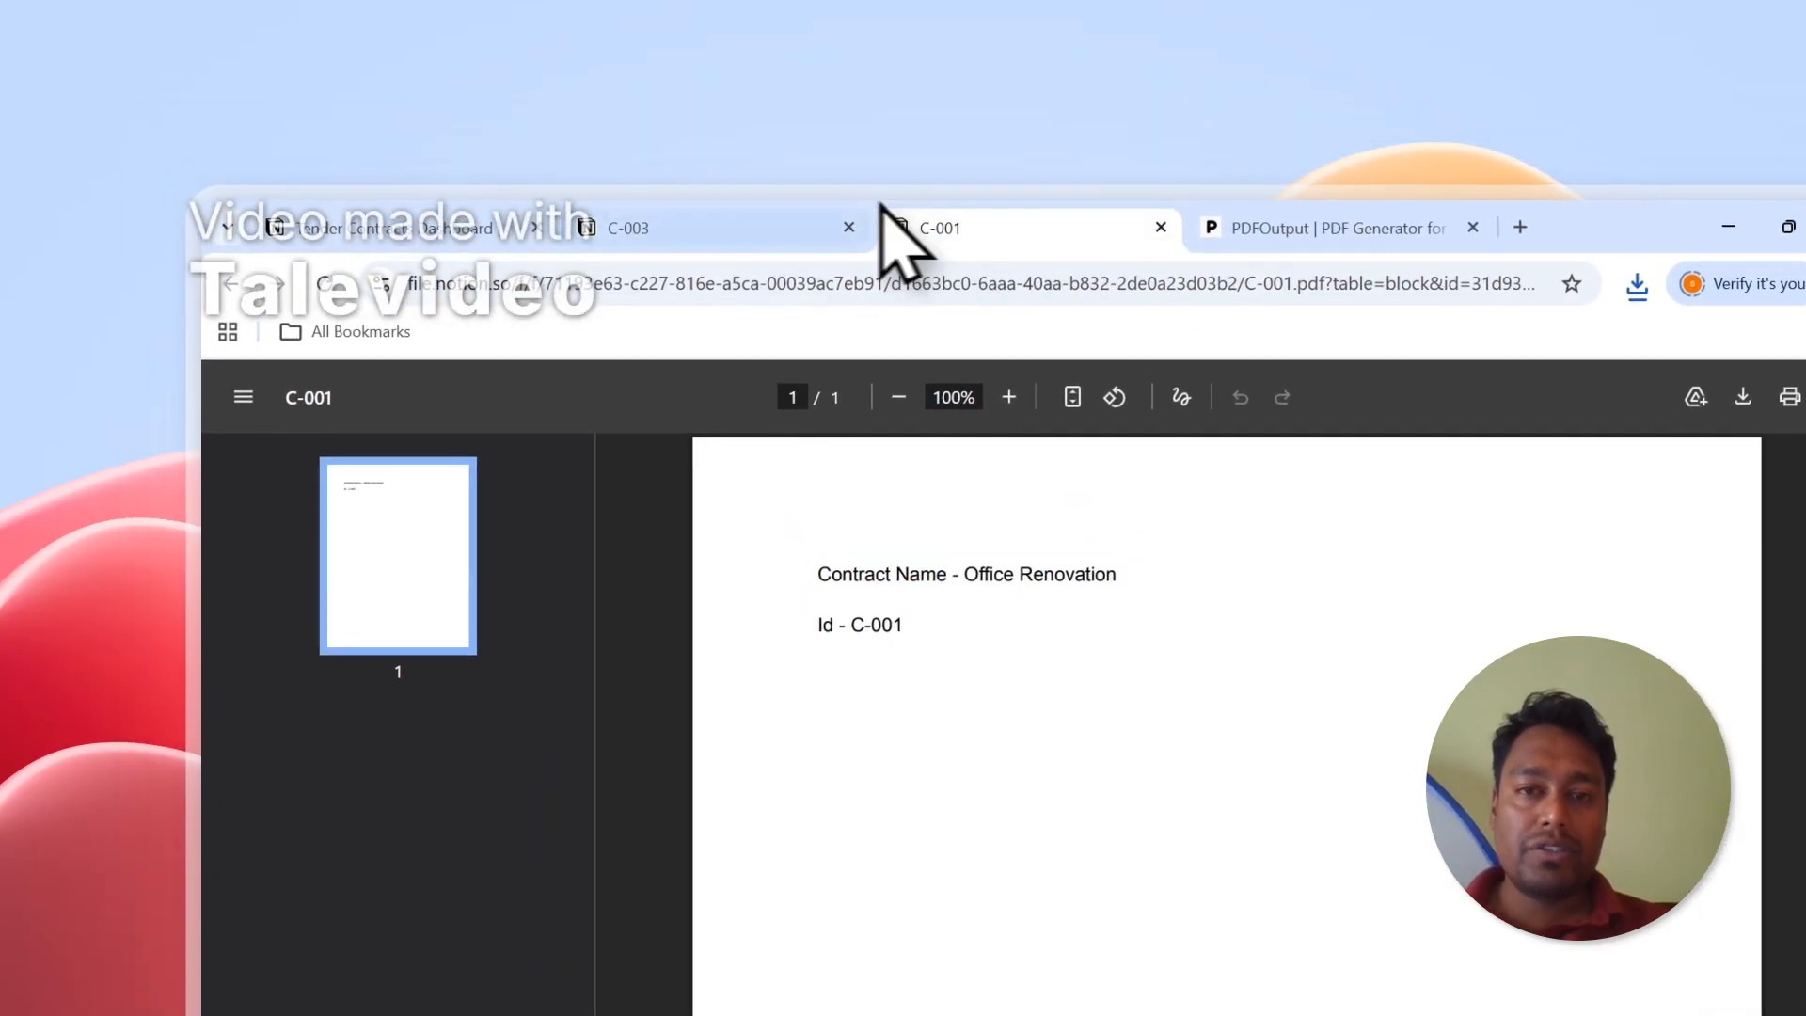
click(739, 197)
click(851, 230)
click(851, 230)
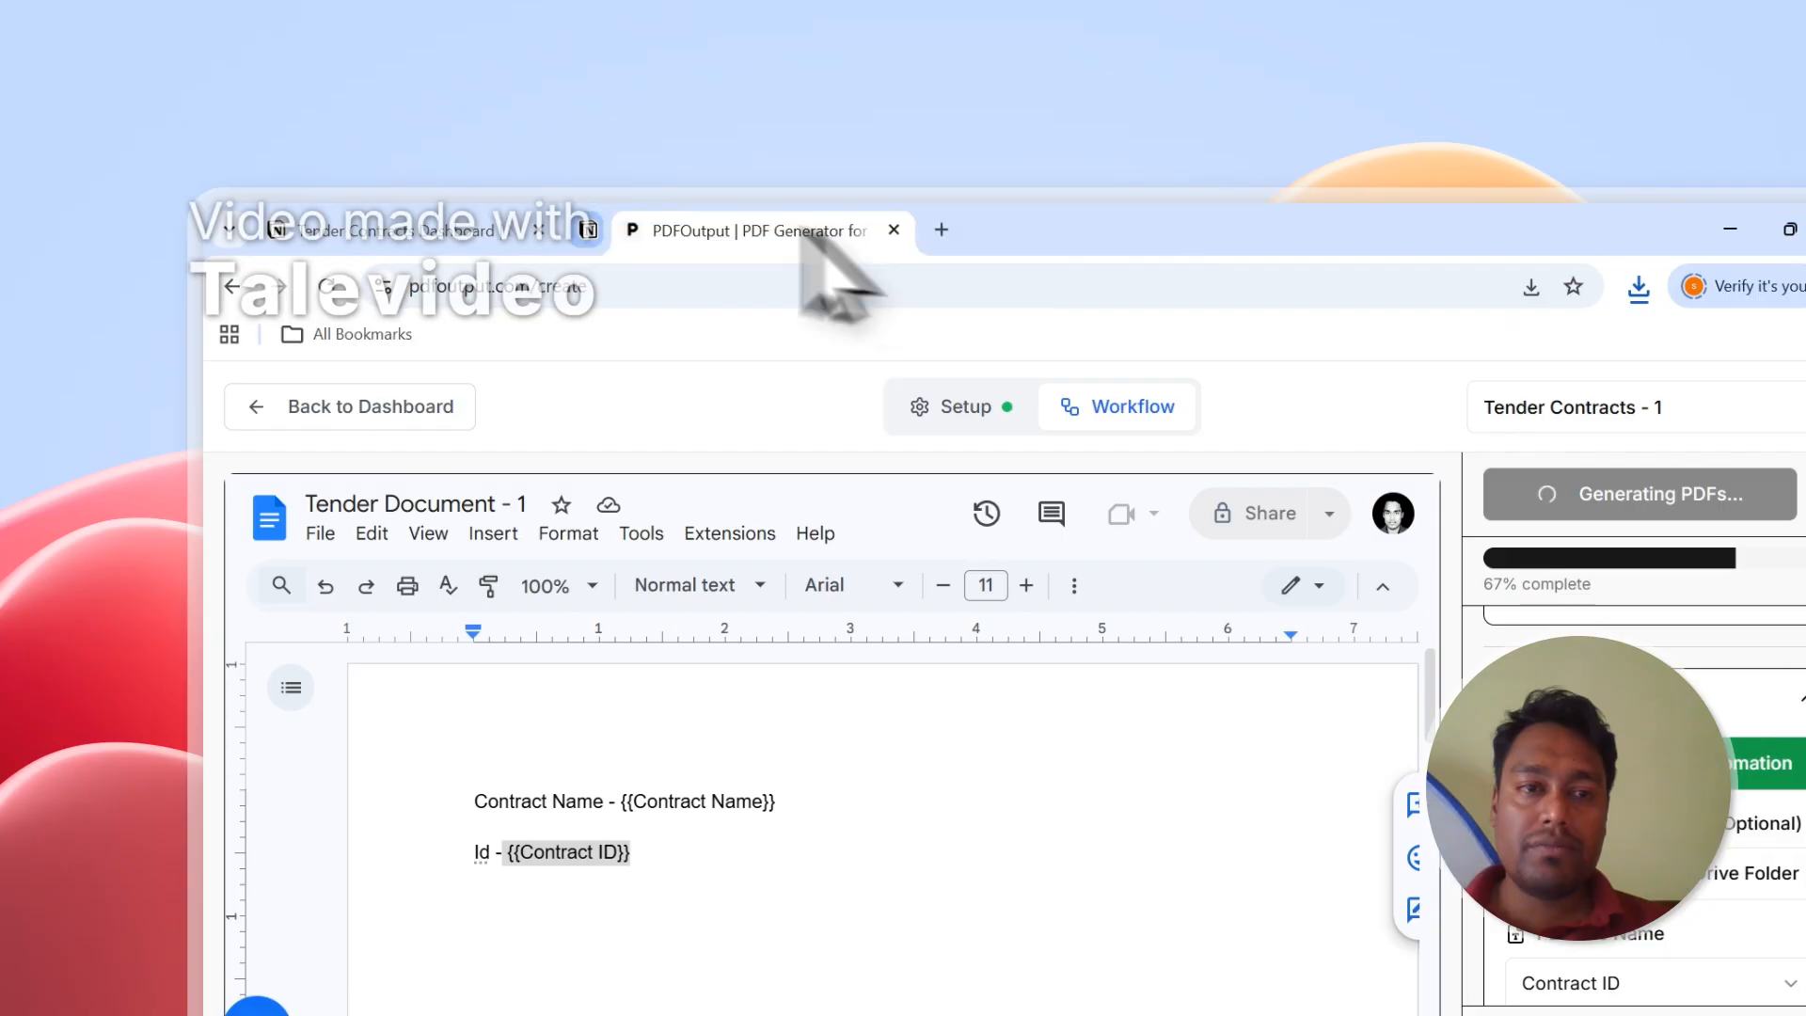
click(508, 232)
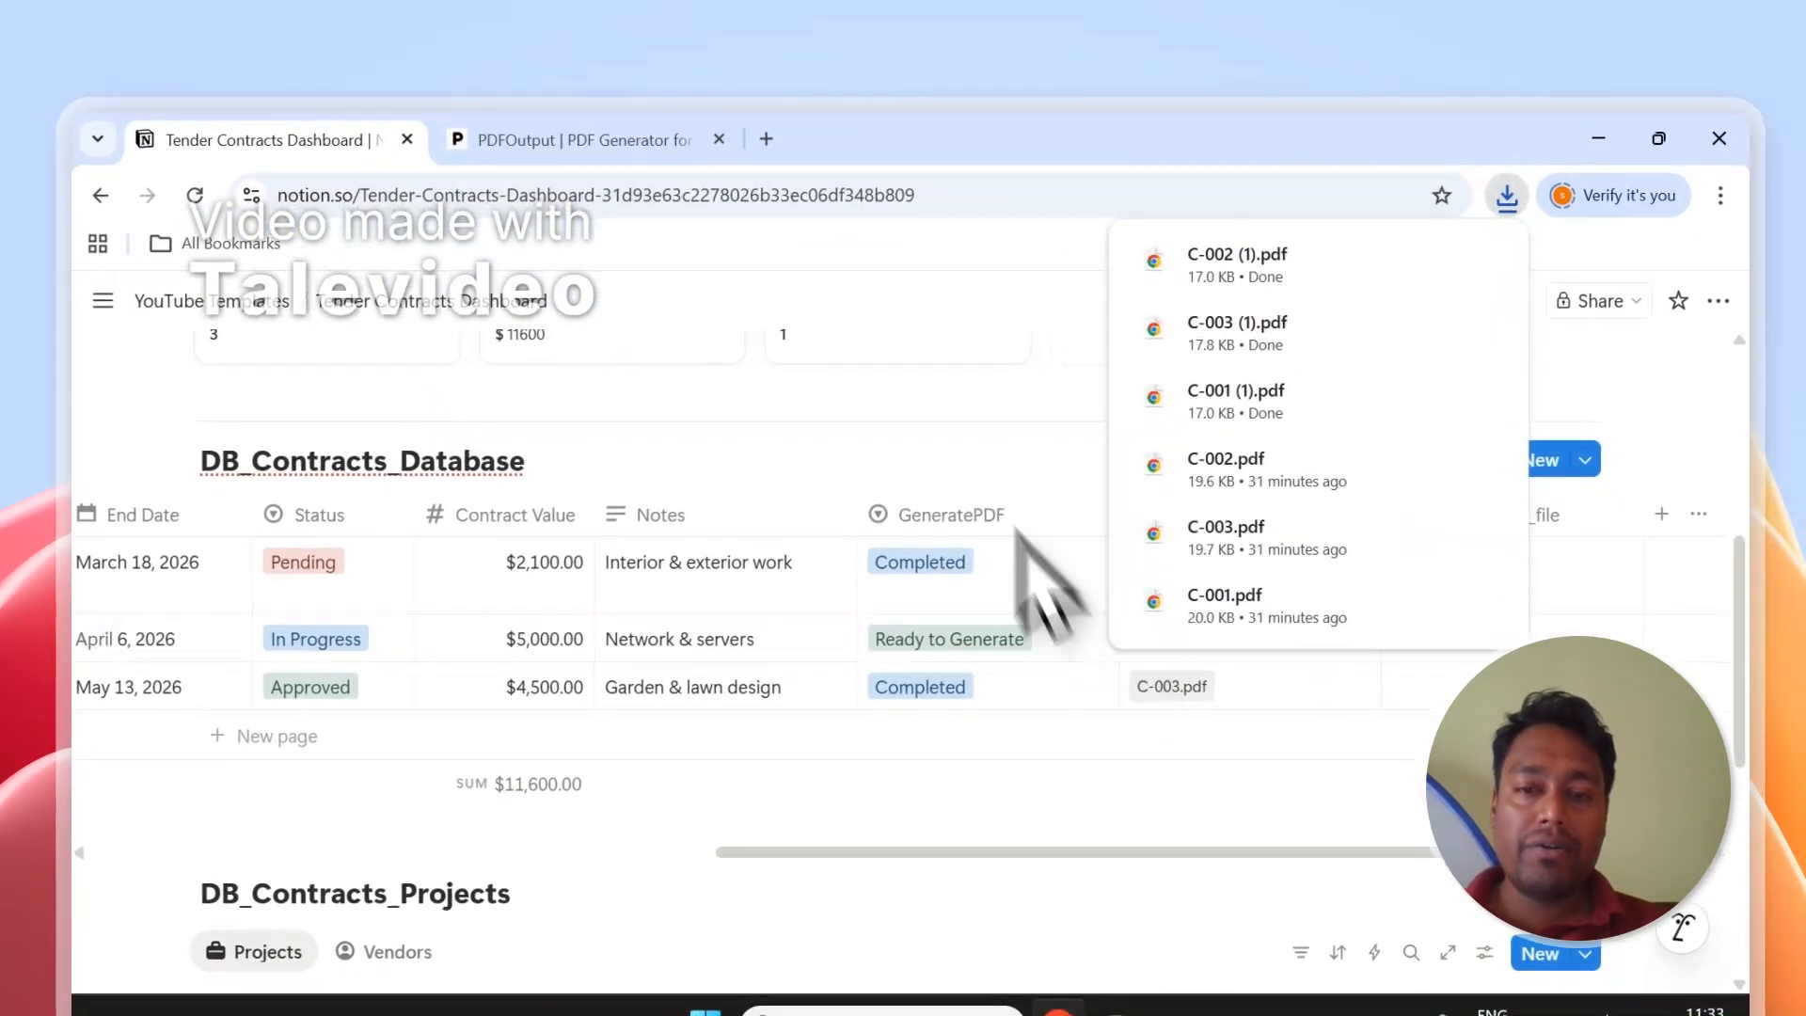
Open C-002.pdf to check its contents, then return to the PDFOutput workflow.
click(1022, 434)
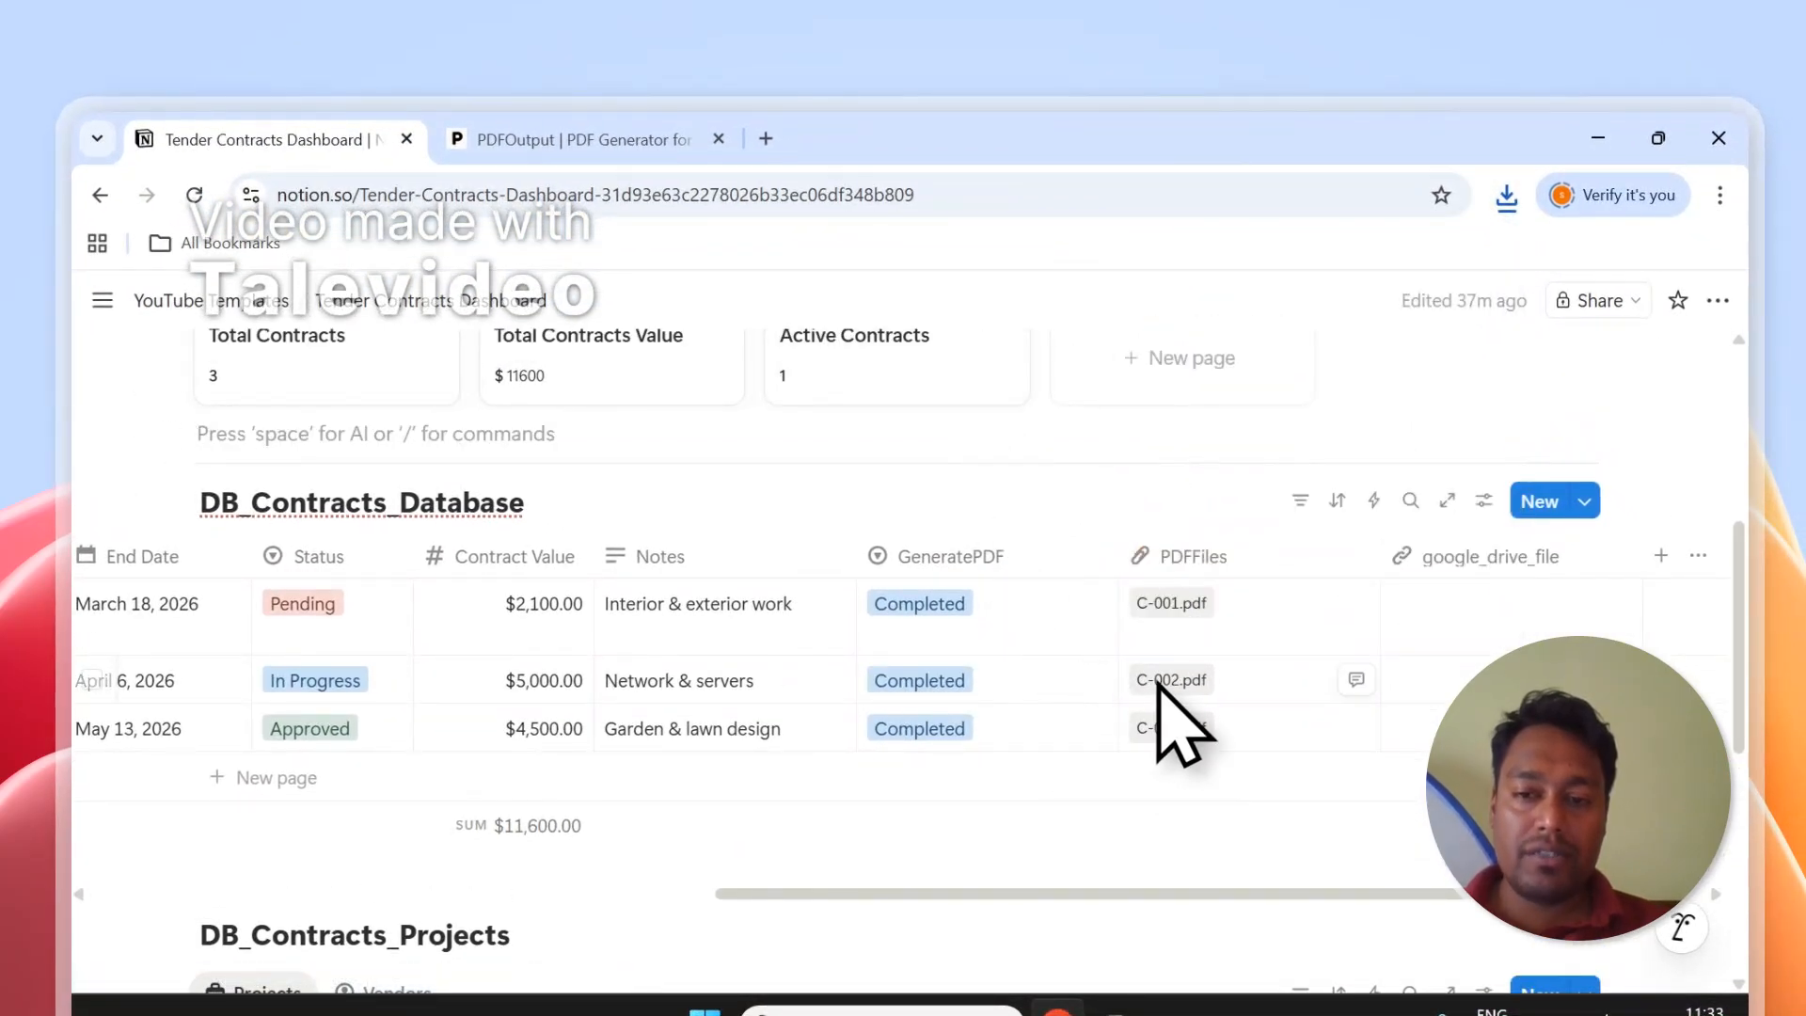
click(1159, 682)
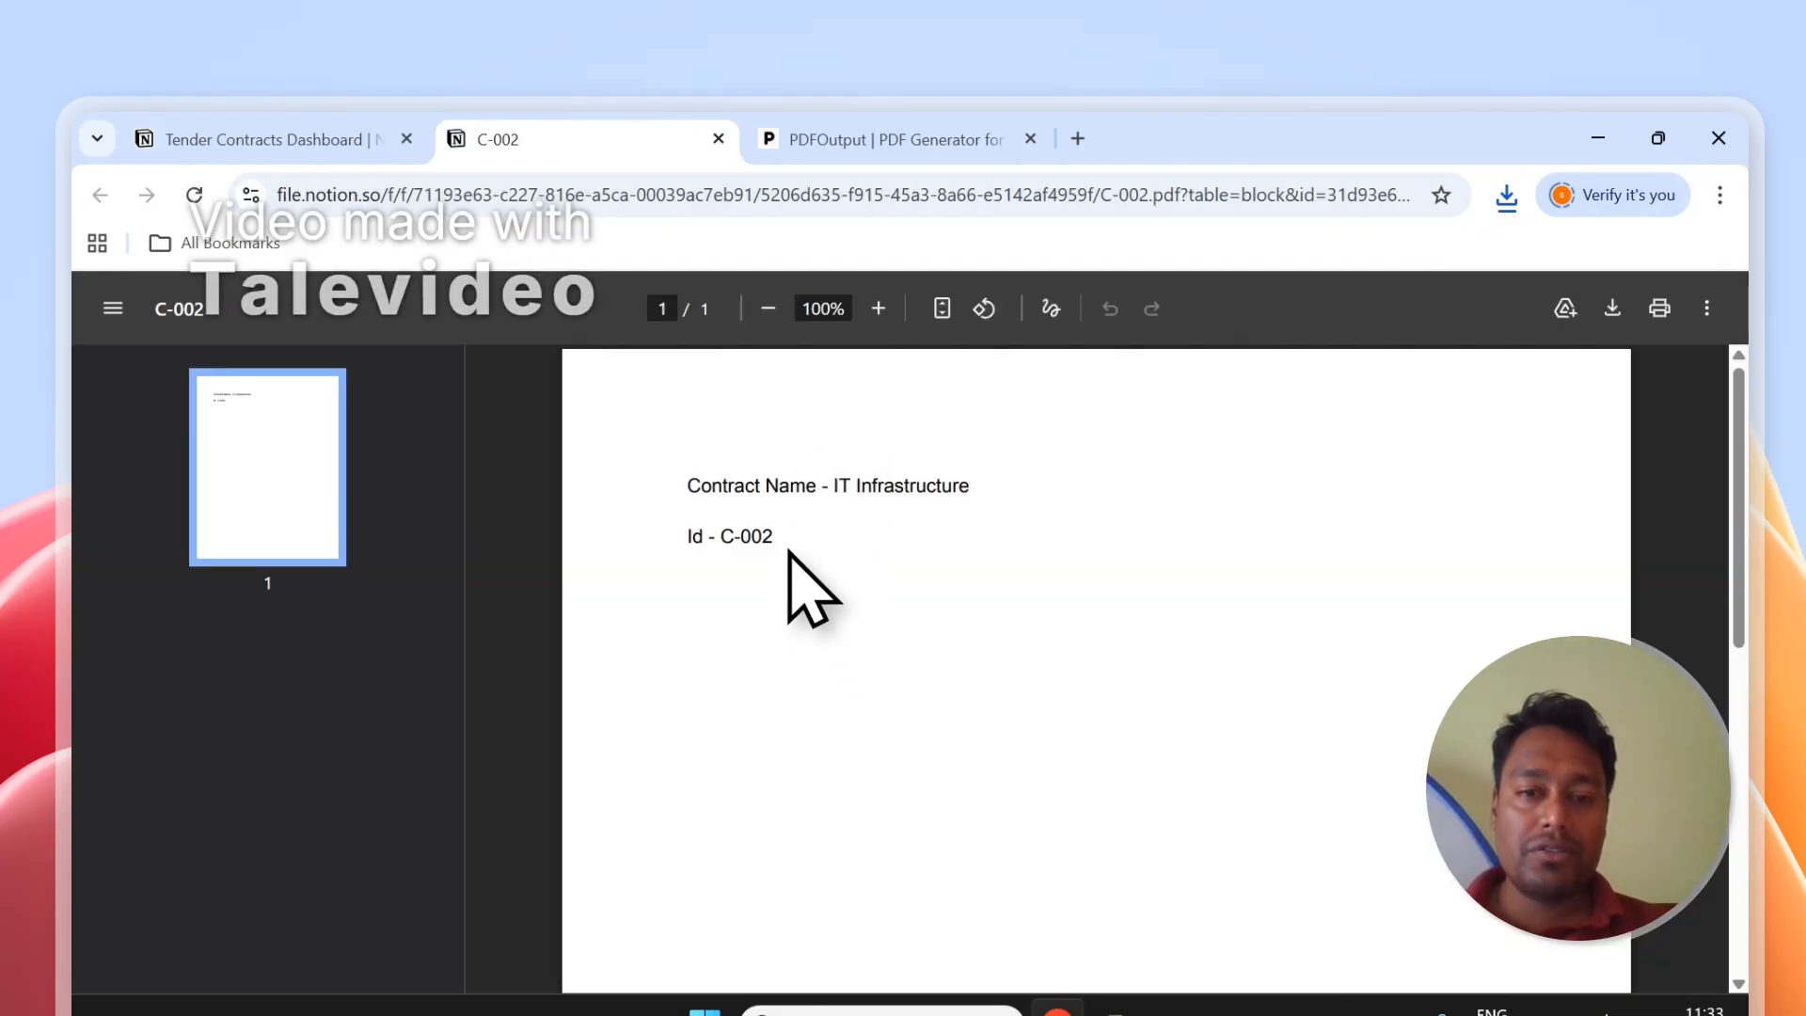
drag(788, 555, 625, 476)
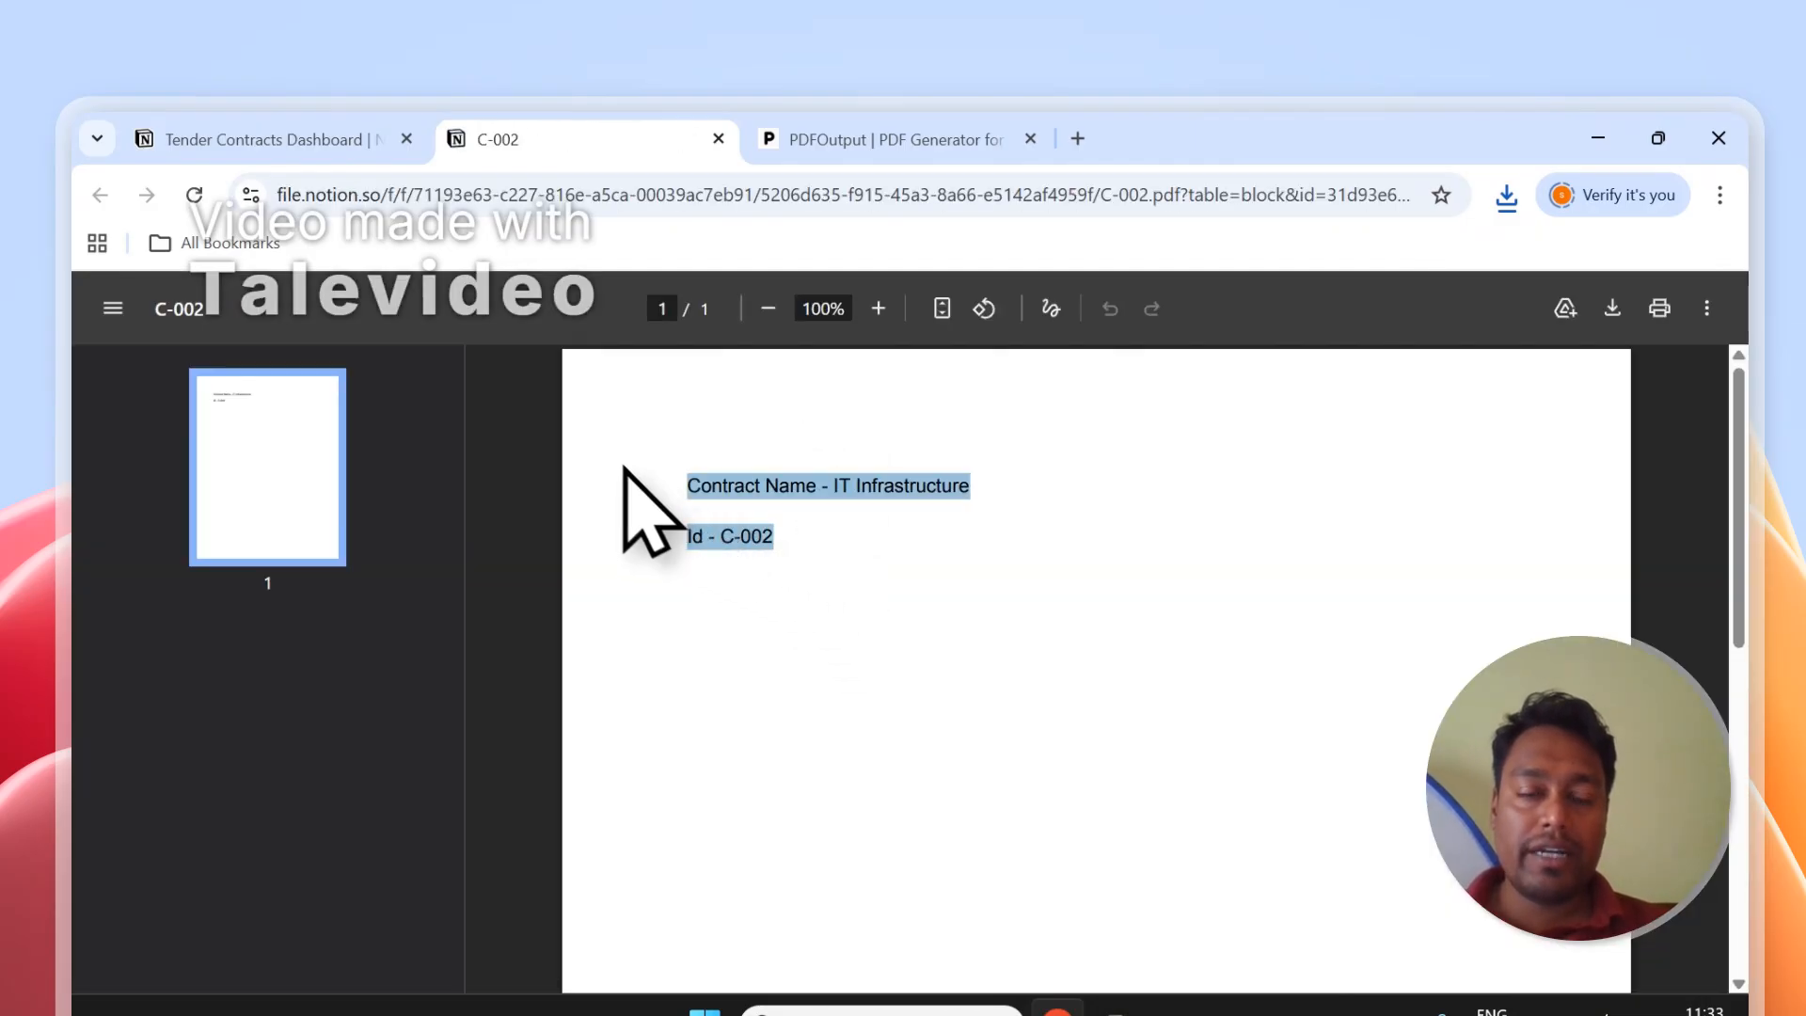
click(254, 139)
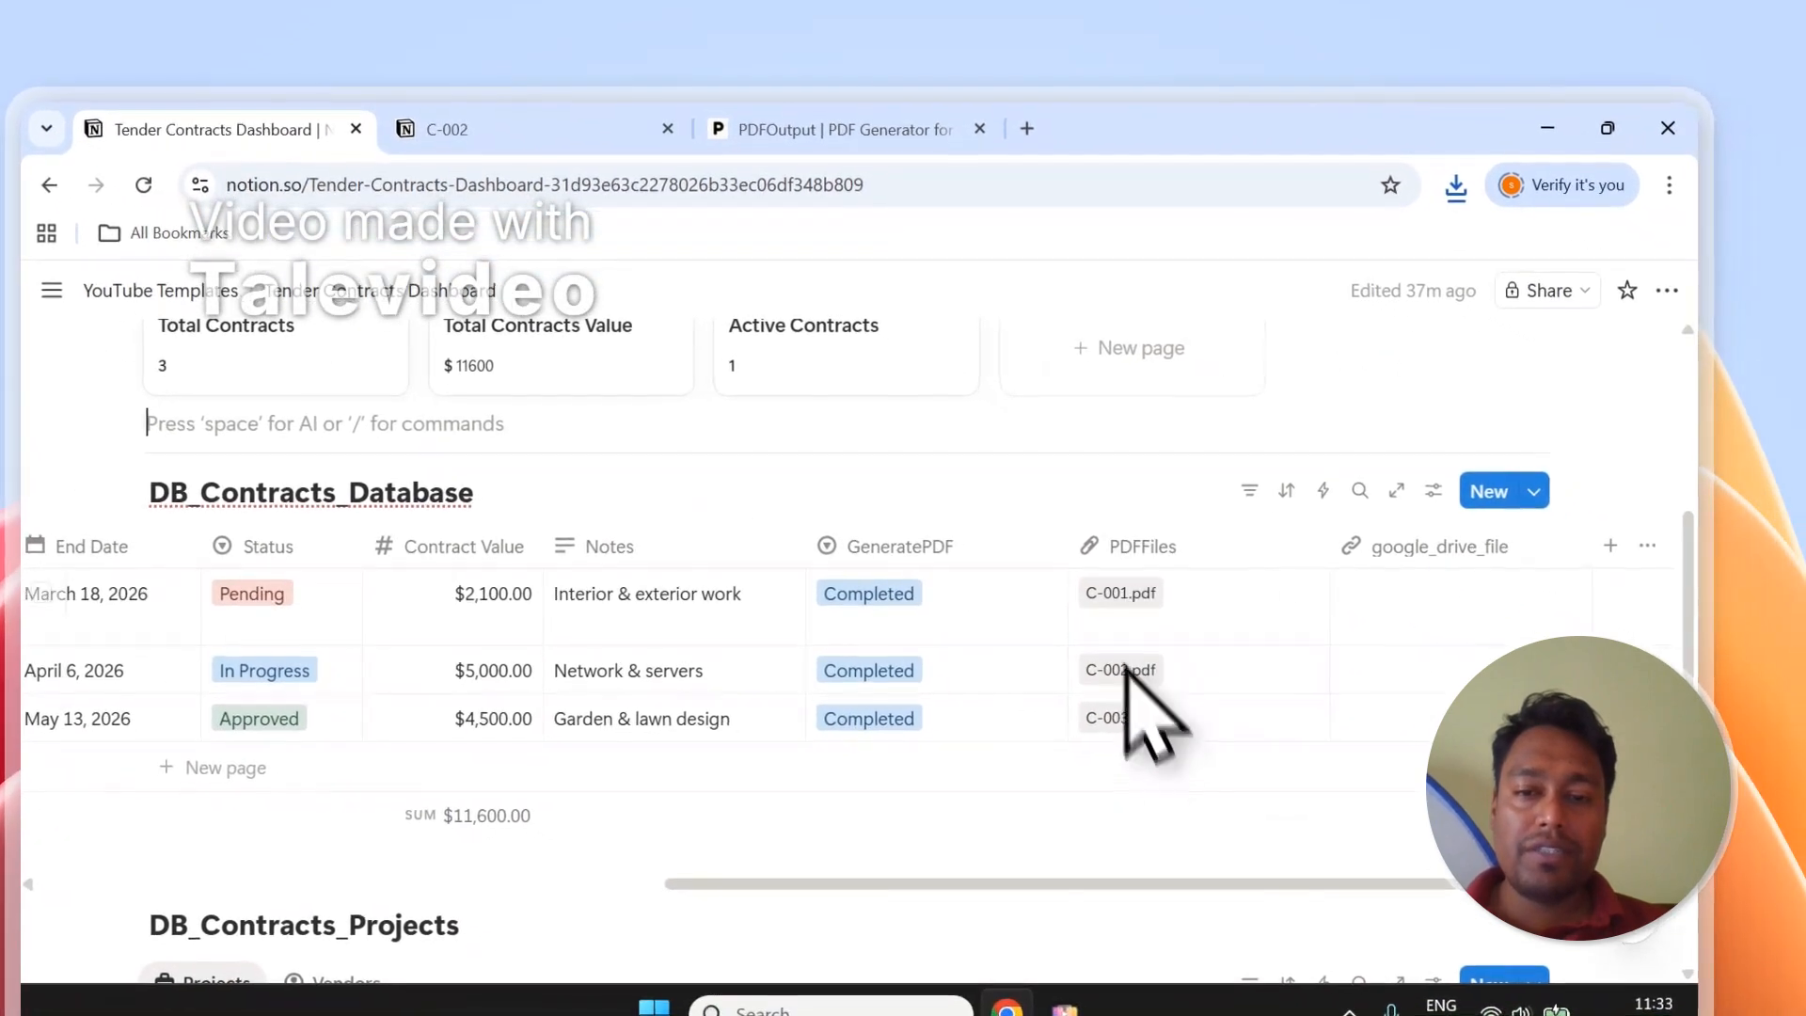
click(833, 134)
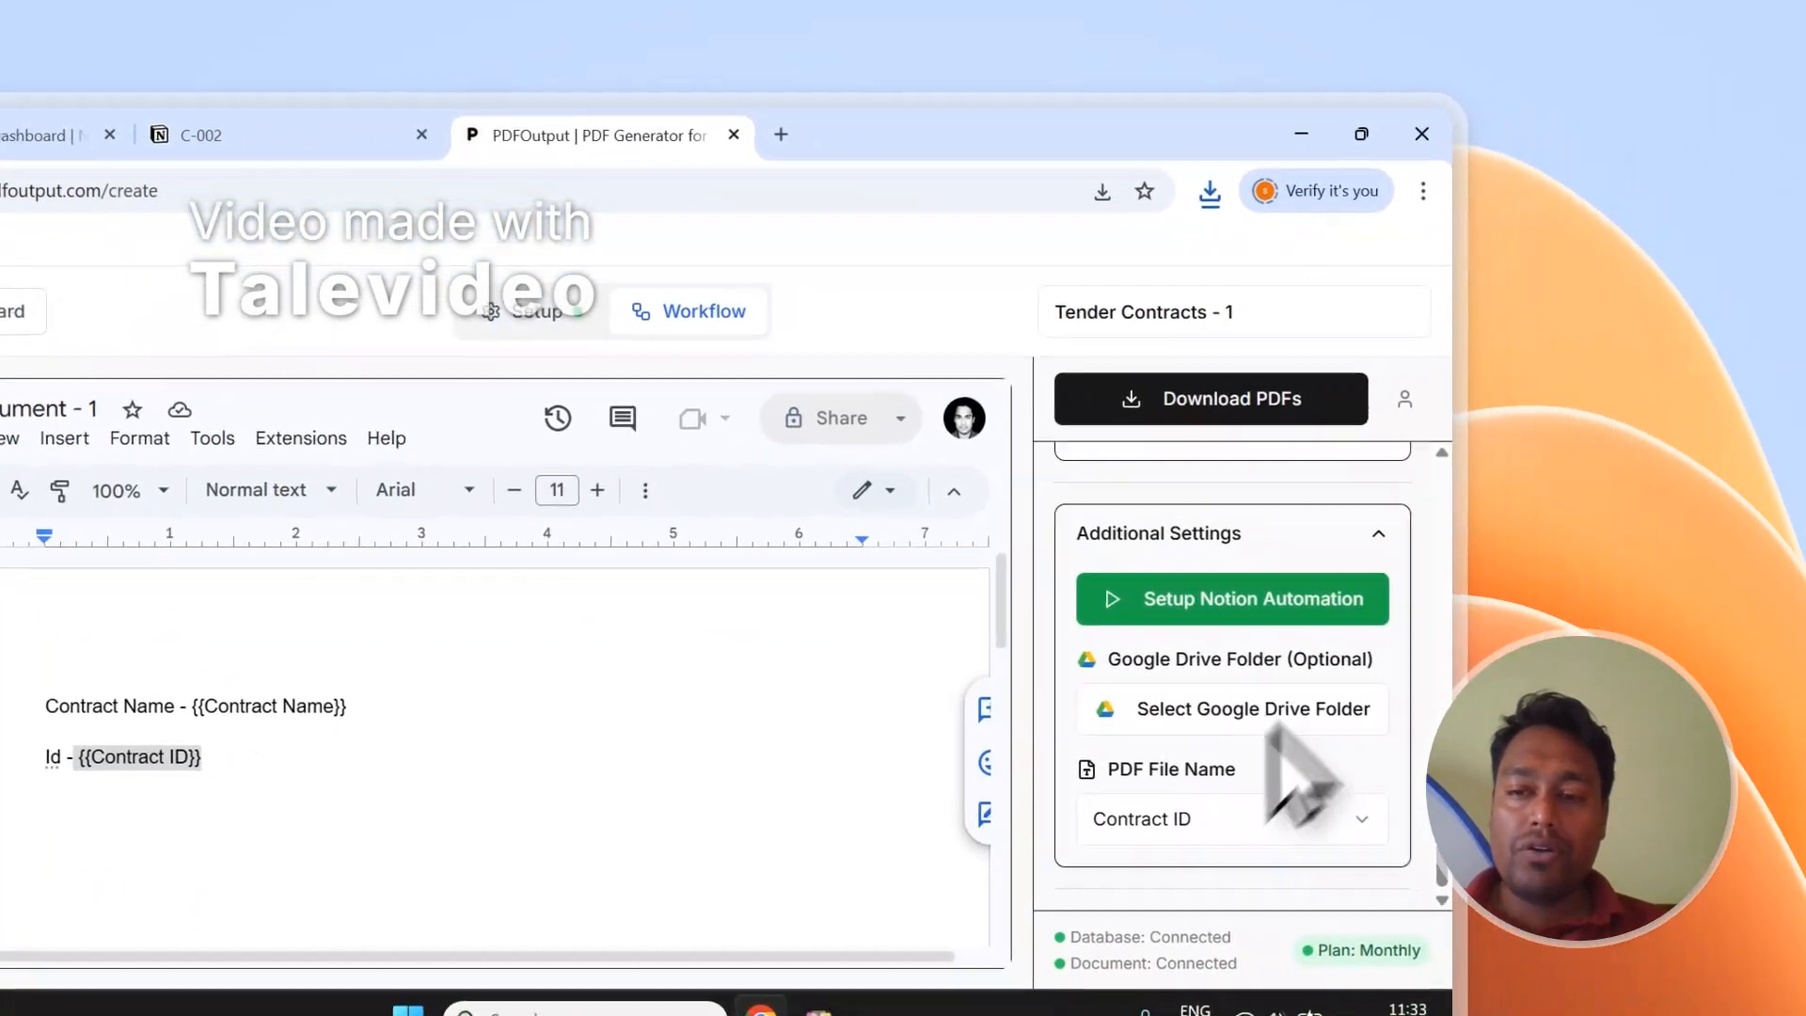
Enable automatic PDF generation via Setup Notion Automation and return to the Notion contracts table.
click(1193, 611)
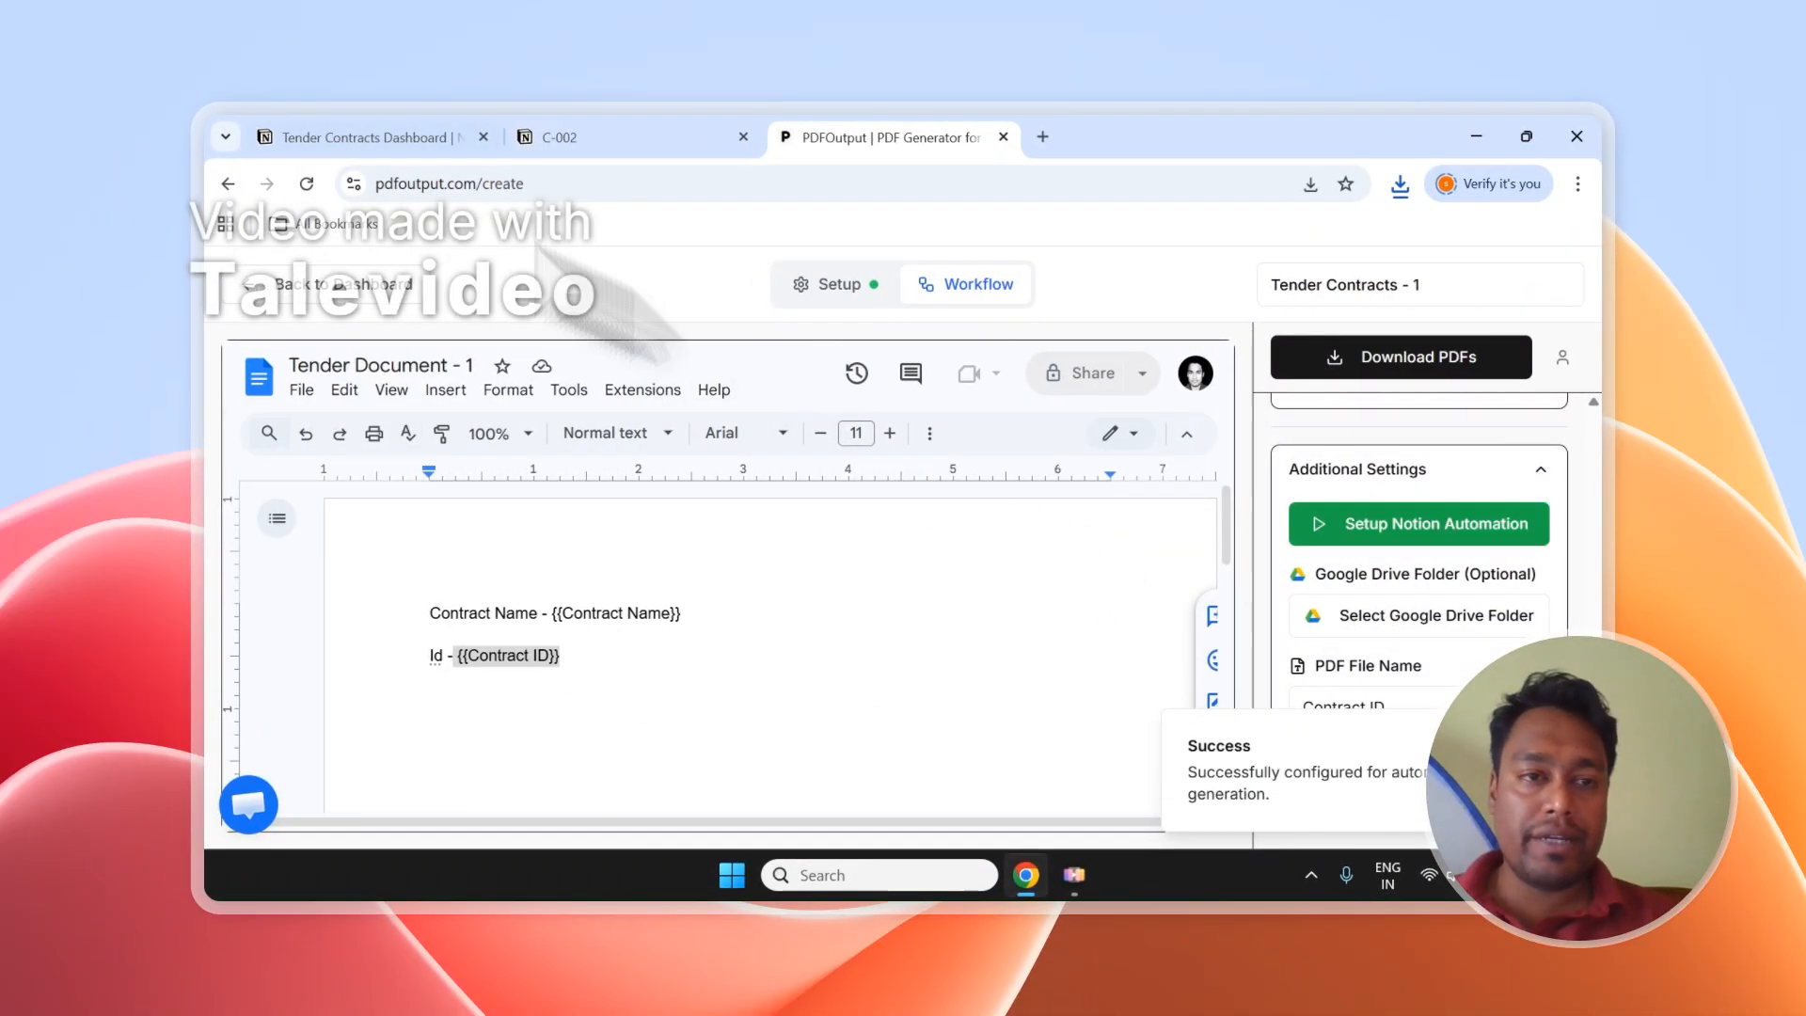
click(350, 139)
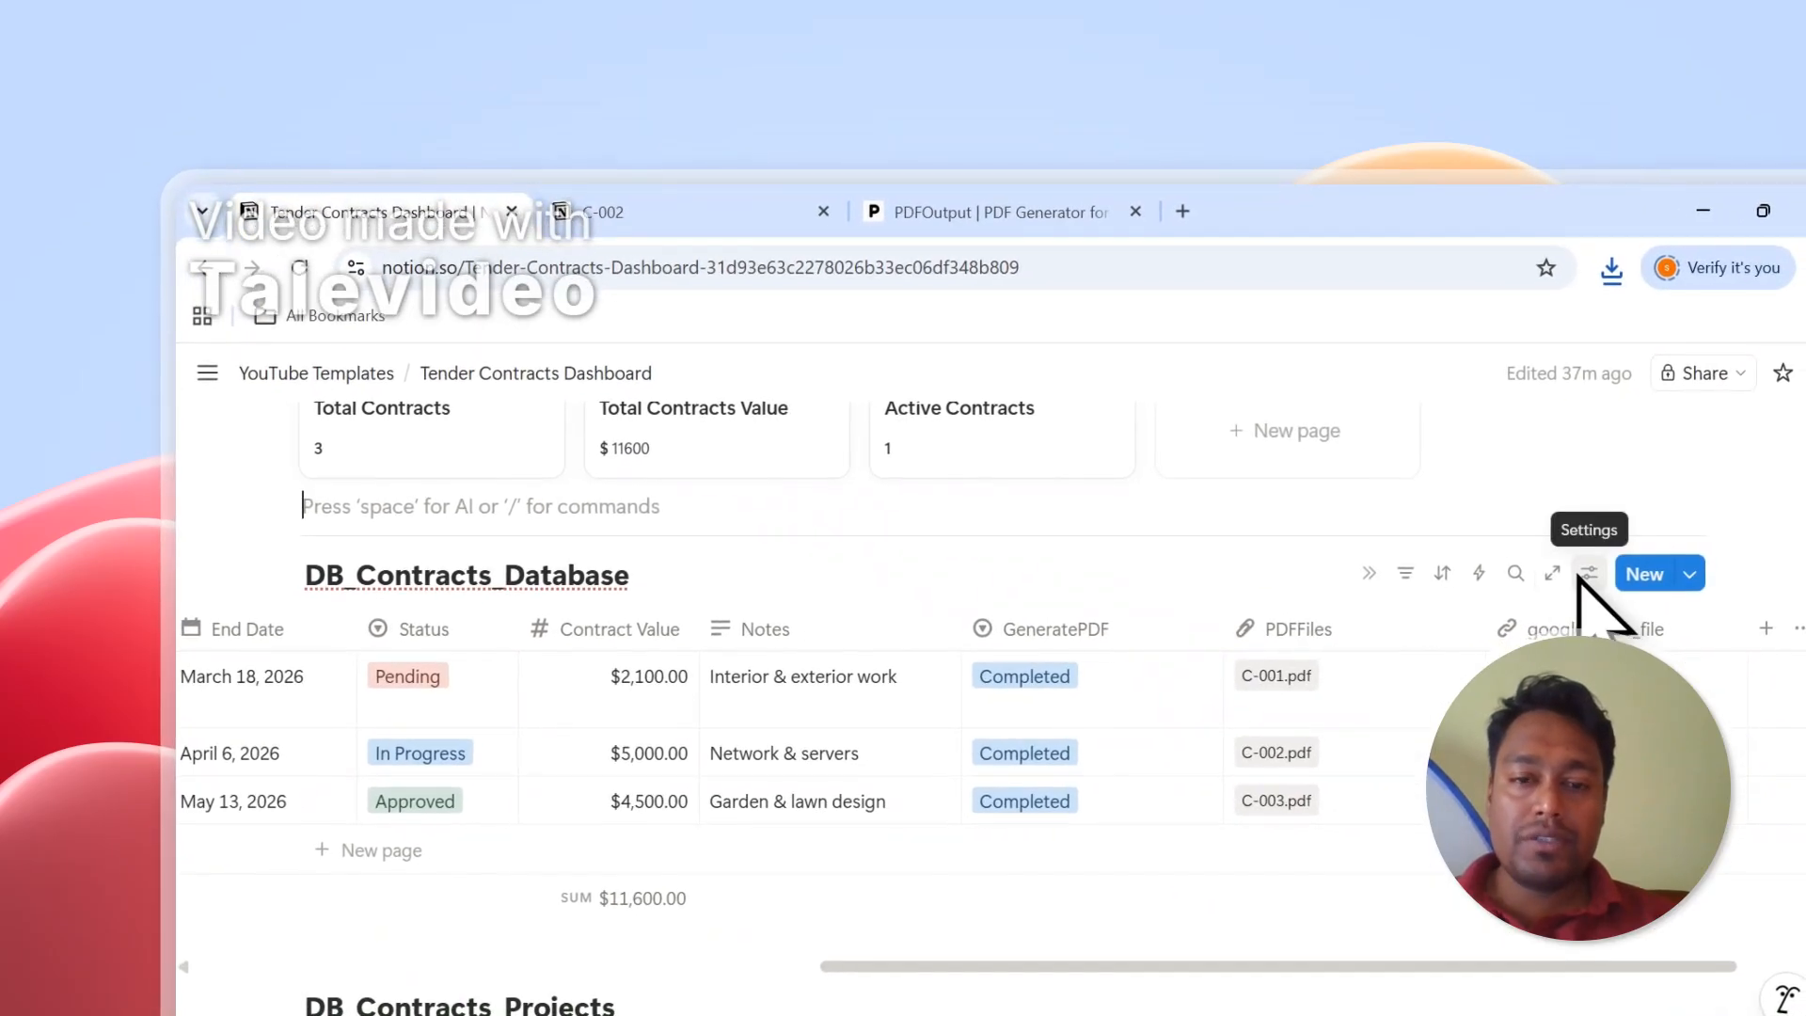
click(1587, 574)
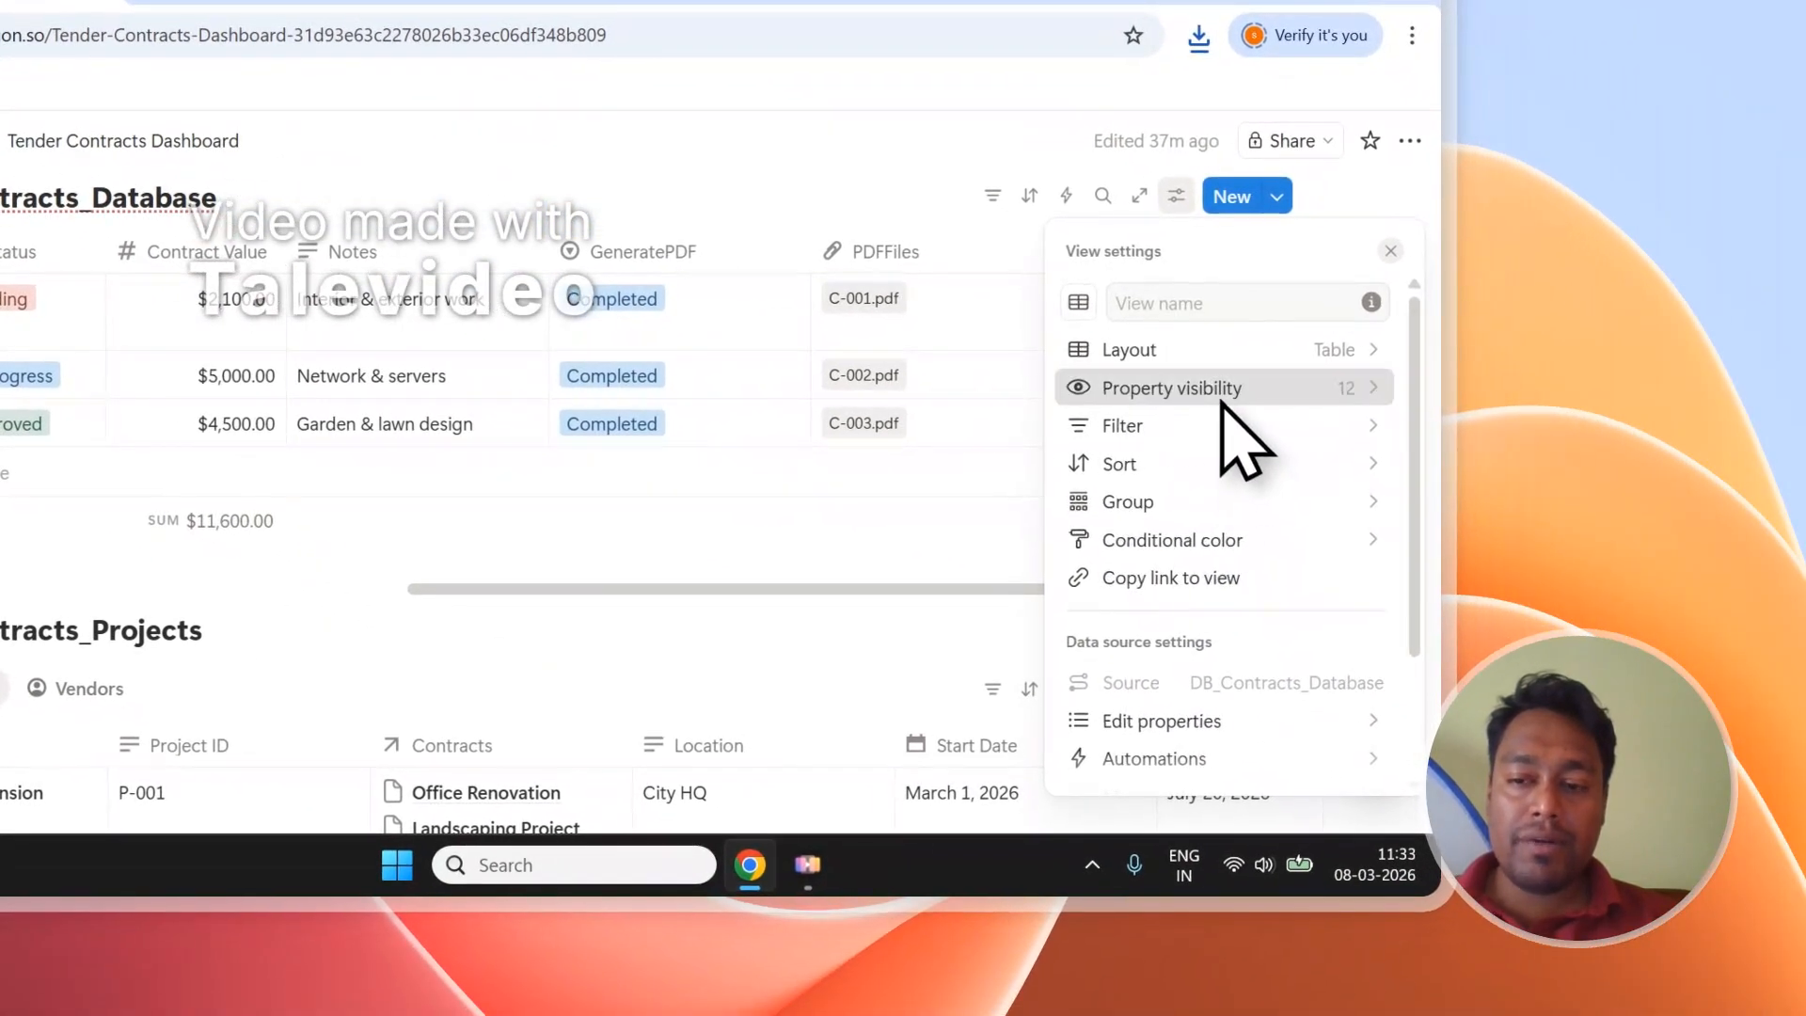
Show the Choose Document column and move it between GeneratePDF and PDFFiles.
click(1232, 414)
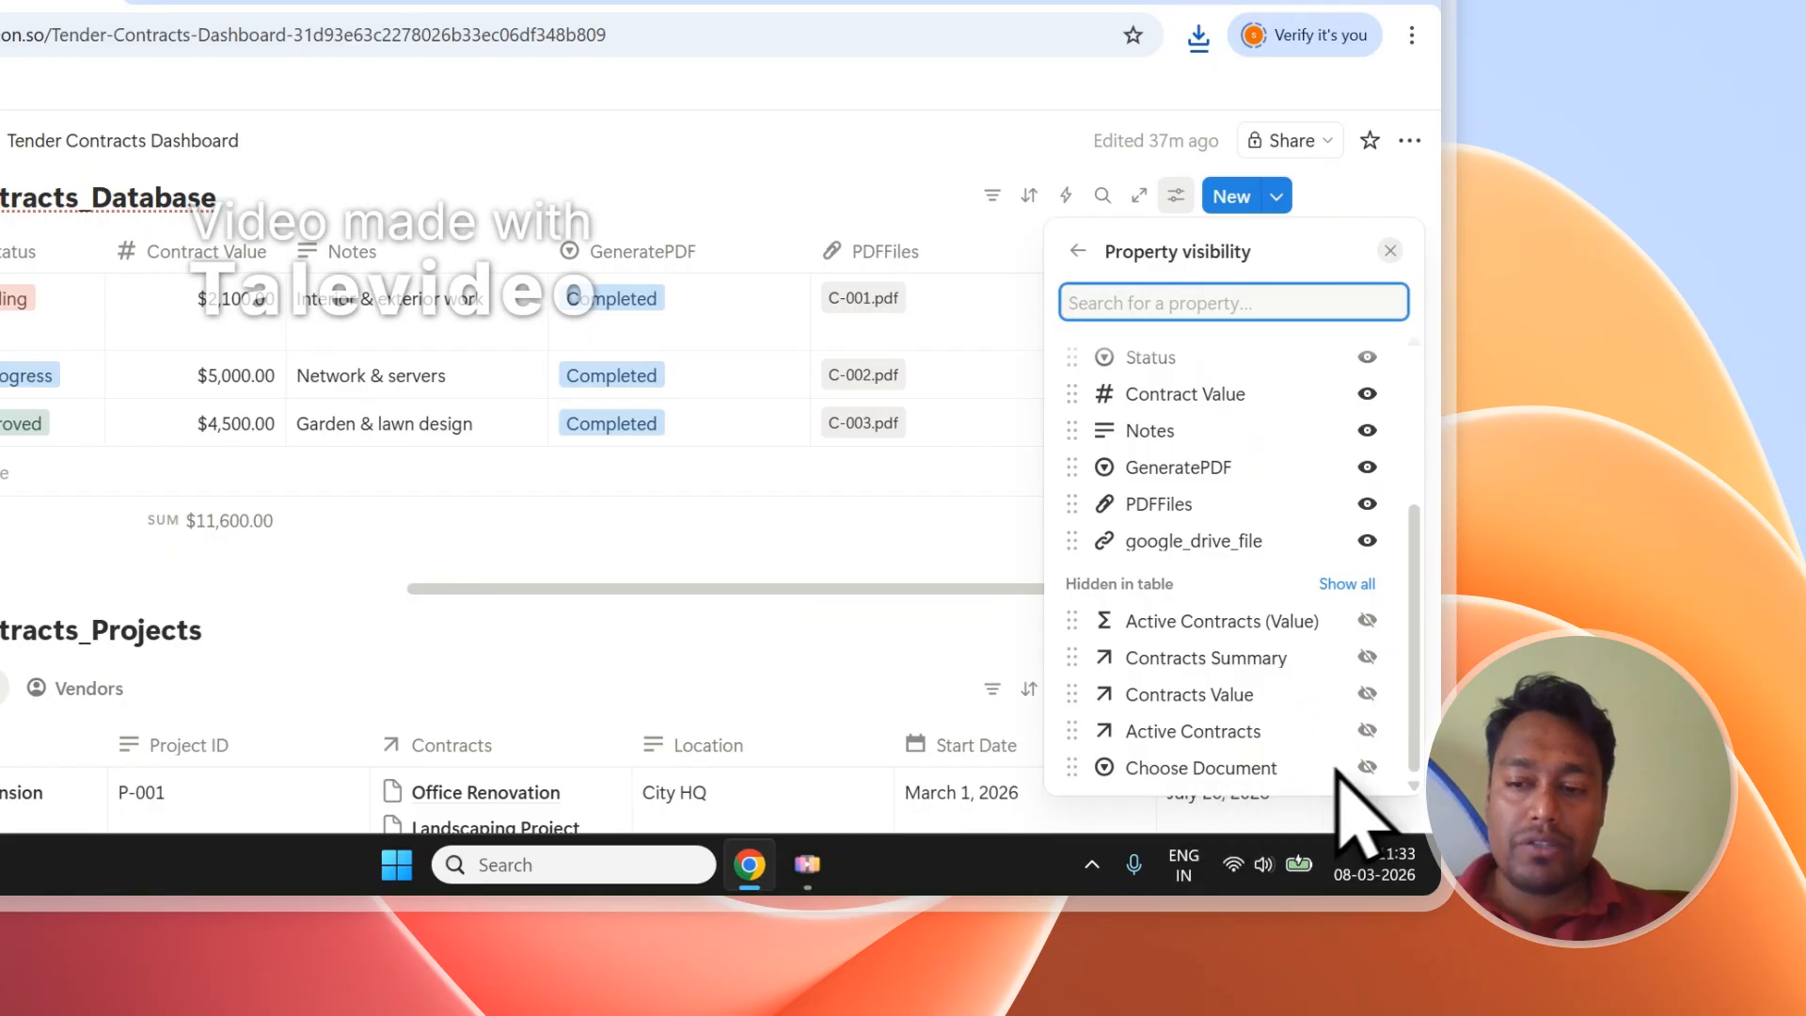
click(1366, 767)
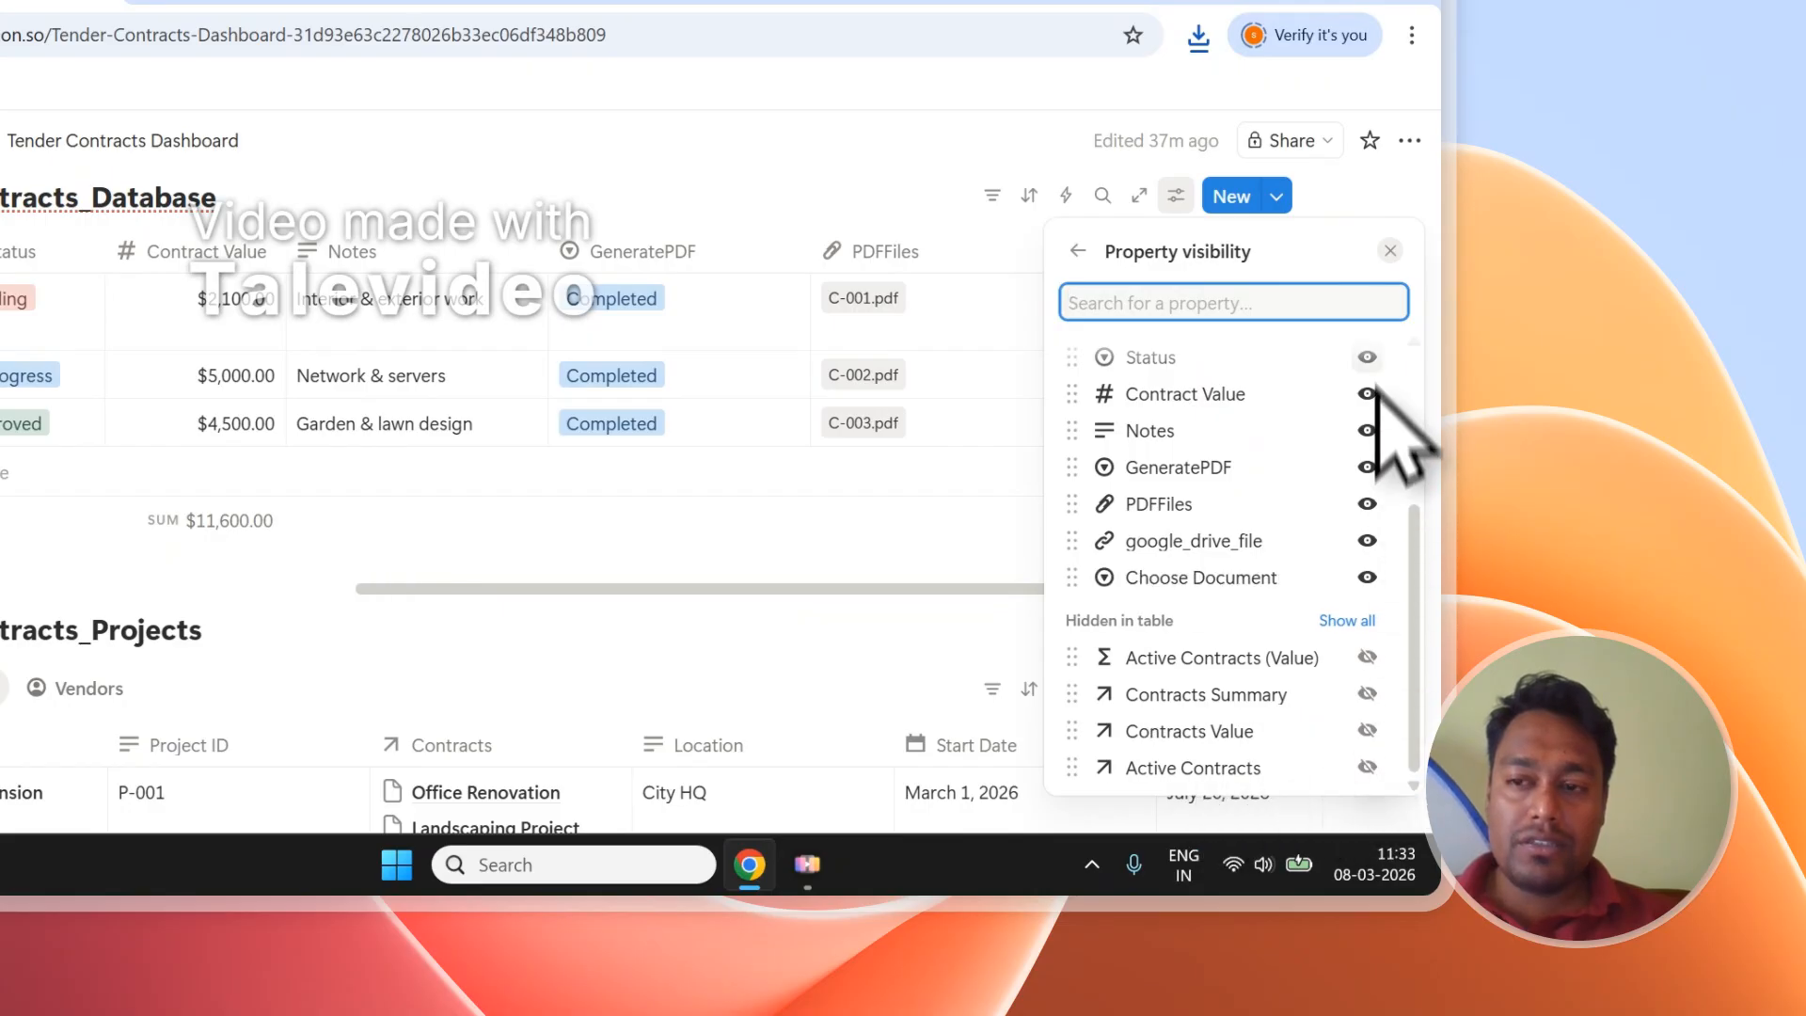
click(1390, 252)
drag(1378, 256, 793, 278)
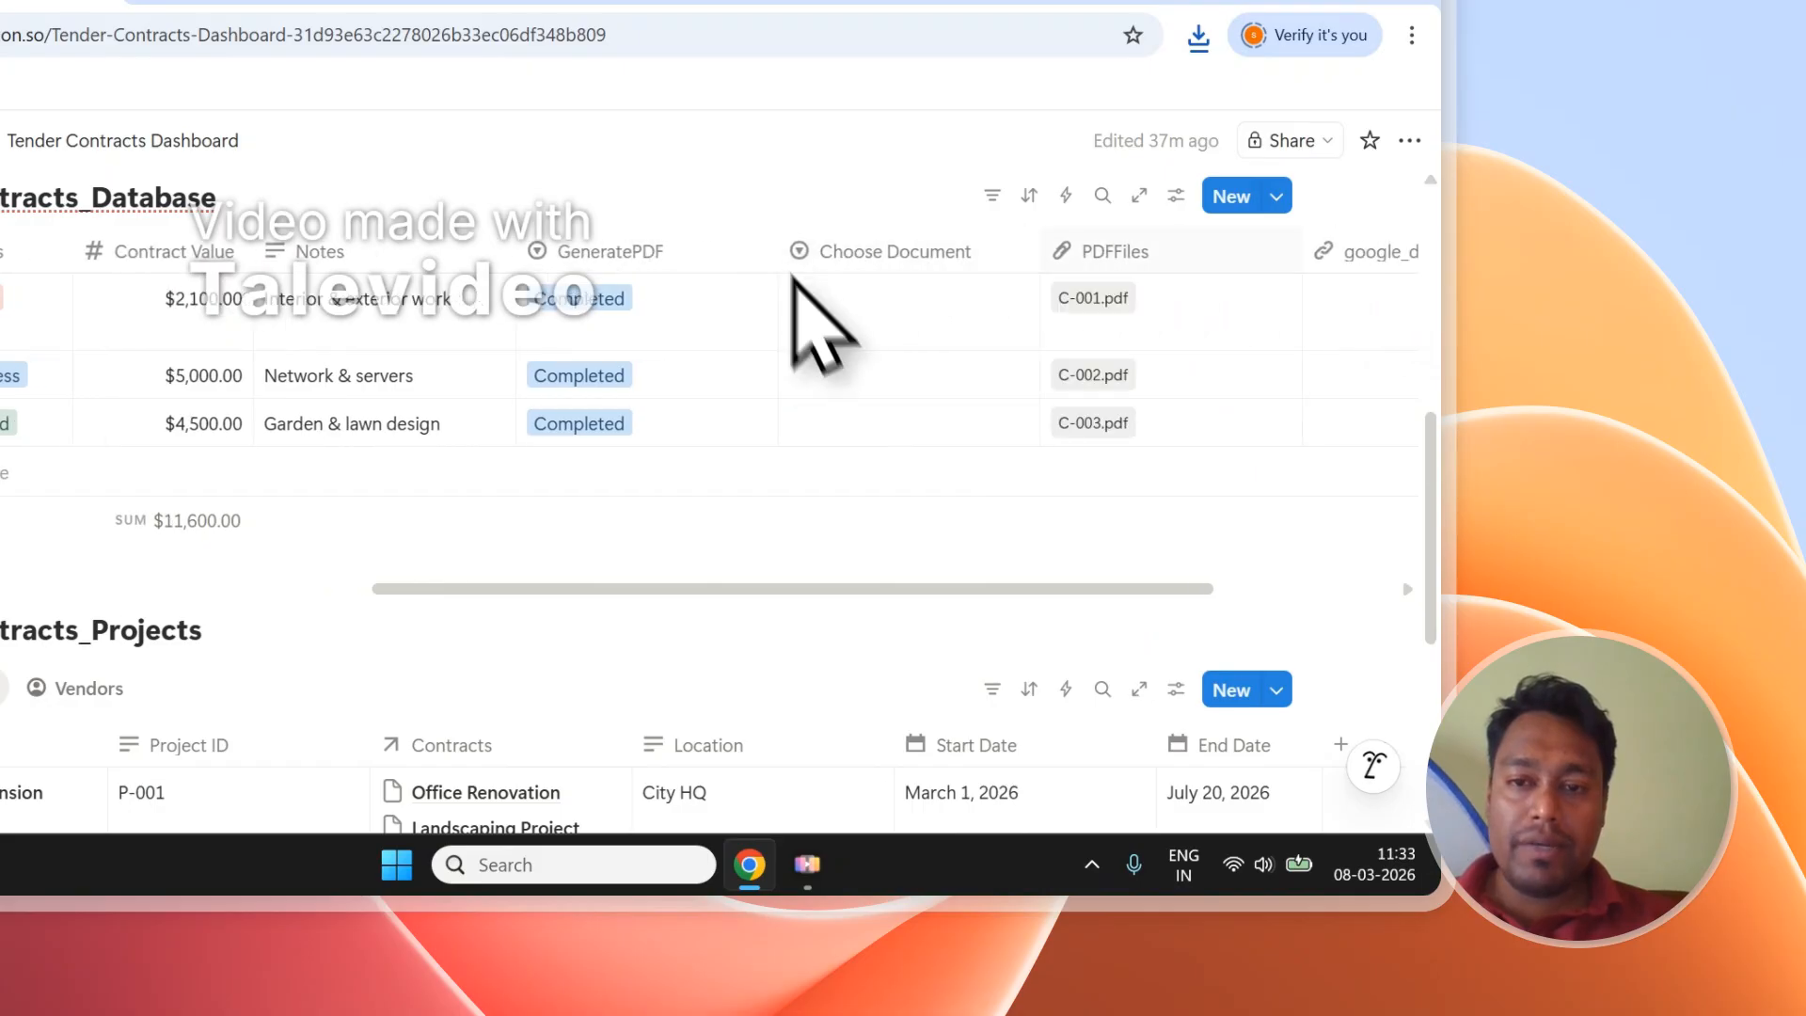
Look over the first contract's Choose Document options without selecting one.
click(866, 325)
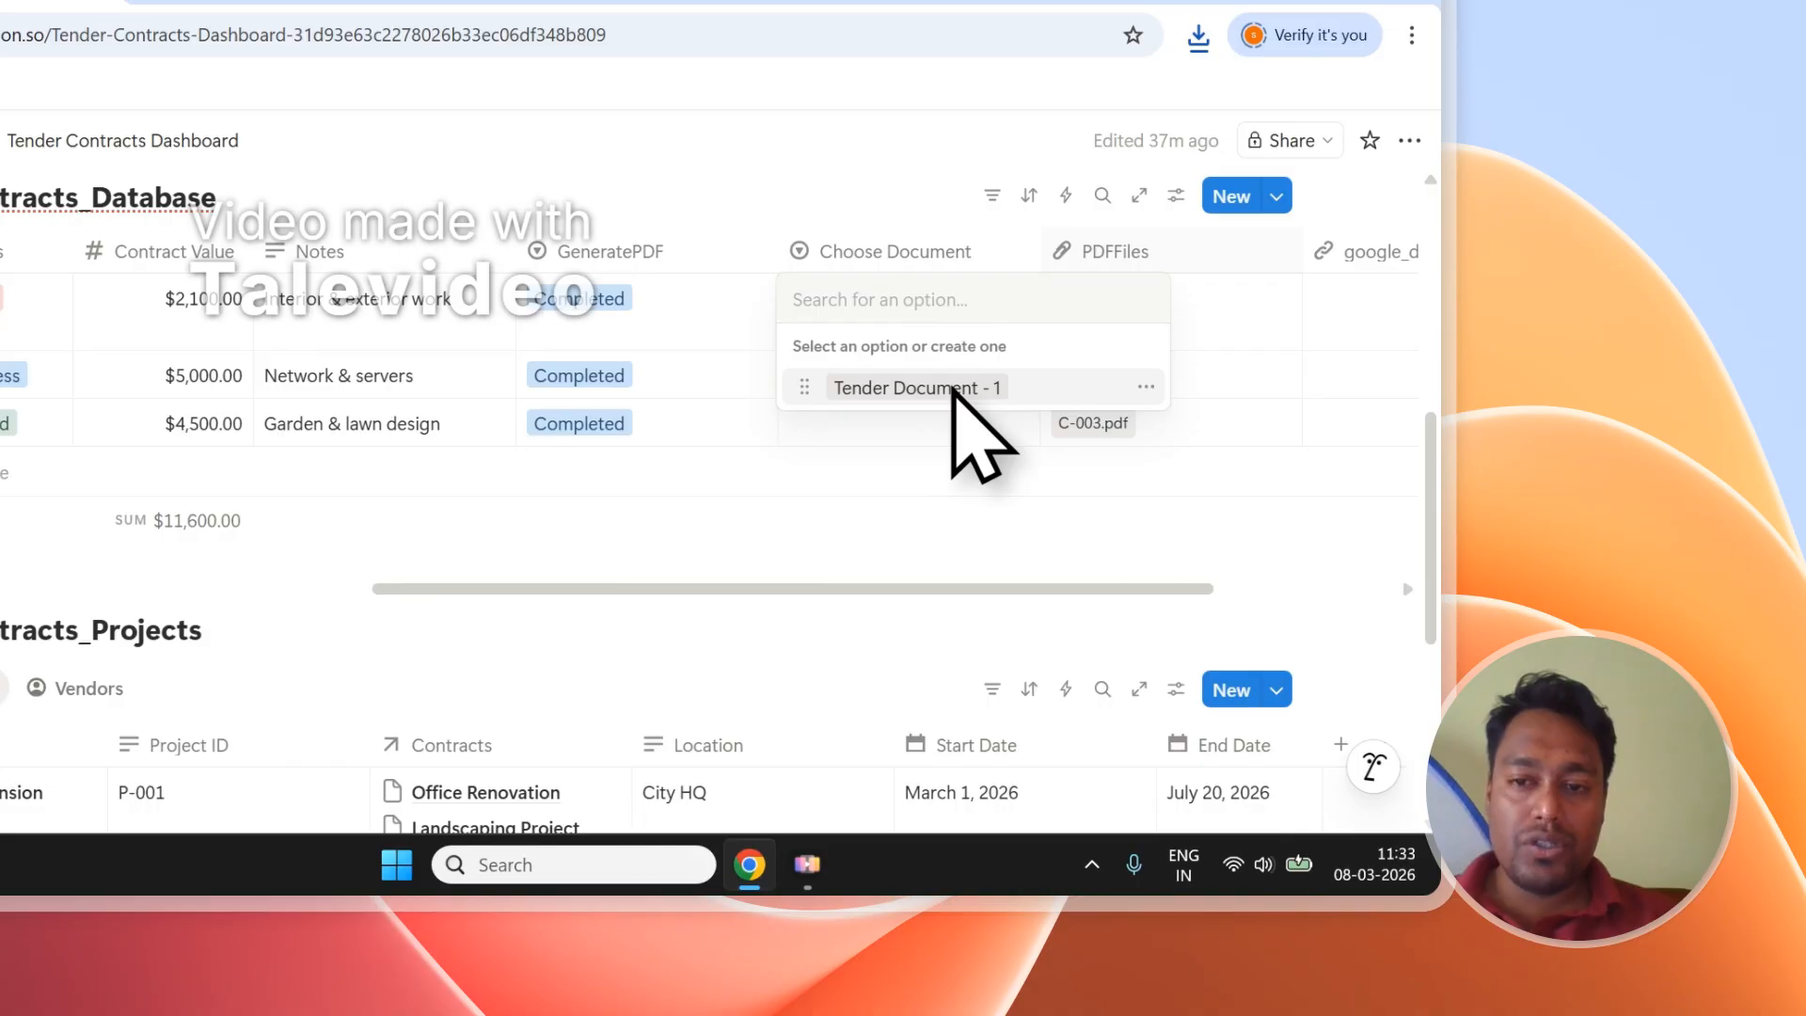
click(743, 207)
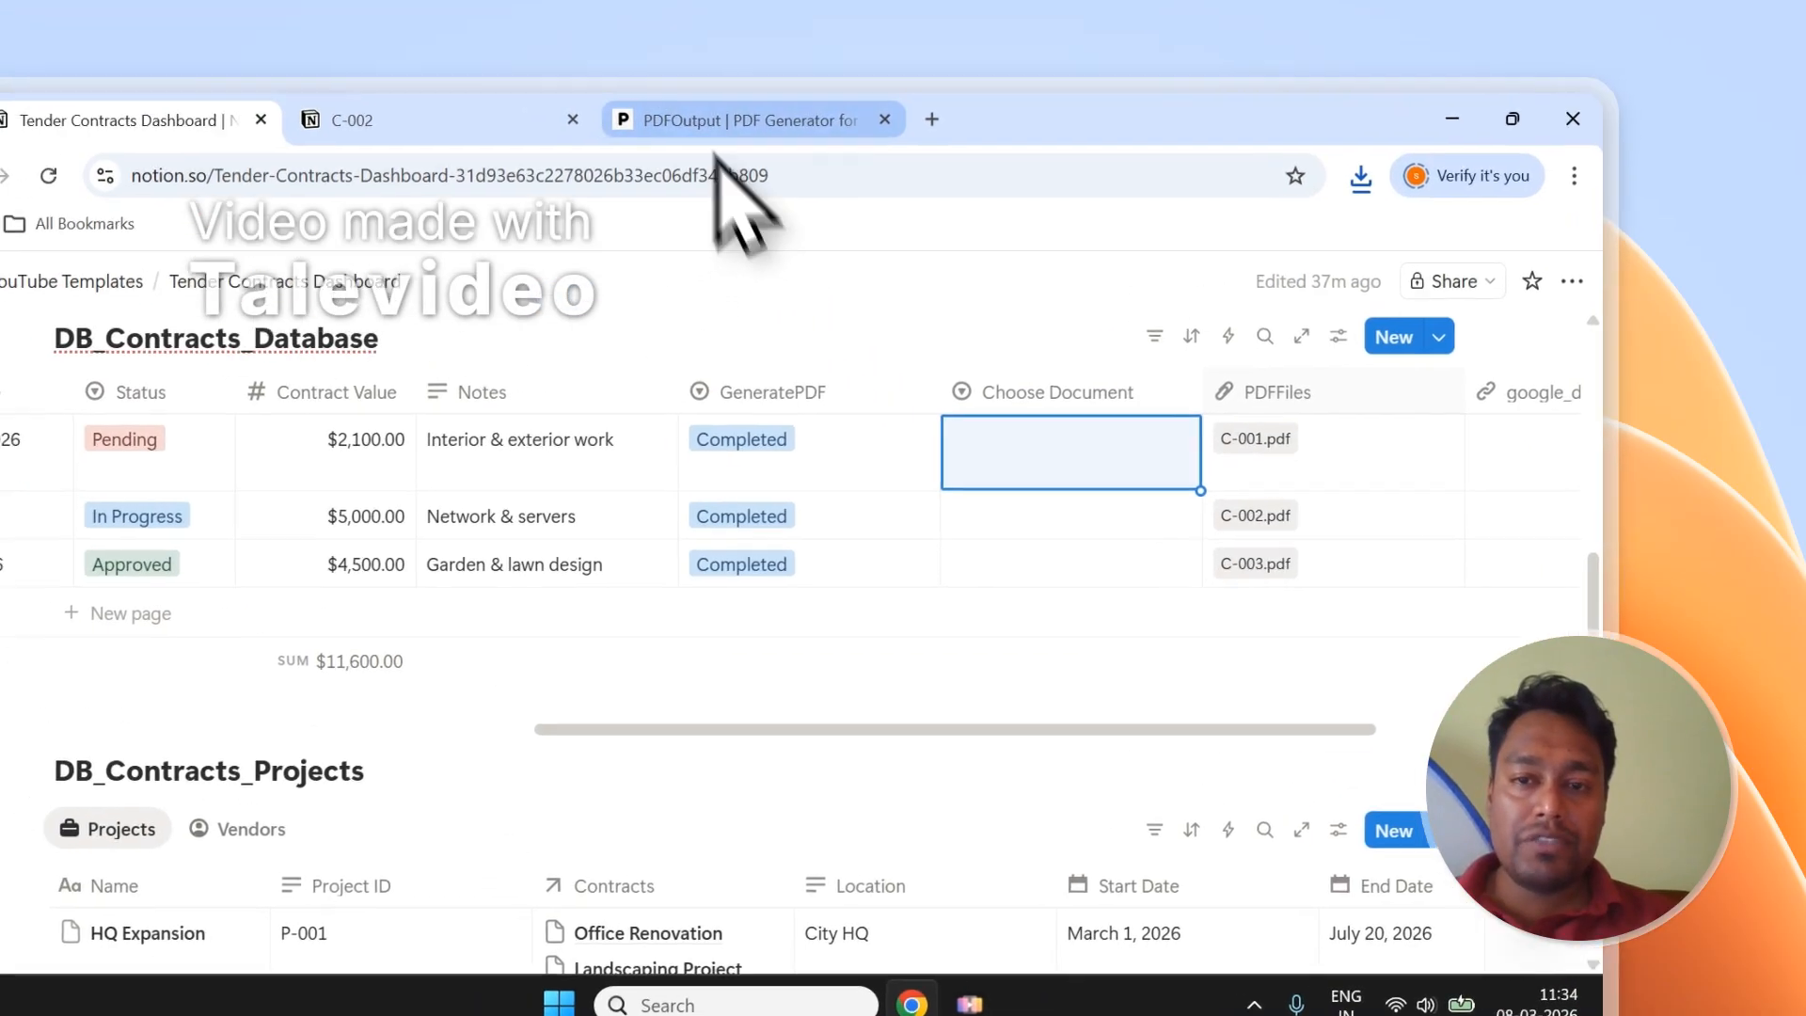
click(879, 325)
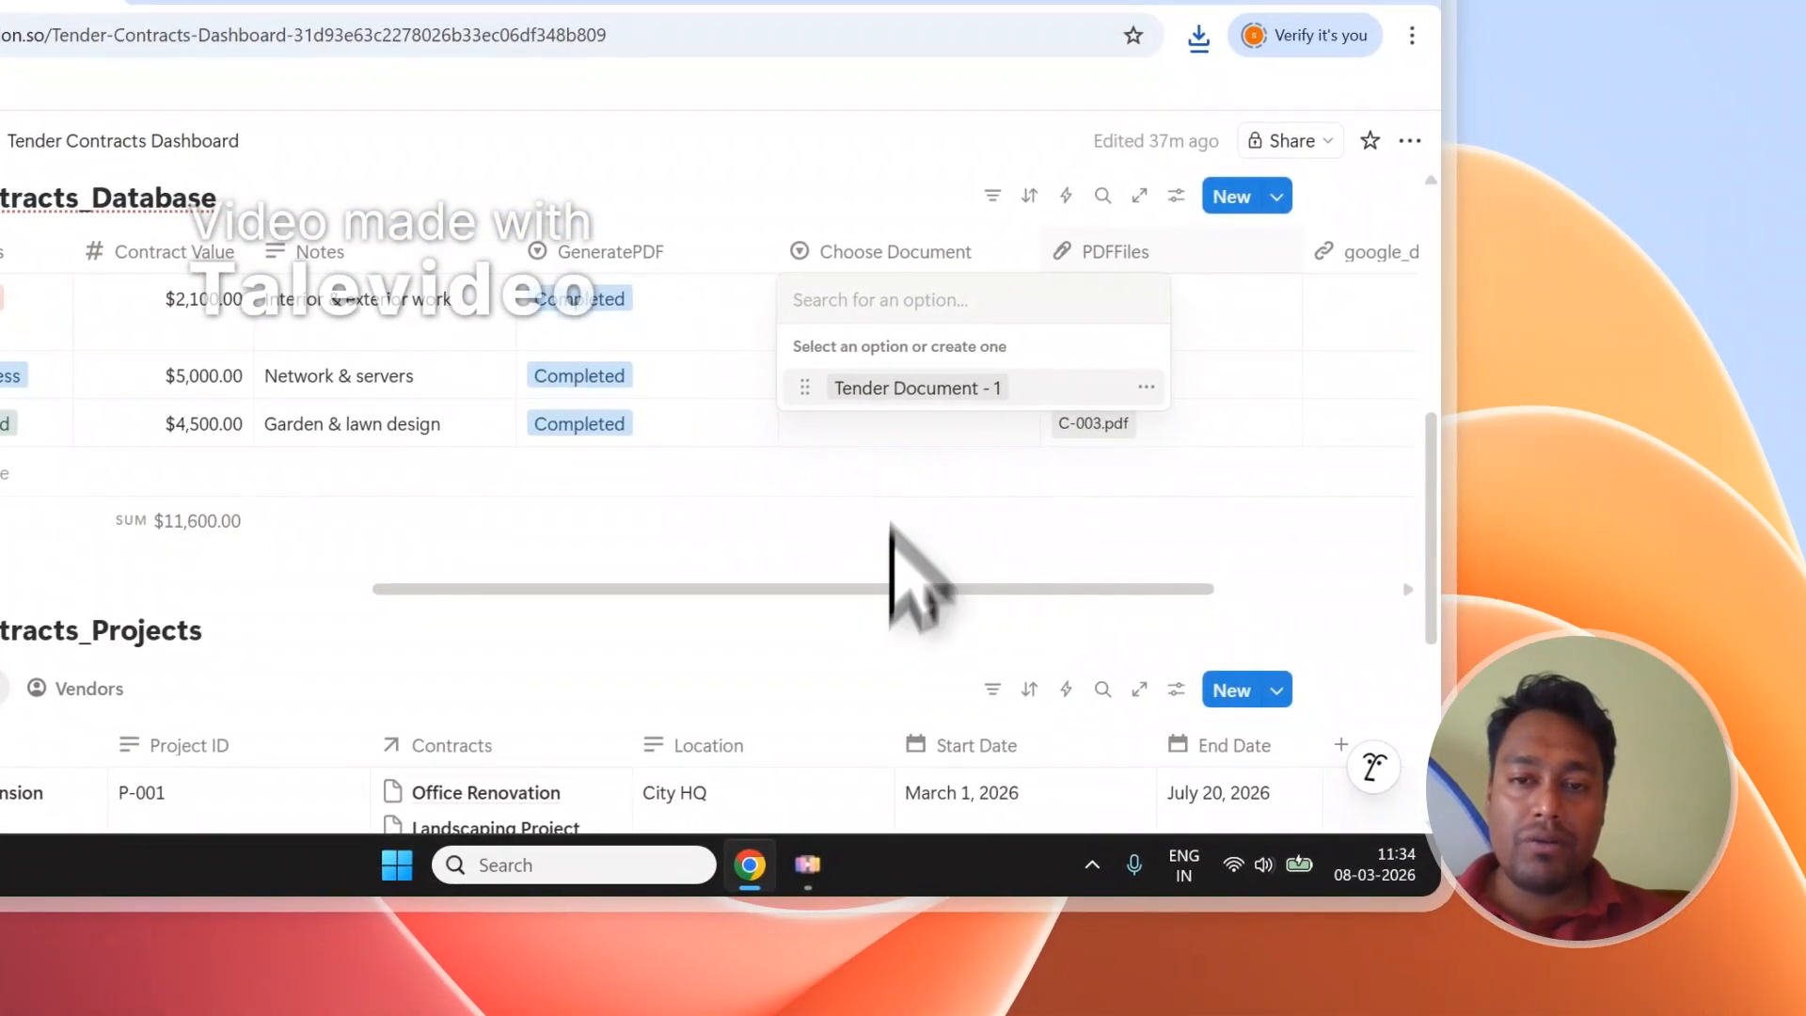
click(810, 164)
Preview the C-002 PDF, then go back to the PDFOutput automations dashboard.
click(597, 187)
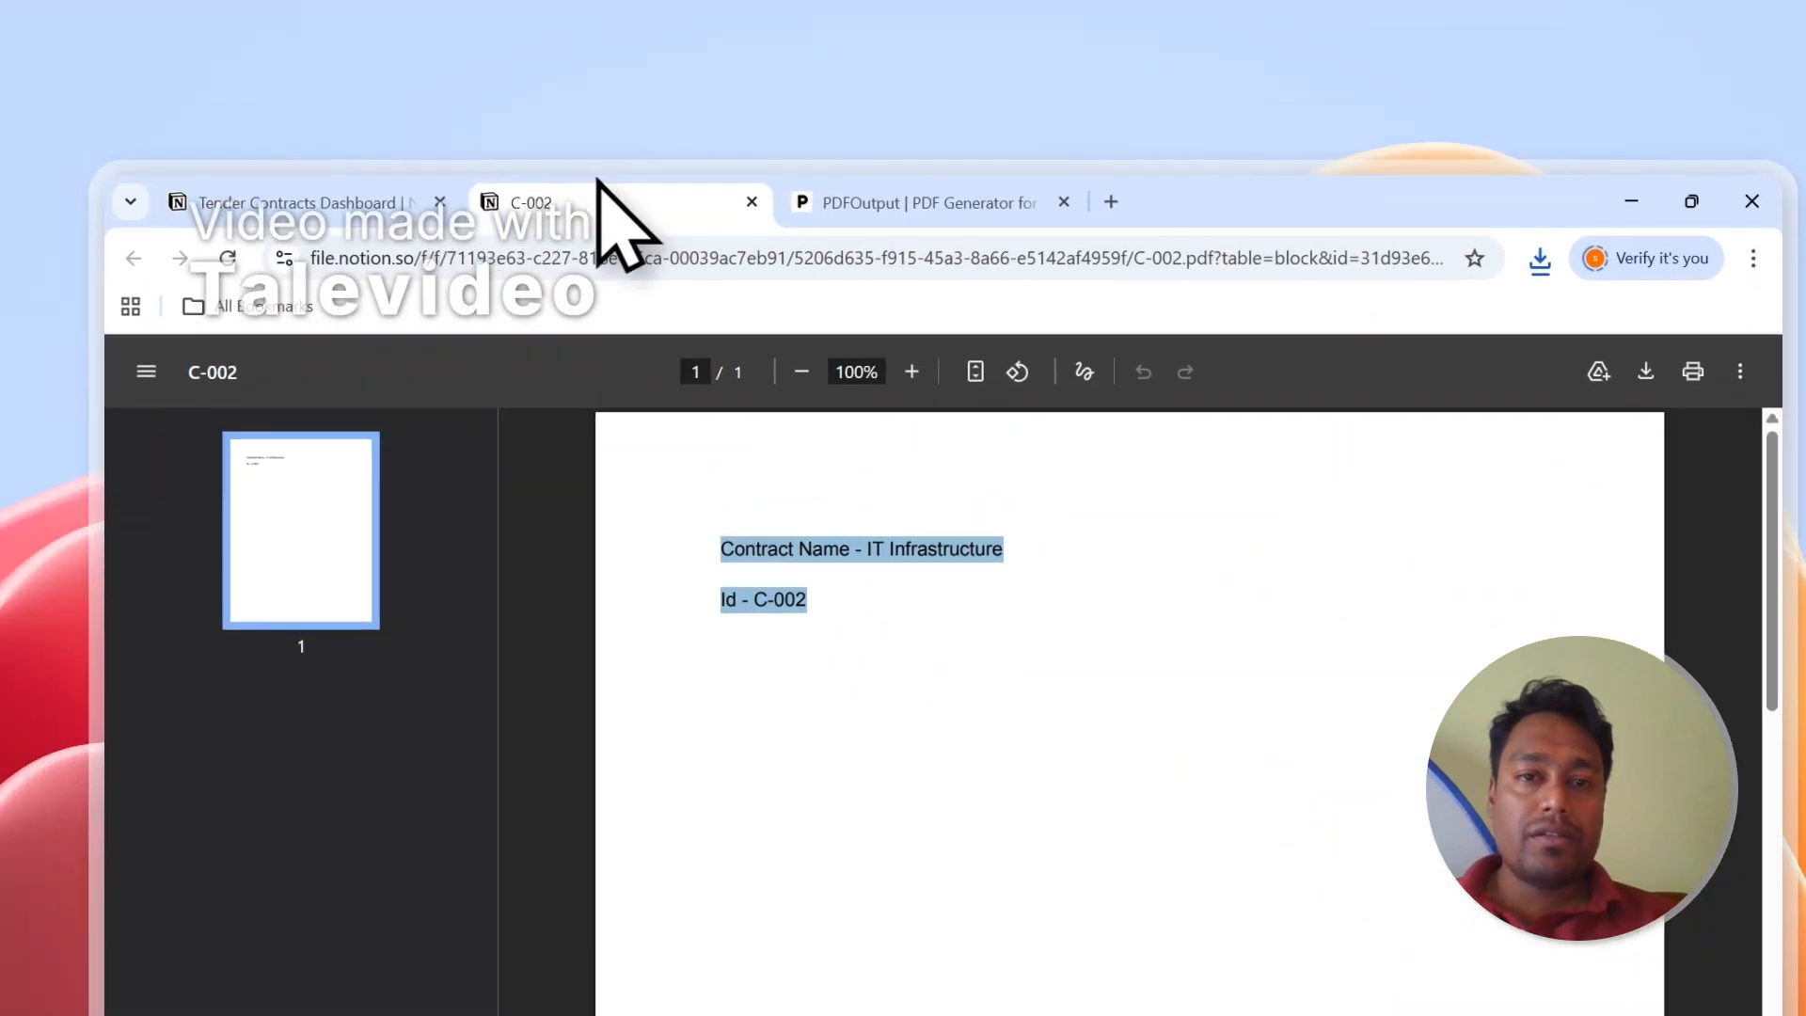
click(796, 231)
click(710, 230)
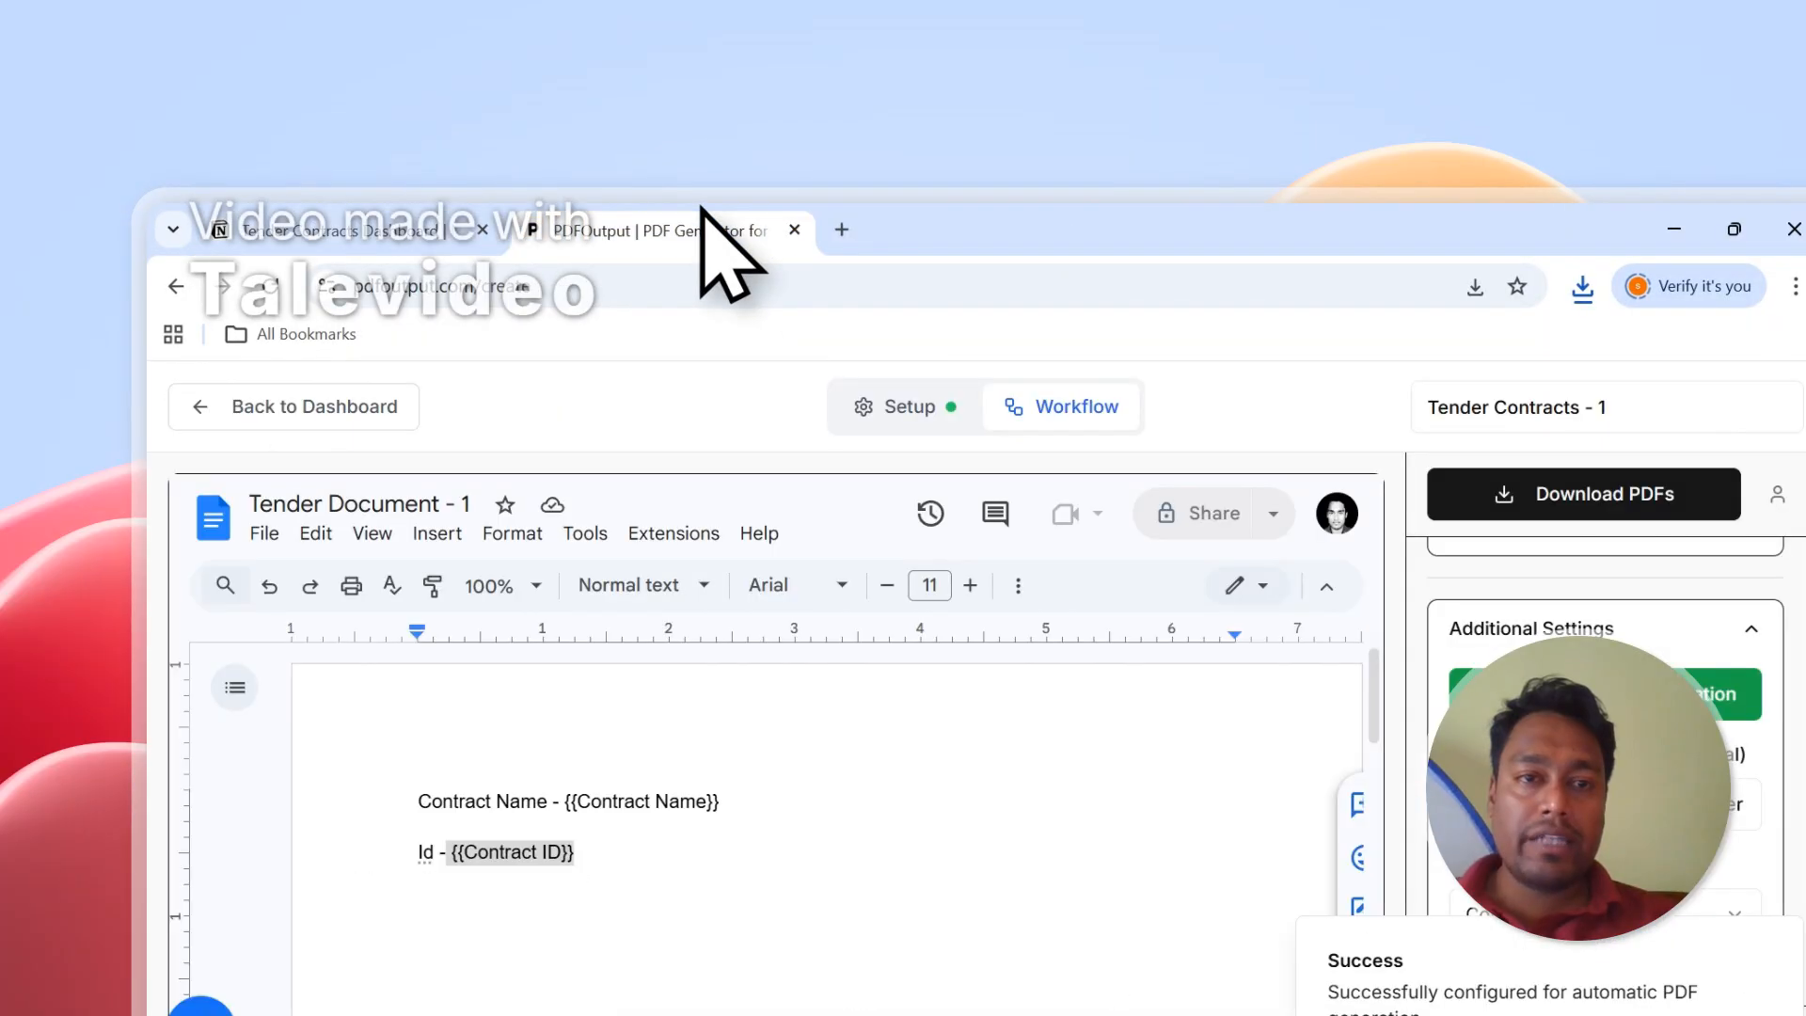
click(461, 235)
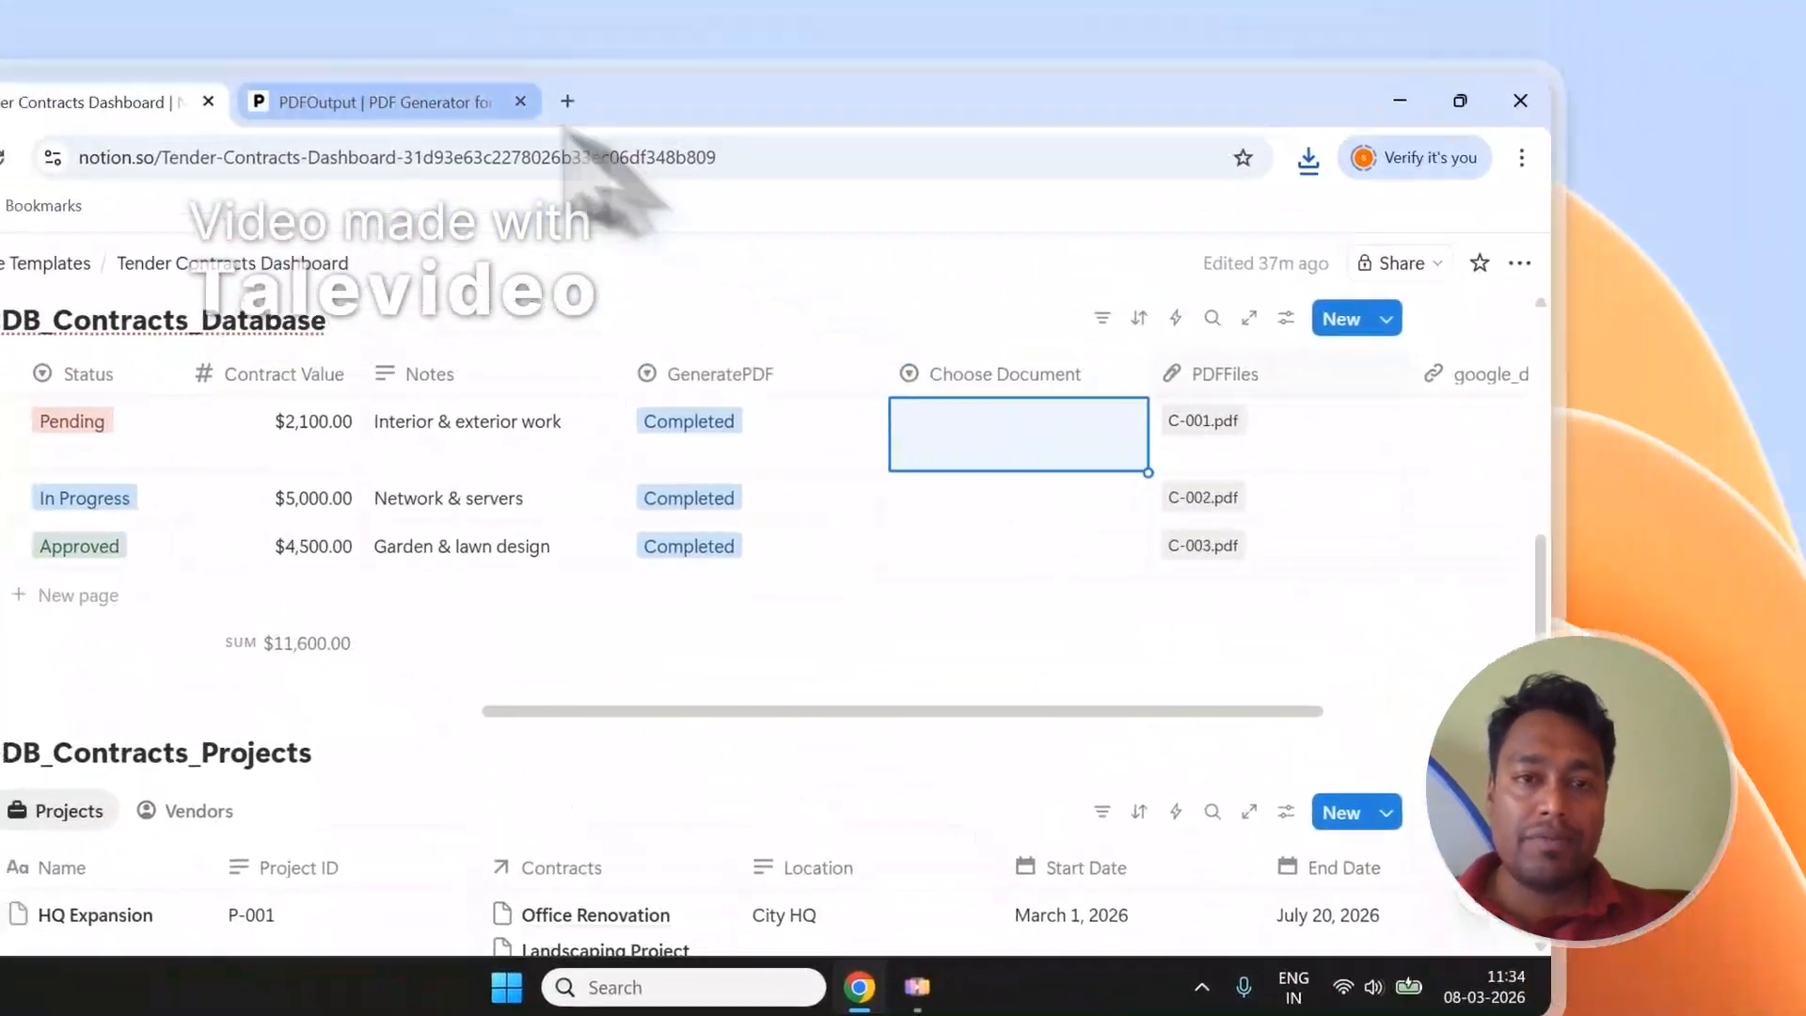
click(526, 104)
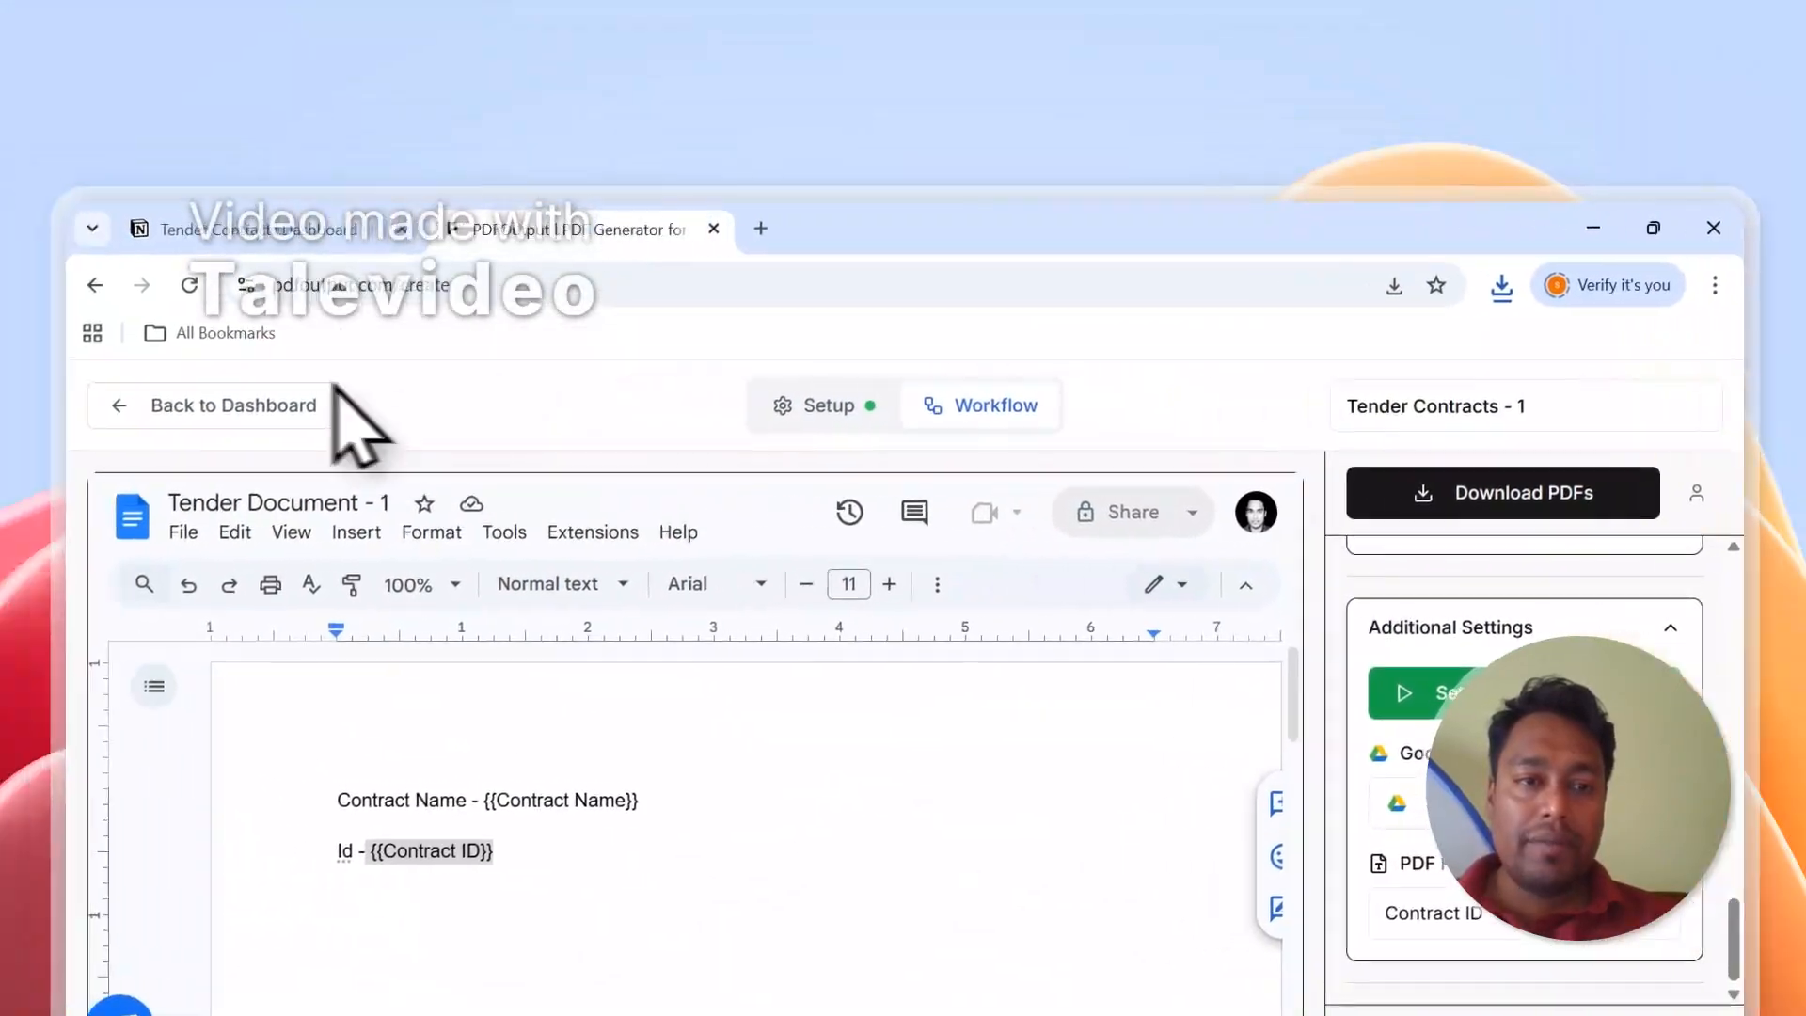
click(320, 404)
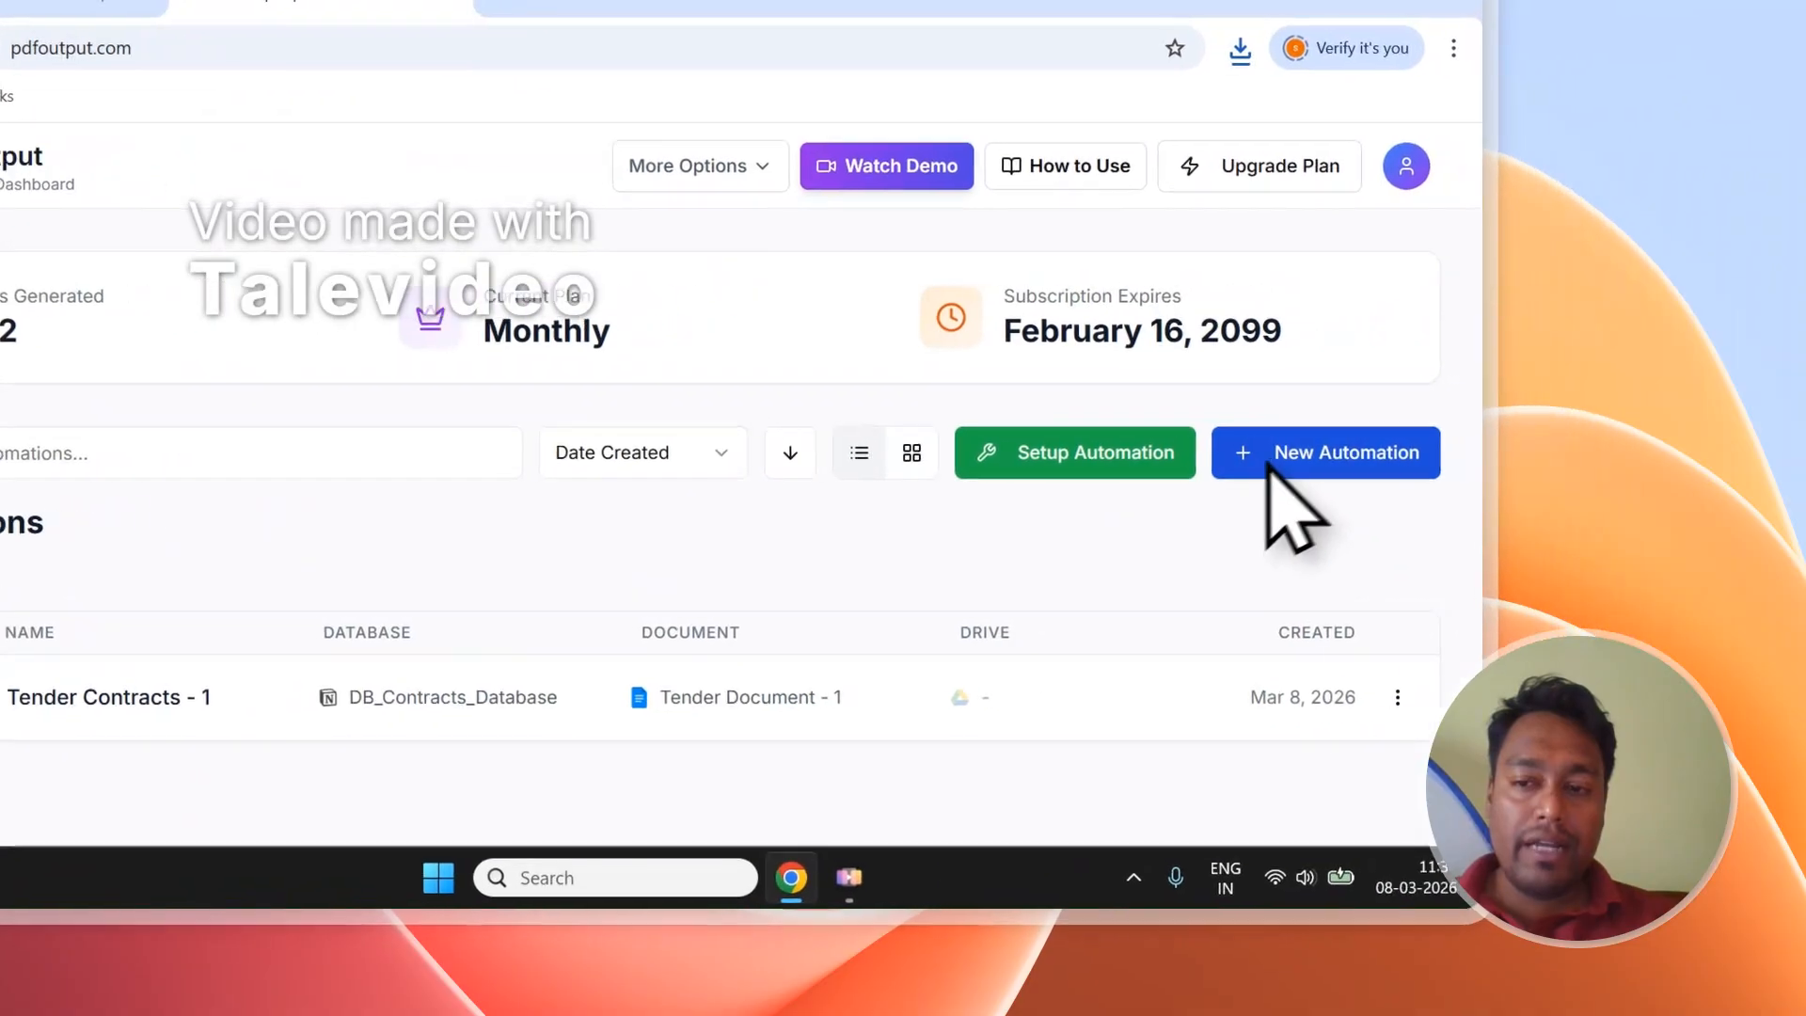
click(1684, 428)
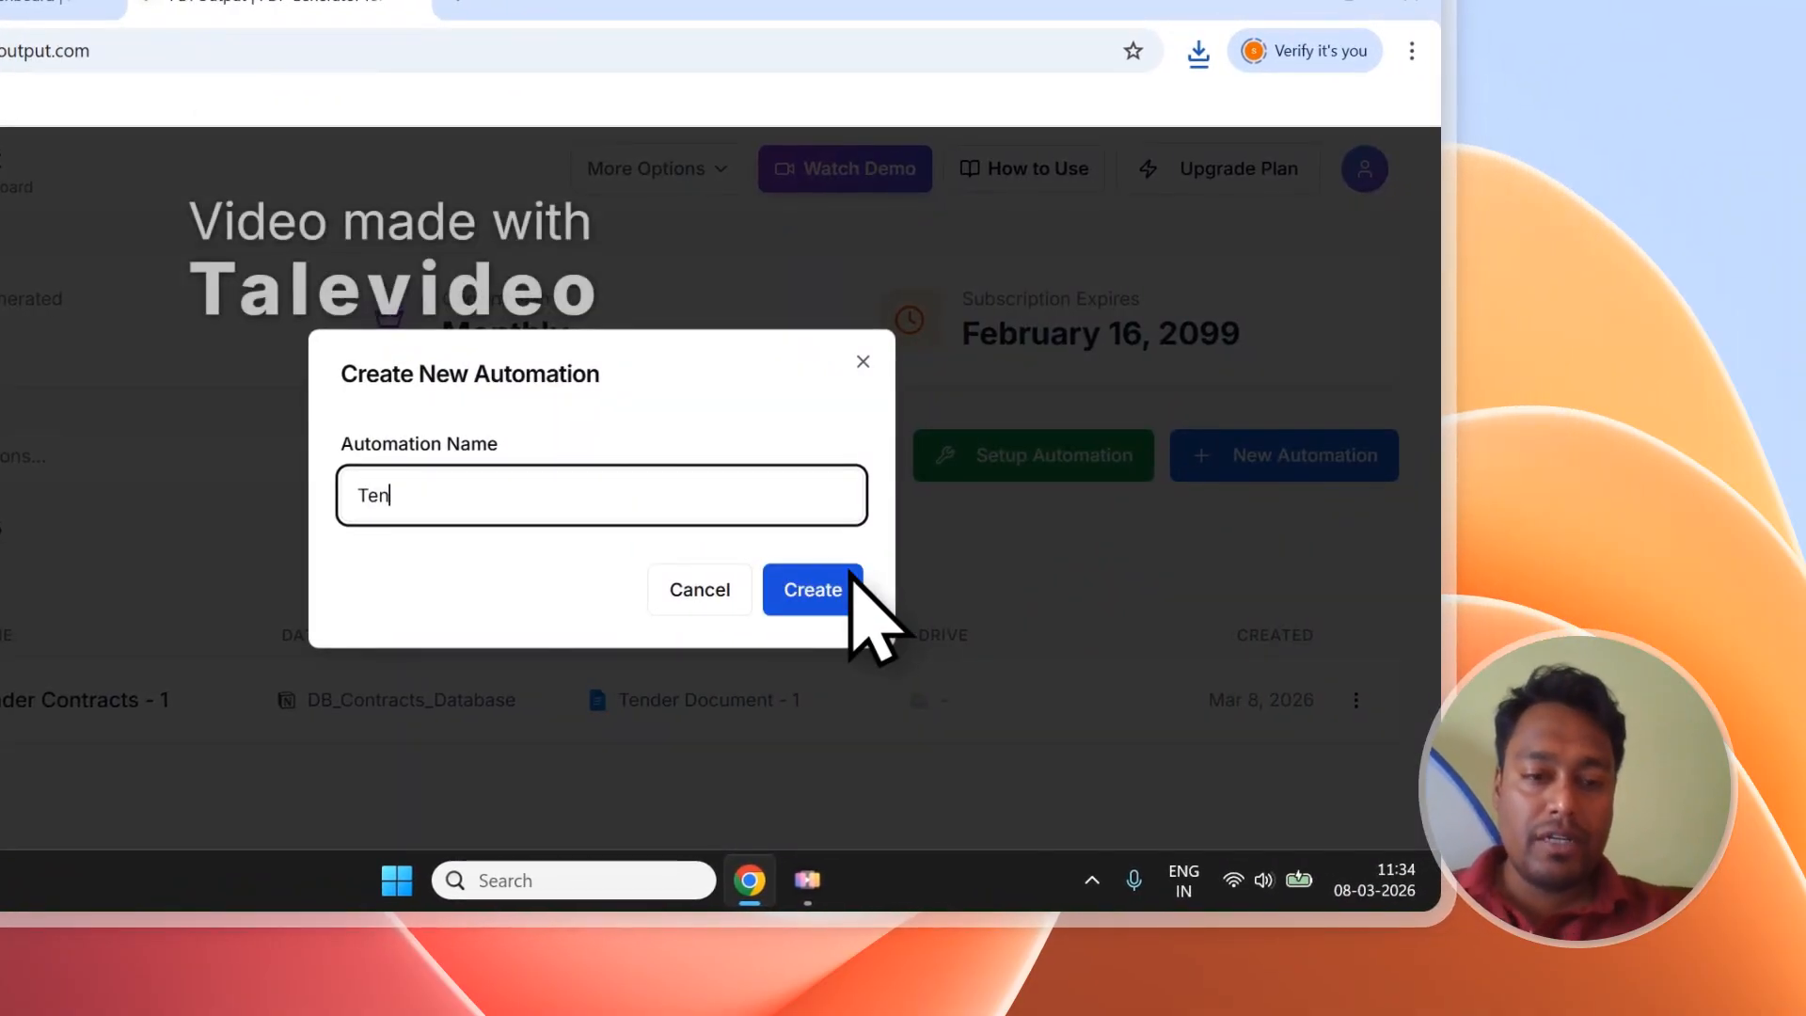
text(Tender Contracts - 2)
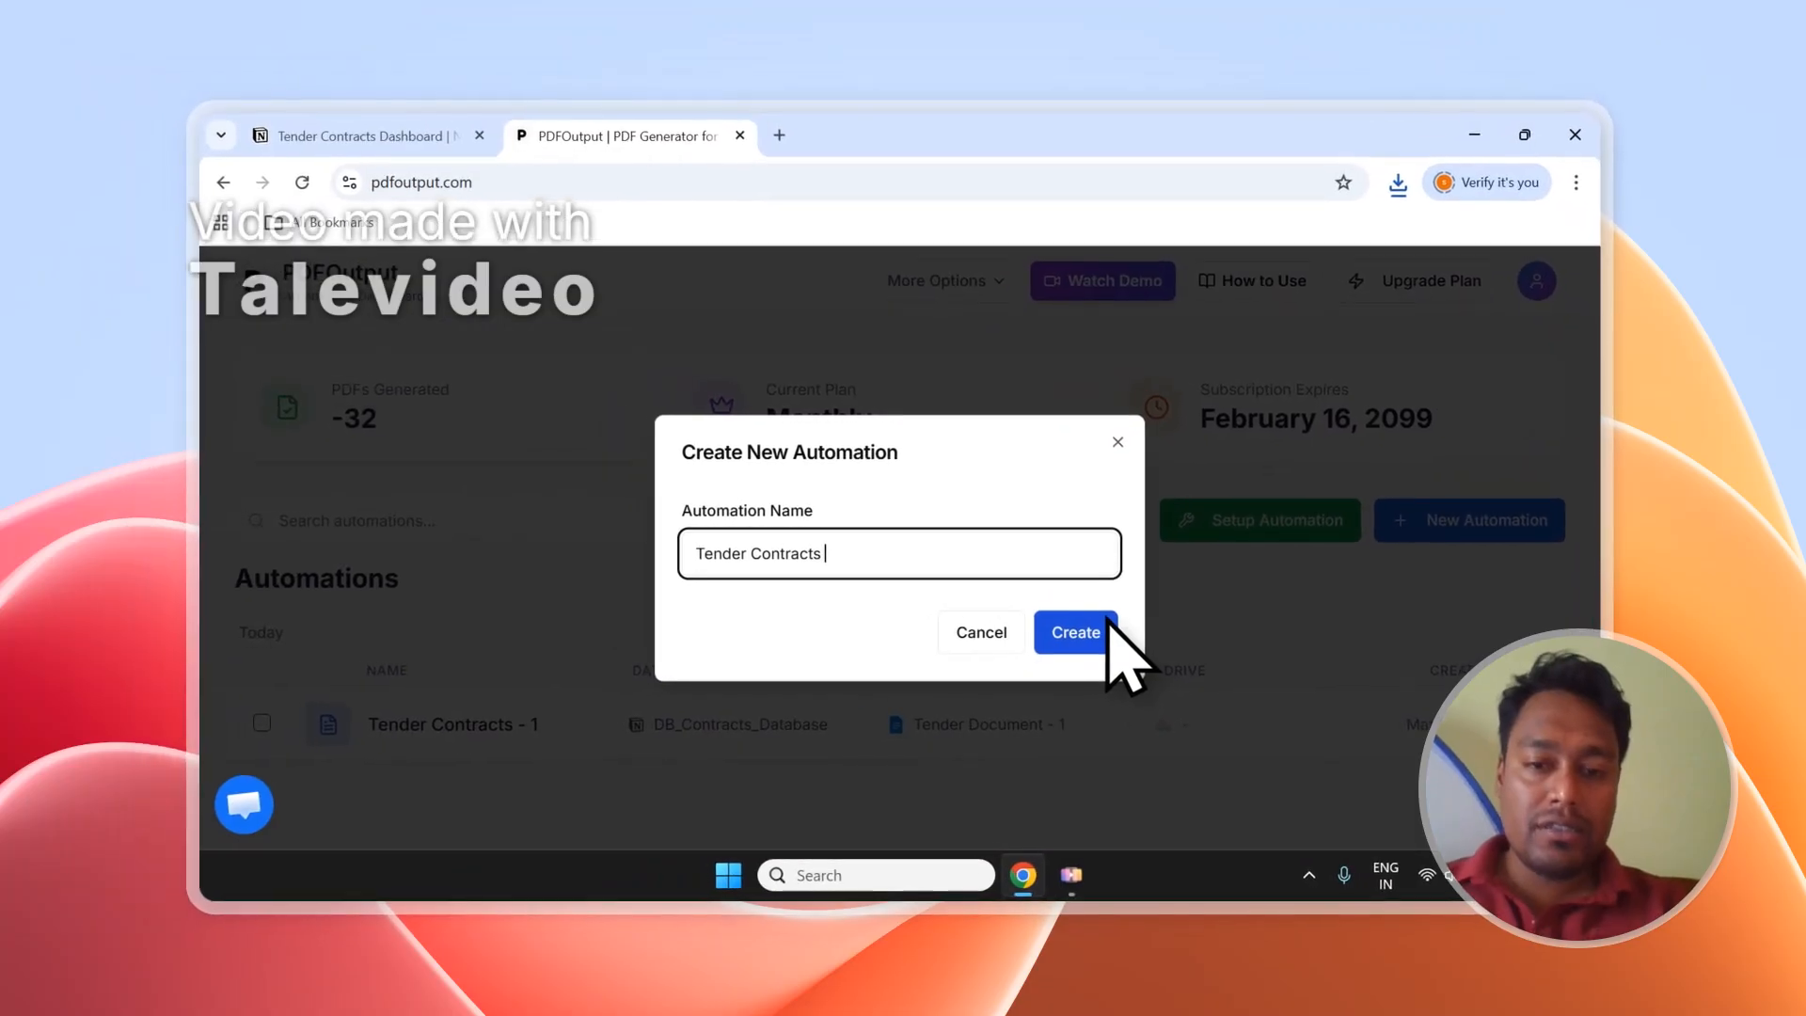
click(1108, 629)
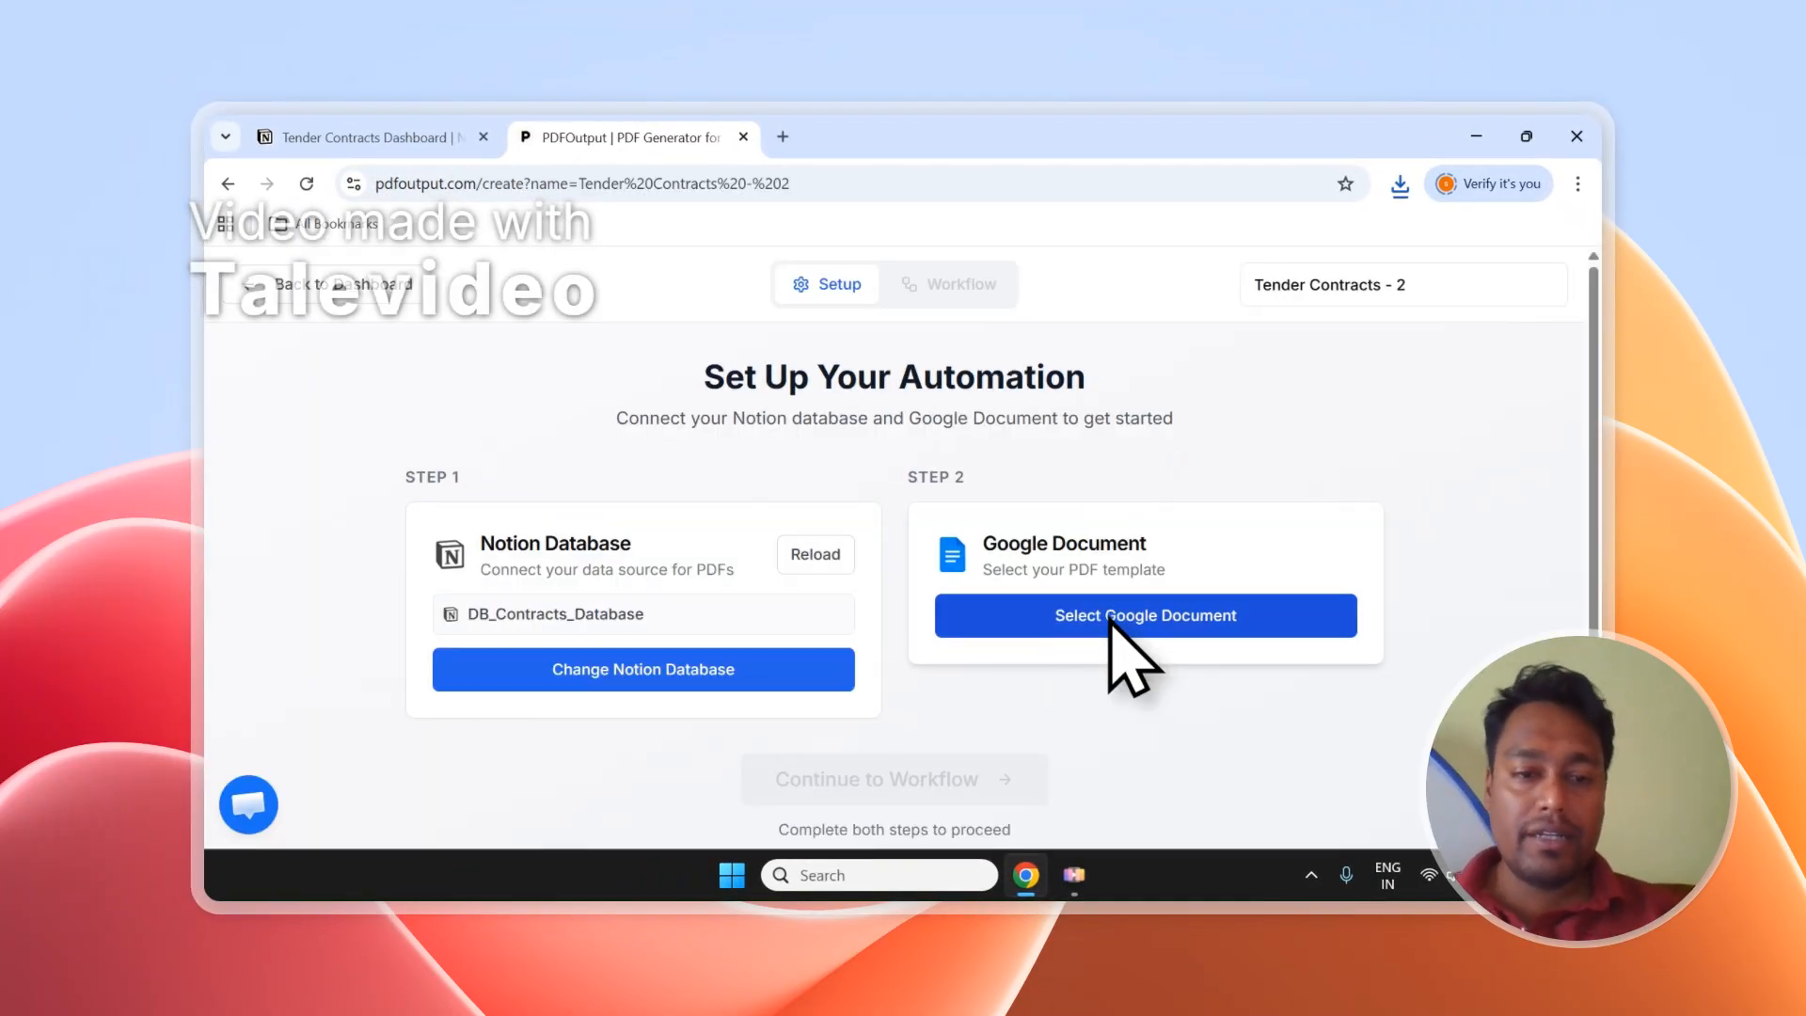
click(499, 658)
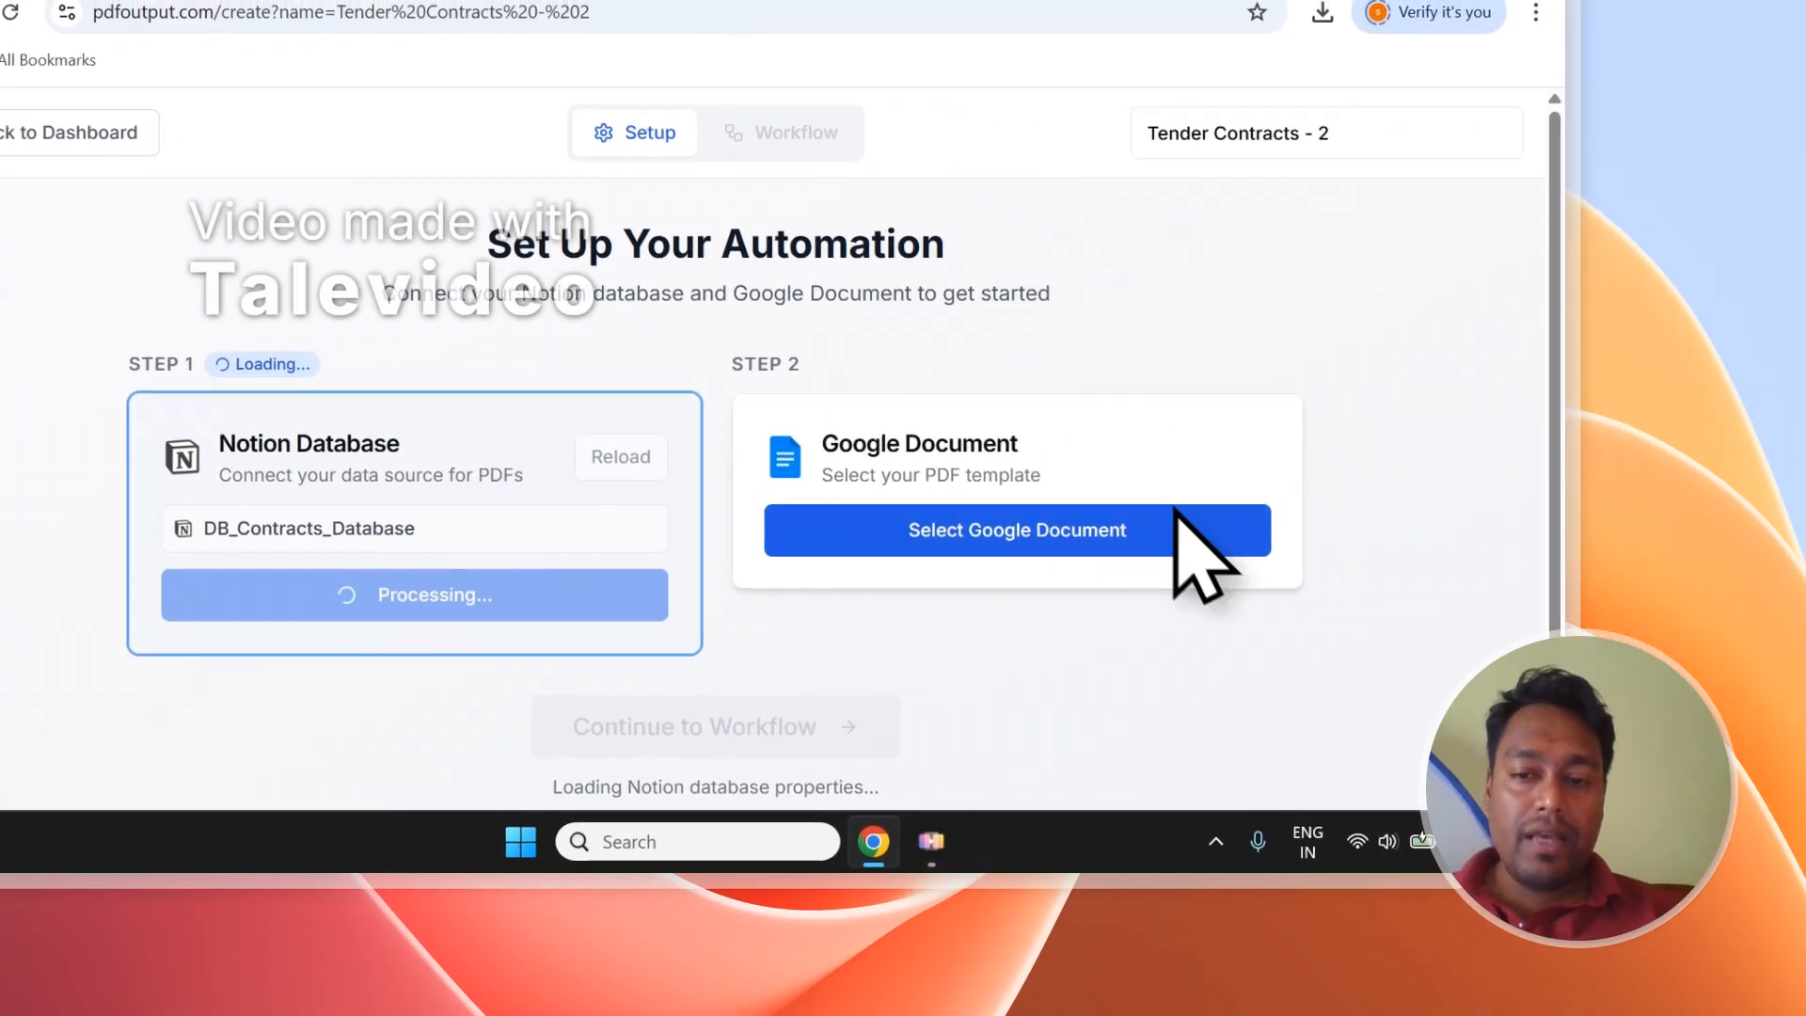
click(1468, 523)
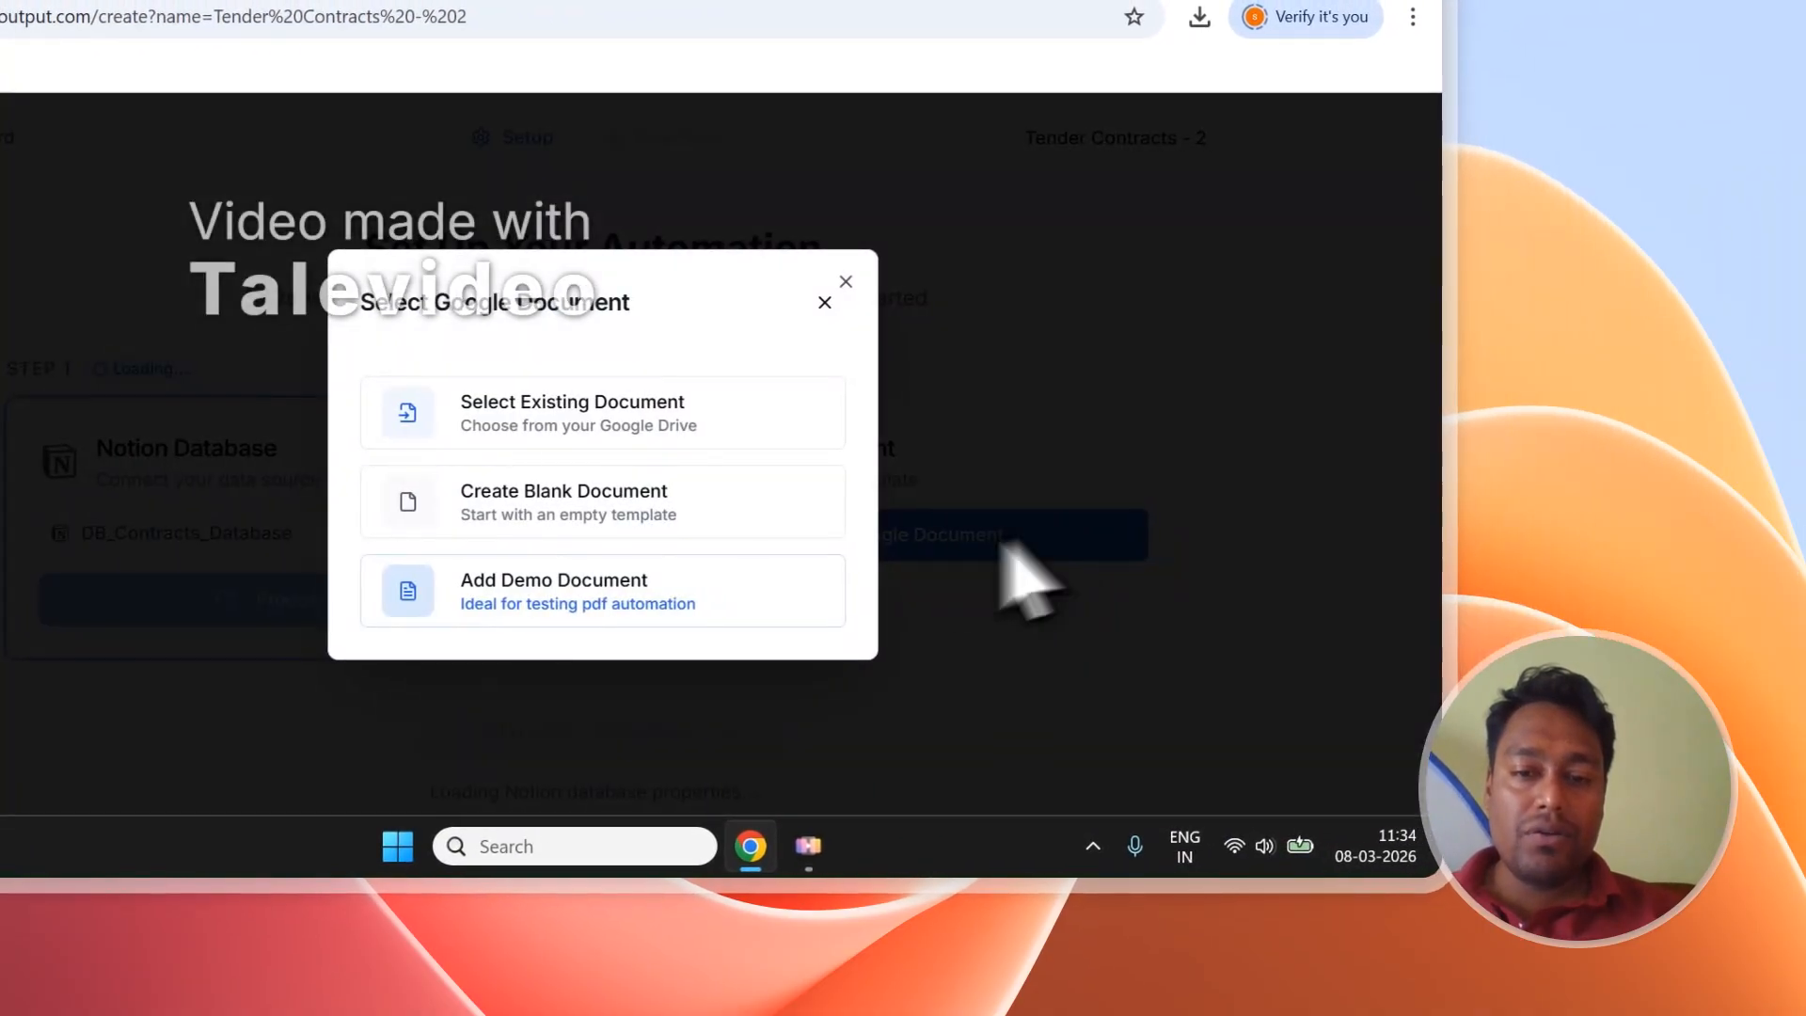
click(724, 565)
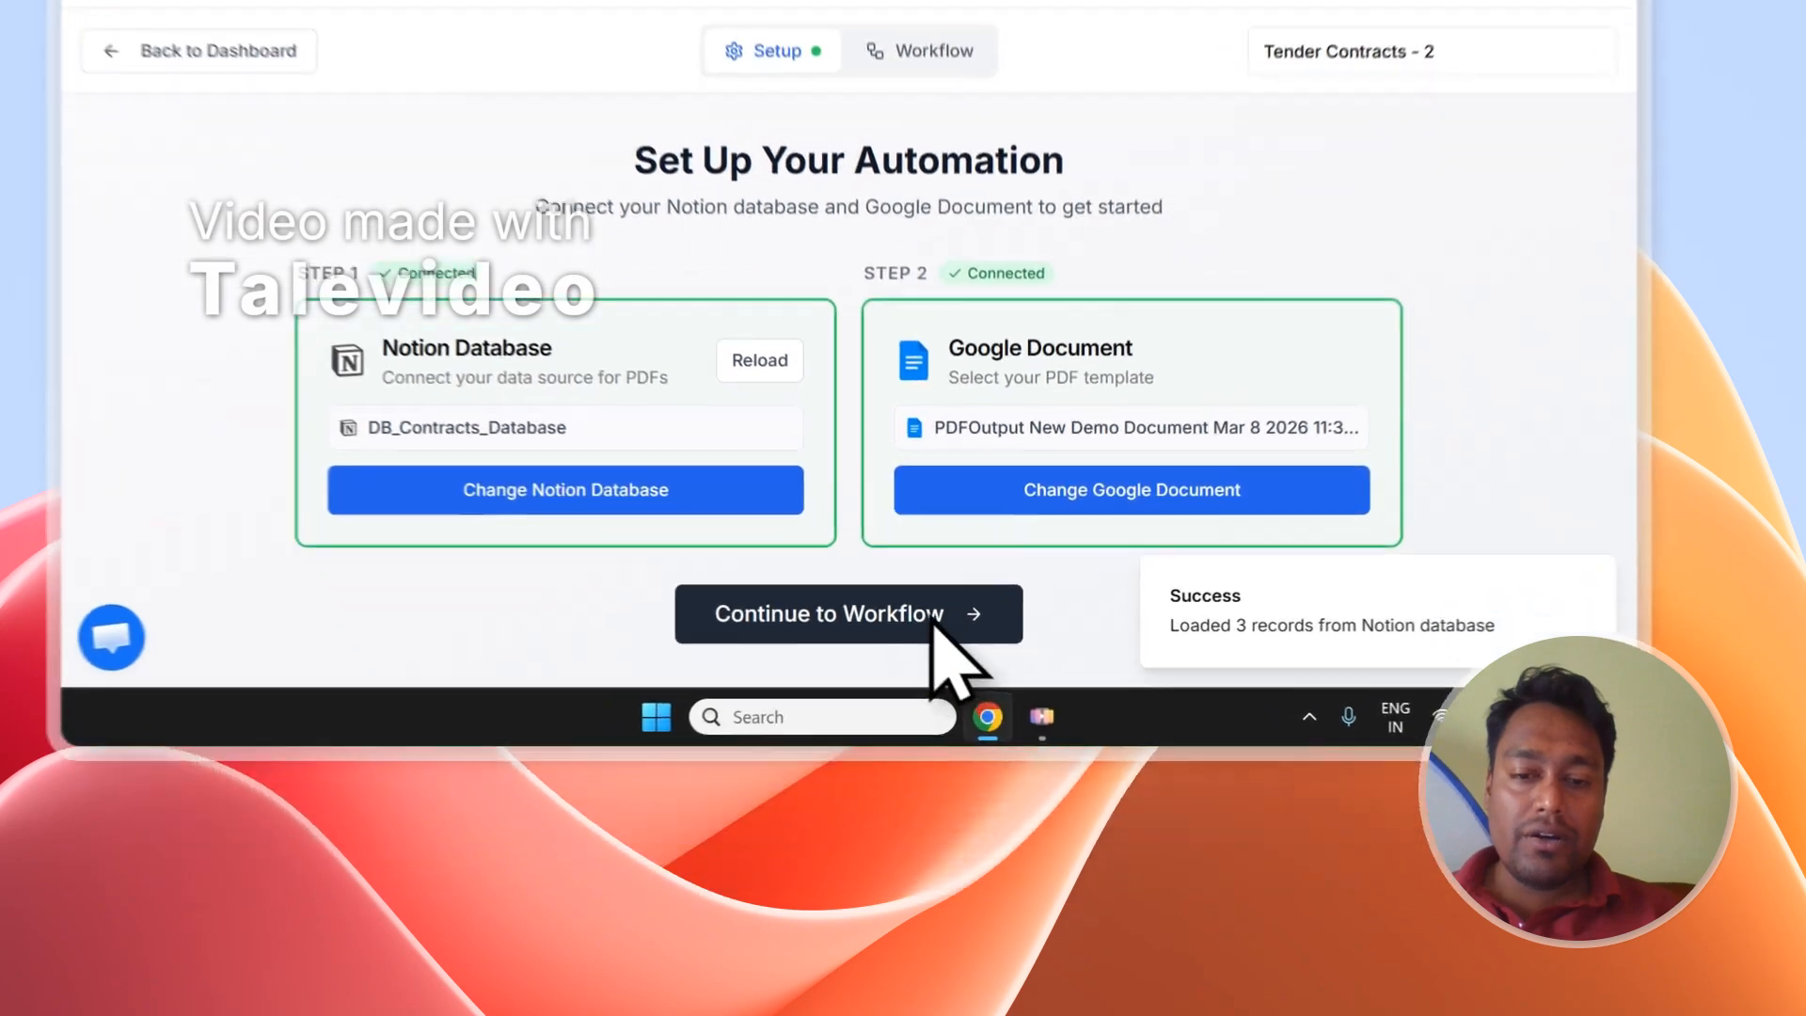
click(981, 794)
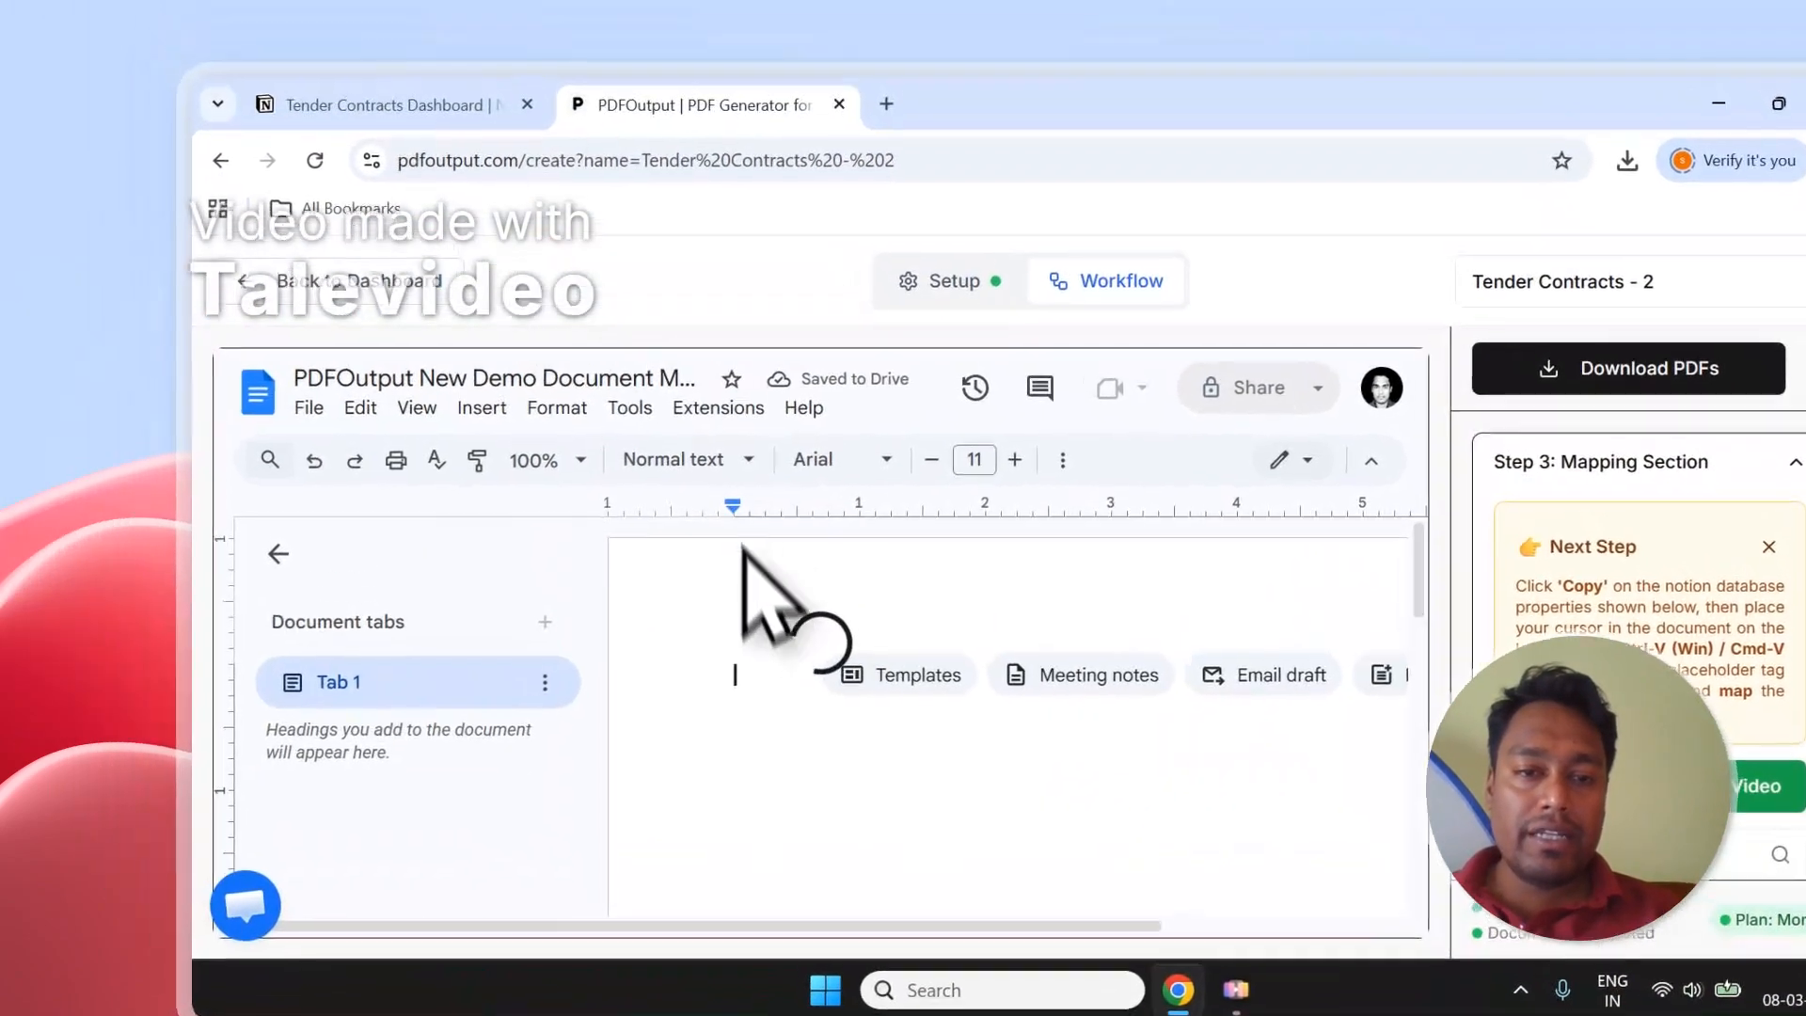
text(Co)
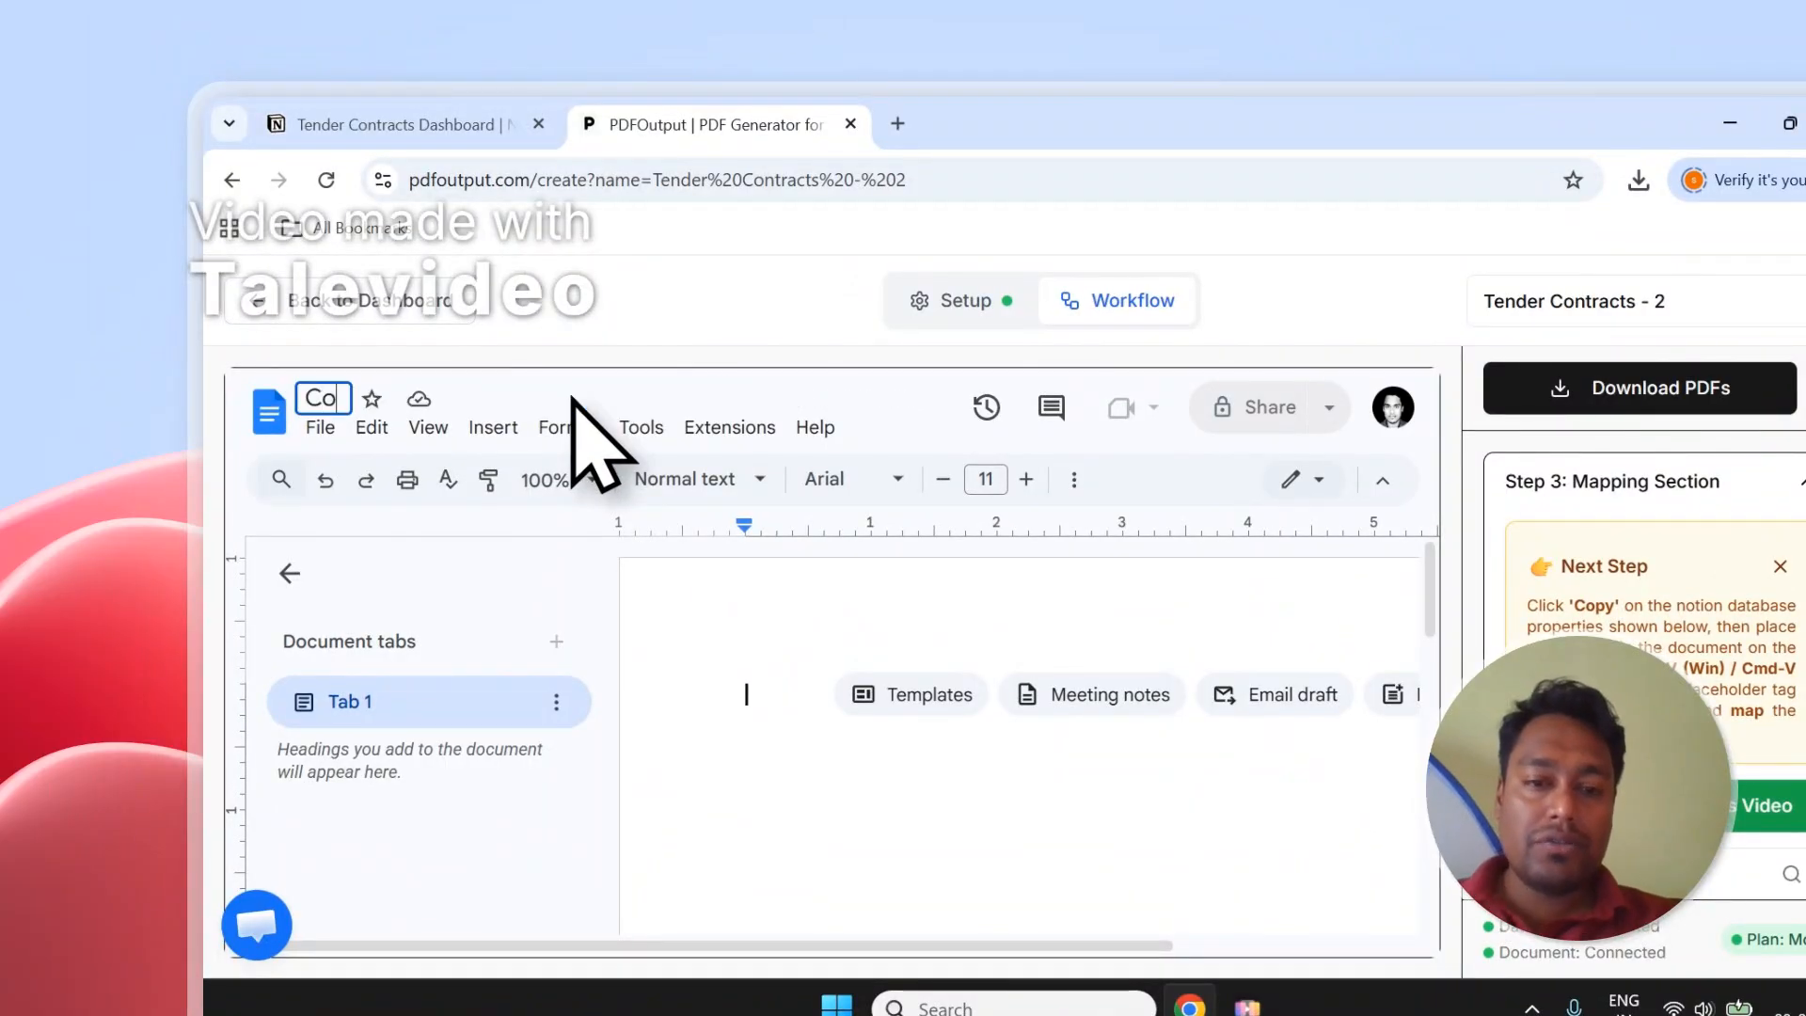
text(ntracts Te)
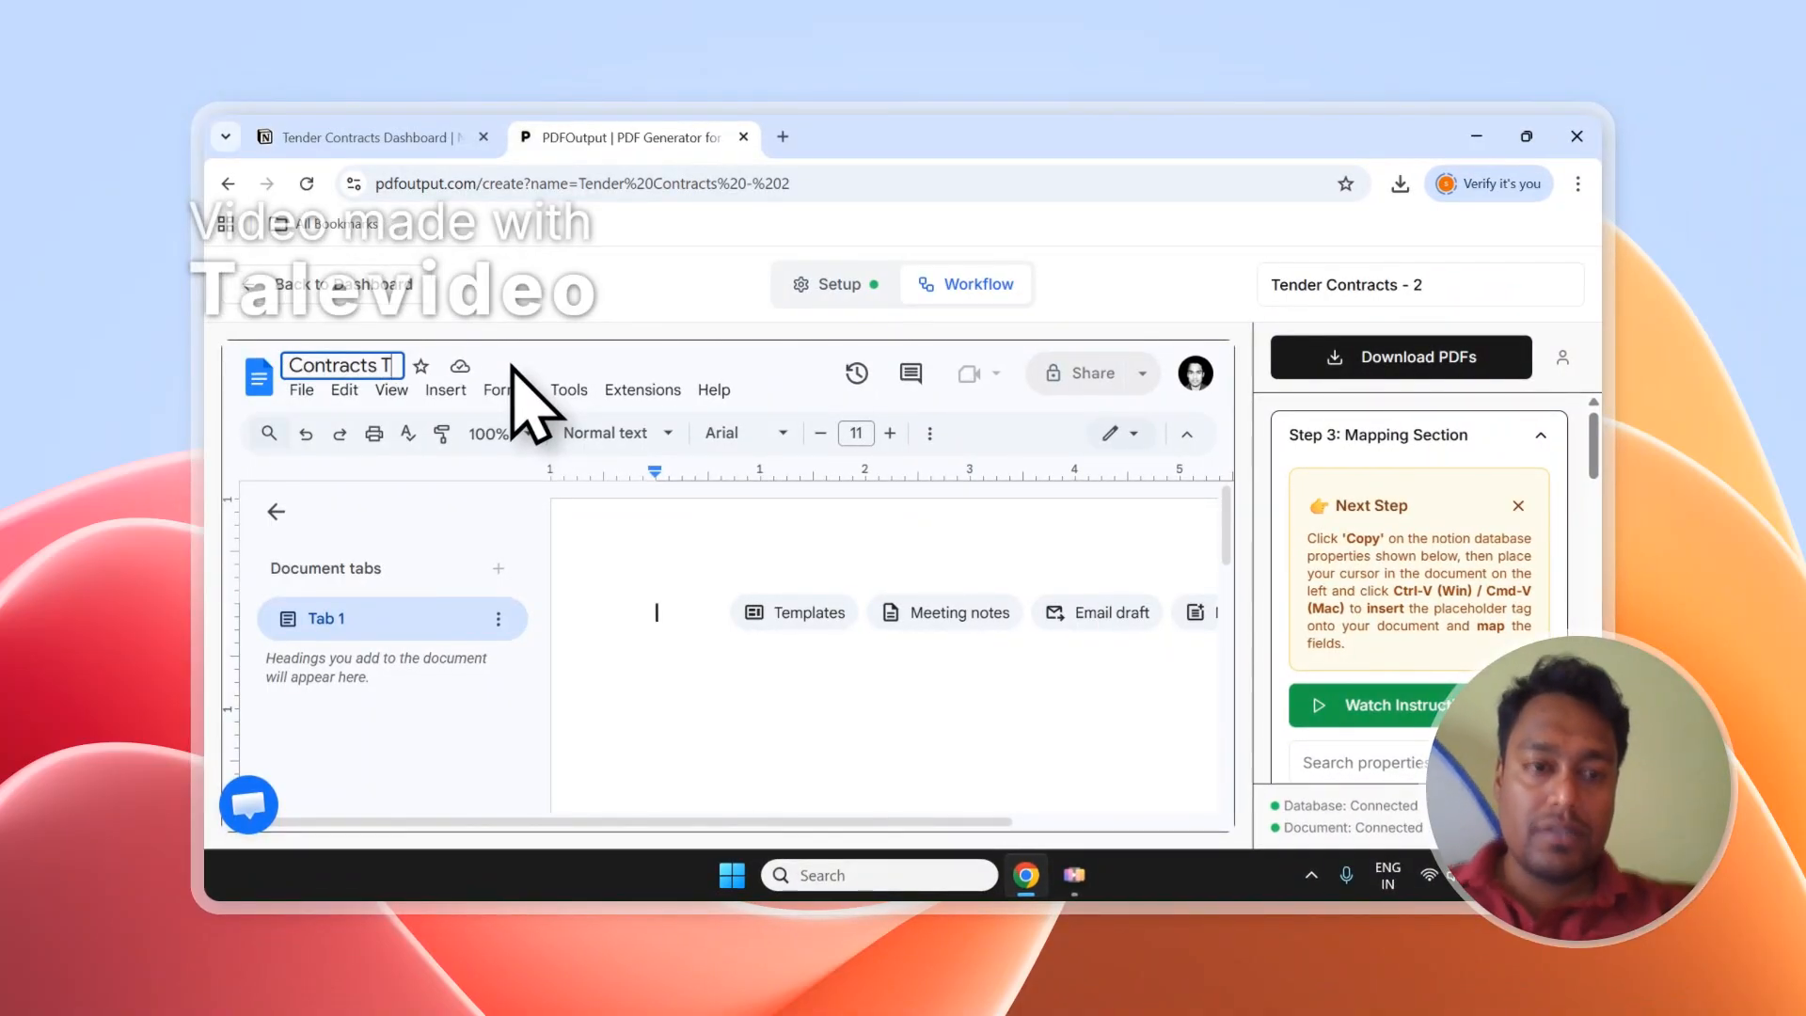
click(354, 285)
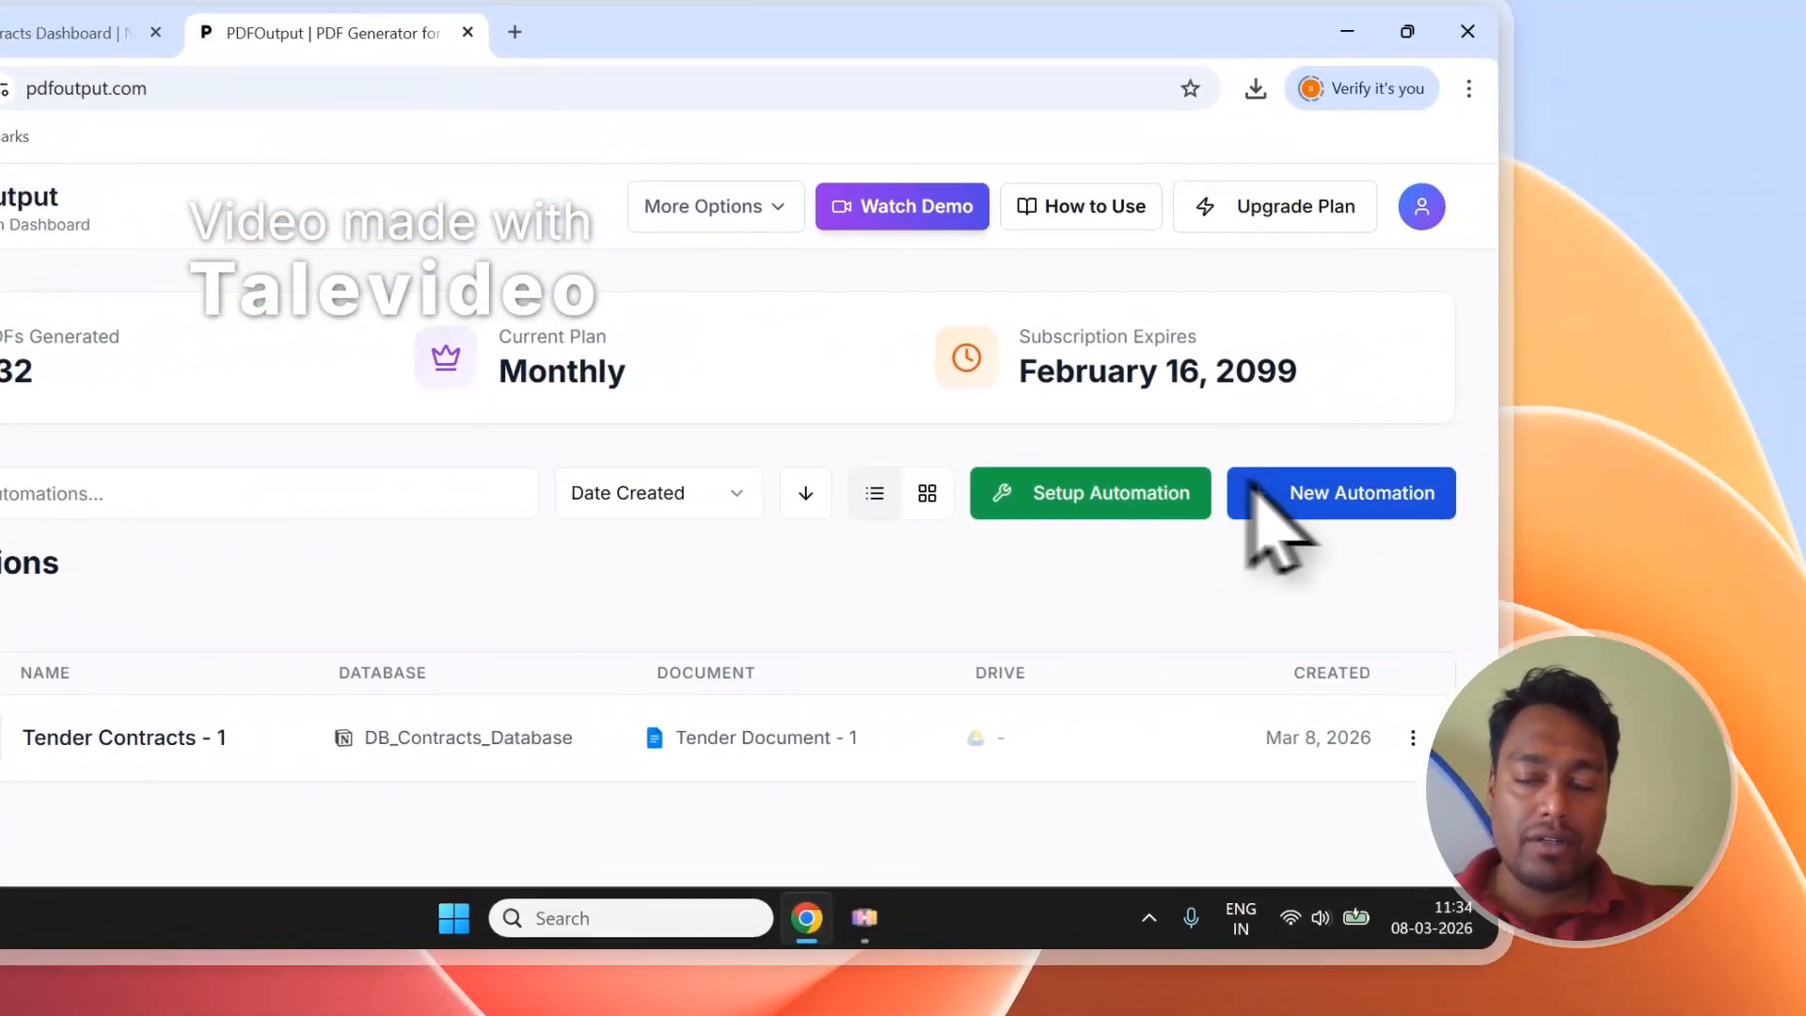
Create a new automation named 'Tender Contracts - 2'.
click(1701, 464)
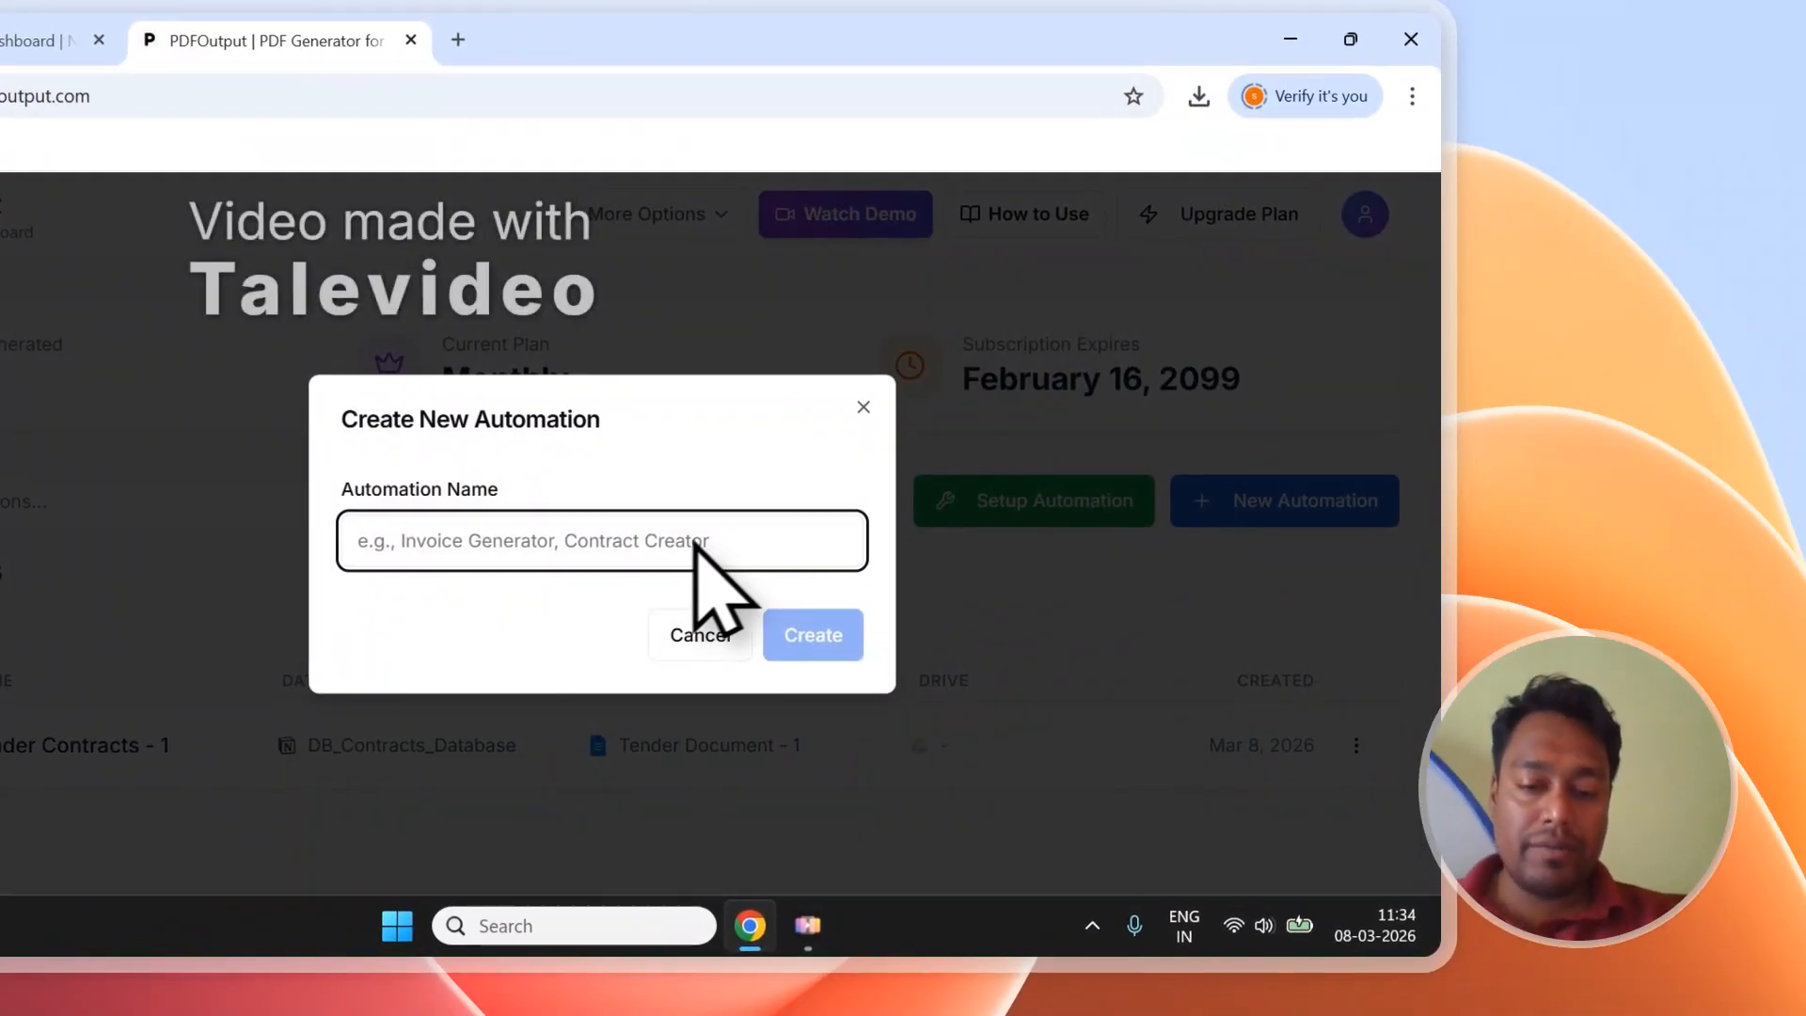
text(Tender Contracts - 2)
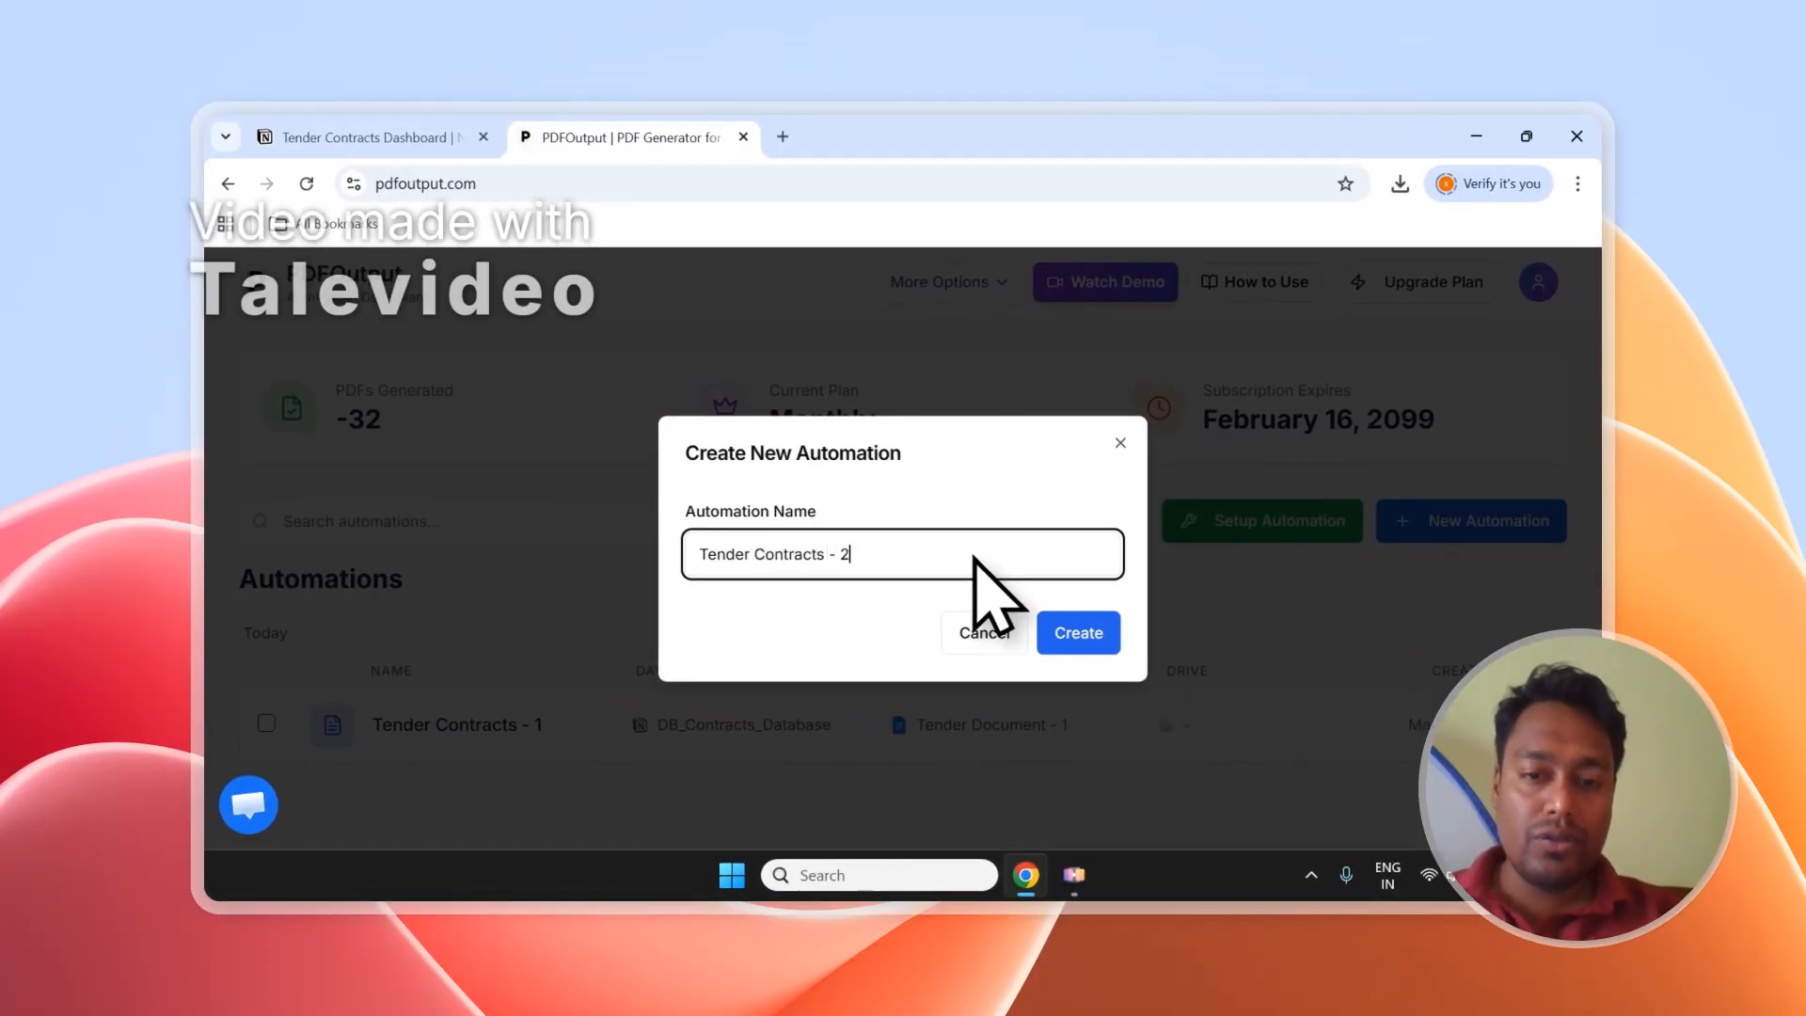
click(1061, 632)
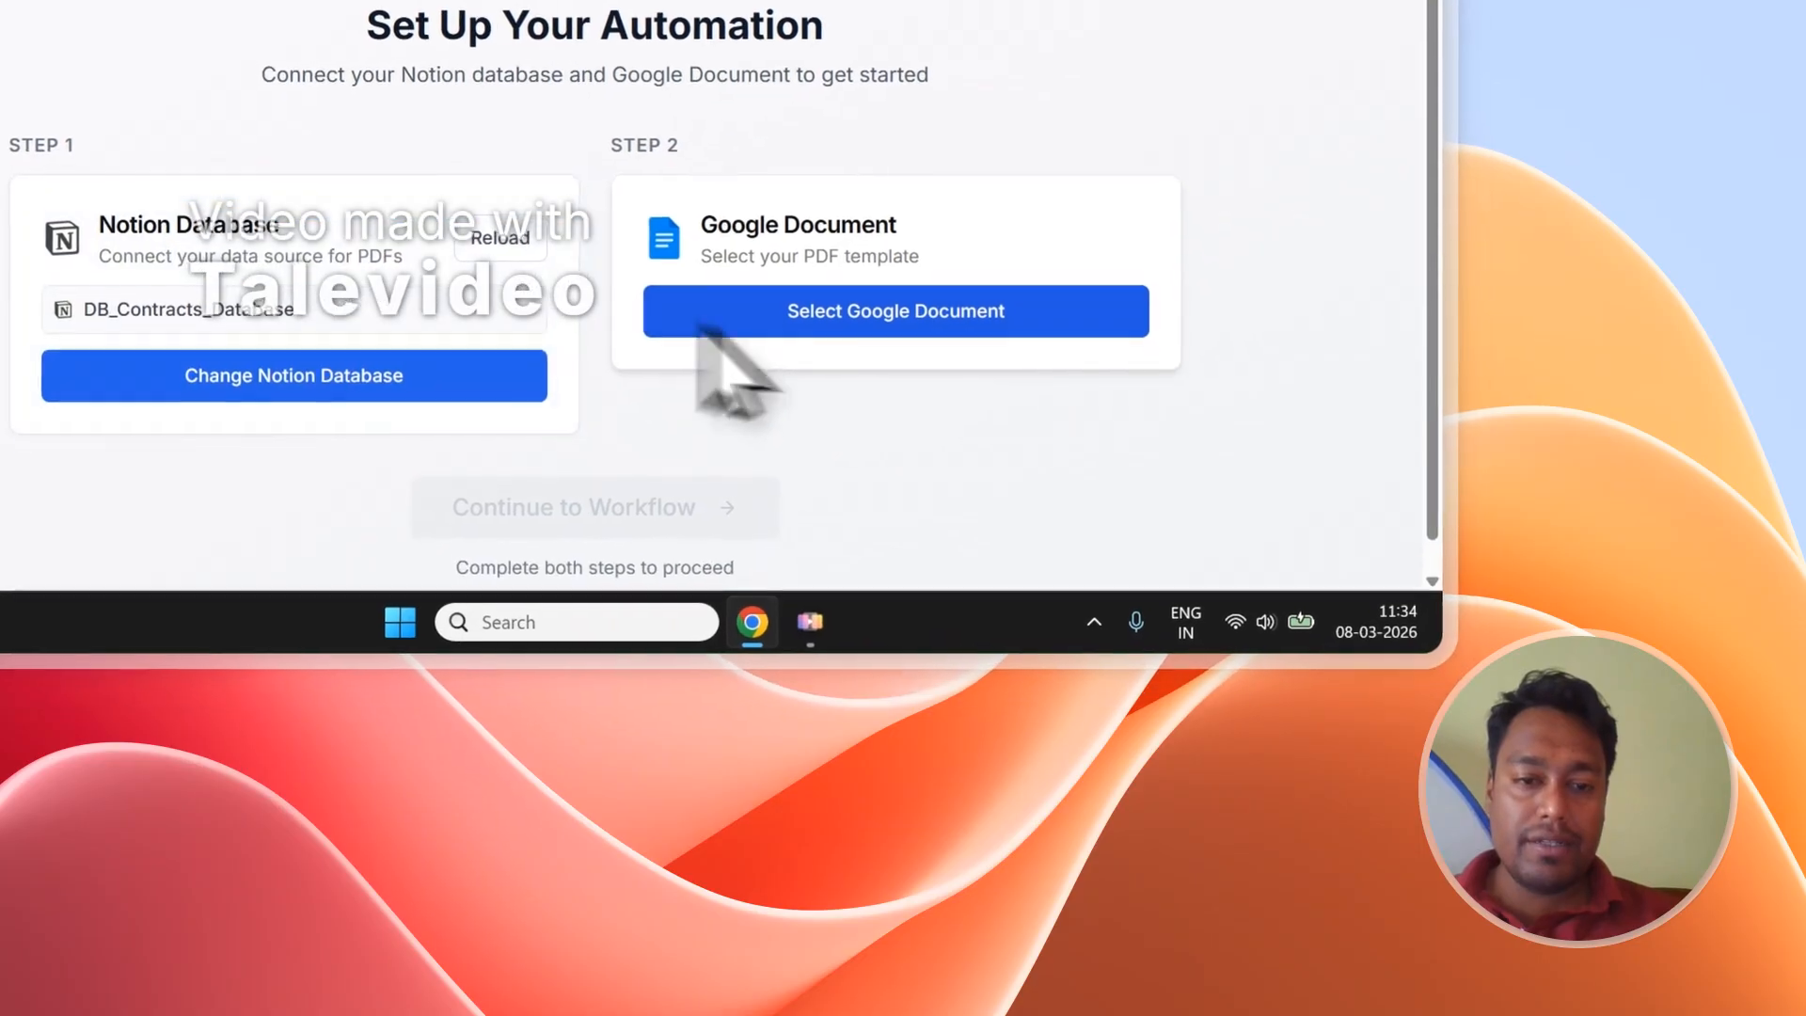
Connect DB_Contracts_Database and a Google Doc template, then continue to the workflow.
click(369, 308)
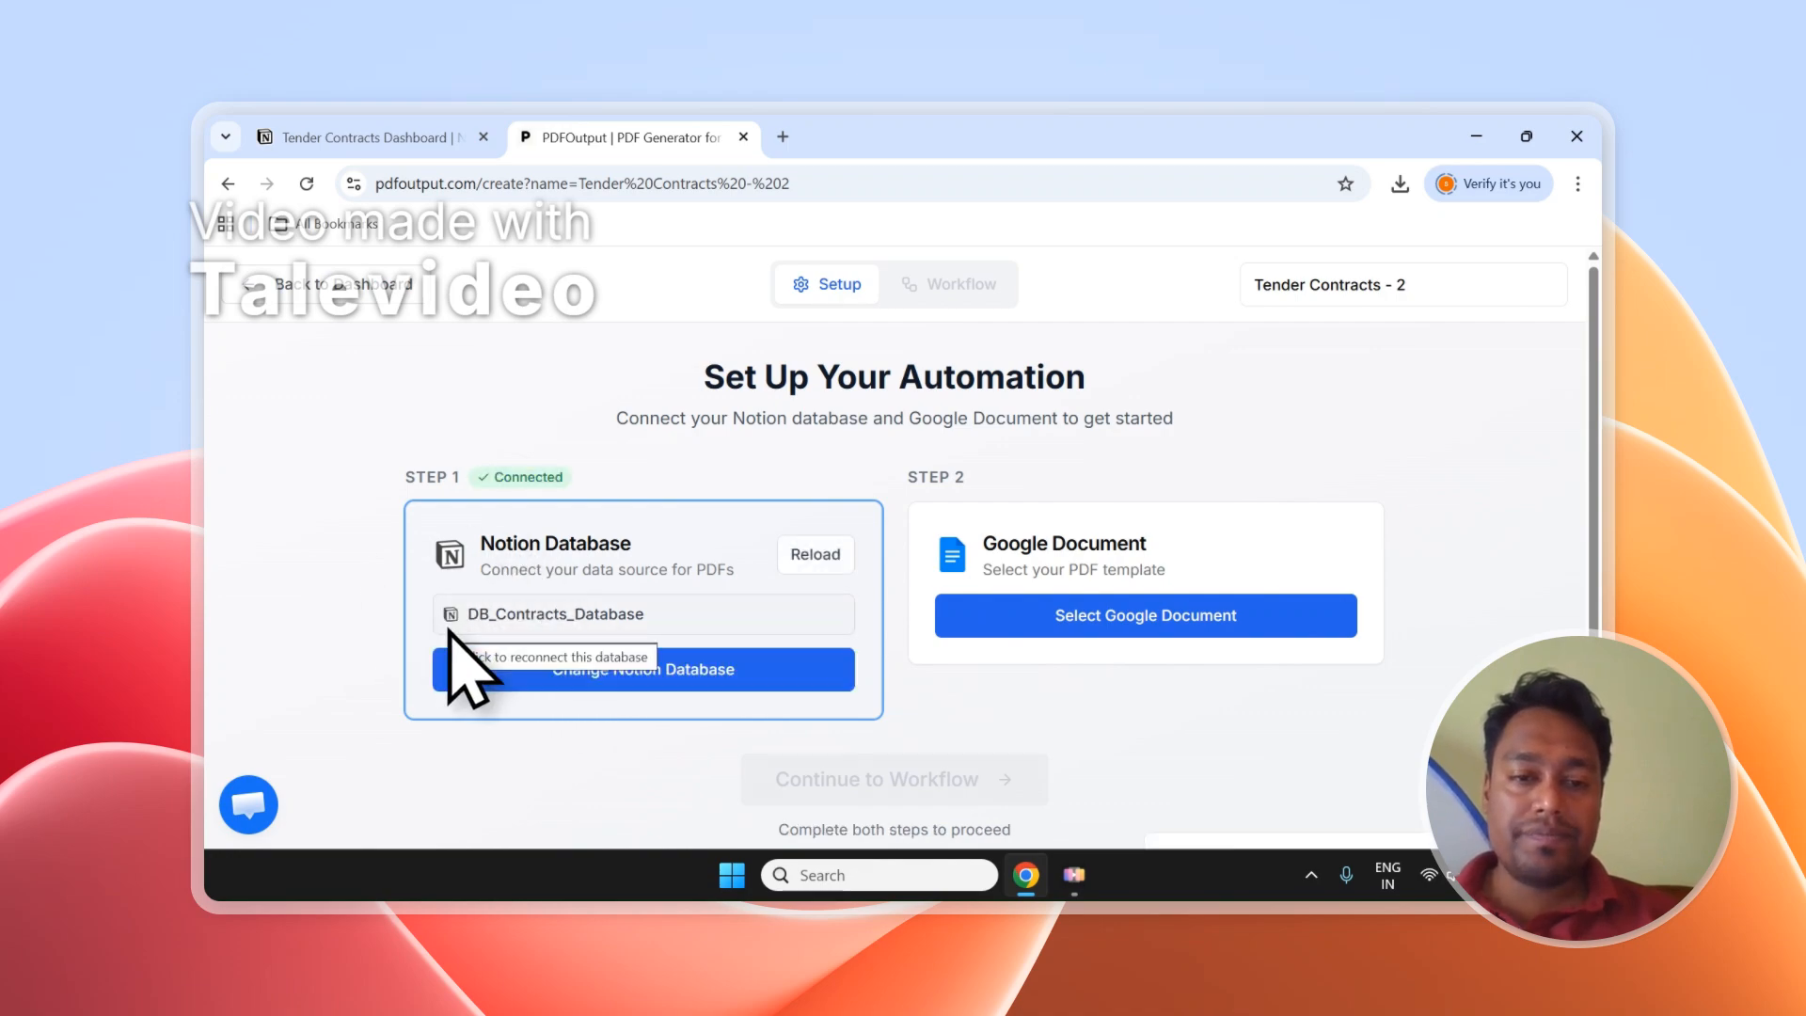
click(1007, 621)
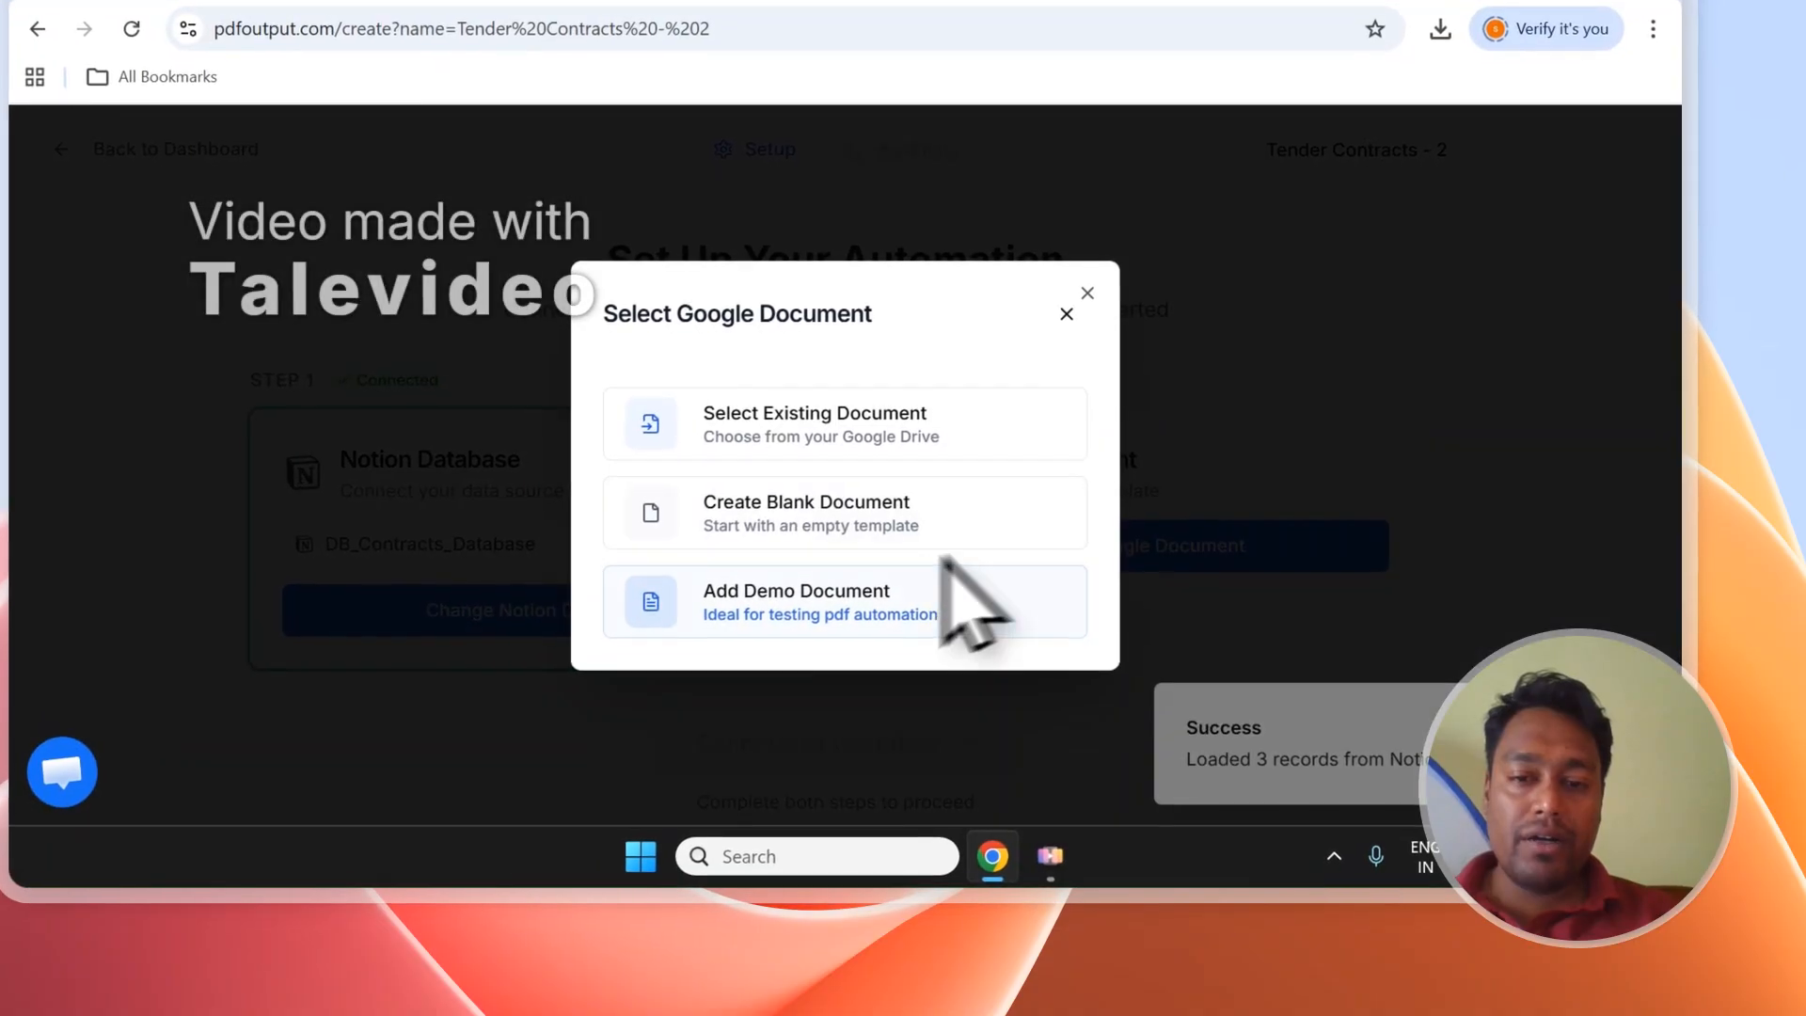
click(941, 576)
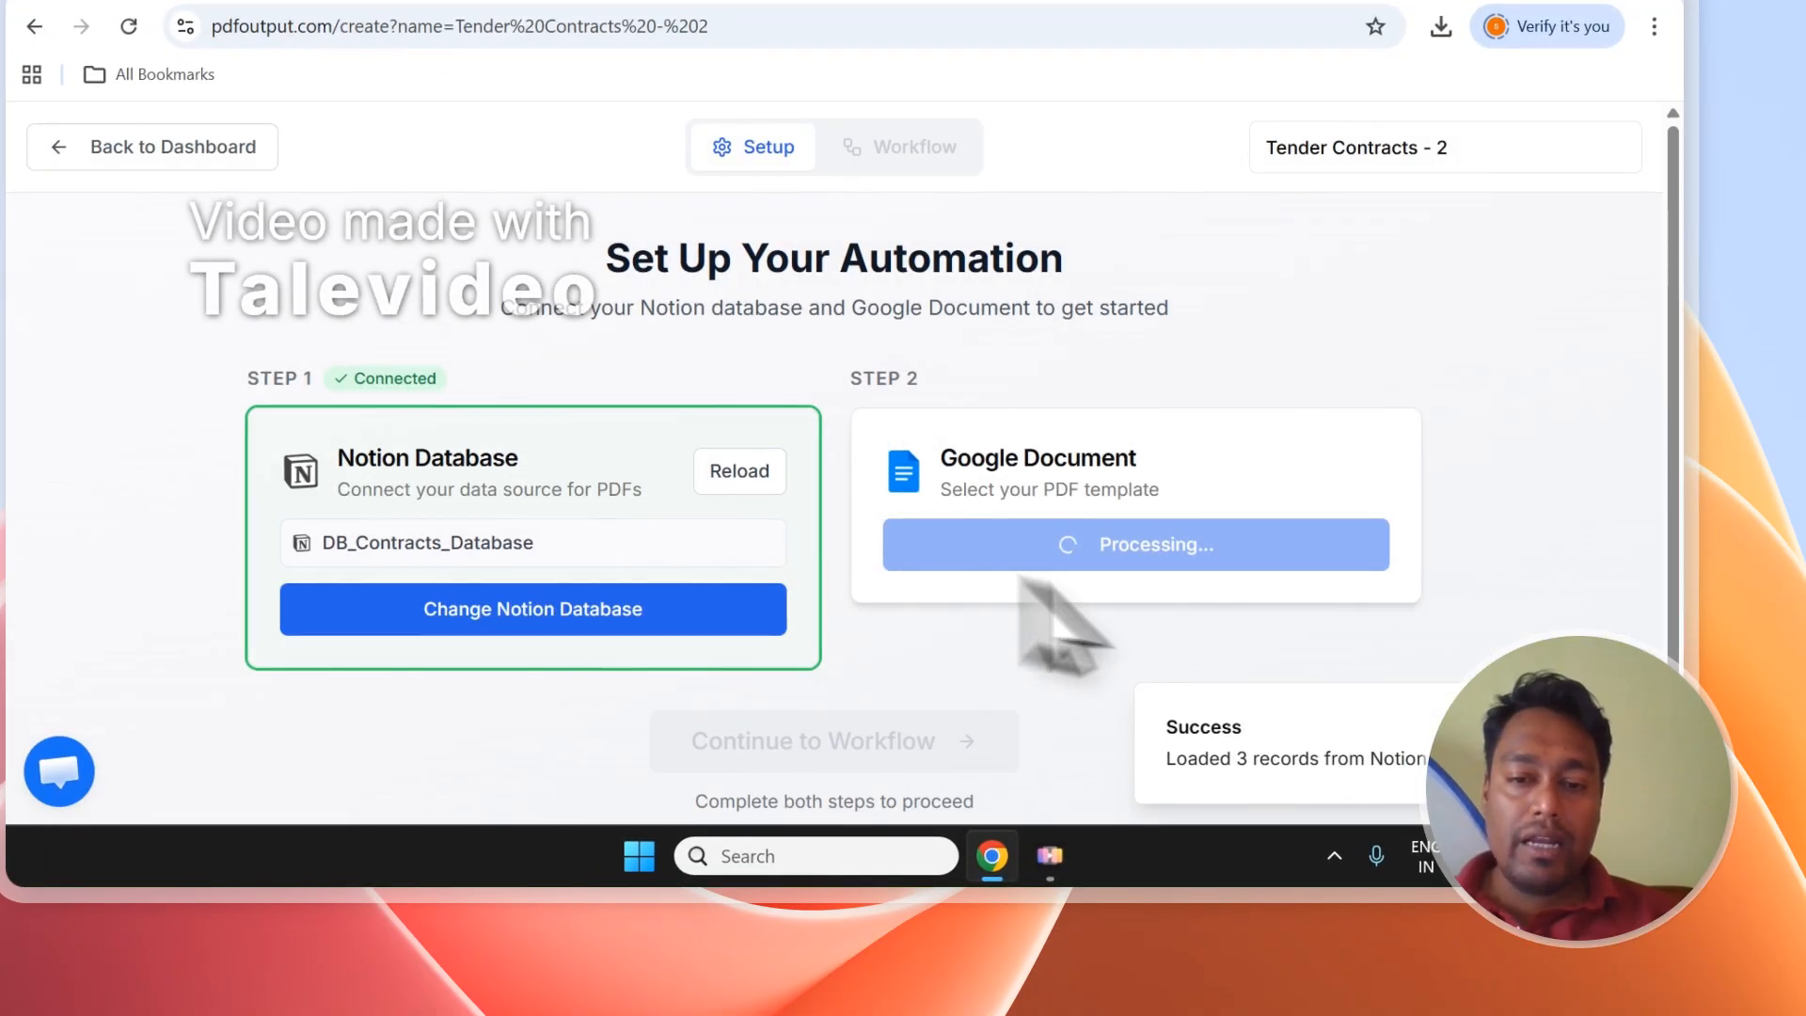
click(957, 748)
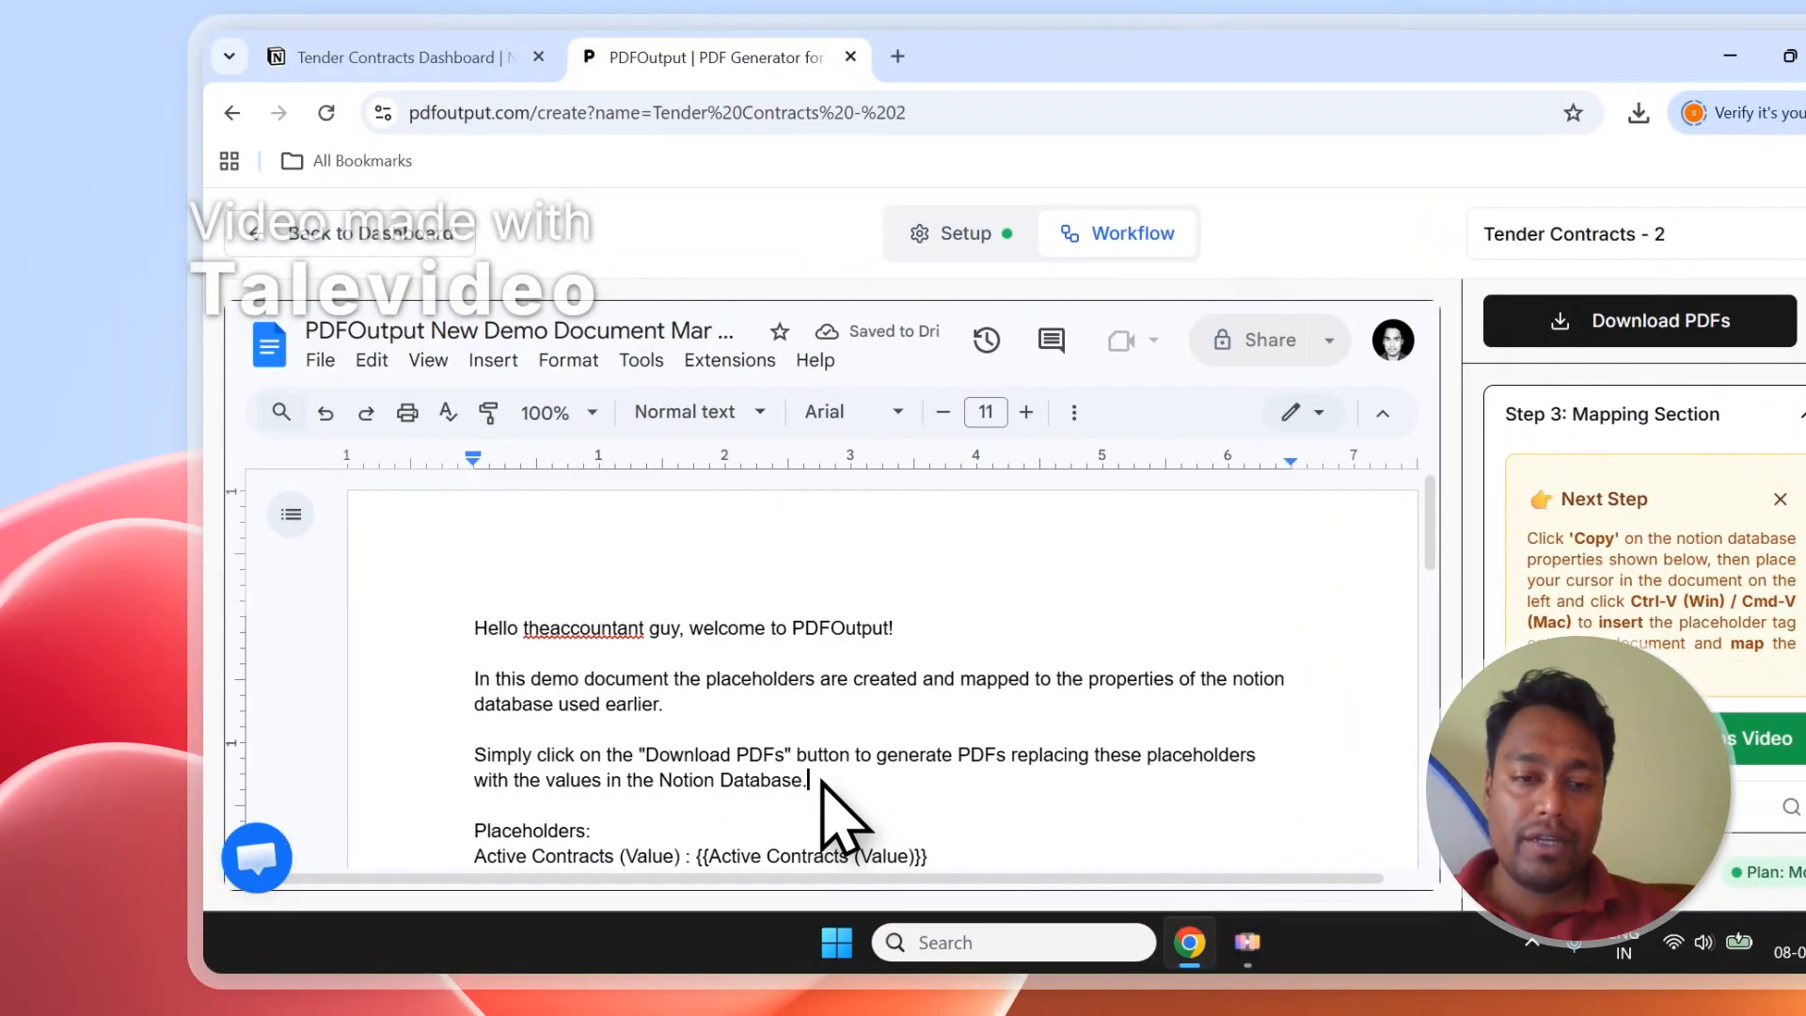
Delete the intro paragraphs and the Active Contracts (Value) line, leaving only the placeholder list.
drag(822, 781, 513, 651)
key(BackSpace)
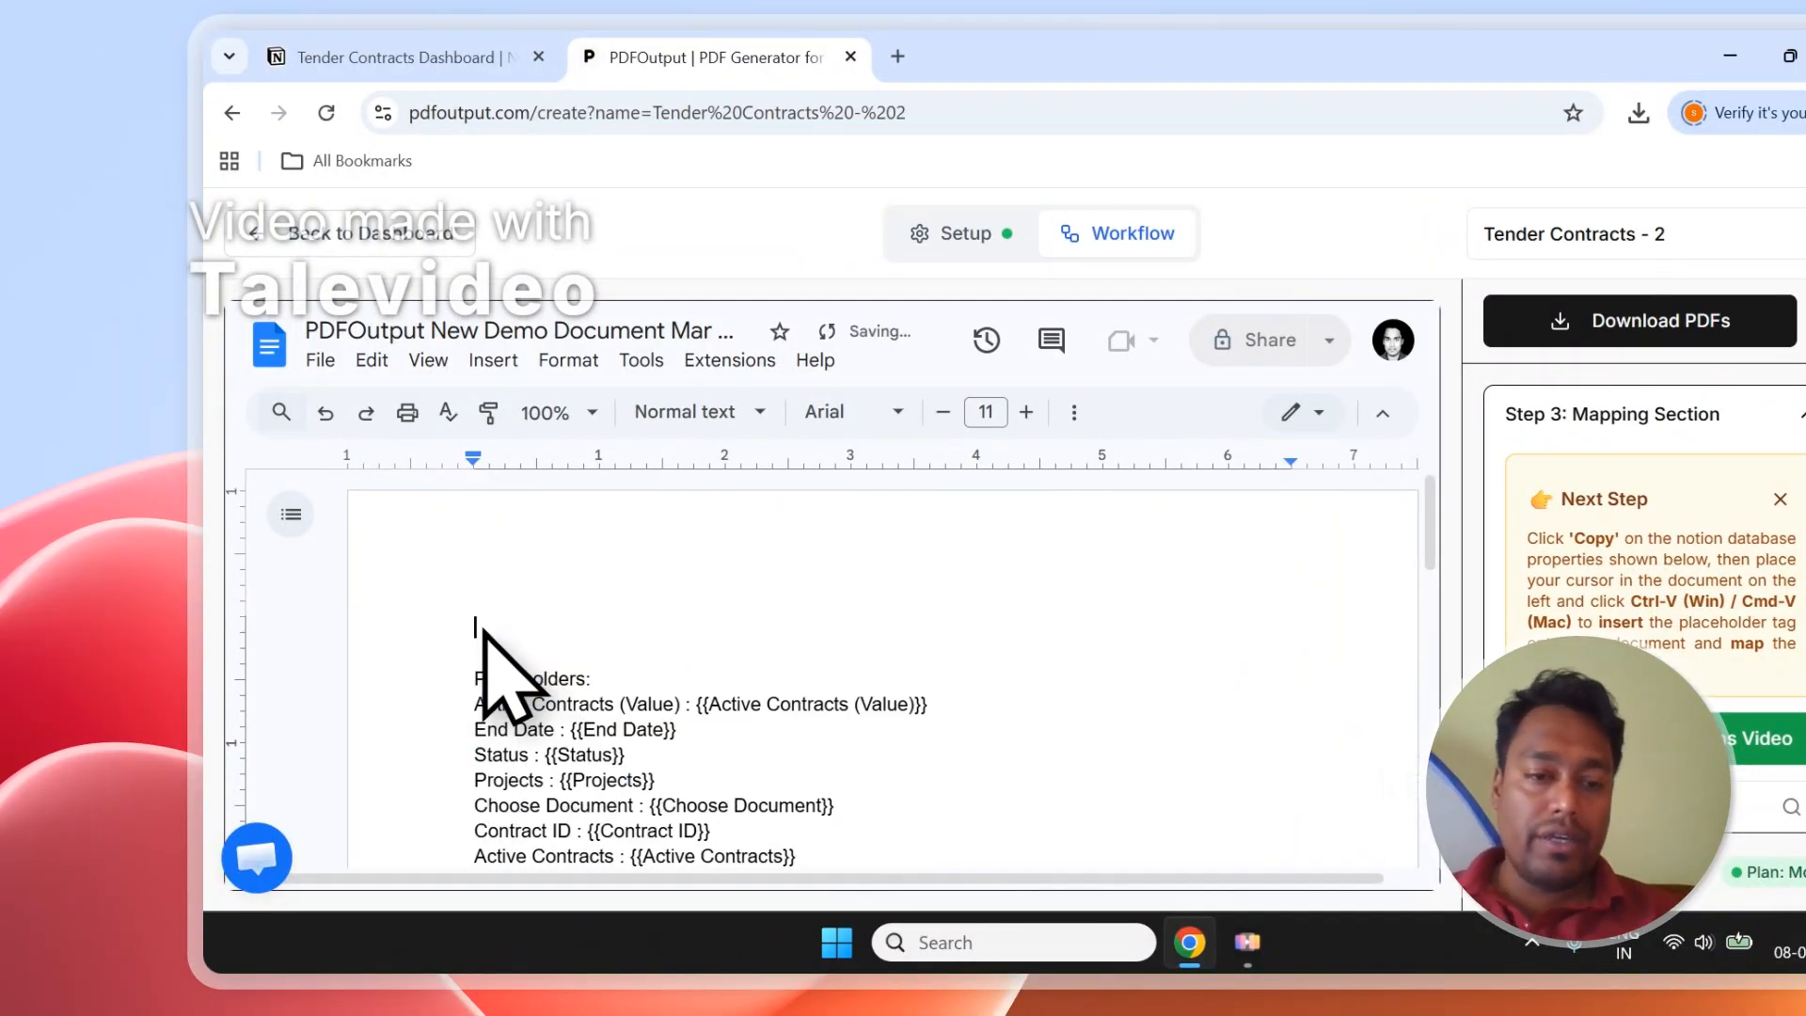
key(BackSpace)
key(BackSpace)
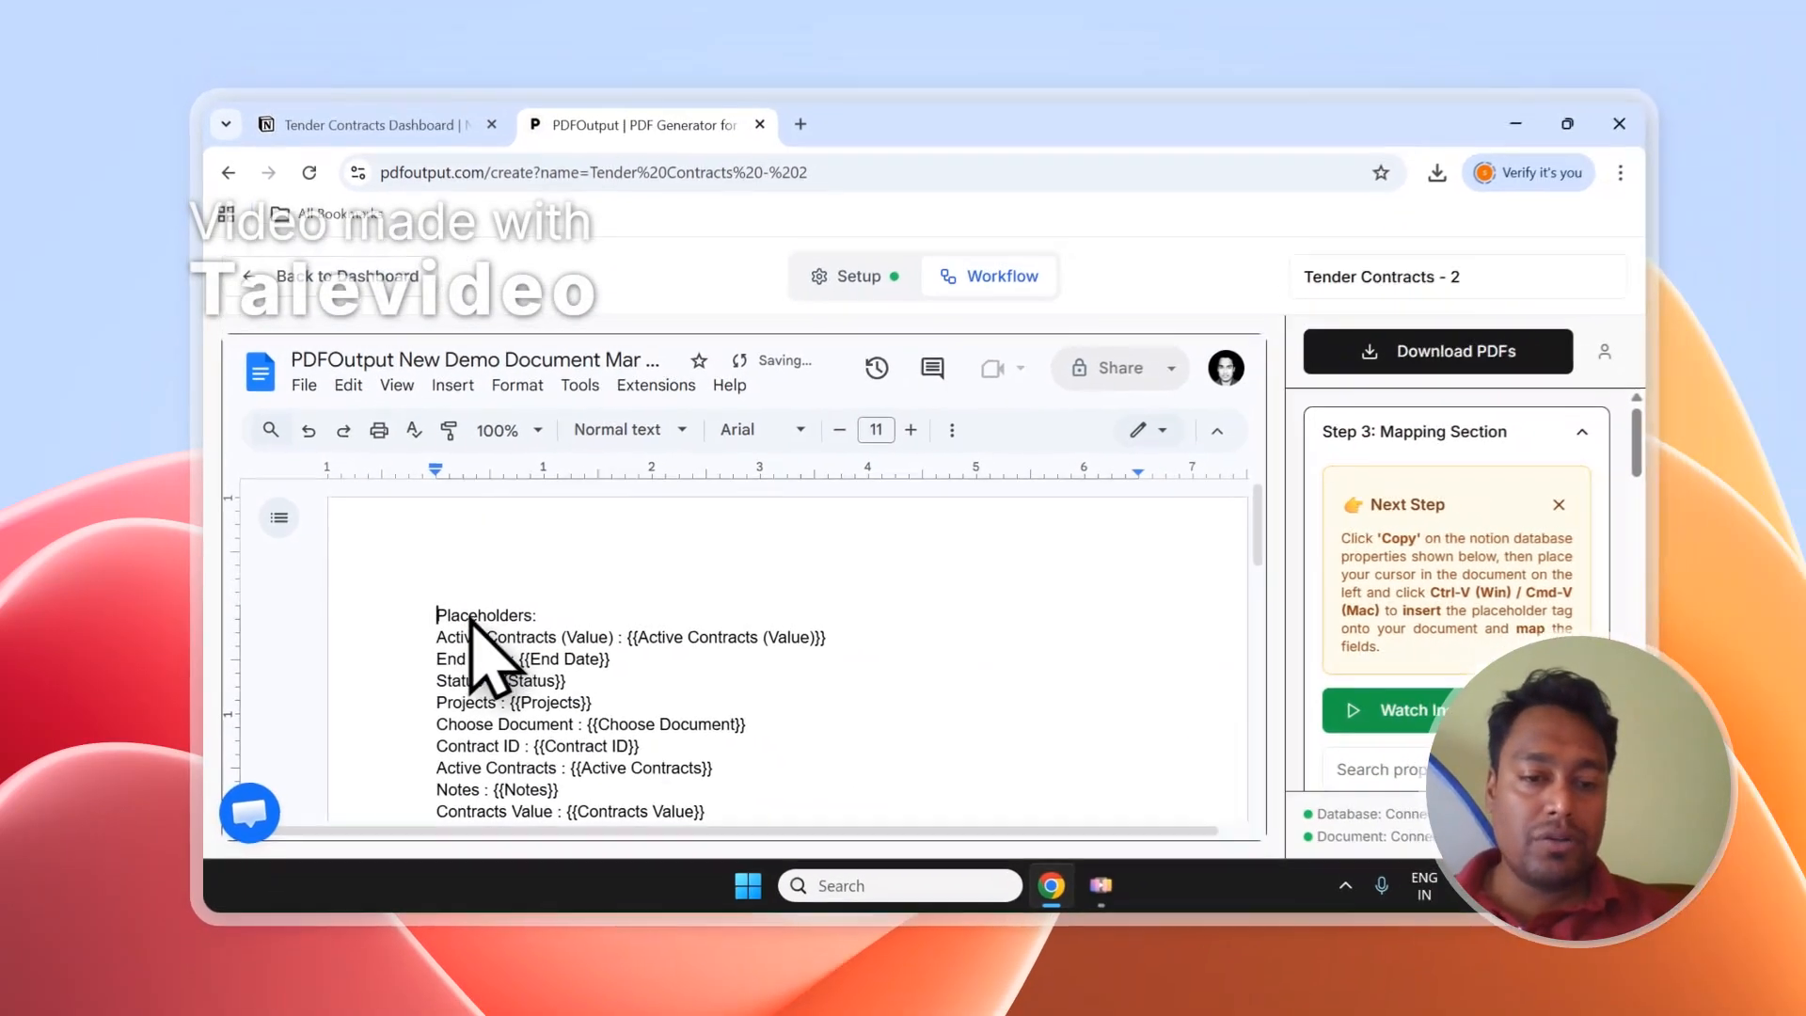
scroll(499, 634, down, 2)
scroll(666, 694, up, 1)
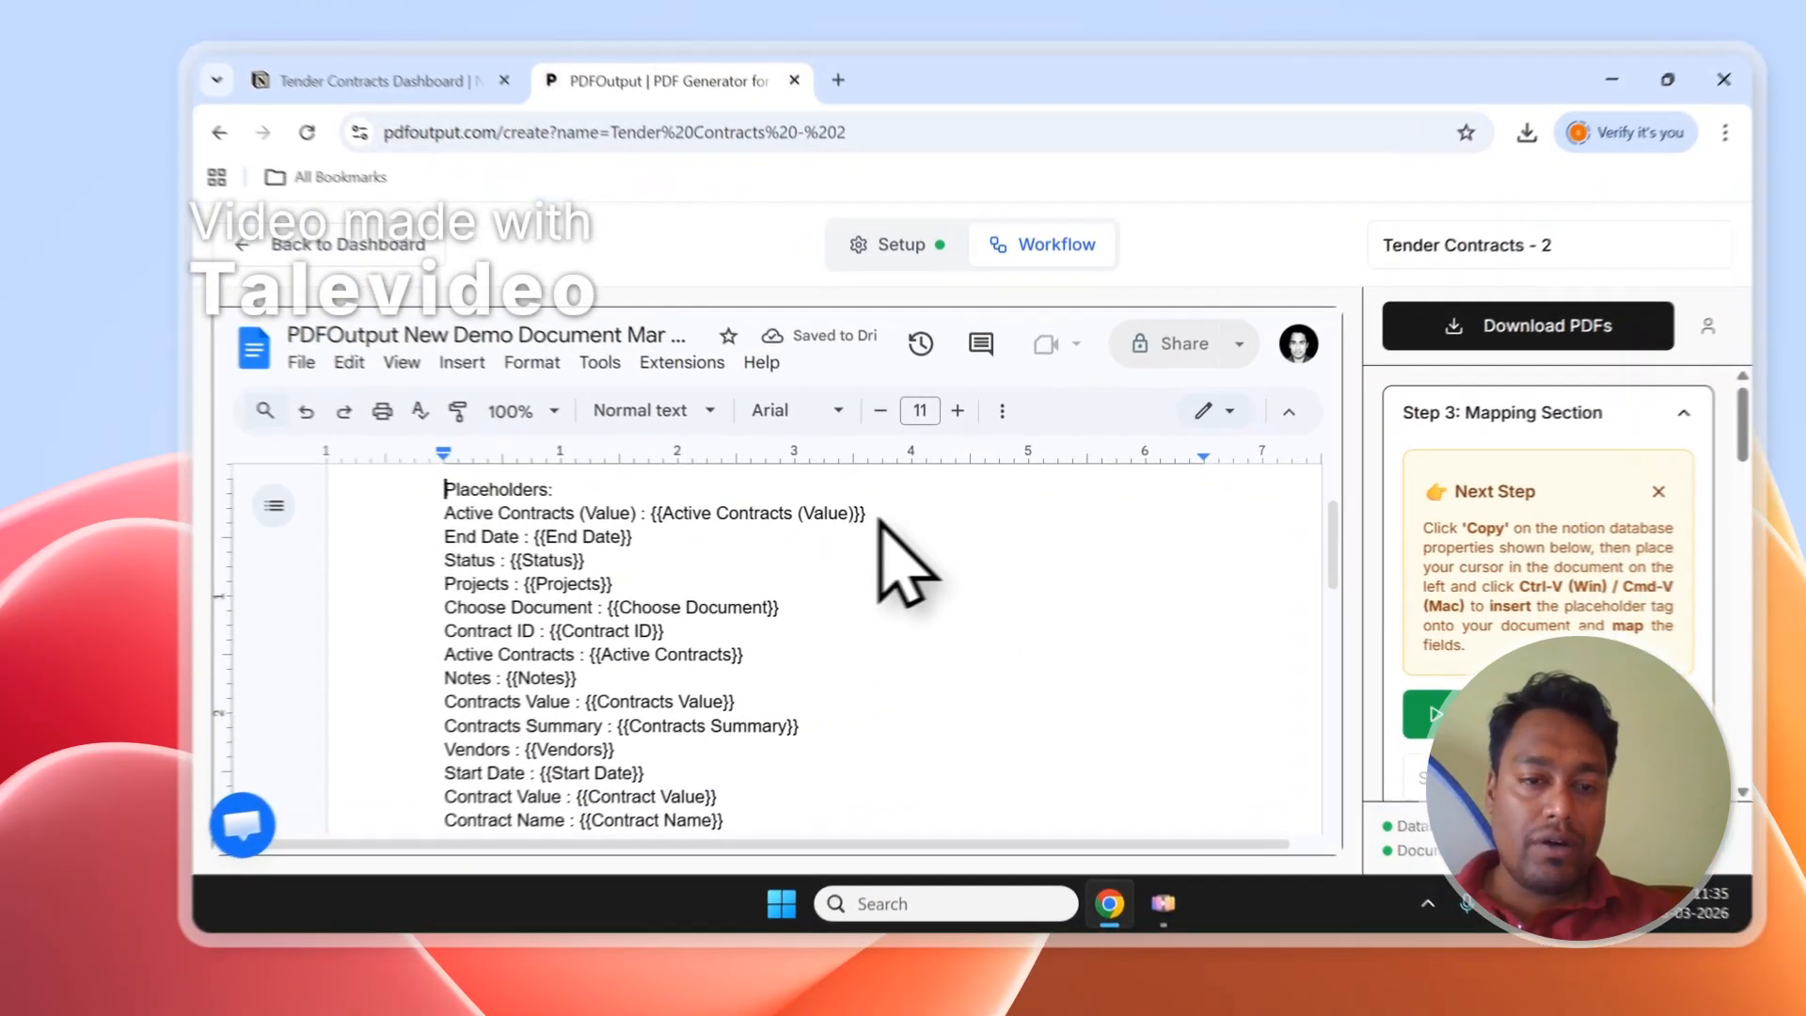
drag(811, 529, 390, 534)
key(BackSpace)
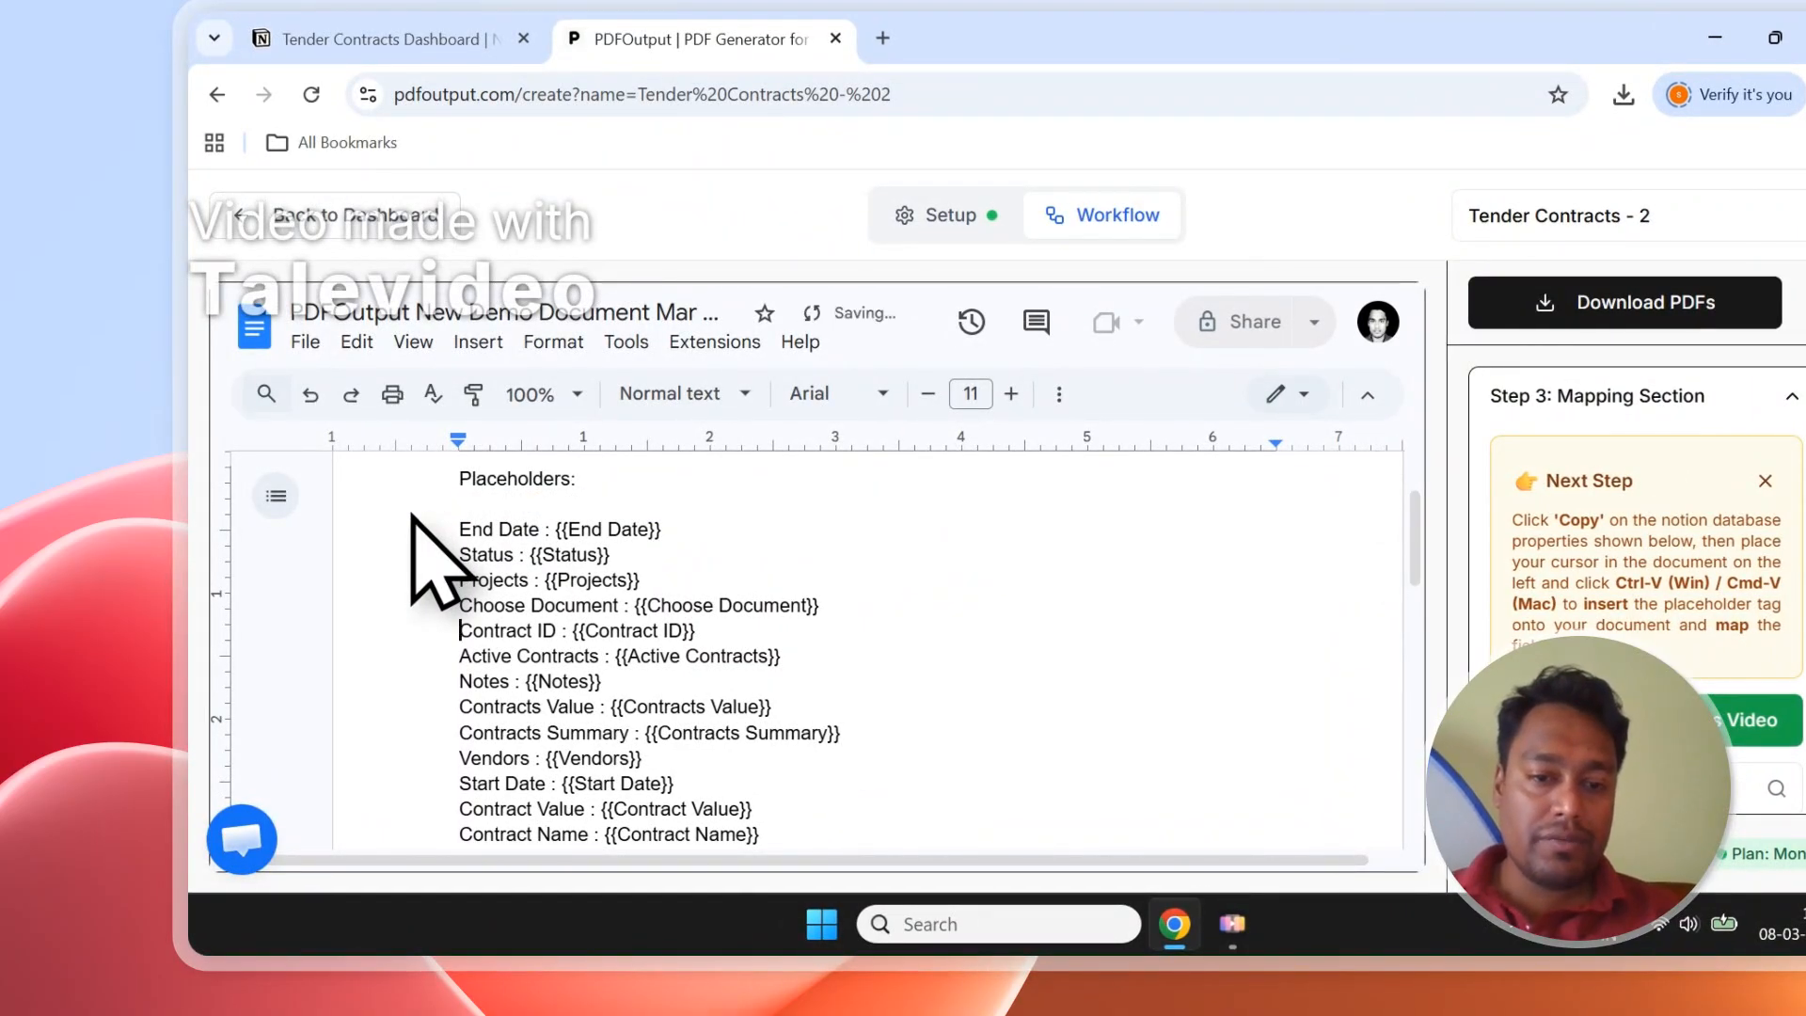
key(Down)
key(Down)
key(Down)
key(Down)
key(Down)
key(Down)
key(Down)
key(Down)
key(Down)
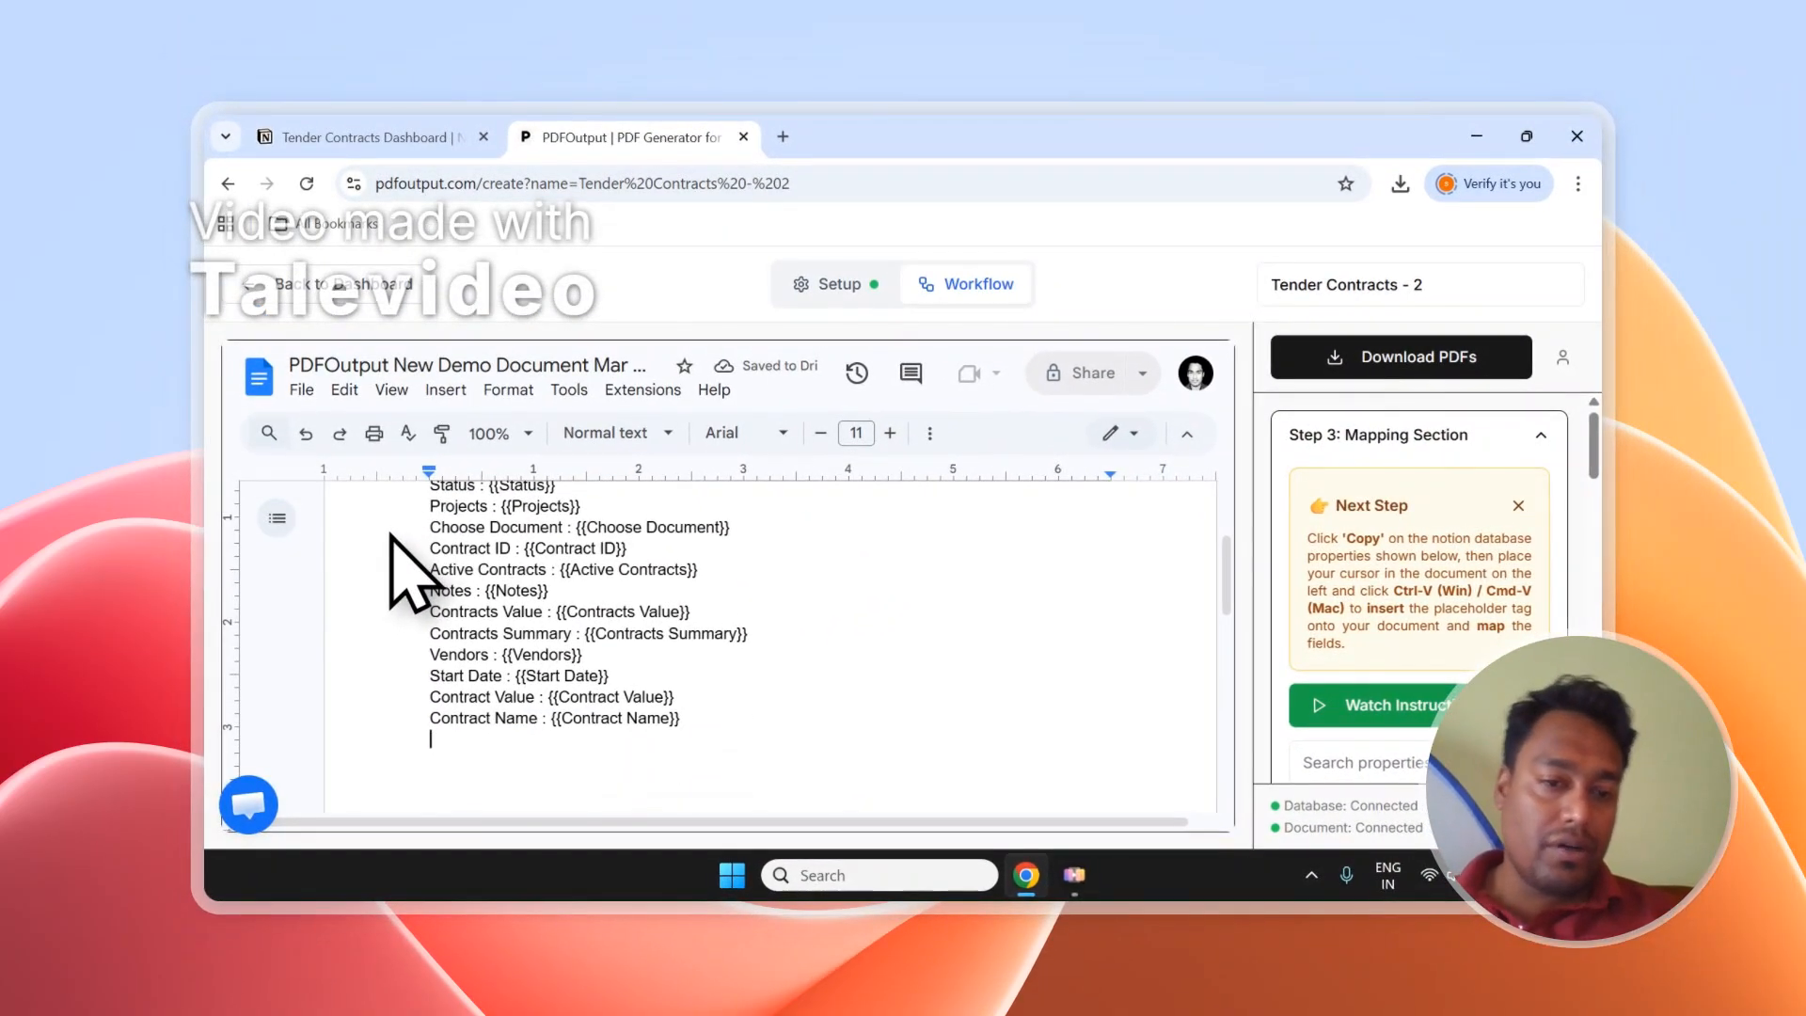
Rename the template document to Tender Contract - 2.
scroll(603, 757, up, 1)
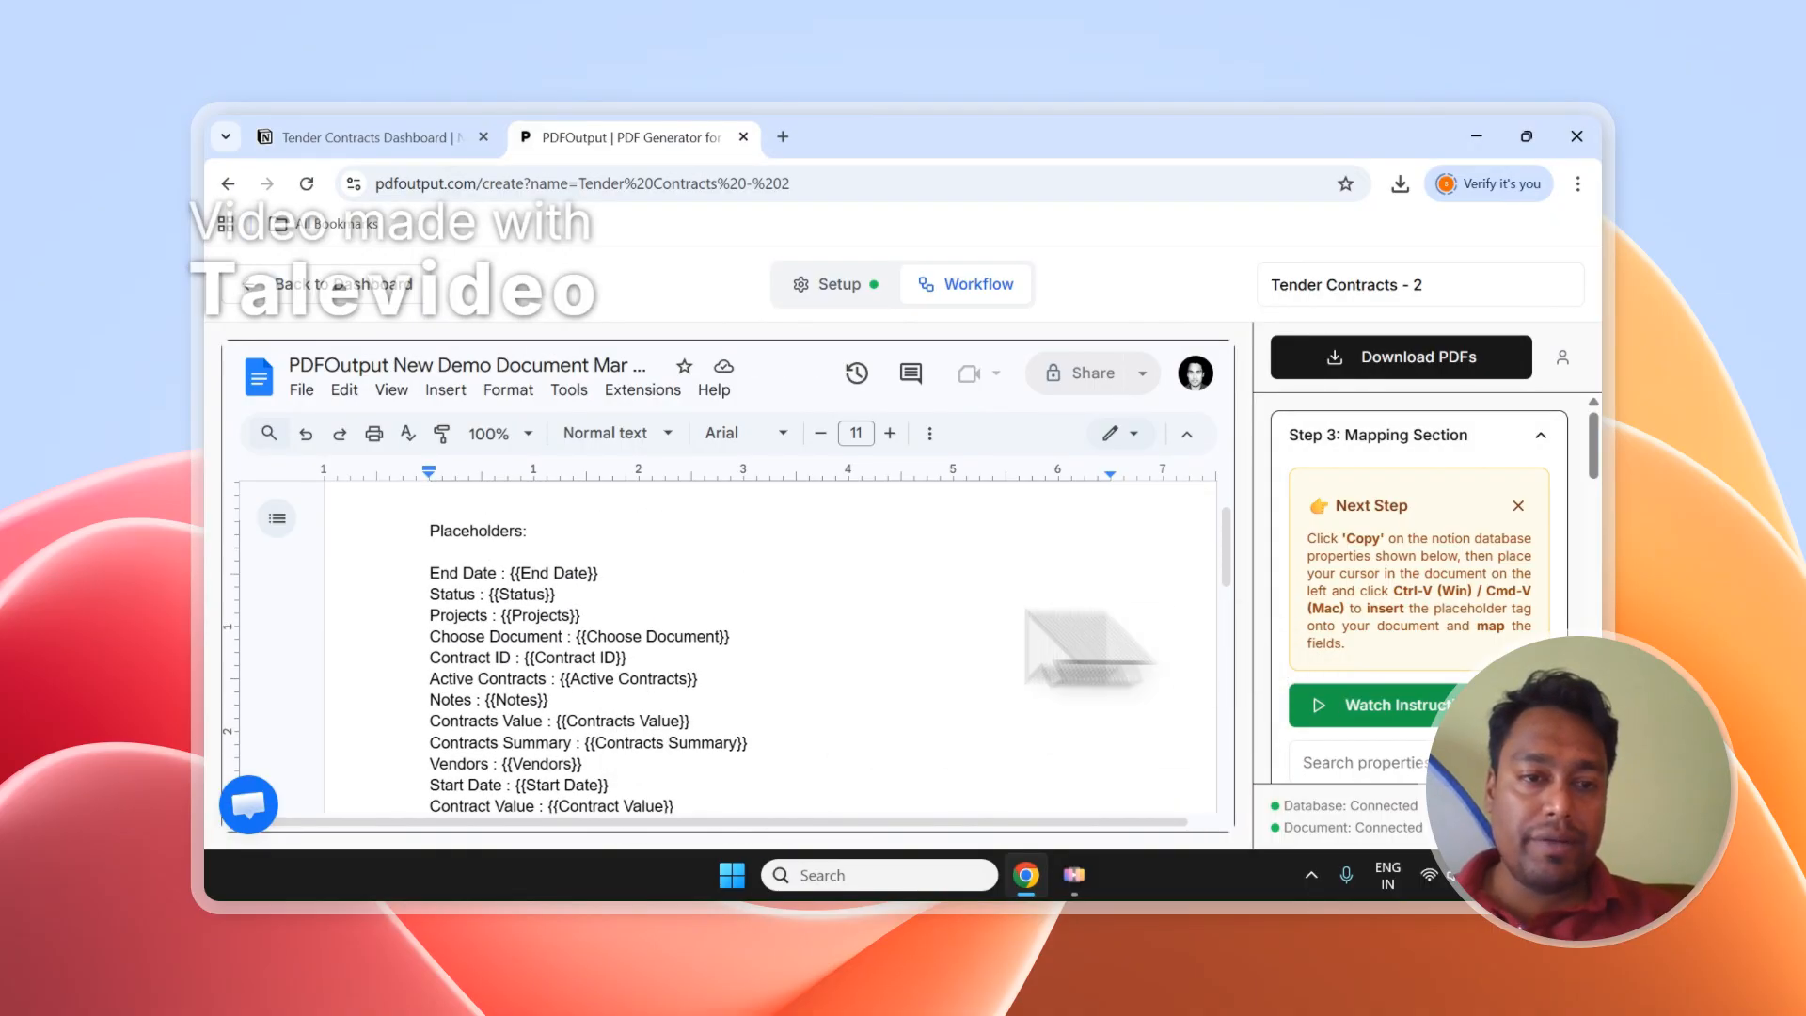
scroll(643, 591, up, 1)
click(484, 364)
key(ctrl+a)
text(C)
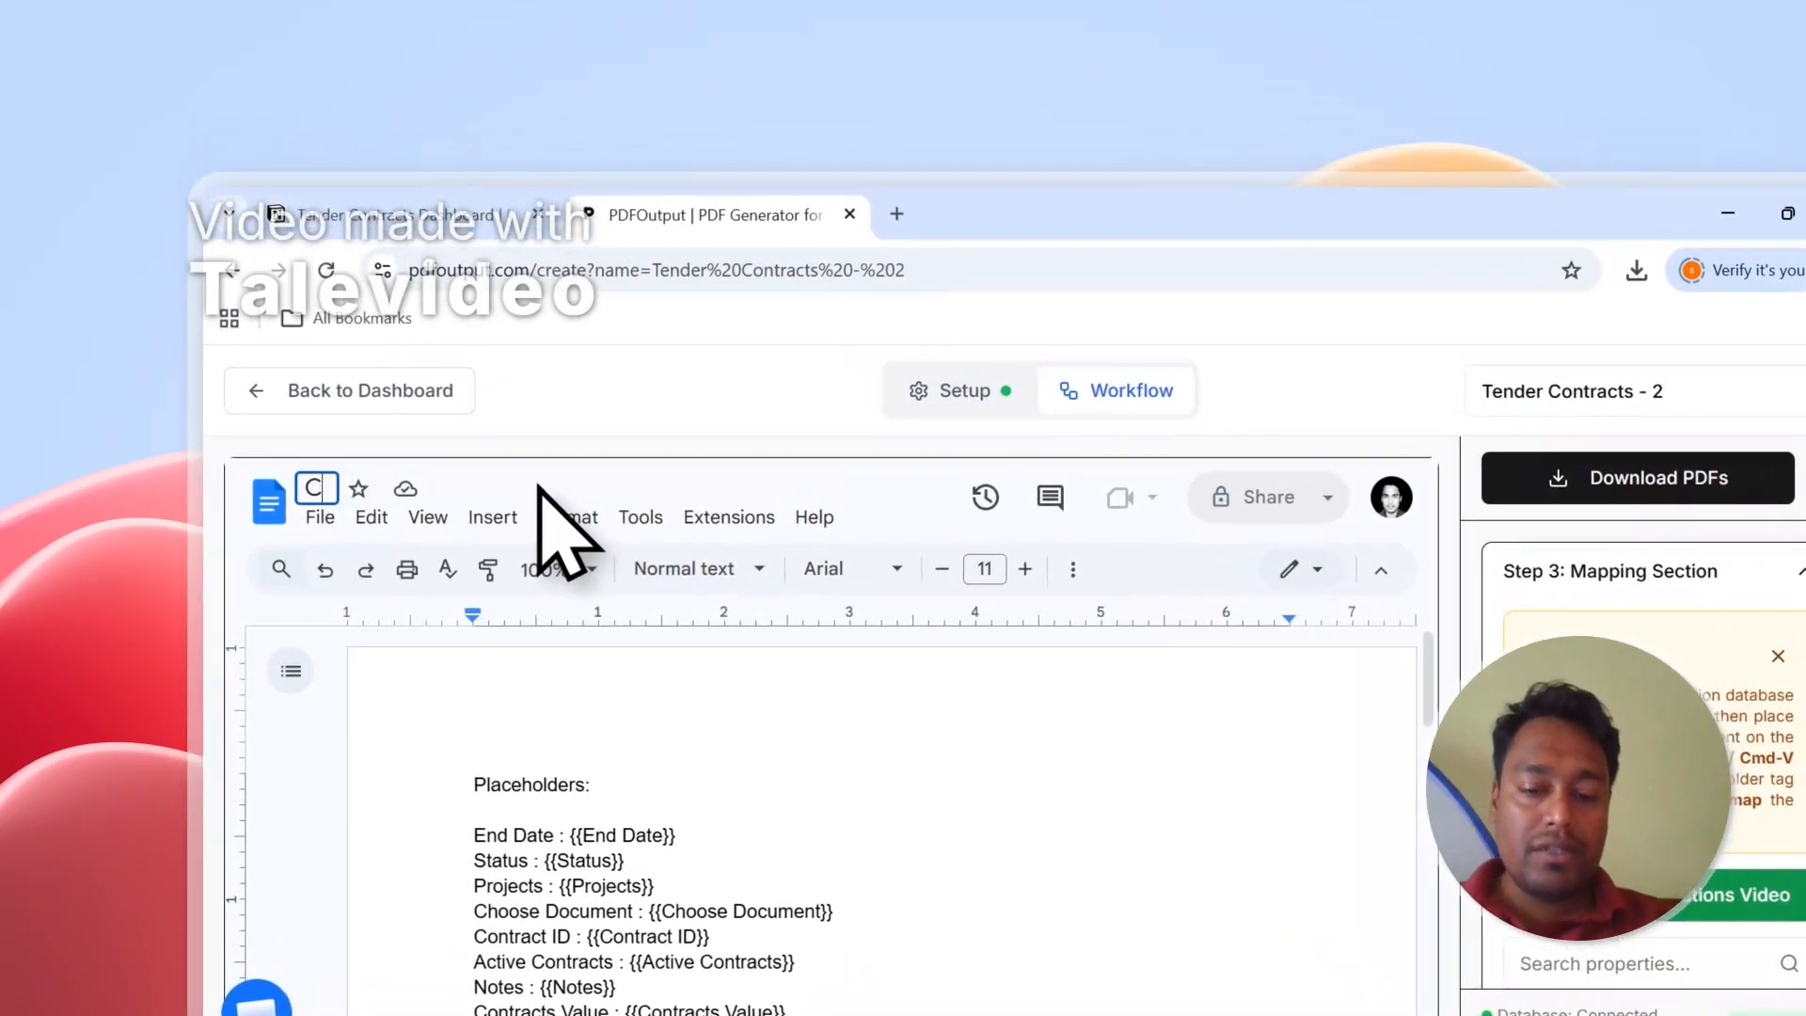
text(ontract - 2)
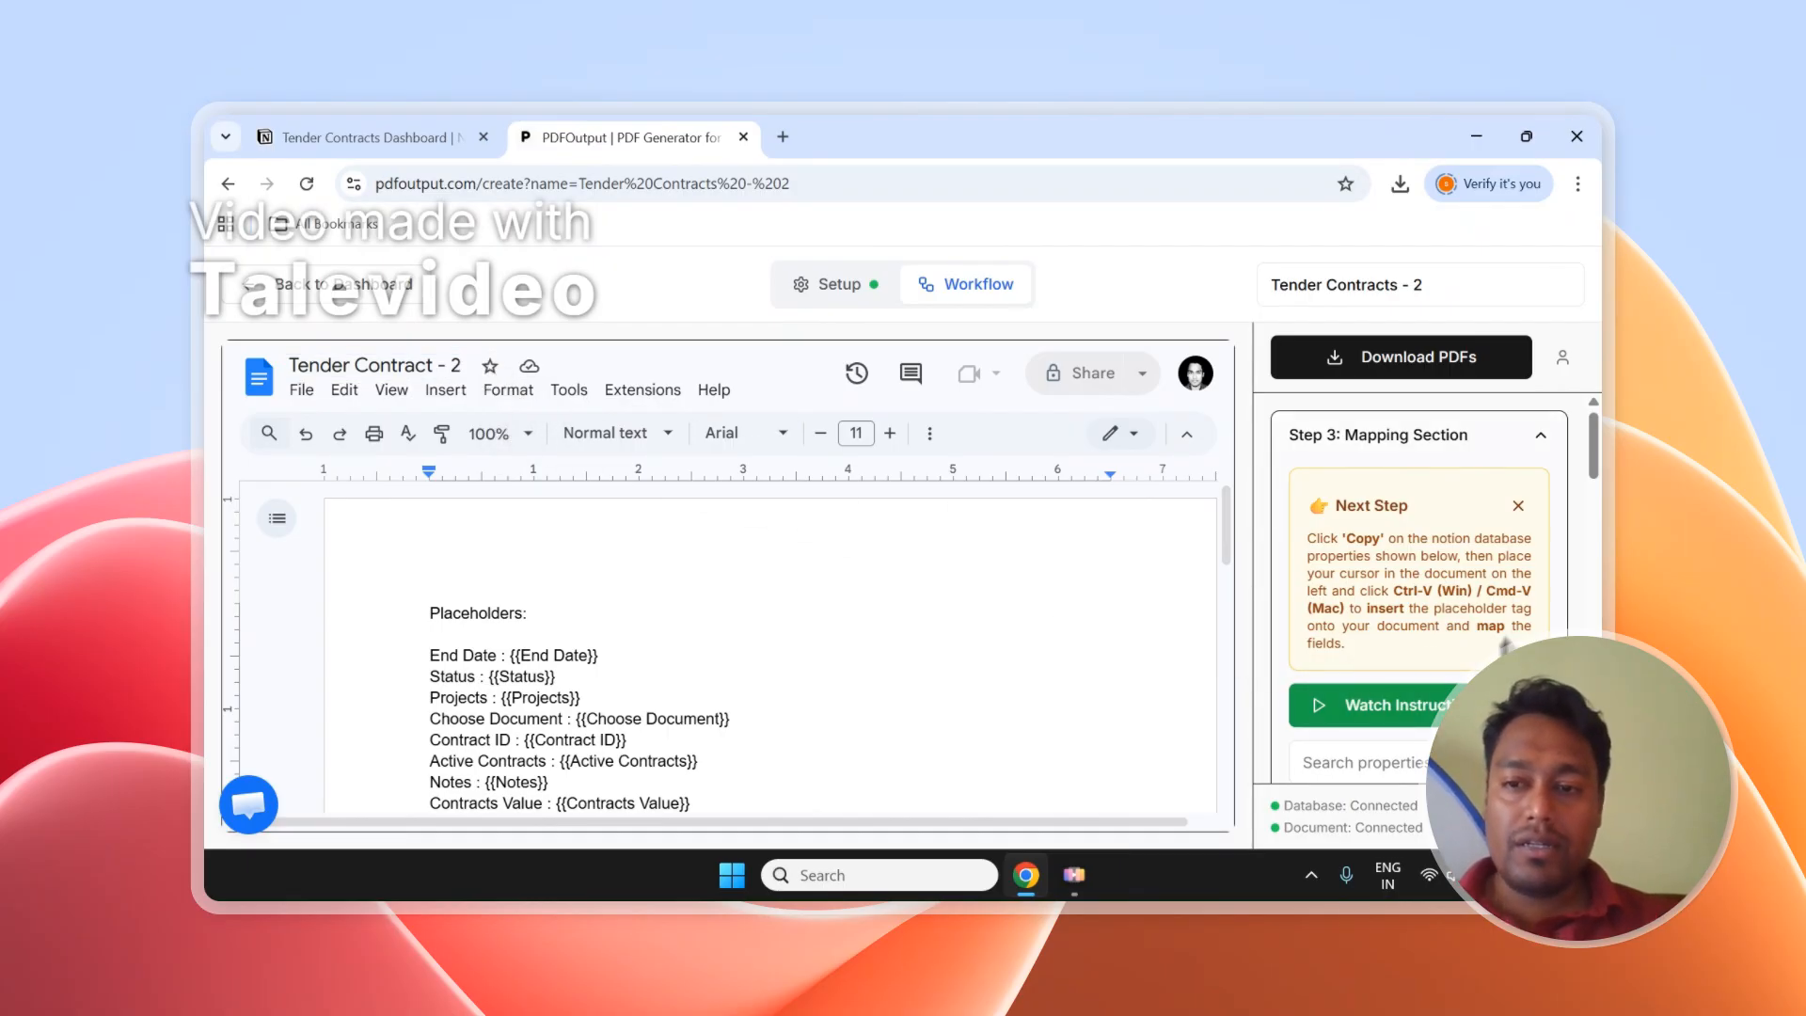
scroll(1503, 596, down, 5)
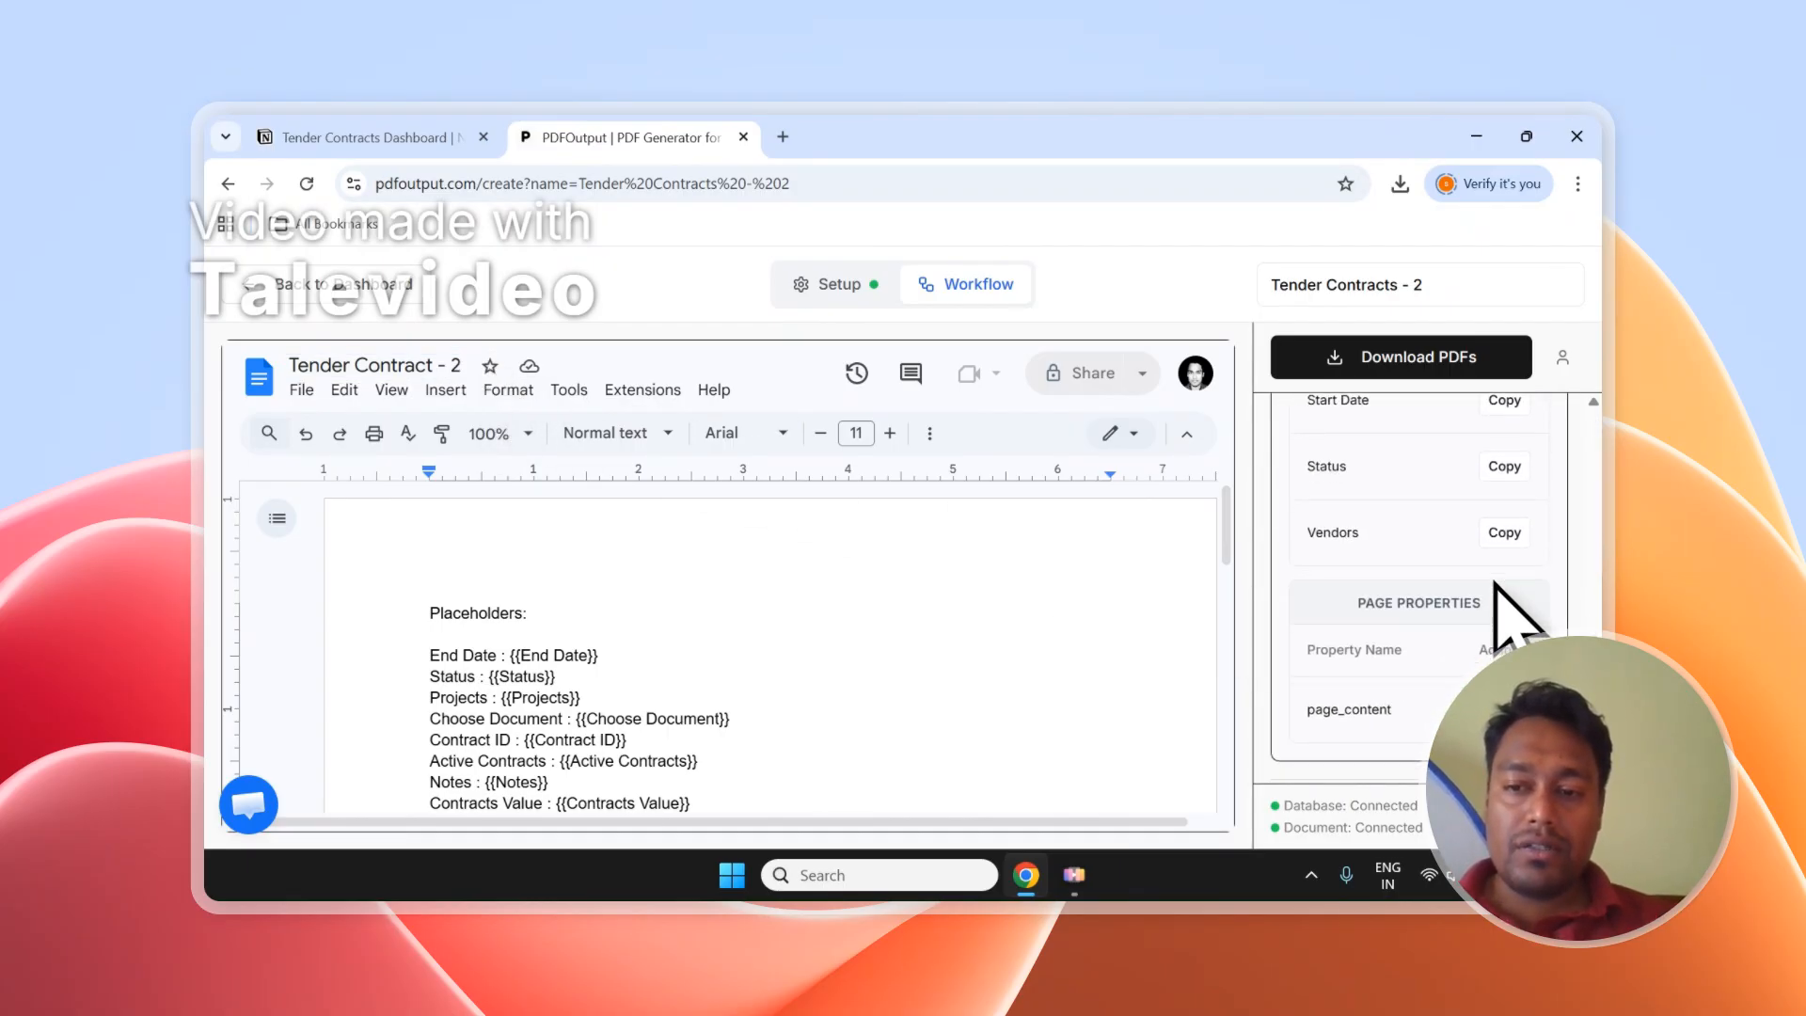
Set the PDF File Name to the Contract Name property and run Setup Notion Automation.
scroll(1504, 611, down, 3)
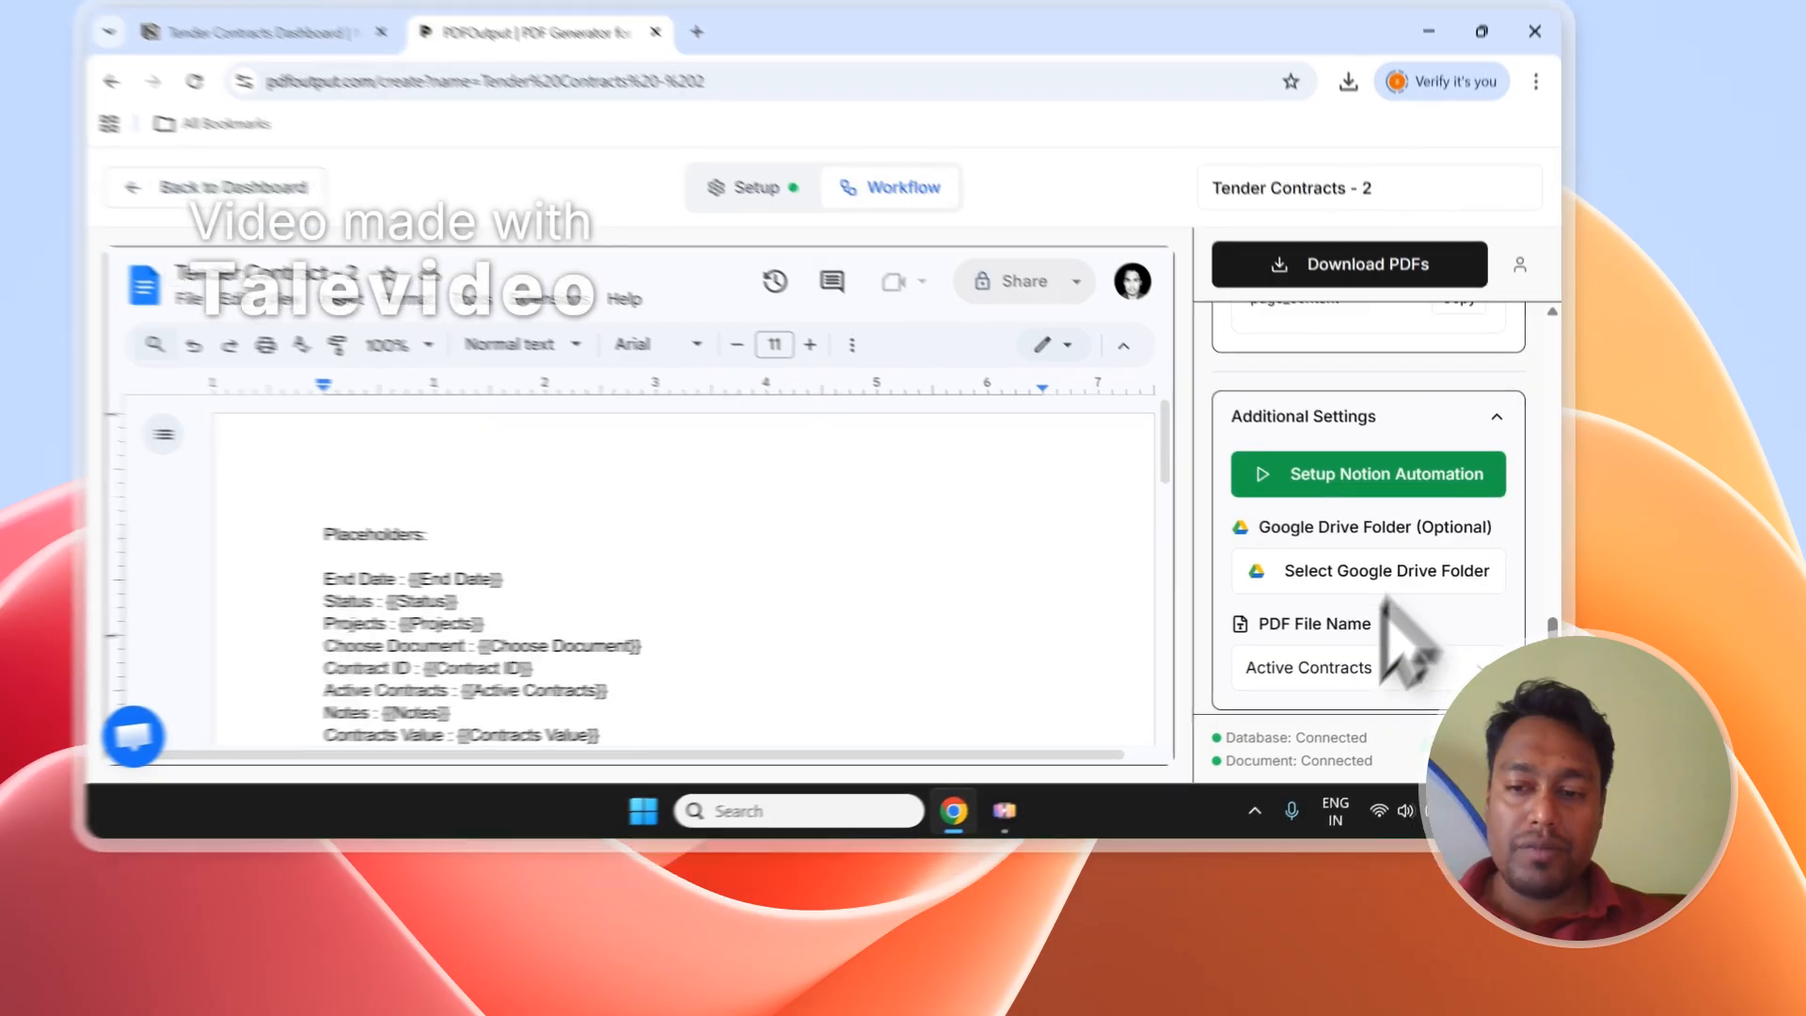
click(1411, 739)
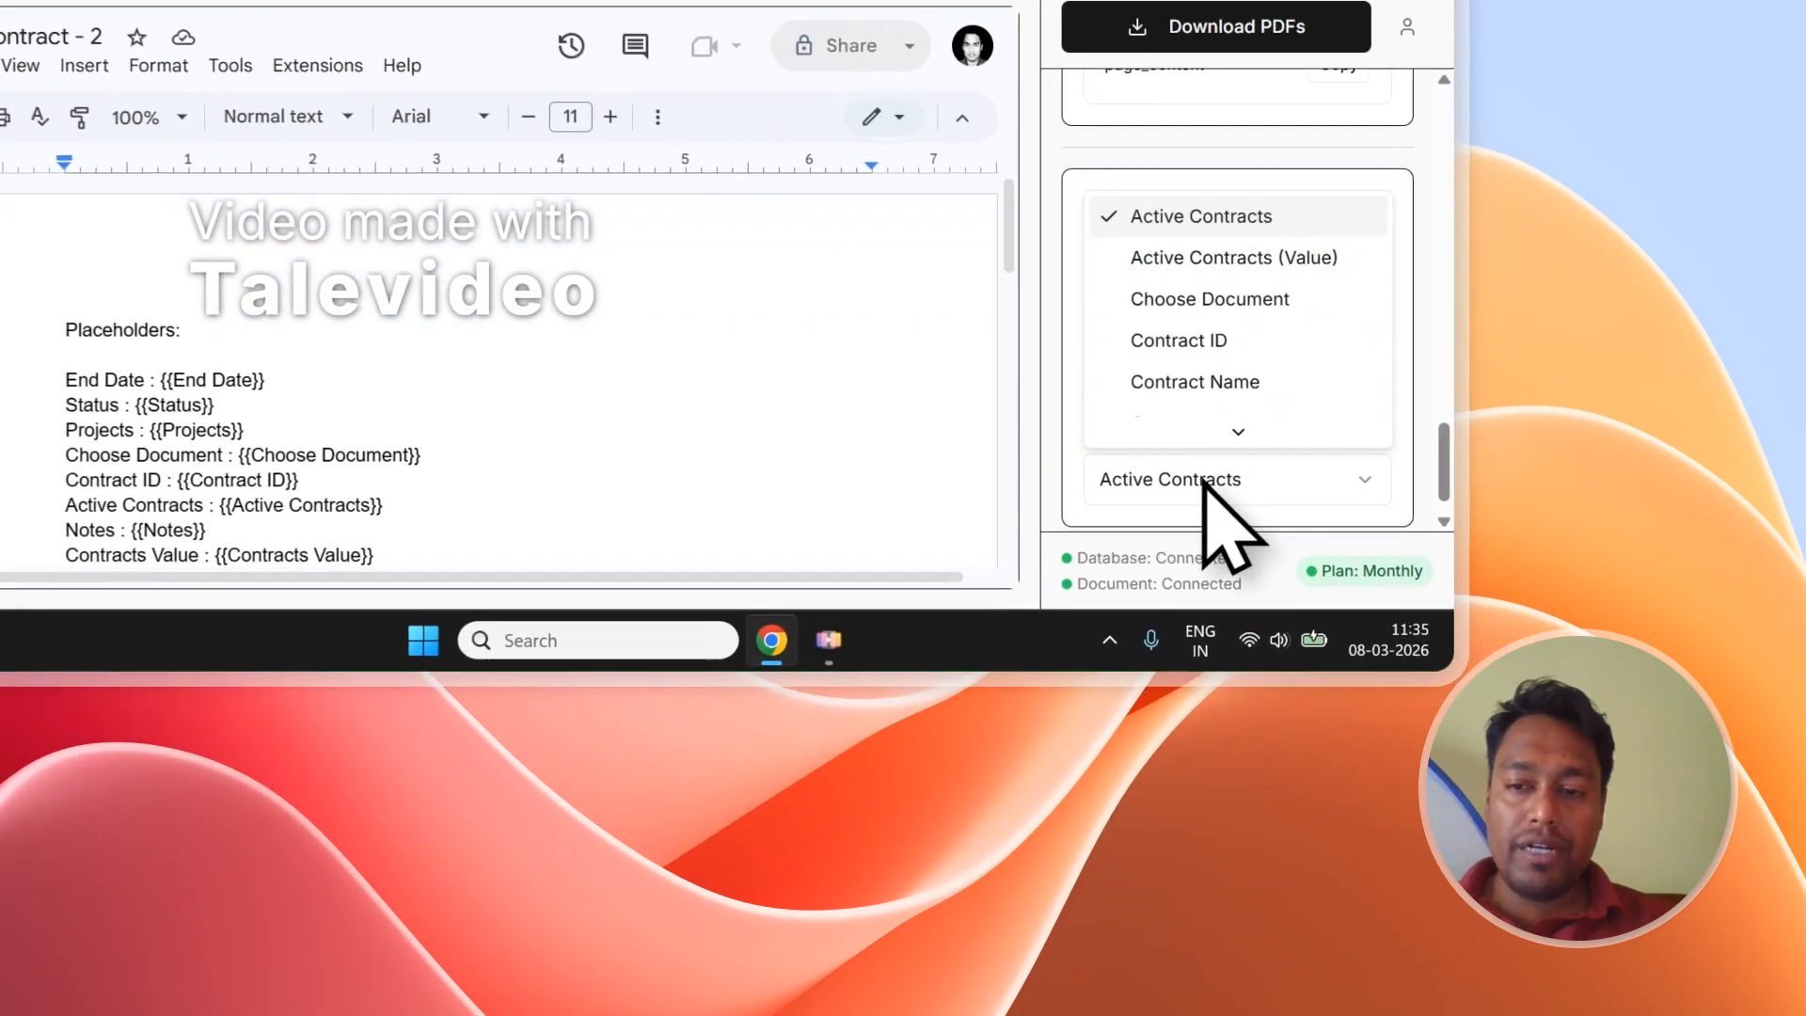
scroll(1411, 695, down, 2)
click(1213, 294)
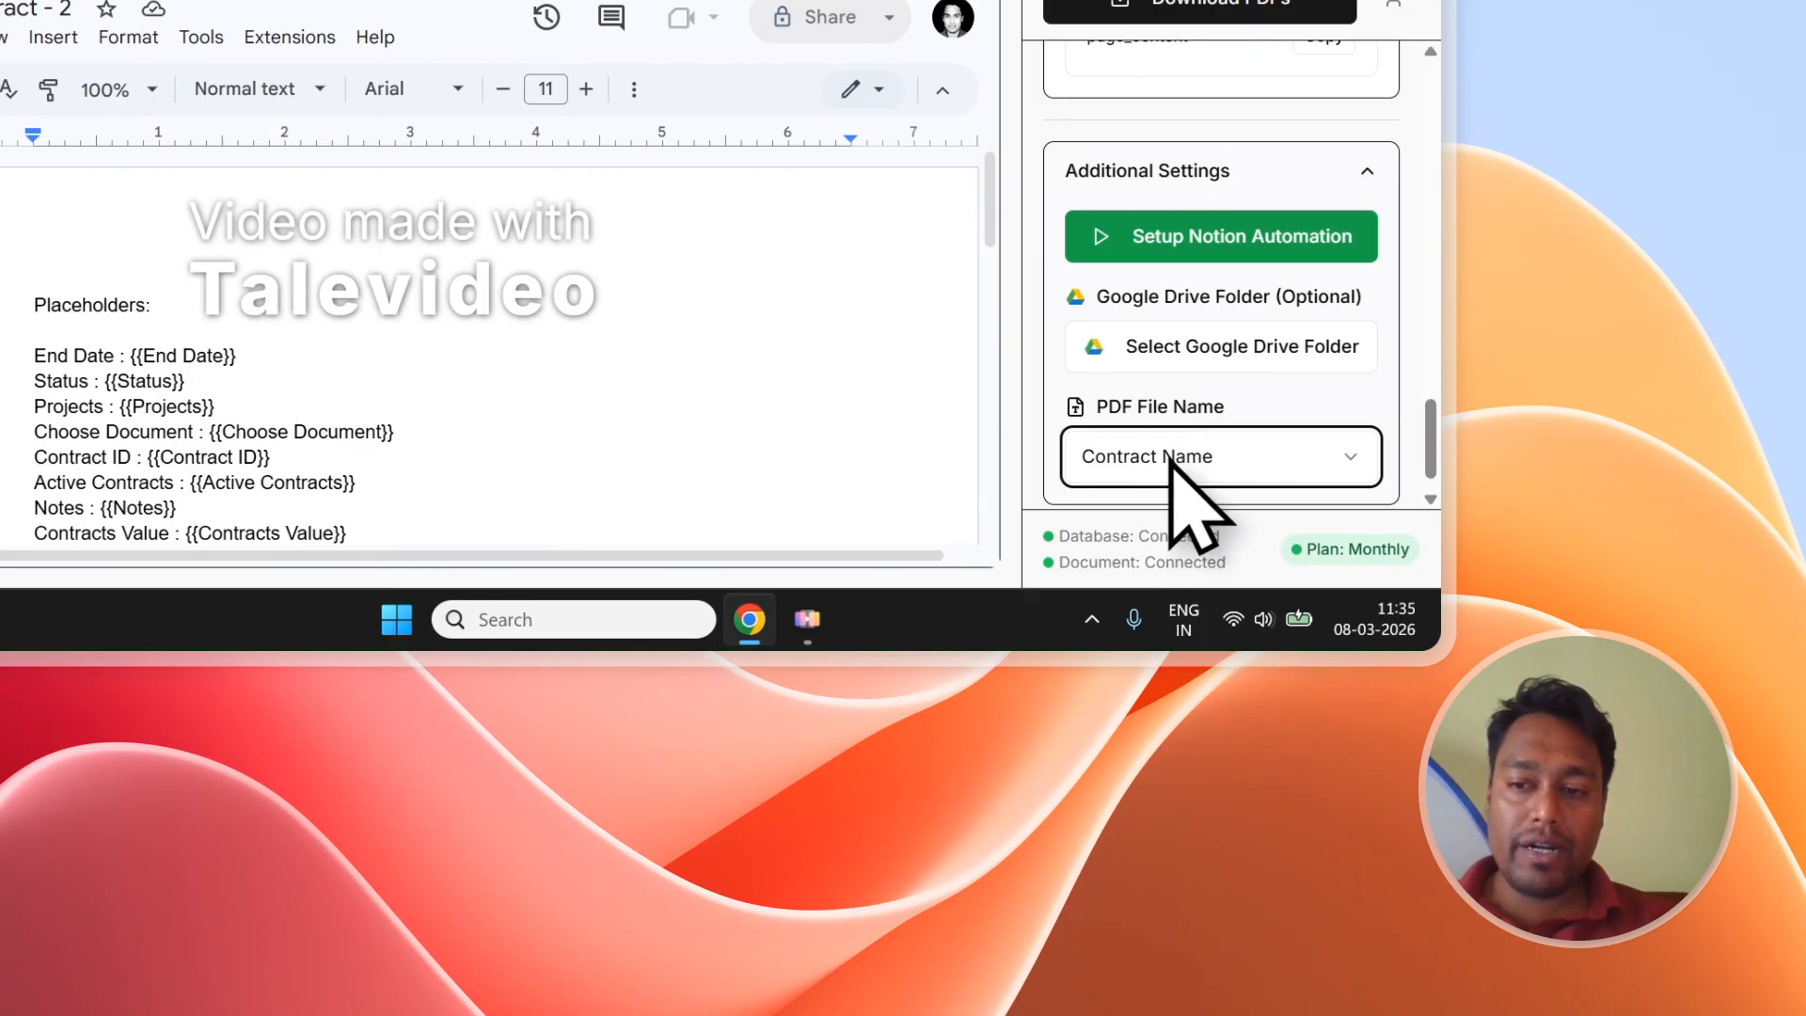
click(1132, 250)
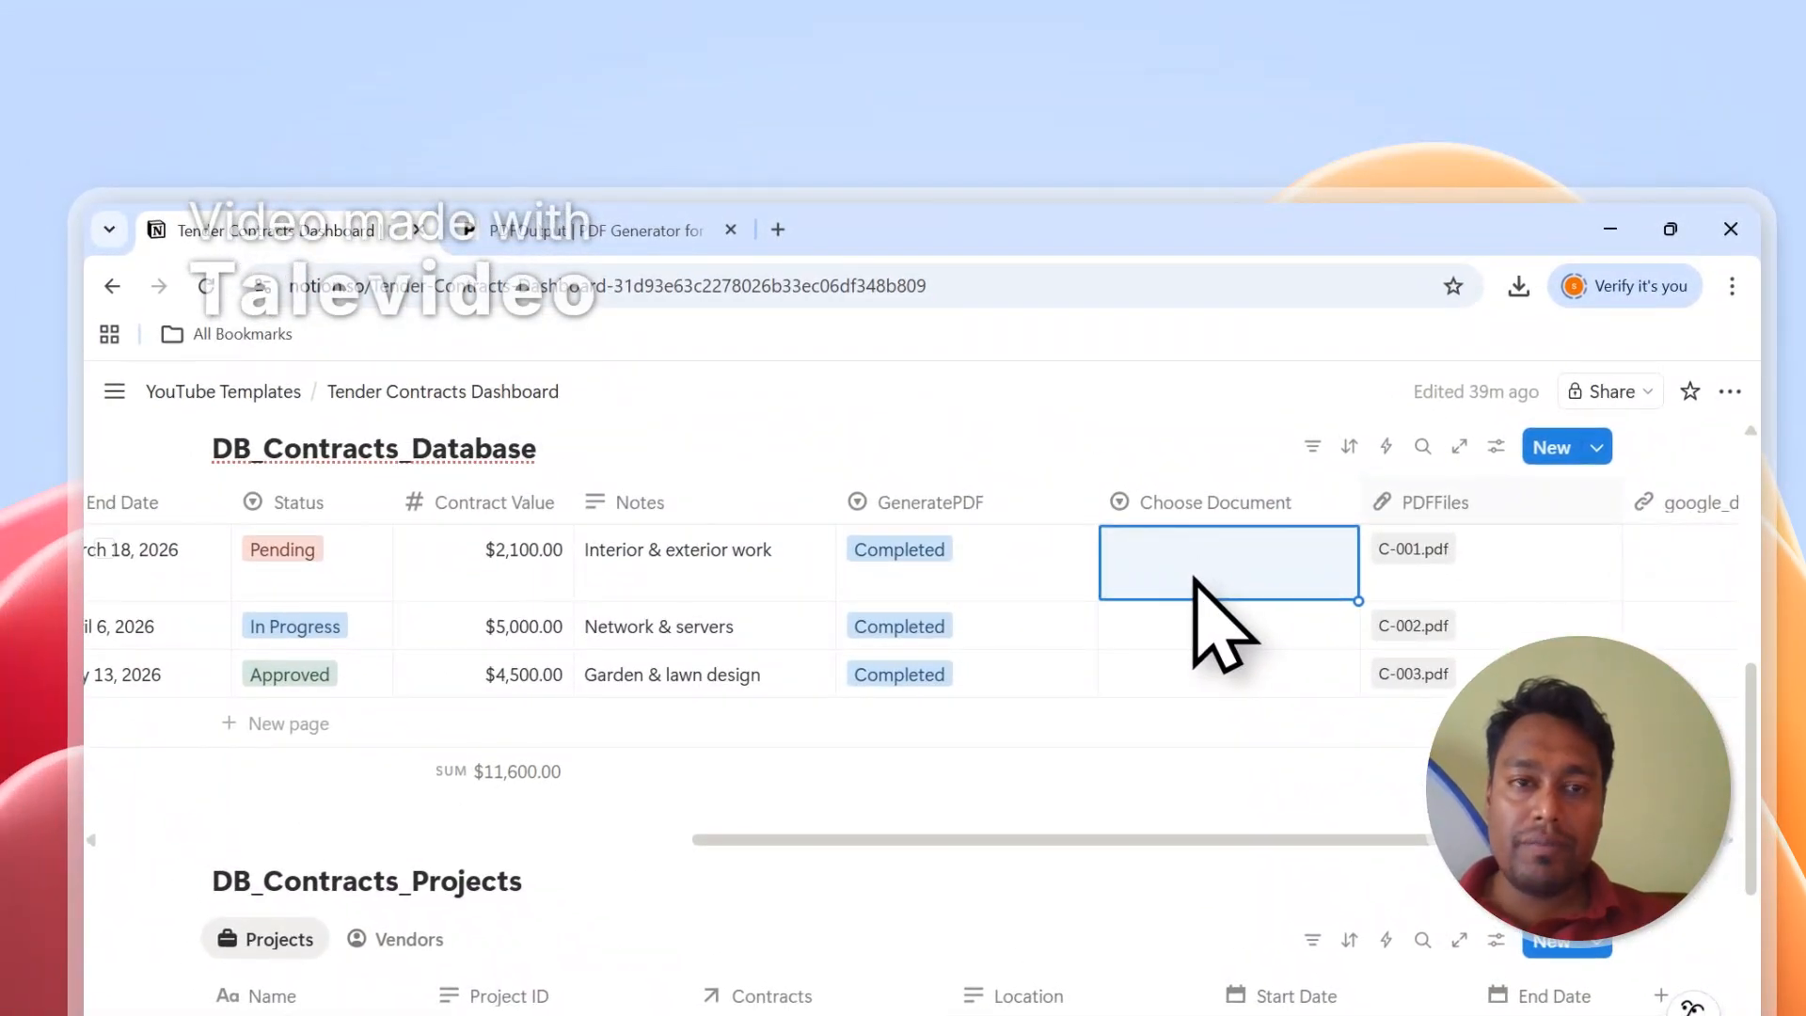
Choose Tender Document - 1, Tender Contract - 2 and Tender Document - 1 for the three contracts.
click(463, 225)
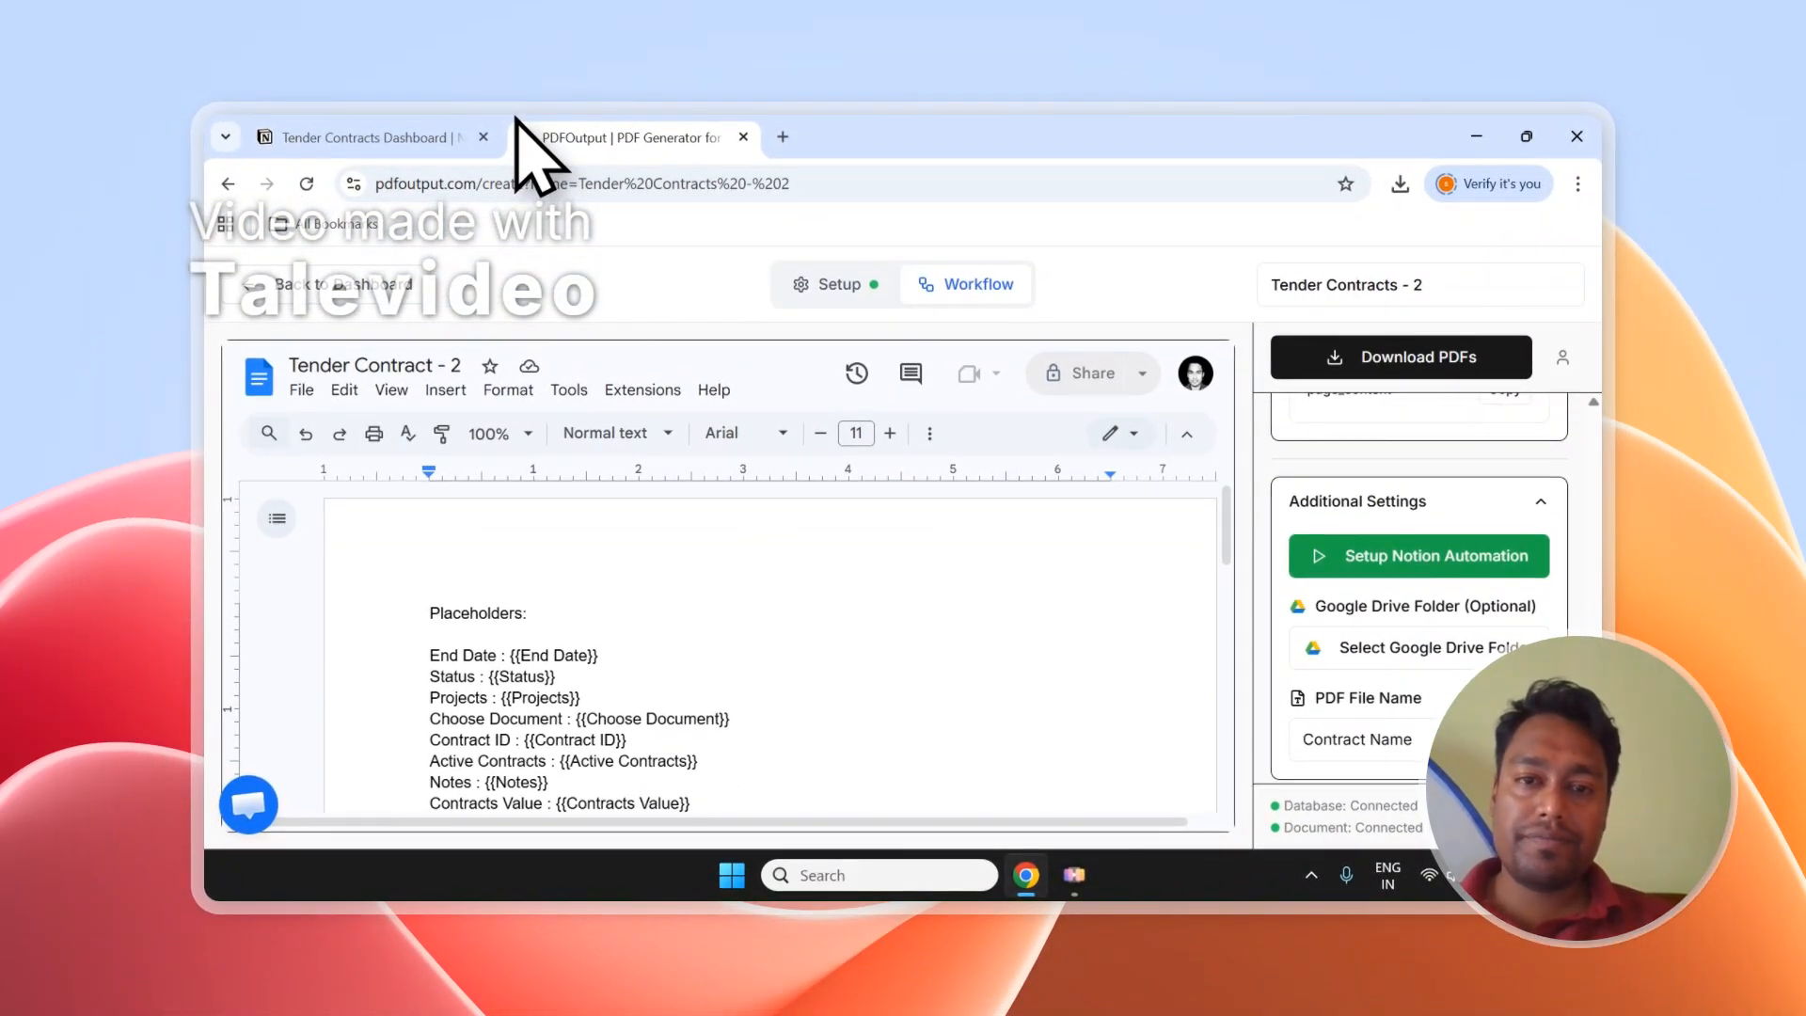
click(447, 137)
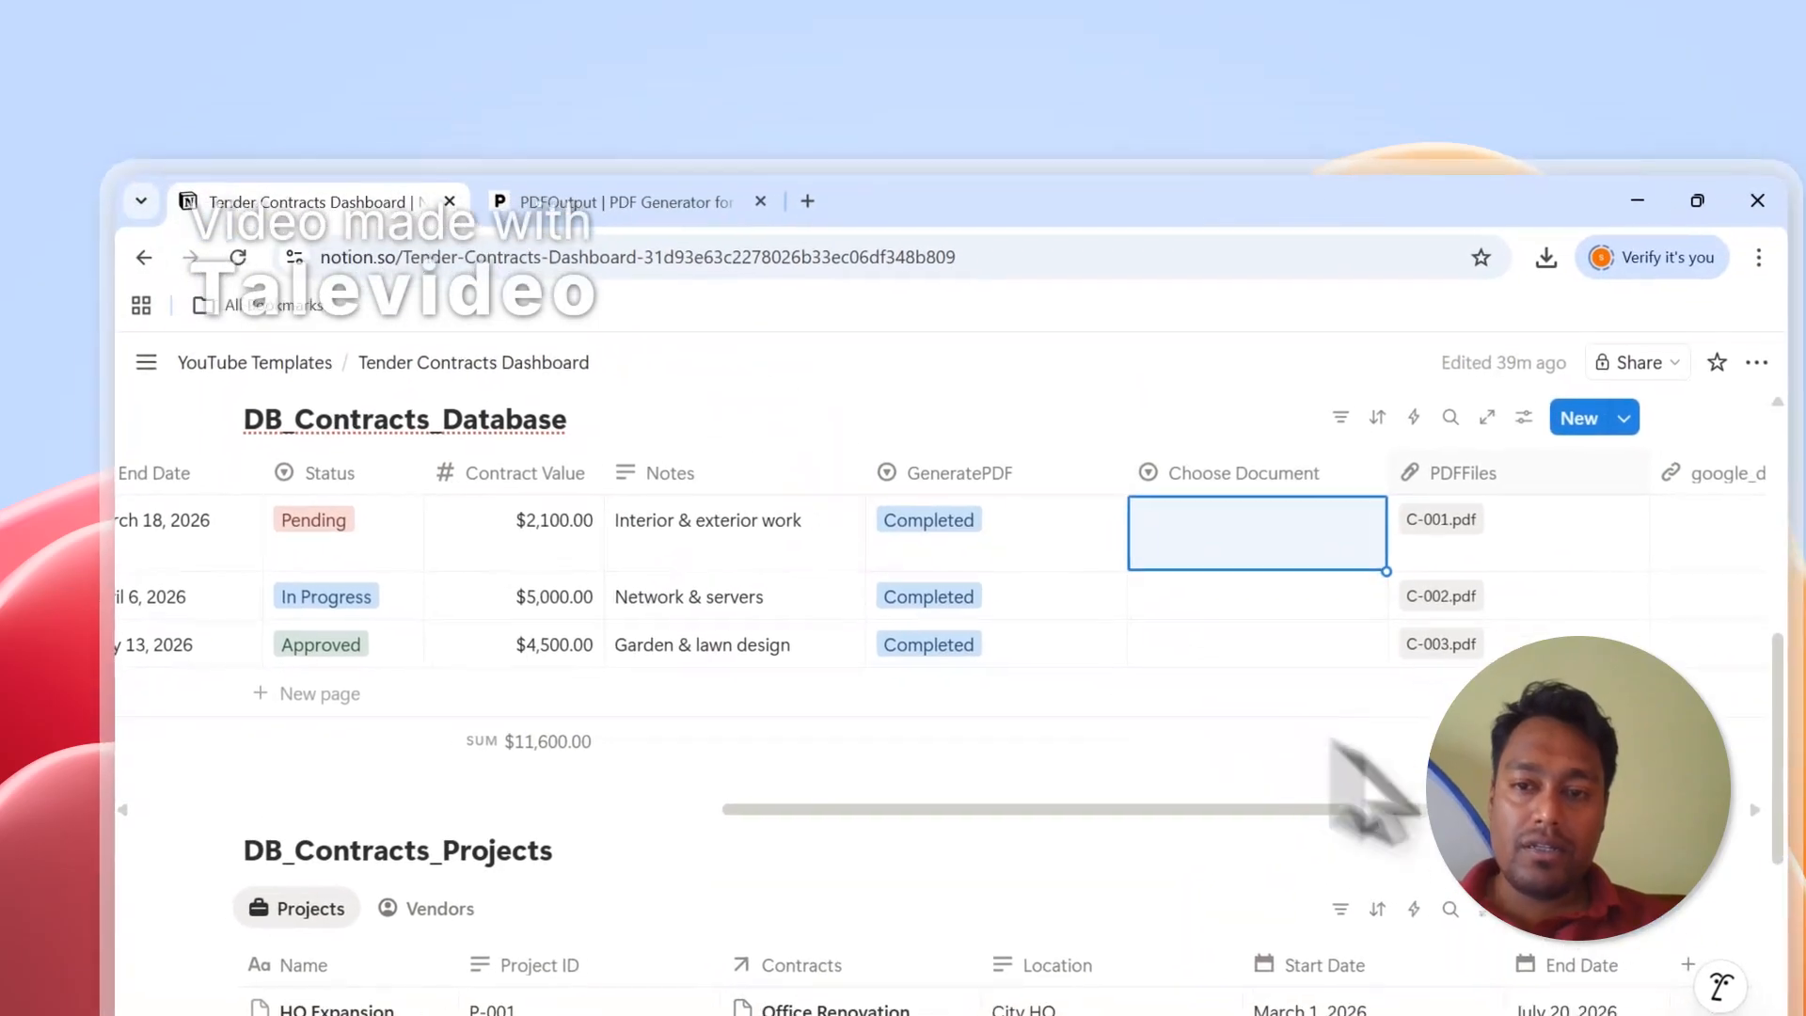
click(1146, 408)
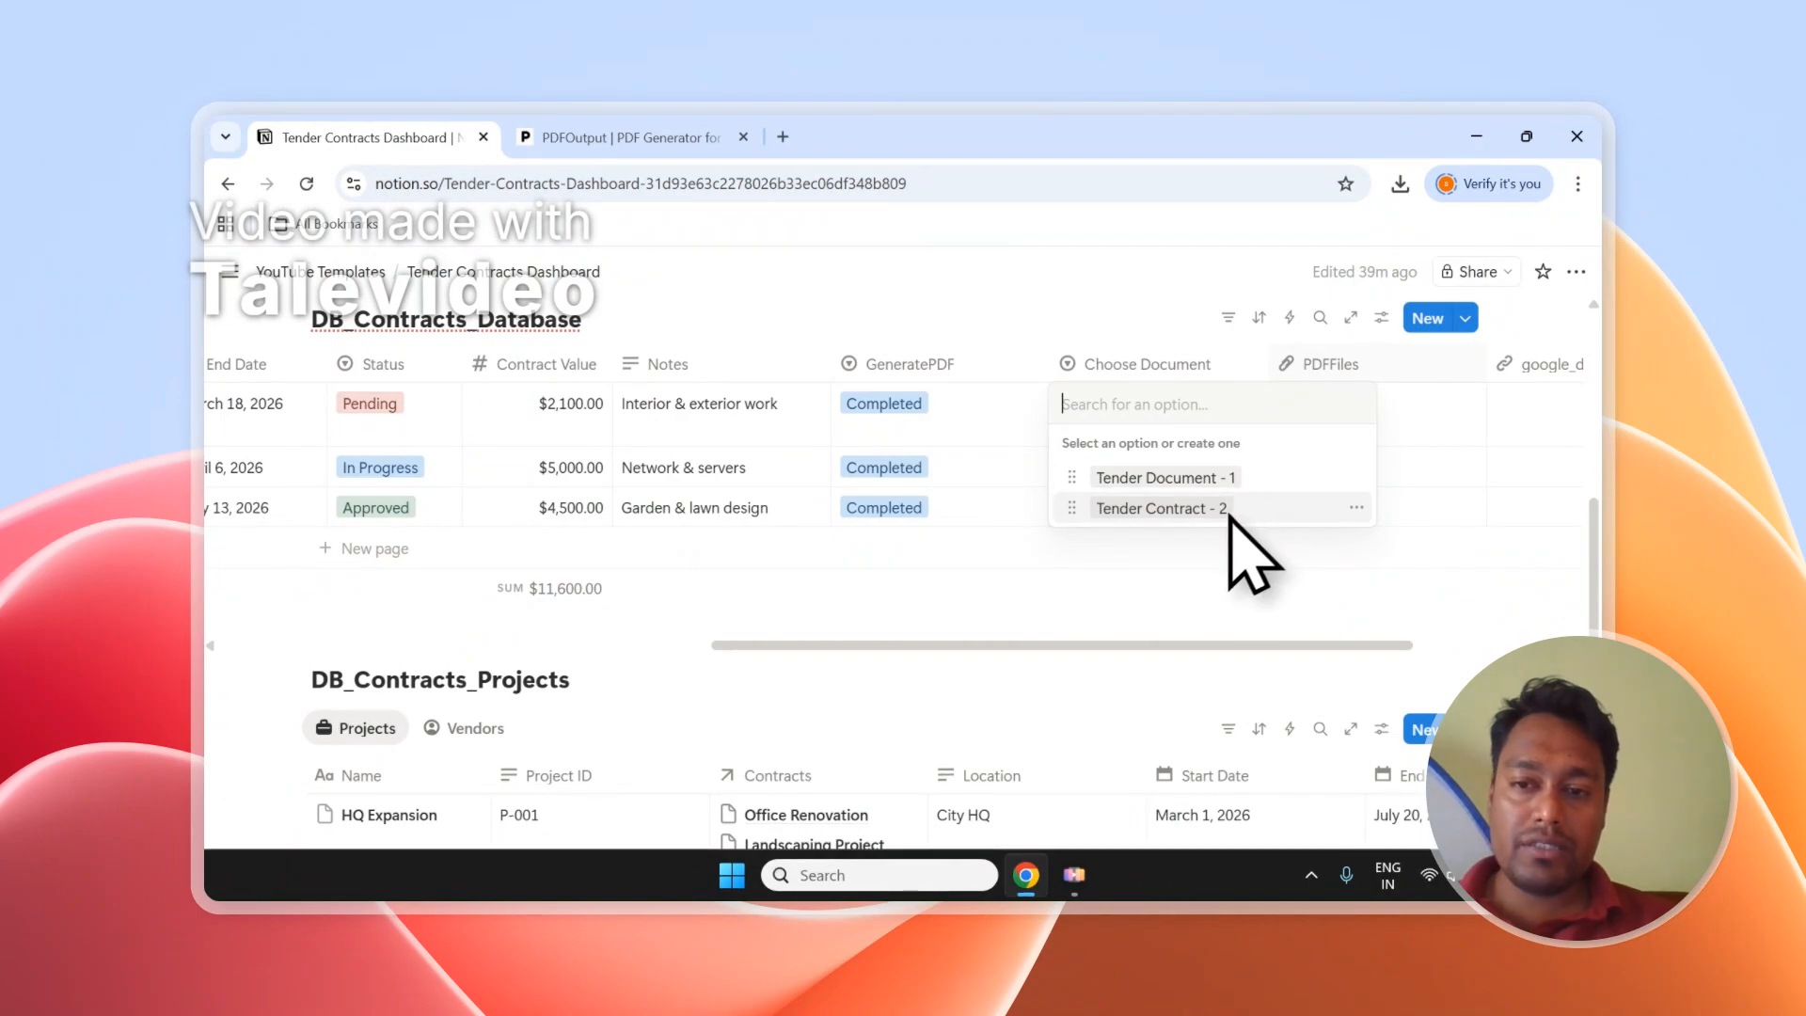
click(1157, 478)
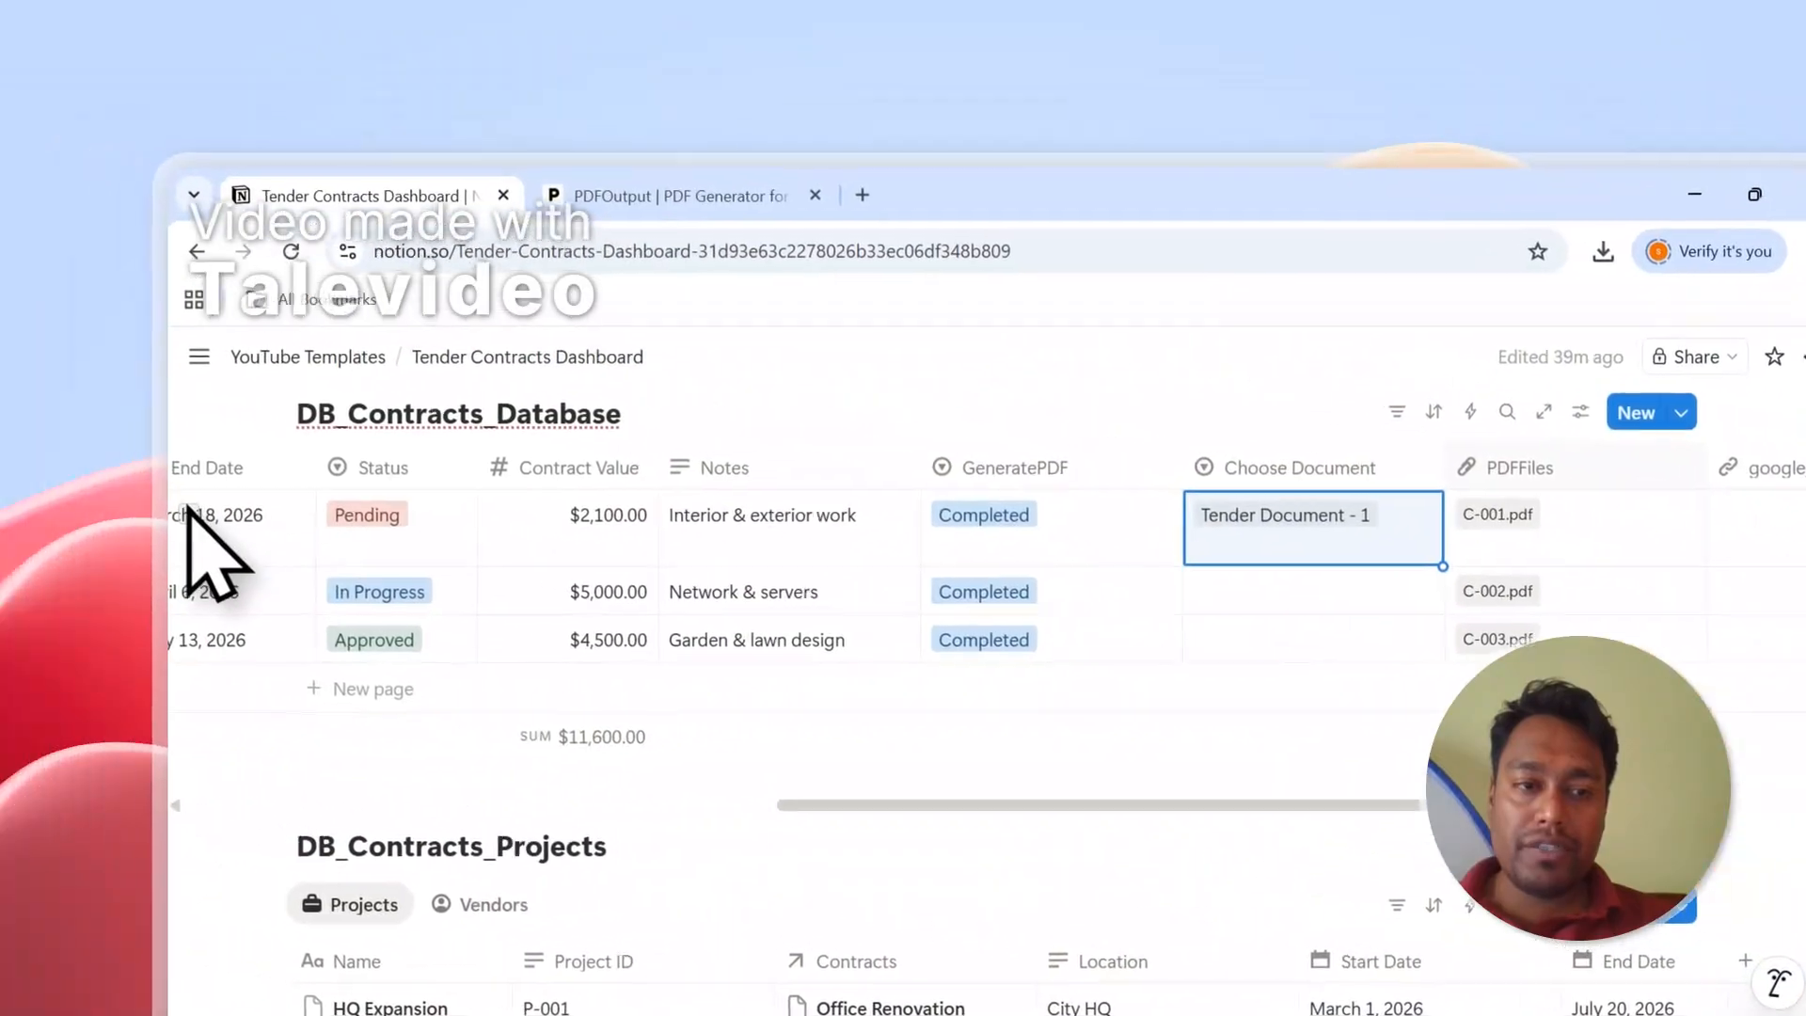
click(188, 515)
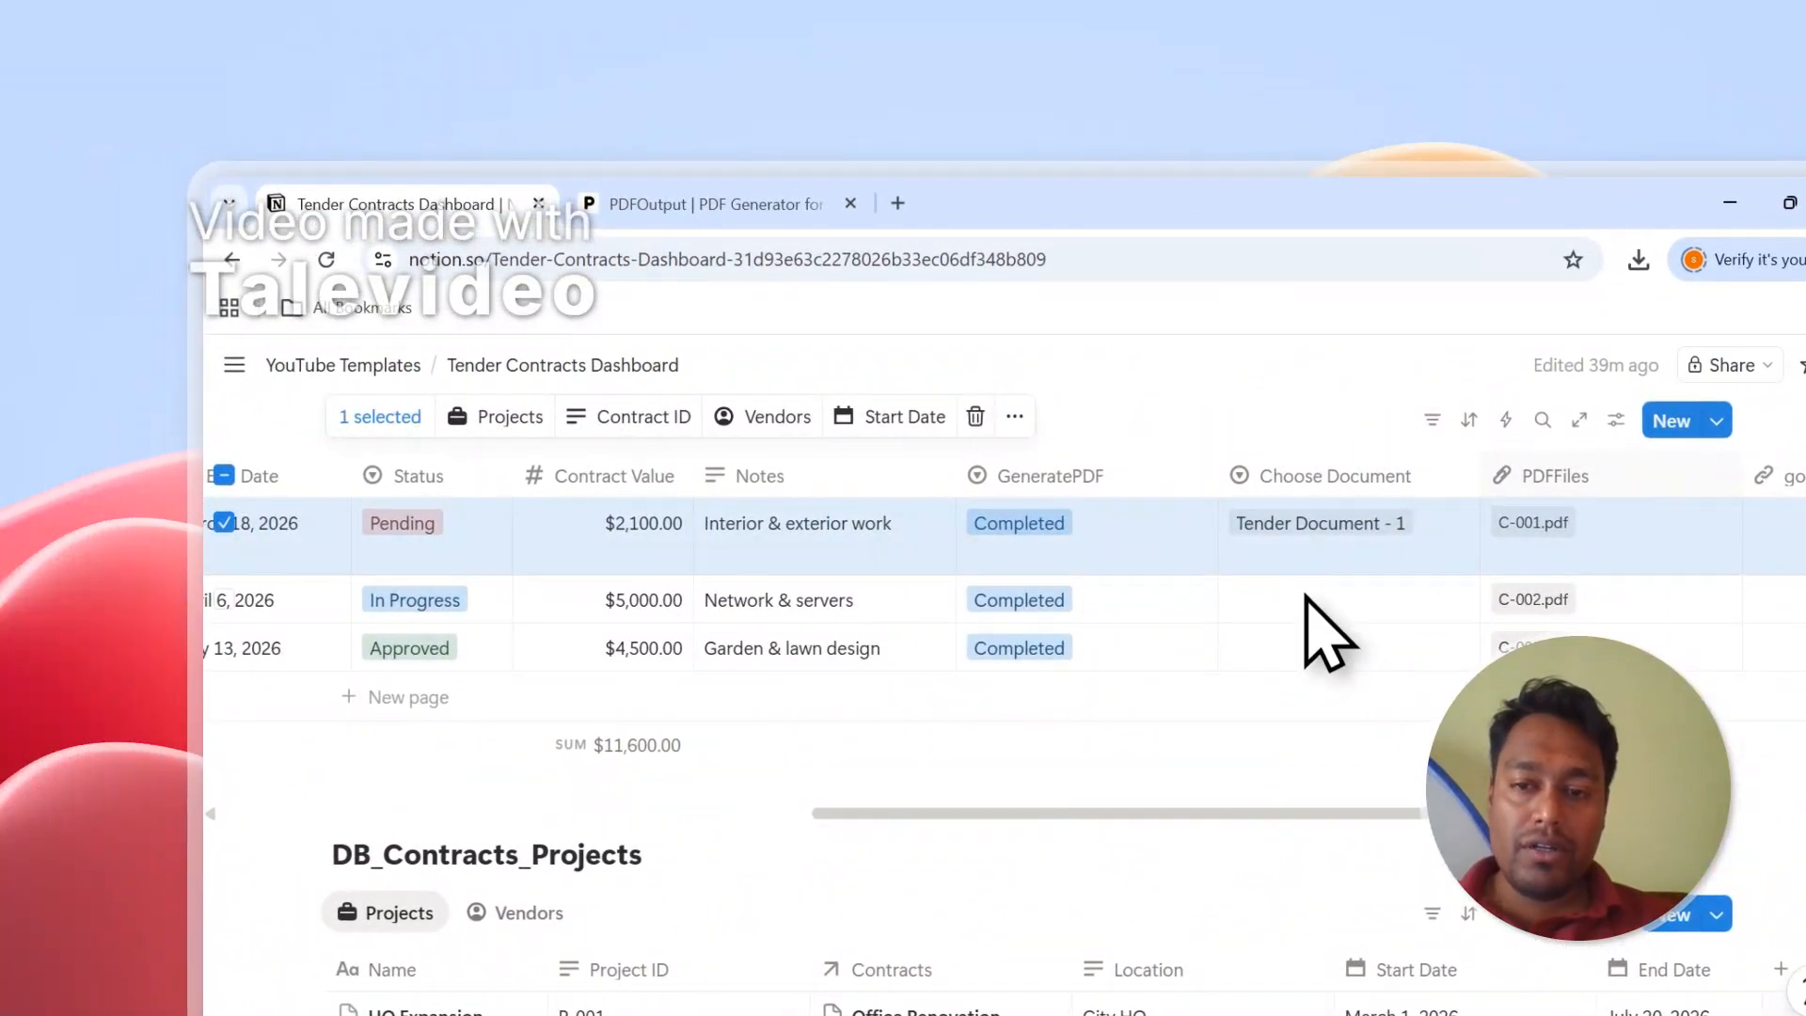
click(1308, 600)
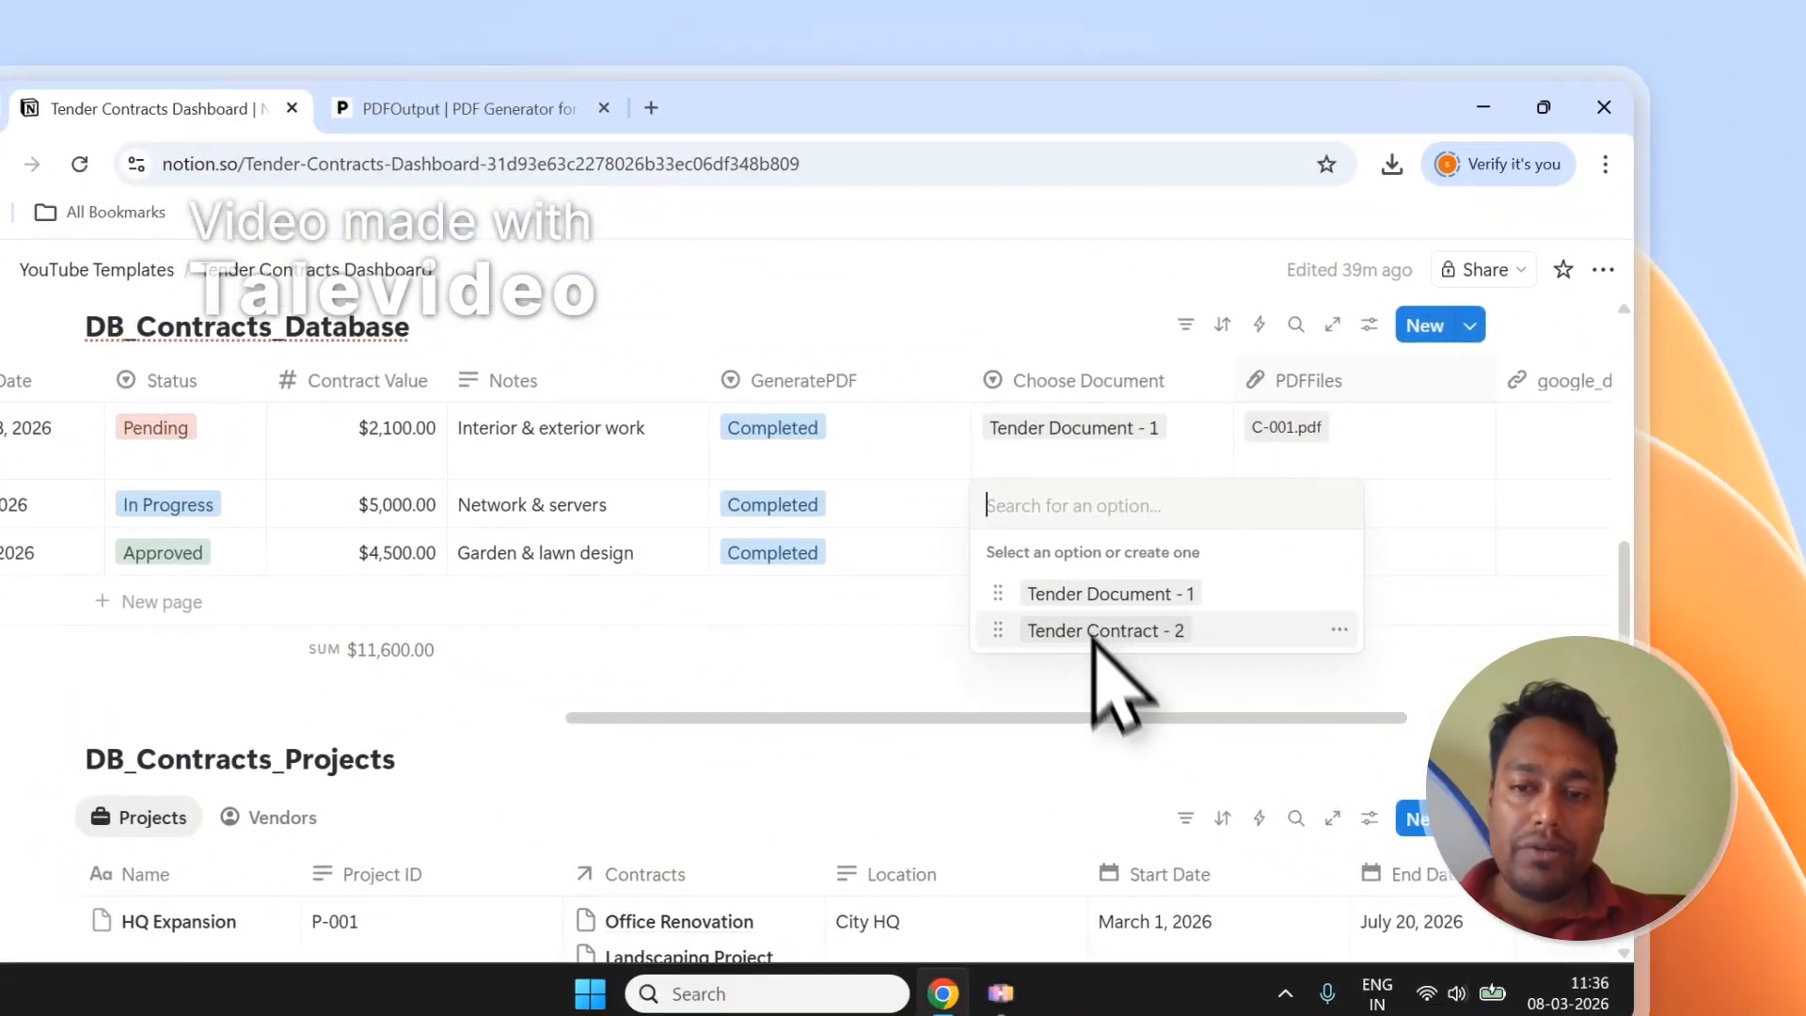
click(1356, 728)
click(900, 482)
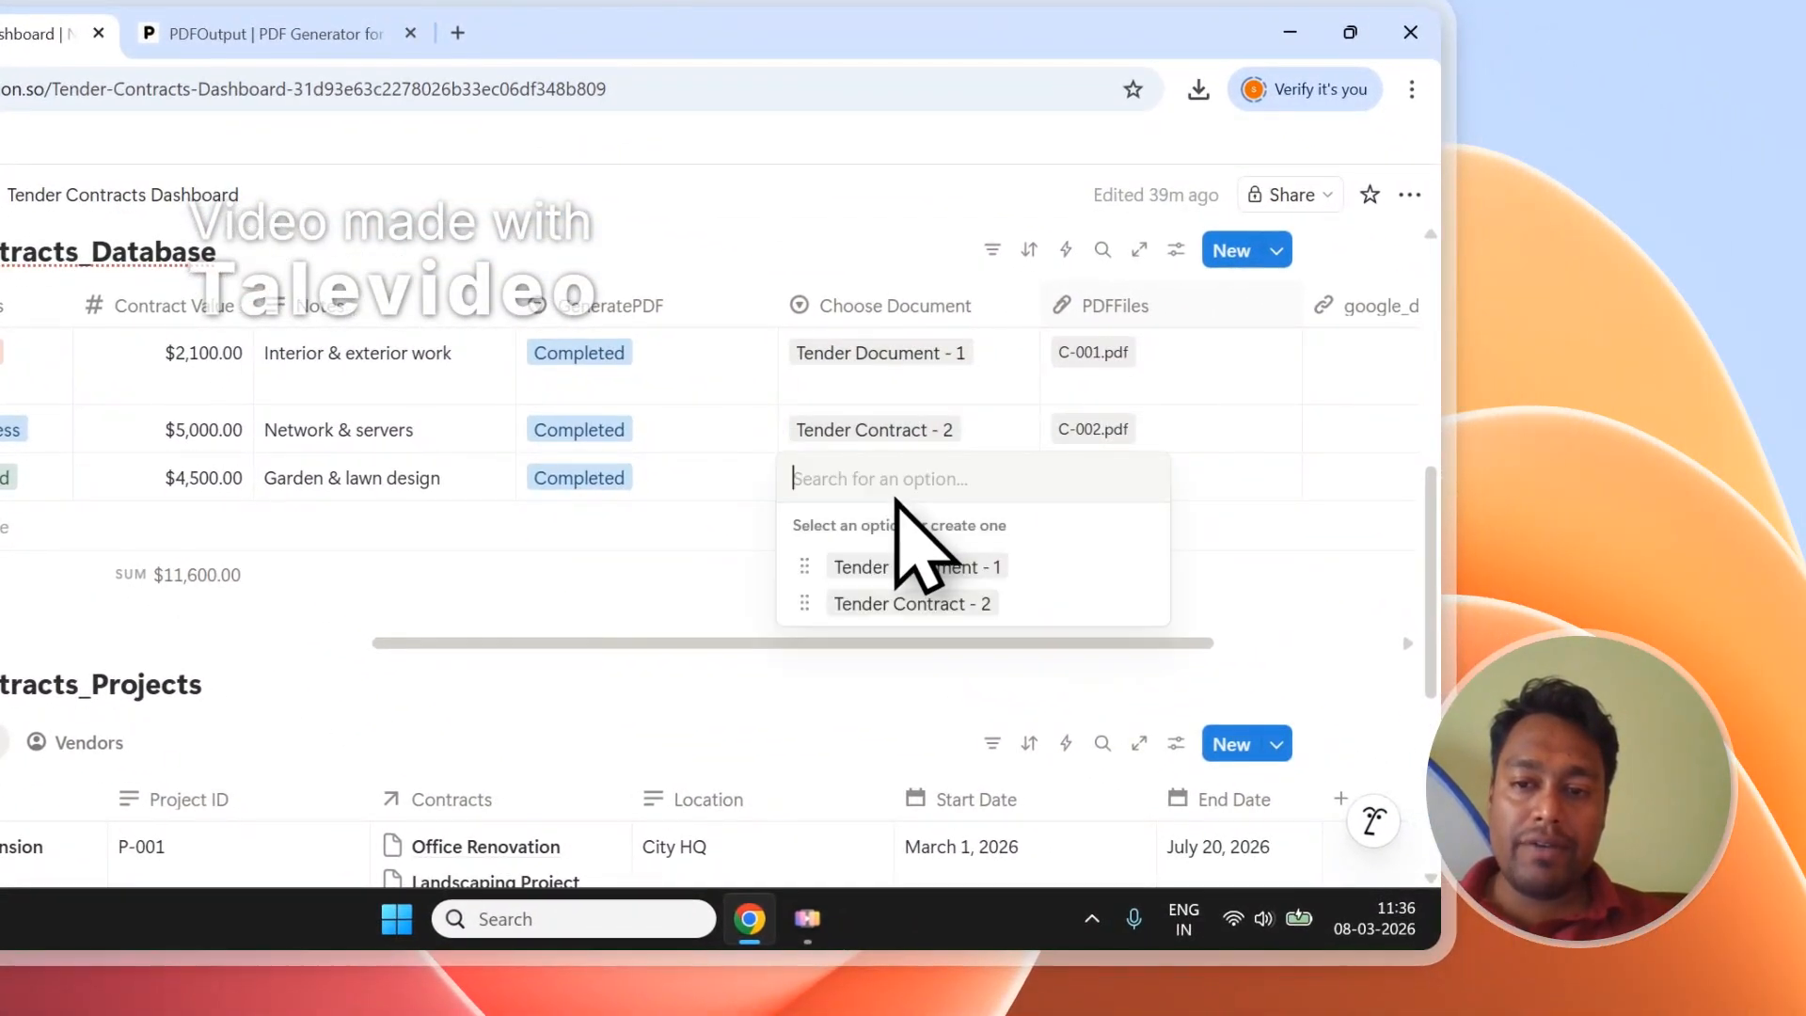
click(944, 568)
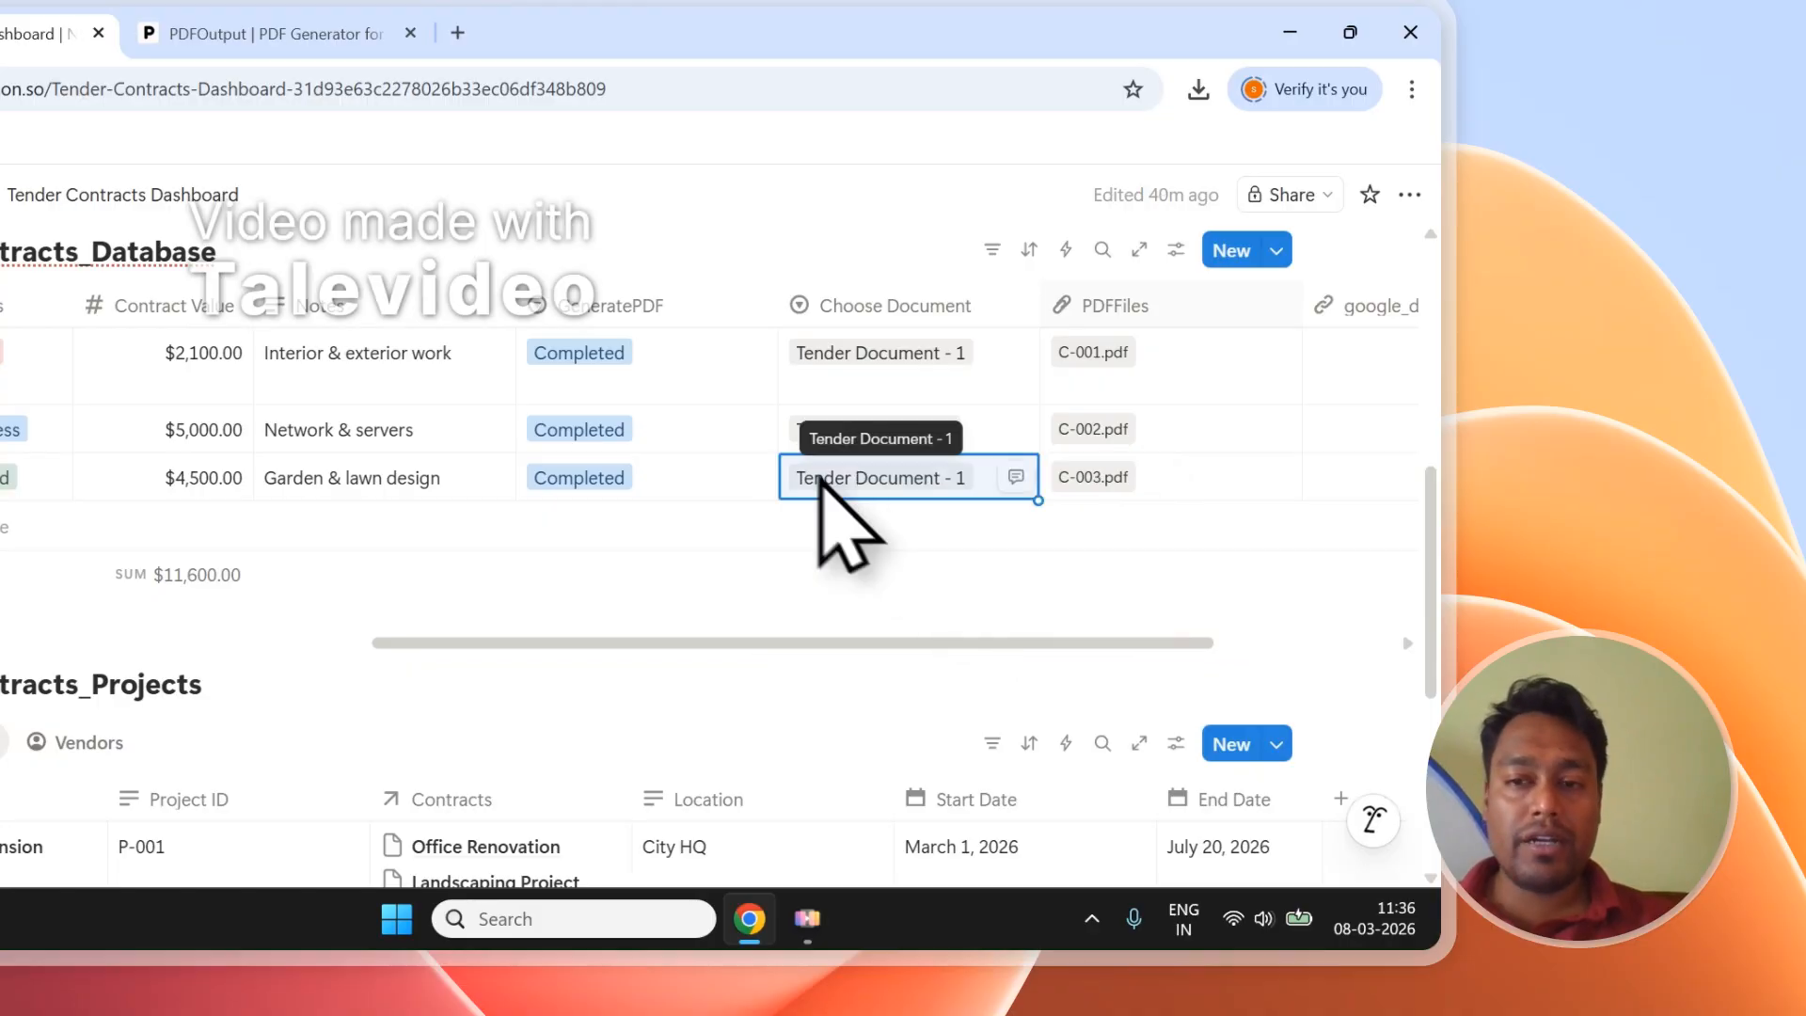
Clear the old PDF files from all three rows' PDFFiles cells.
key(Right)
key(Up)
key(Up)
key(Delete)
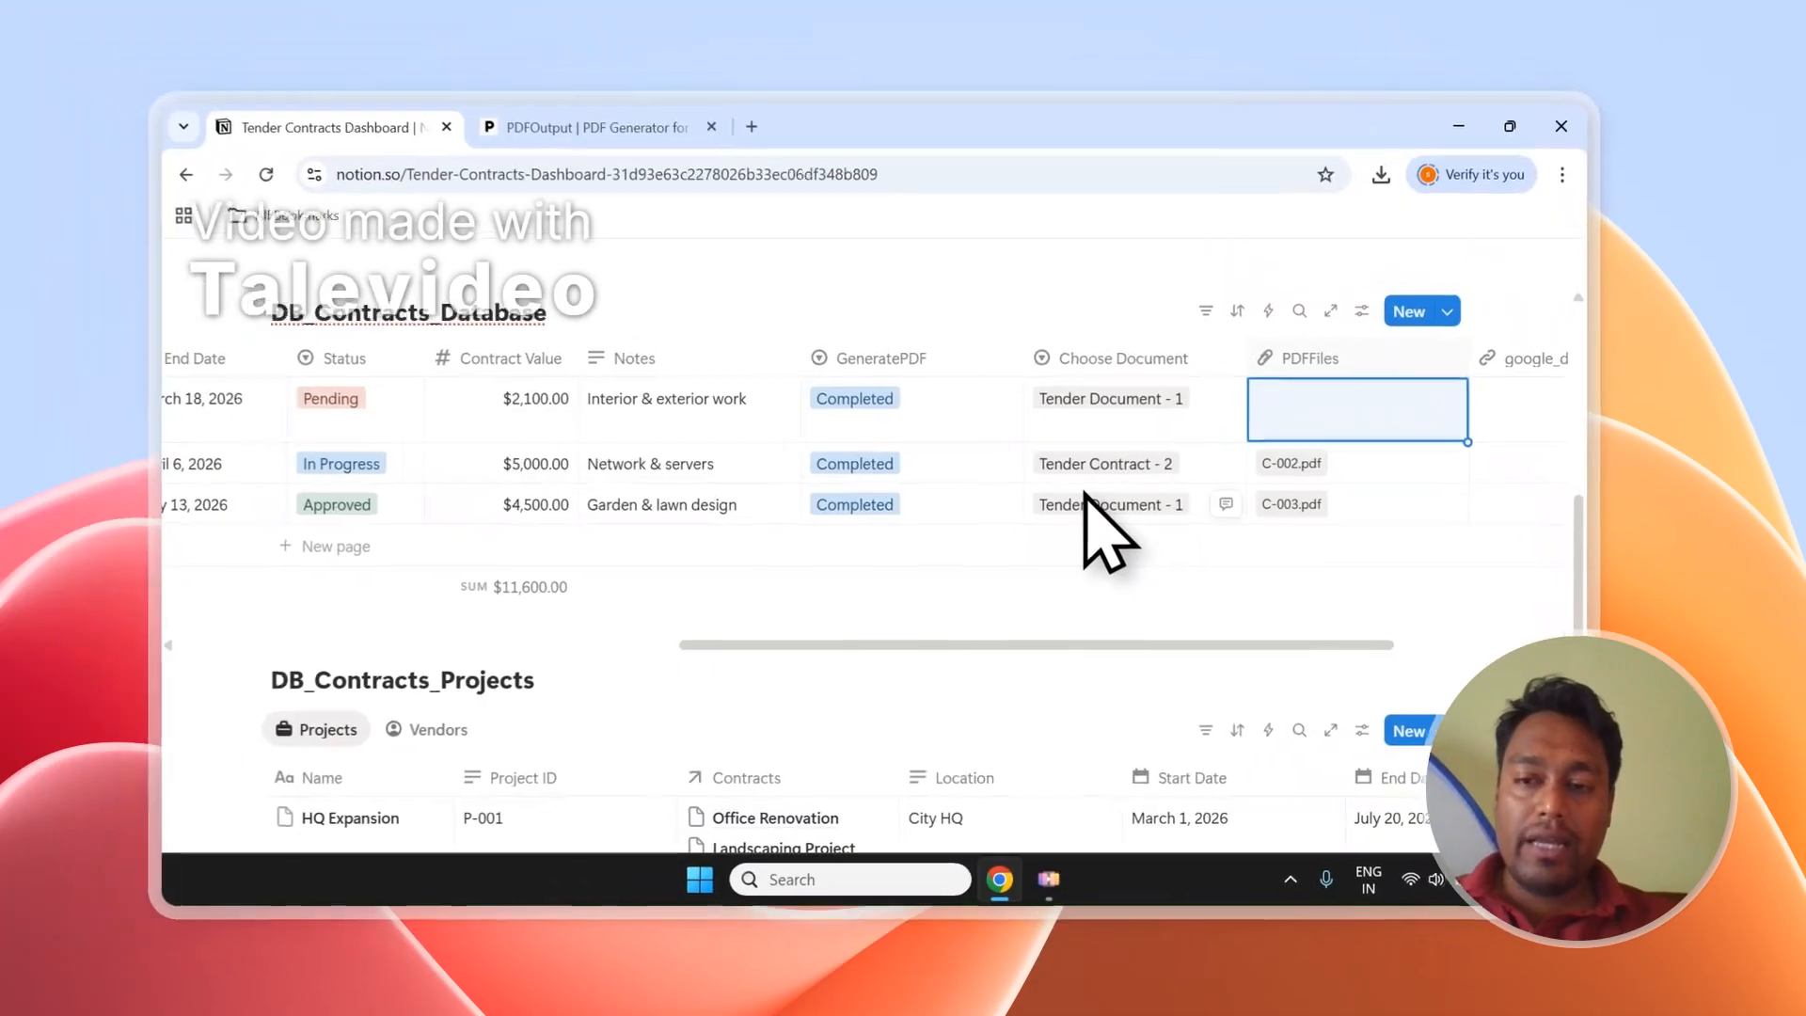
key(Down)
key(Delete)
key(Down)
key(Delete)
Set GeneratePDF to Ready to Generate for the contract rows.
key(Up)
key(Up)
key(Left)
key(Left)
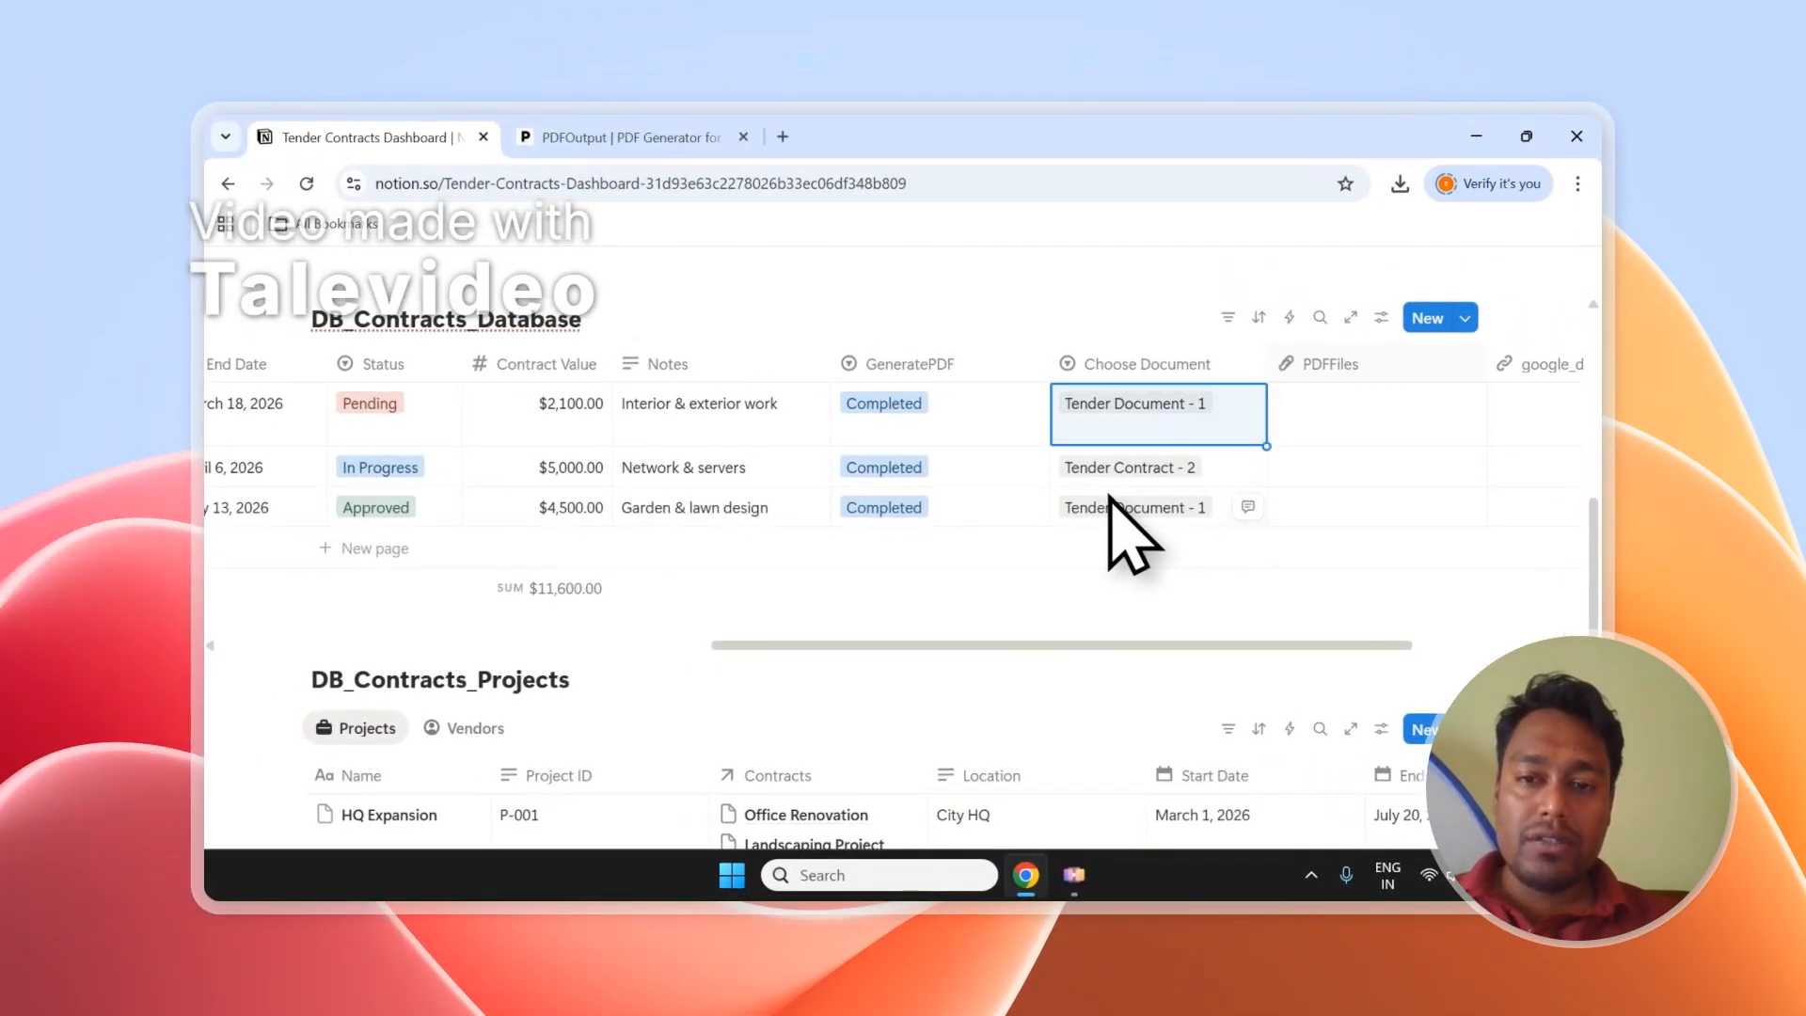
key(Return)
key(Down)
key(Return)
key(Up)
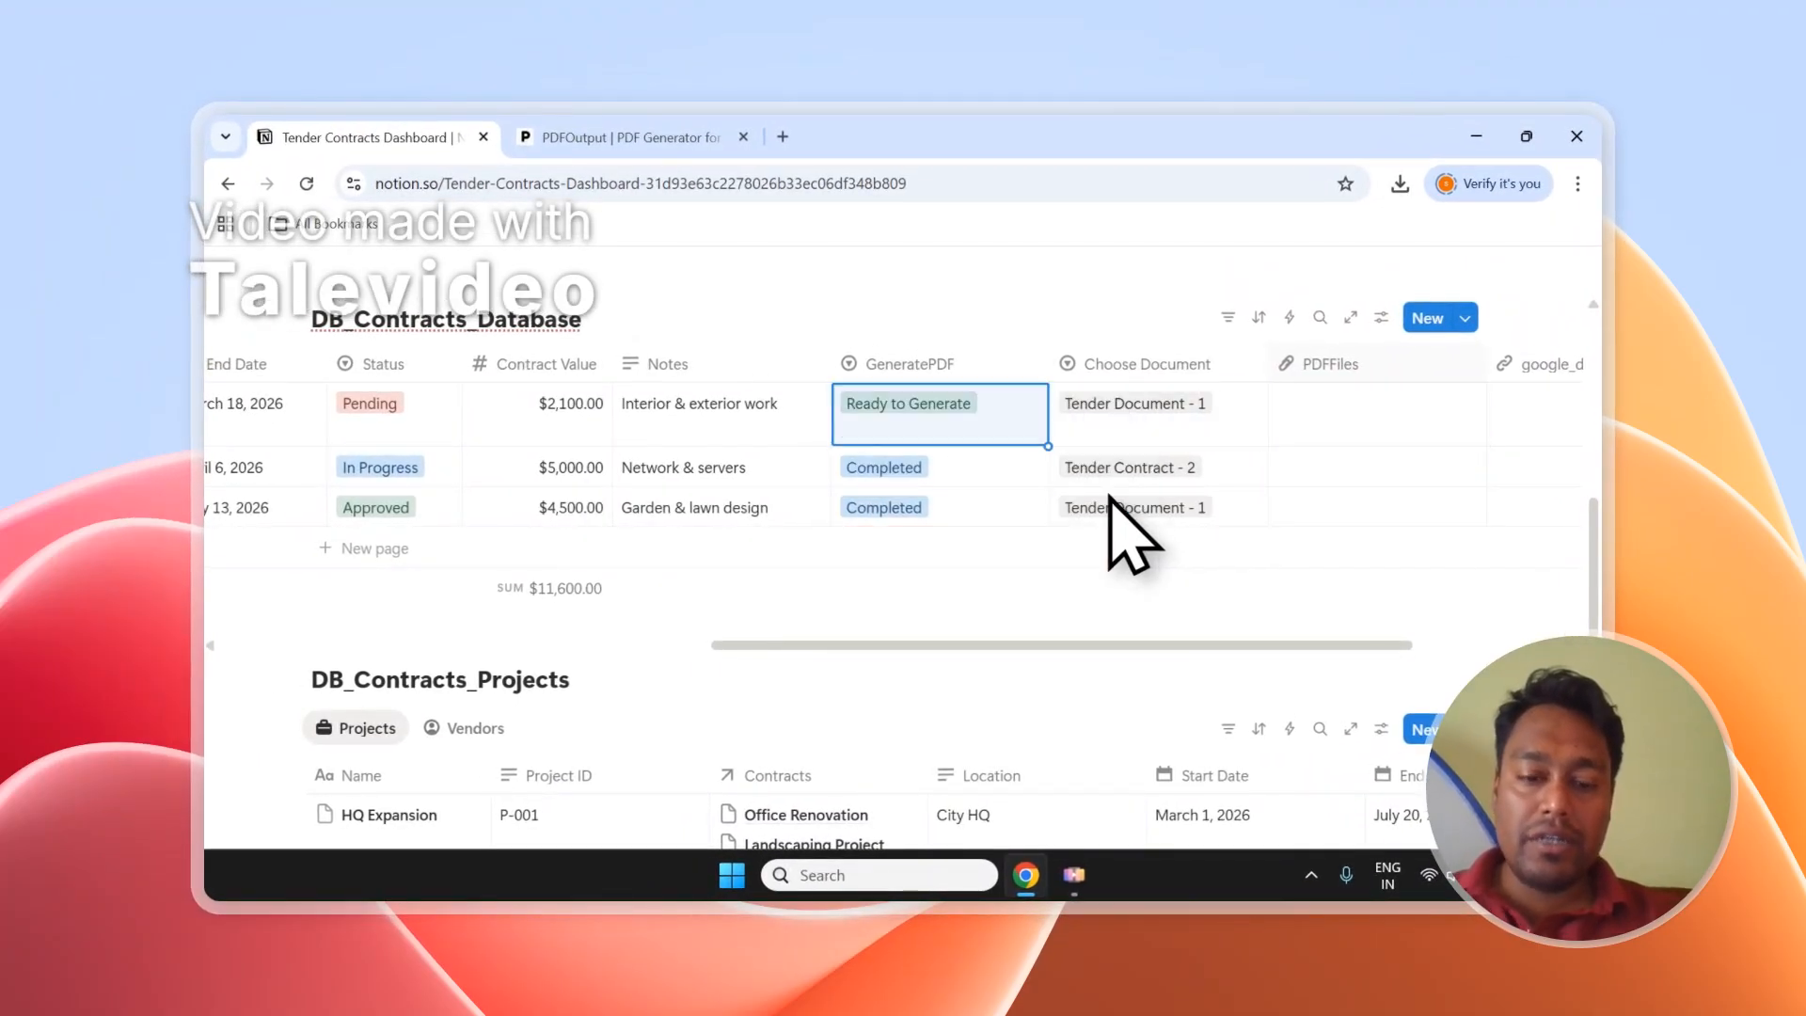
key(Down)
text(Ready to Generate)
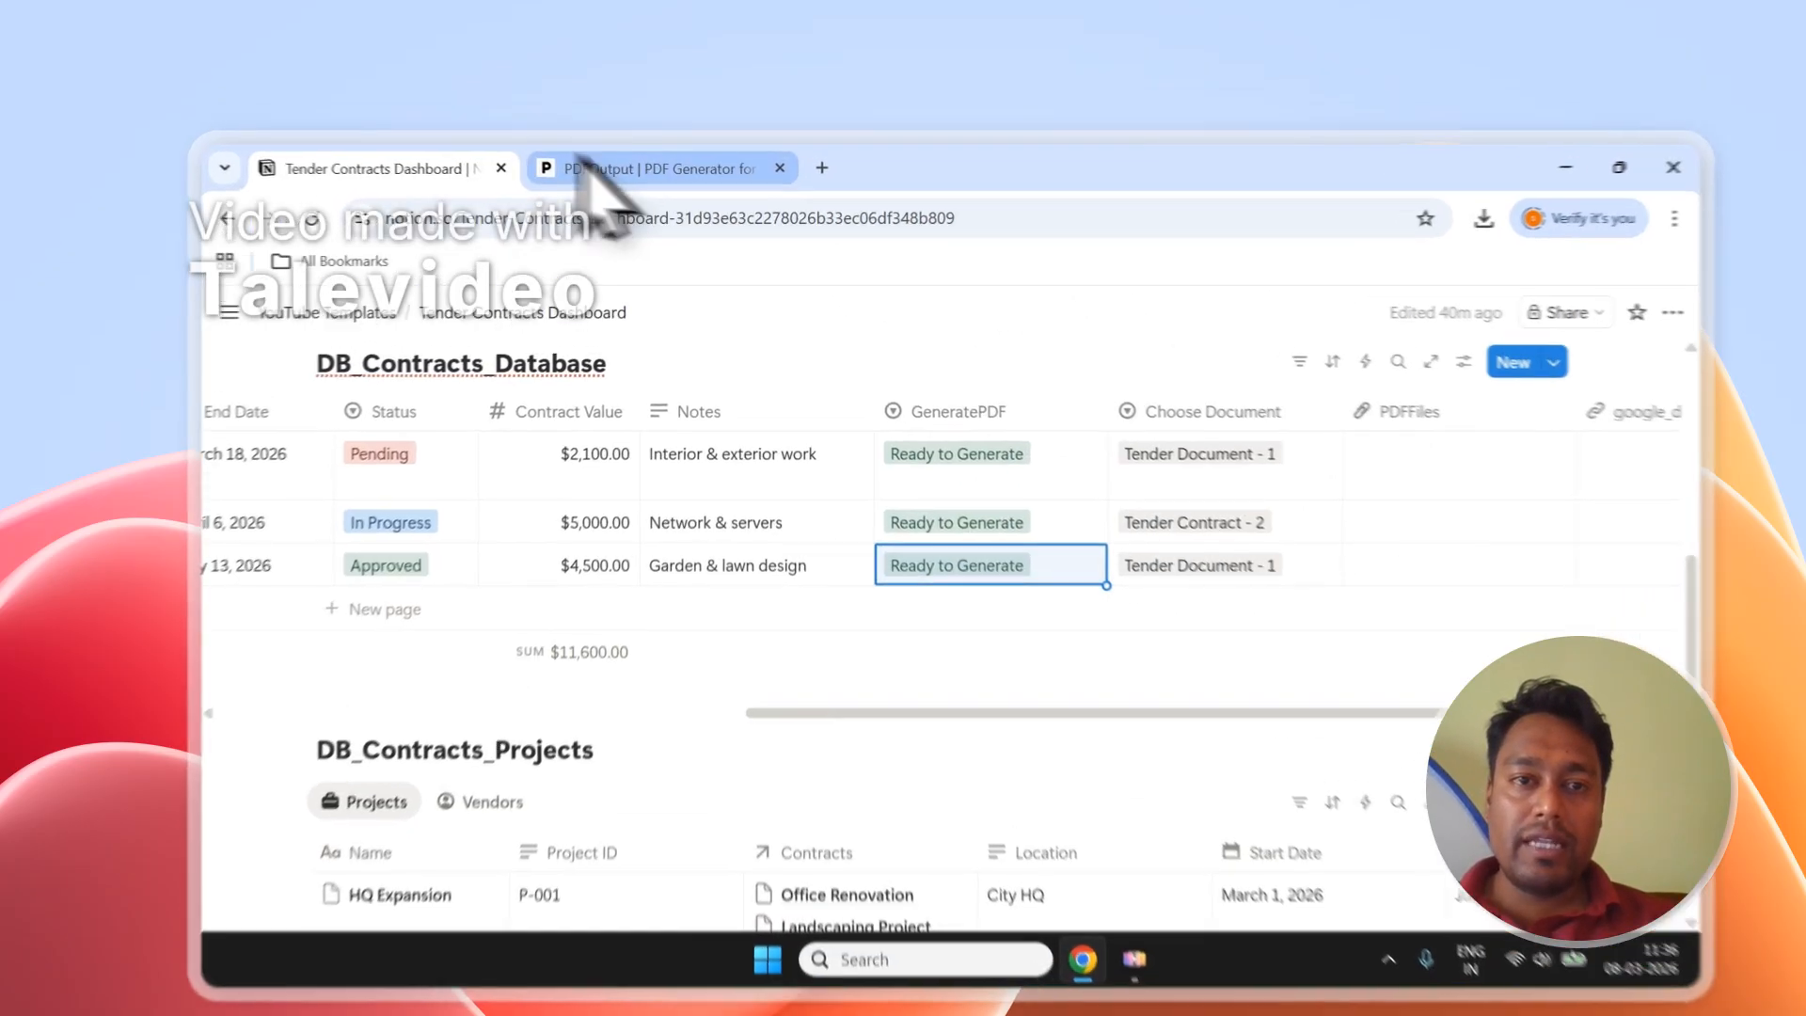
click(602, 138)
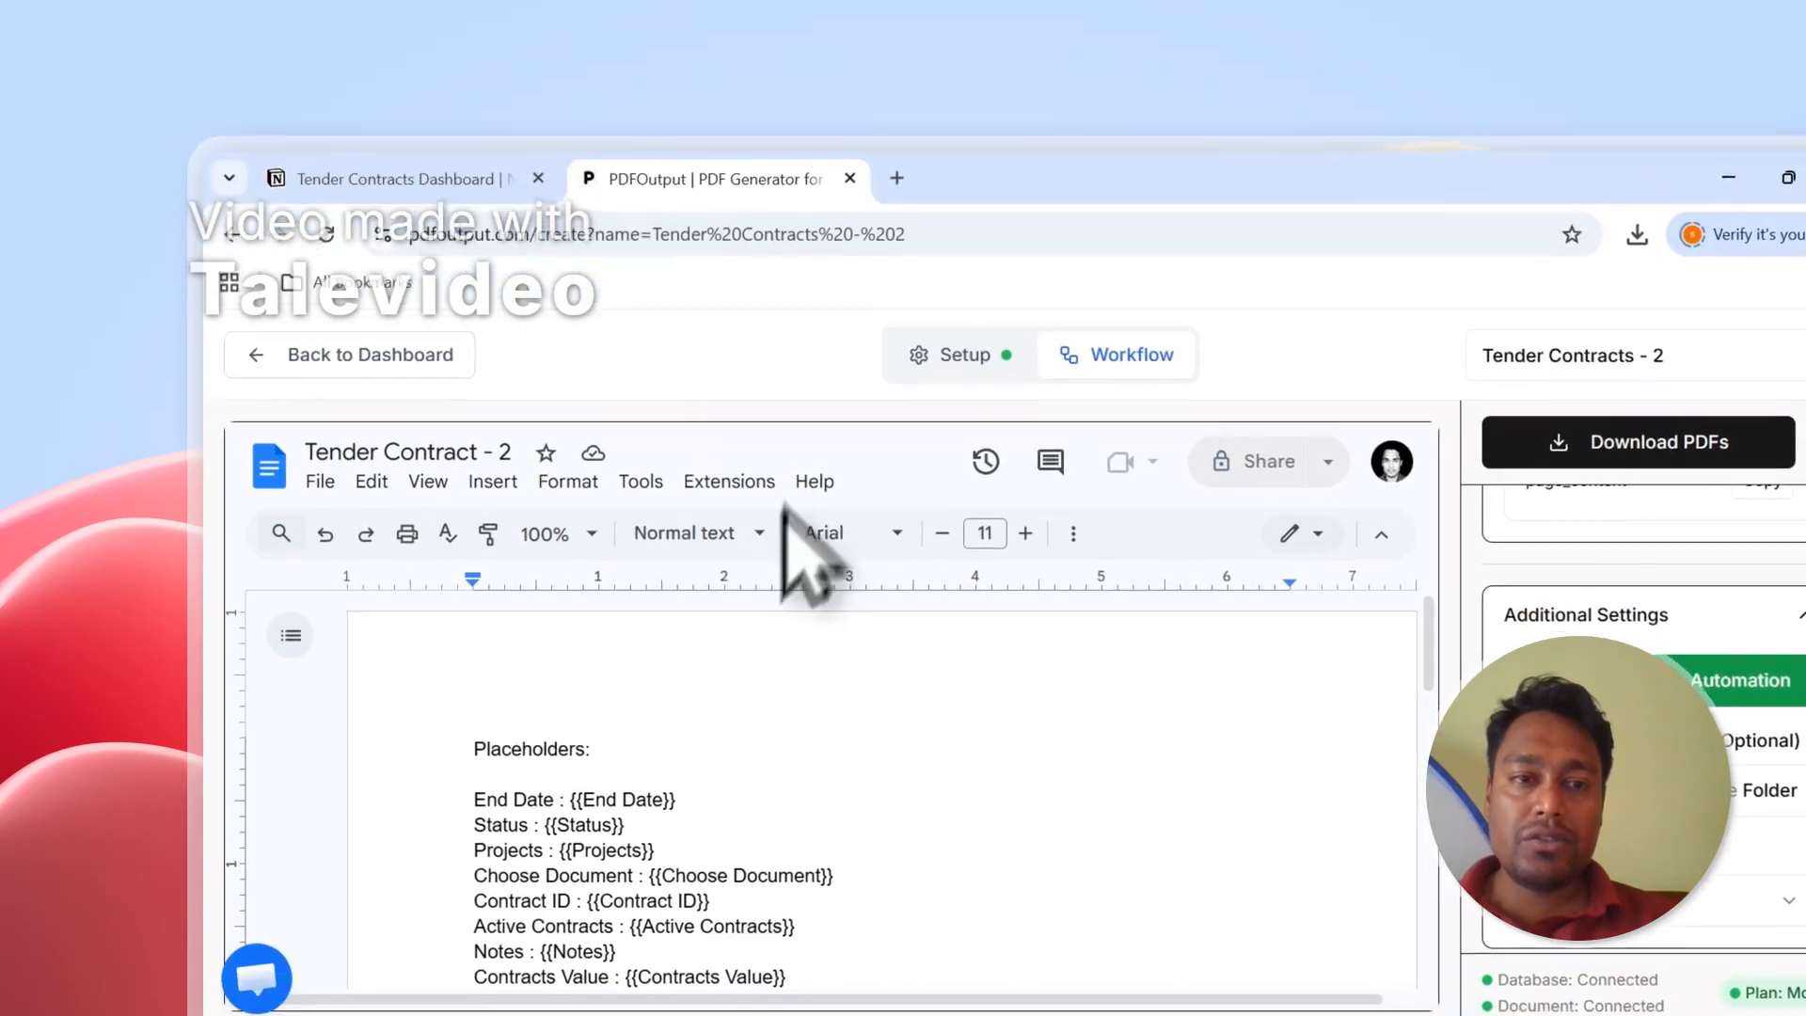
click(350, 320)
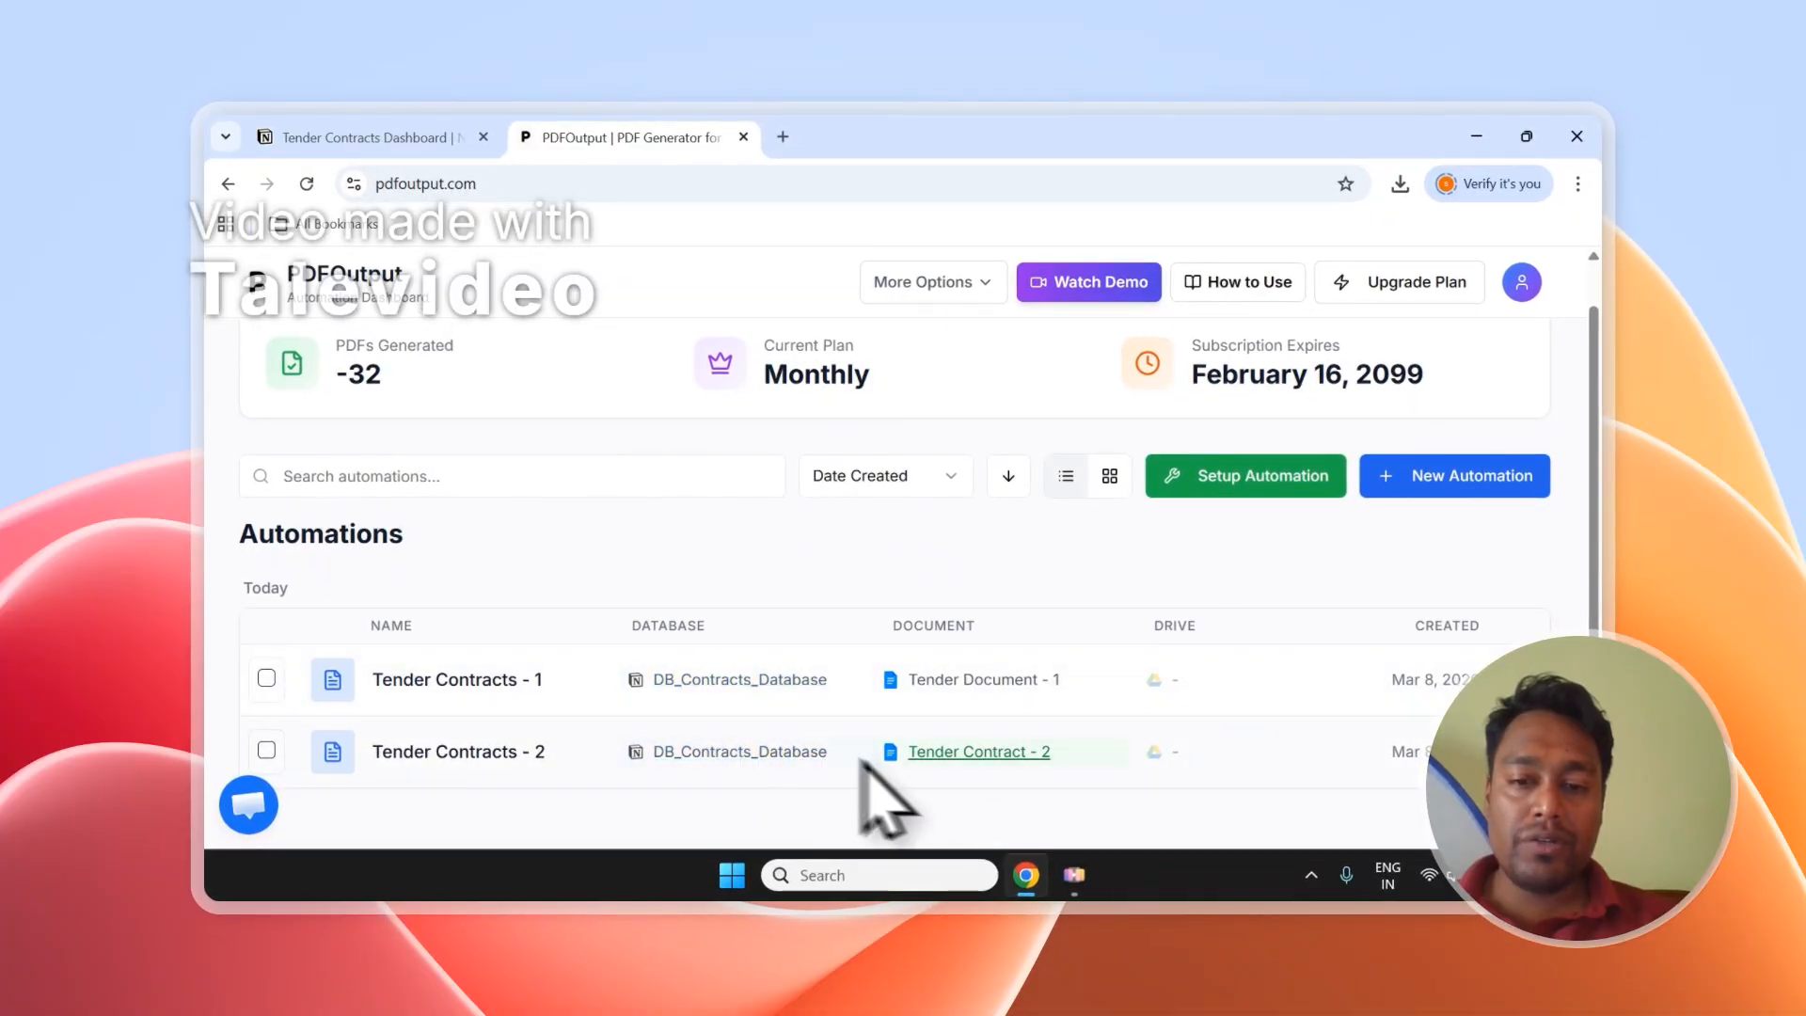
click(367, 137)
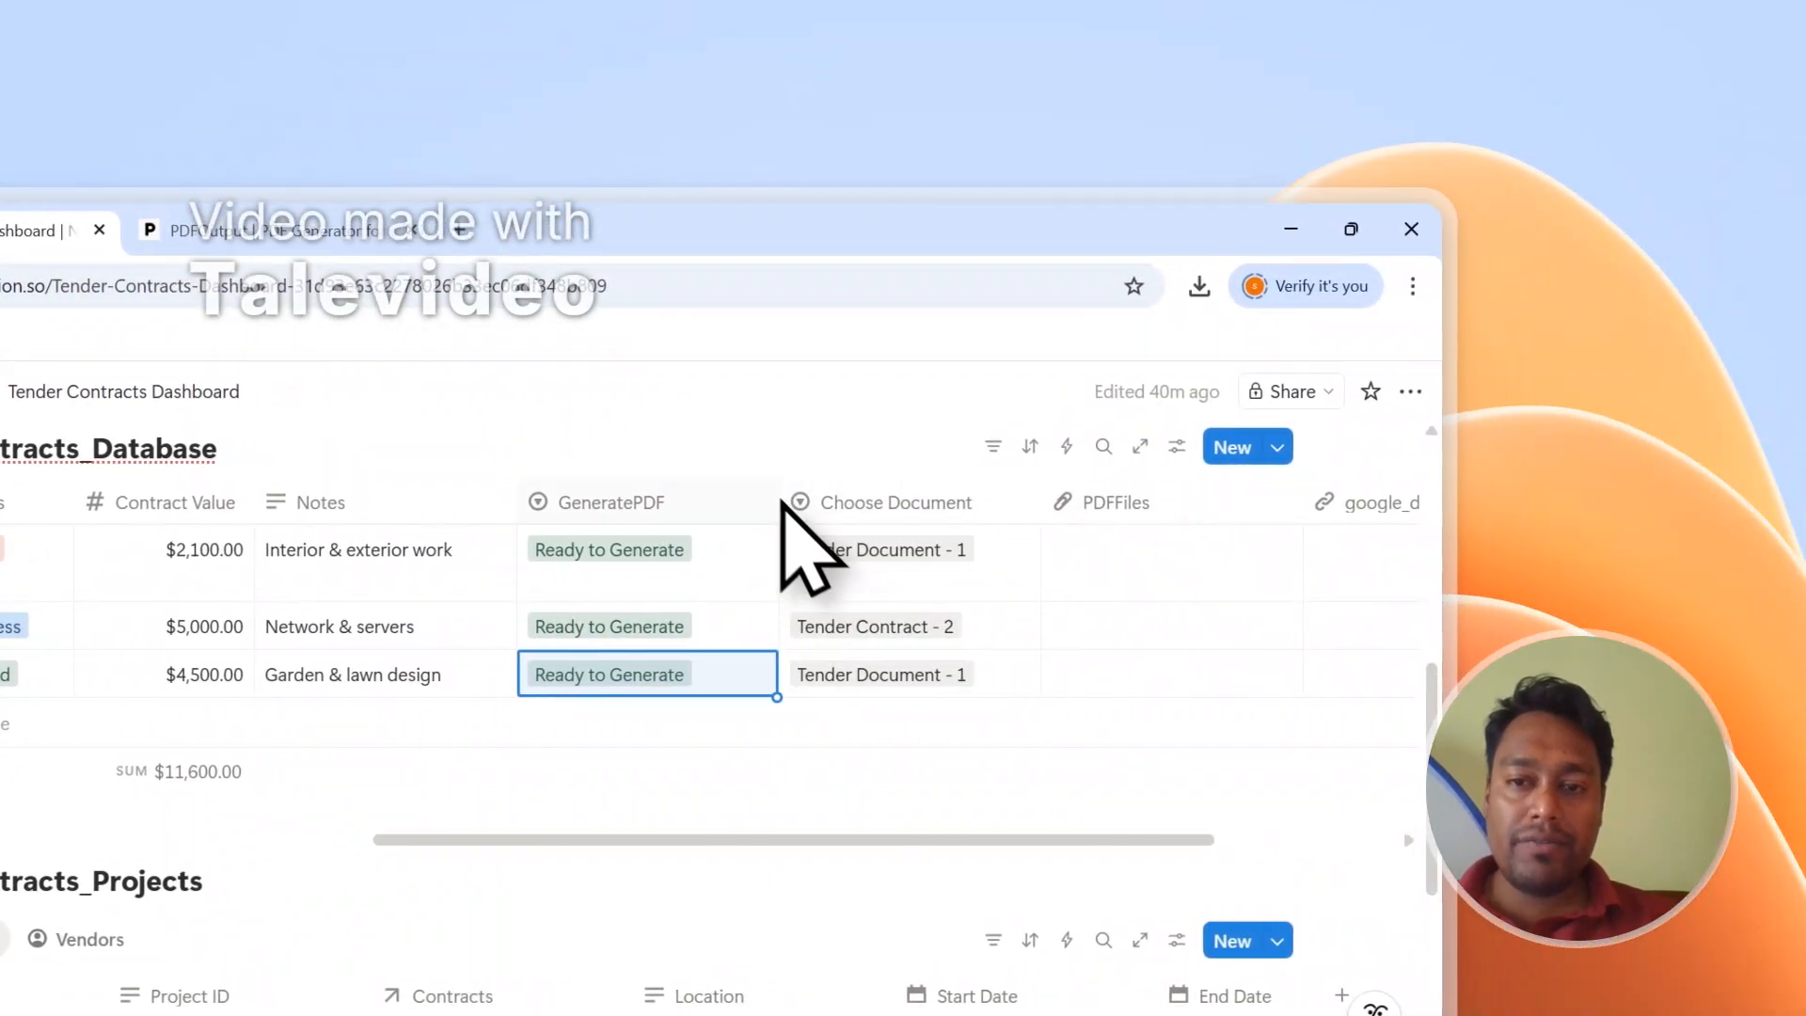
Narrow the GeneratePDF and Notes columns while the rows move to Processing and Completed.
drag(780, 505, 718, 516)
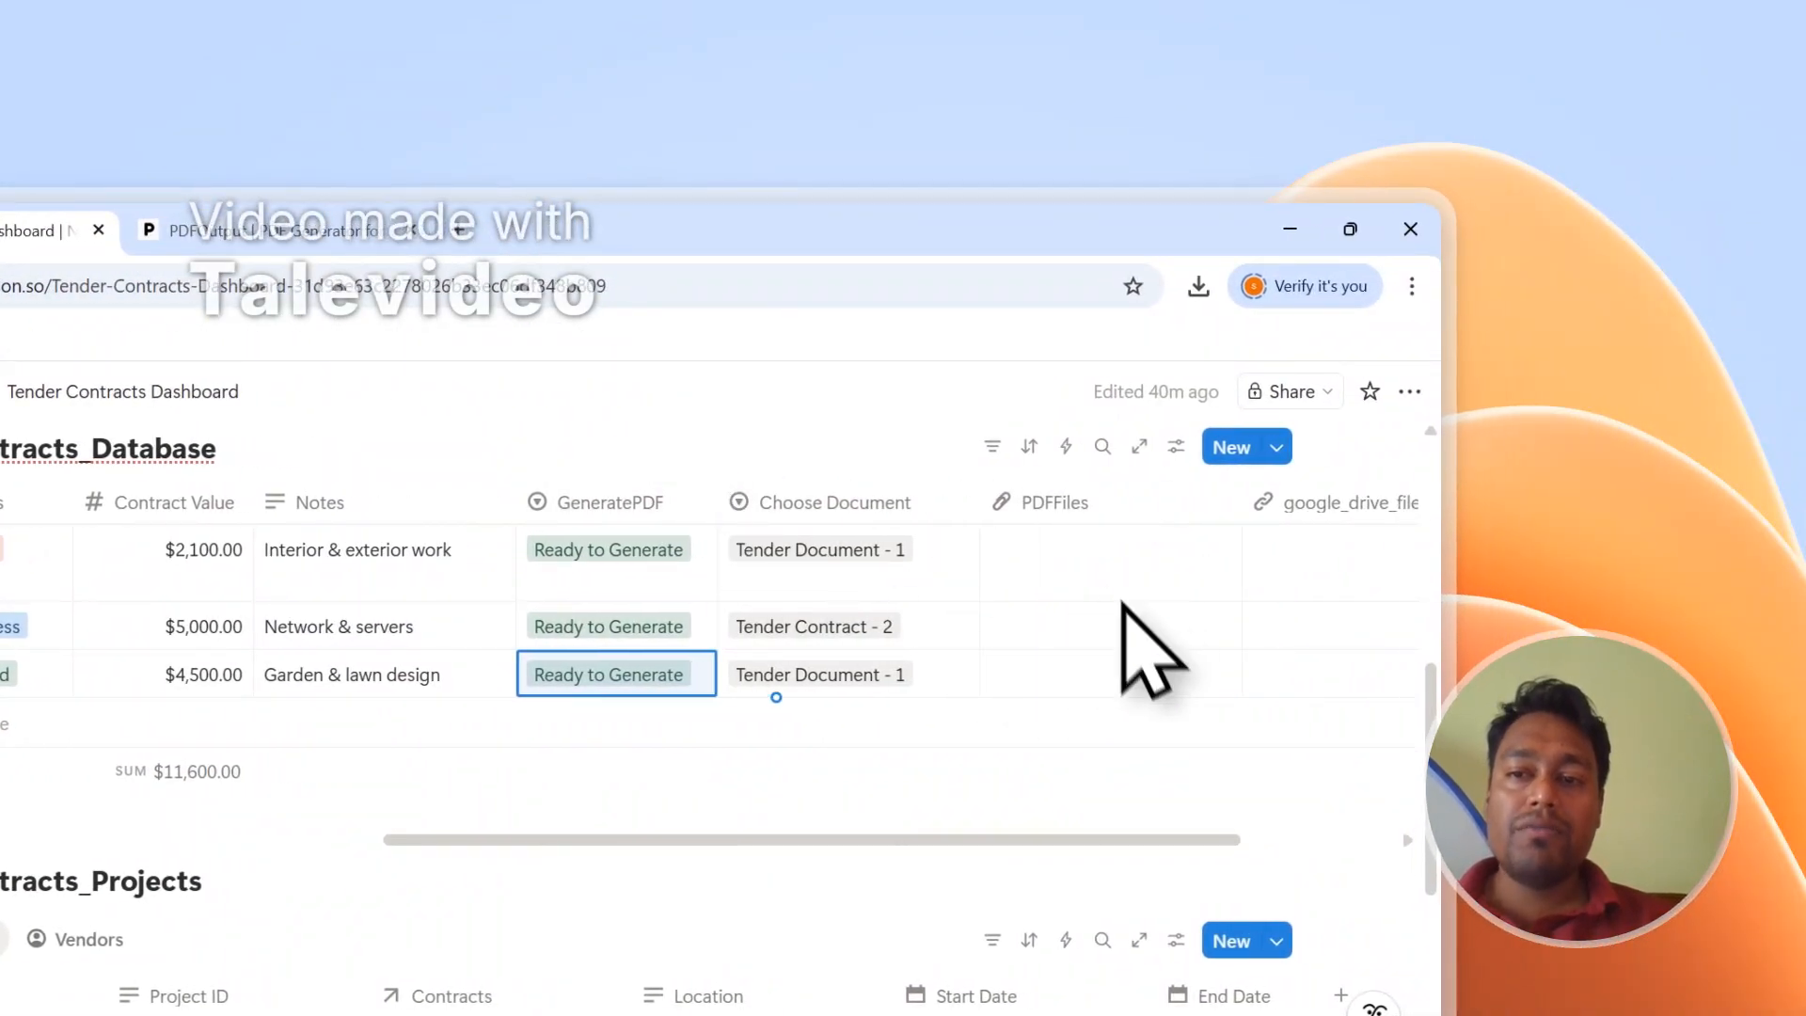
scroll(1069, 838, right, 5)
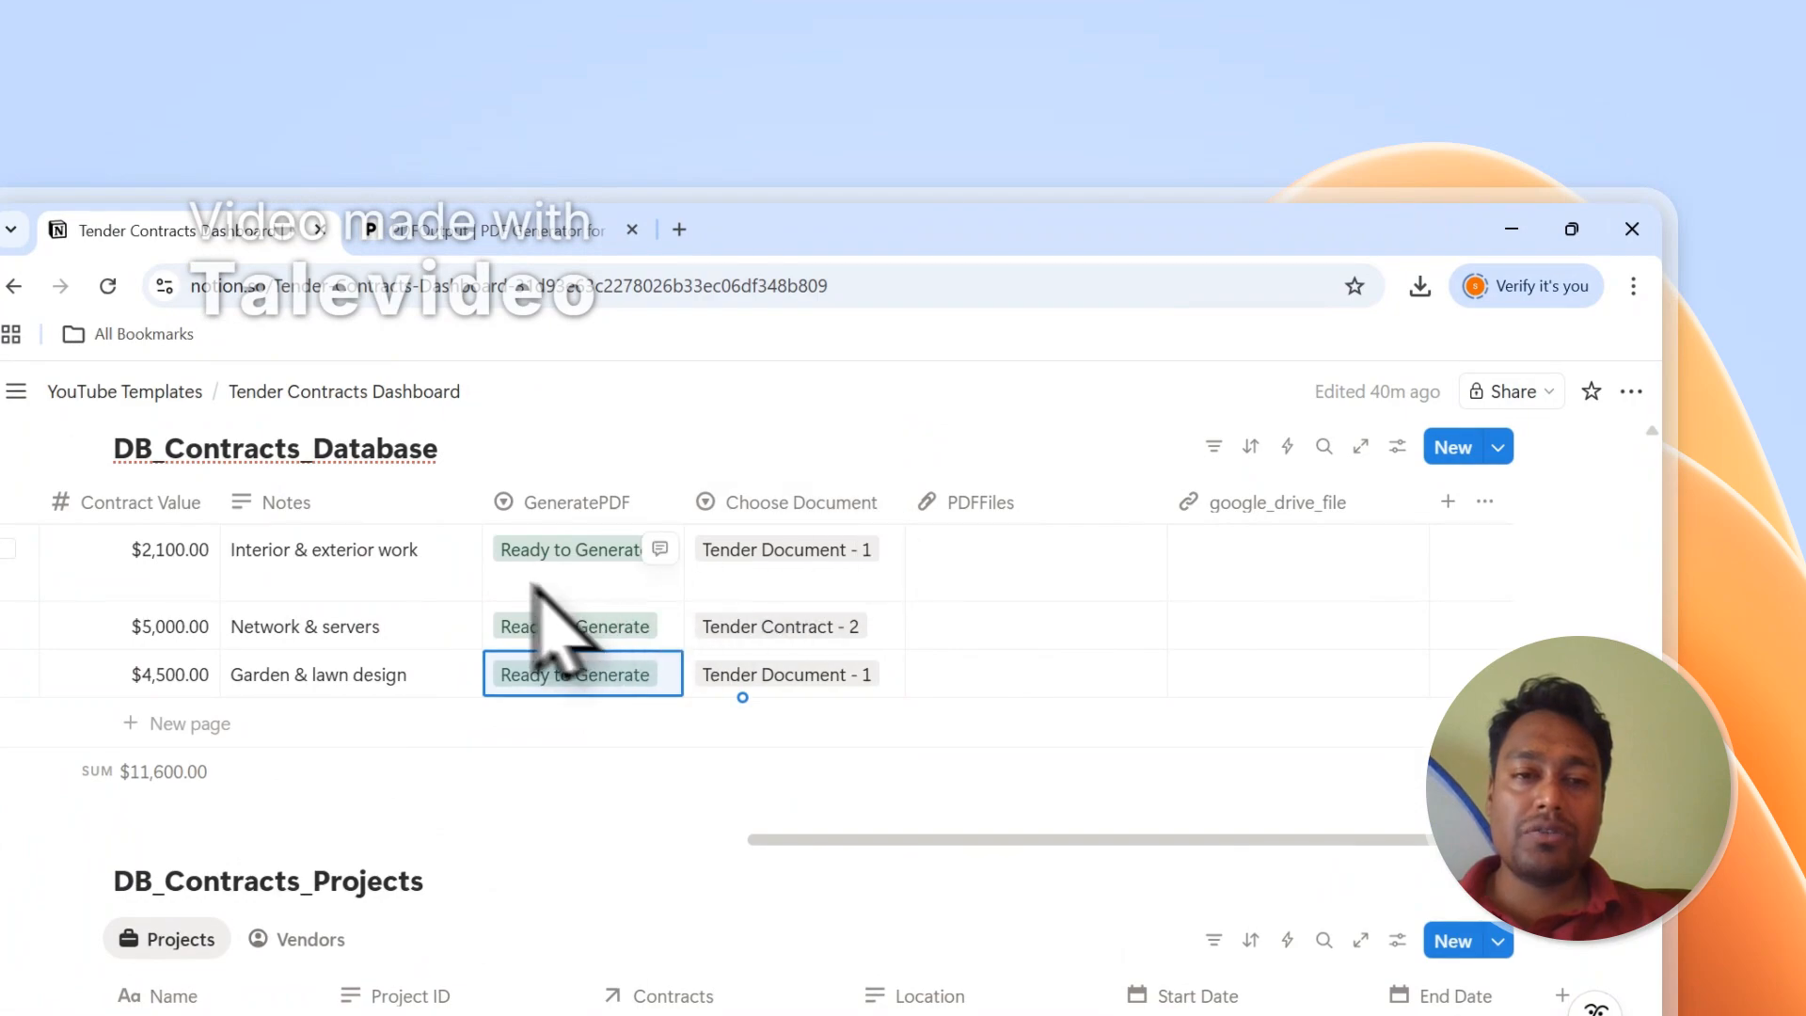
drag(482, 517, 454, 518)
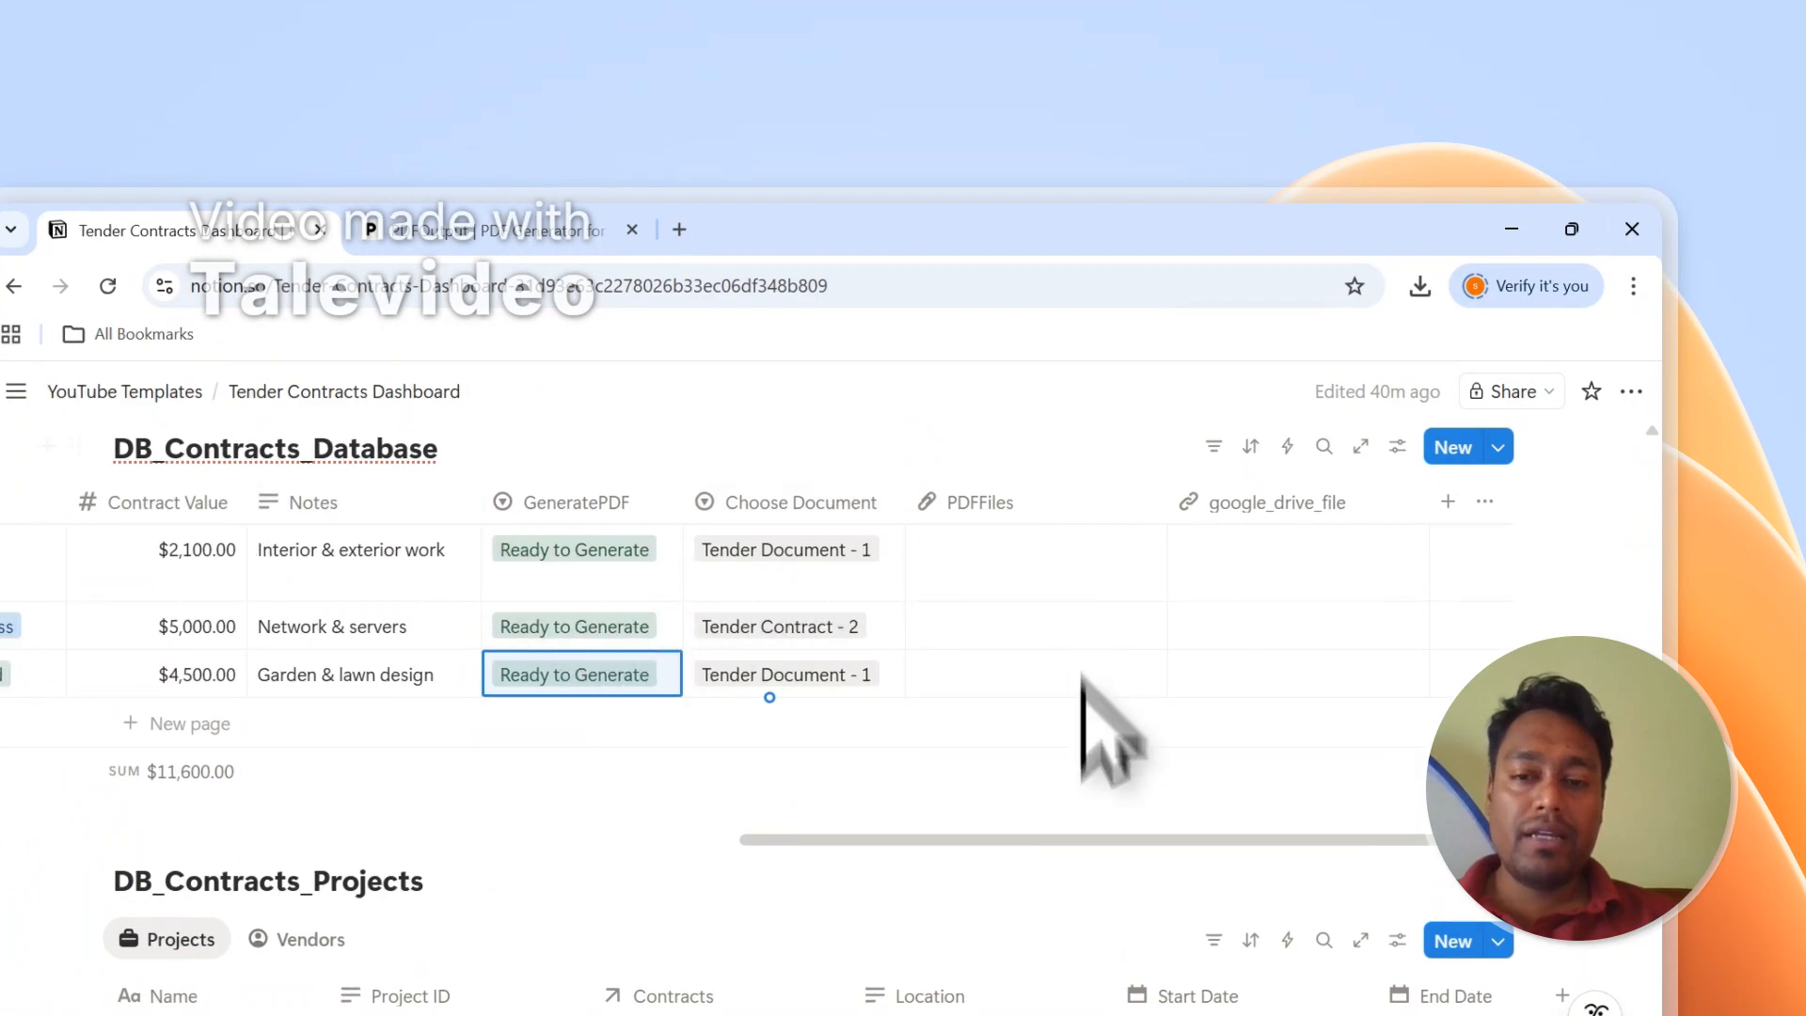
drag(1088, 837, 1149, 800)
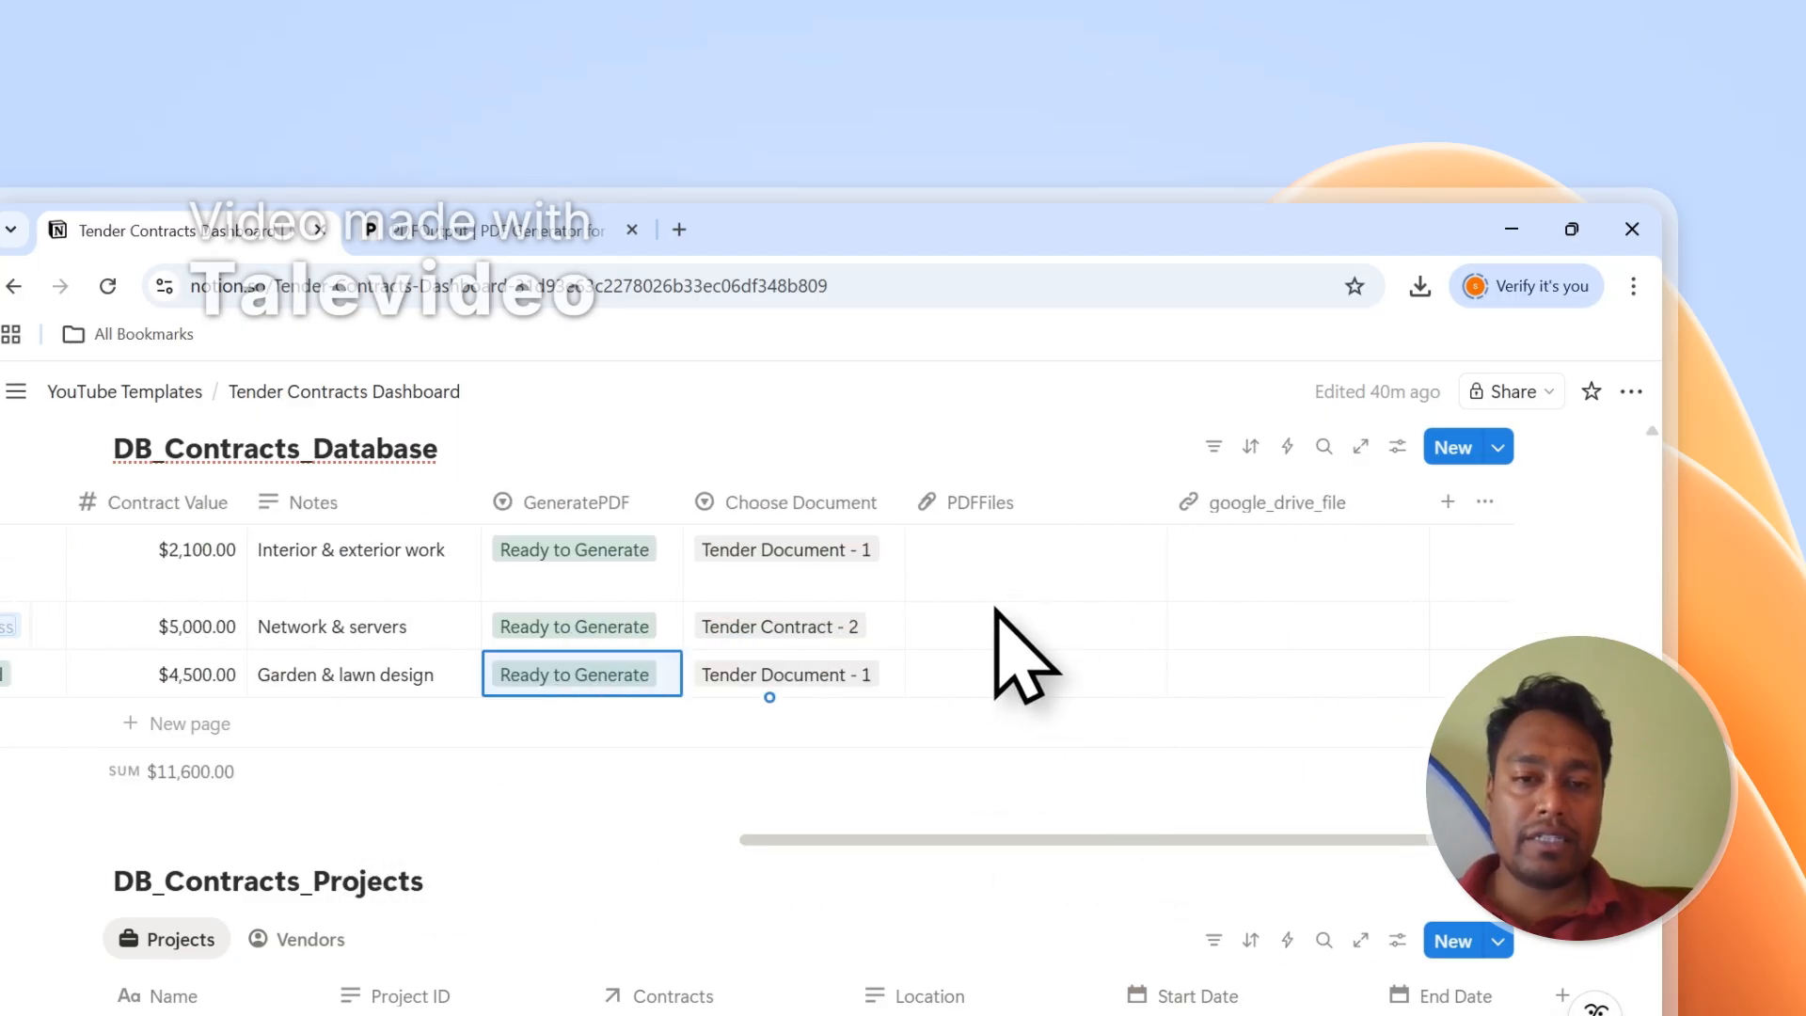
scroll(993, 610, up, 5)
scroll(981, 612, down, 7)
scroll(974, 611, up, 4)
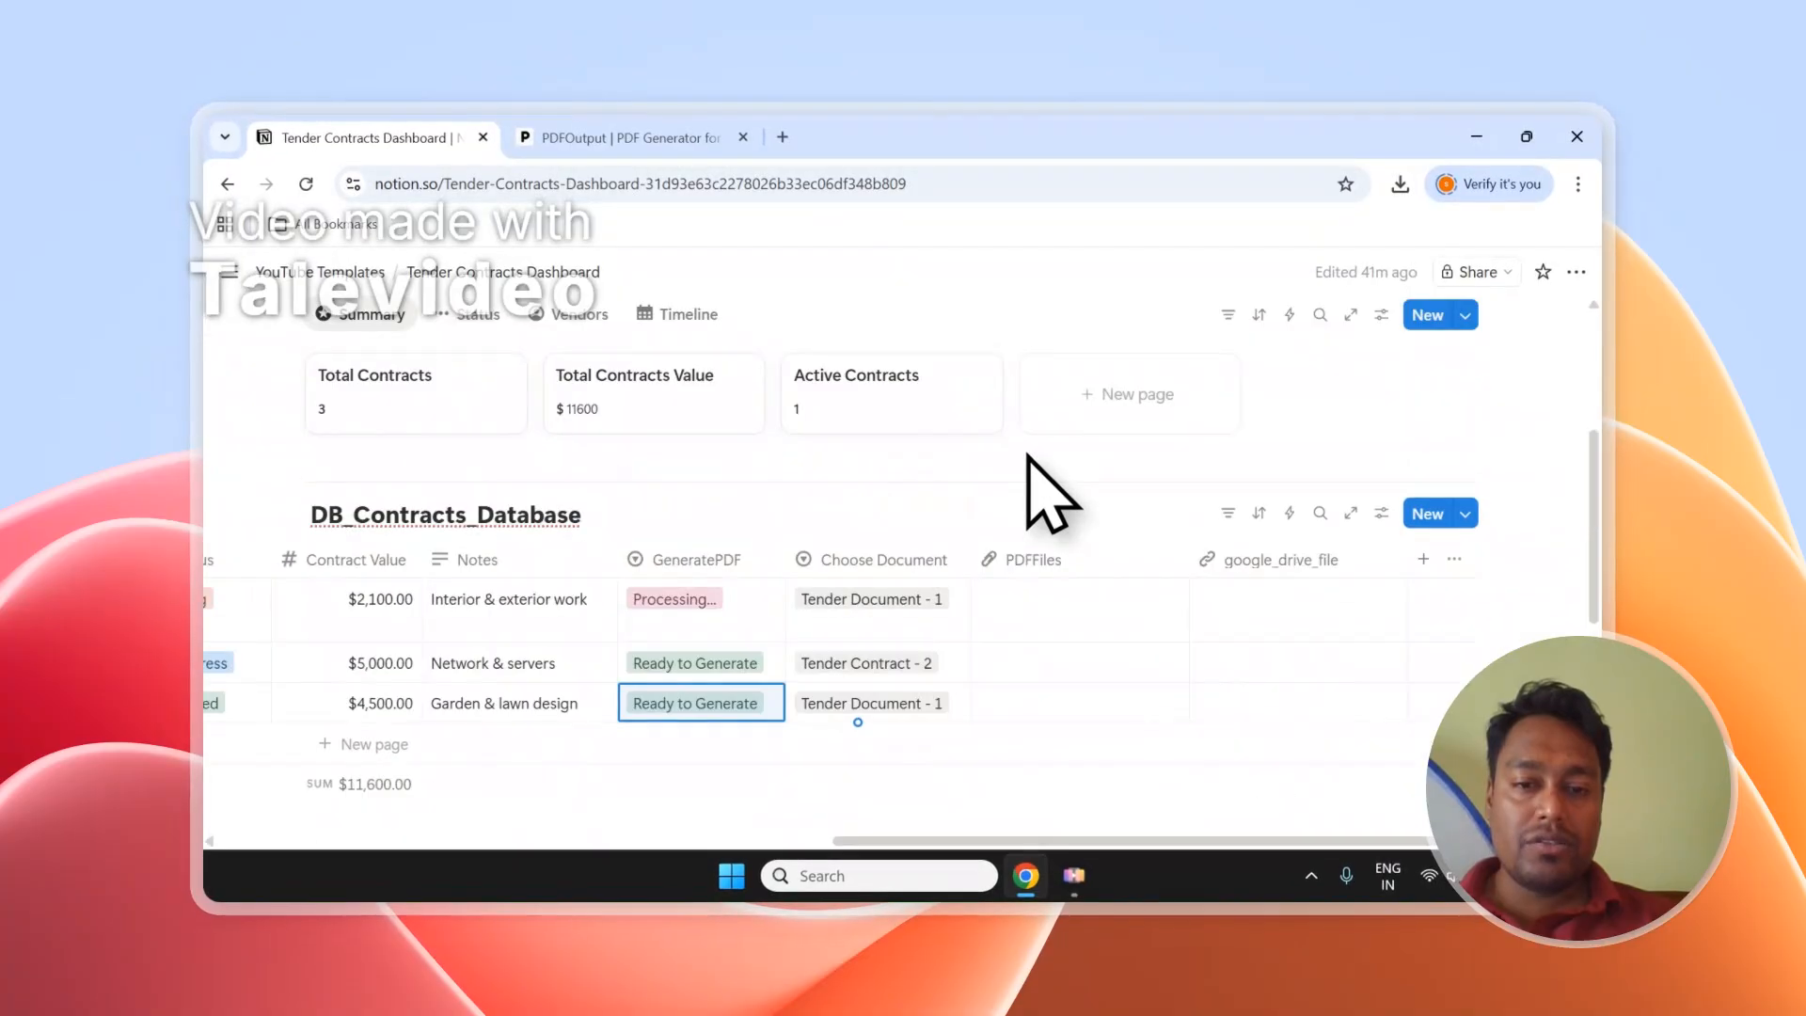
scroll(1041, 483, up, 2)
scroll(1040, 483, down, 2)
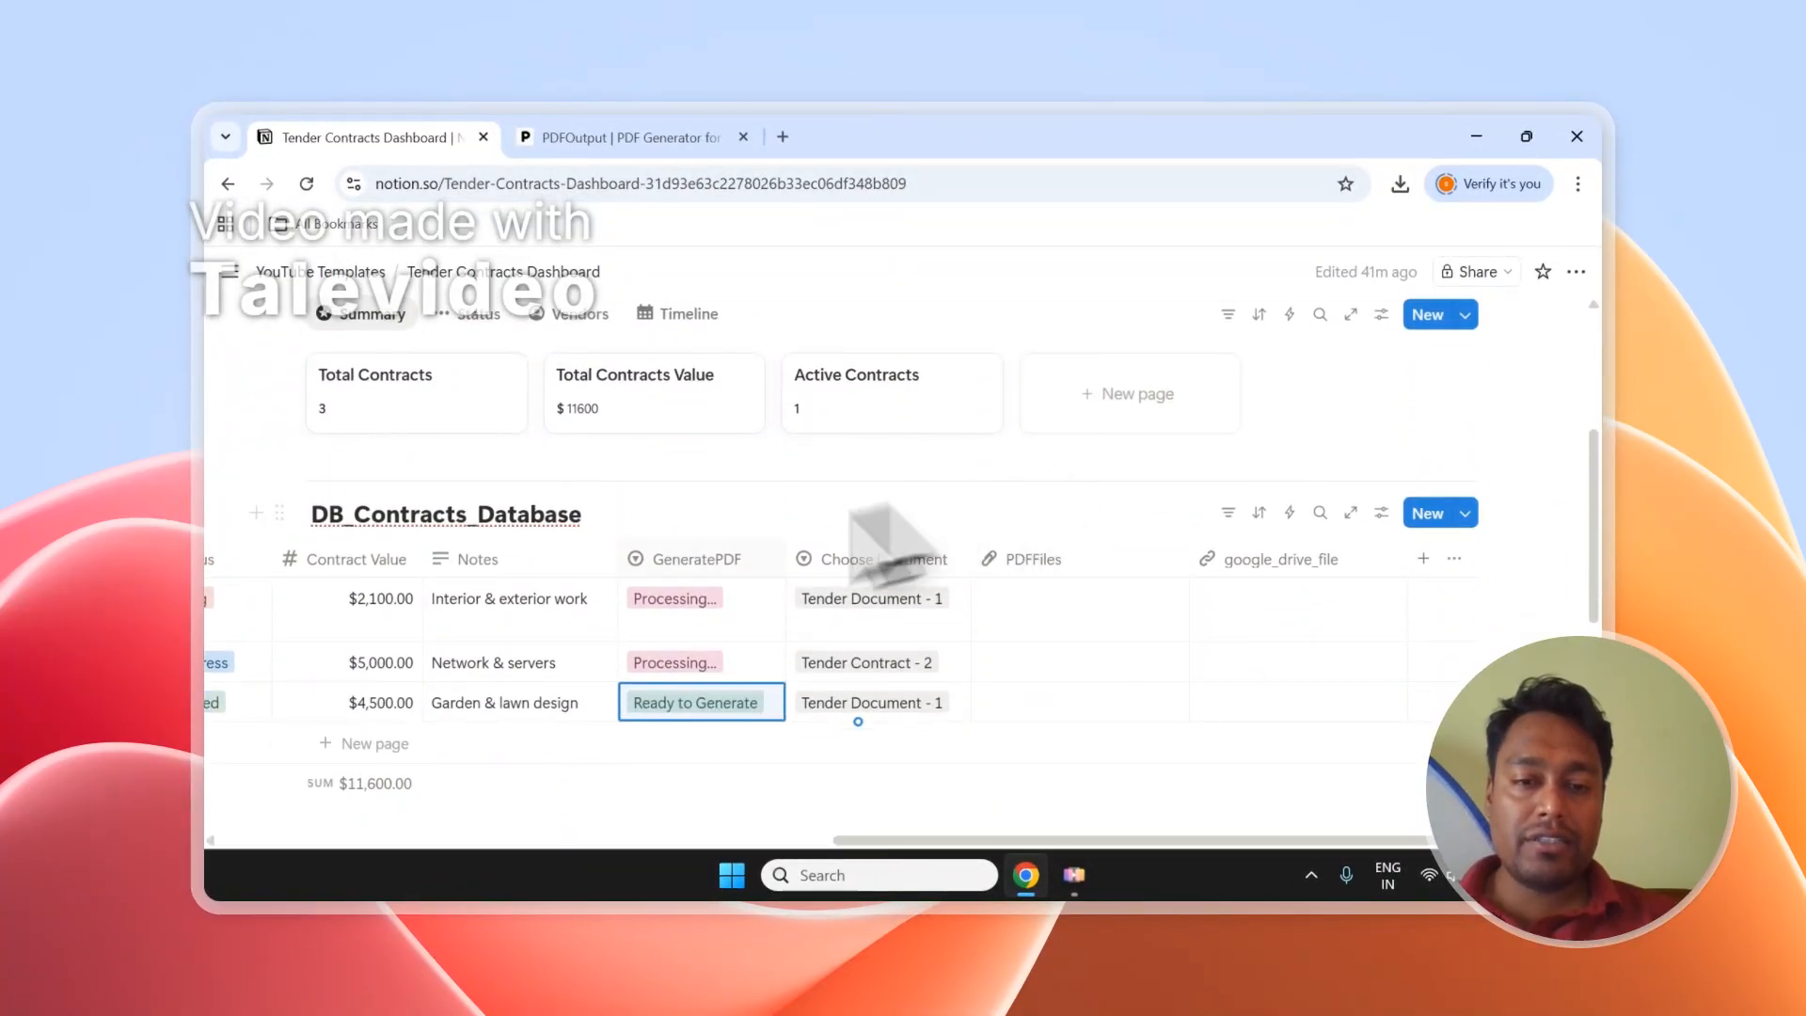
scroll(752, 555, down, 1)
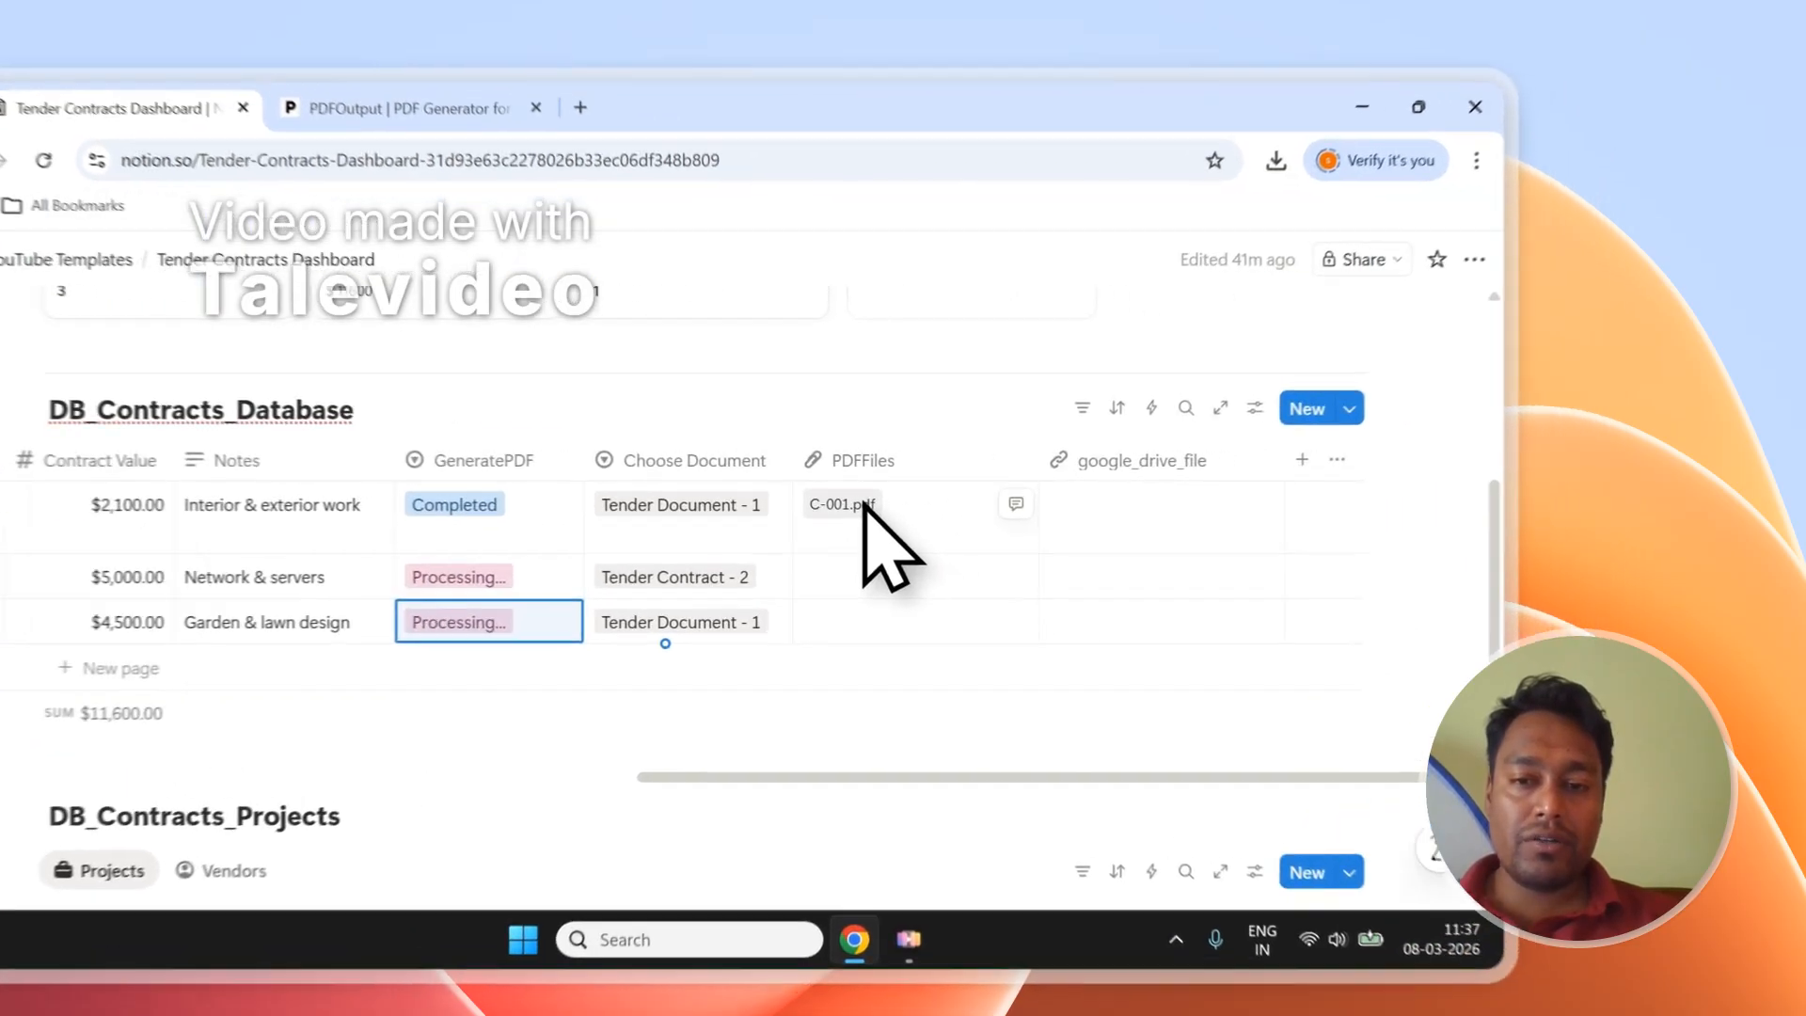
Open C-001.pdf and IT-Infrastructure.pdf from PDFFiles to check their filled-in contract details.
click(1035, 487)
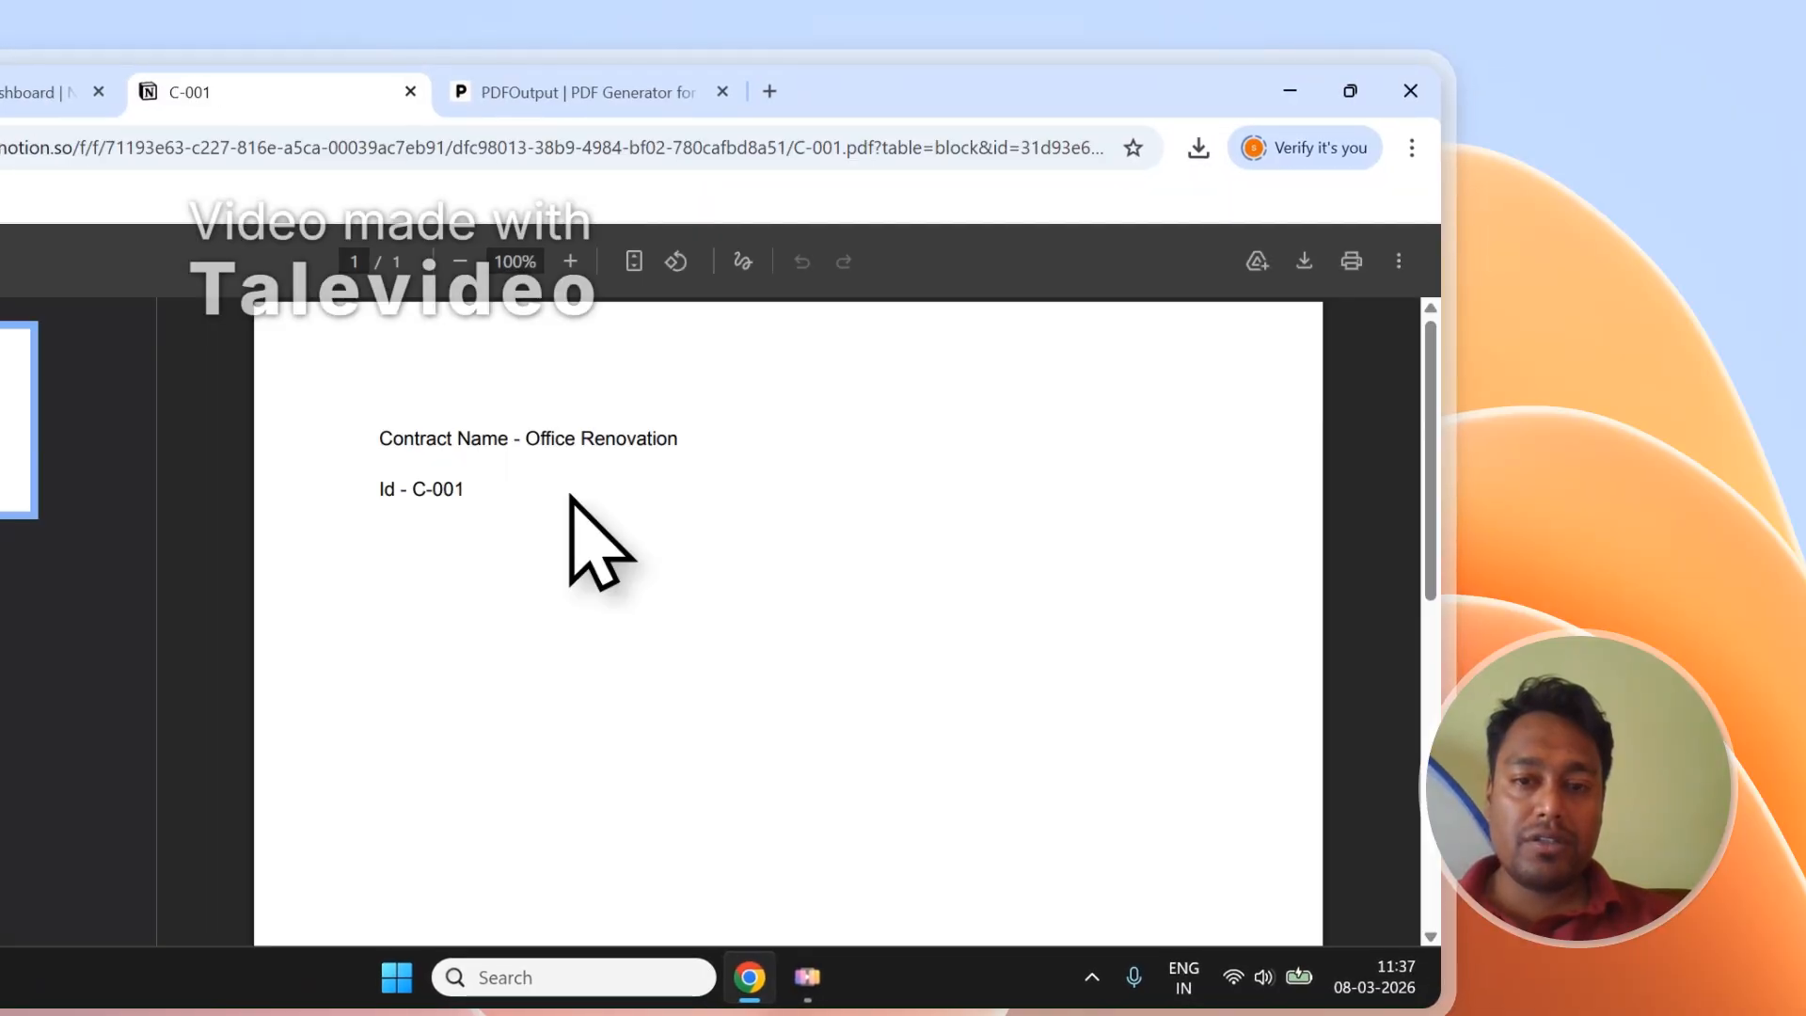
drag(464, 491, 416, 466)
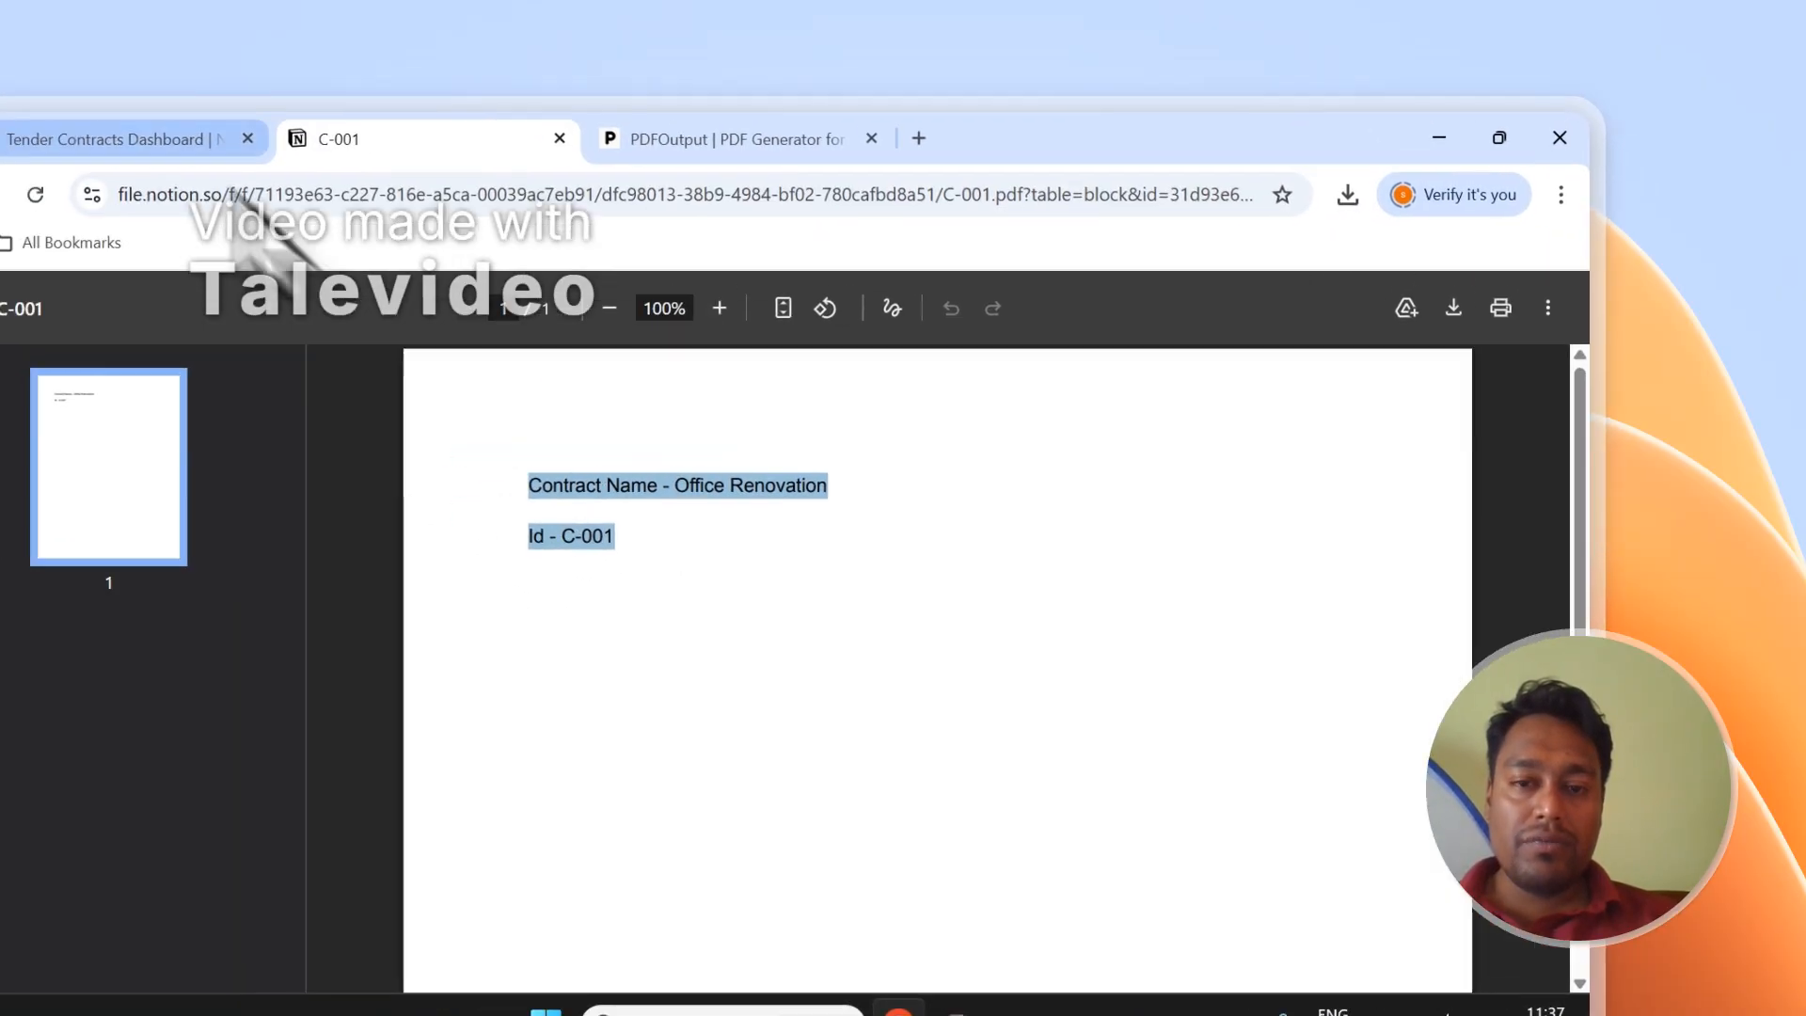
click(36, 93)
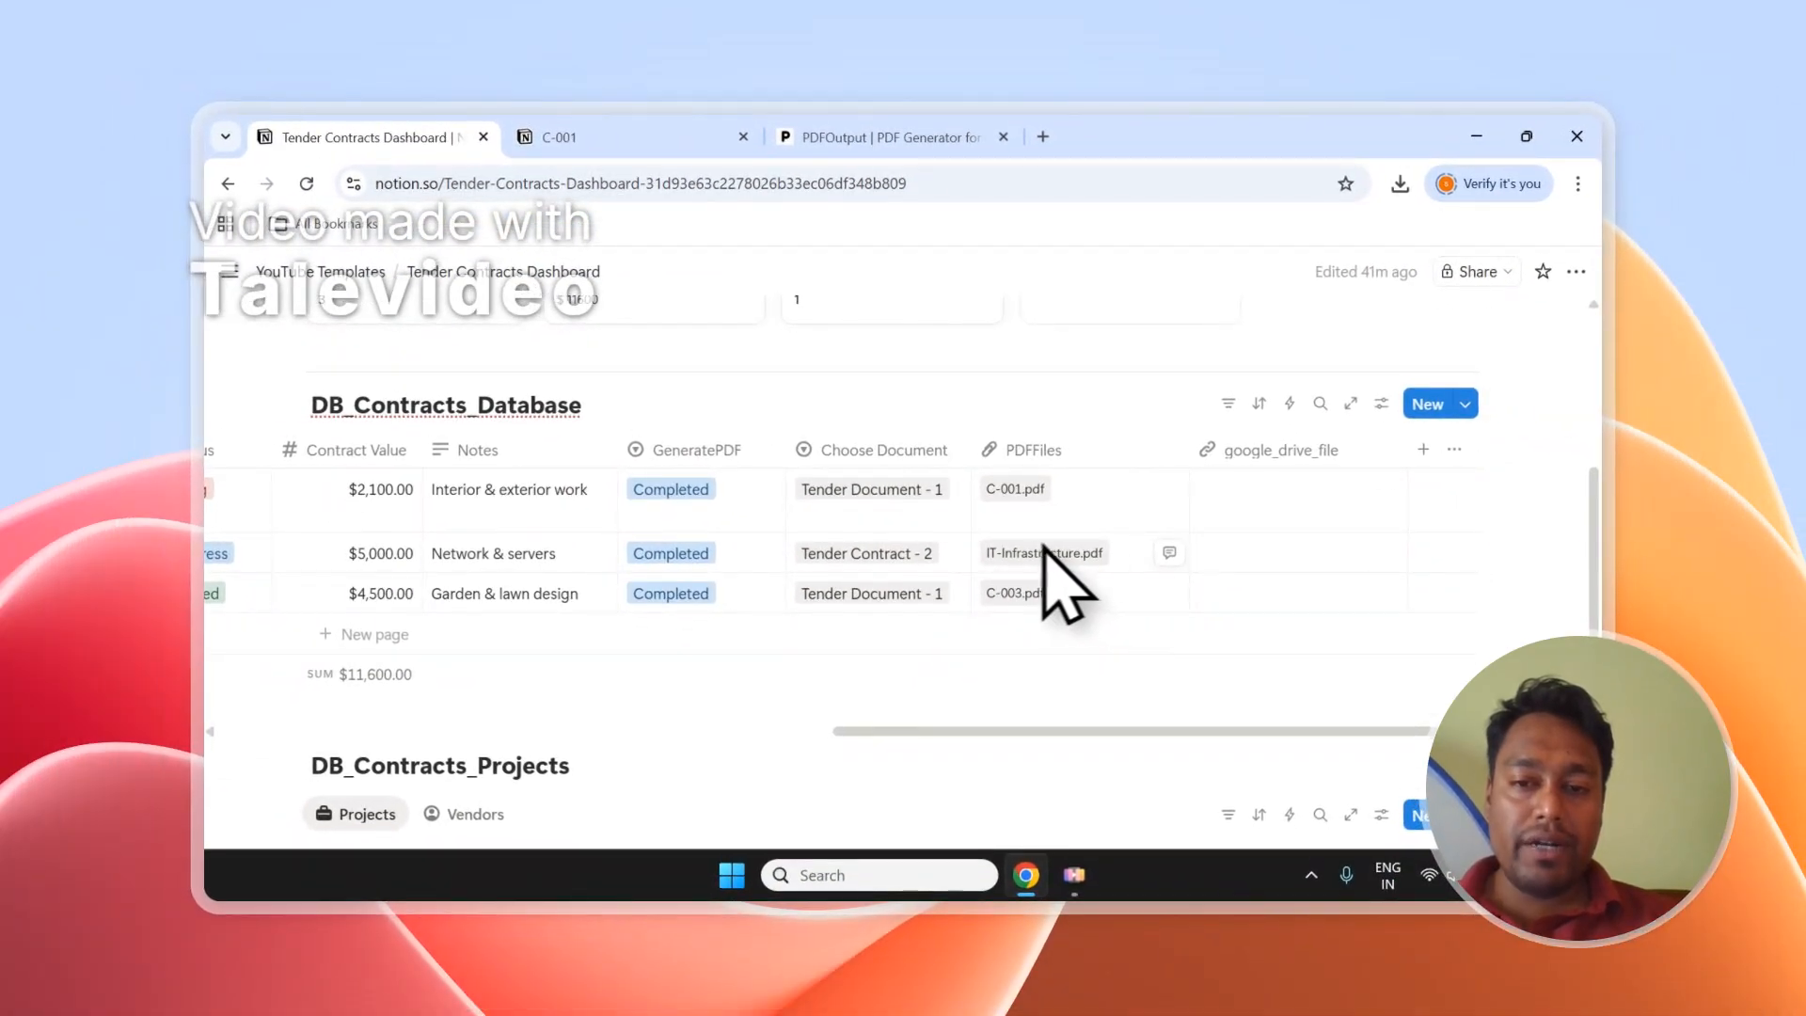
click(1045, 553)
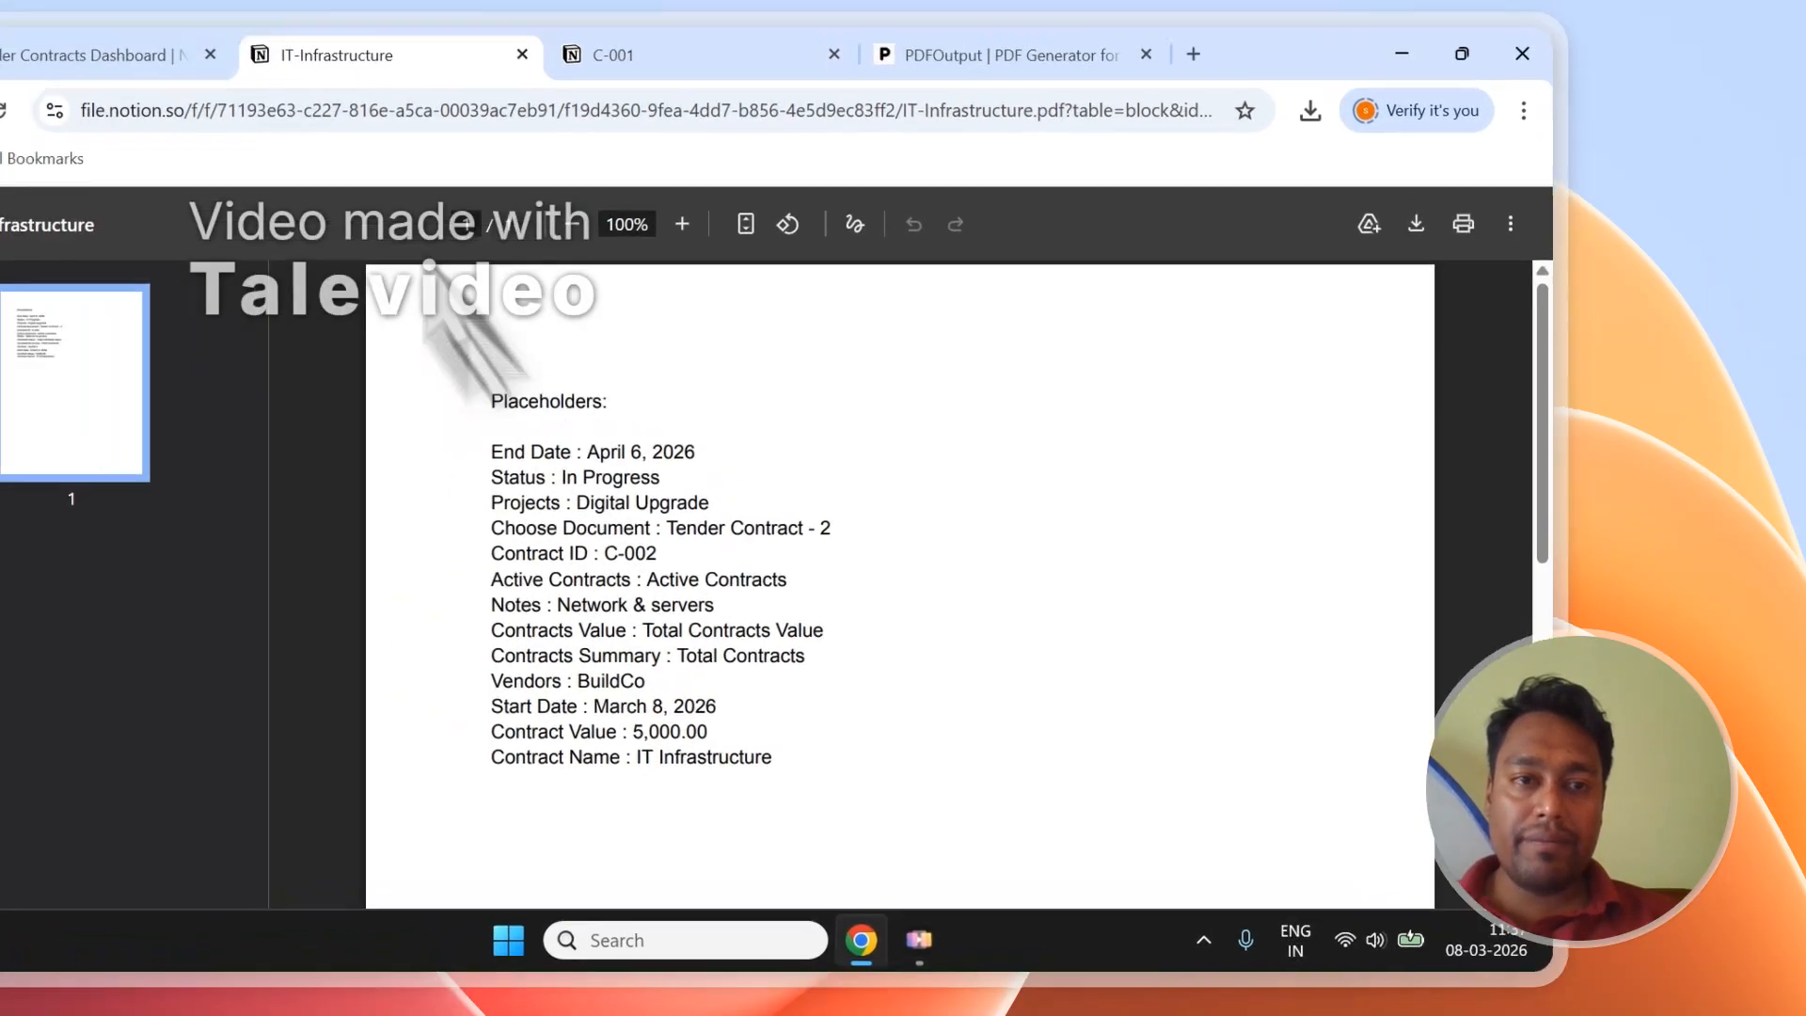
click(94, 3)
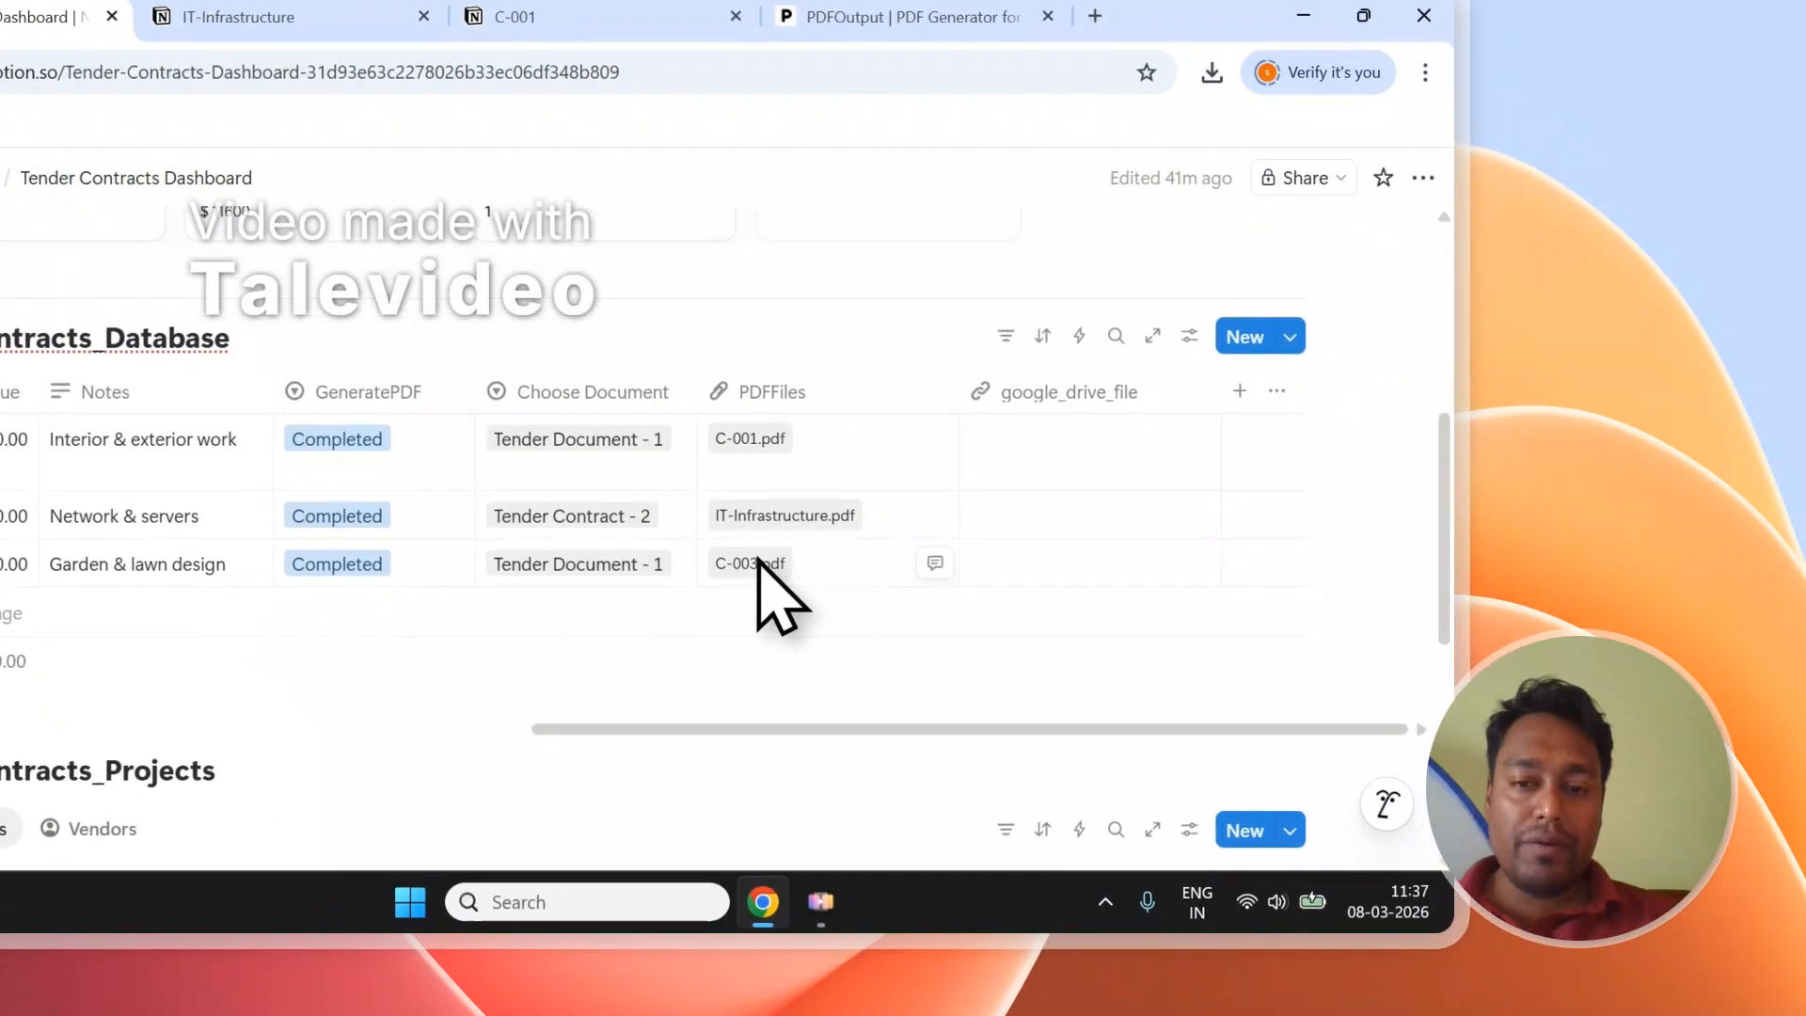
Open C-003.pdf, compare the three contract PDFs, then return to the dashboard.
click(758, 562)
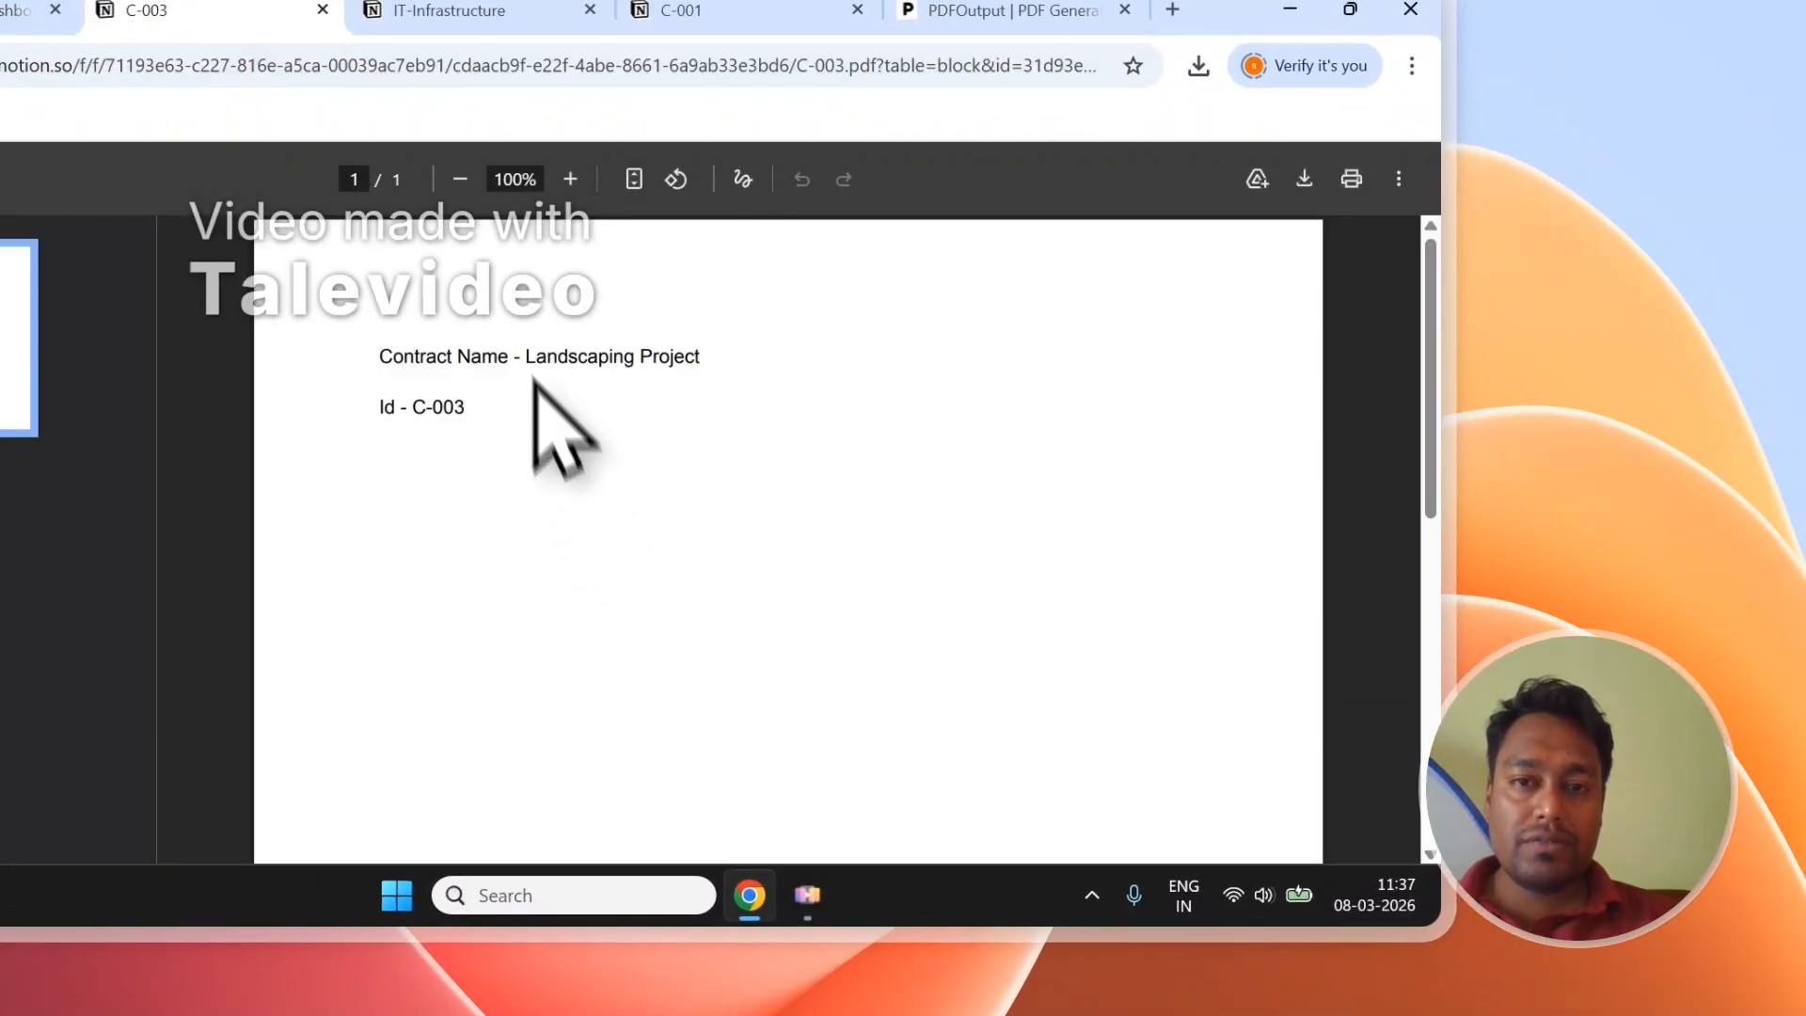
click(677, 10)
click(461, 10)
click(589, 224)
click(788, 222)
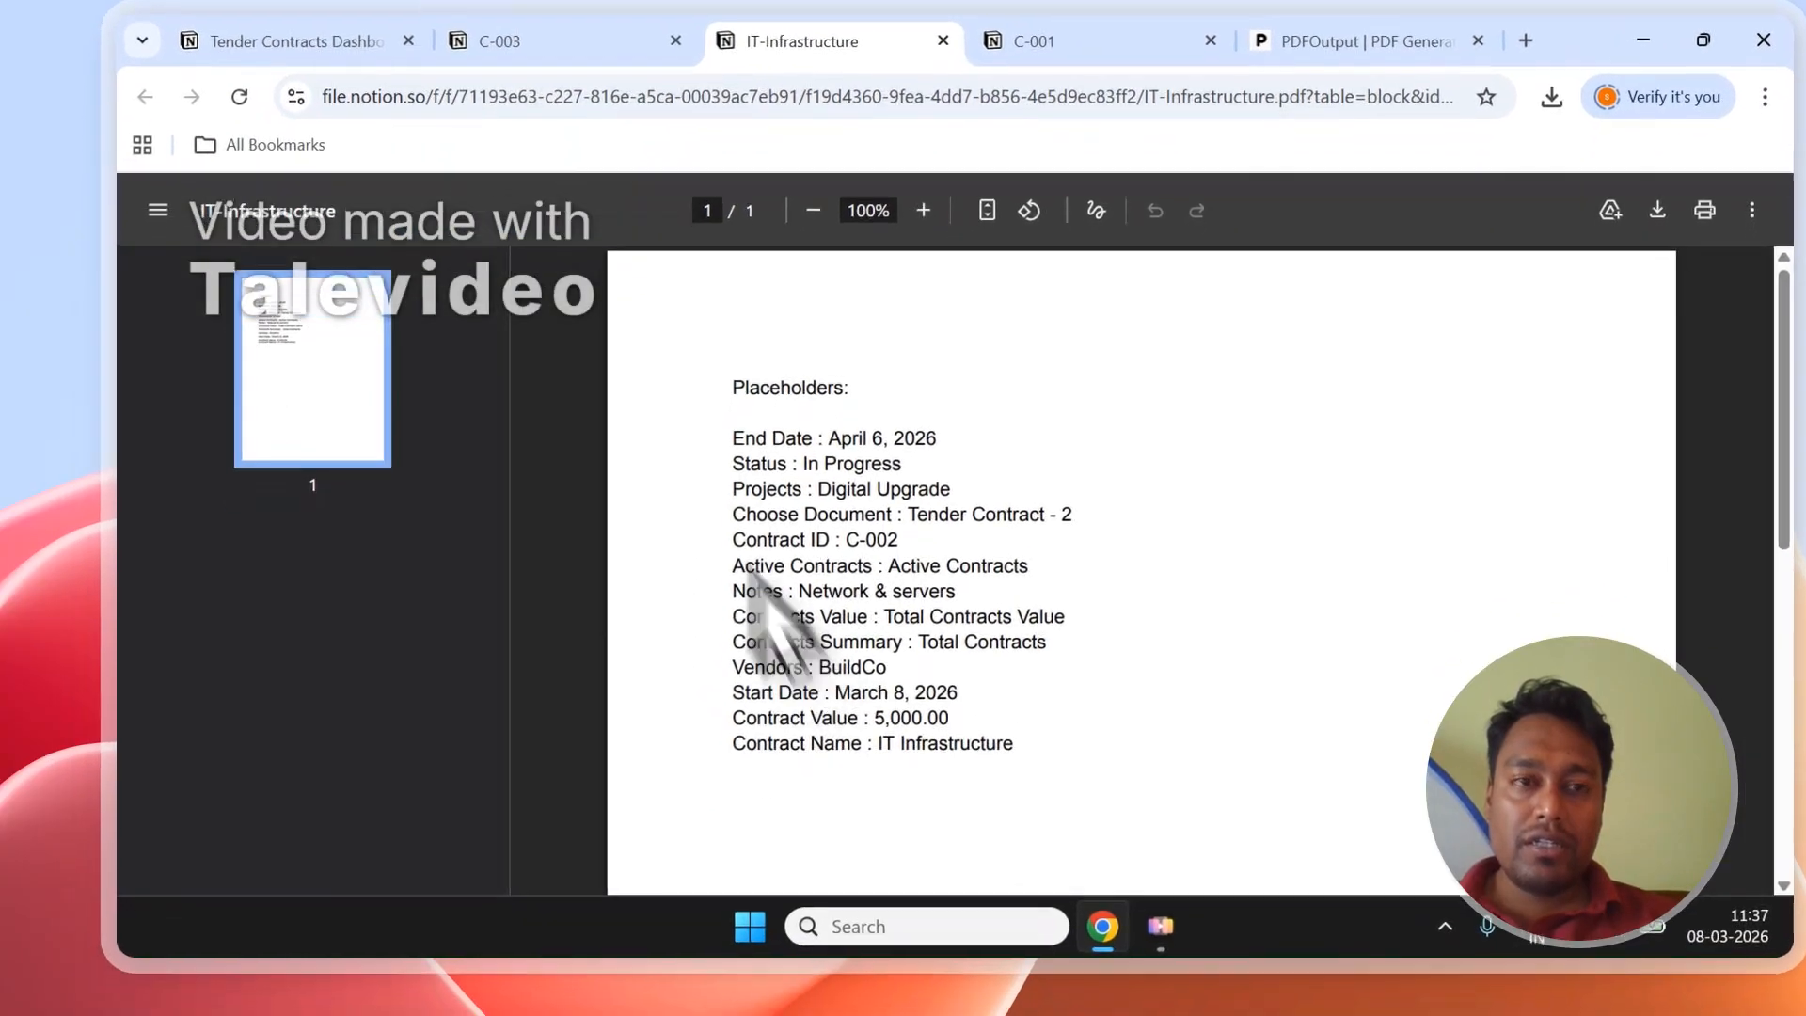
click(367, 41)
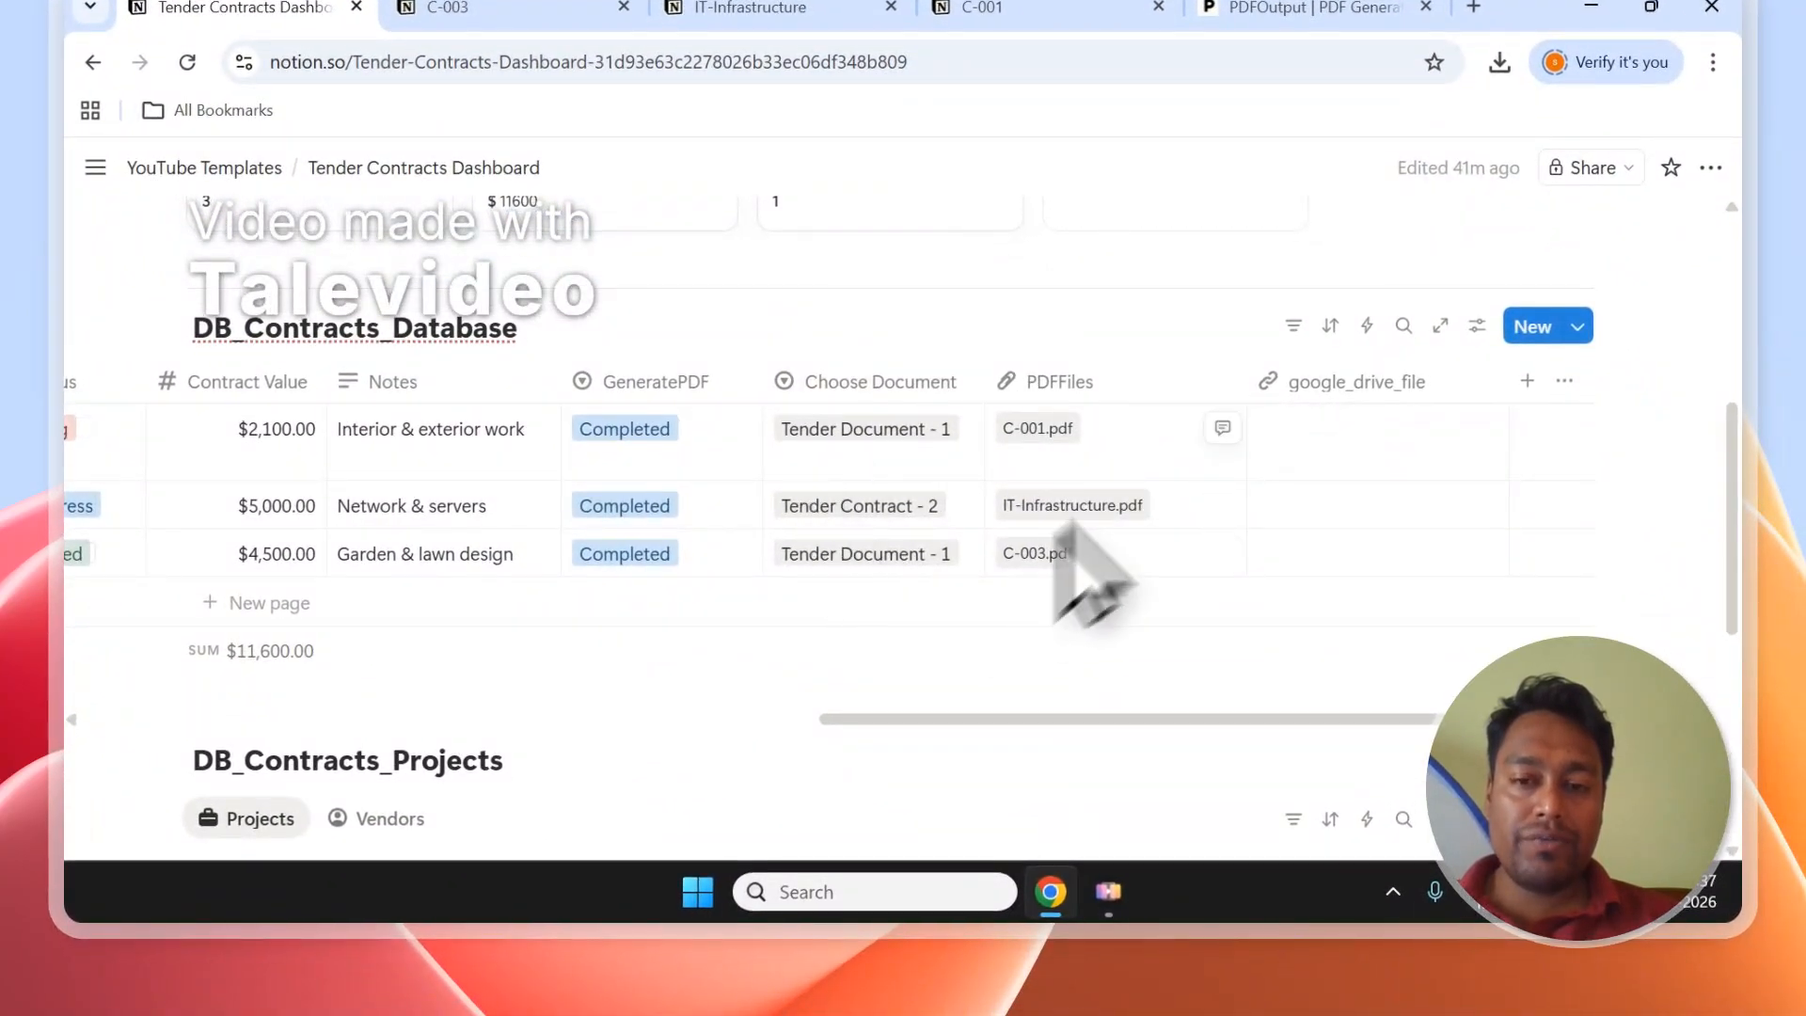
click(941, 442)
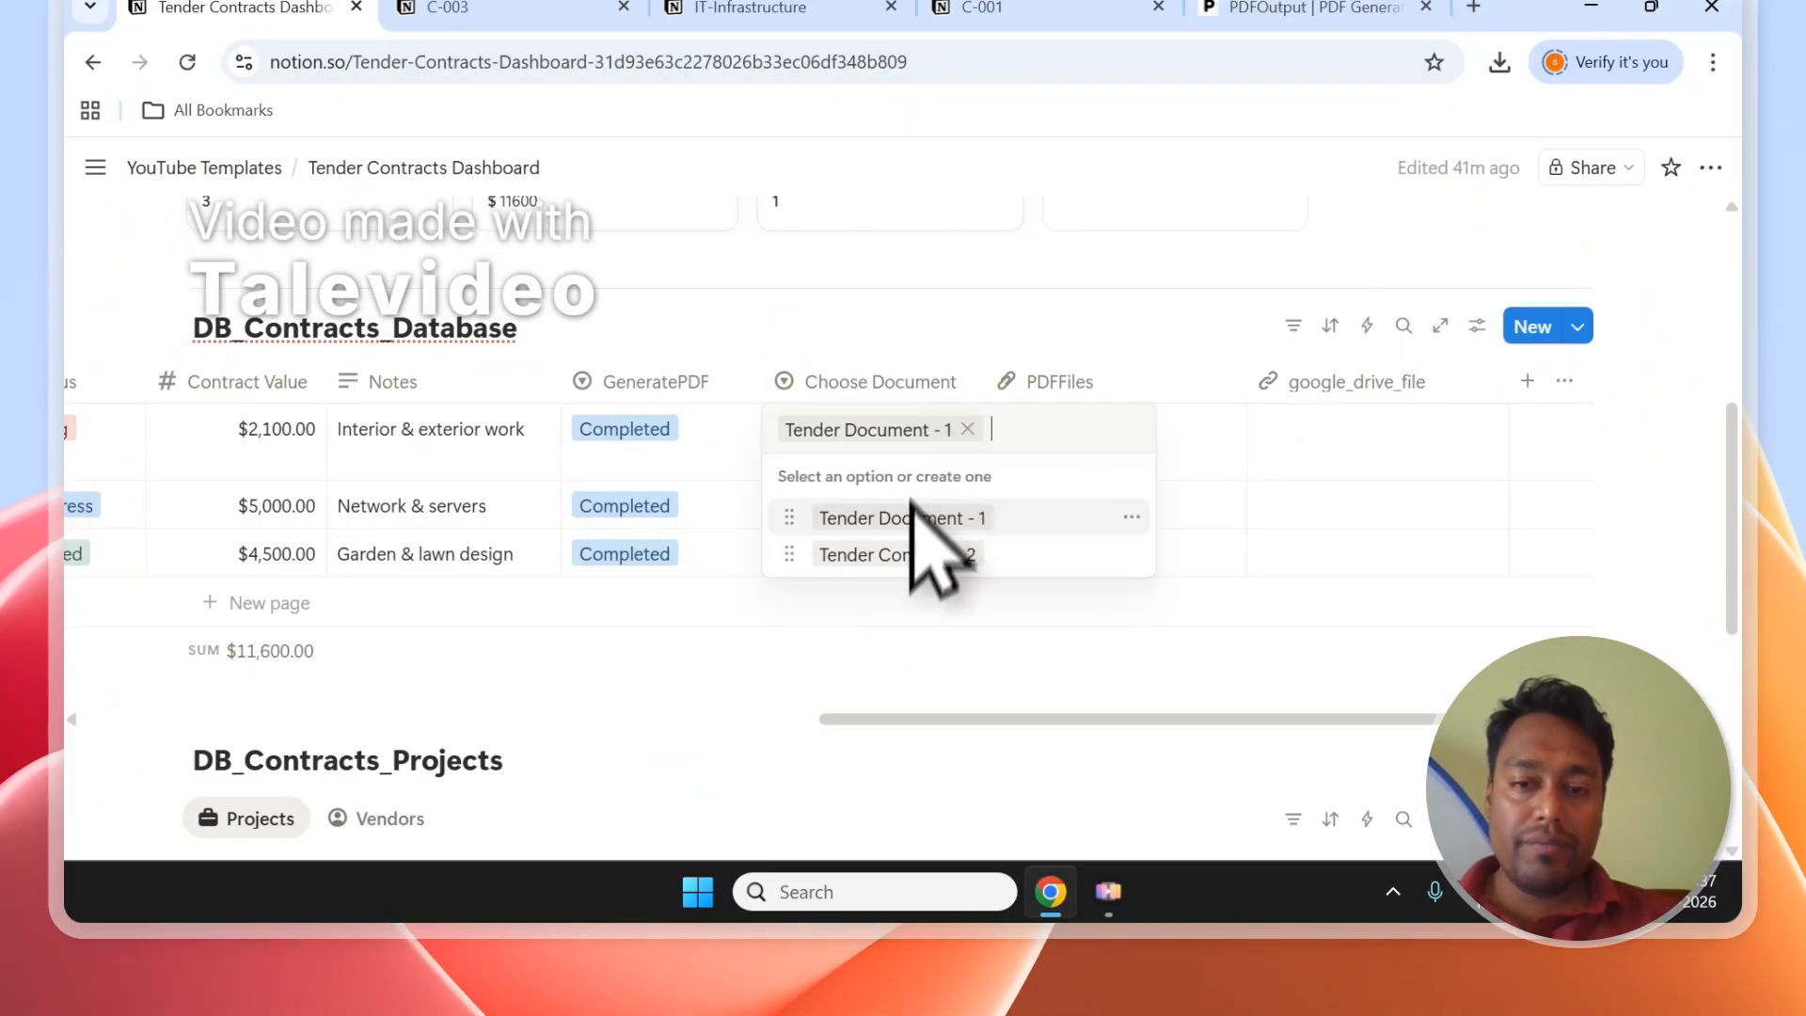
key(Escape)
scroll(827, 475, up, 5)
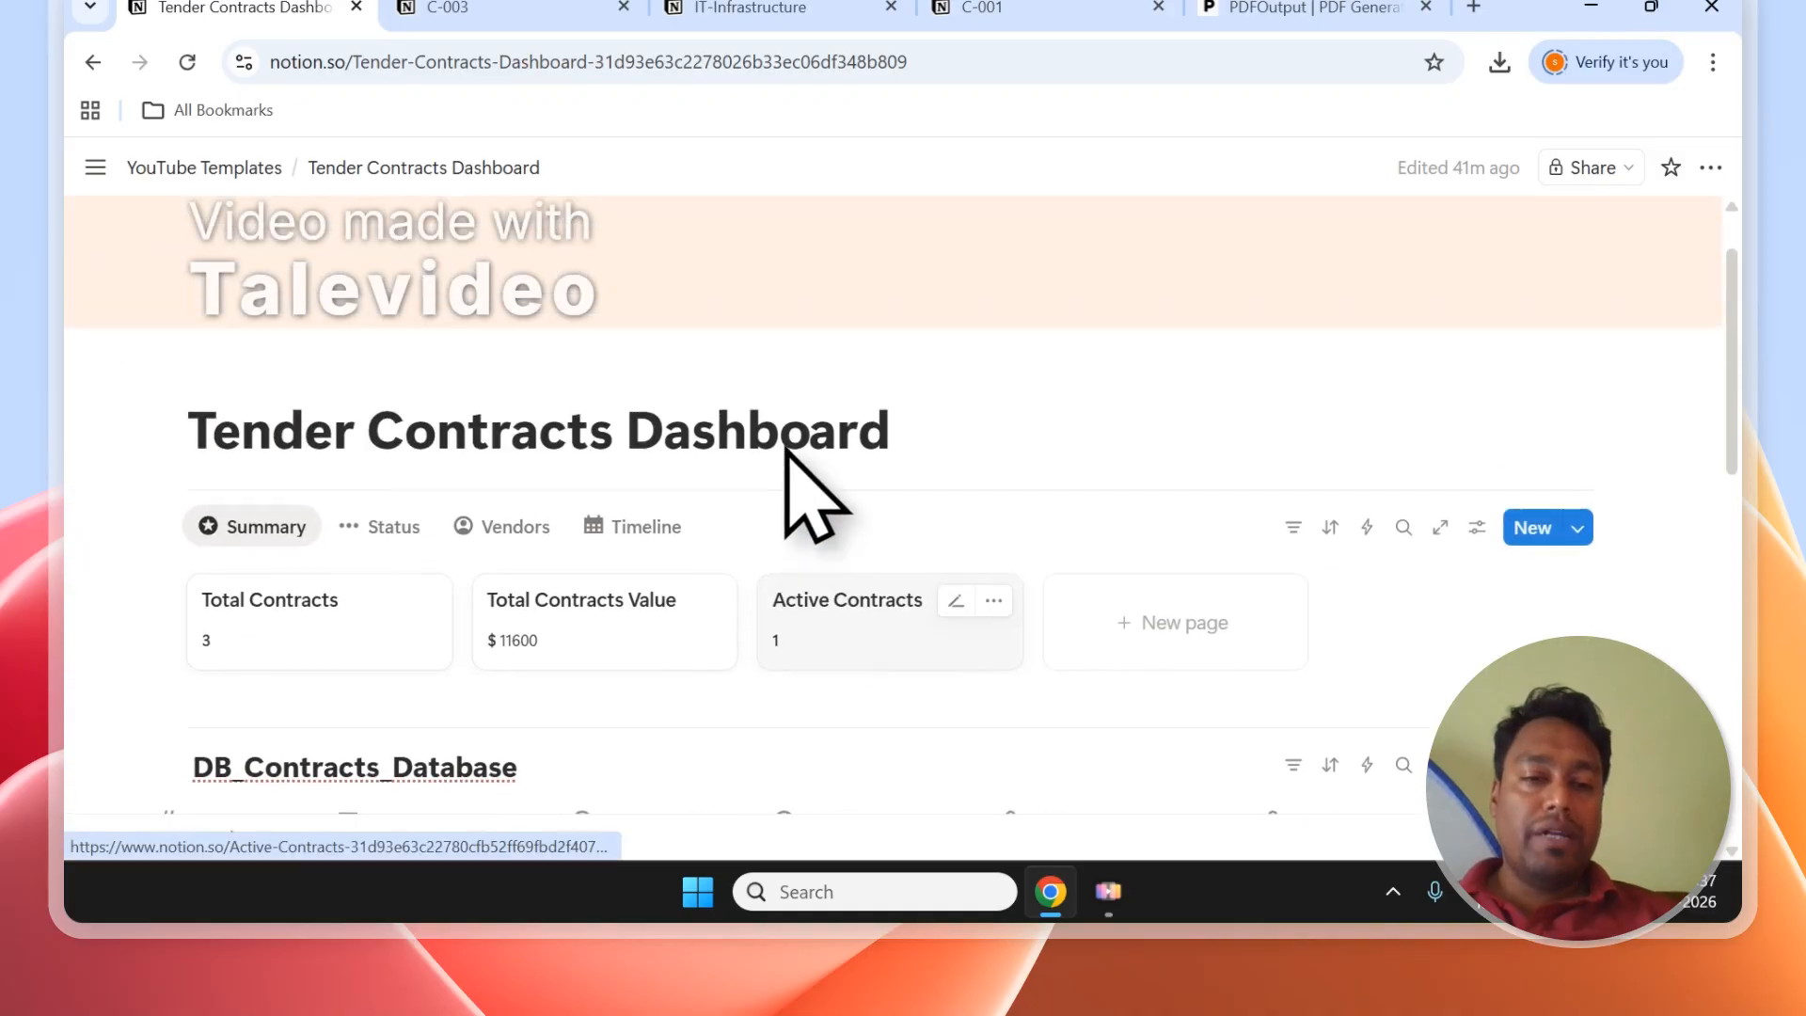
scroll(806, 492, down, 3)
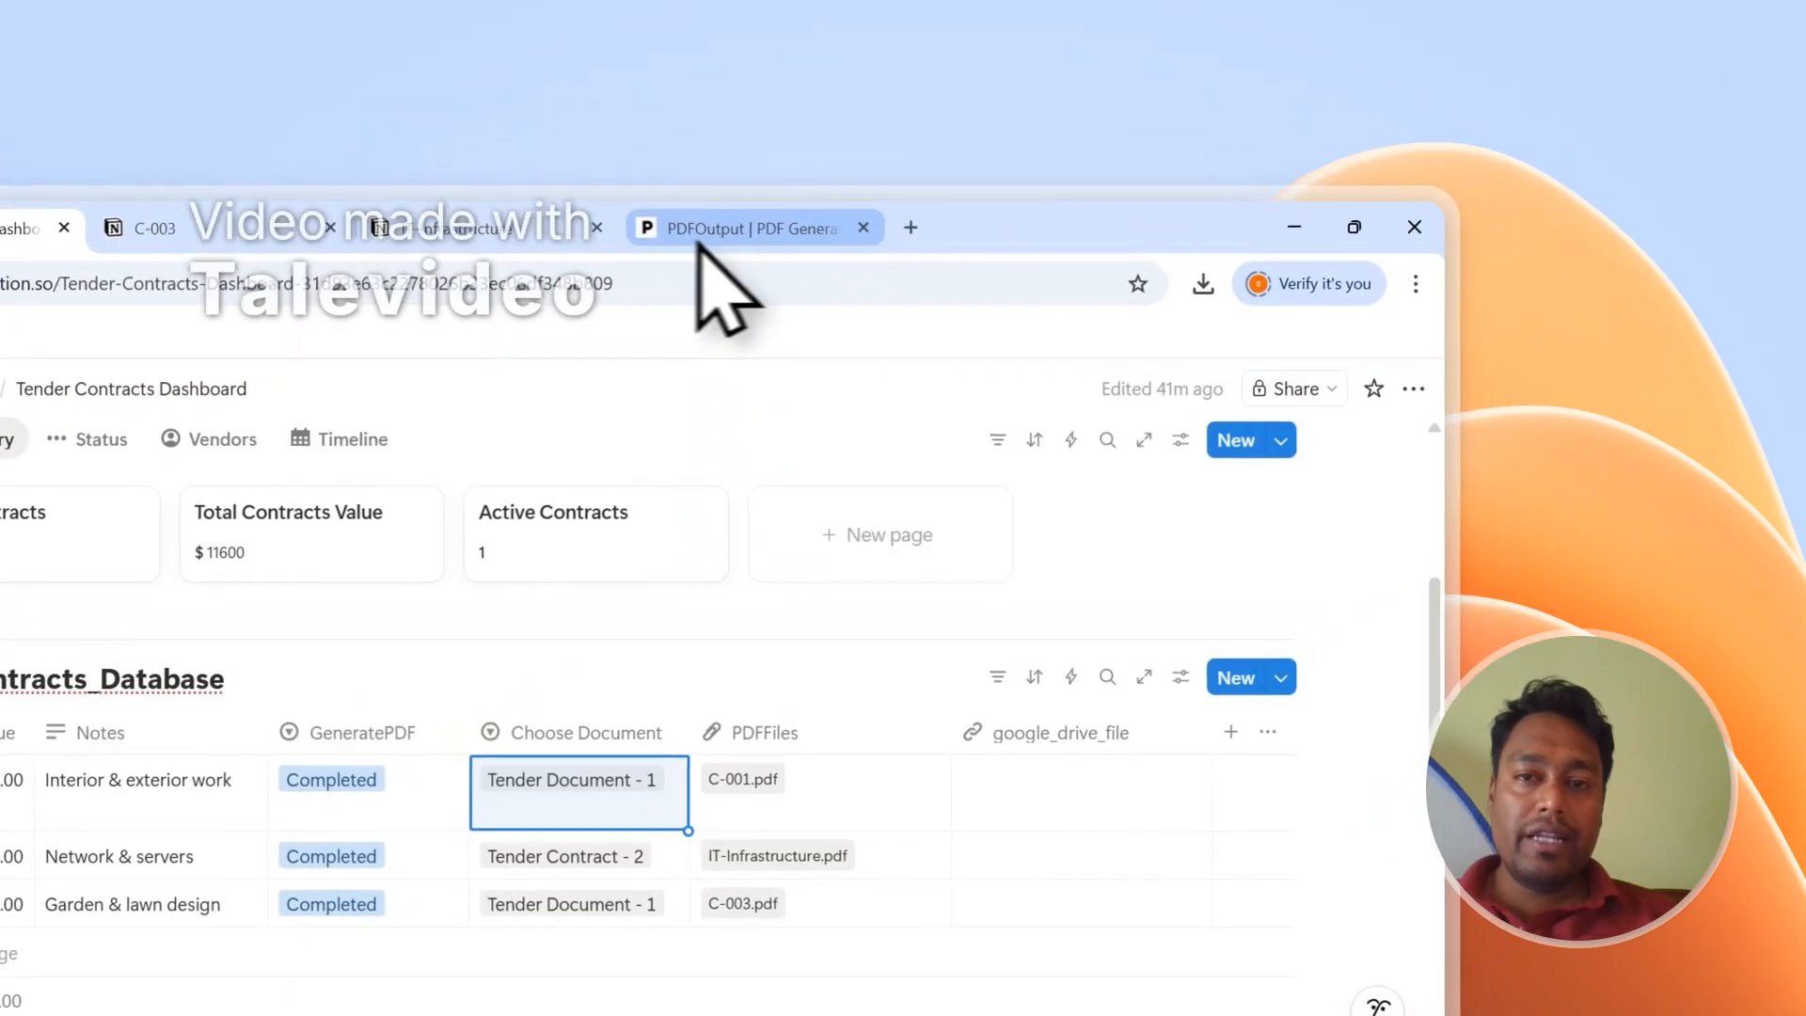
Close the IT-Infrastructure and C-003 PDF tabs and sign out of PDFOutput.
click(592, 230)
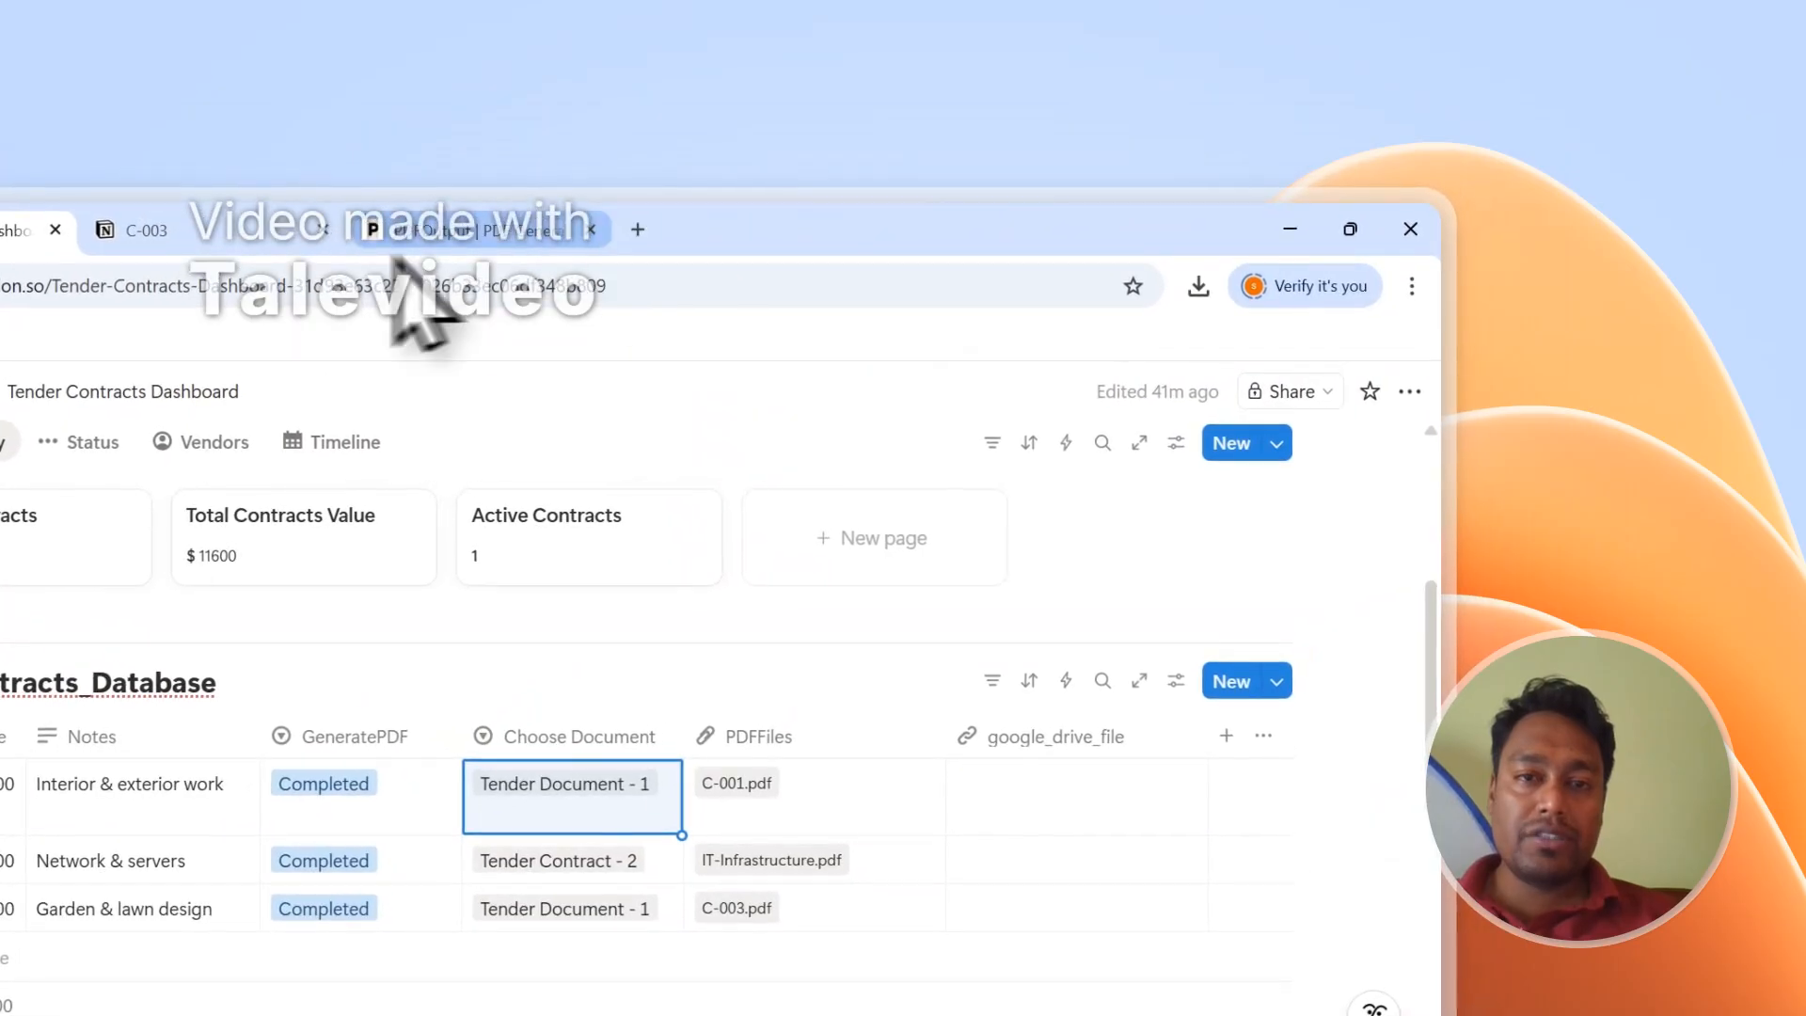
click(322, 229)
click(263, 231)
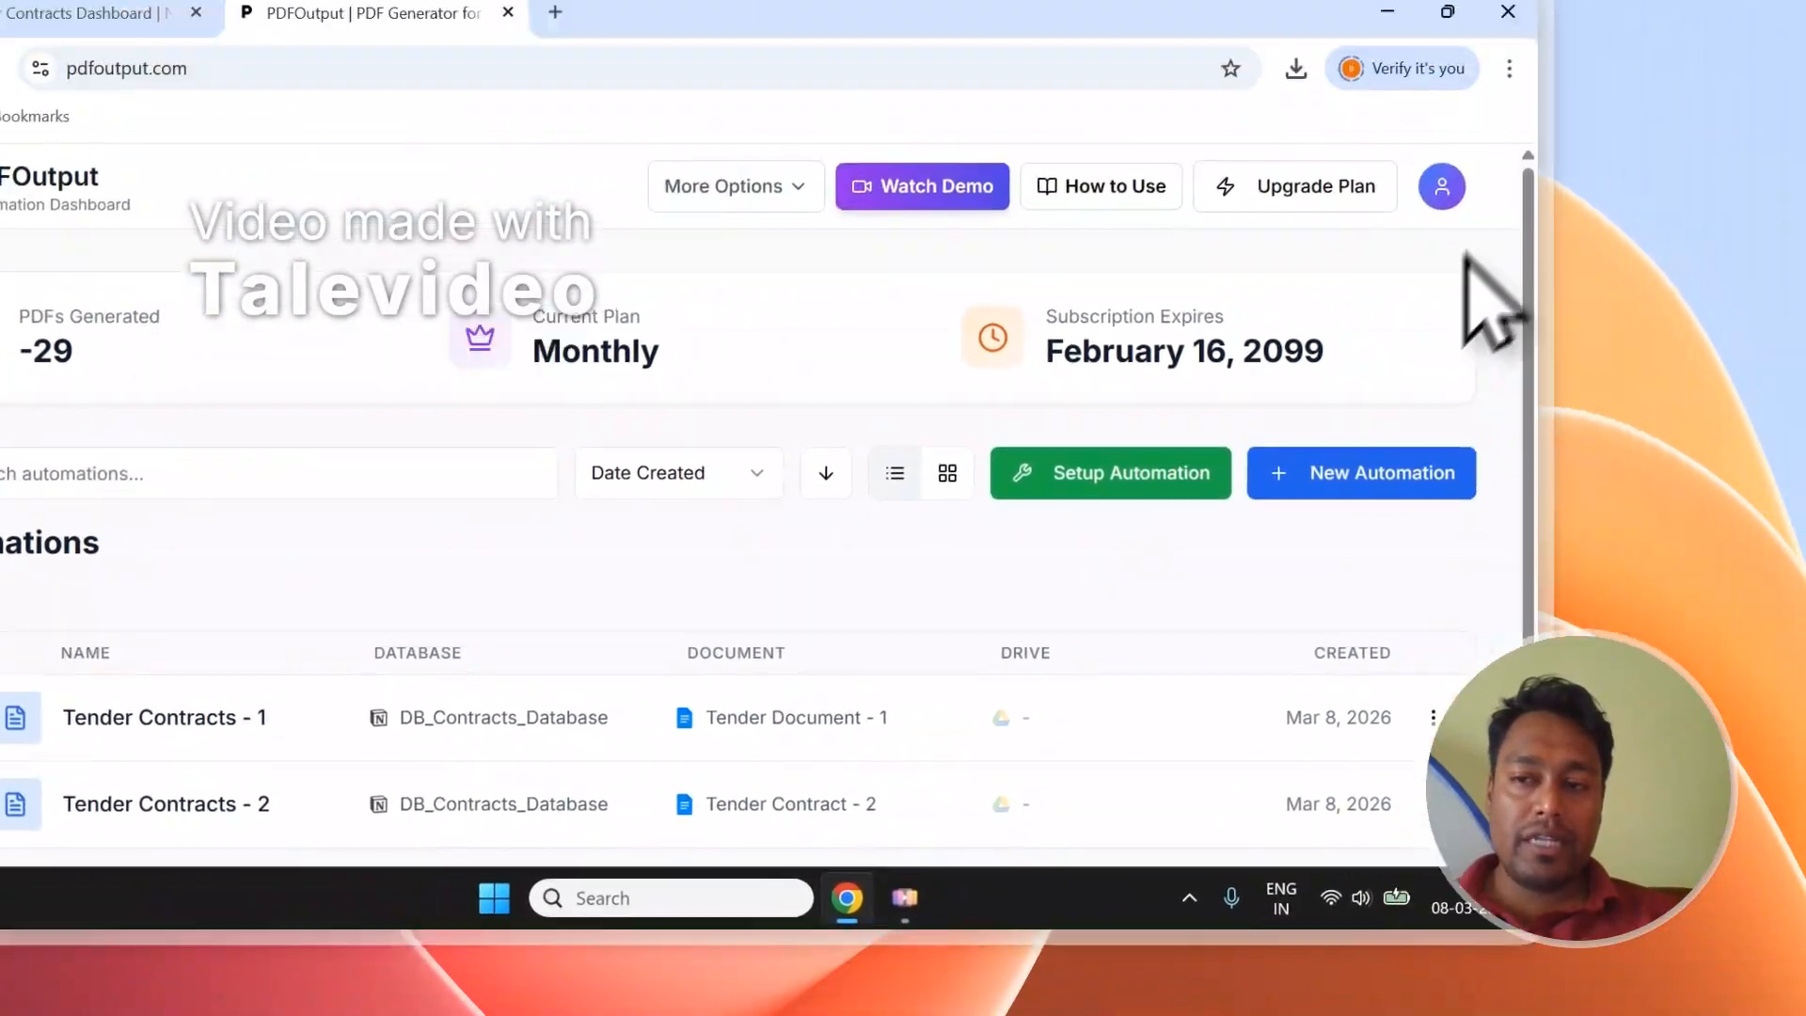
click(1442, 186)
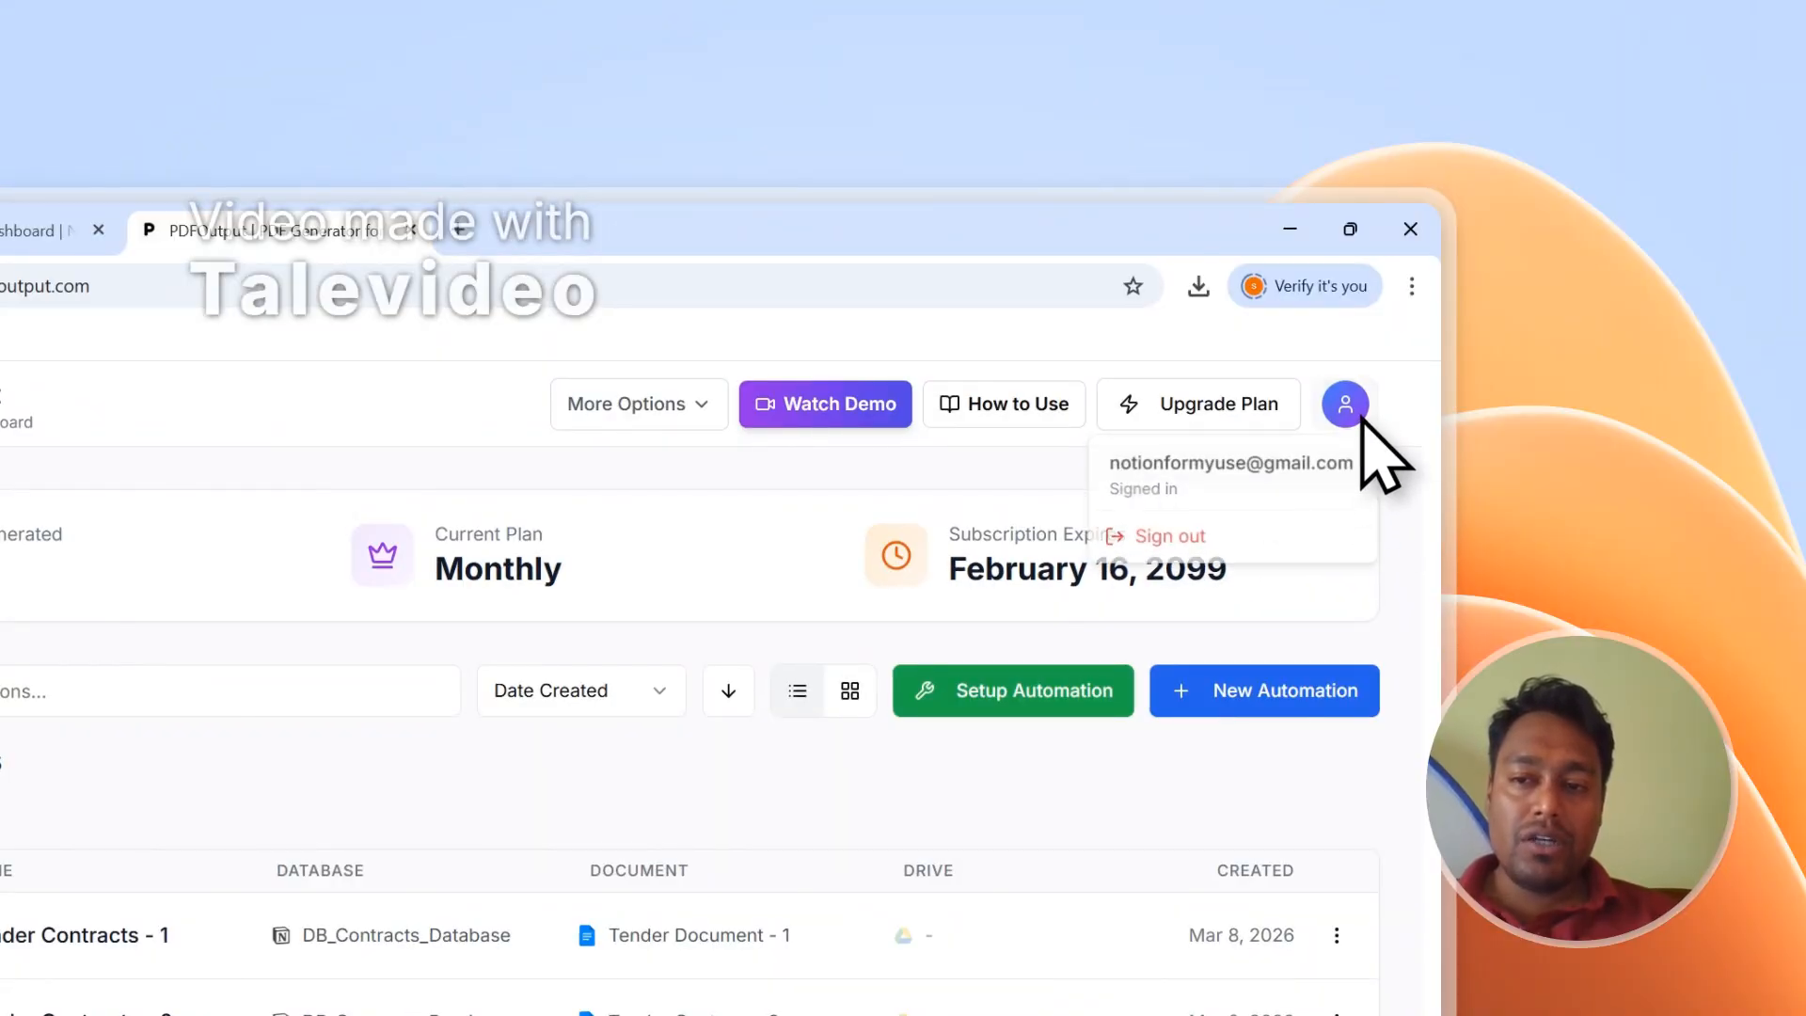
click(1254, 546)
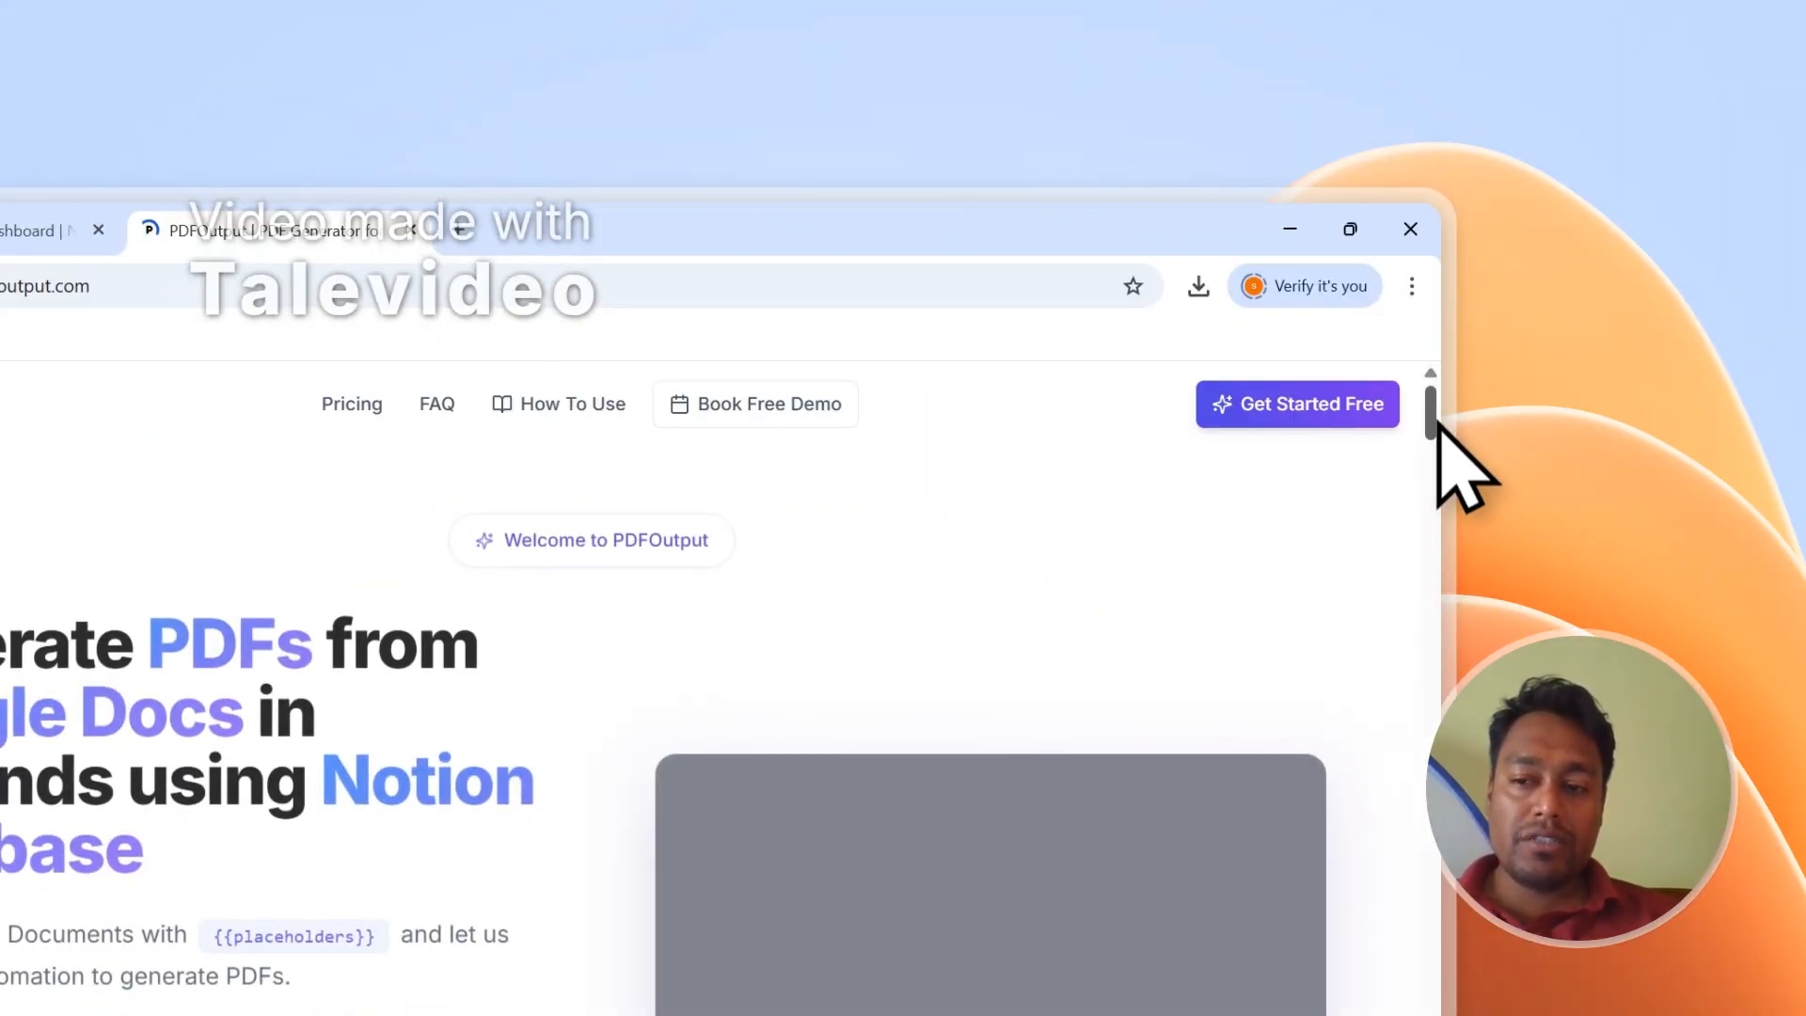
Open PDFOutput's Contact page from the footer to view the Send Message form.
drag(1434, 420, 1435, 701)
scroll(790, 499, down, 5)
scroll(771, 475, down, 5)
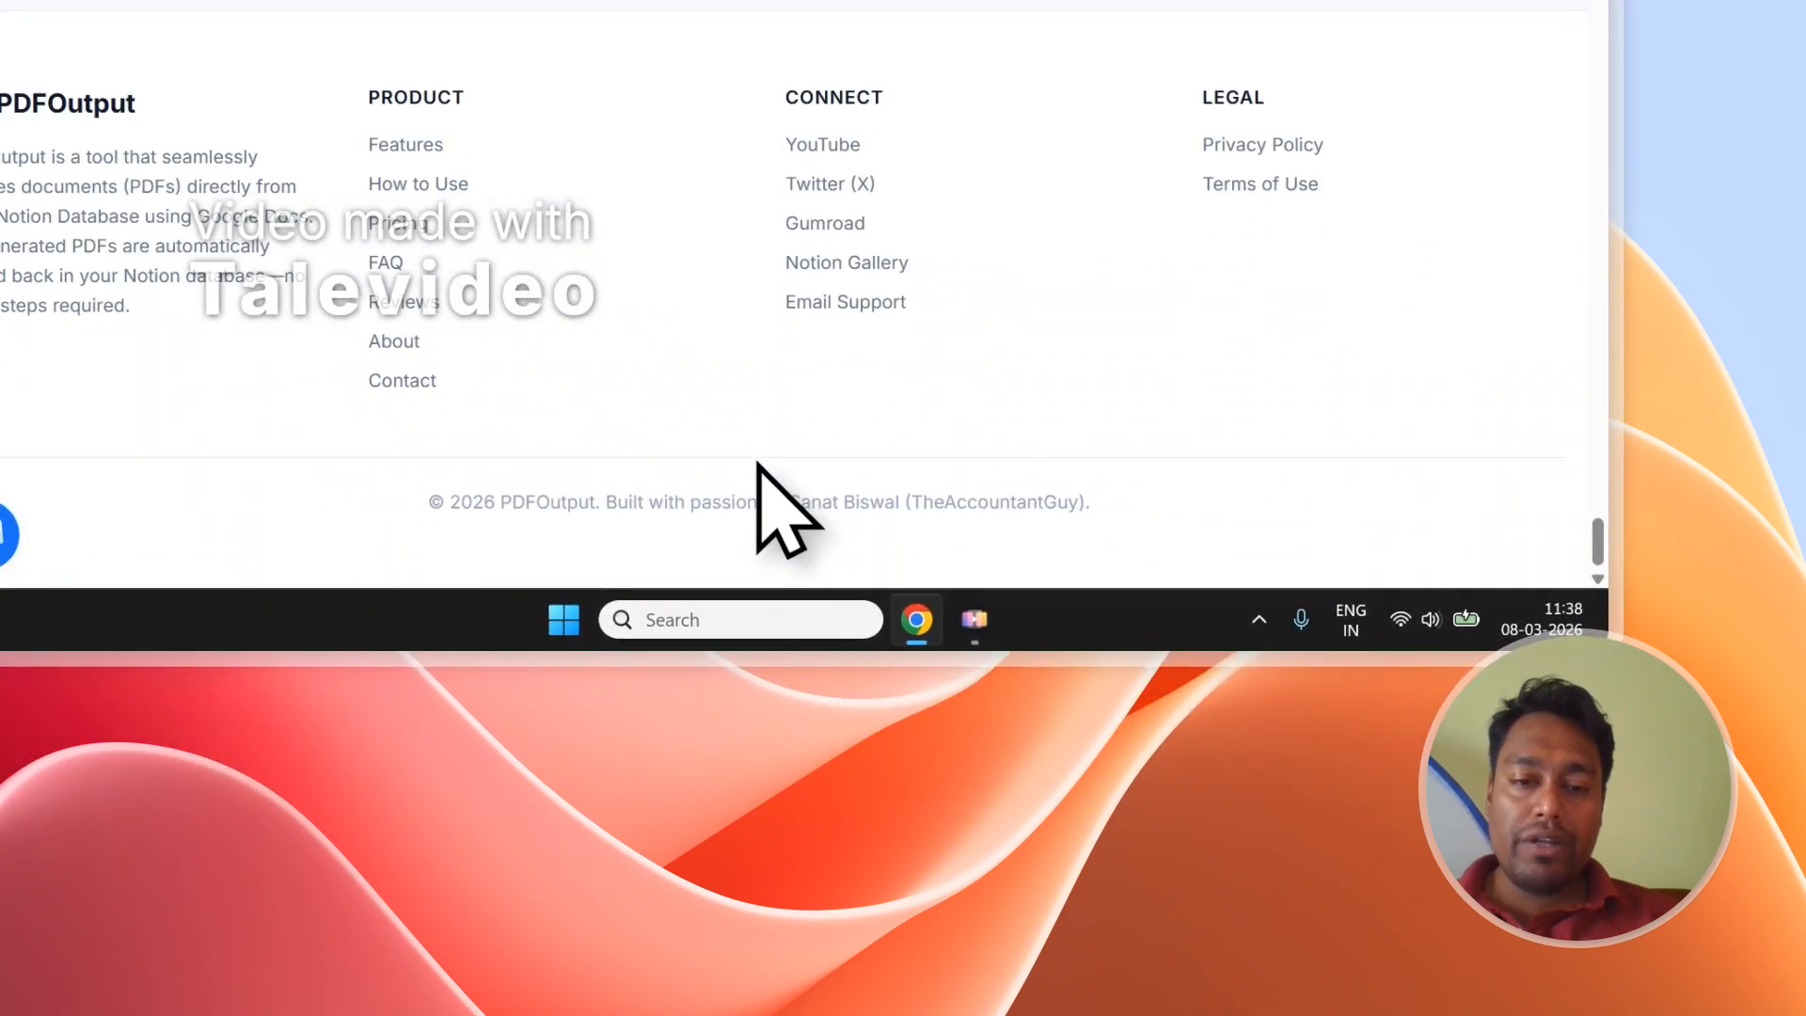
click(400, 382)
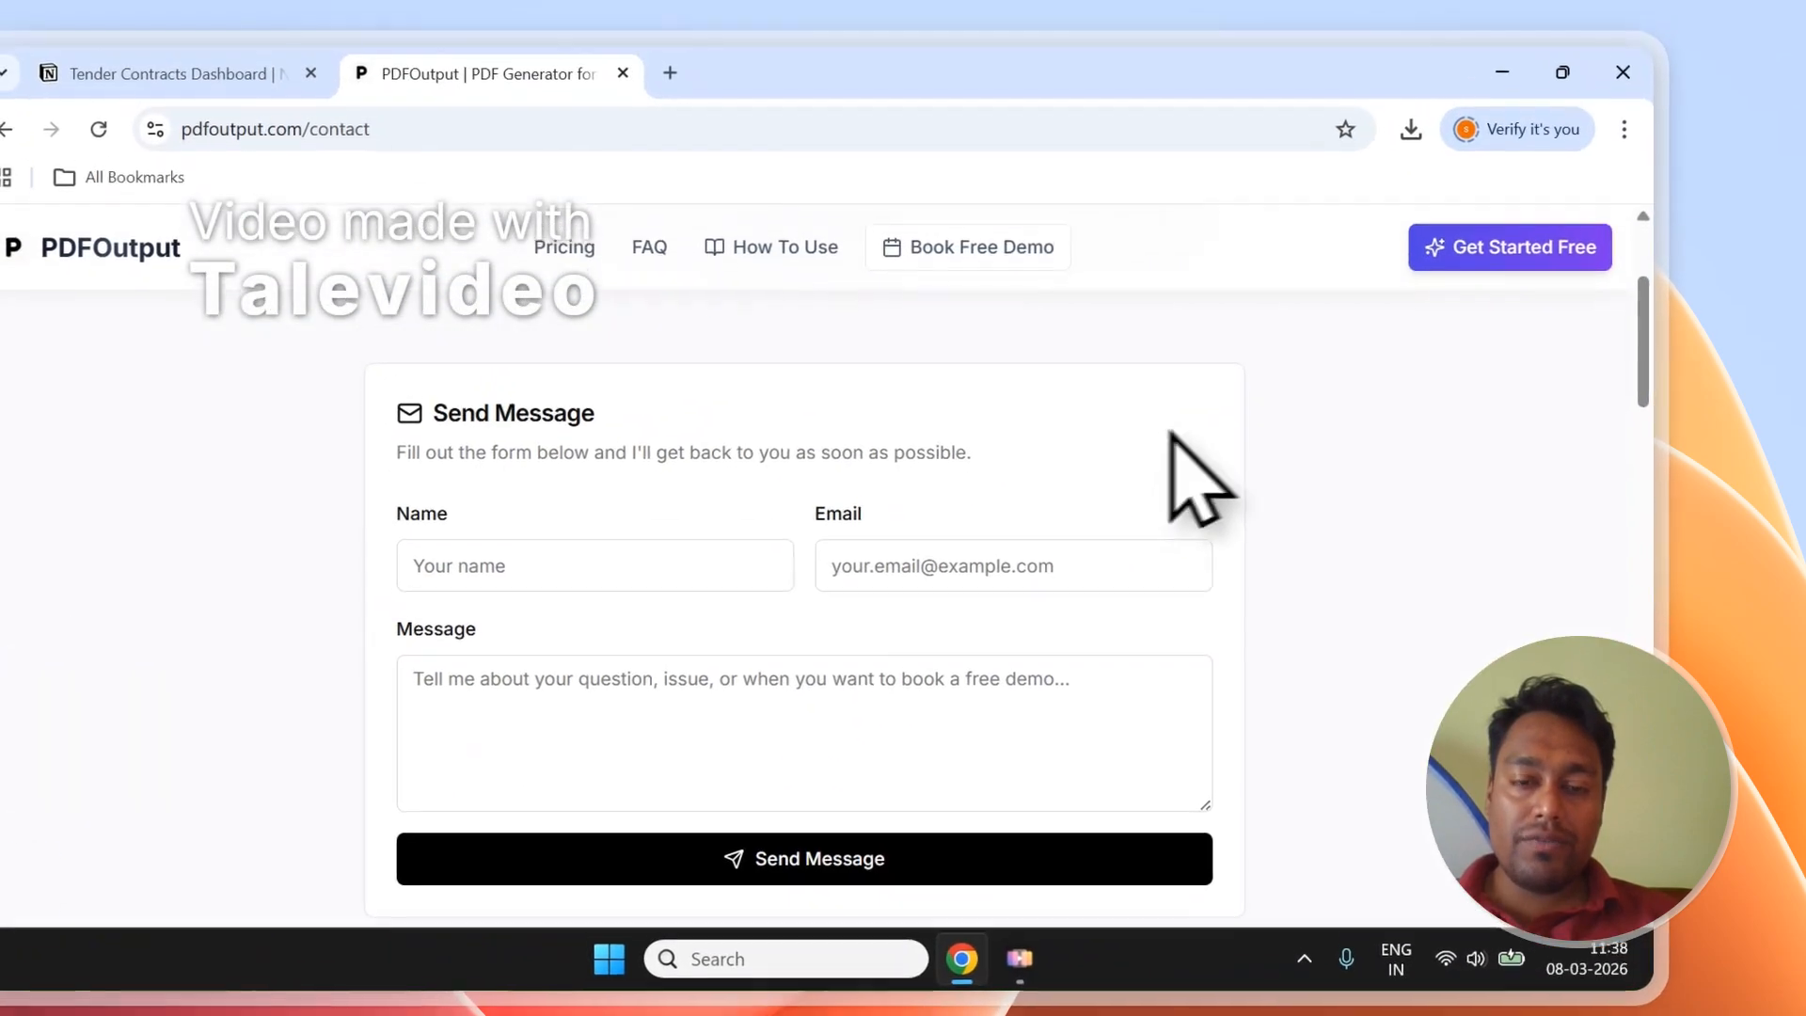
scroll(376, 800, down, 3)
scroll(436, 809, up, 3)
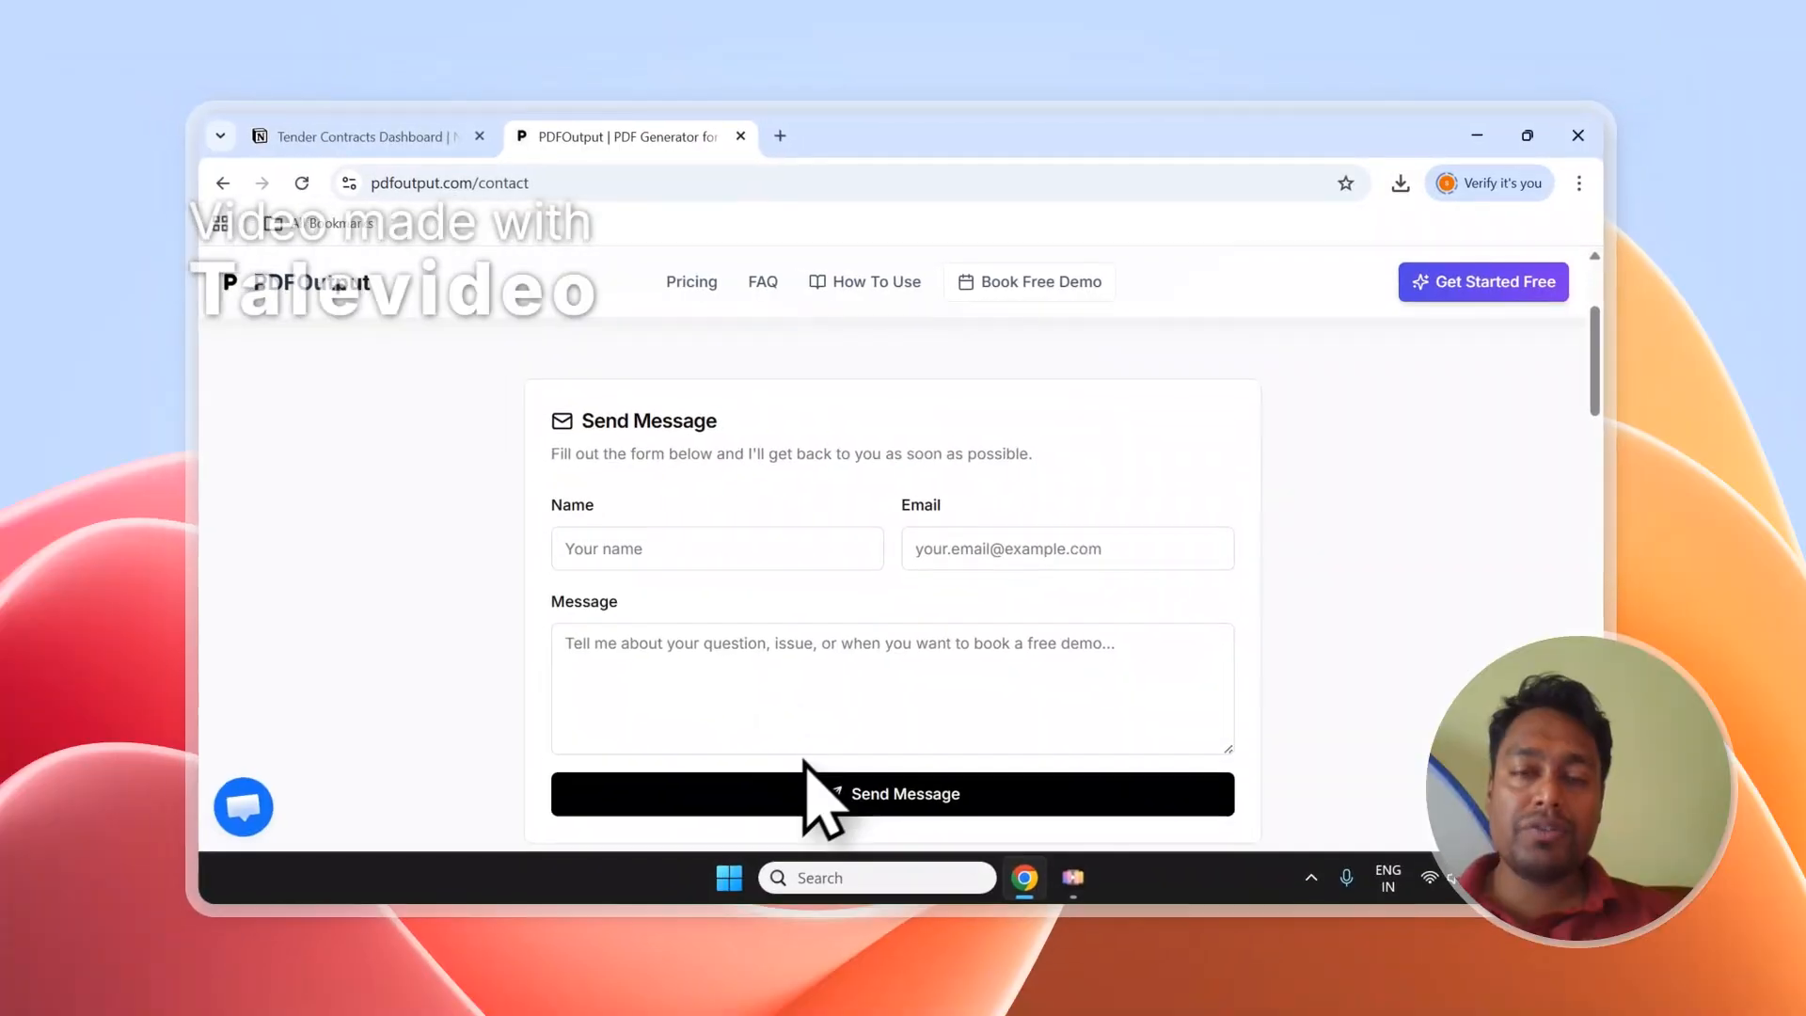
scroll(846, 663, down, 1)
scroll(846, 663, up, 1)
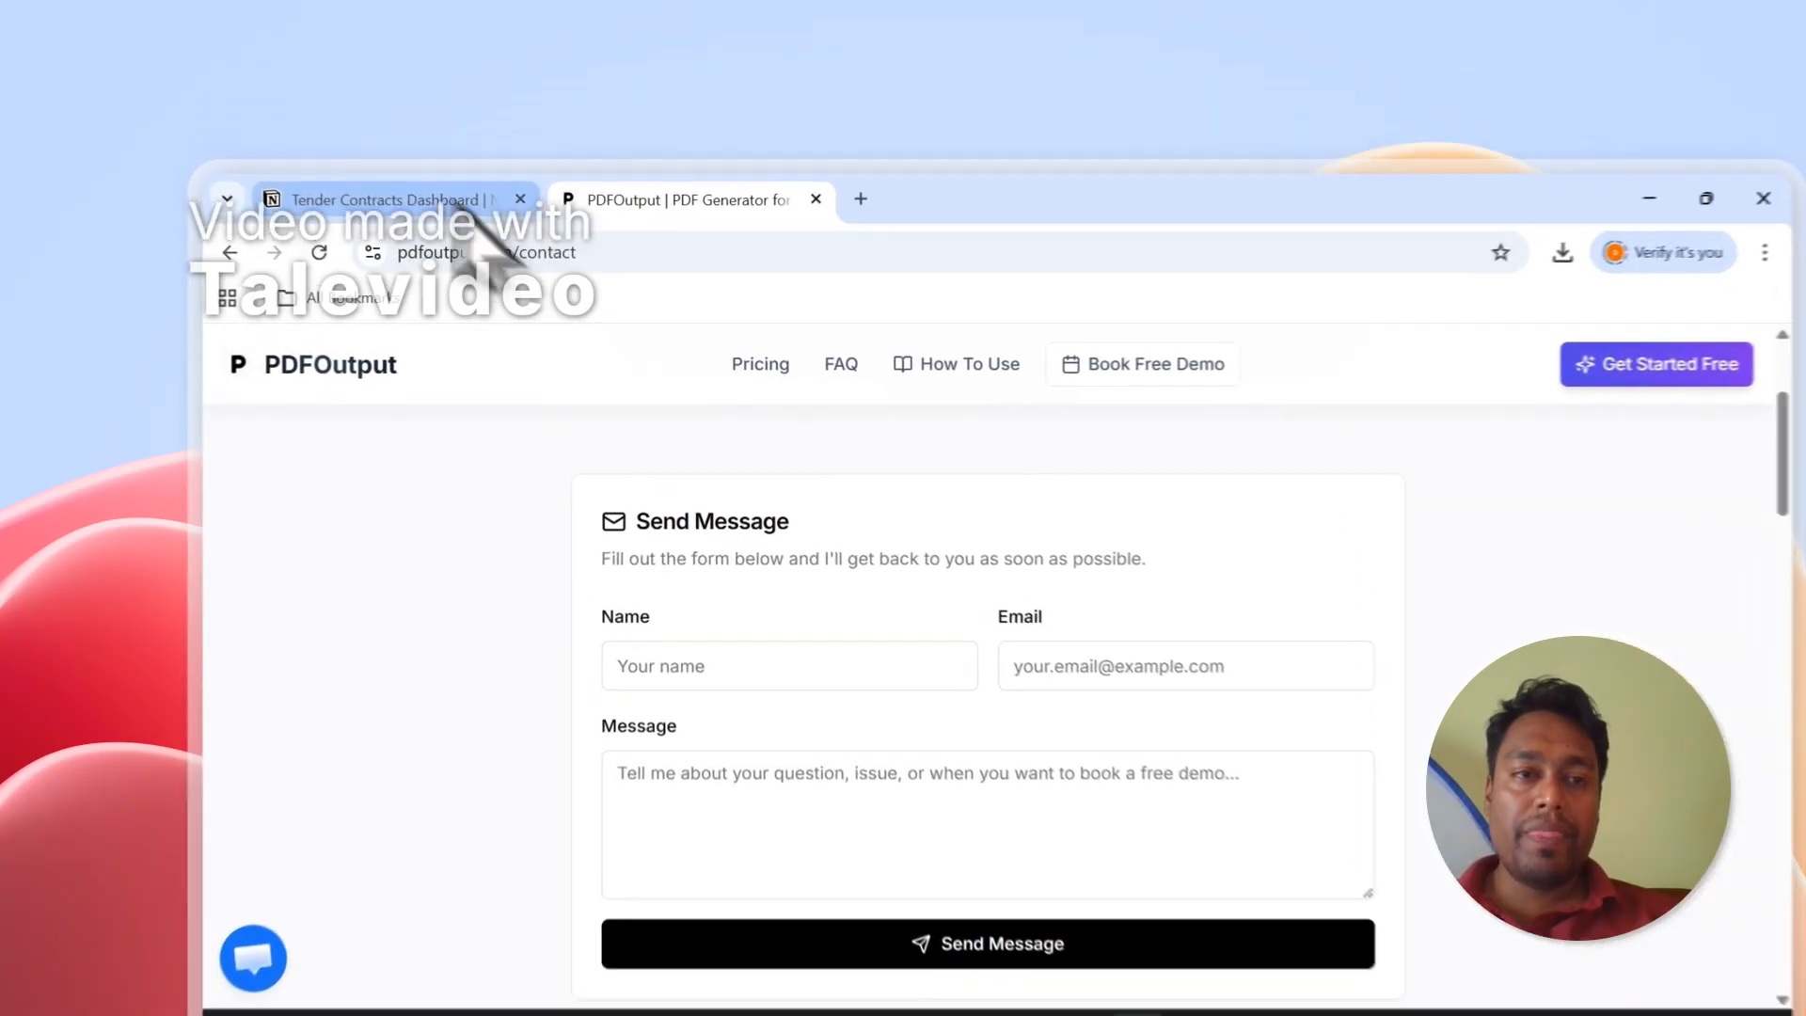
Go back to the Tender Contracts Dashboard and scroll to the database with all contracts Completed.
click(413, 139)
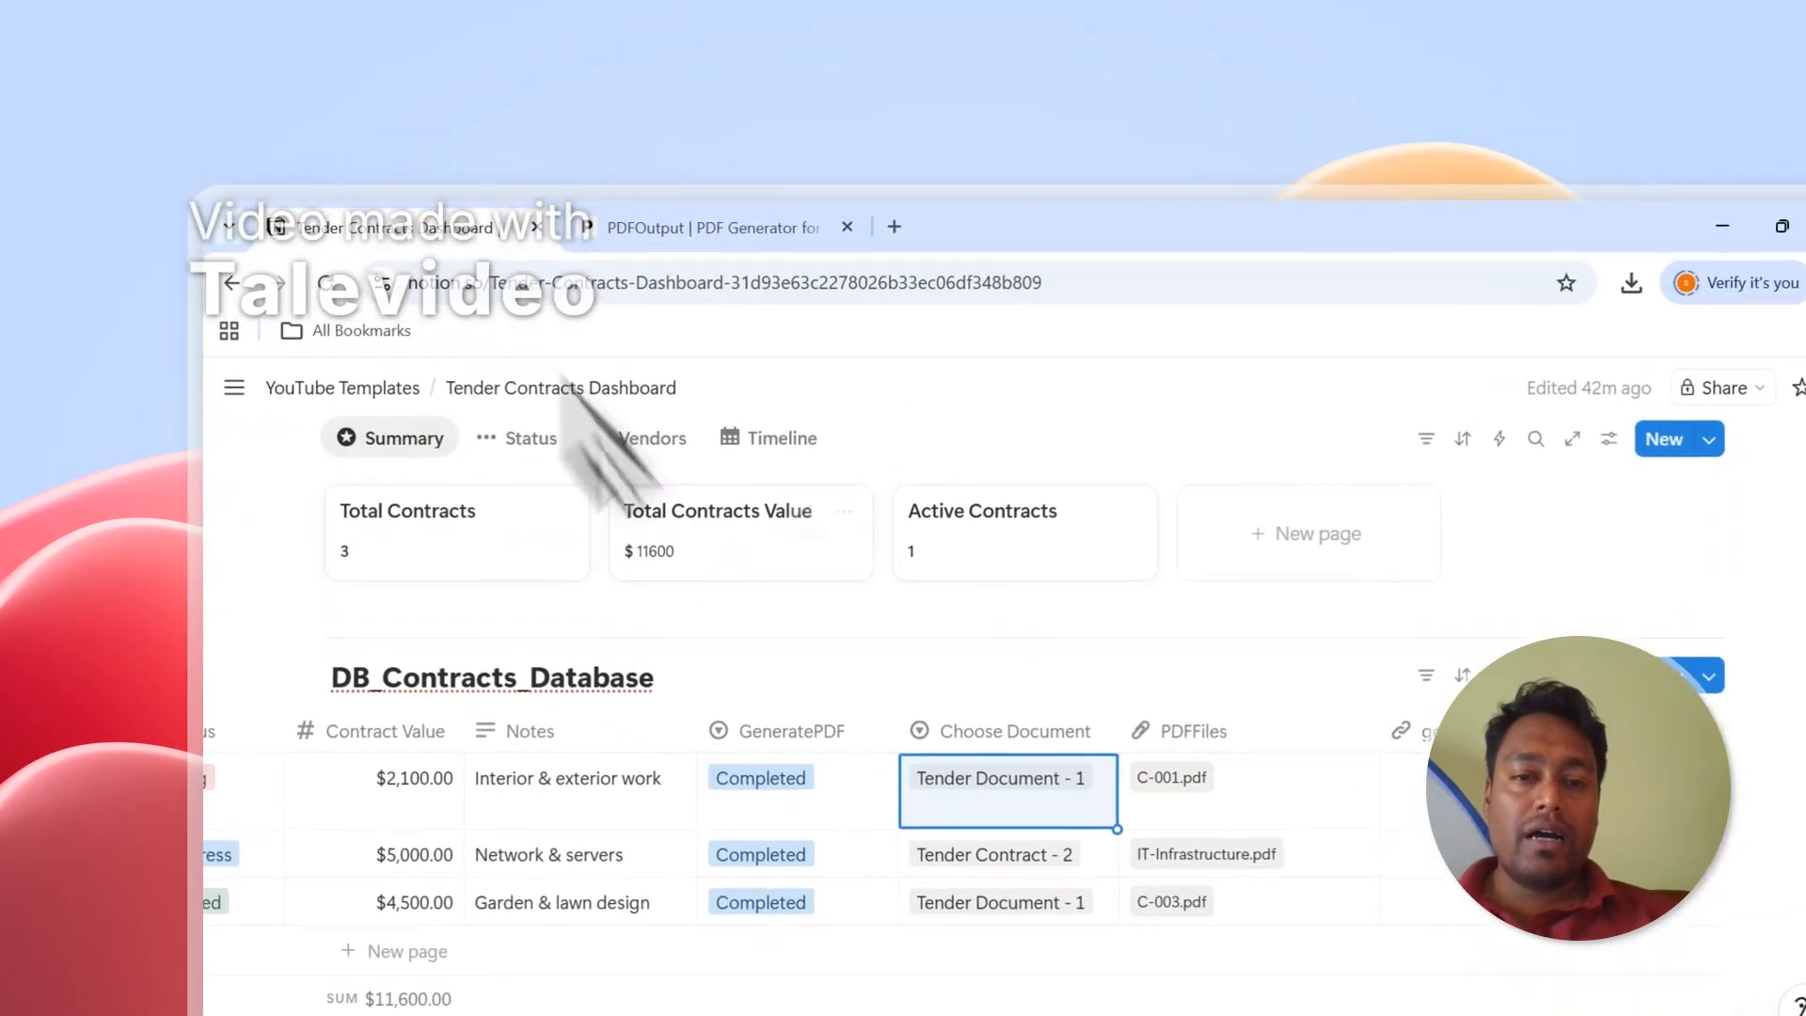
scroll(815, 709, up, 1)
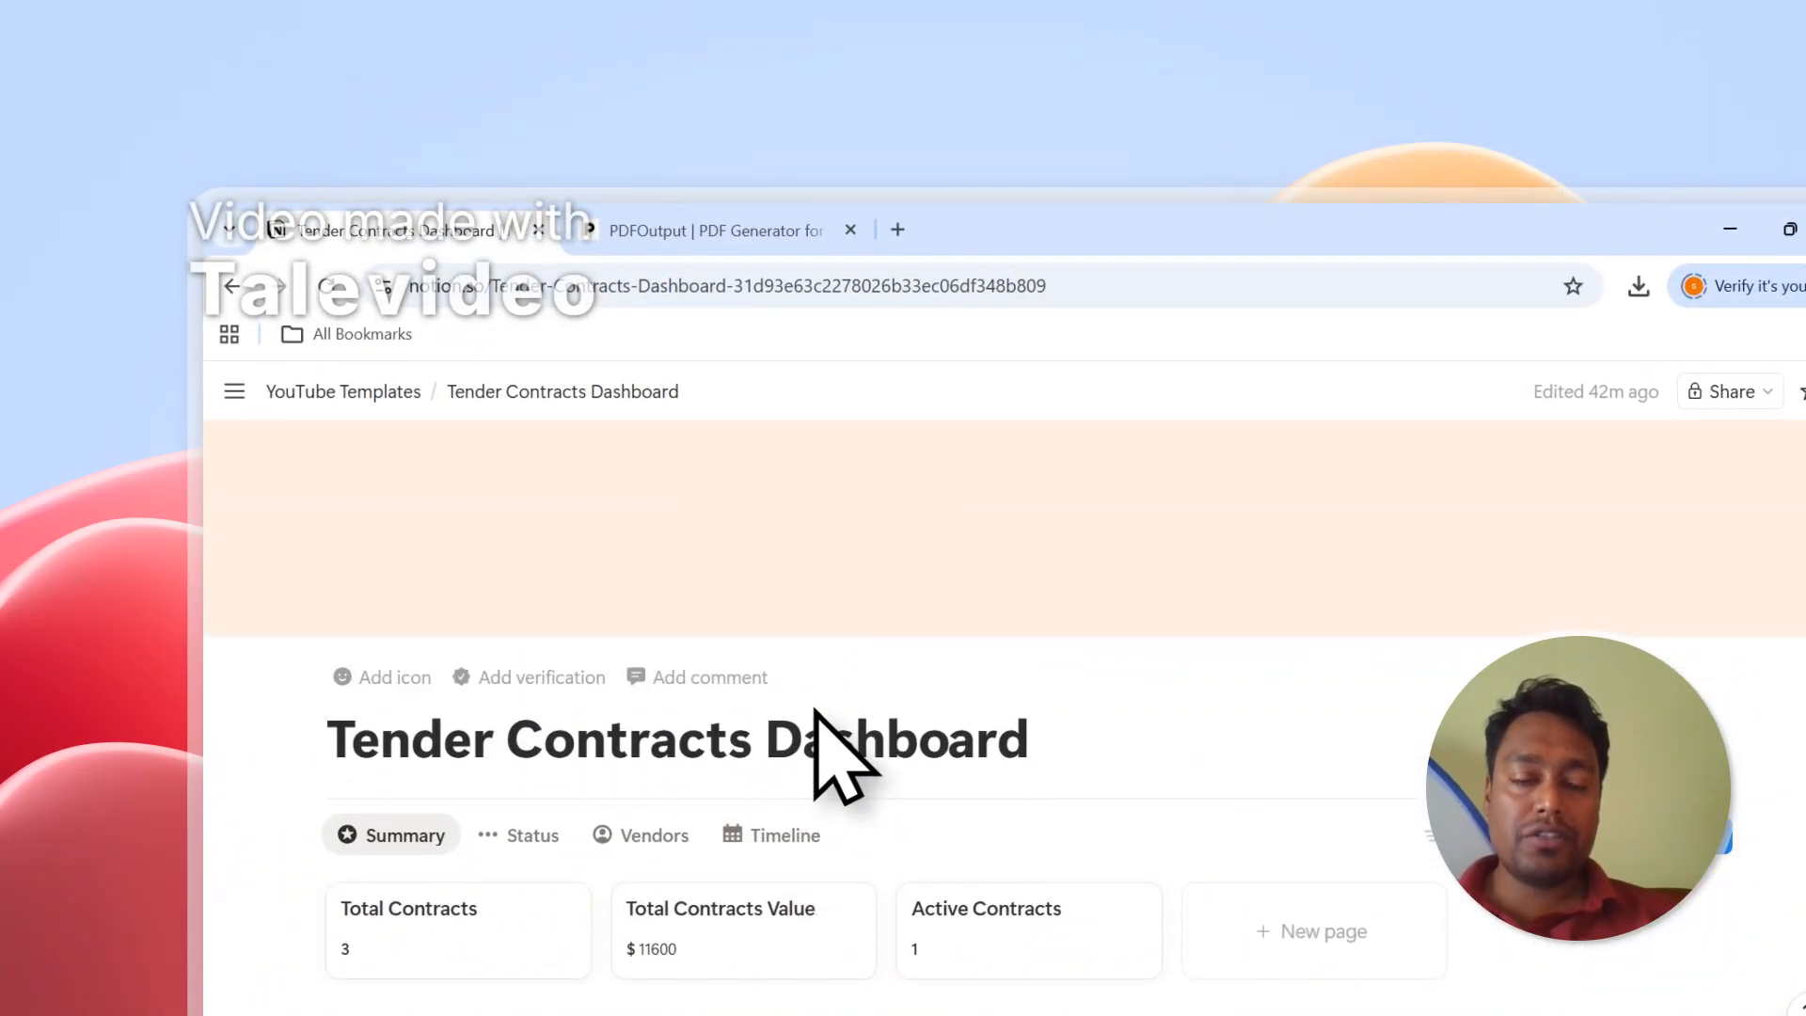
drag(332, 748, 980, 741)
click(979, 739)
scroll(981, 743, down, 2)
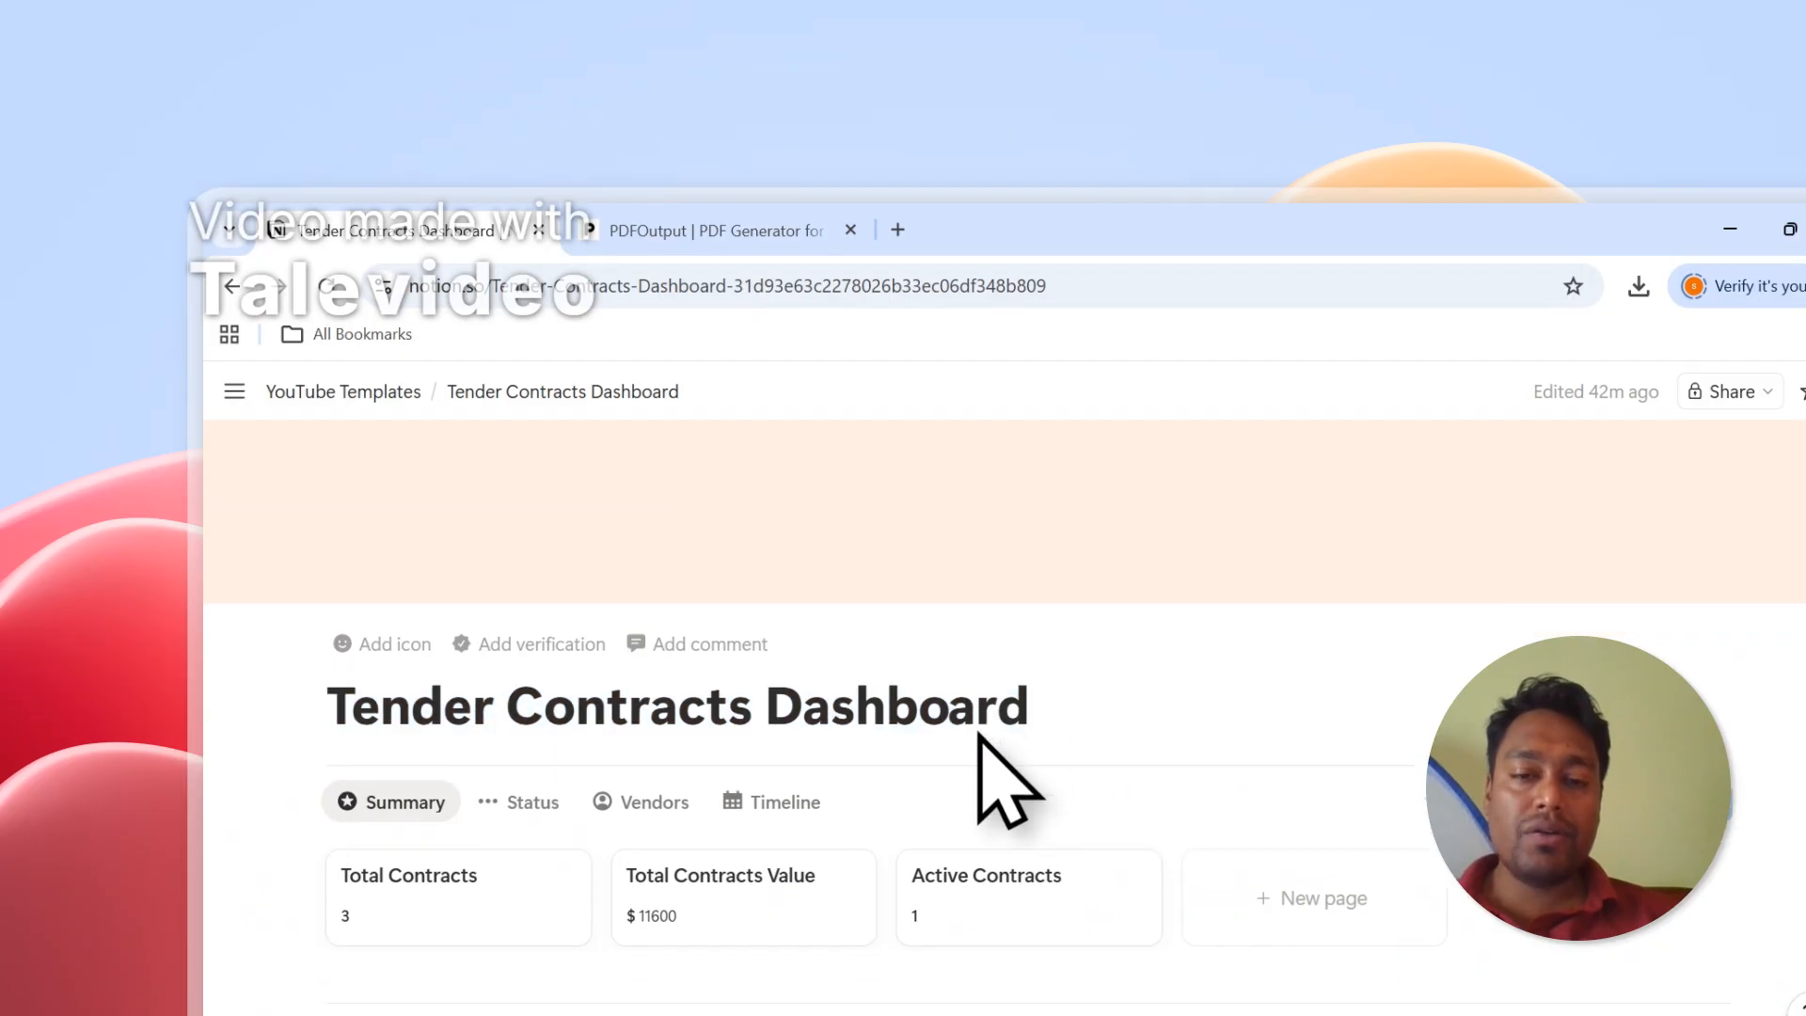
scroll(978, 727, down, 1)
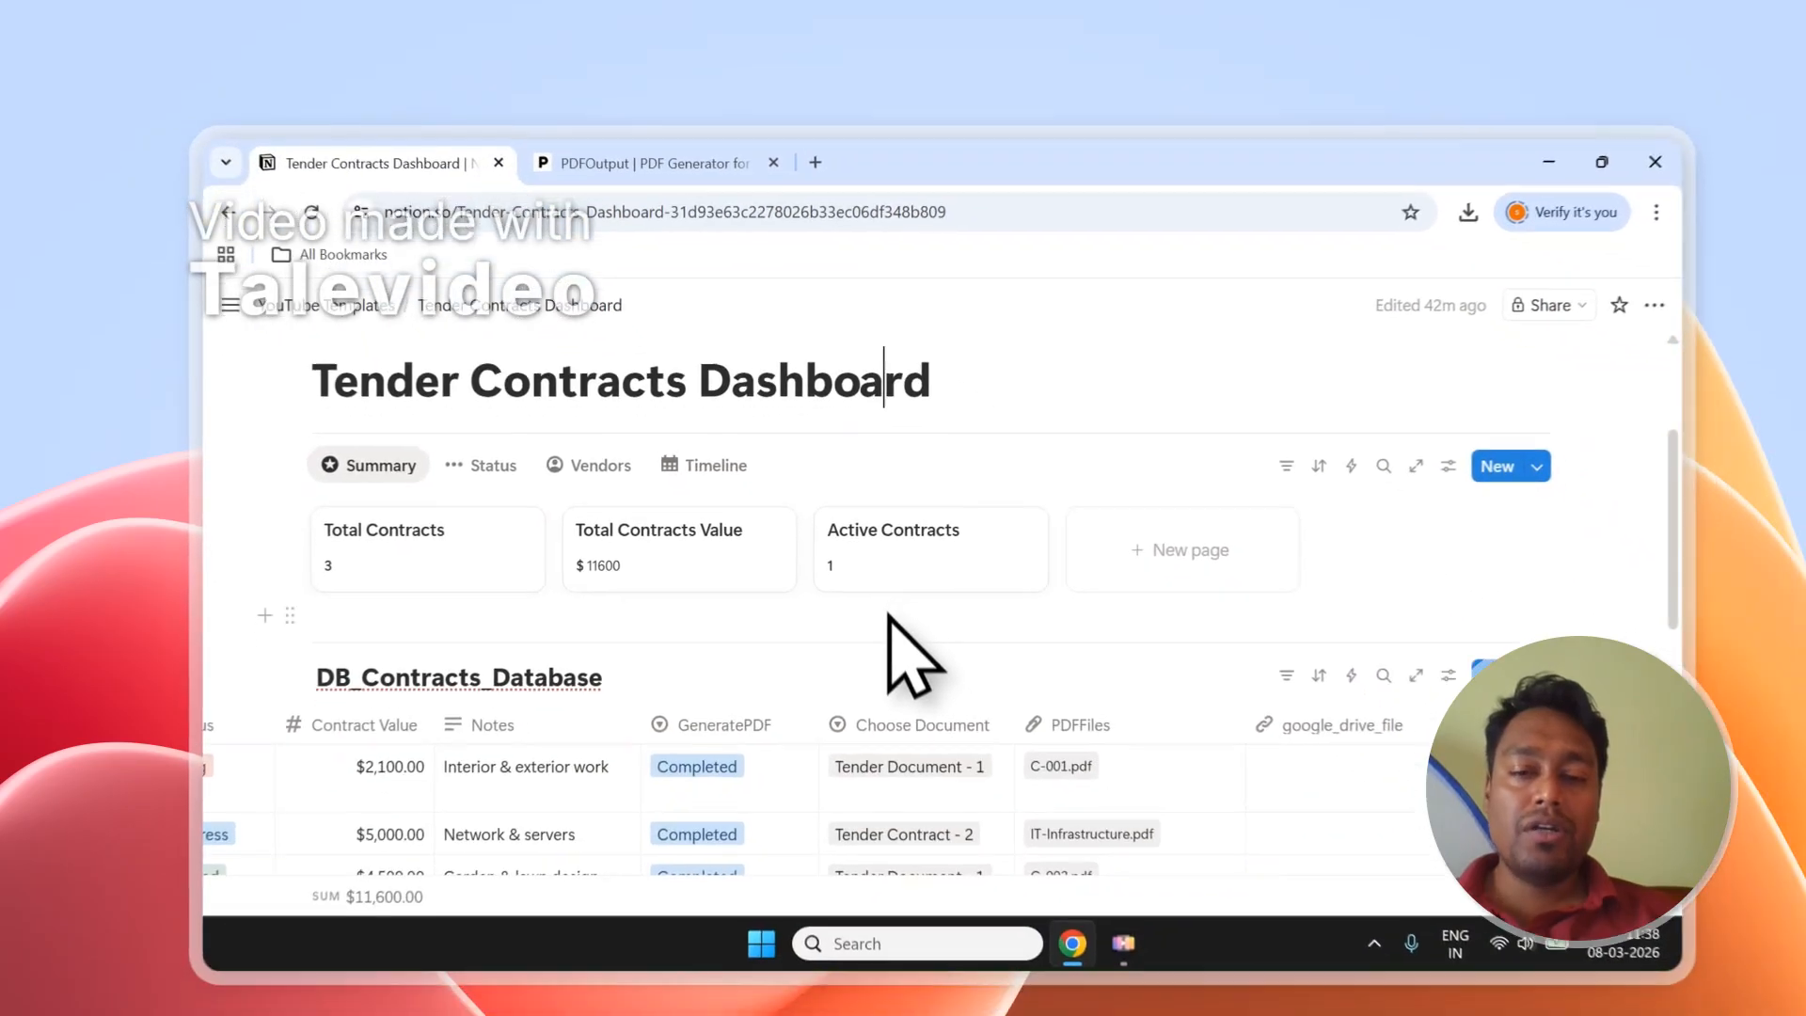